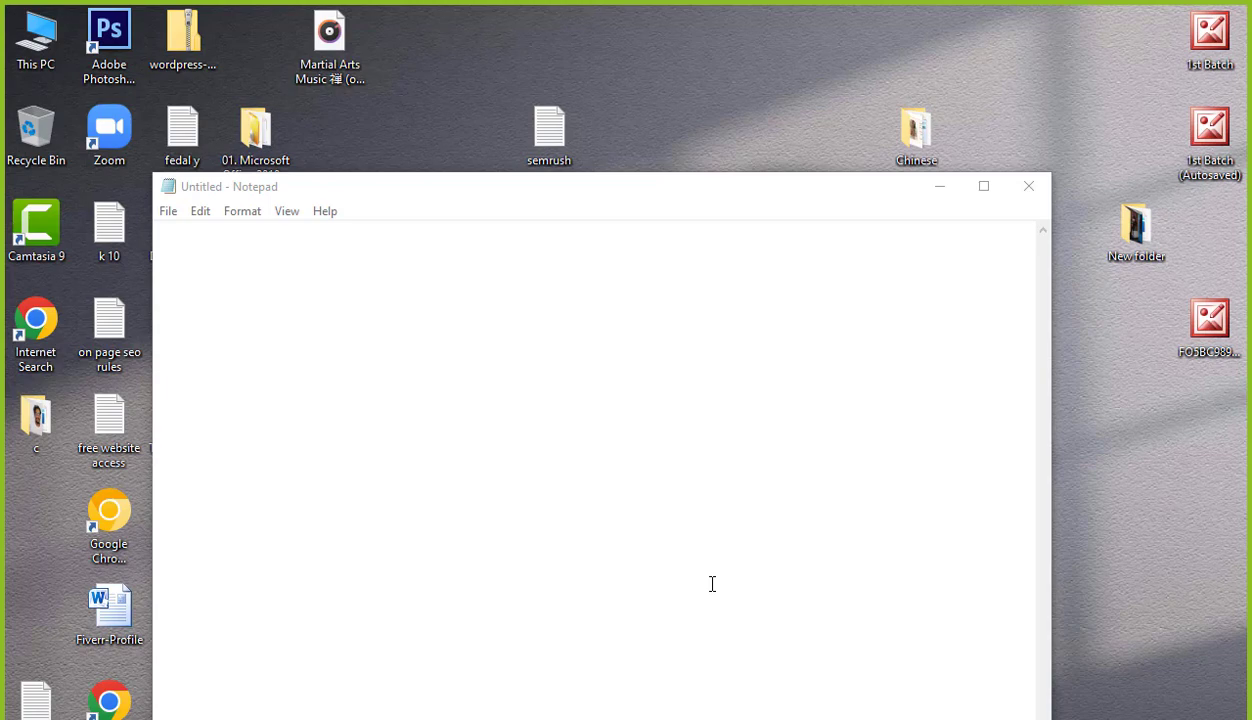
Switch from Notepad to Chrome, open a new browser tab, and admit the participant waiting to enter the meeting.
left_click(546, 450)
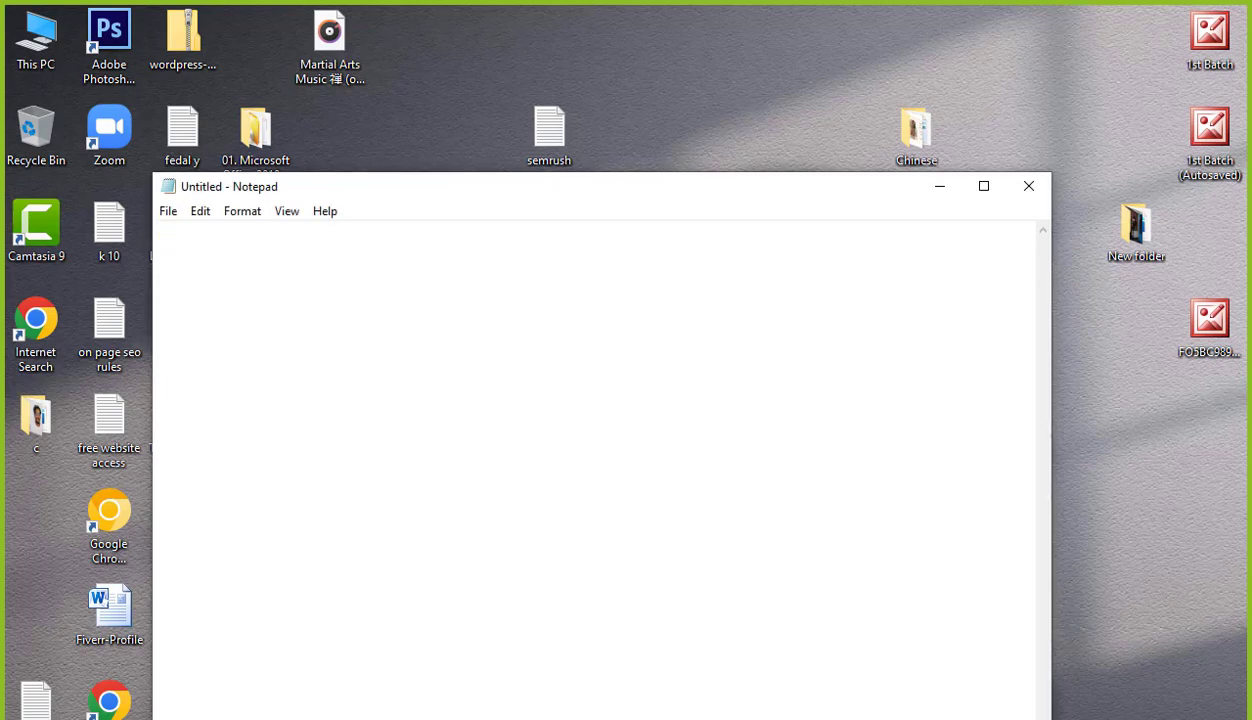
key("alt+Tab")
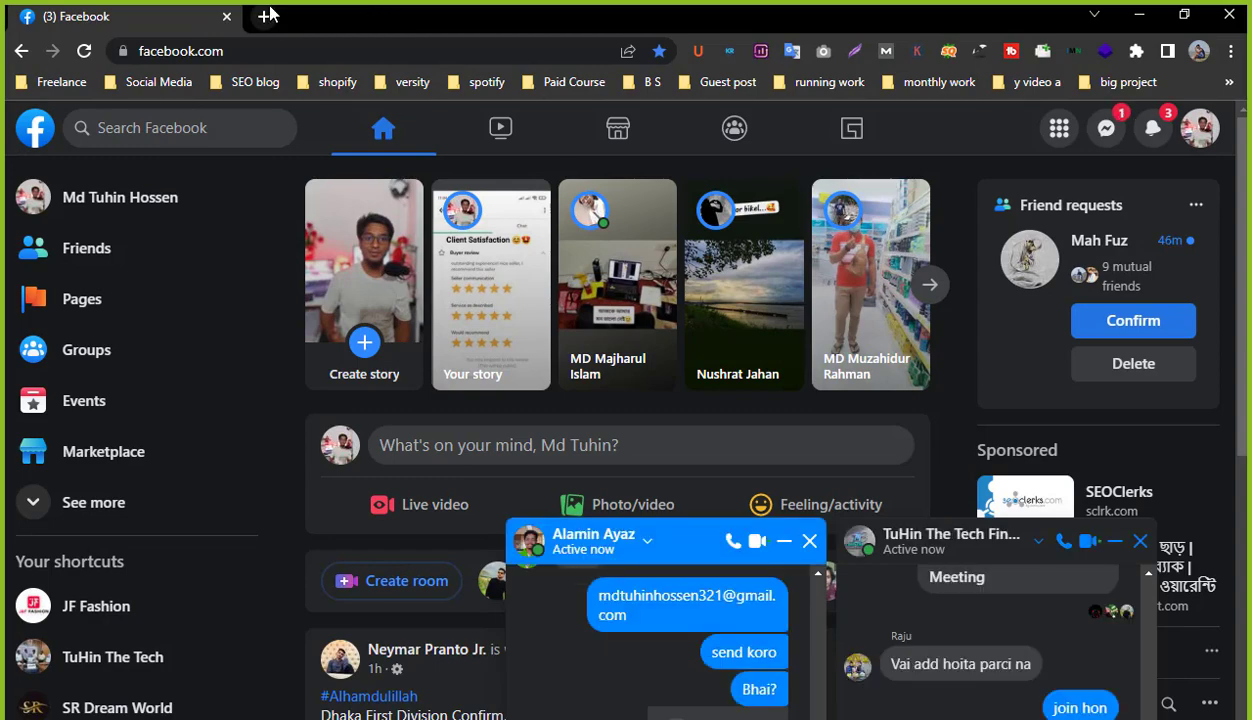
left_click(264, 16)
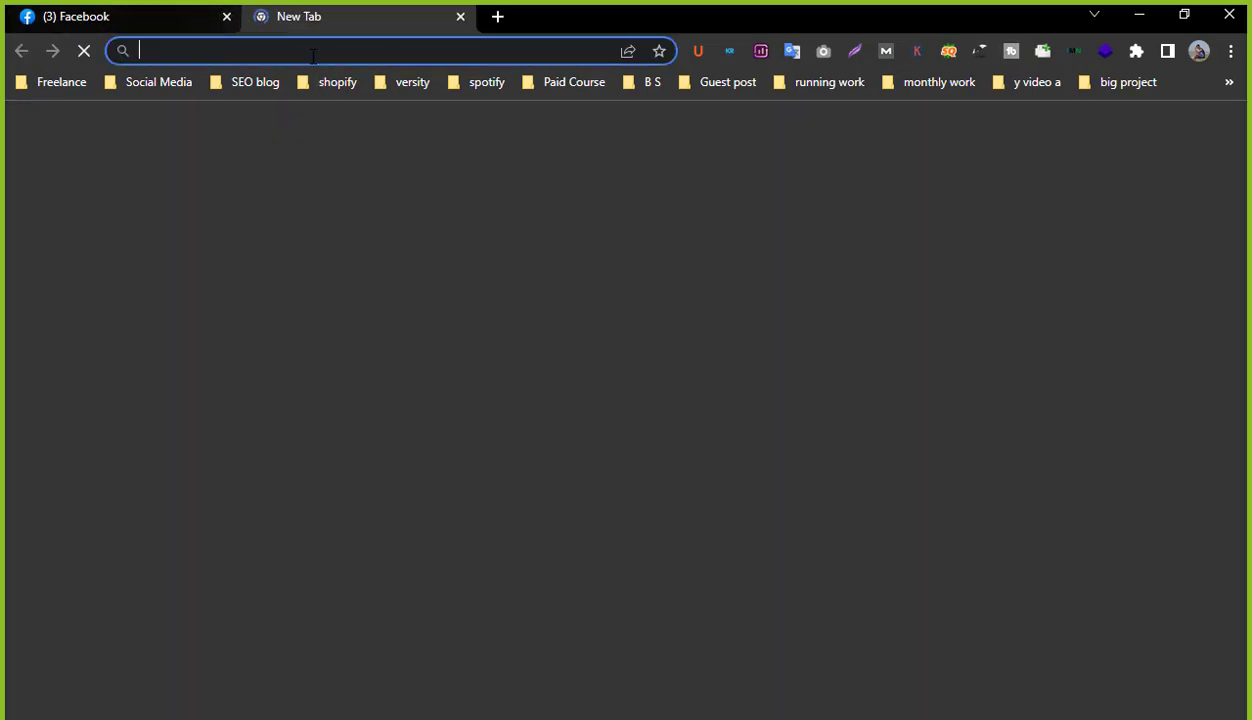
left_click(313, 52)
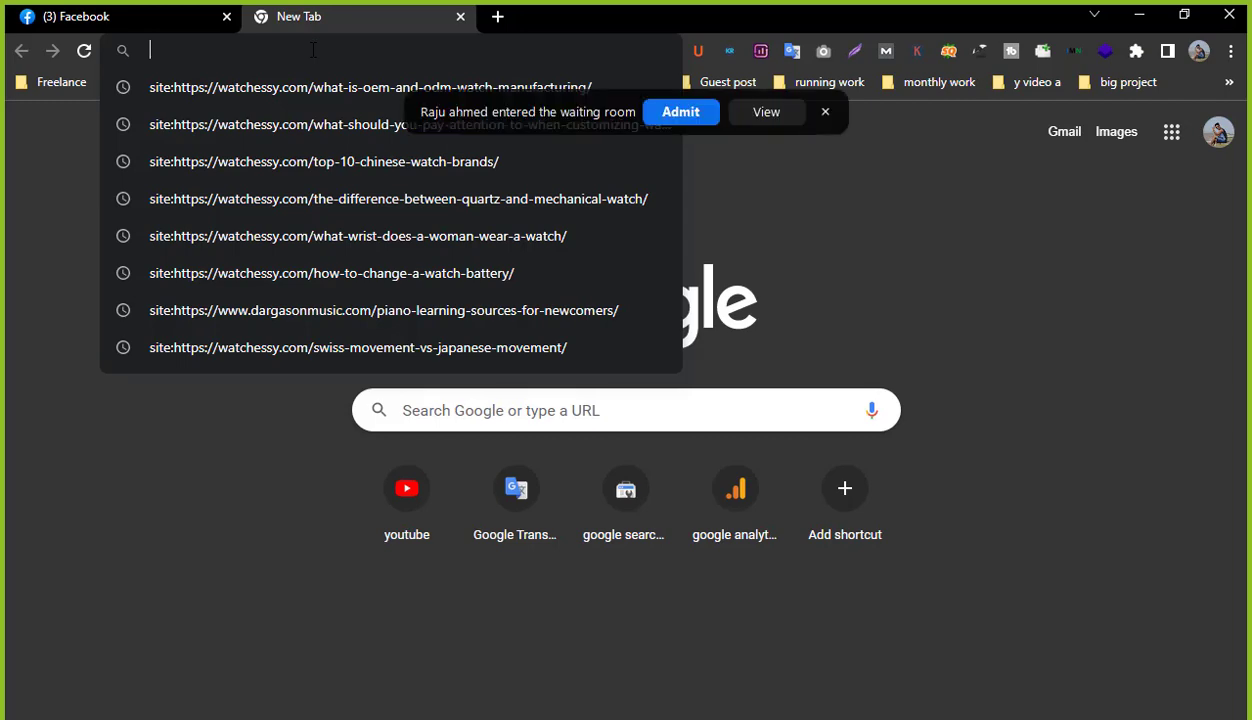
left_click(685, 112)
left_click(480, 51)
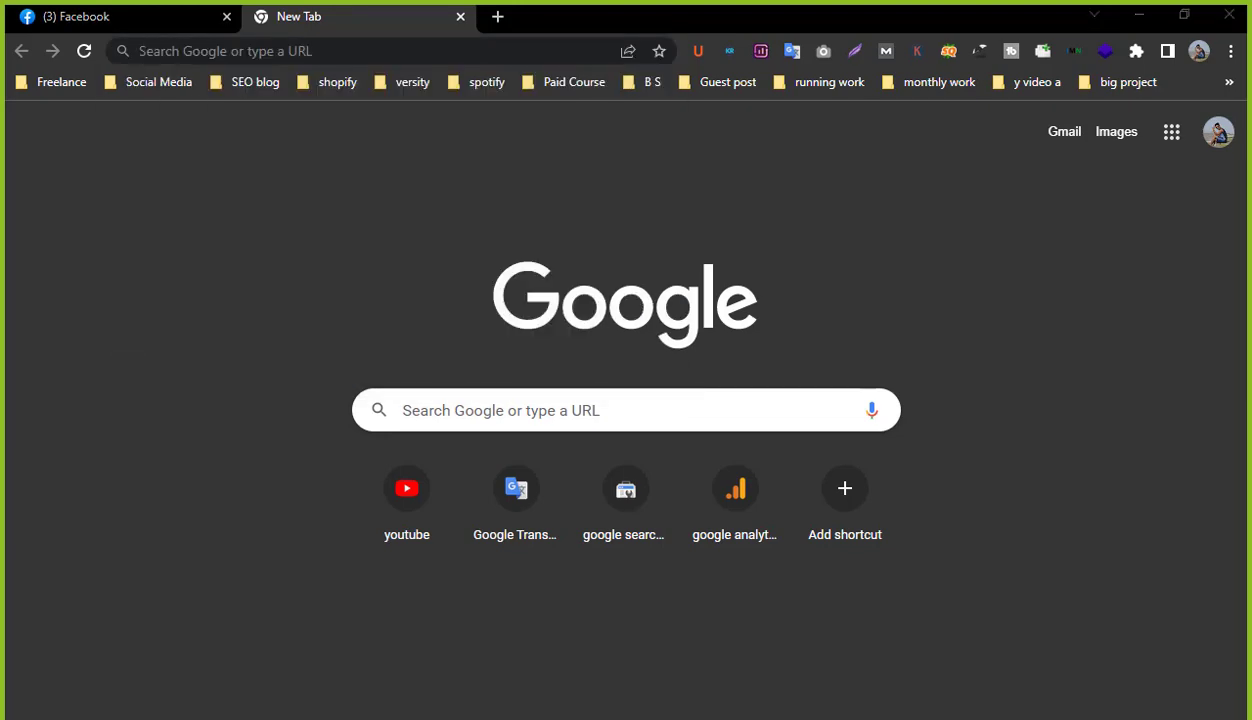
left_click(335, 52)
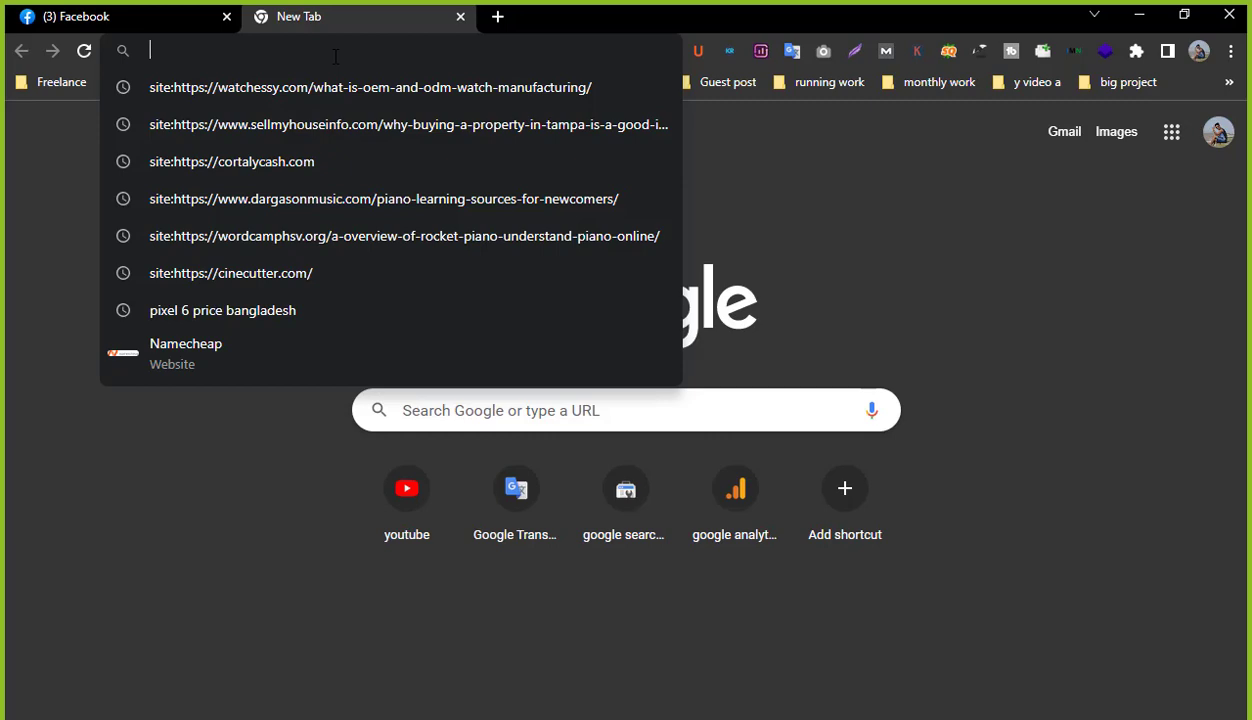
type("www.fiv")
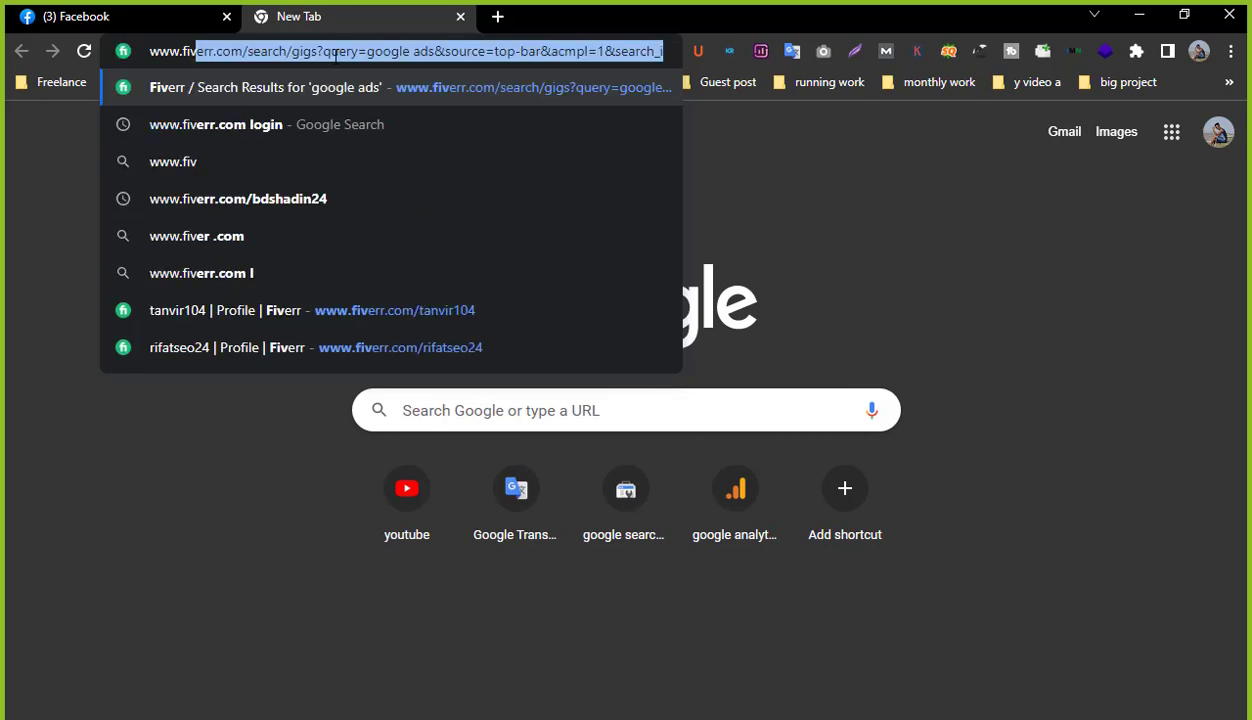
type("err")
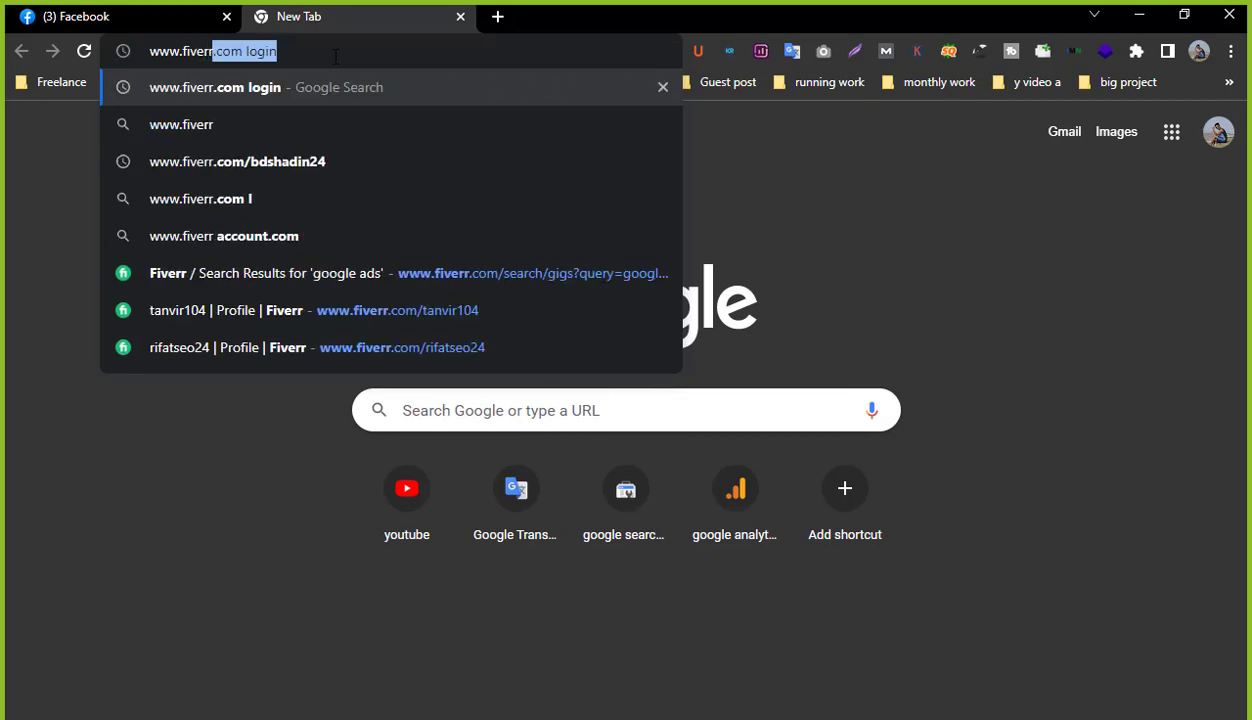
type(".")
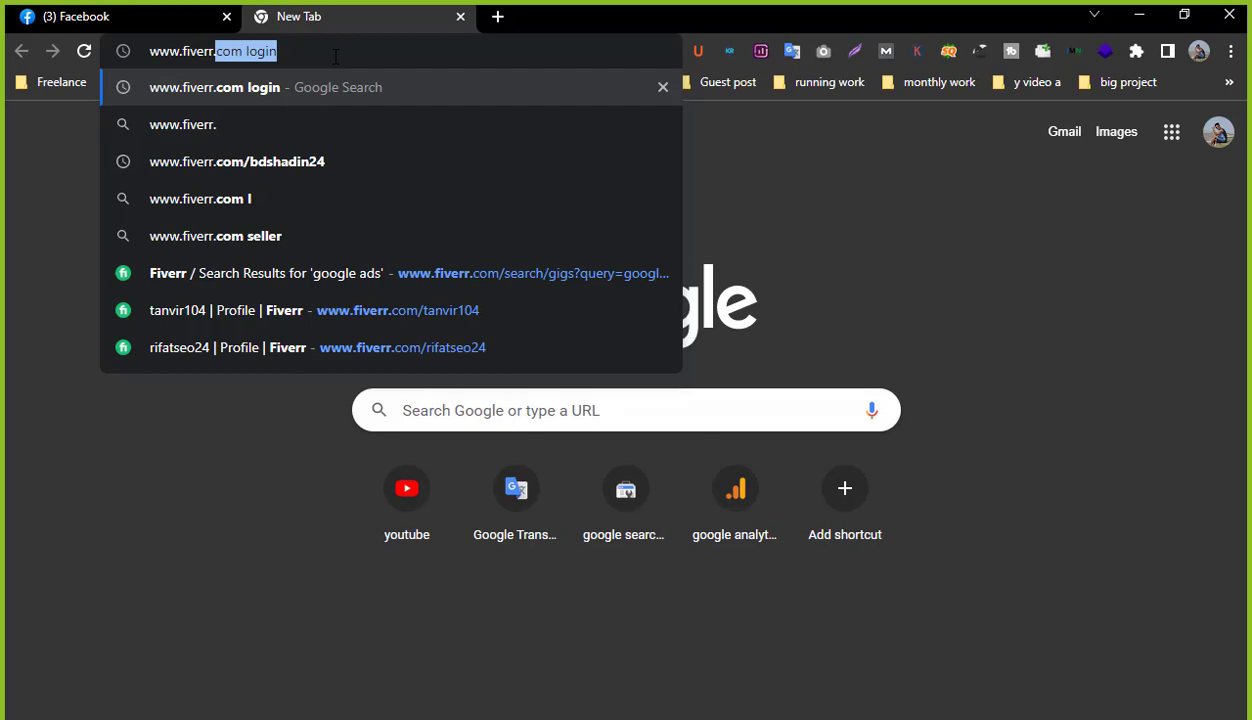
type("com")
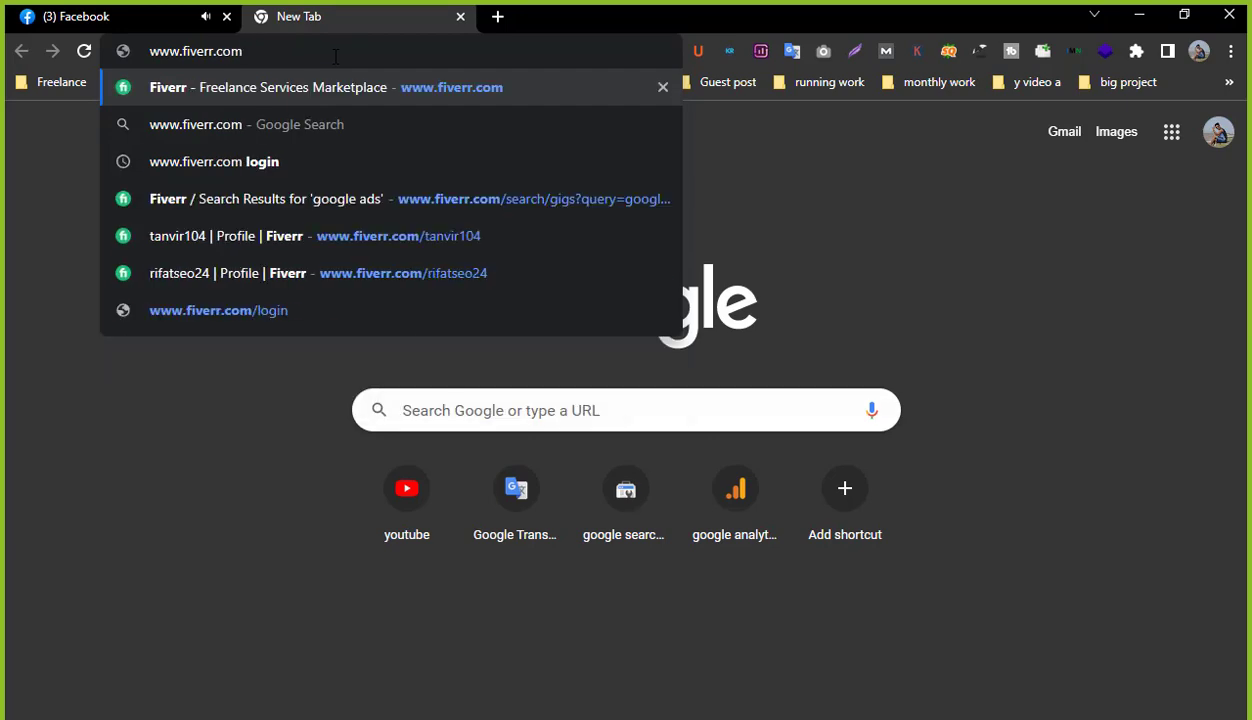
key("Return")
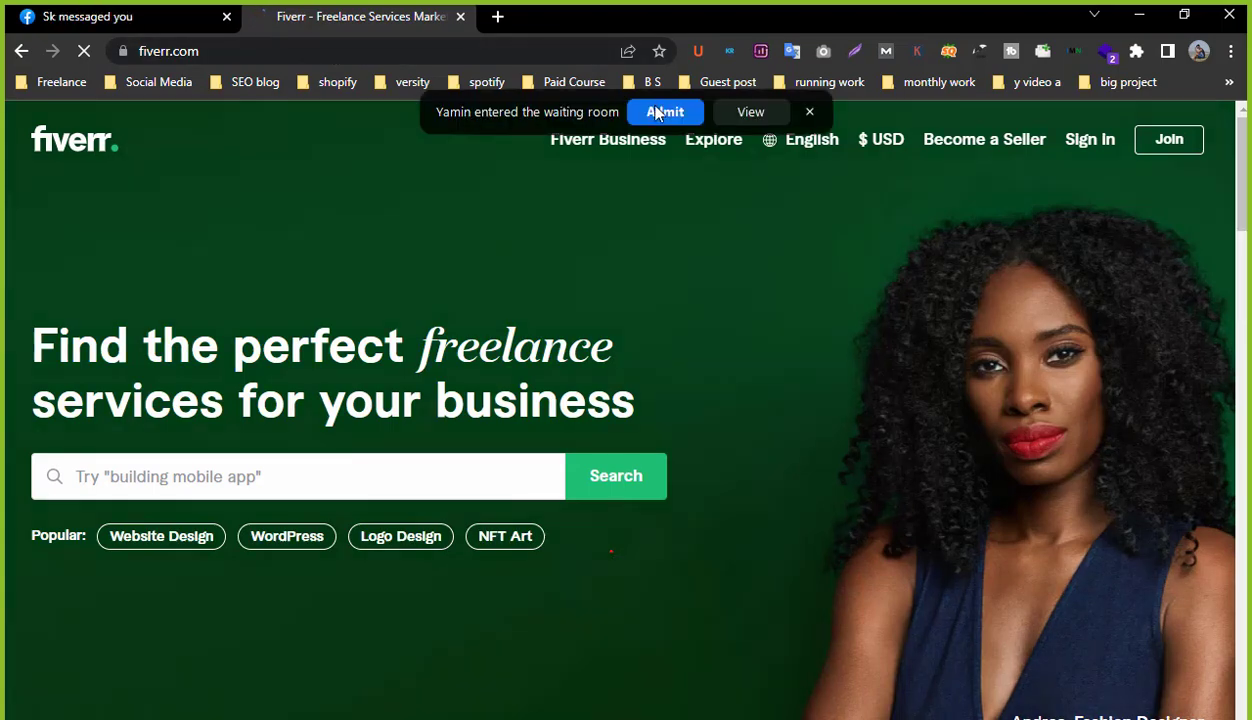
left_click(656, 111)
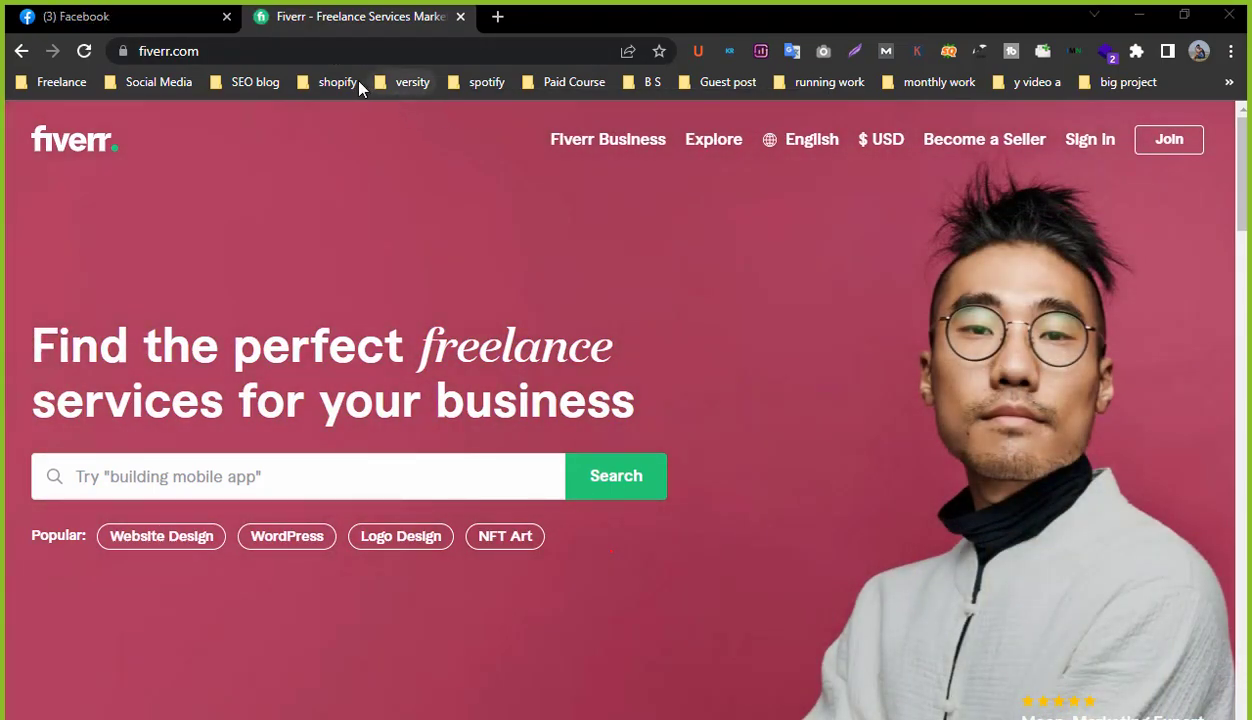
Search the Fiverr marketplace for "website audit" services.
left_click(304, 452)
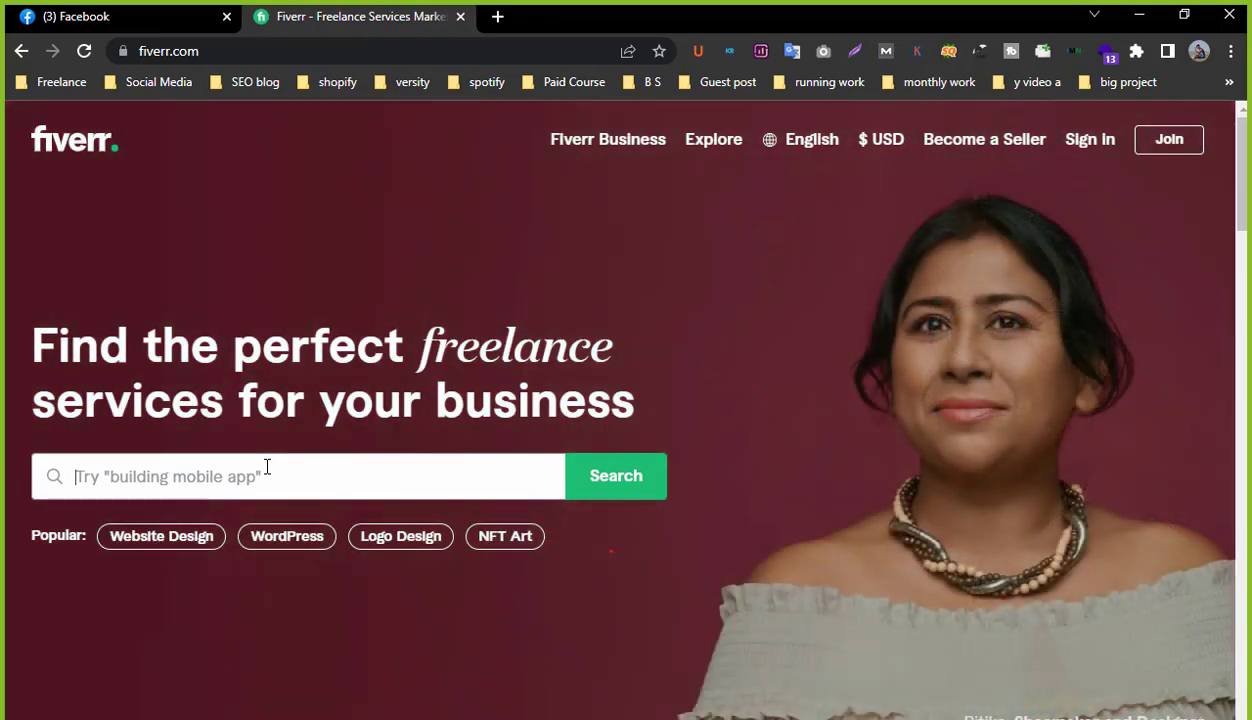
type("w")
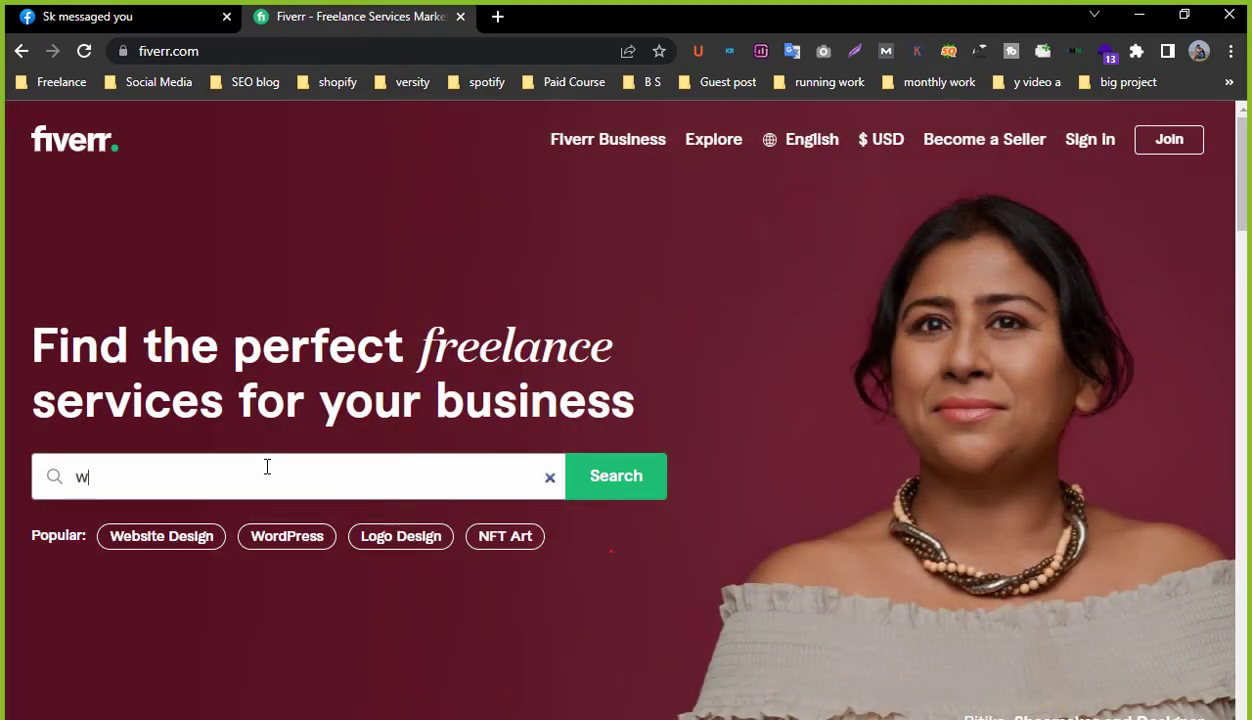
type("ebsite a")
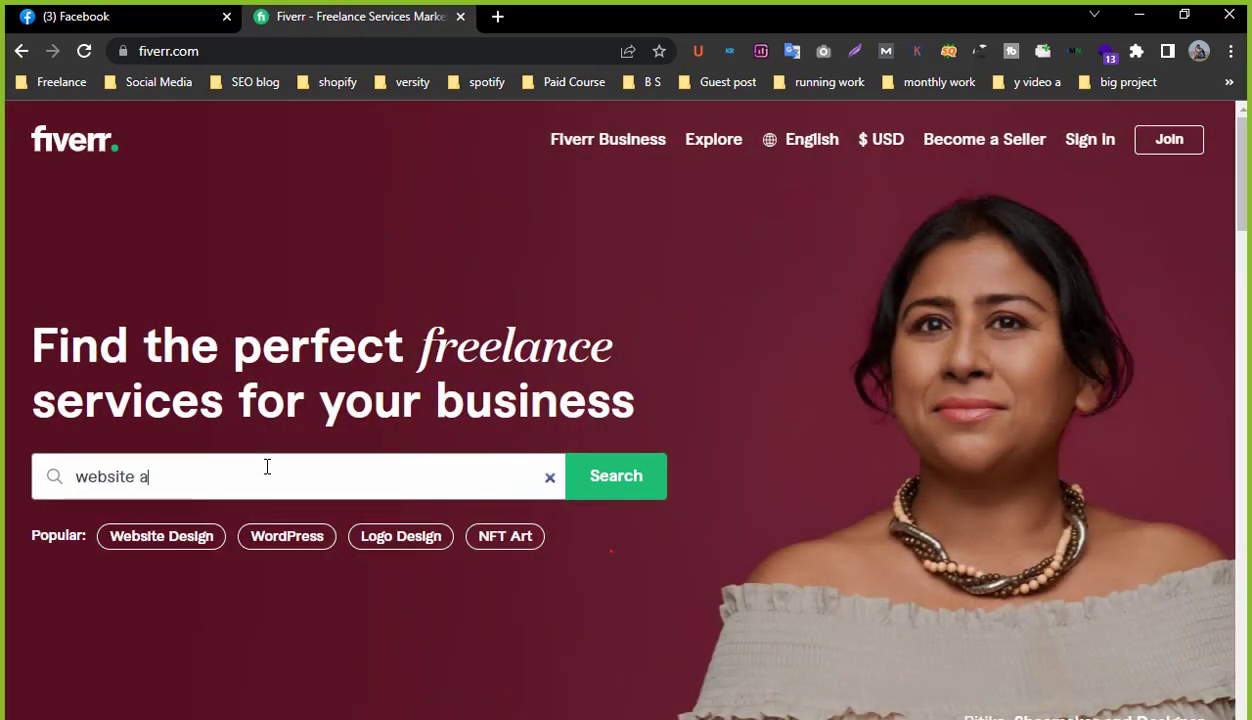
type("udit")
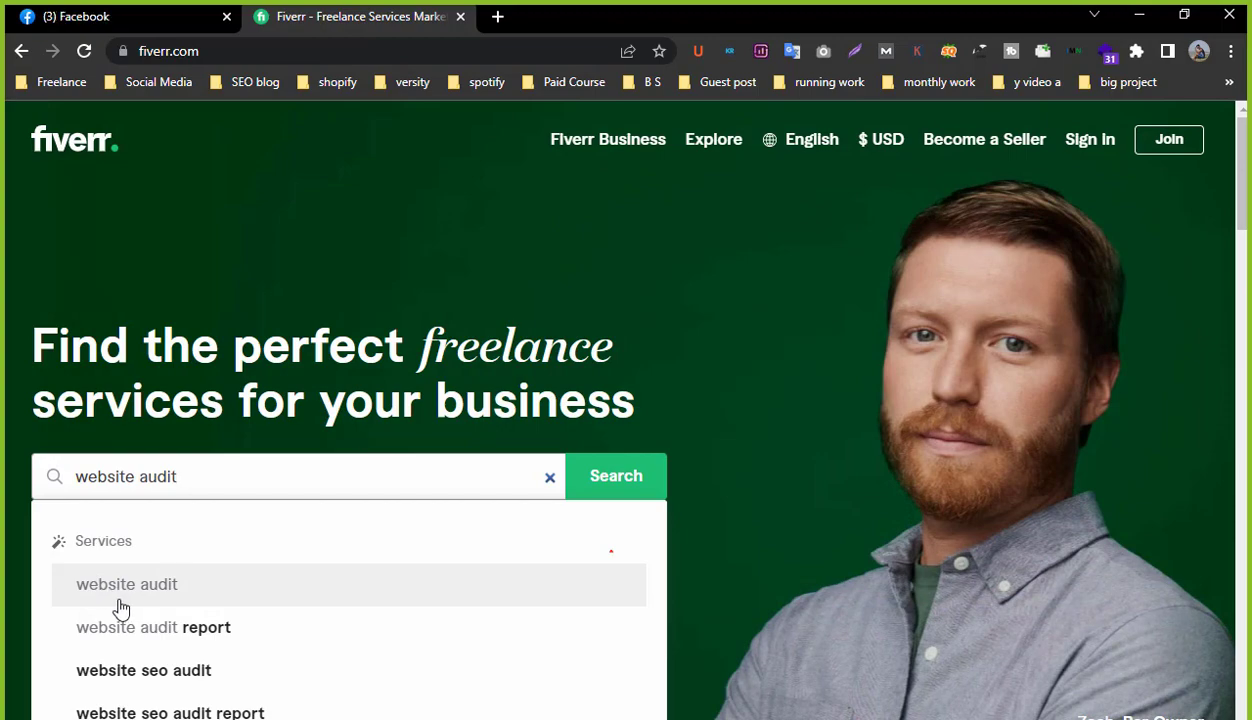
scroll(216, 640, "down", 1)
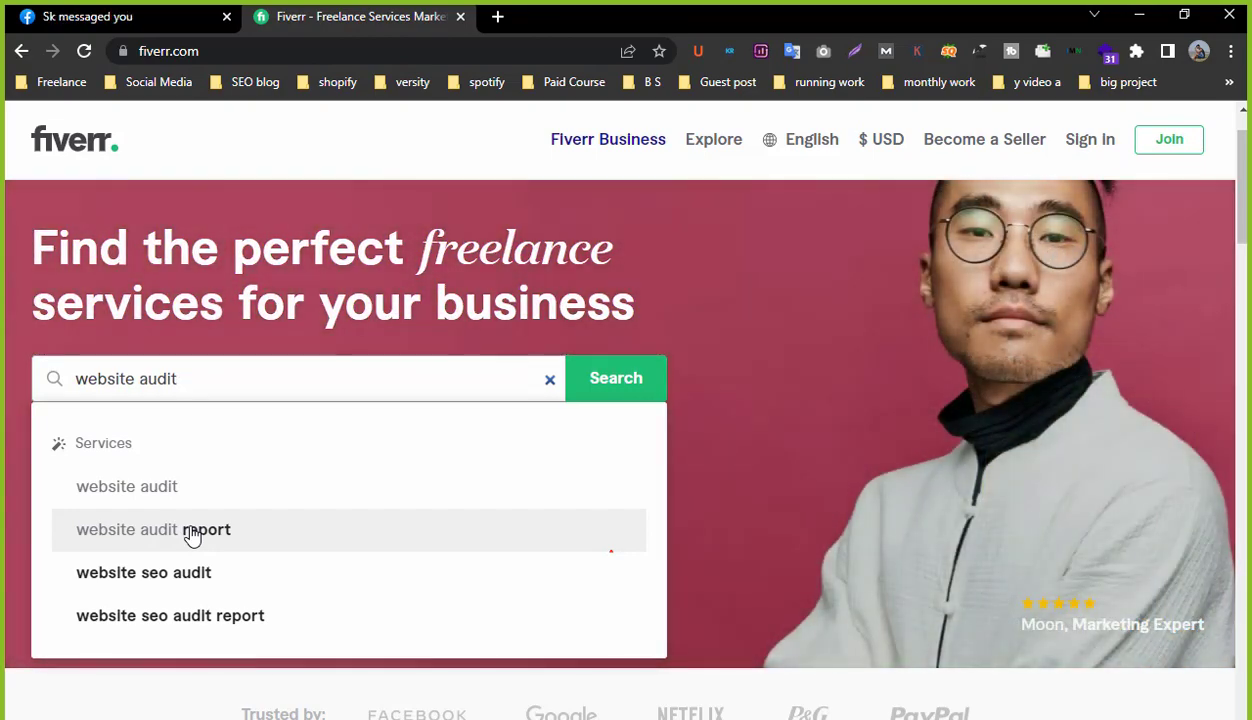
left_click(622, 381)
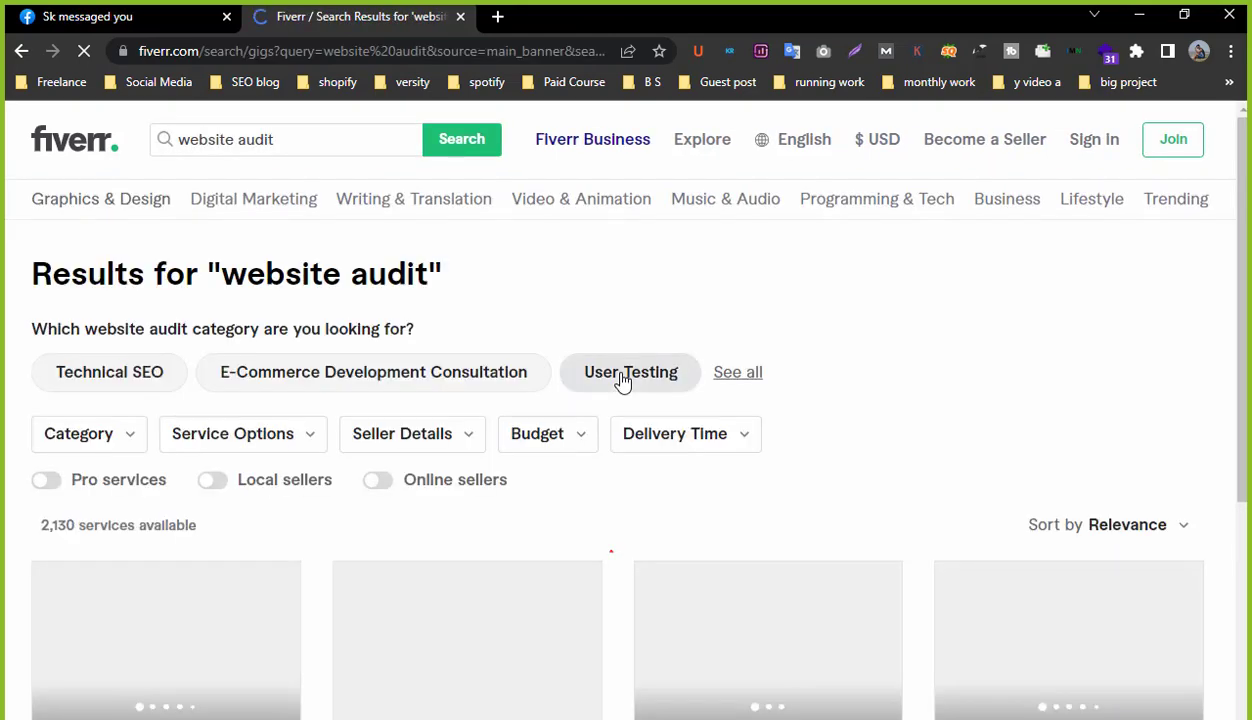
Examine the suggested categories, filters and first gigs in the website audit results.
scroll(620, 381, "down", 3)
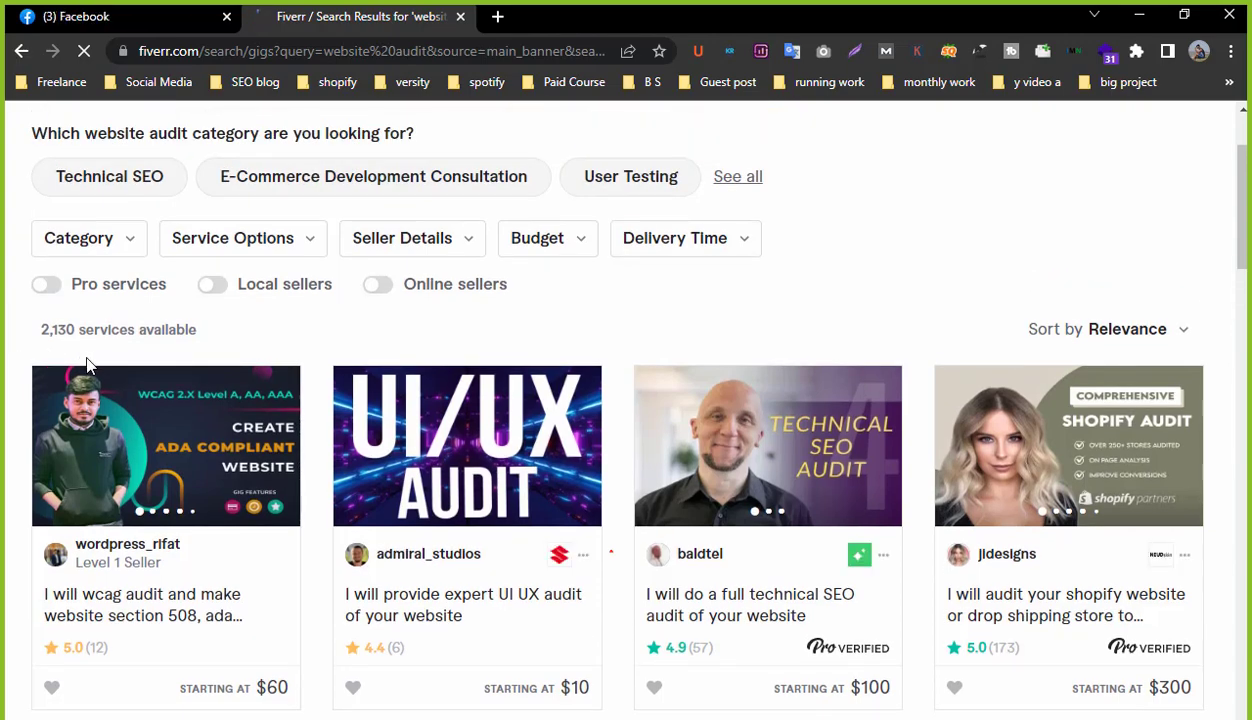
scroll(86, 366, "up", 2)
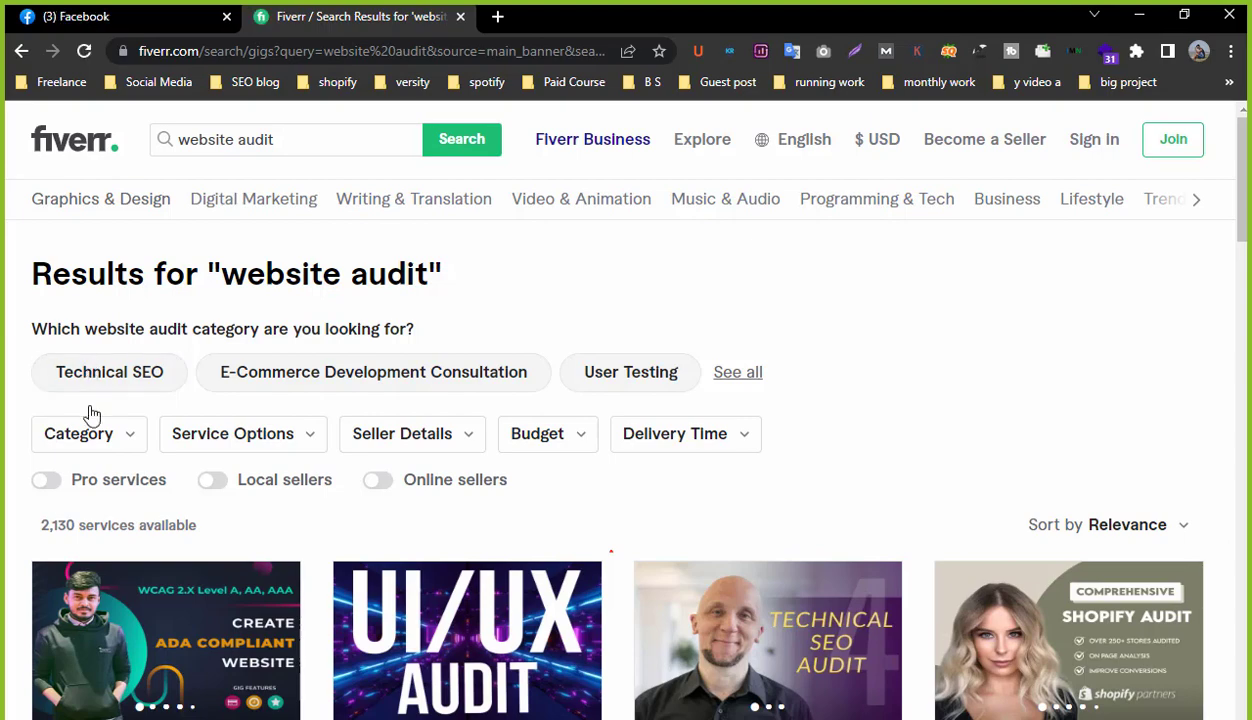
scroll(90, 413, "down", 4)
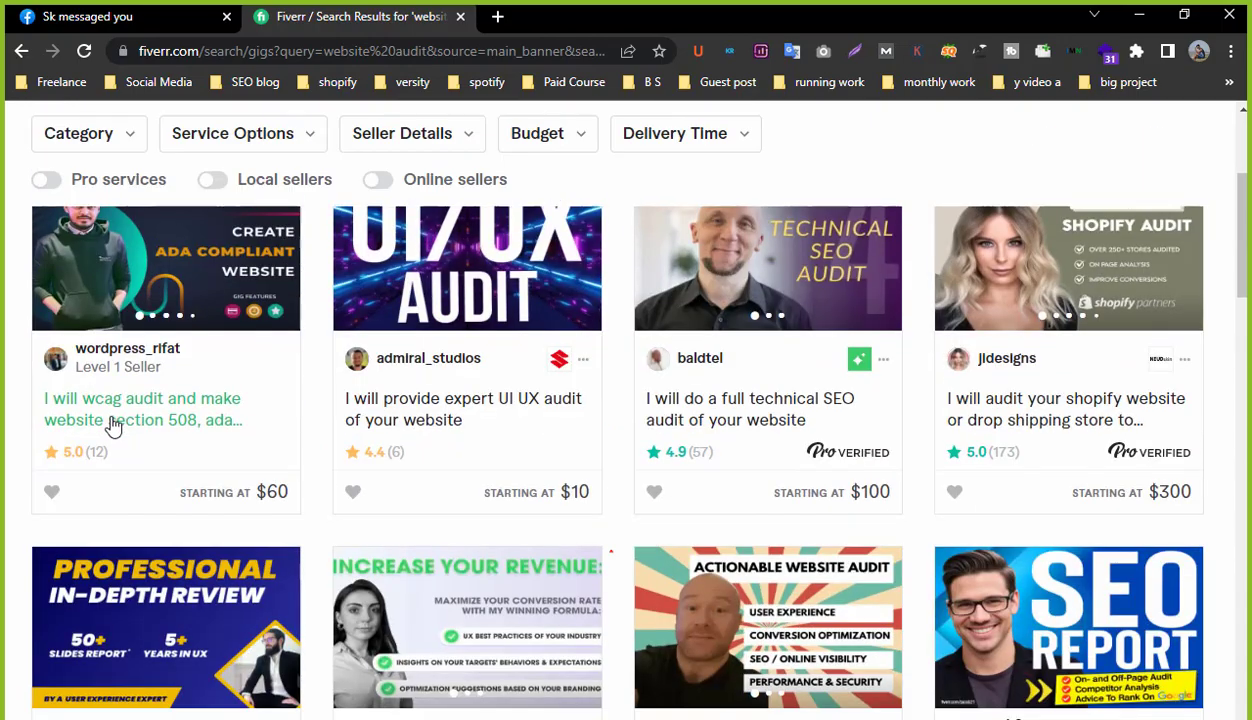
scroll(103, 425, "up", 4)
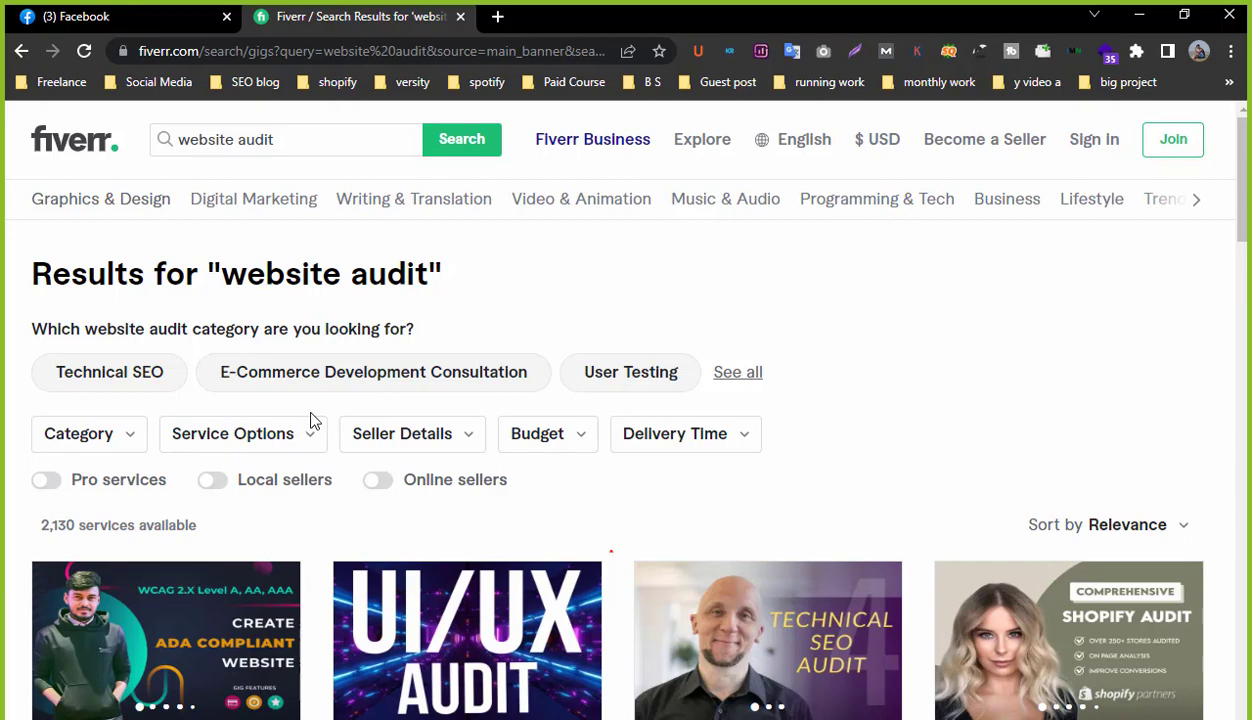
scroll(290, 413, "down", 2)
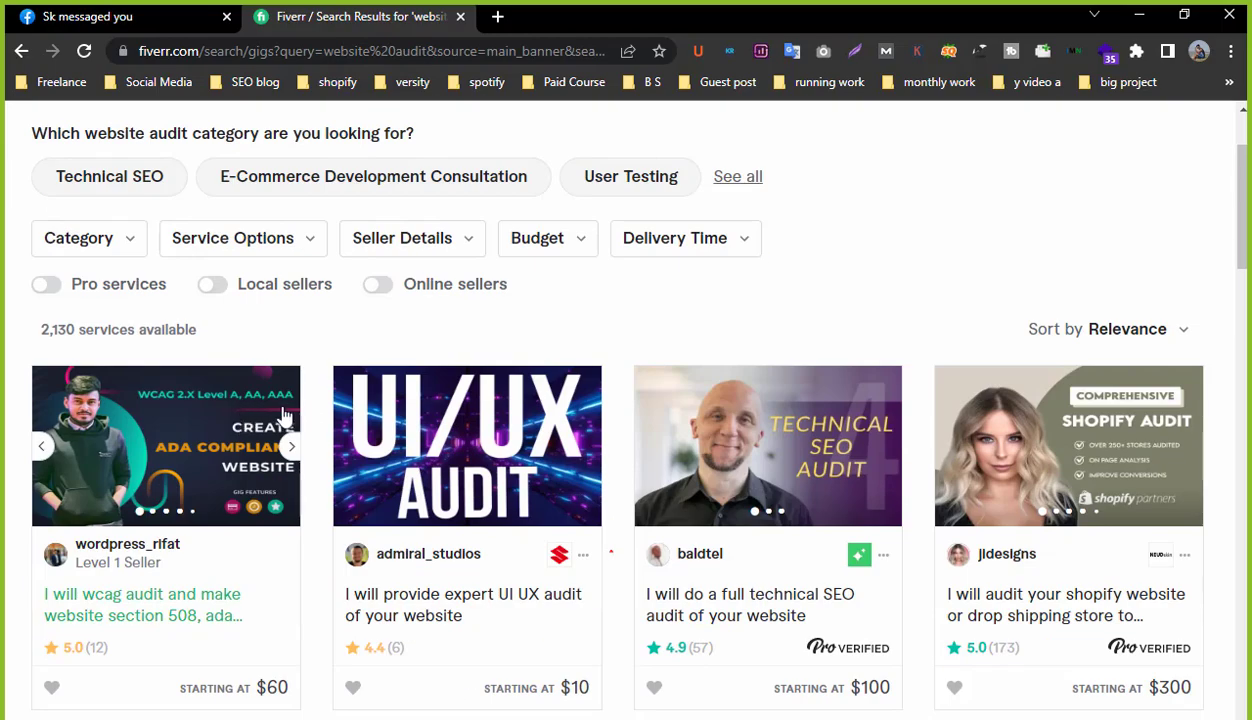
scroll(316, 414, "down", 3)
scroll(296, 249, "up", 3)
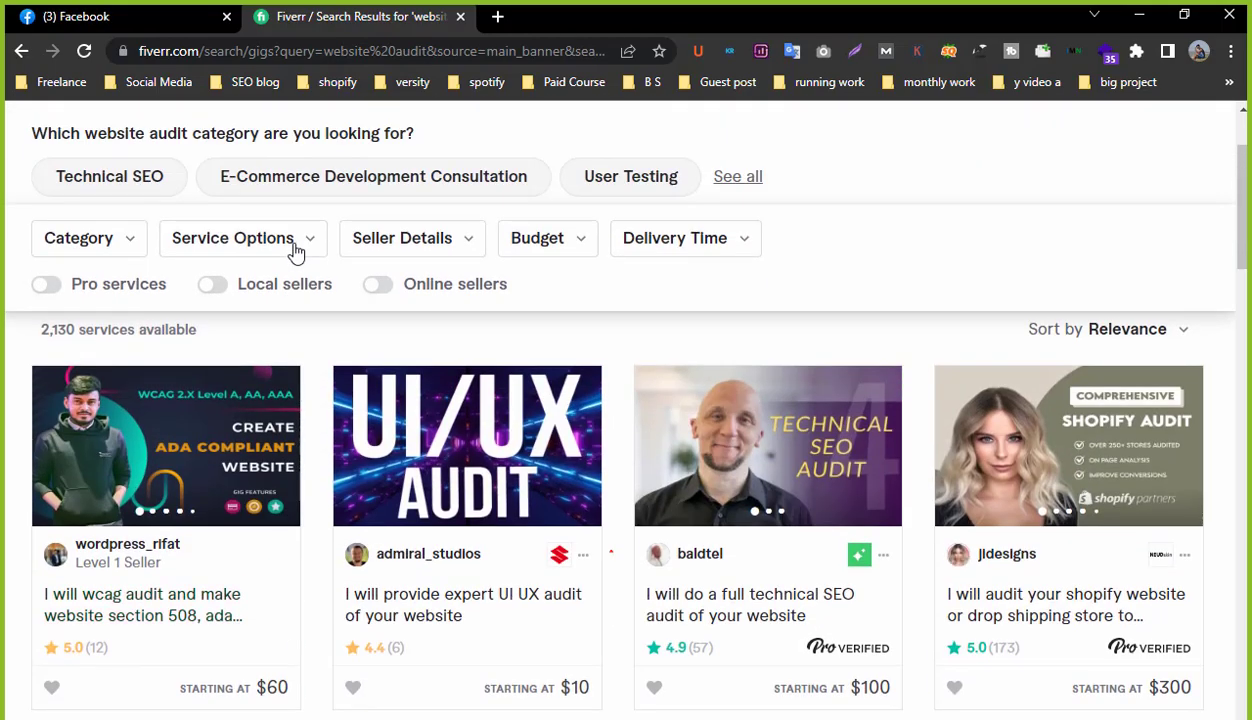
scroll(295, 250, "up", 2)
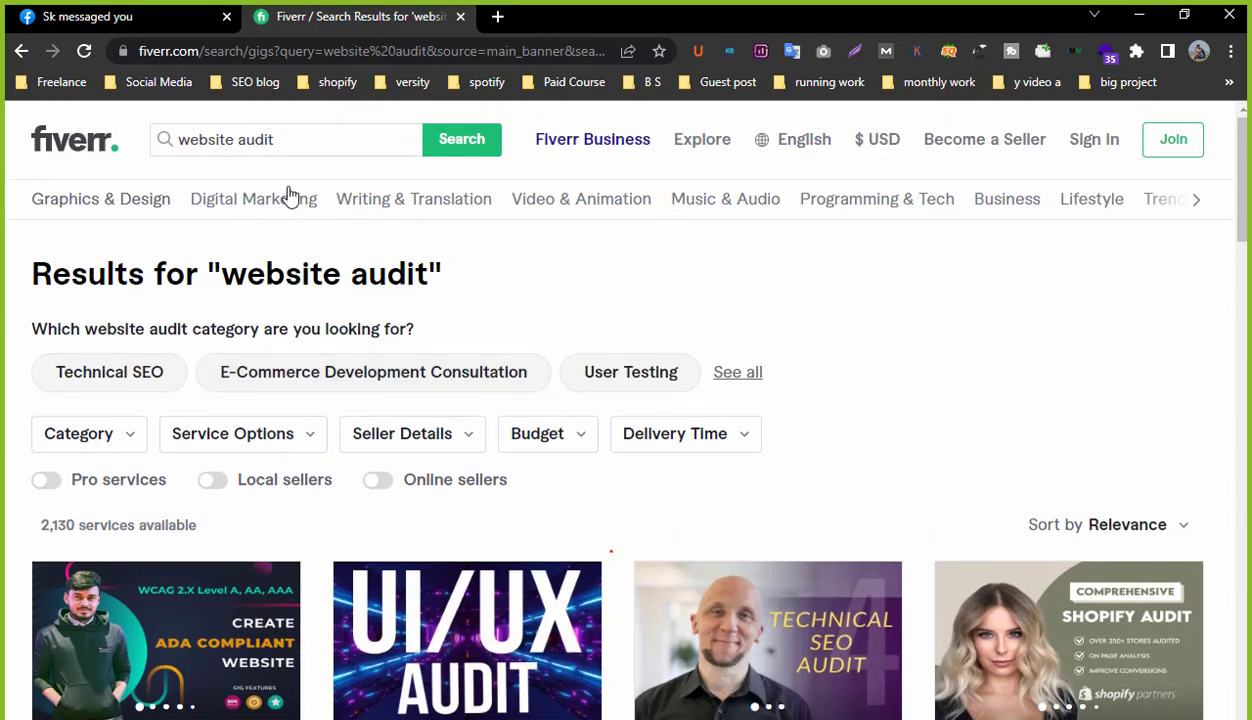
Browse the rest of the website audit gigs, comparing their titles, thumbnails, seller levels, ratings and starting prices.
scroll(291, 196, "down", 7)
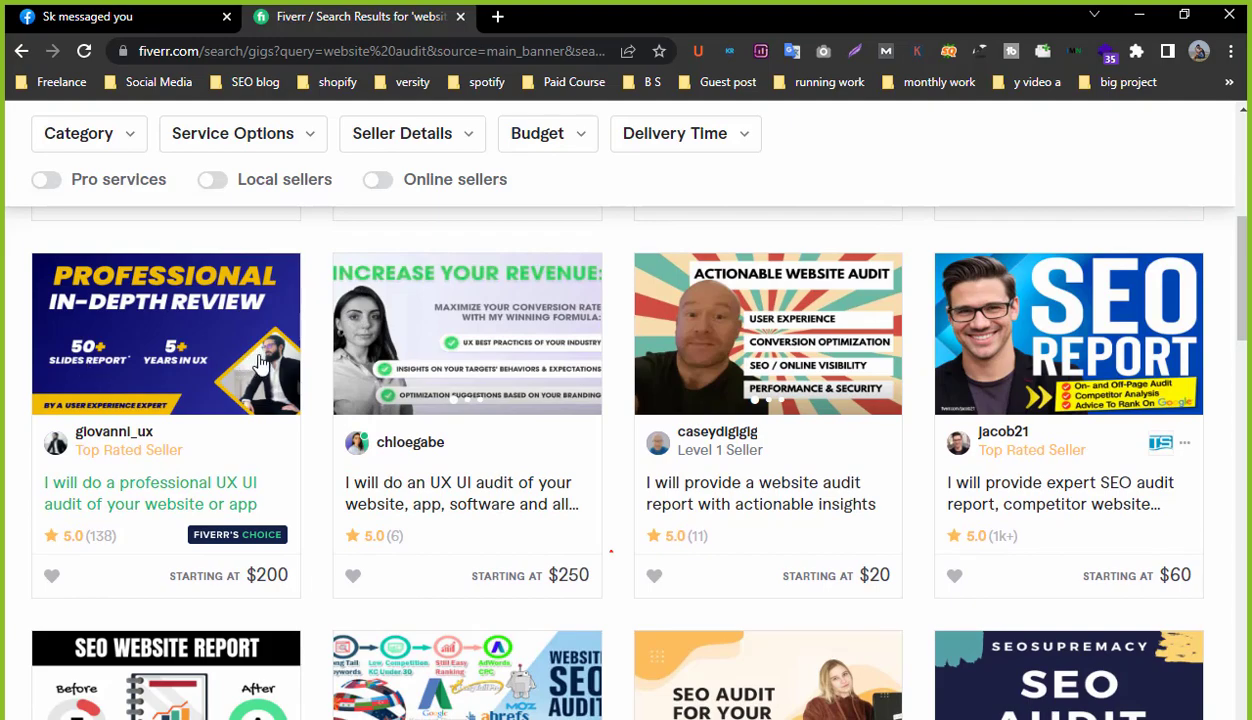
scroll(575, 347, "down", 2)
scroll(575, 347, "down", 1)
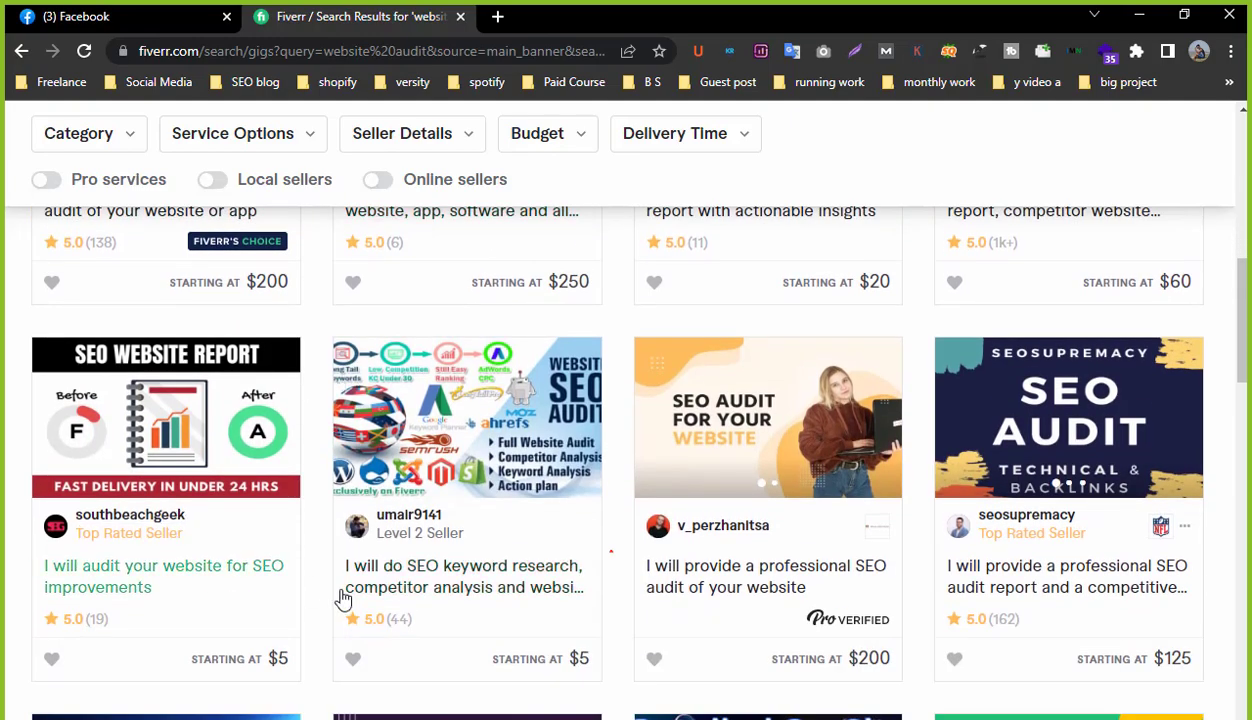
scroll(521, 612, "down", 4)
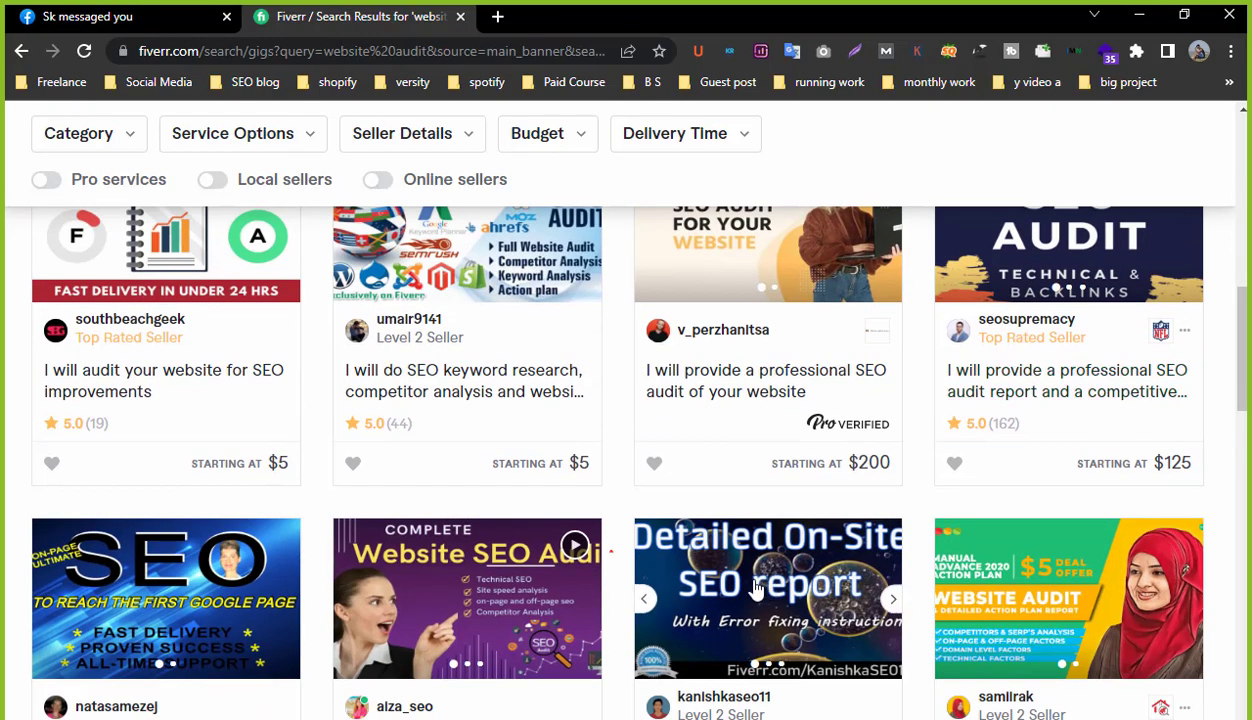
scroll(521, 612, "down", 10)
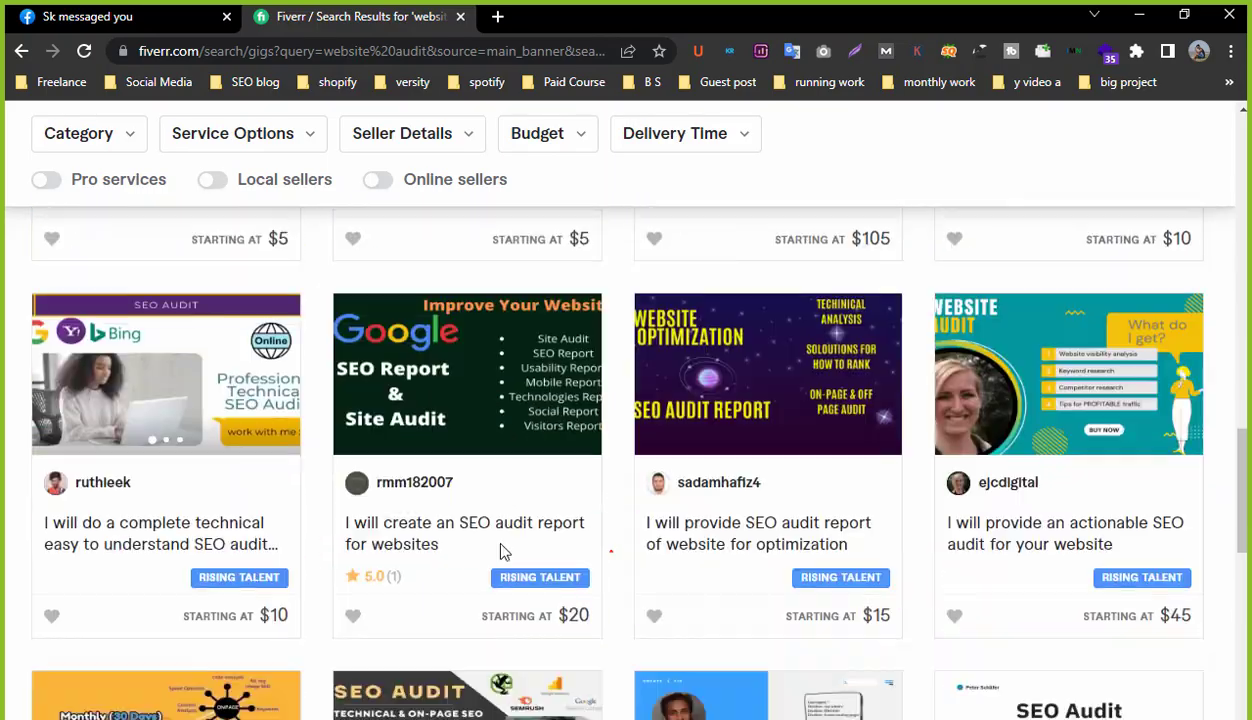
scroll(503, 553, "down", 12)
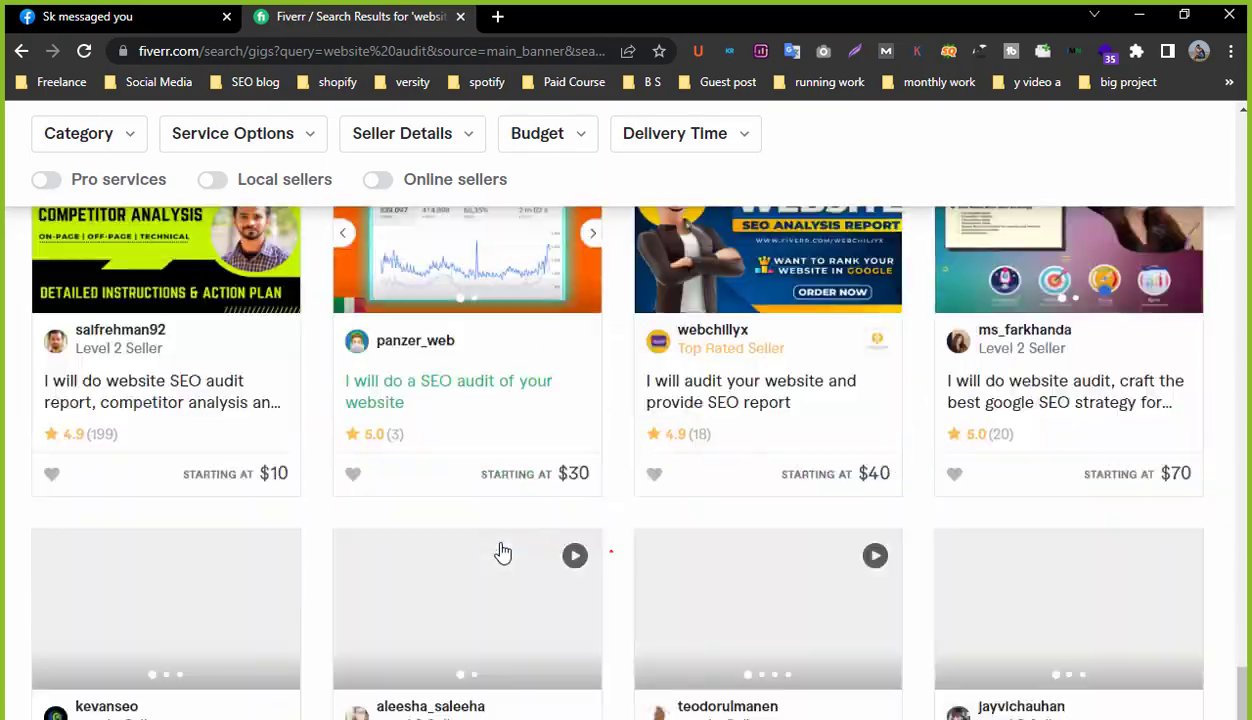
scroll(495, 540, "down", 9)
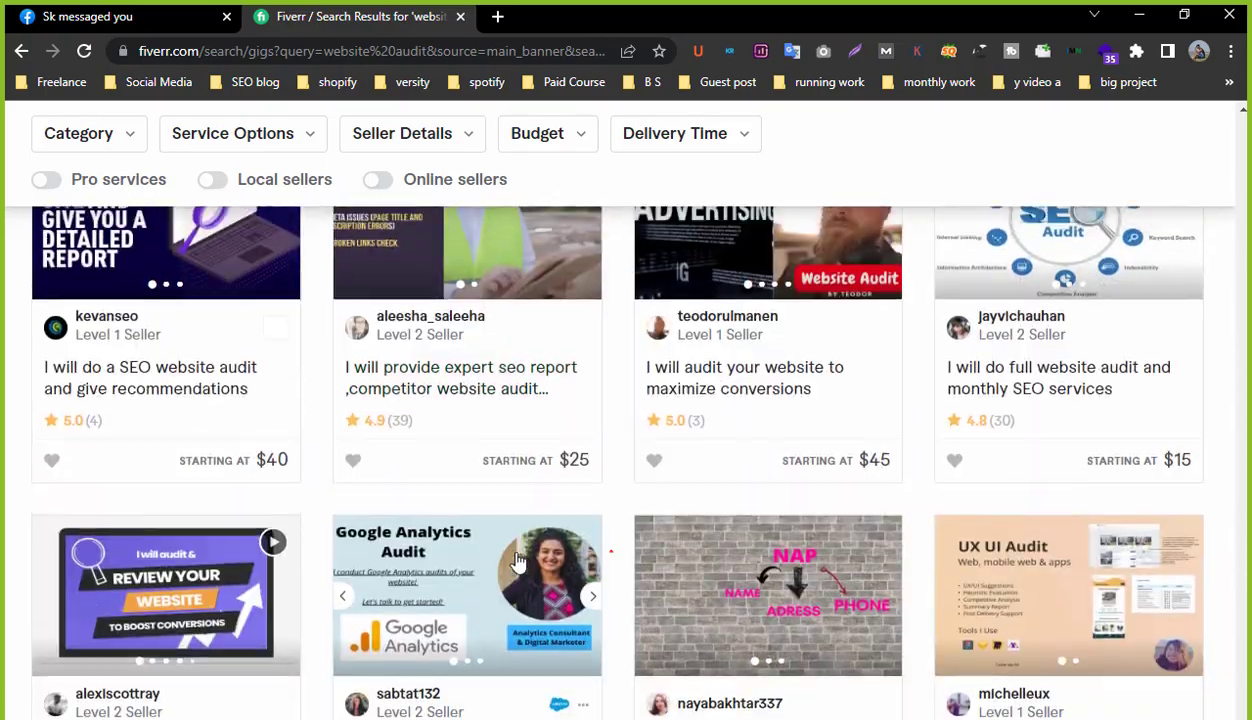
scroll(490, 540, "up", 20)
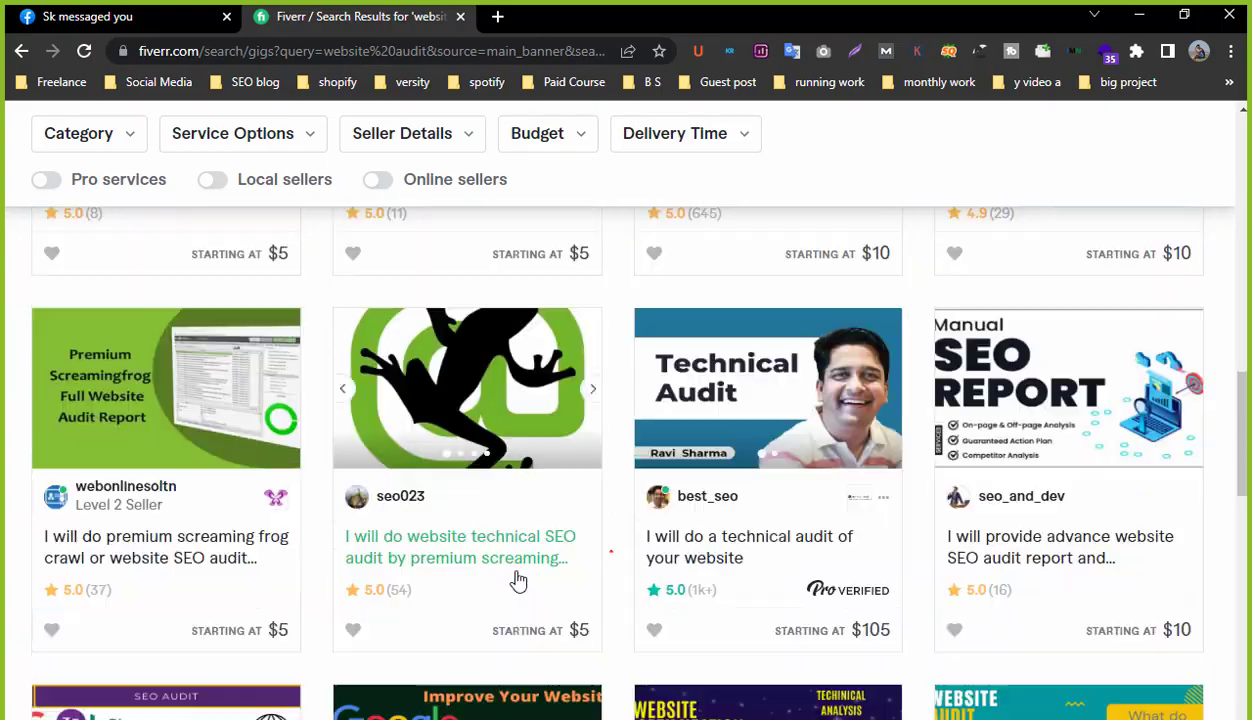
scroll(495, 520, "up", 6)
scroll(495, 530, "down", 3)
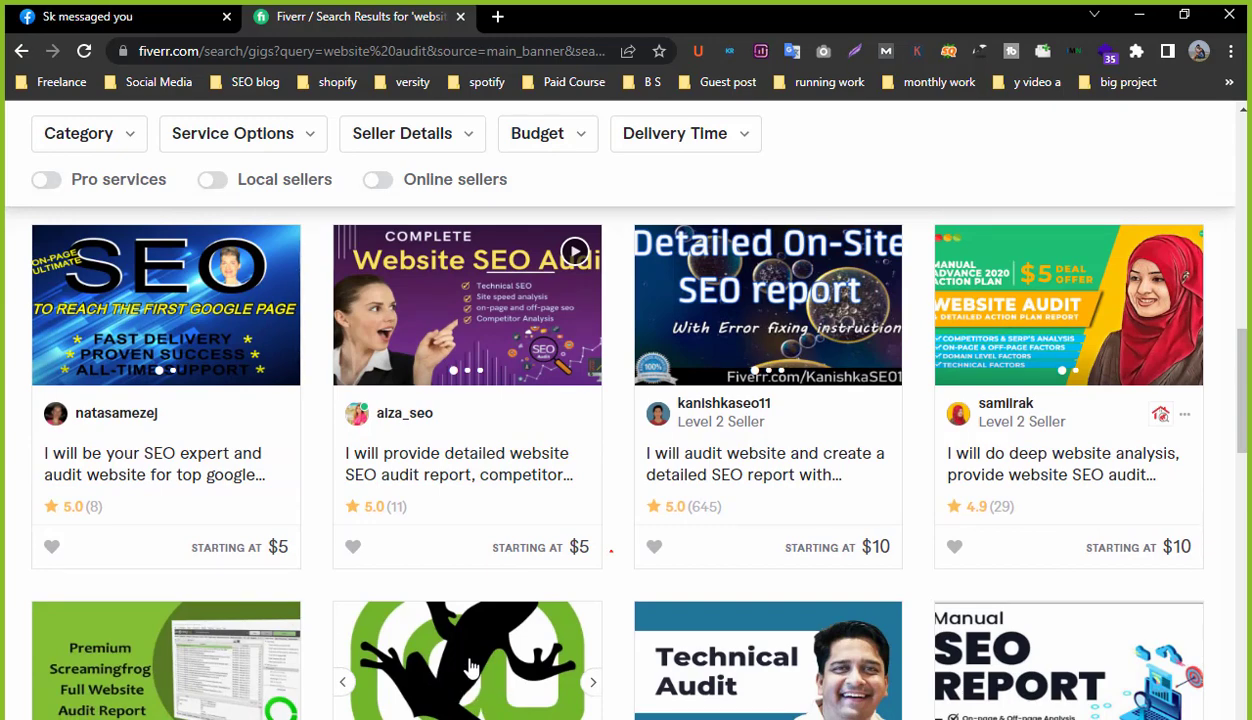
scroll(470, 667, "down", 3)
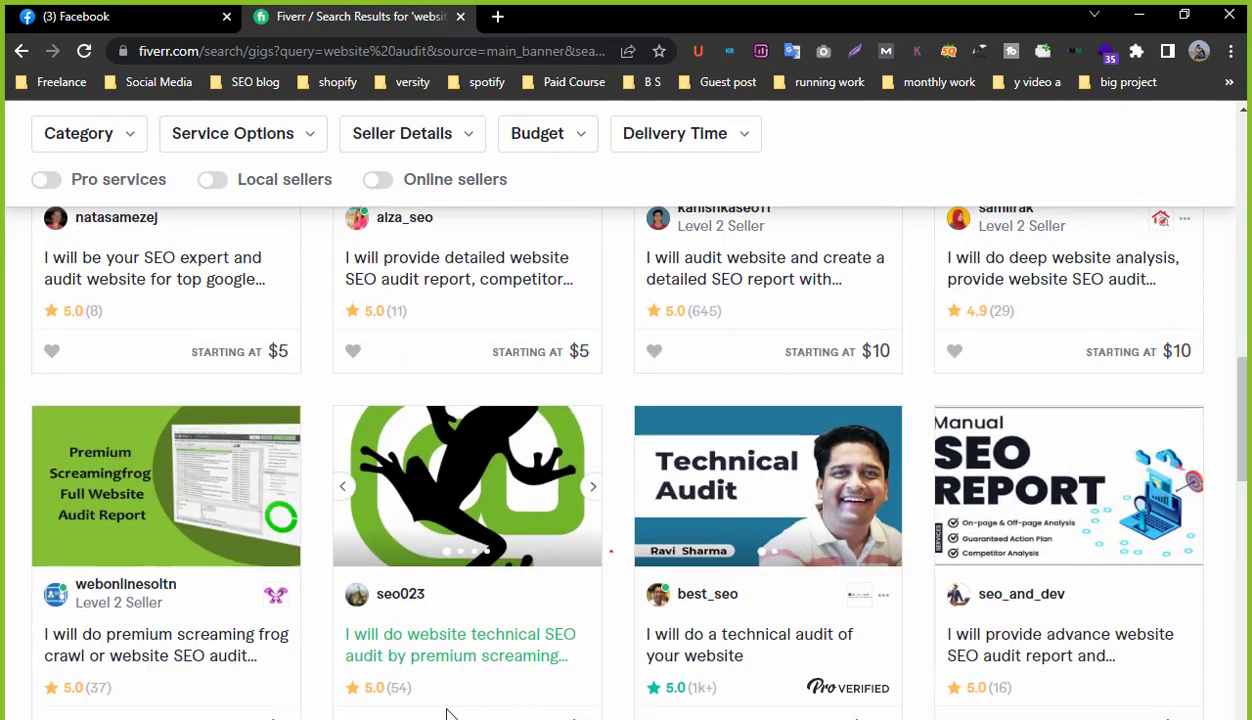
scroll(442, 664, "down", 1)
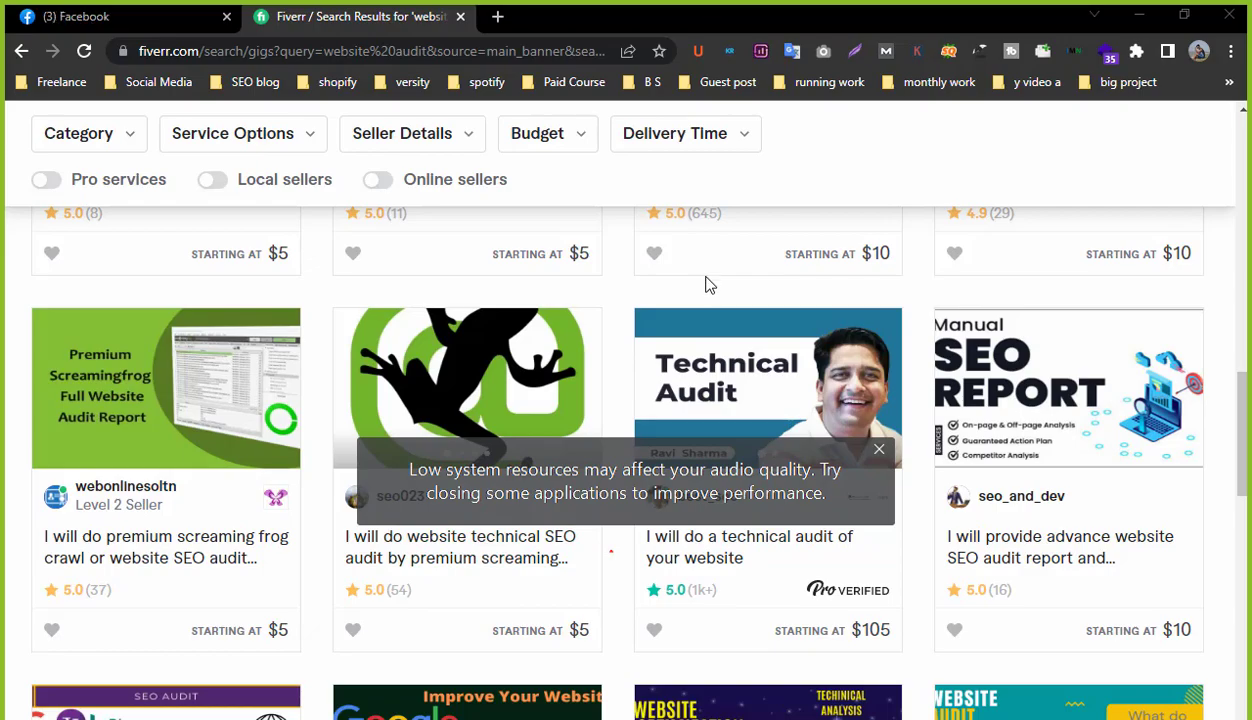
Open the first five website audit gigs from the search results in new tabs, skipping the Shopify audit gig.
scroll(724, 304, "up", 12)
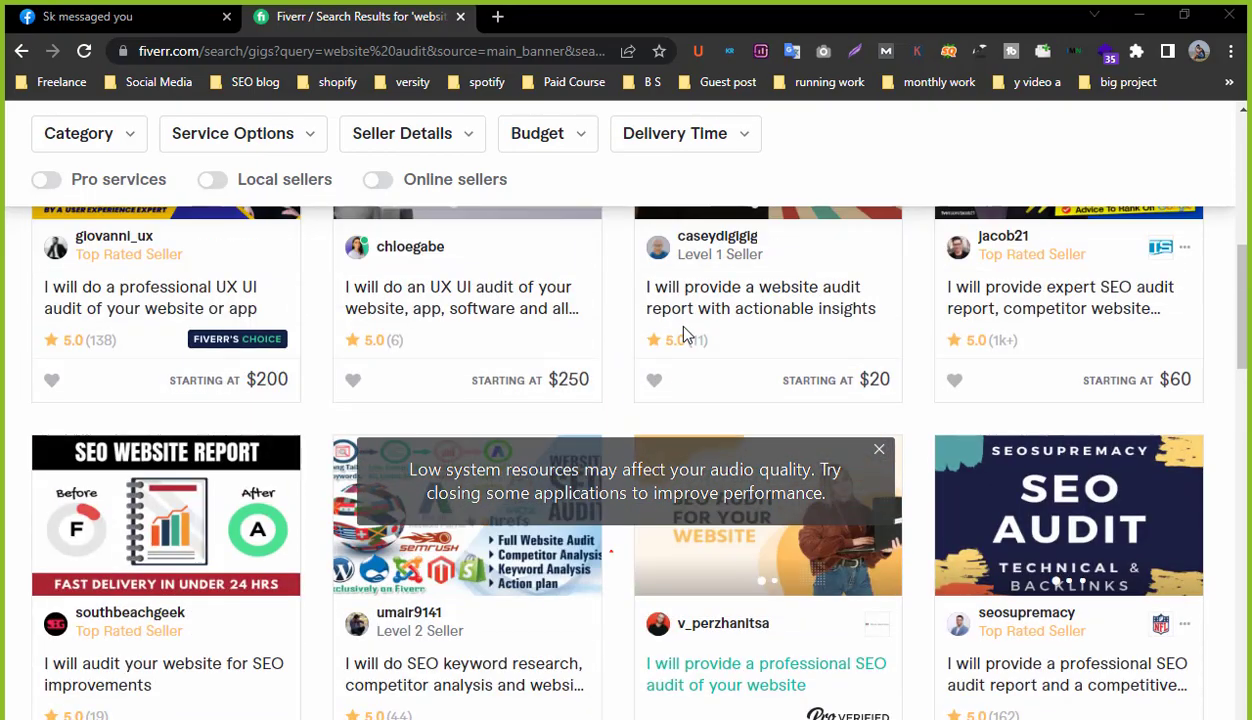
scroll(693, 333, "up", 6)
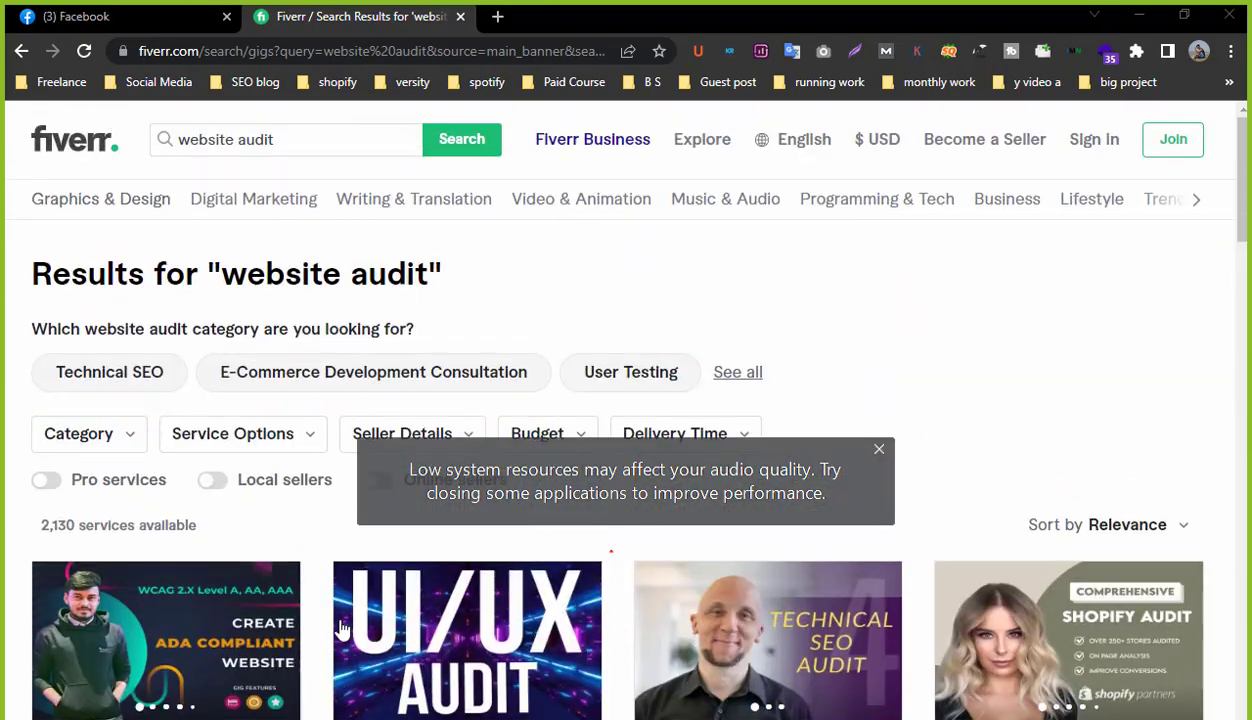
middle_click(535, 630)
middle_click(505, 632)
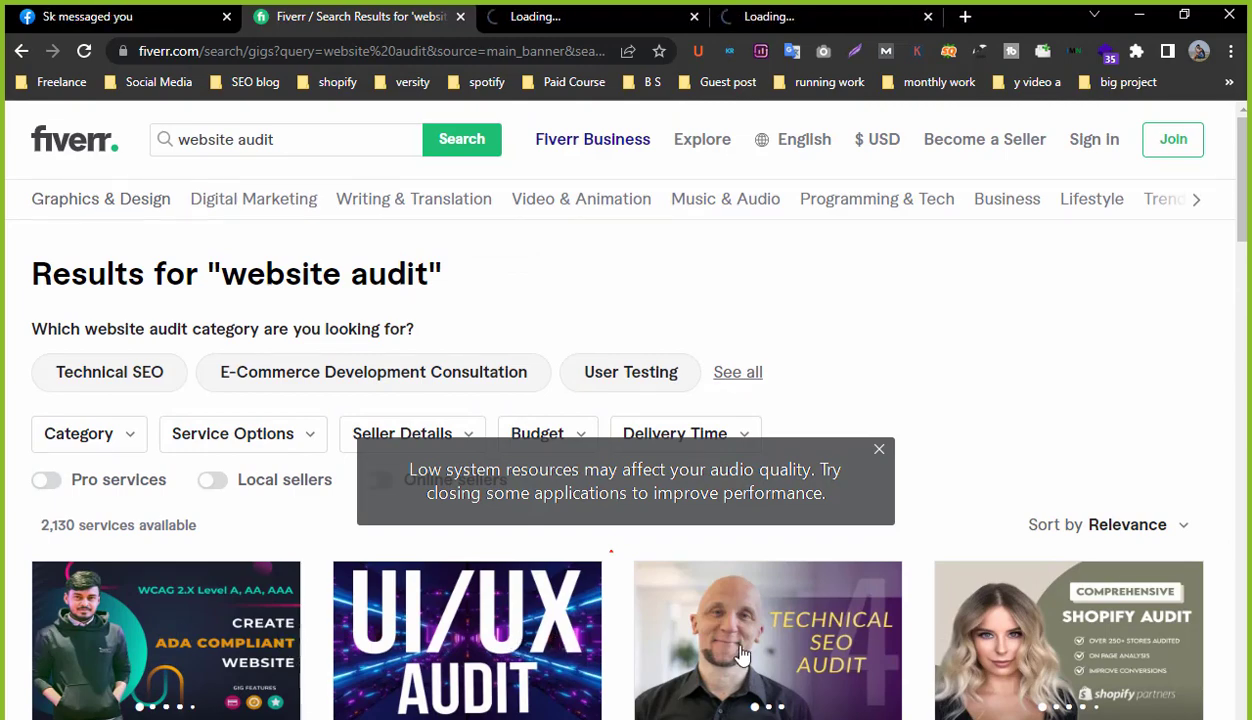
middle_click(789, 657)
scroll(789, 657, "down", 3)
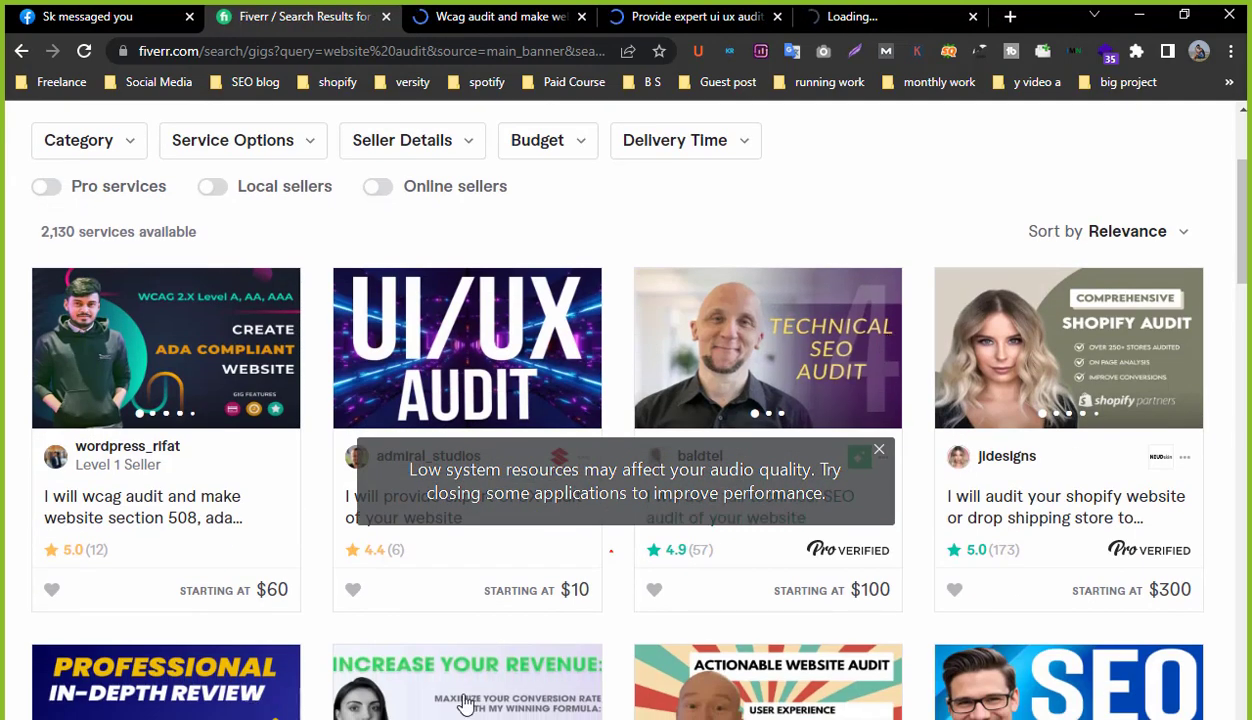
middle_click(467, 690)
middle_click(778, 700)
Return to the website audit results and open the premium Screaming Frog technical SEO audit gig in another new tab.
left_click(480, 16)
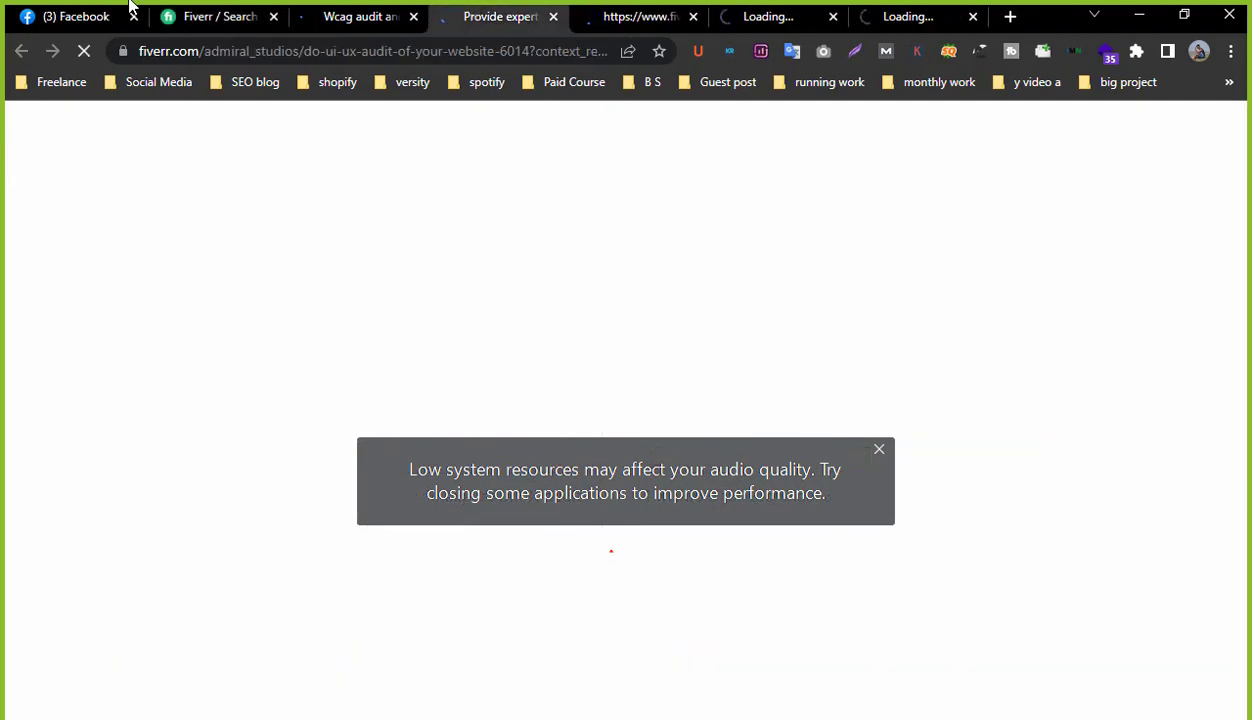
left_click(158, 12)
scroll(425, 393, "down", 15)
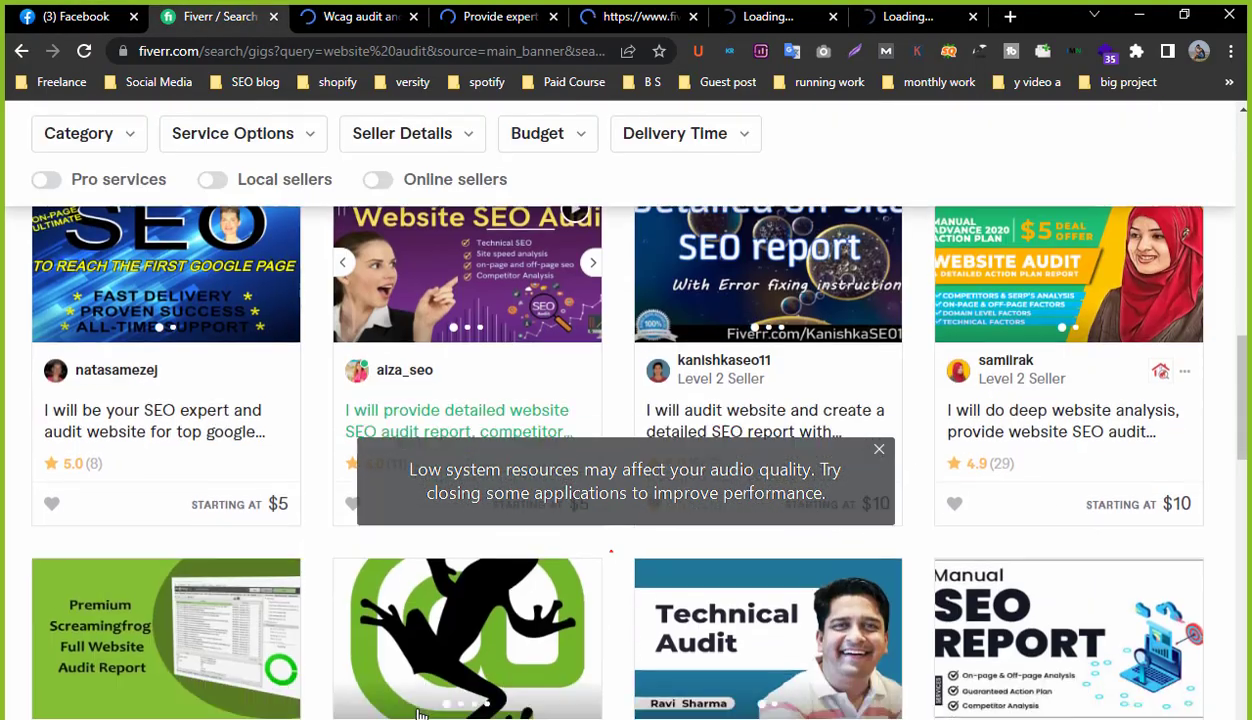
scroll(537, 545, "up", 8)
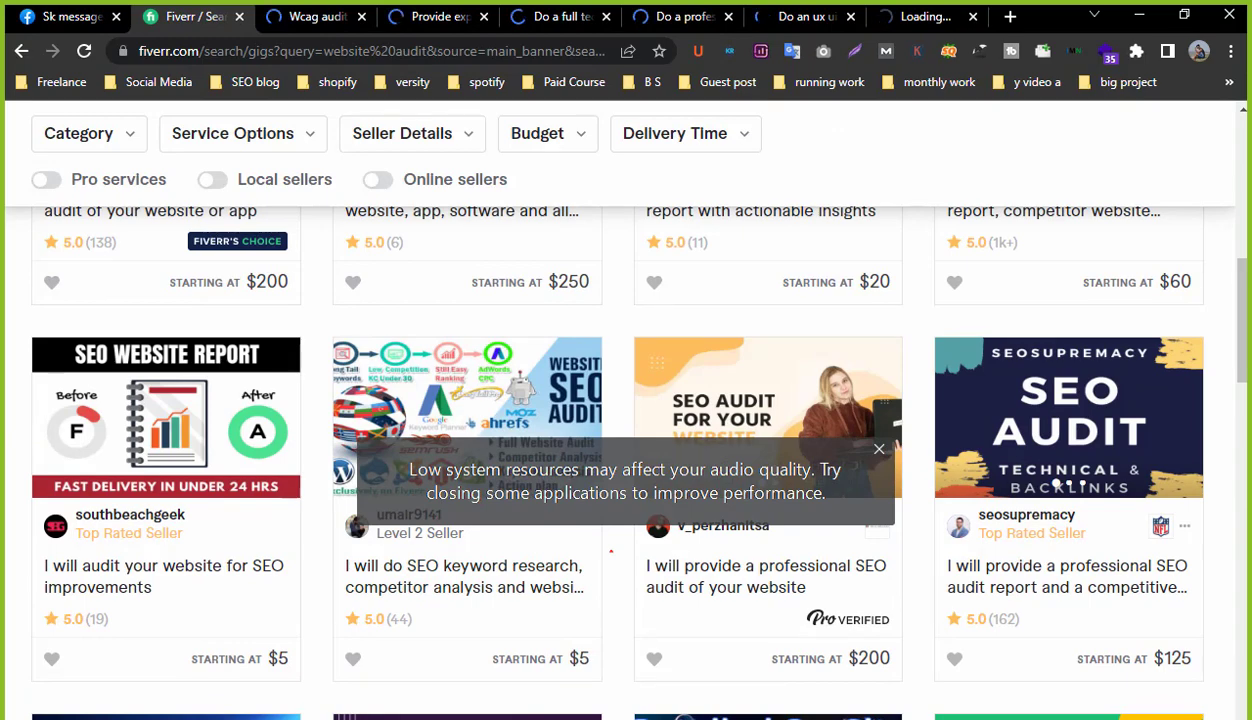
Mute all current and new Zoom participants, still allowing them to unmute themselves, and minimize the participants list over the Facebook page.
key("alt+u")
left_click(655, 623)
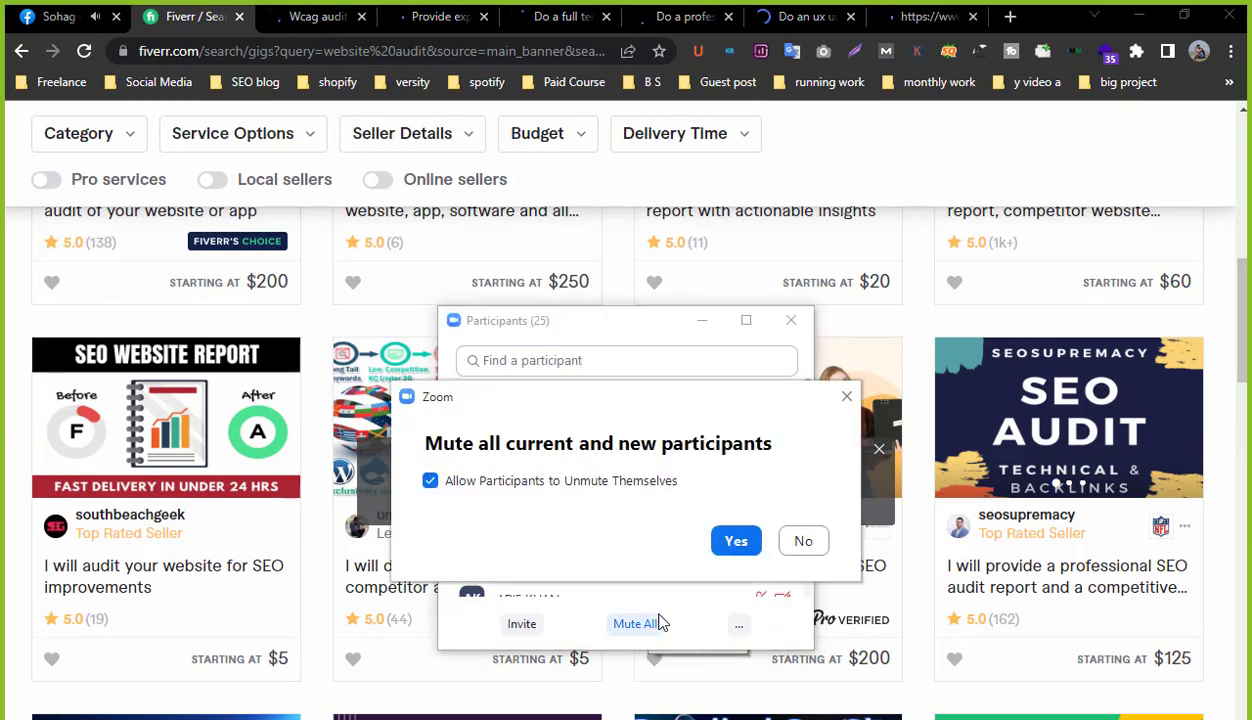
left_click(736, 541)
key("ctrl+1")
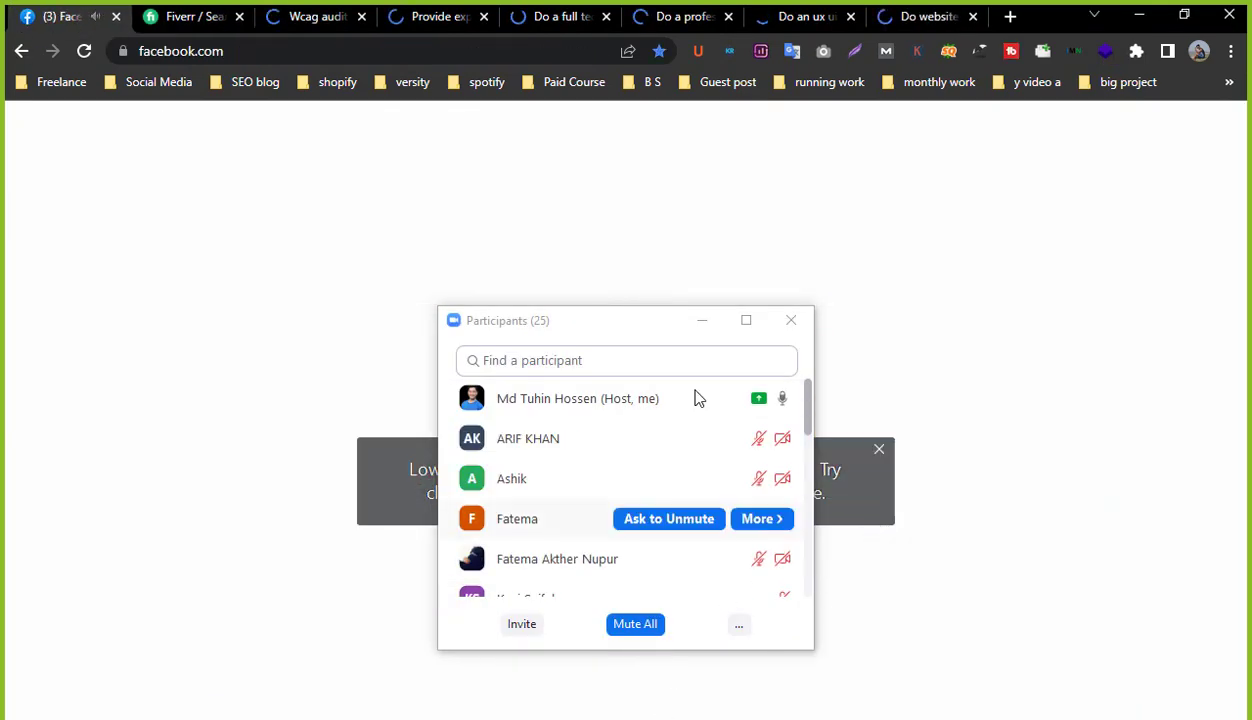
left_click(703, 320)
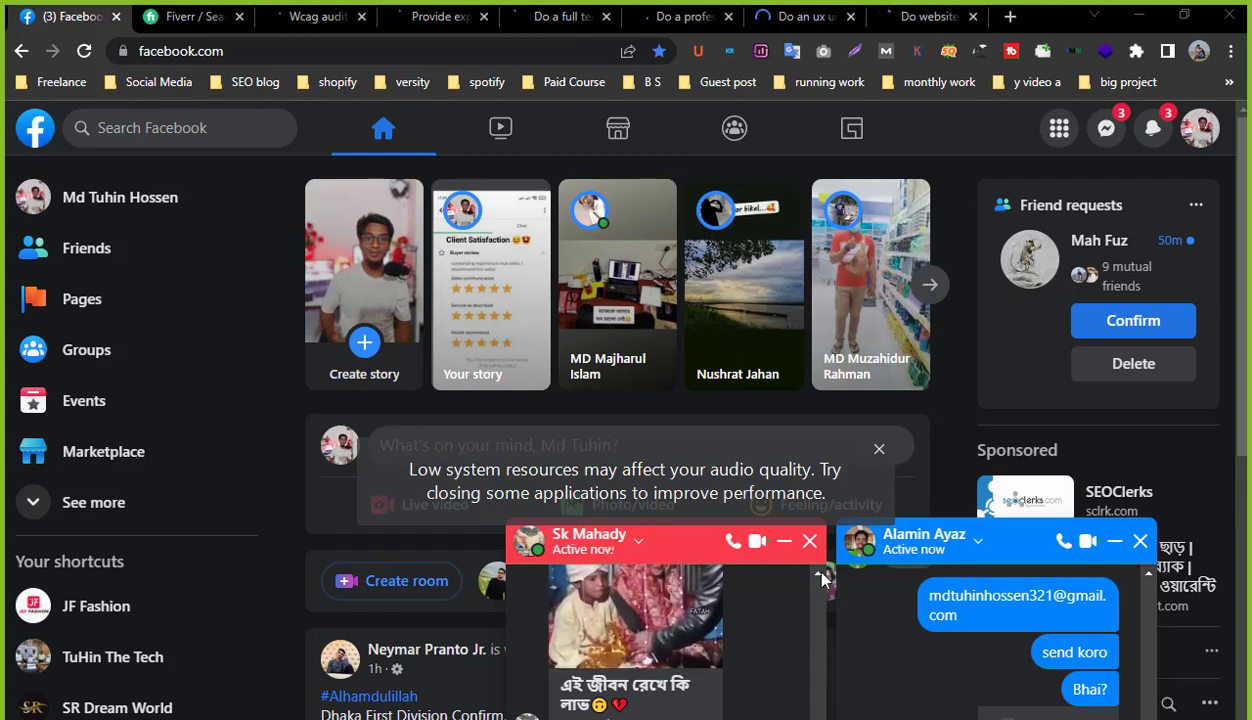
Close all the open chat windows on the Facebook home page.
left_click(809, 541)
scroll(617, 400, "down", 4)
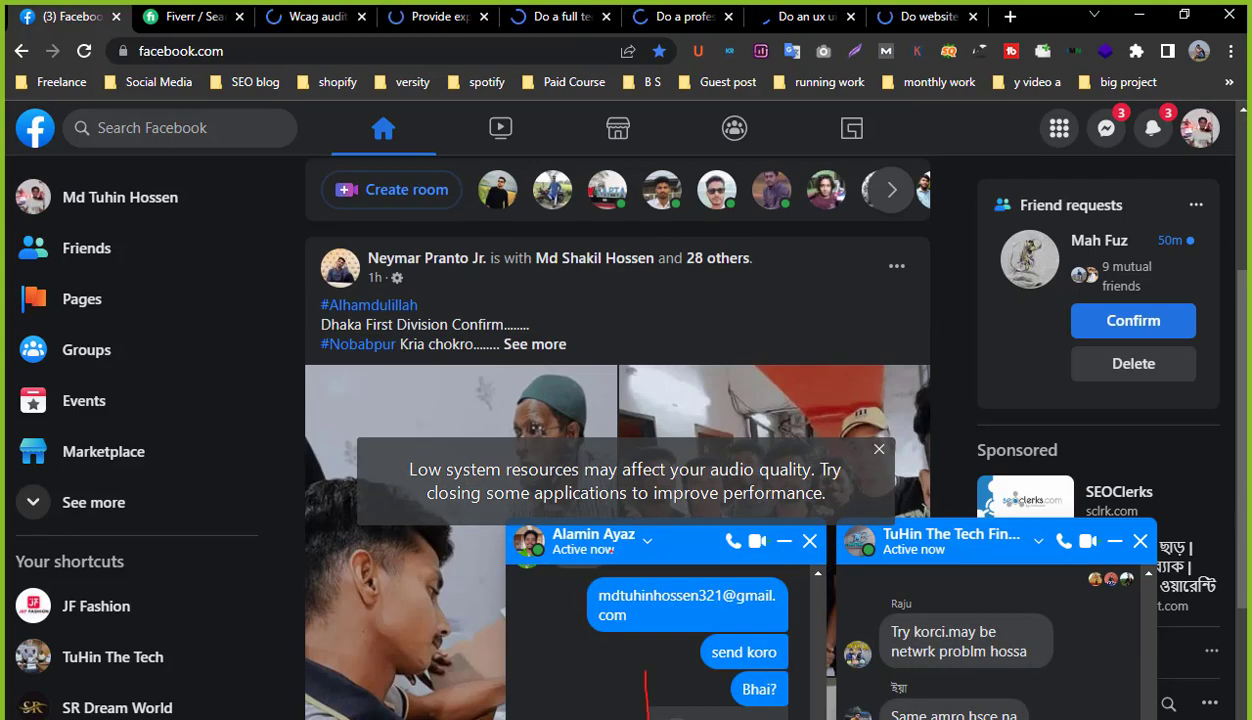
scroll(617, 300, "down", 4)
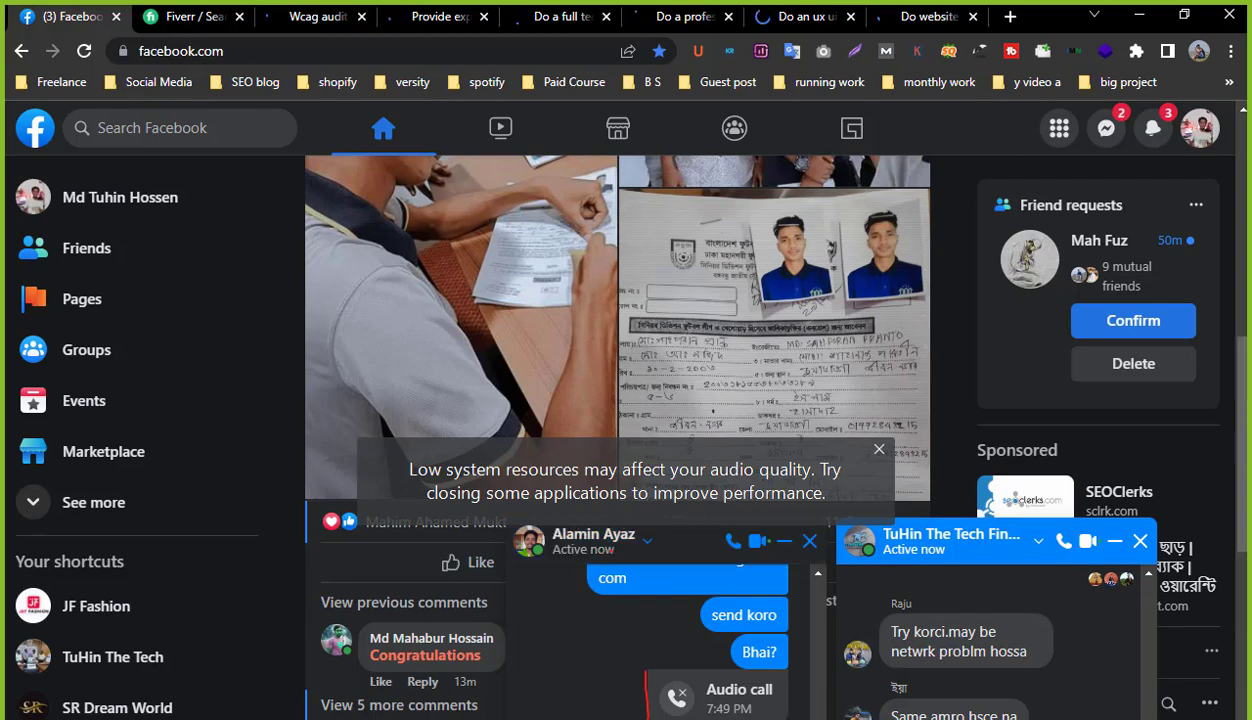
left_click(809, 541)
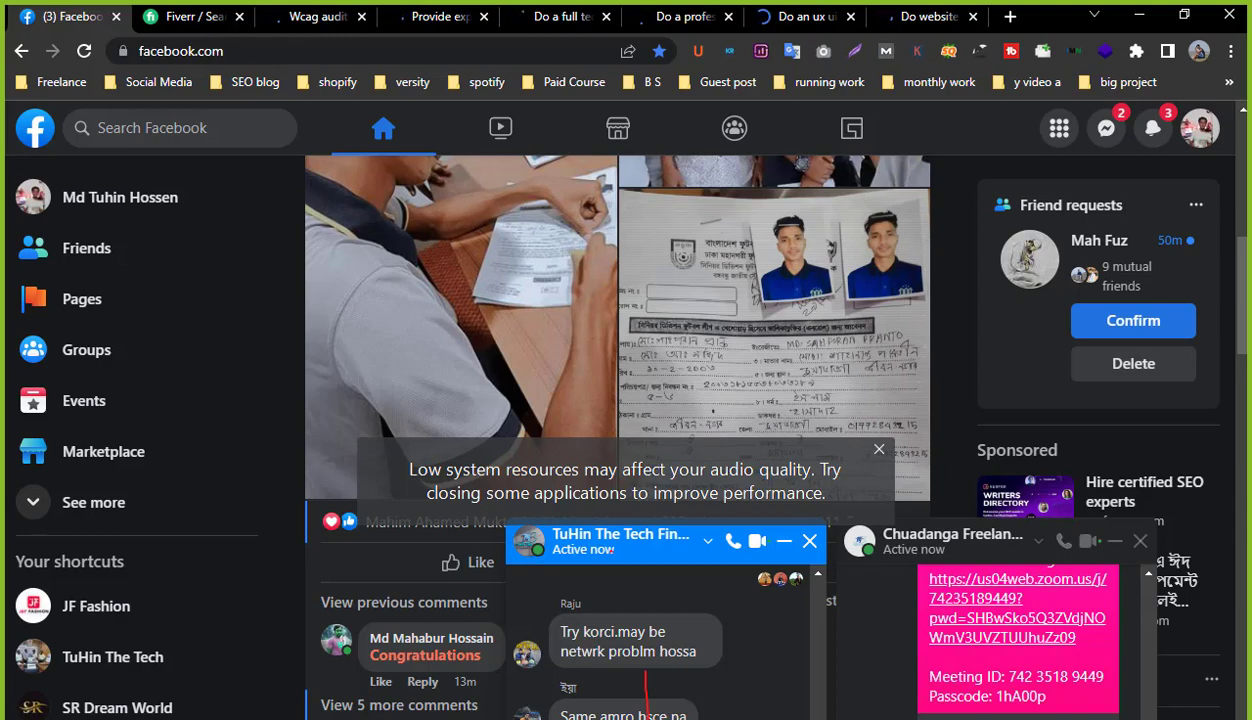
left_click(809, 541)
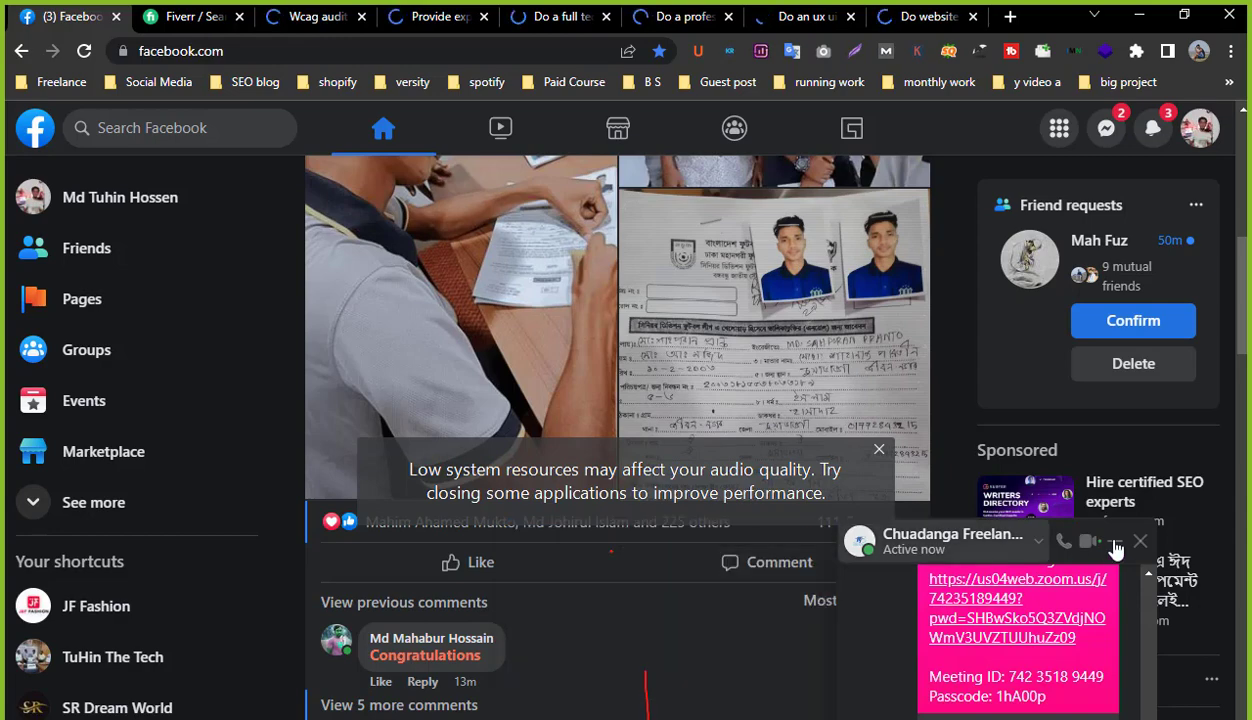
left_click(1140, 541)
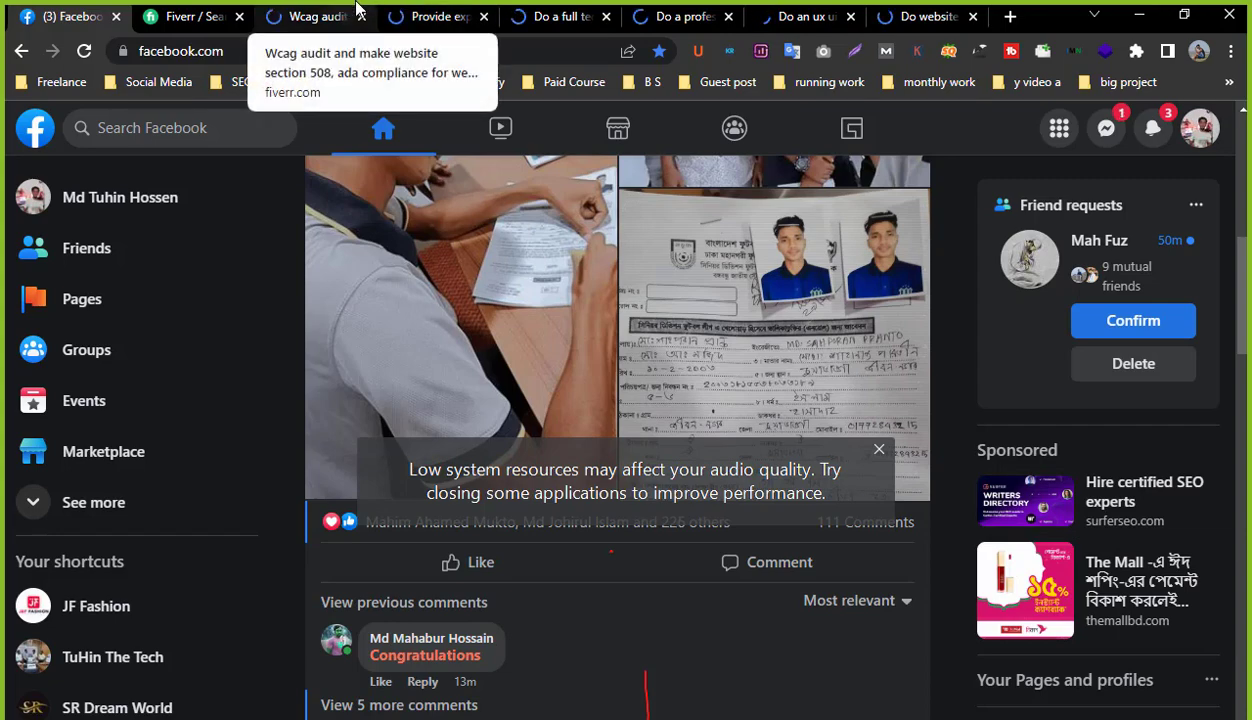
Review the WCAG audit gig's title, seller level, rating, cover image and Basic package.
left_click(356, 12)
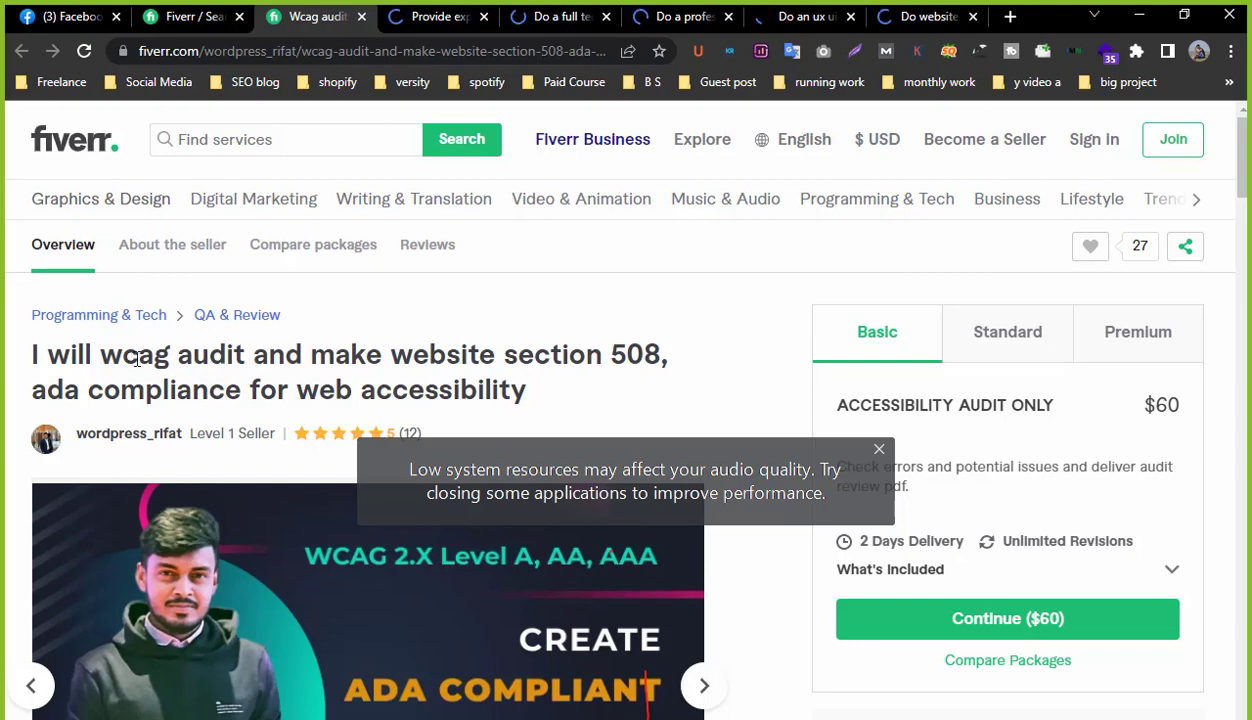
scroll(193, 361, "down", 1)
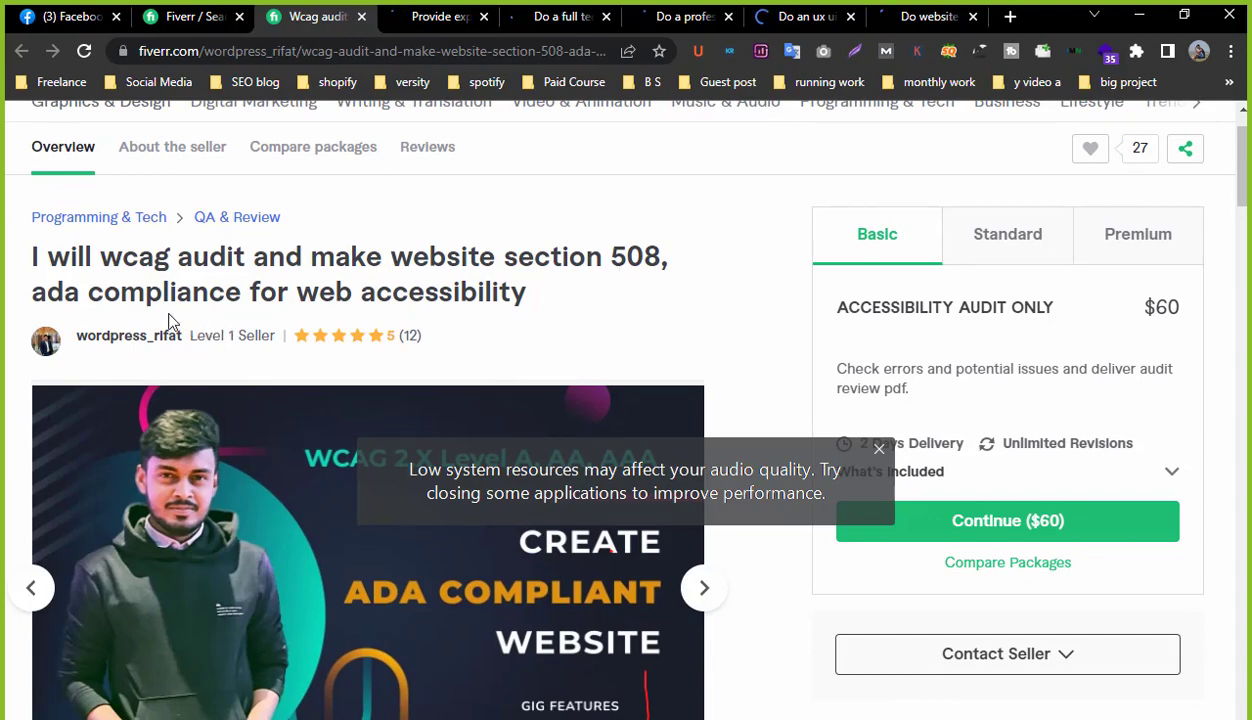
scroll(290, 360, "down", 2)
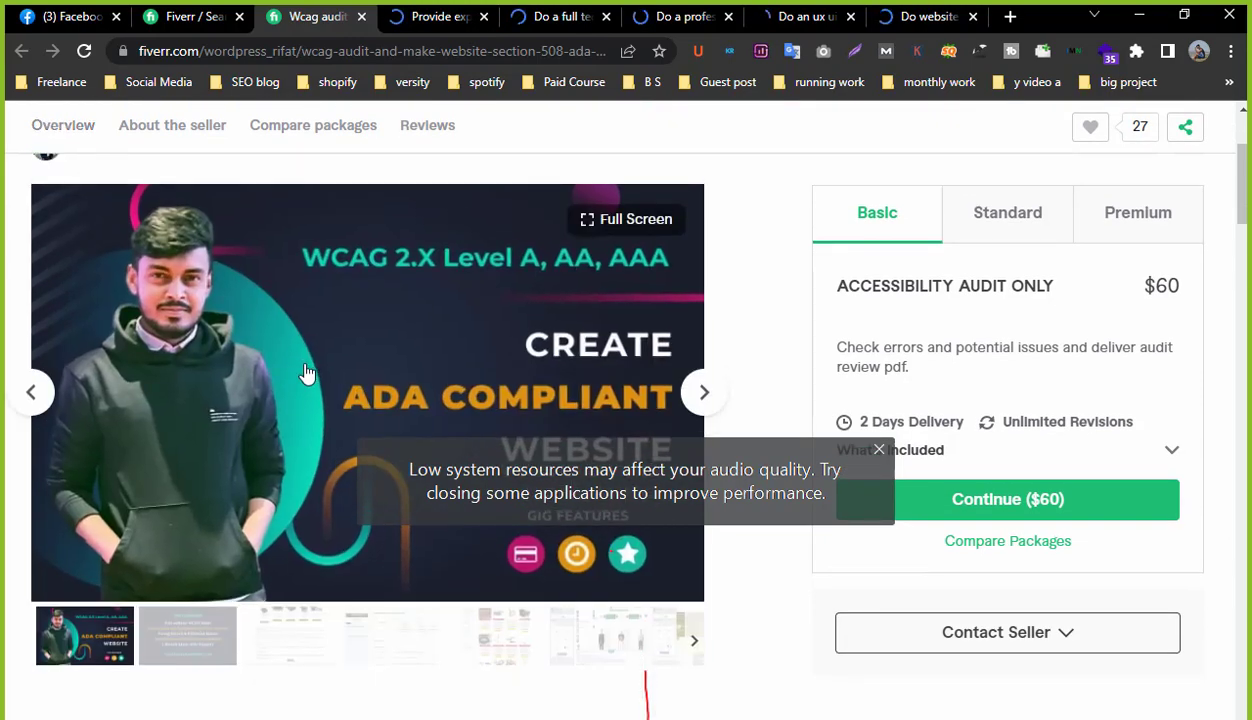
scroll(307, 373, "up", 1)
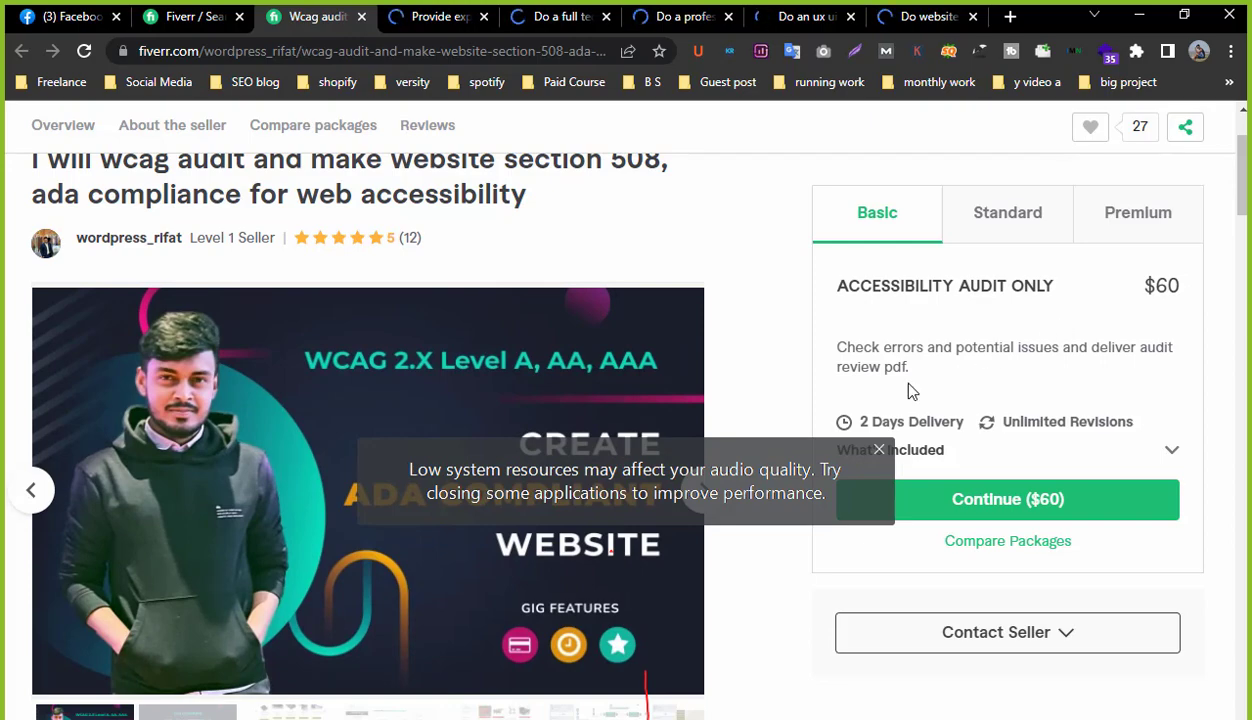
scroll(802, 377, "down", 2)
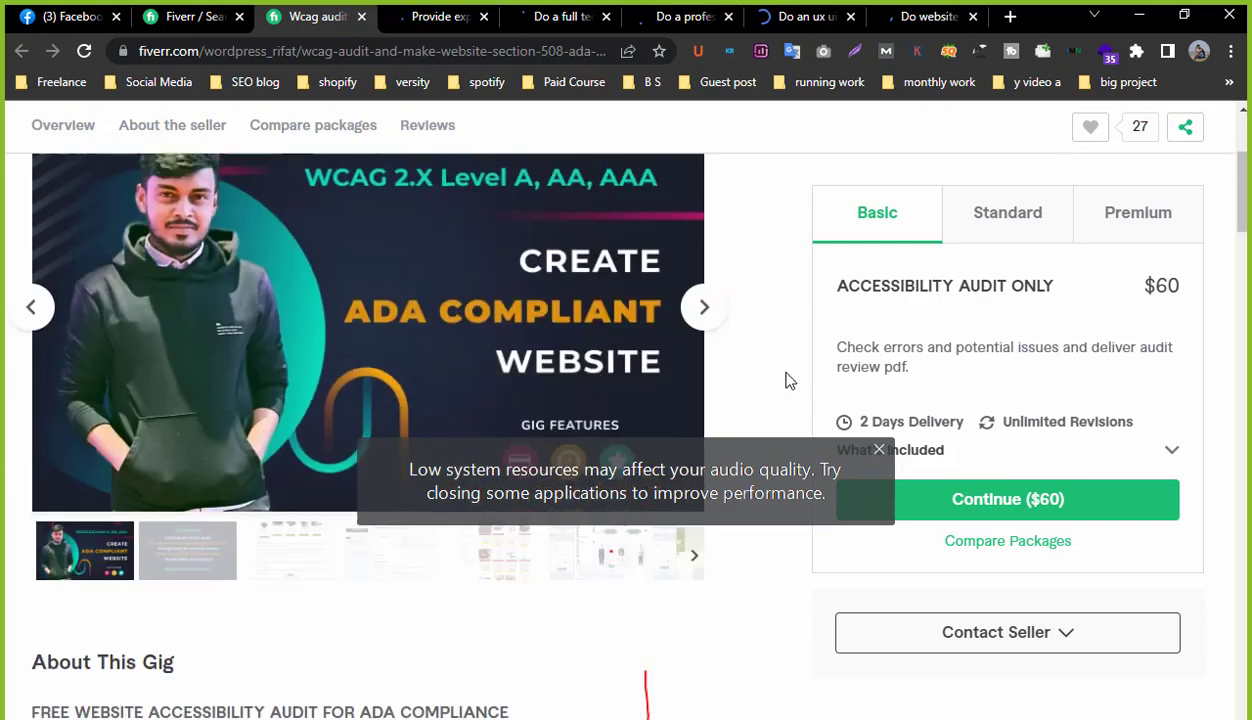
Look through the WCAG audit gig's sample work images and admit the participant from the meeting's waiting room.
left_click(327, 557)
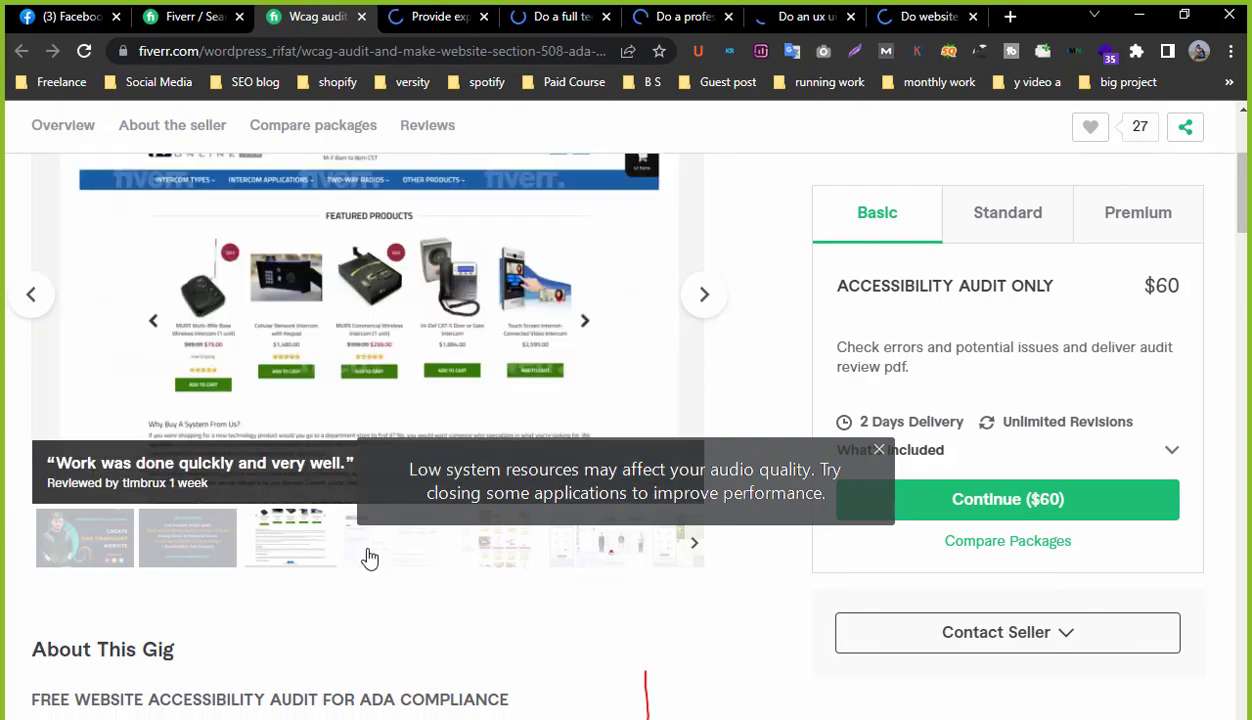
left_click(375, 557)
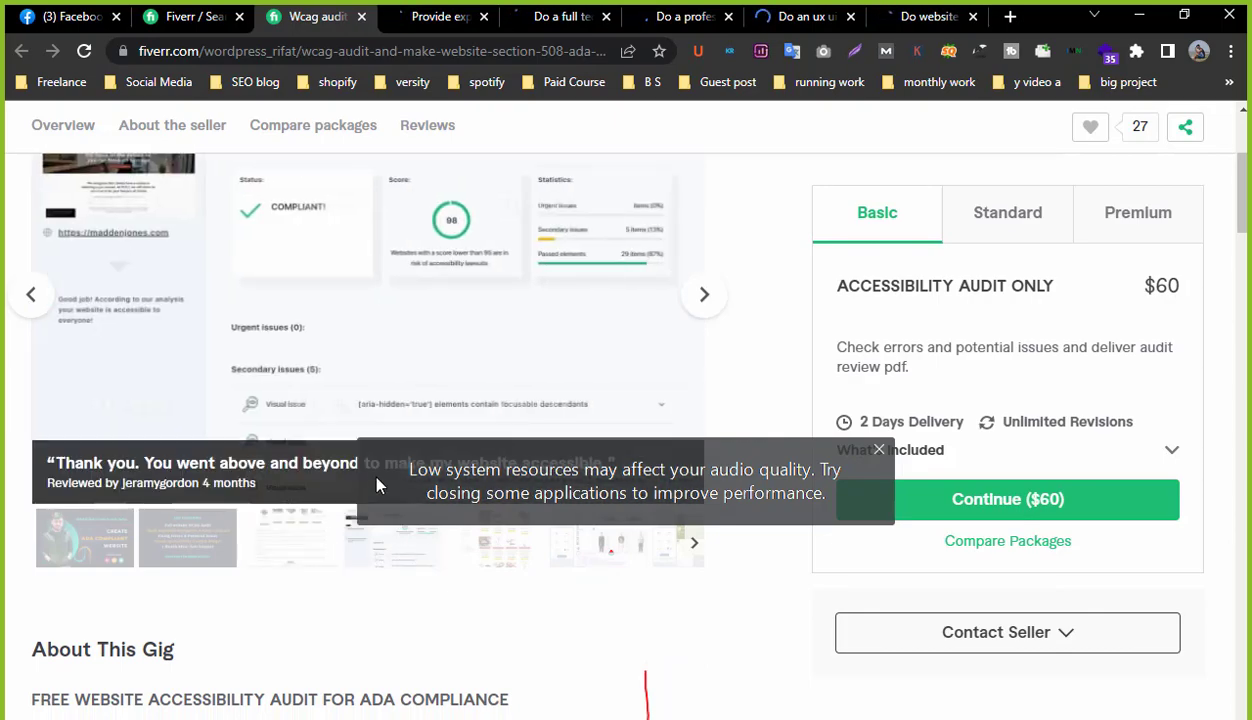
scroll(340, 452, "down", 1)
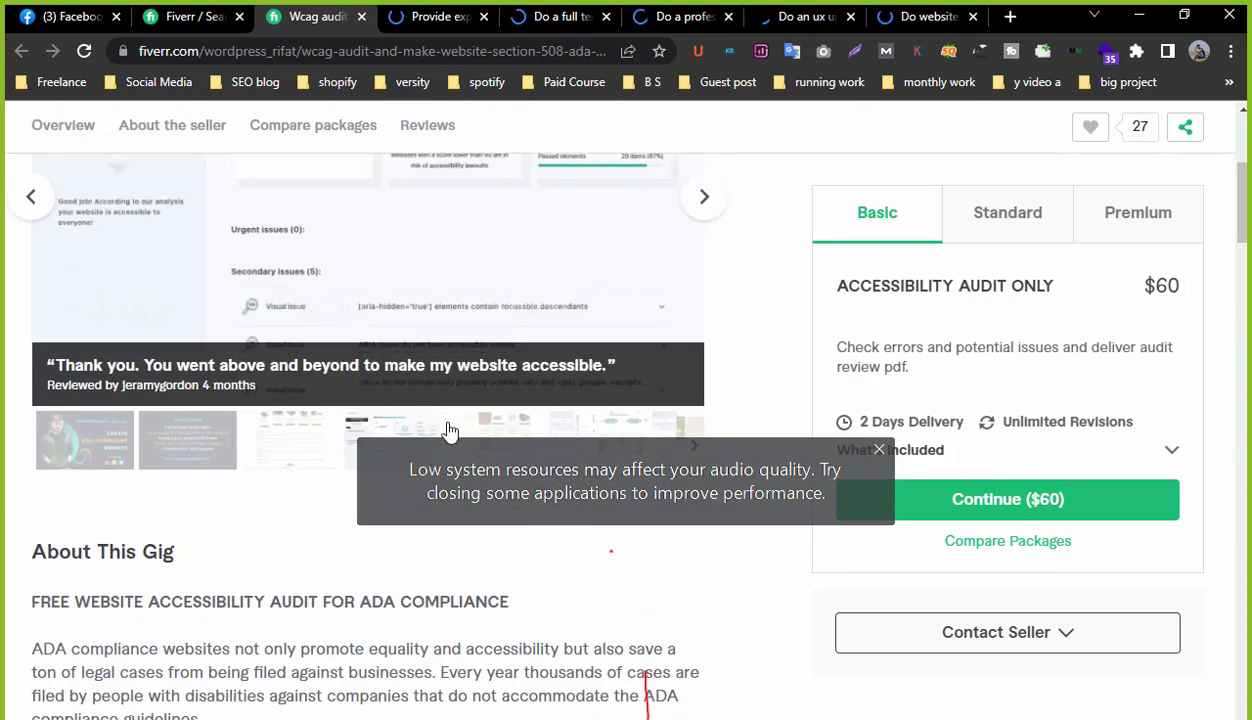
scroll(490, 432, "up", 3)
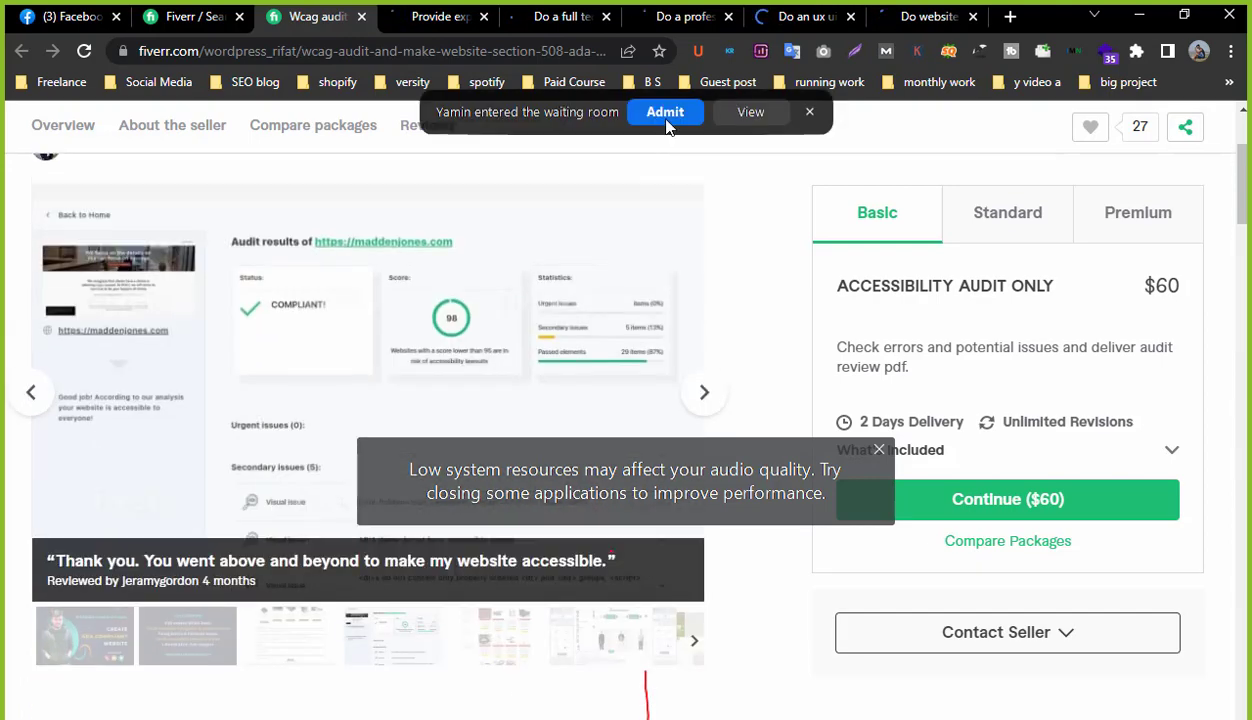
left_click(665, 113)
View the opened UI UX and technical SEO audit gig pages, checking their titles, ratings and Basic packages.
left_click(403, 12)
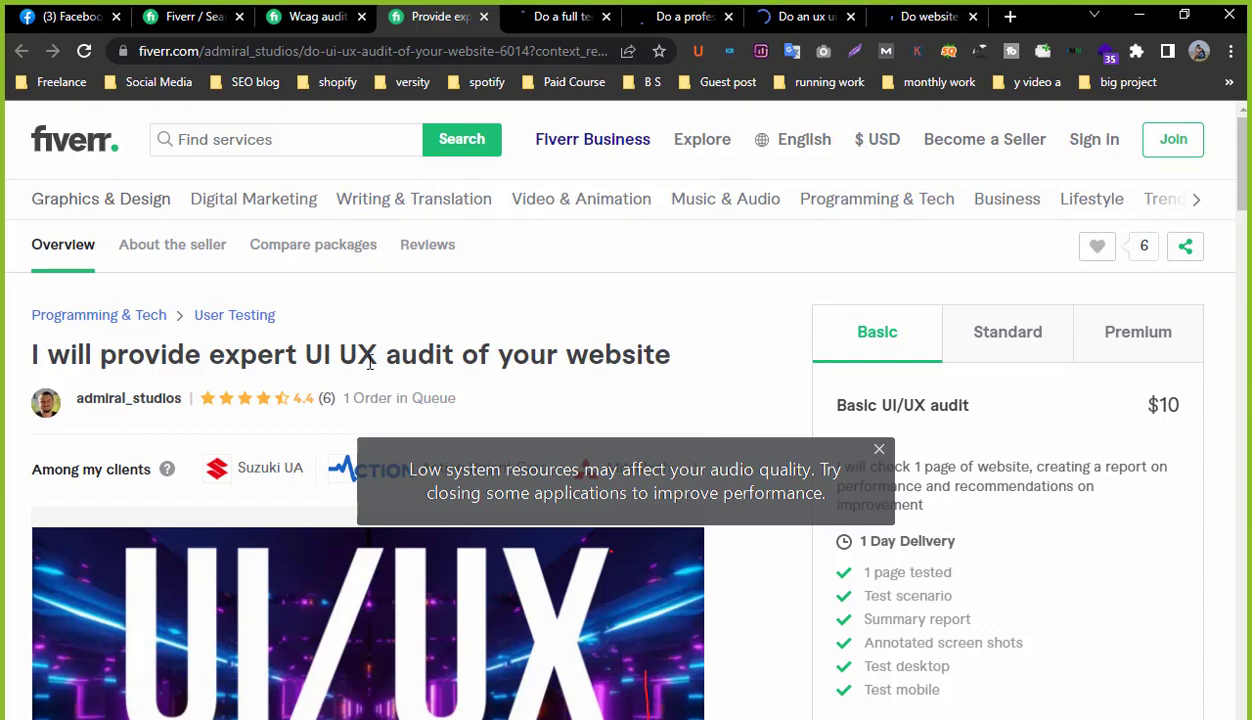
left_click(545, 10)
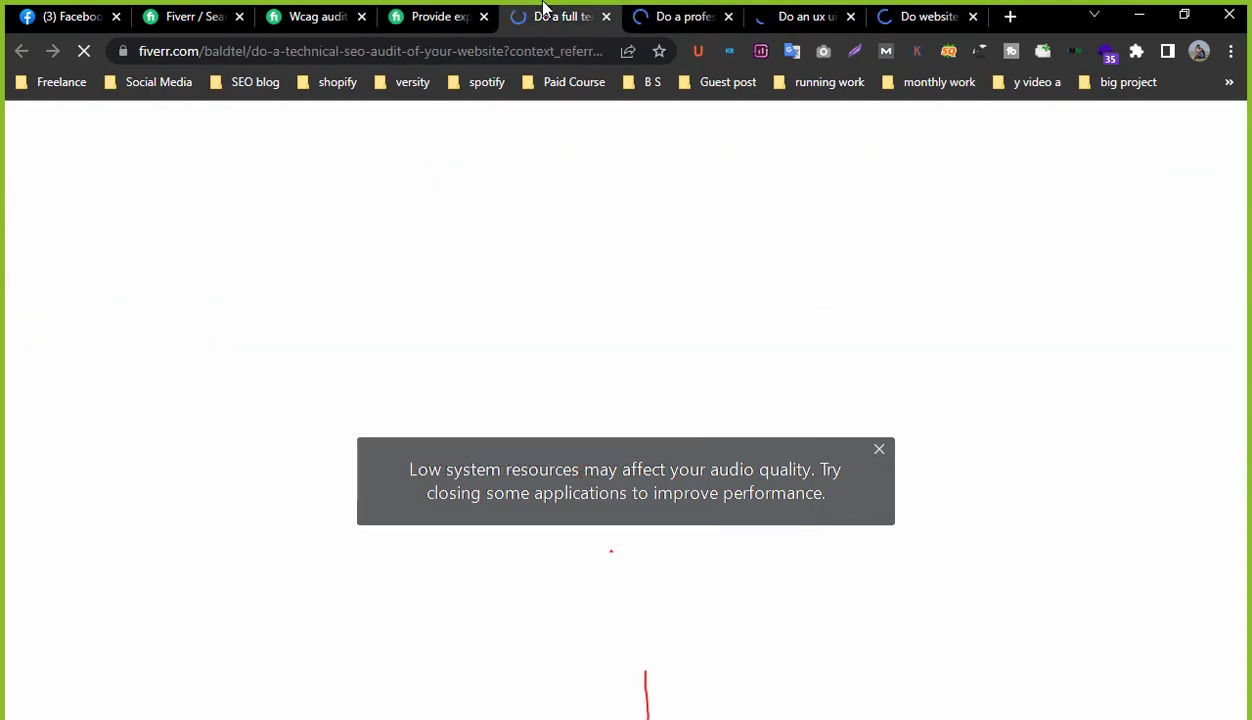
left_click(658, 12)
left_click(840, 8)
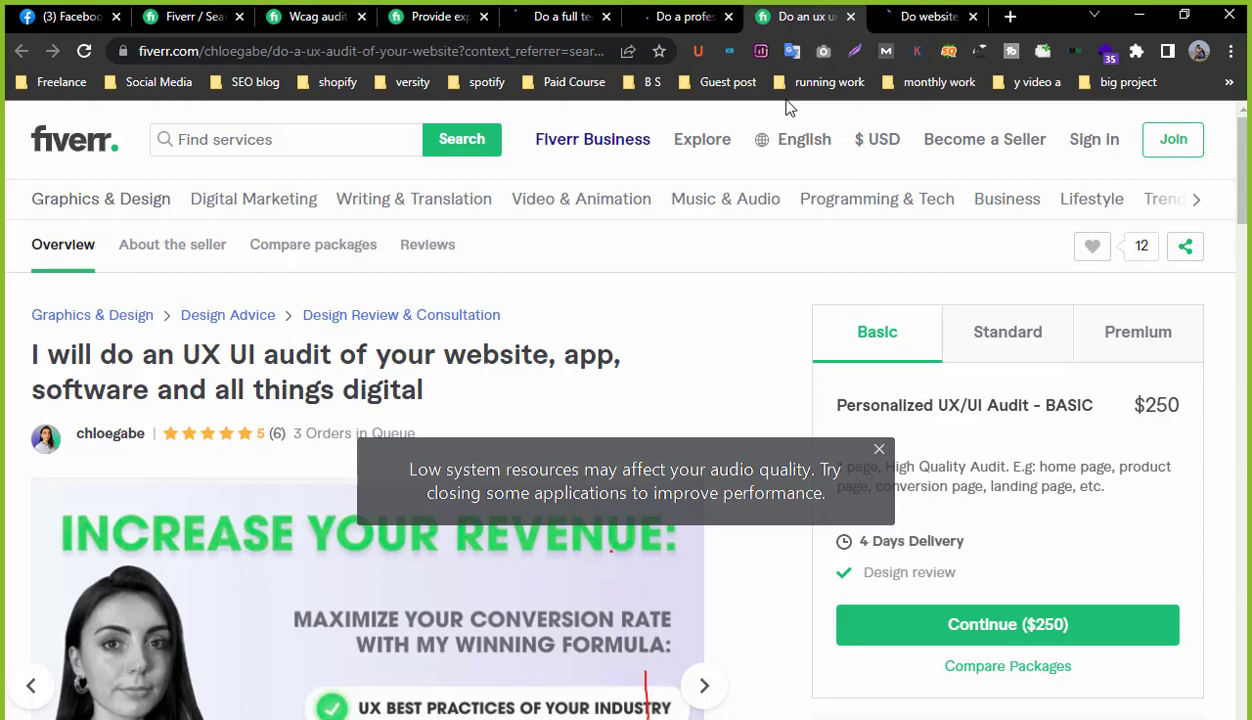
left_click(700, 10)
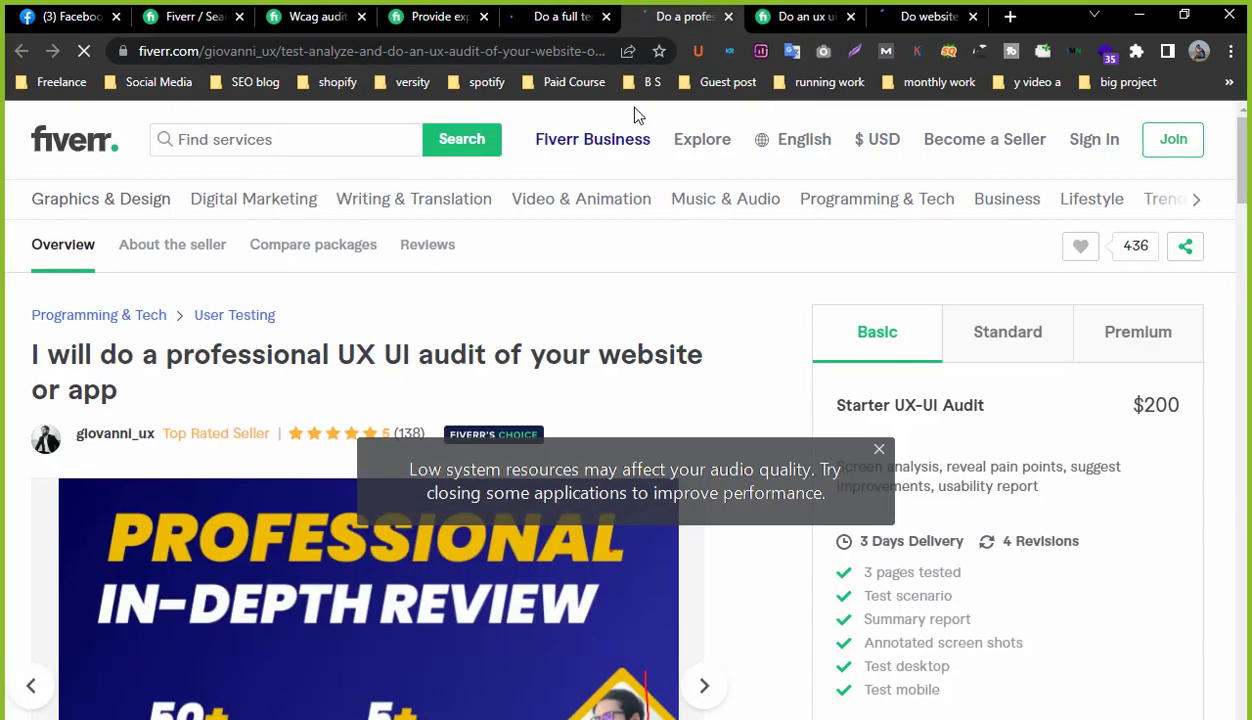
Open the $10 deep website analysis and detailed SEO report gigs from the results in new tabs, dismissing the low system resources notice.
left_click(172, 12)
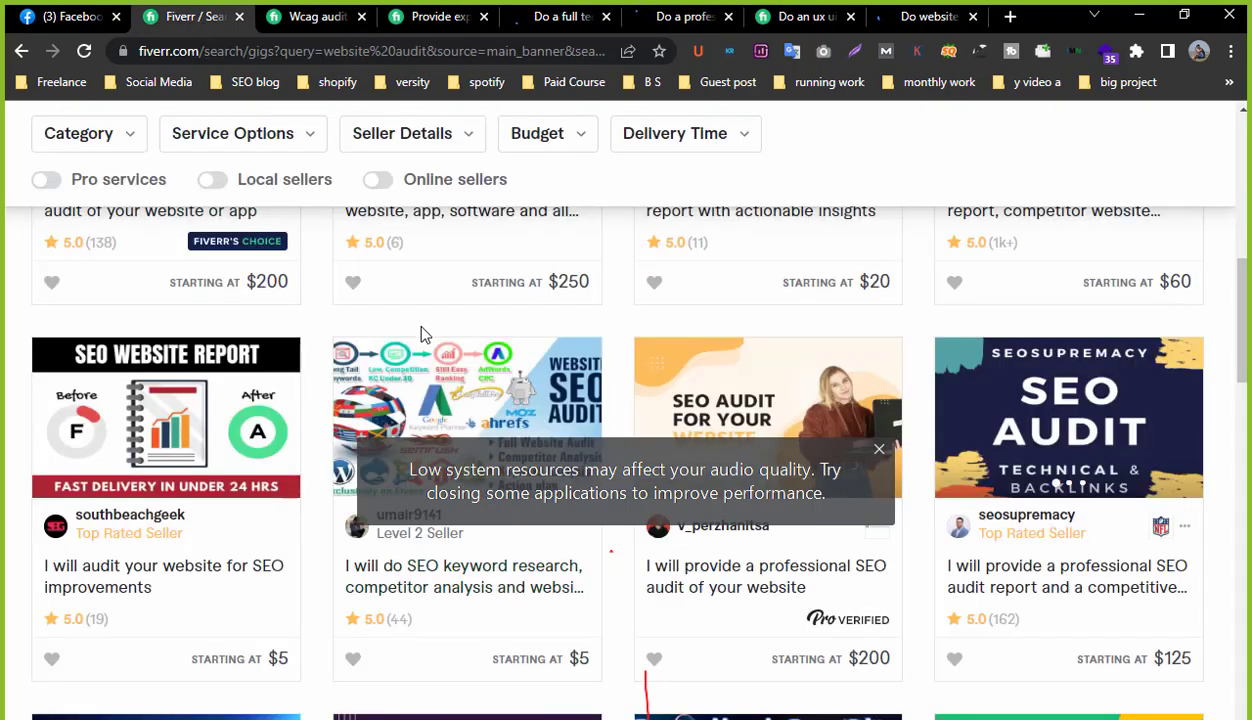
scroll(412, 319, "down", 3)
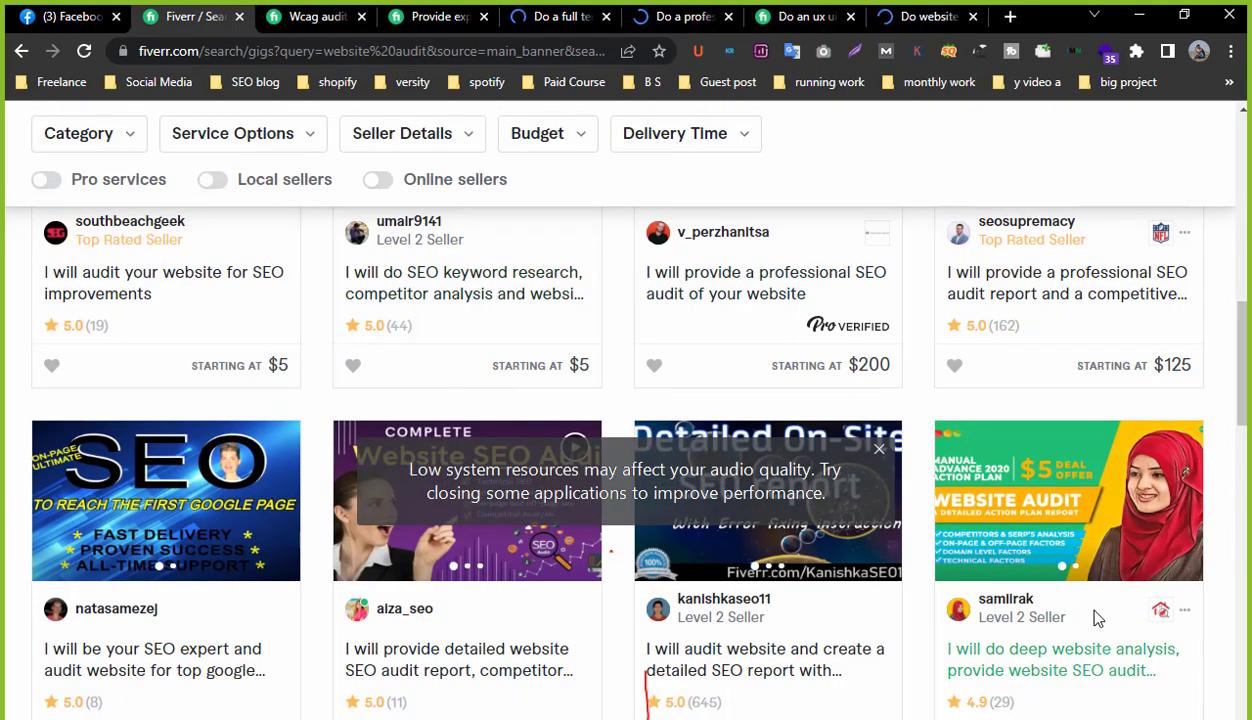
middle_click(1090, 557)
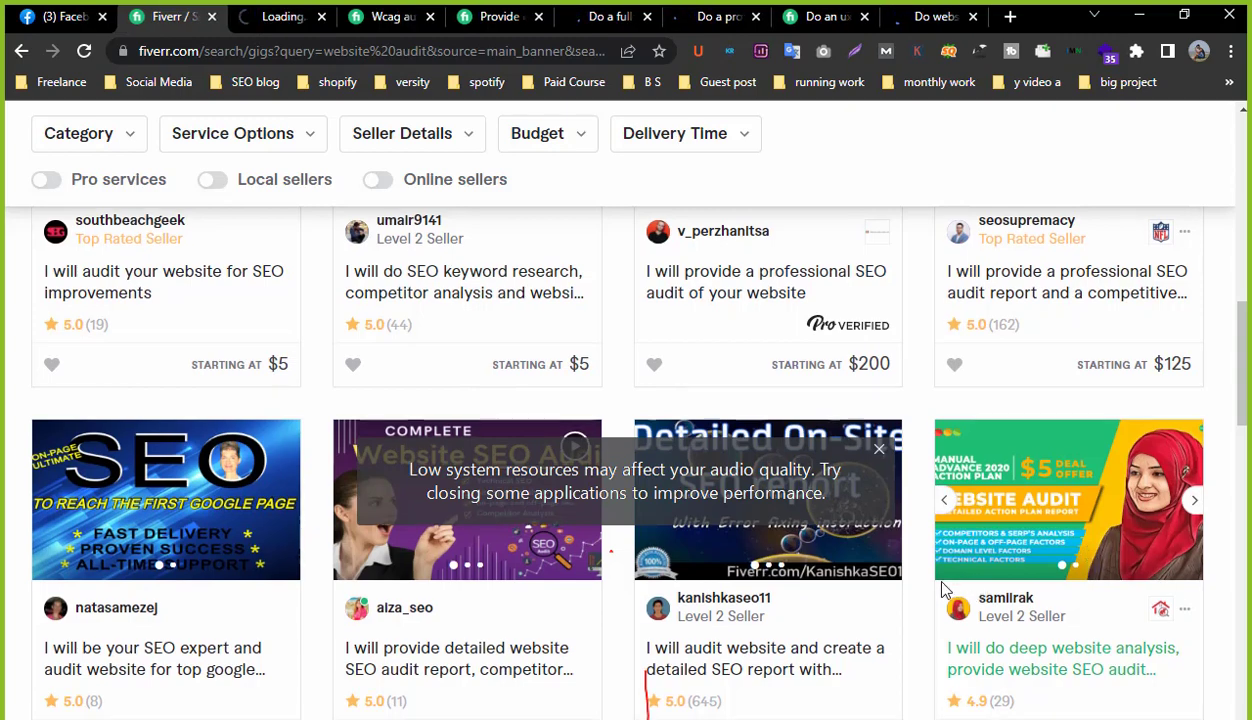
scroll(737, 535, "down", 2)
scroll(740, 566, "down", 2)
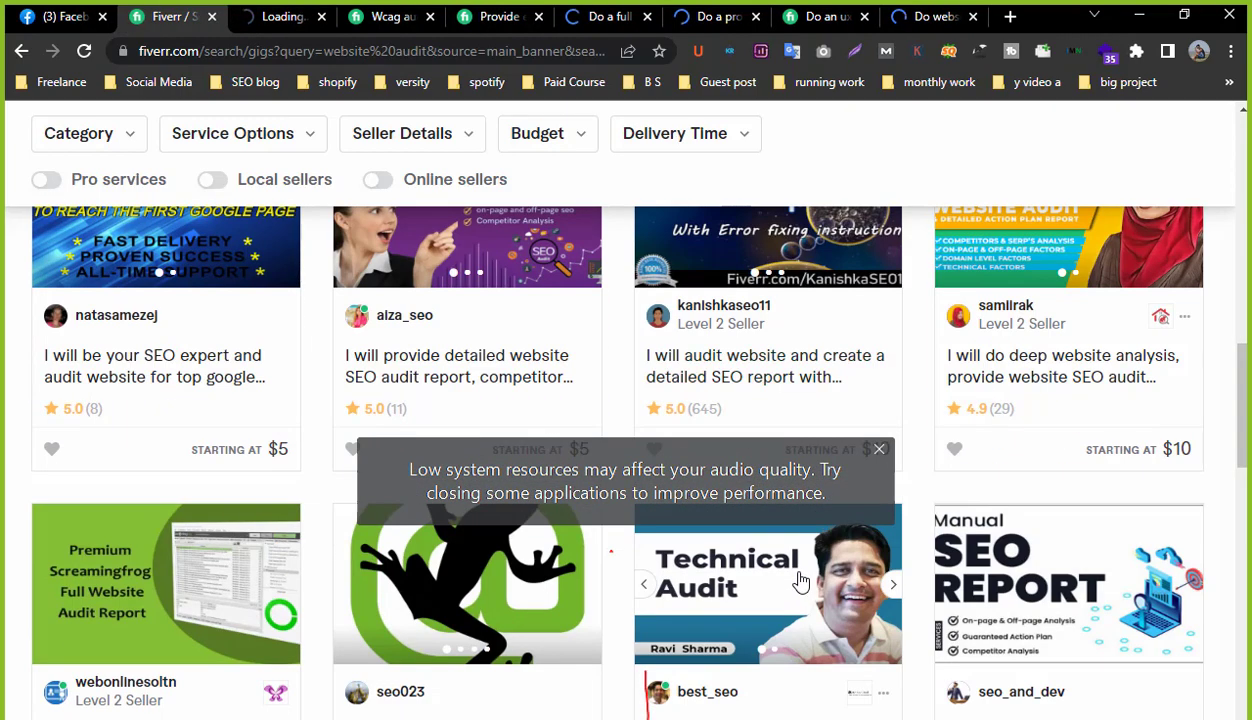
left_click(880, 451)
middle_click(750, 388)
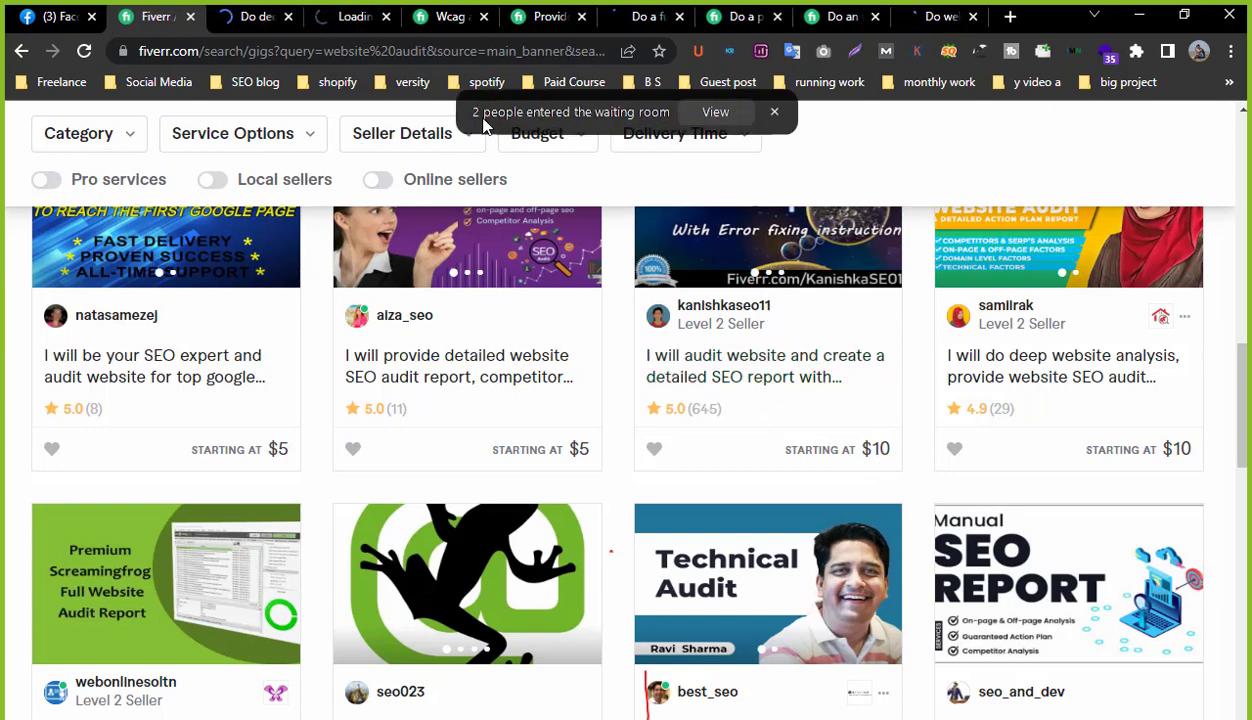
Check who is in the meeting's waiting room, close the participants list and view the deep website analysis gig page.
left_click(747, 115)
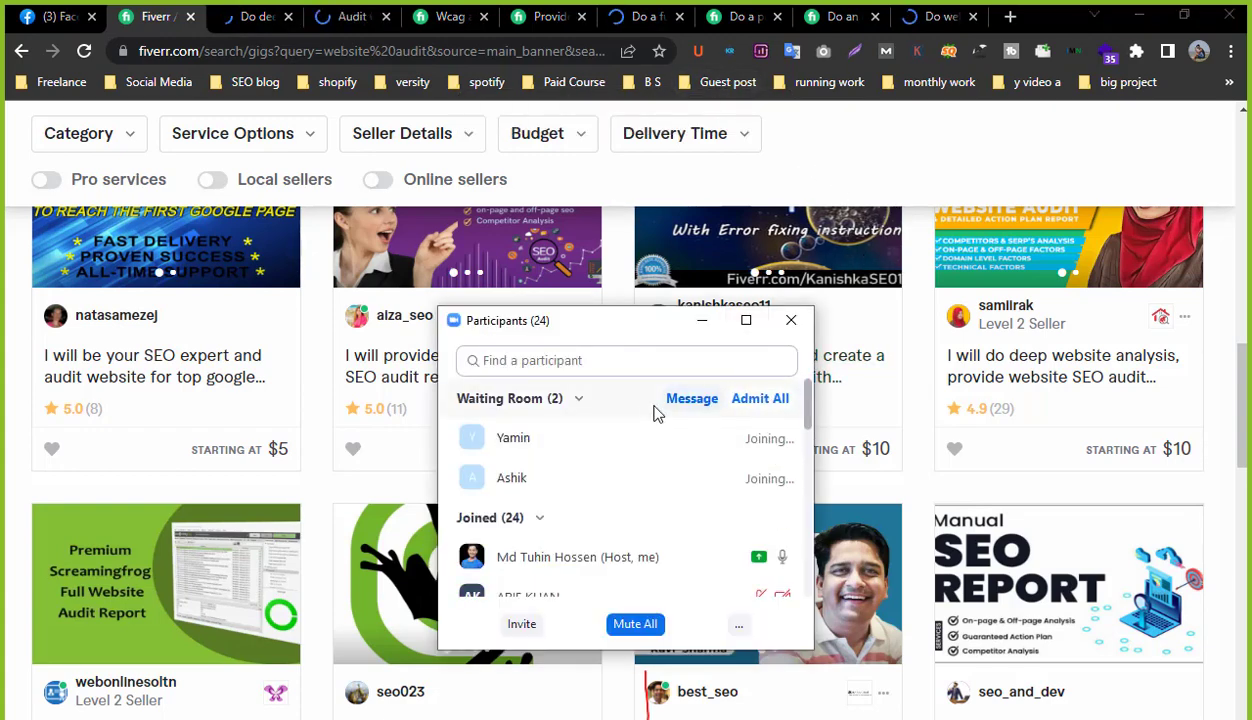
left_click(791, 320)
left_click(242, 10)
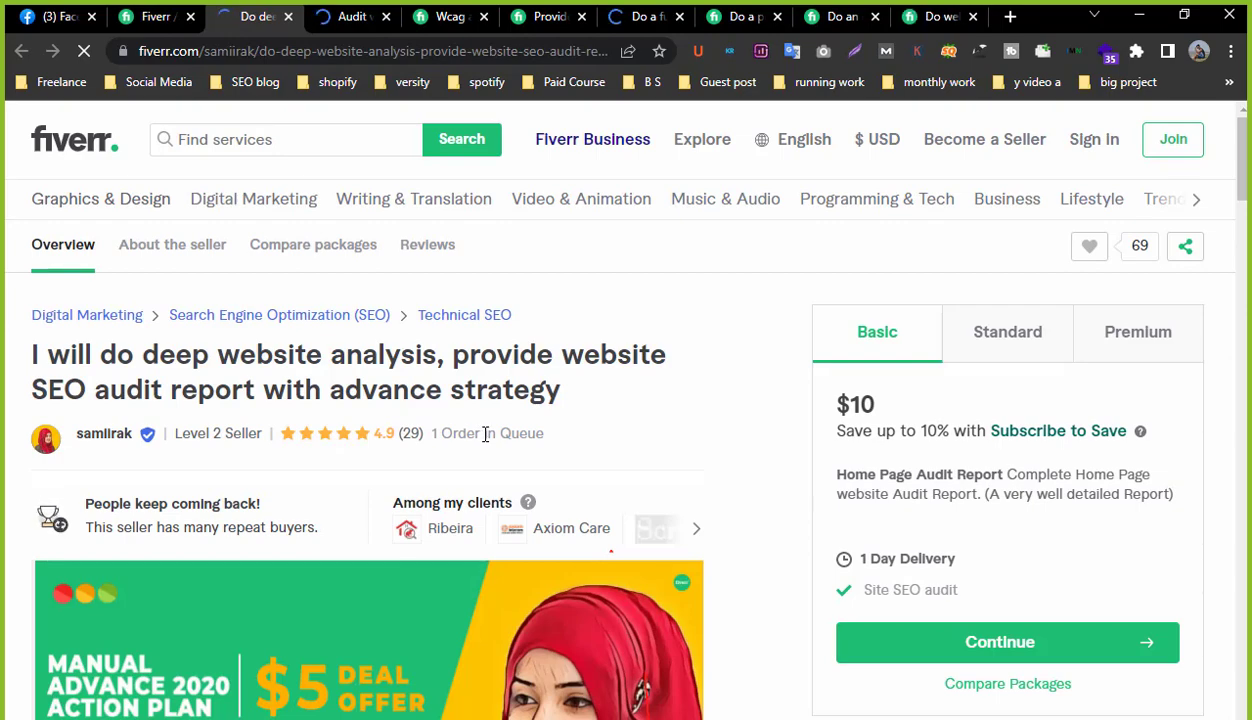
View the $10 detailed SEO report with strategy gig and compare its Basic package with the Standard one.
left_click(337, 12)
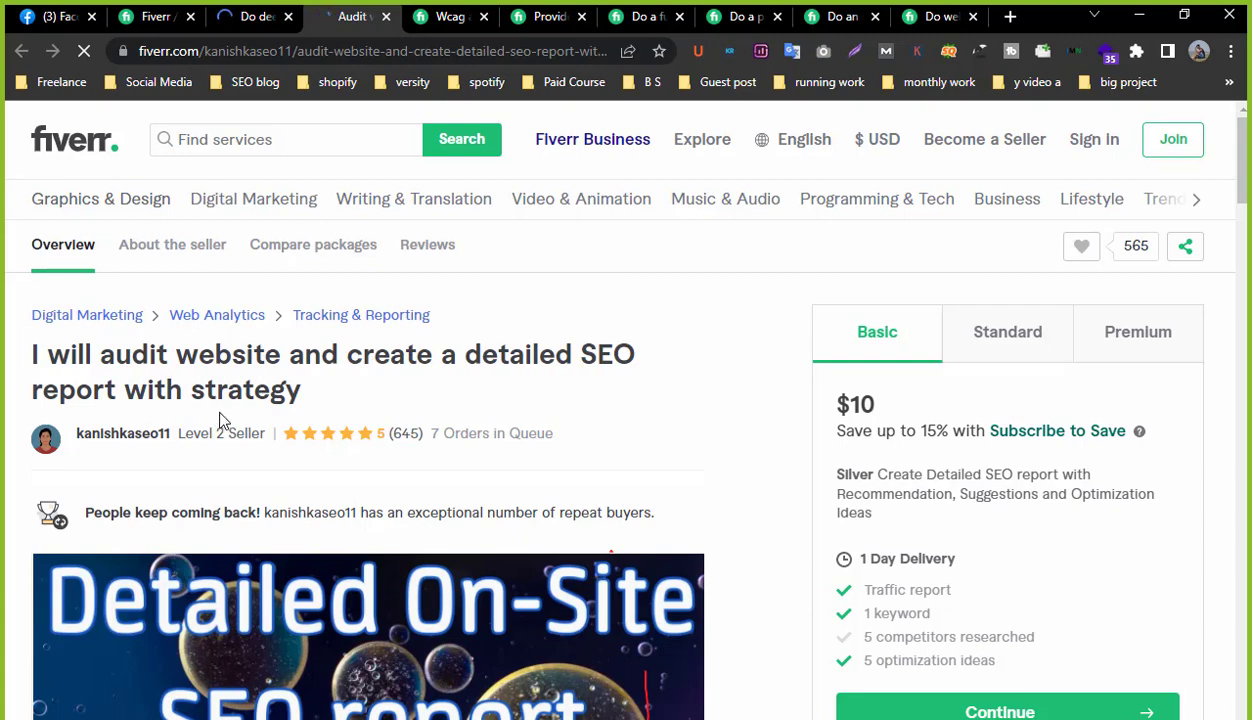
scroll(218, 418, "down", 1)
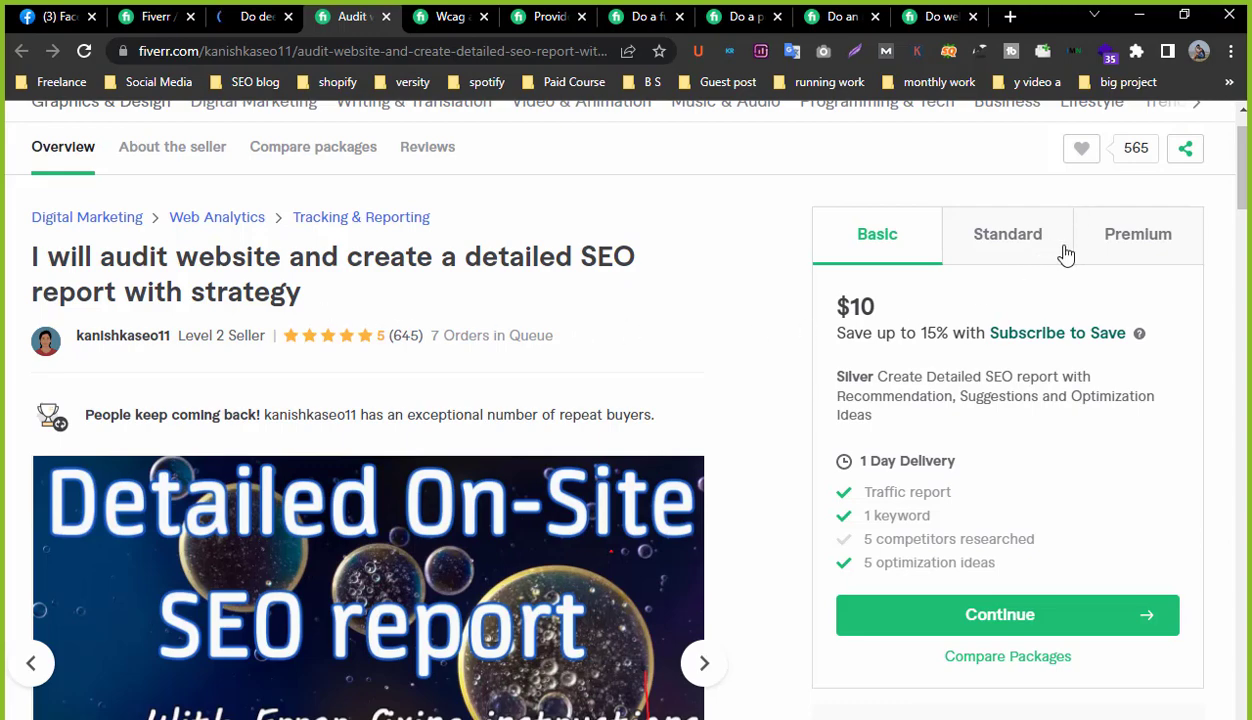
left_click(1030, 242)
Look through the website audit search results again and return to the Standard package of the detailed SEO report gig.
left_click(245, 10)
left_click(148, 14)
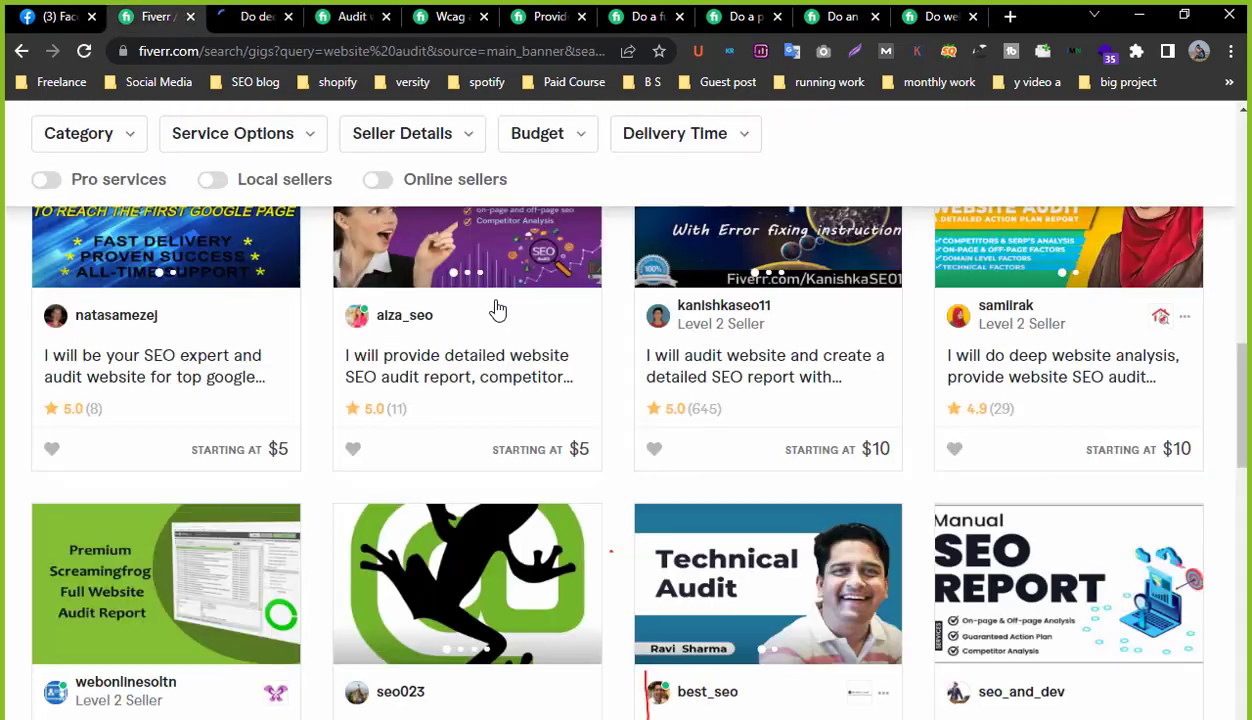
scroll(683, 368, "up", 10)
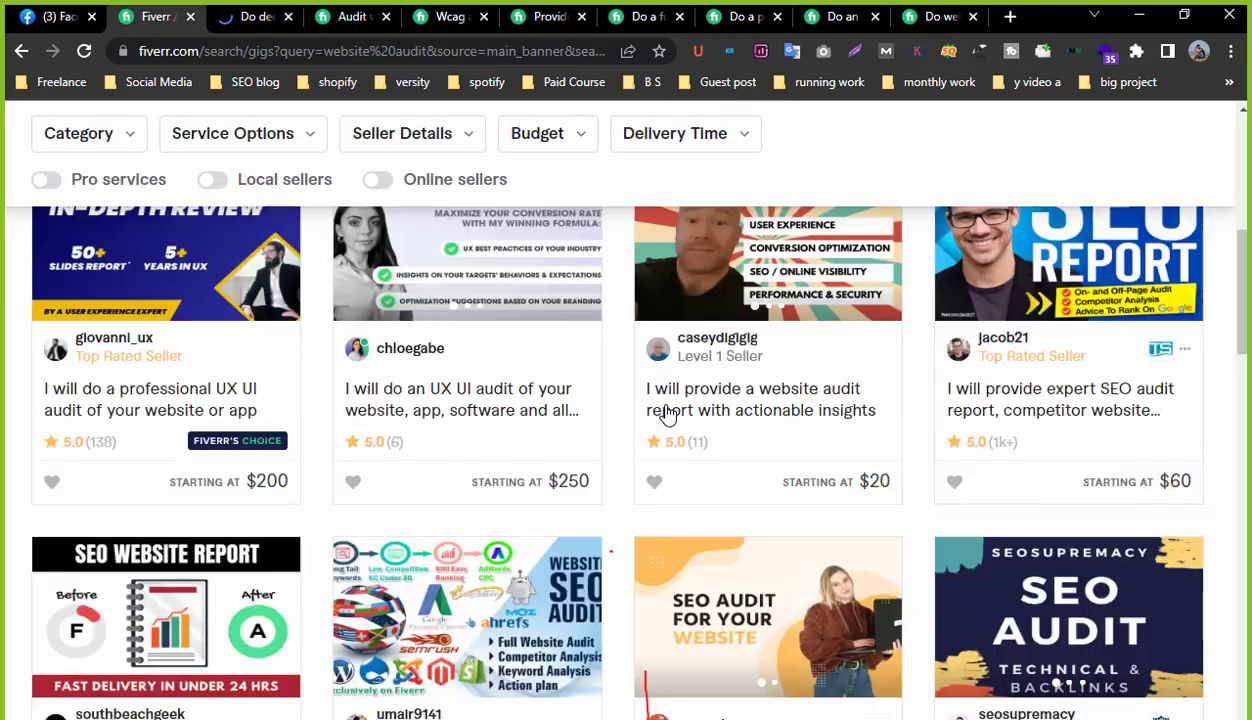
scroll(668, 413, "down", 10)
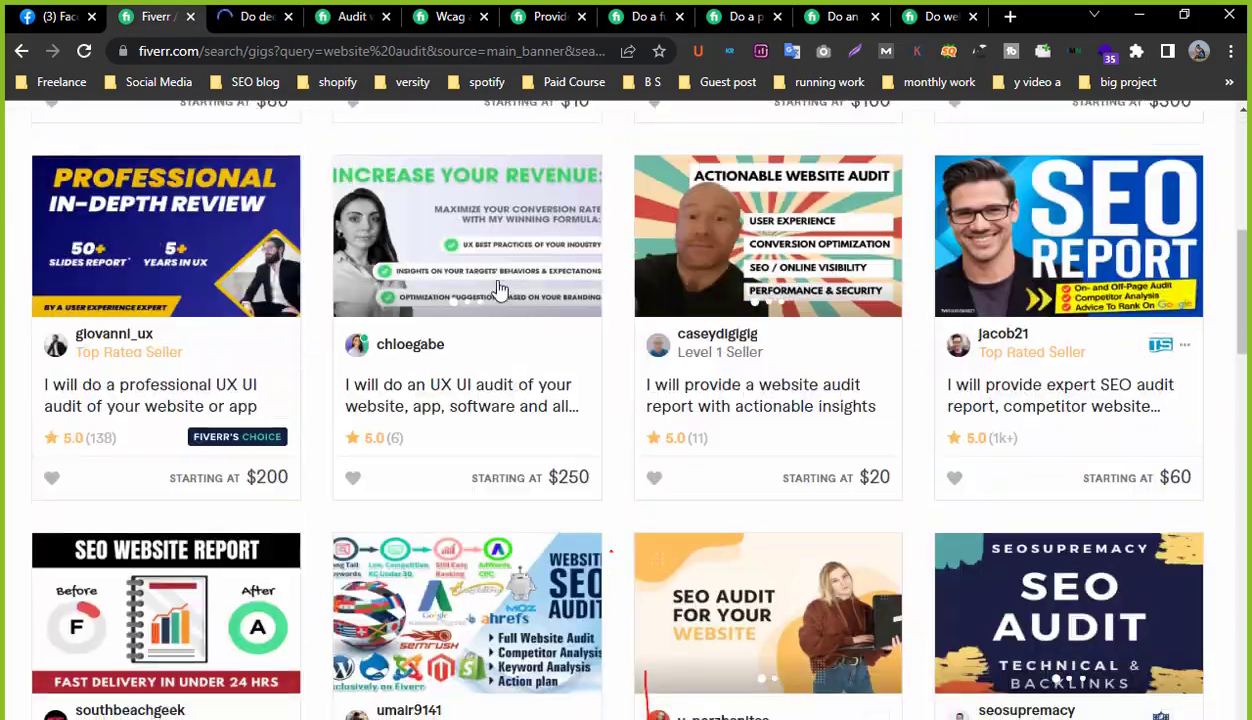
key("ctrl+4")
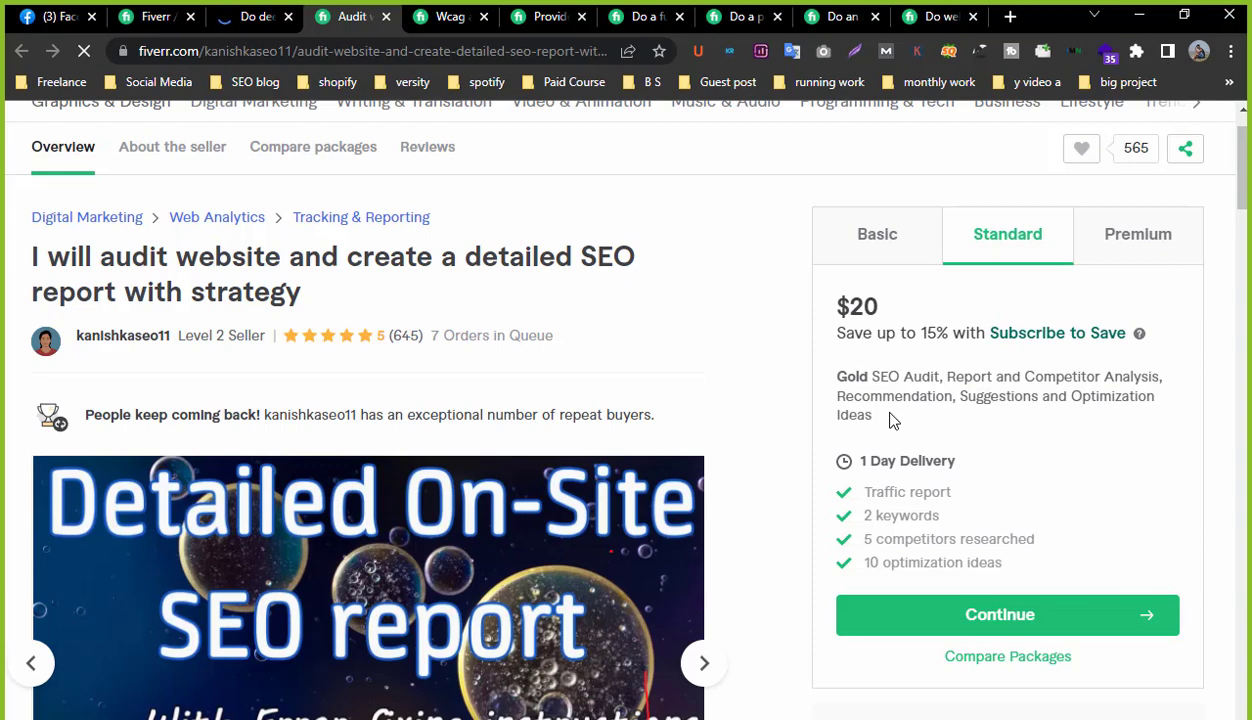
scroll(890, 422, "down", 1)
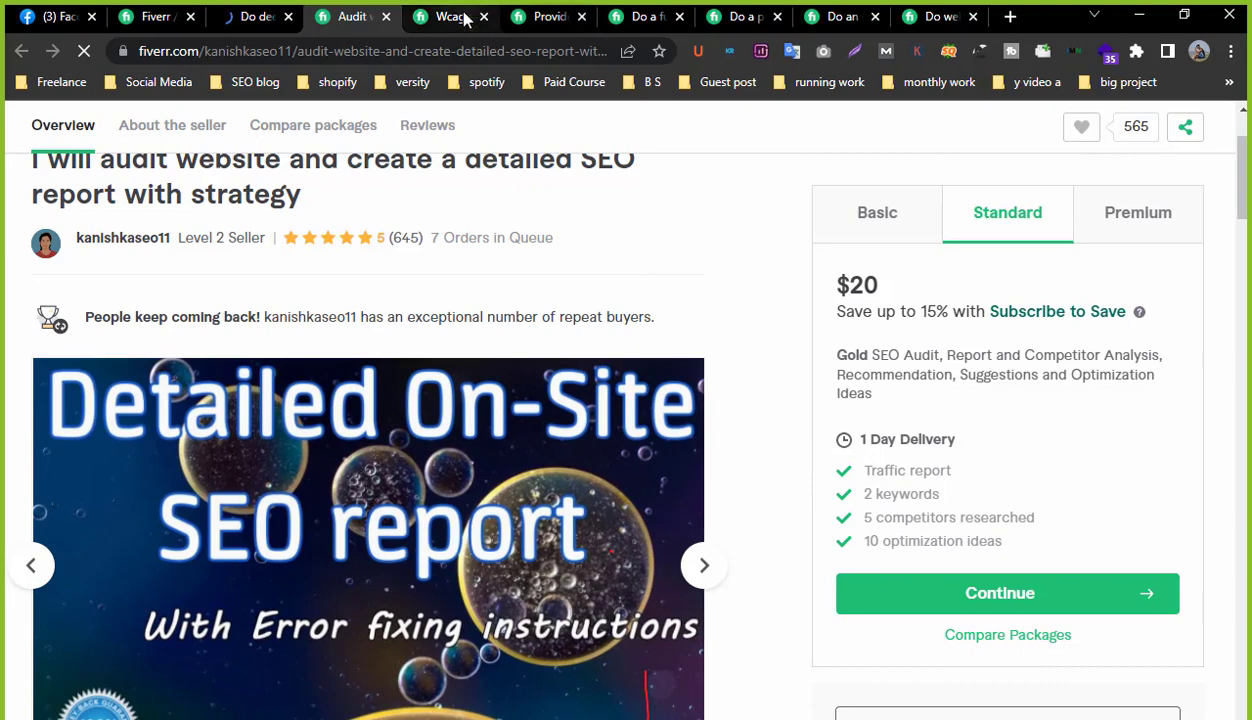
Close all the opened gig pages, keeping only Facebook and the website audit search results open.
left_click(280, 12)
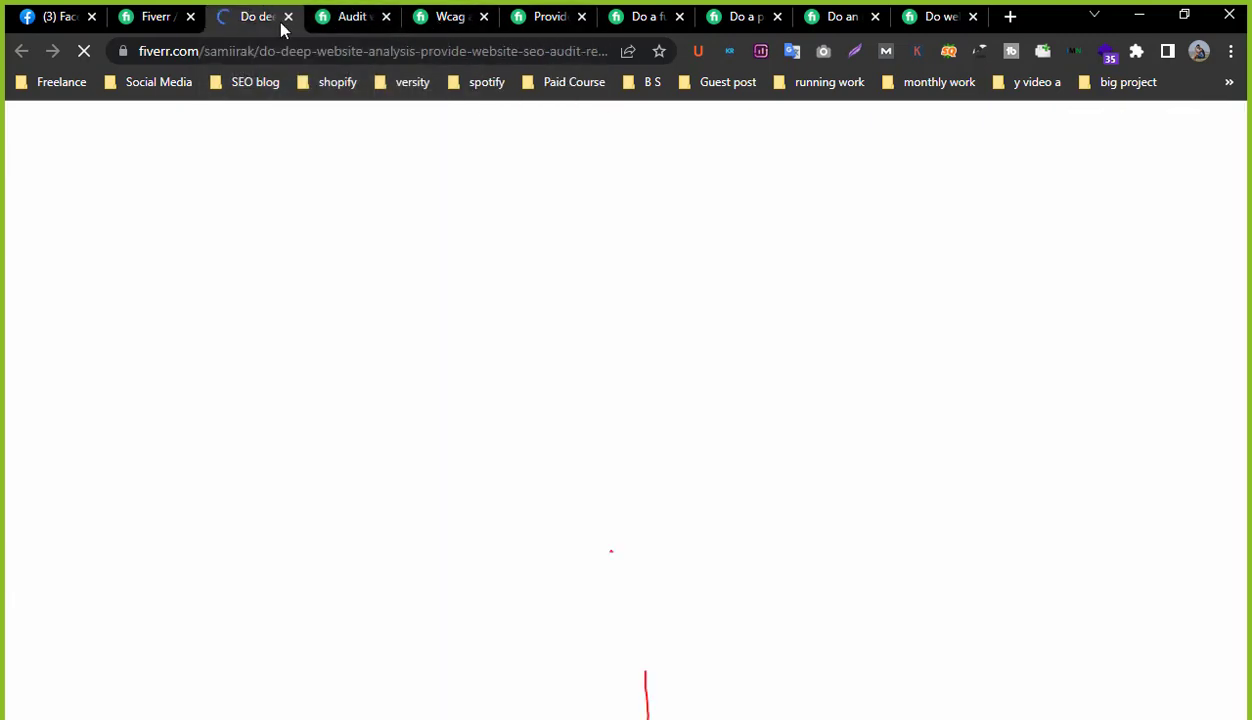
left_click(289, 17)
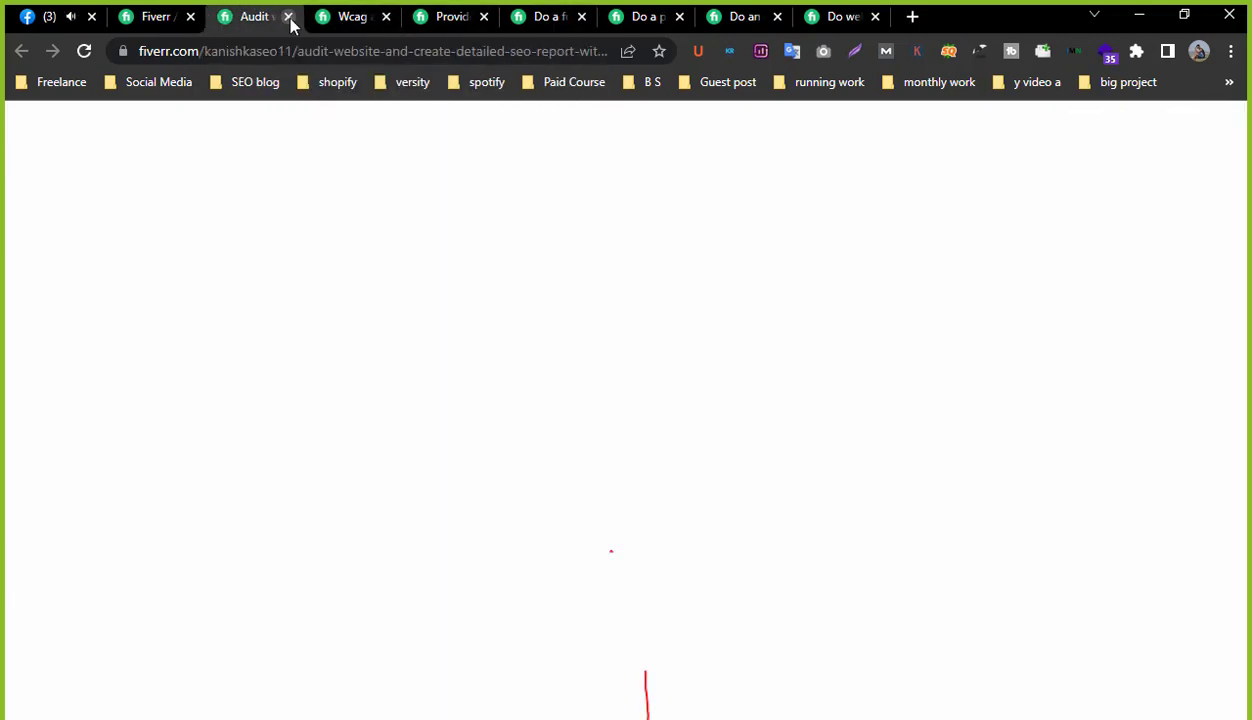
left_click(288, 17)
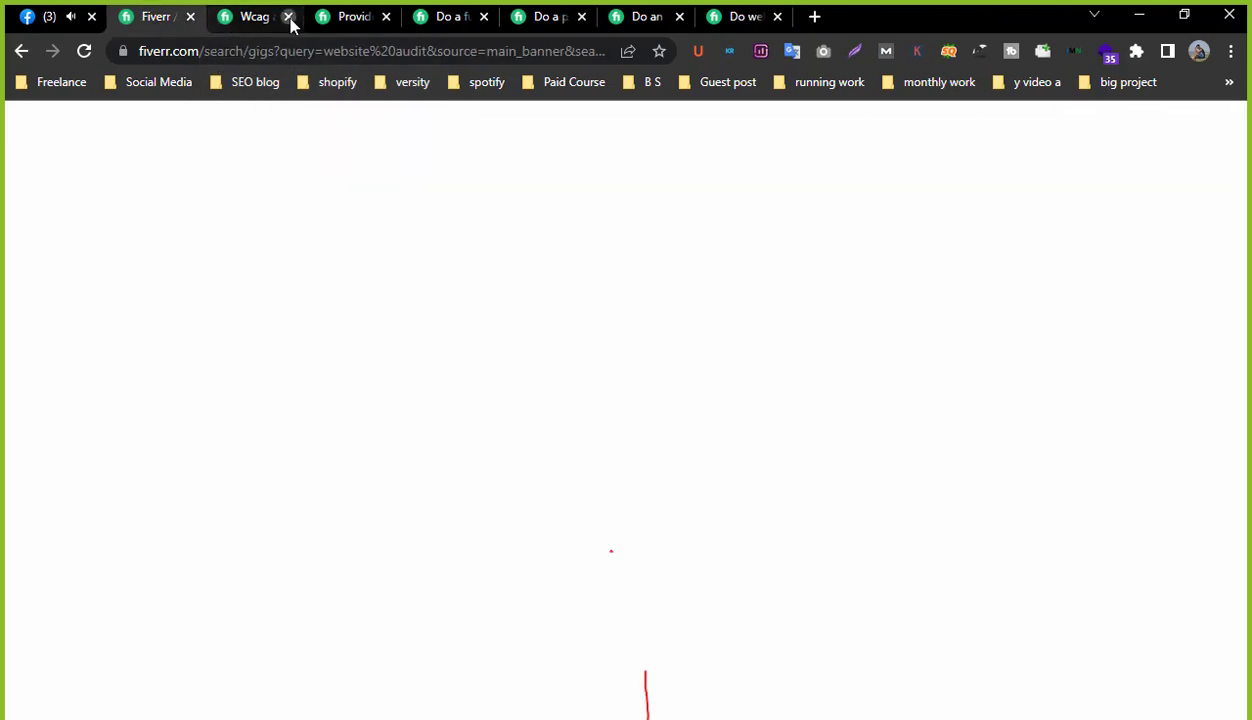
left_click(288, 17)
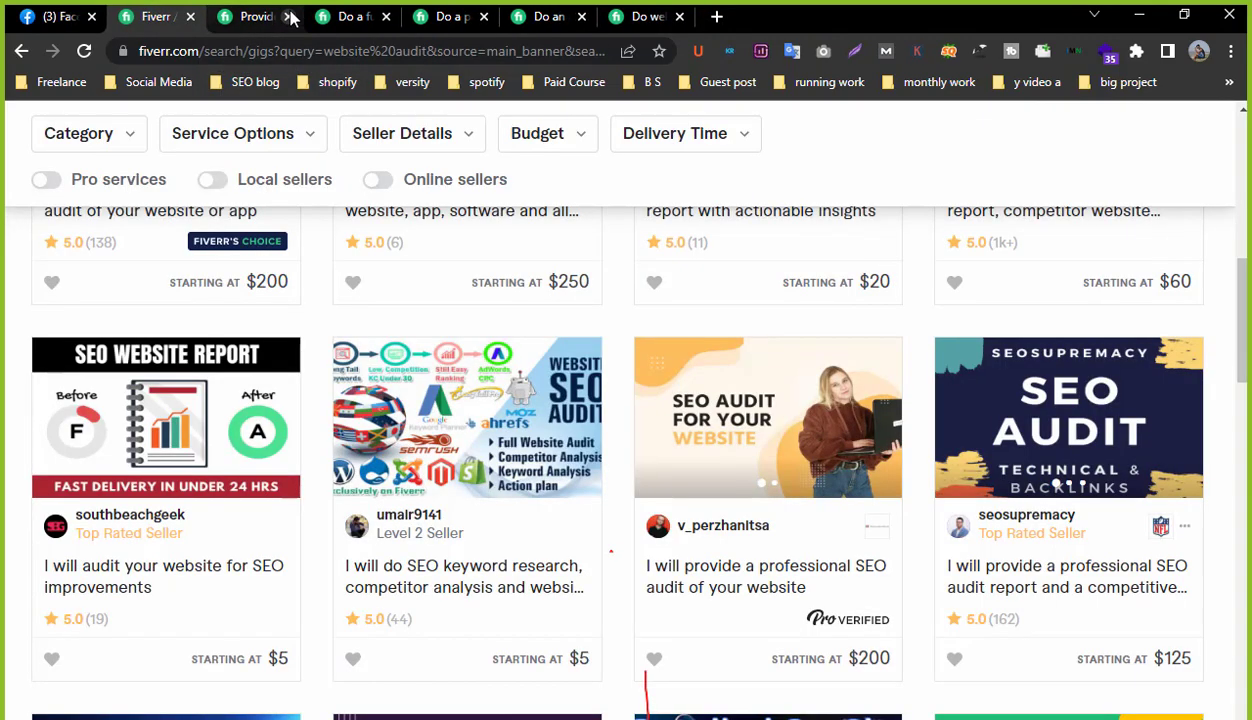
left_click(288, 17)
left_click(288, 17)
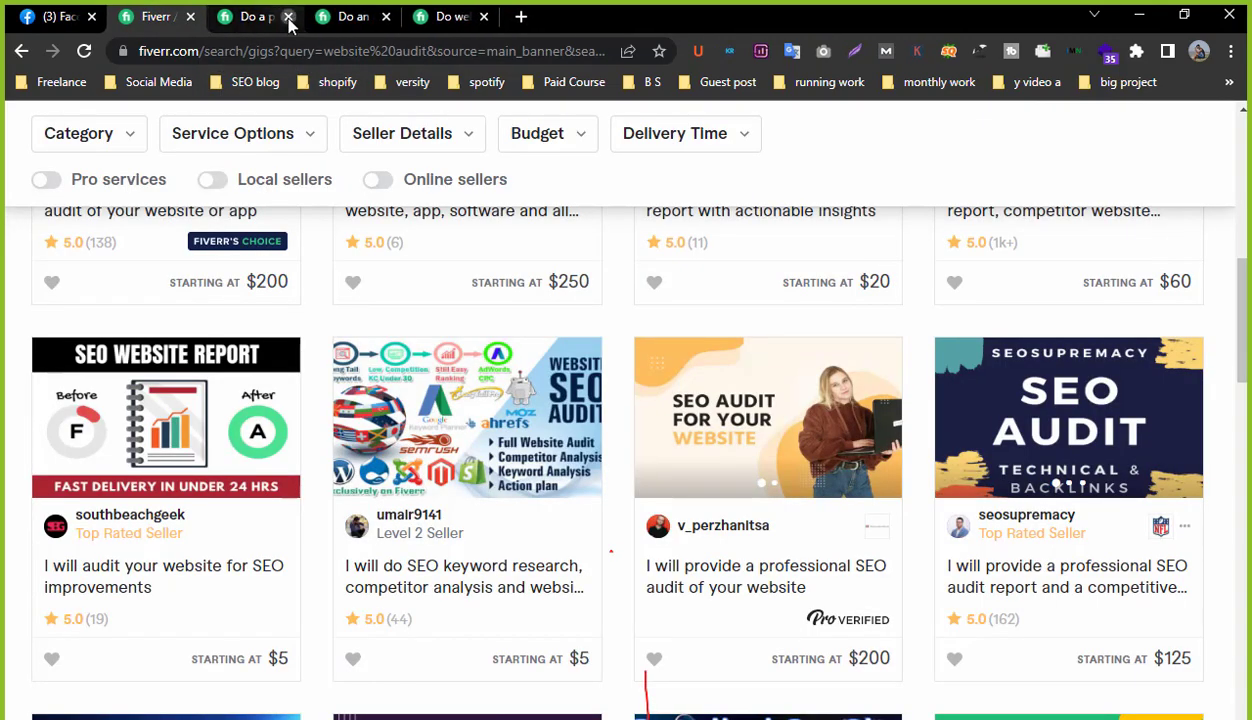
left_click(288, 17)
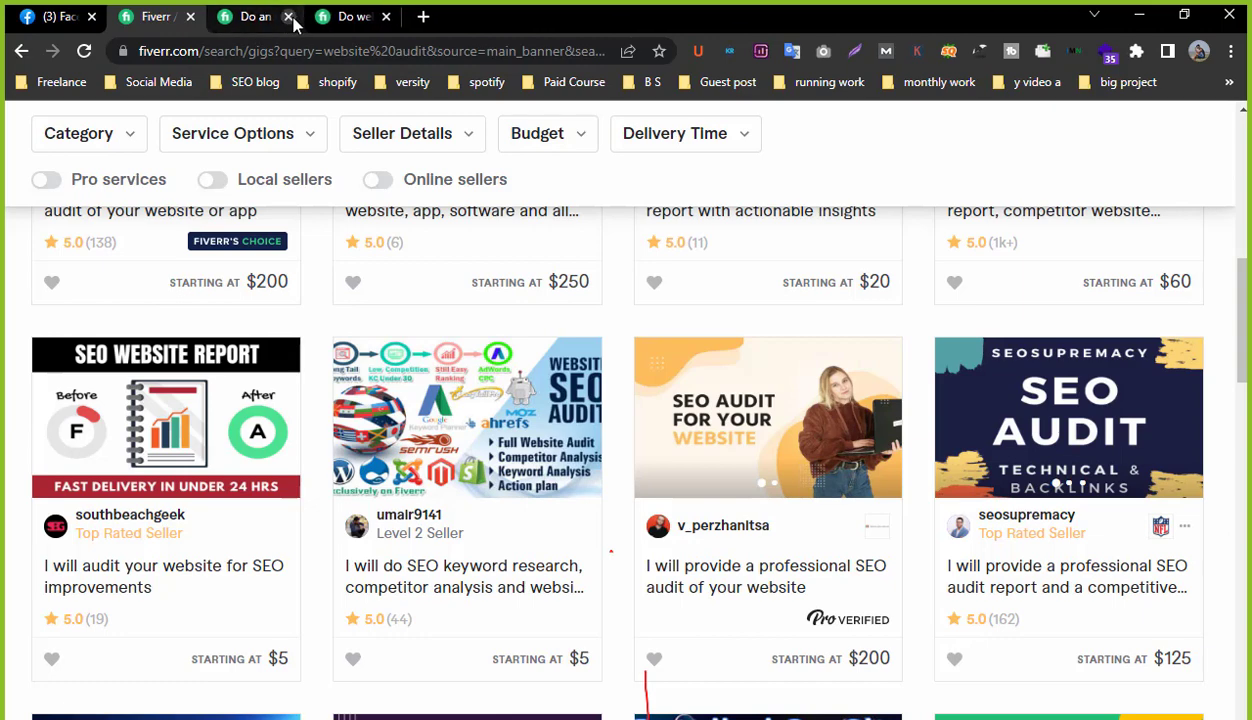
left_click(288, 17)
left_click(288, 17)
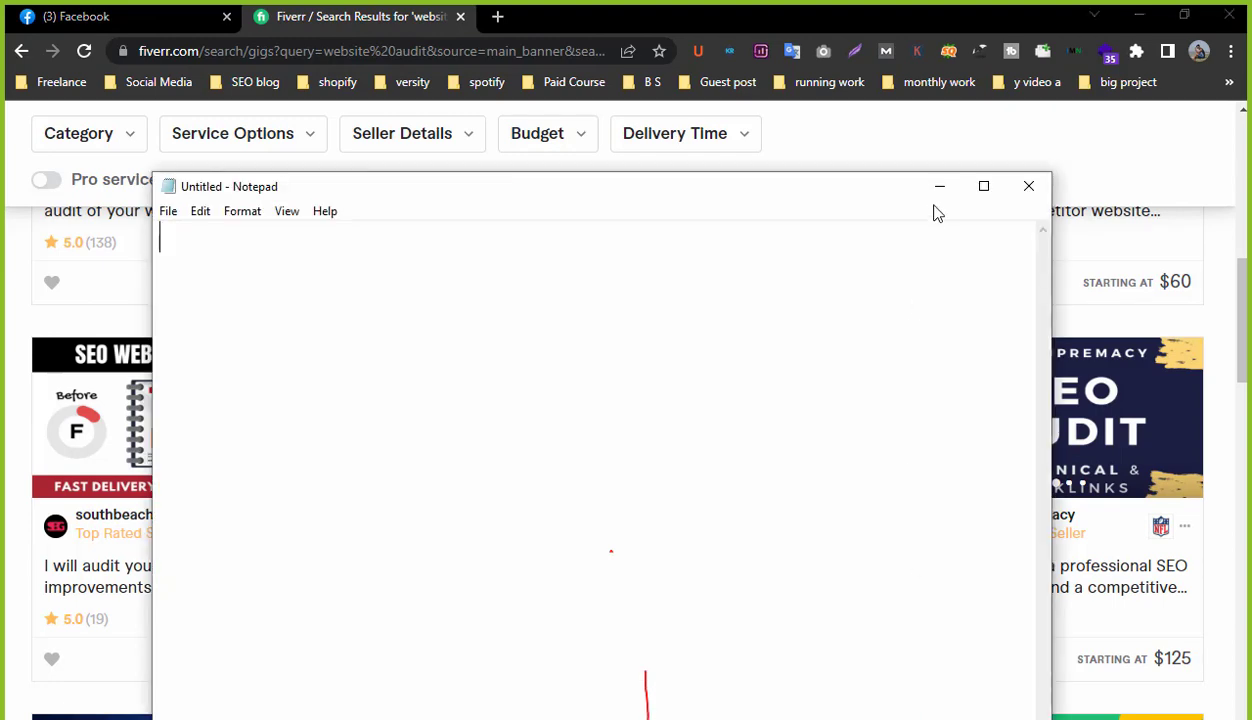
Minimise the blank Notepad window, look through the meeting's participants list and close the list.
left_click_drag(850, 196, 855, 121)
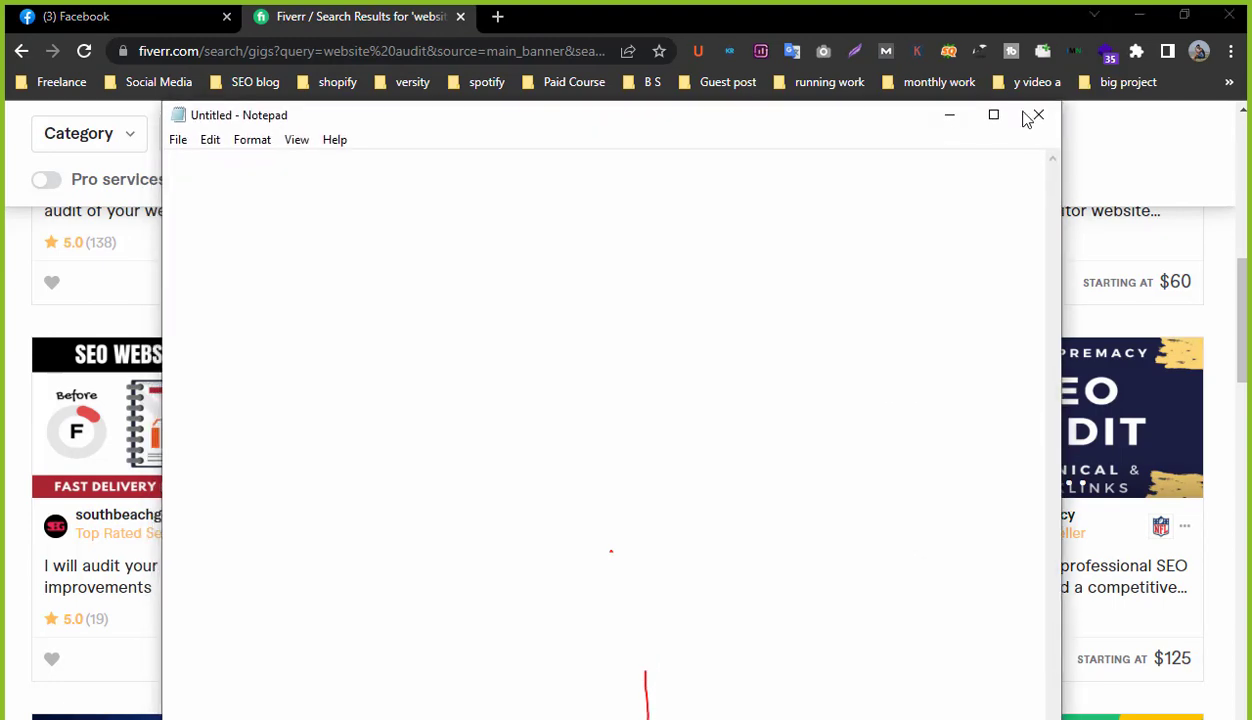
left_click(940, 115)
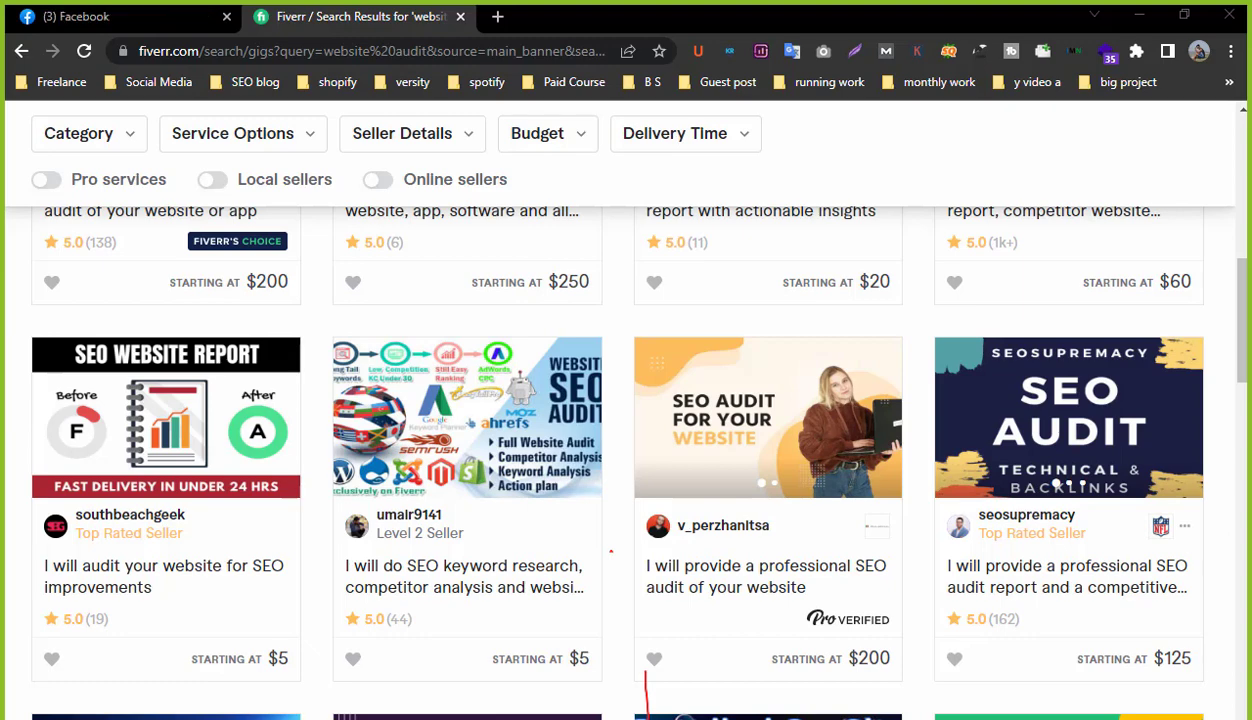
key("alt+Tab")
scroll(671, 413, "down", 3)
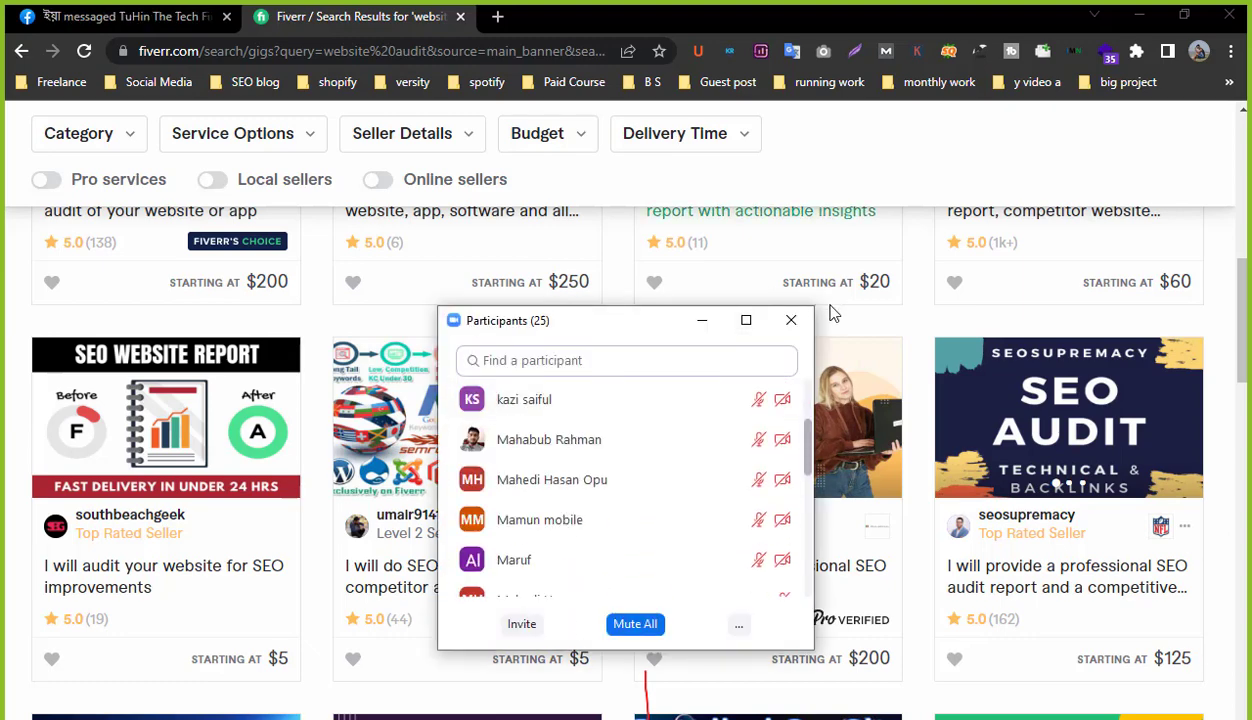
left_click(791, 320)
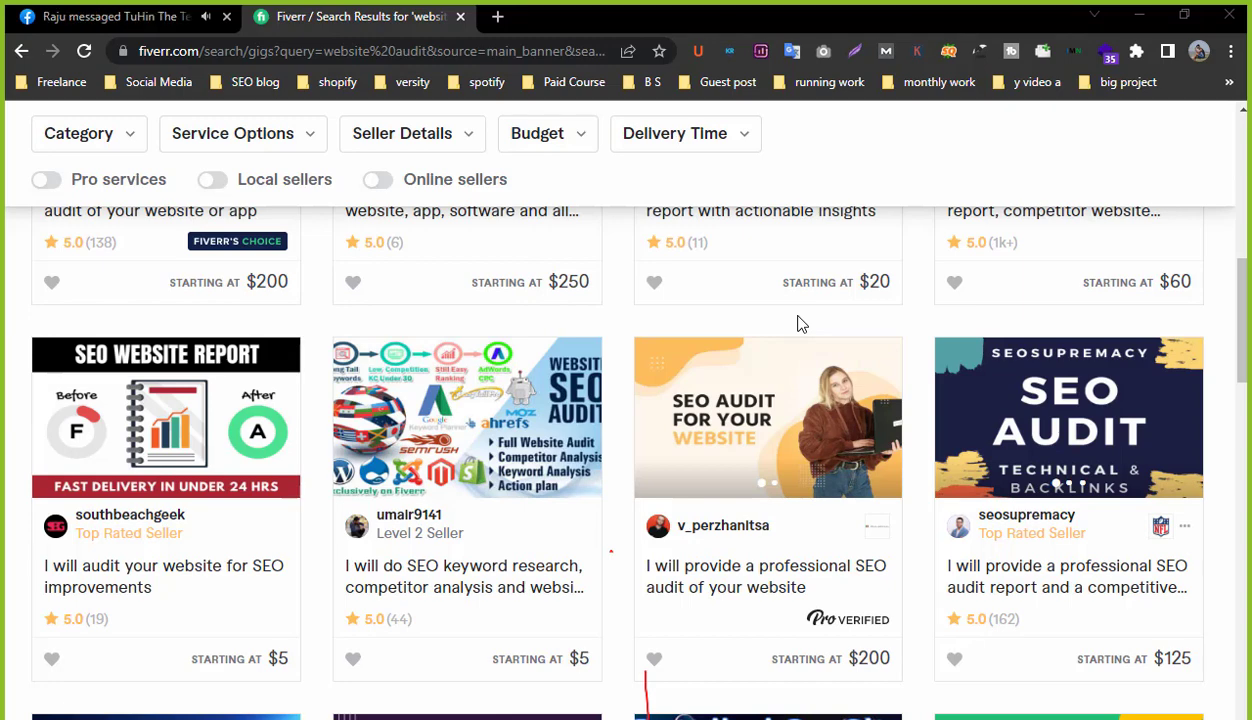
Open a blank browser tab, minimise the browser and open the desktop file FO5BC9899D41 in Microsoft Excel.
left_click(497, 16)
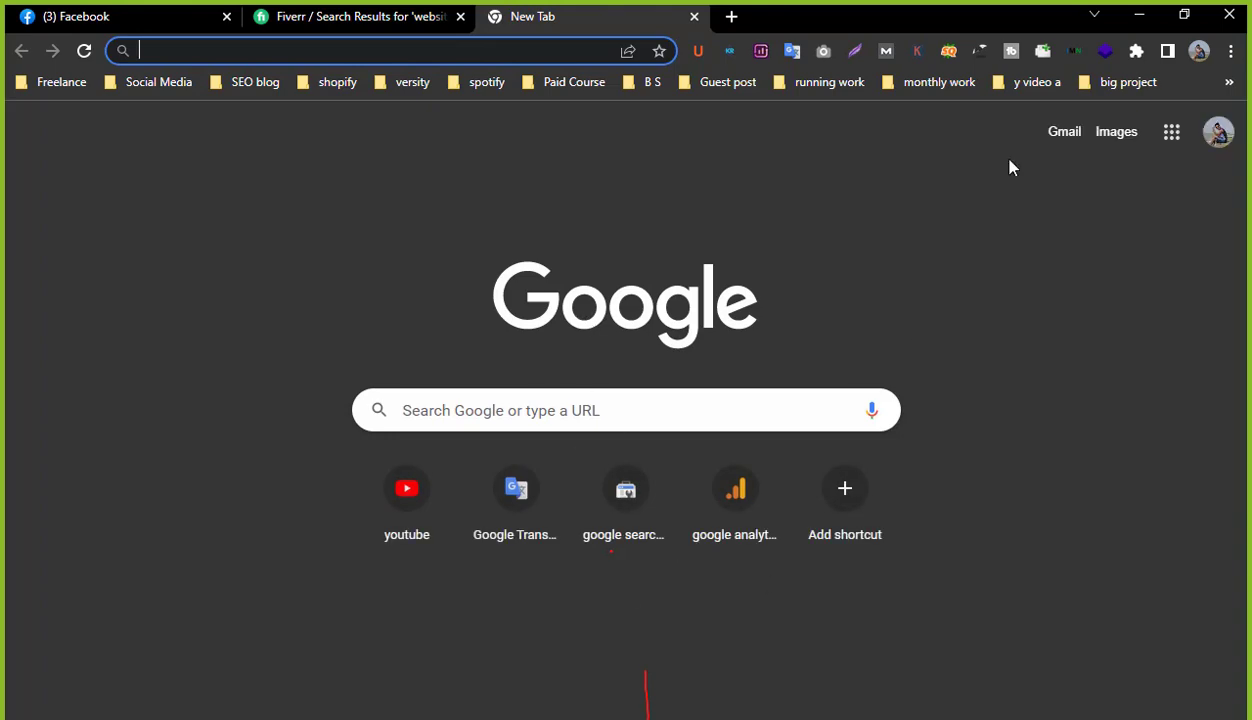
left_click(1139, 14)
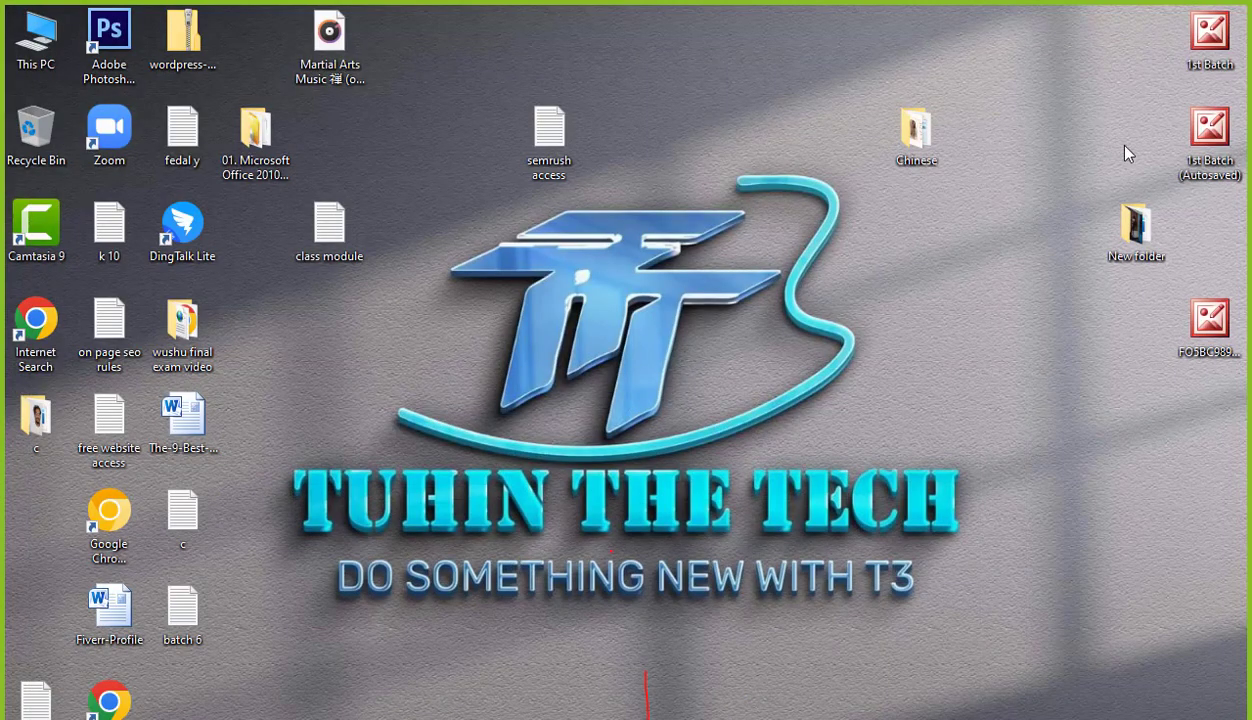
left_click_drag(1208, 312, 795, 312)
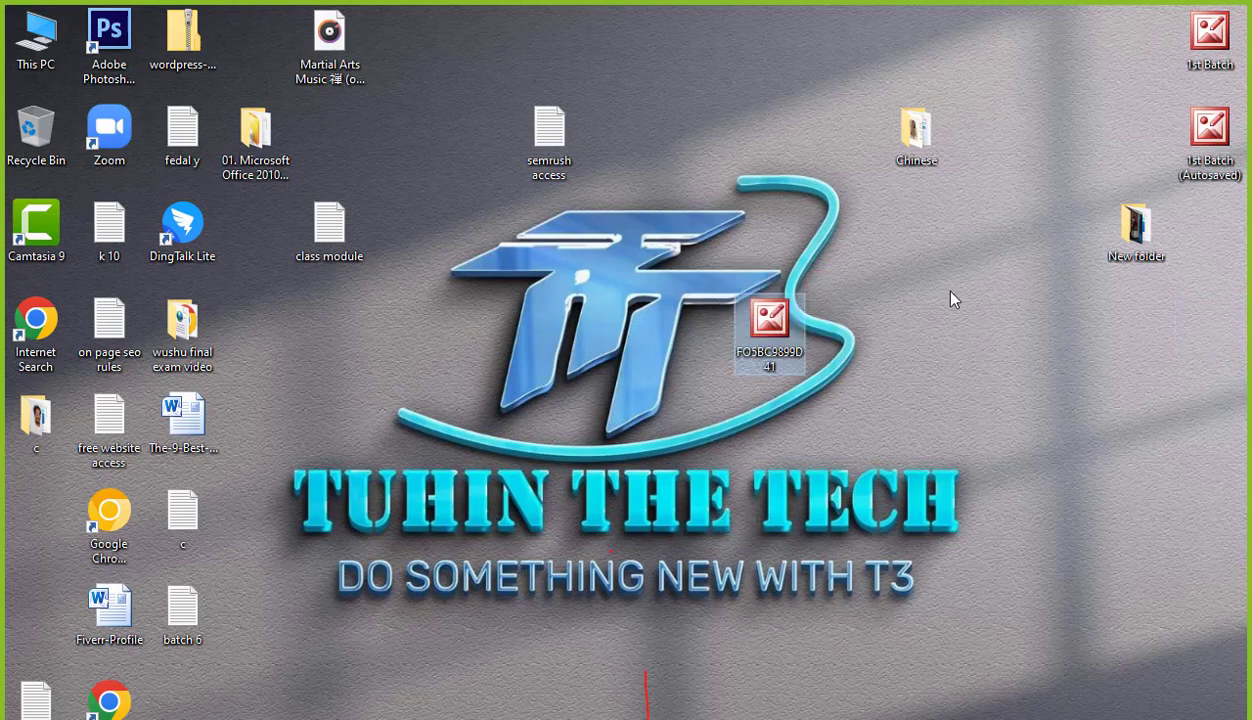
right_click(780, 314)
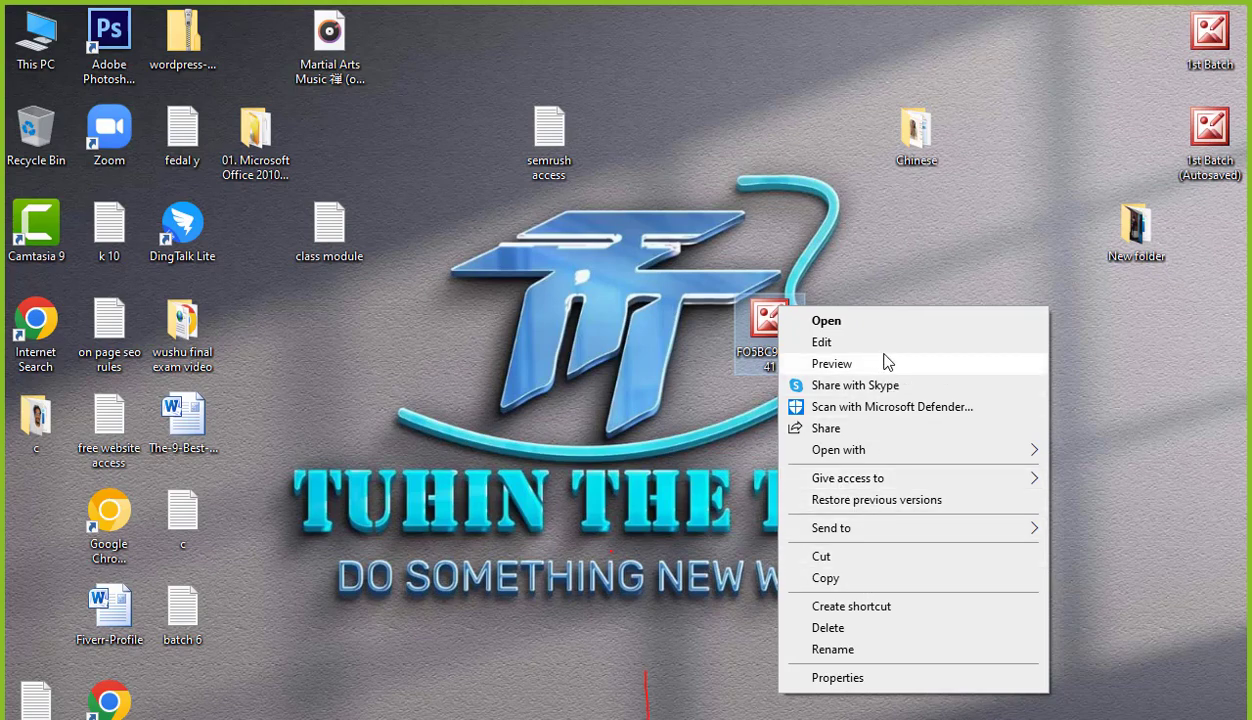
mouse_move(900, 452)
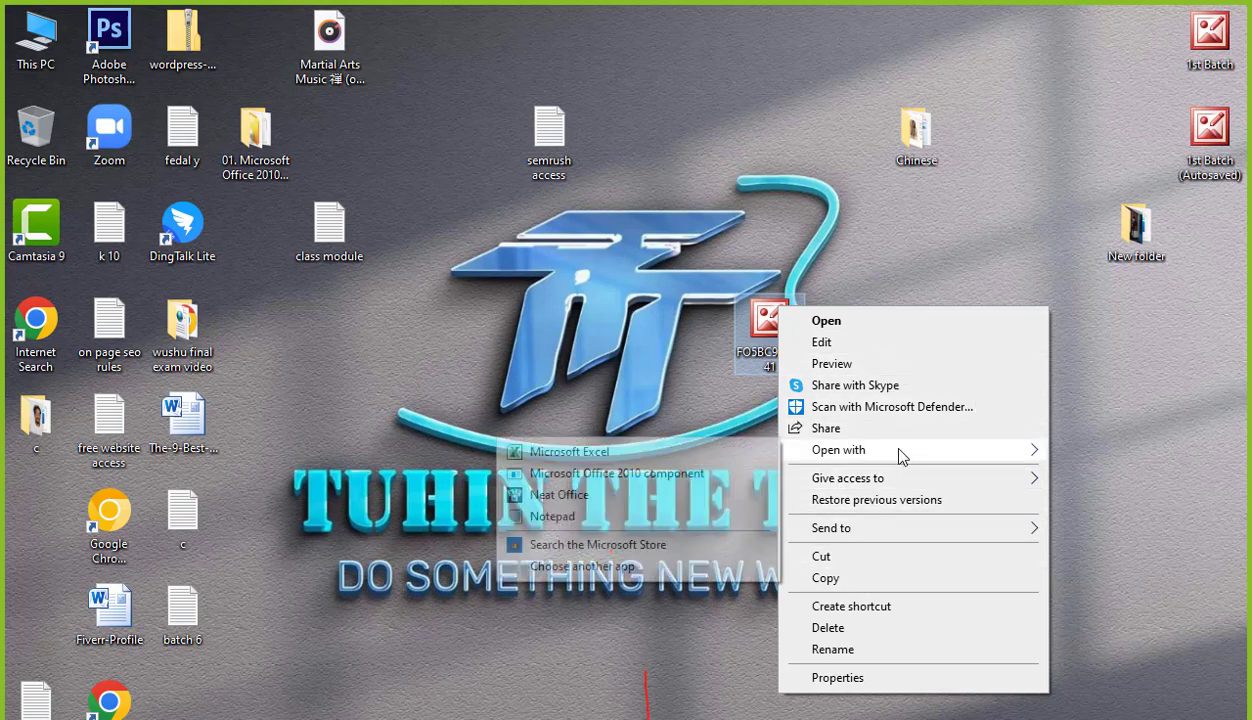
left_click(545, 452)
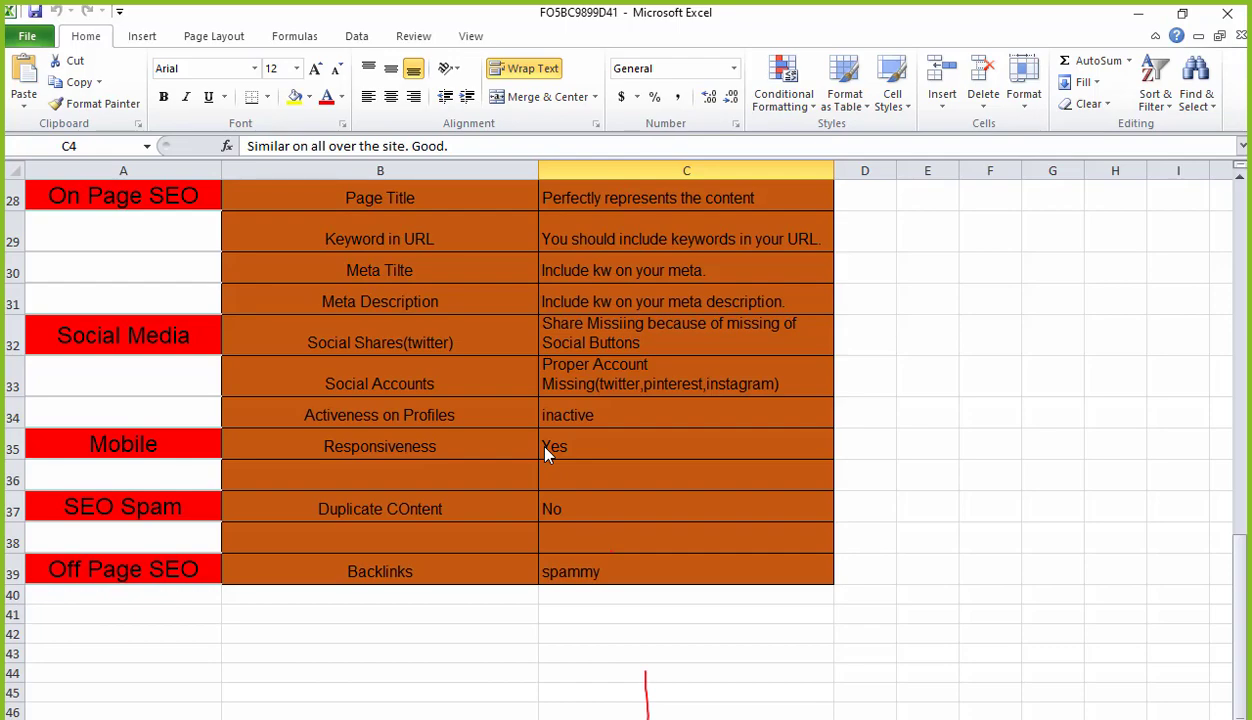
View the start of the Website Audit Report sheet, pointing out its title and the Items, Findings and Comment headers.
scroll(545, 450, "up", 9)
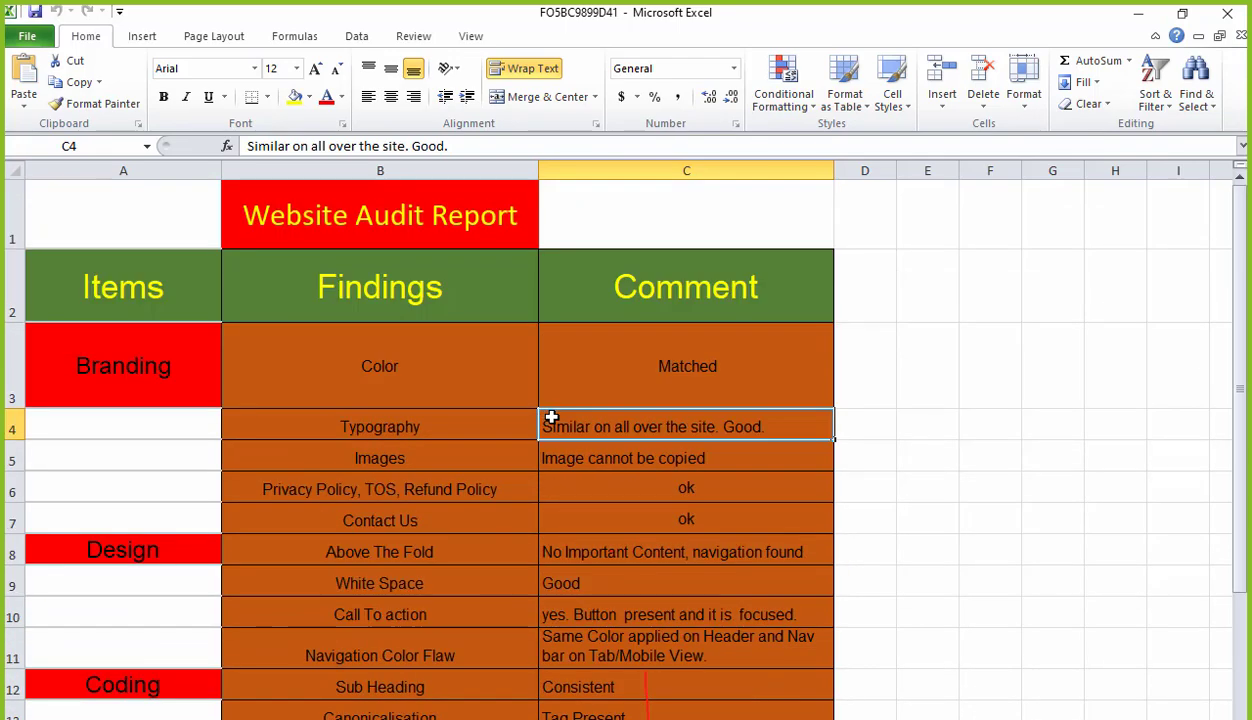
left_click(445, 364)
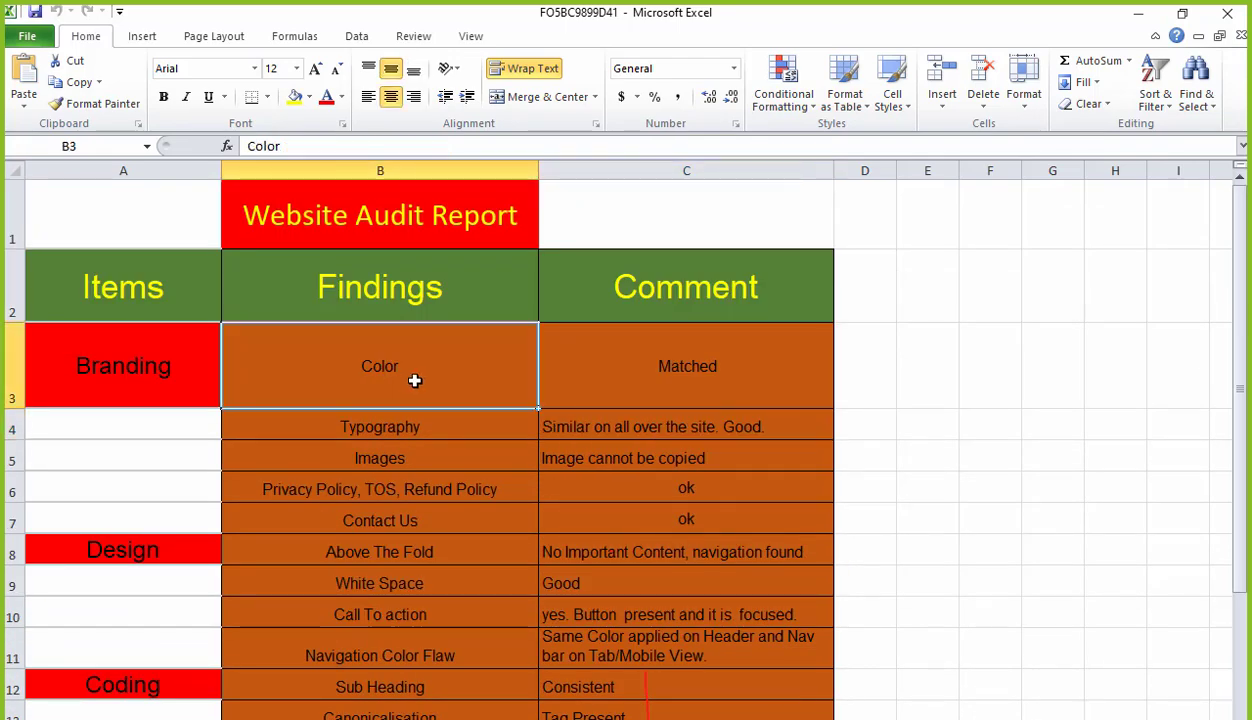
left_click(373, 211)
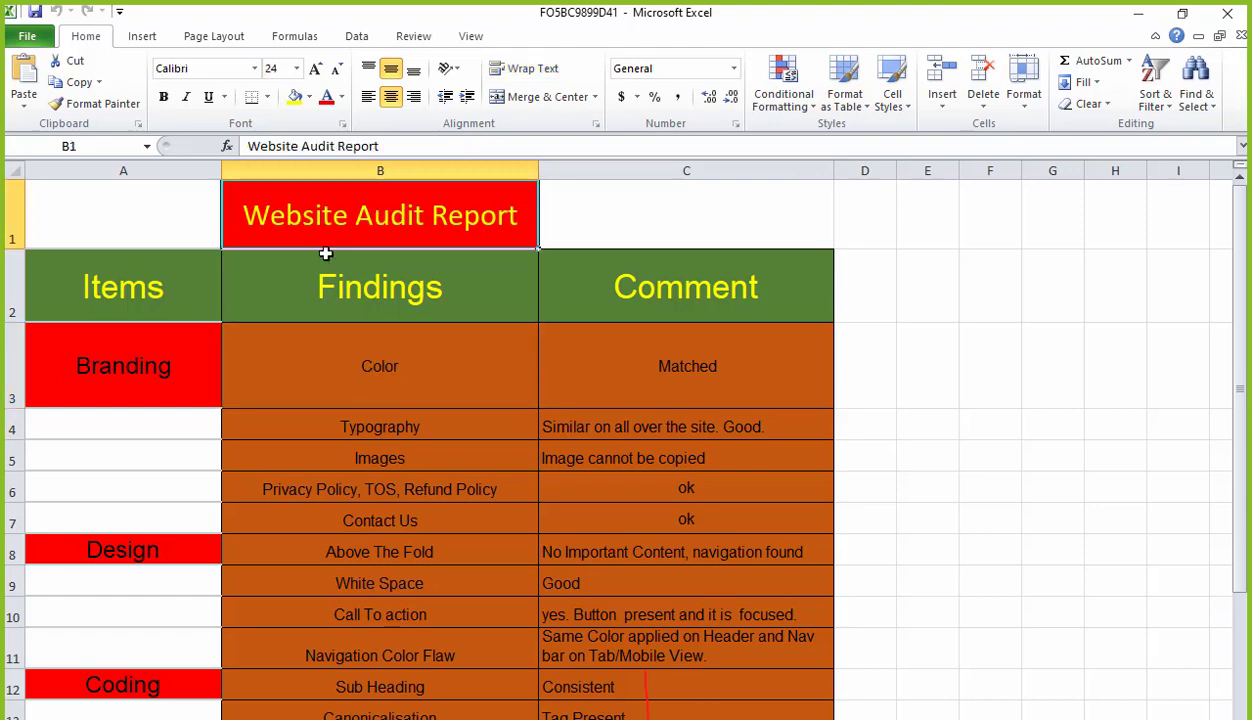
left_click(73, 285)
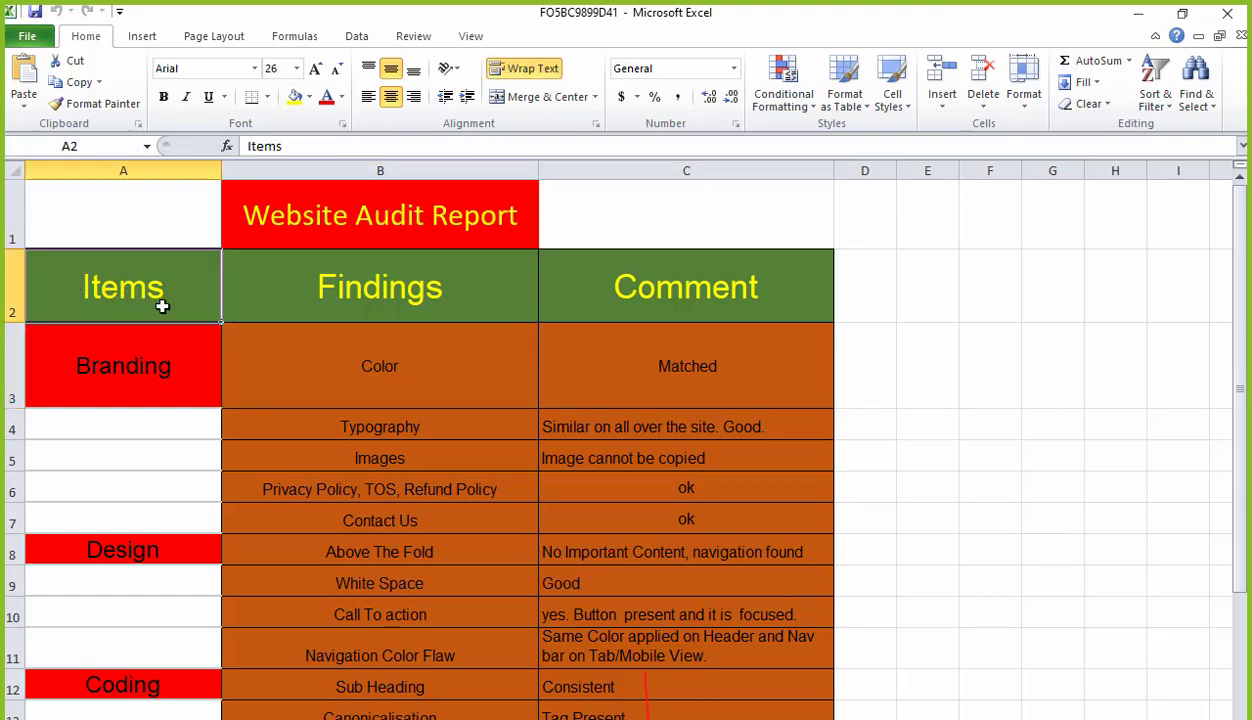
left_click(316, 287)
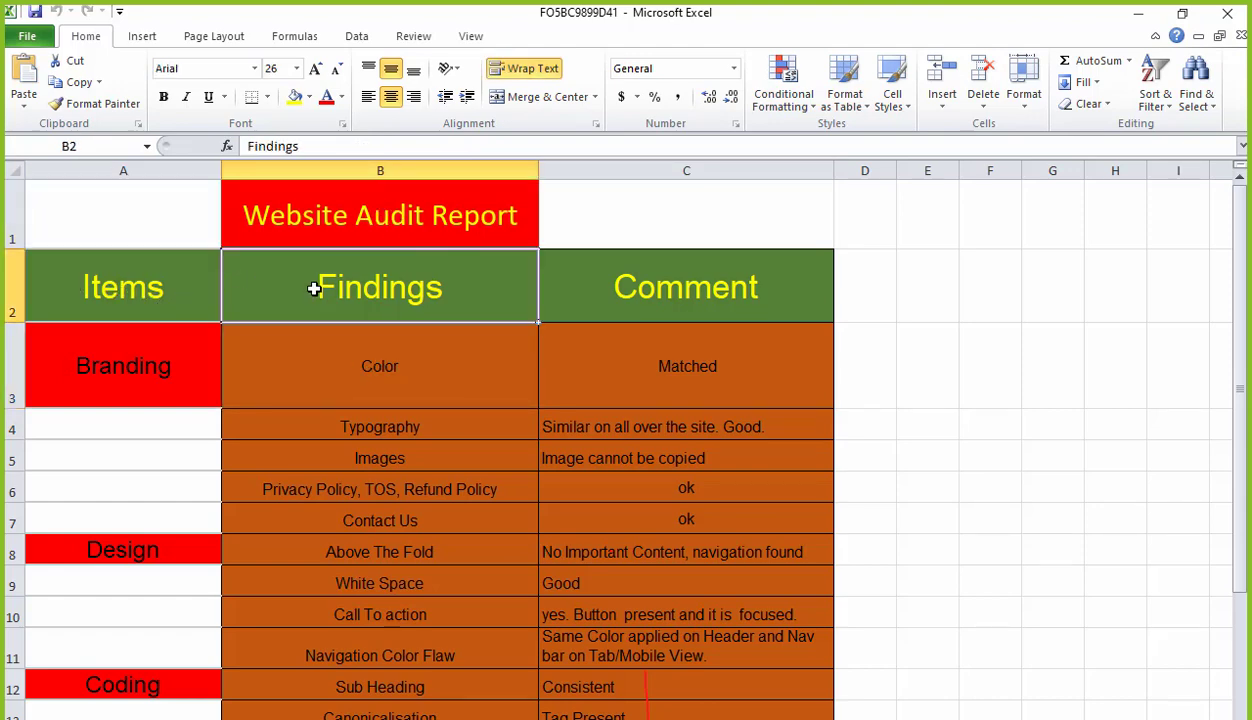
left_click(608, 306)
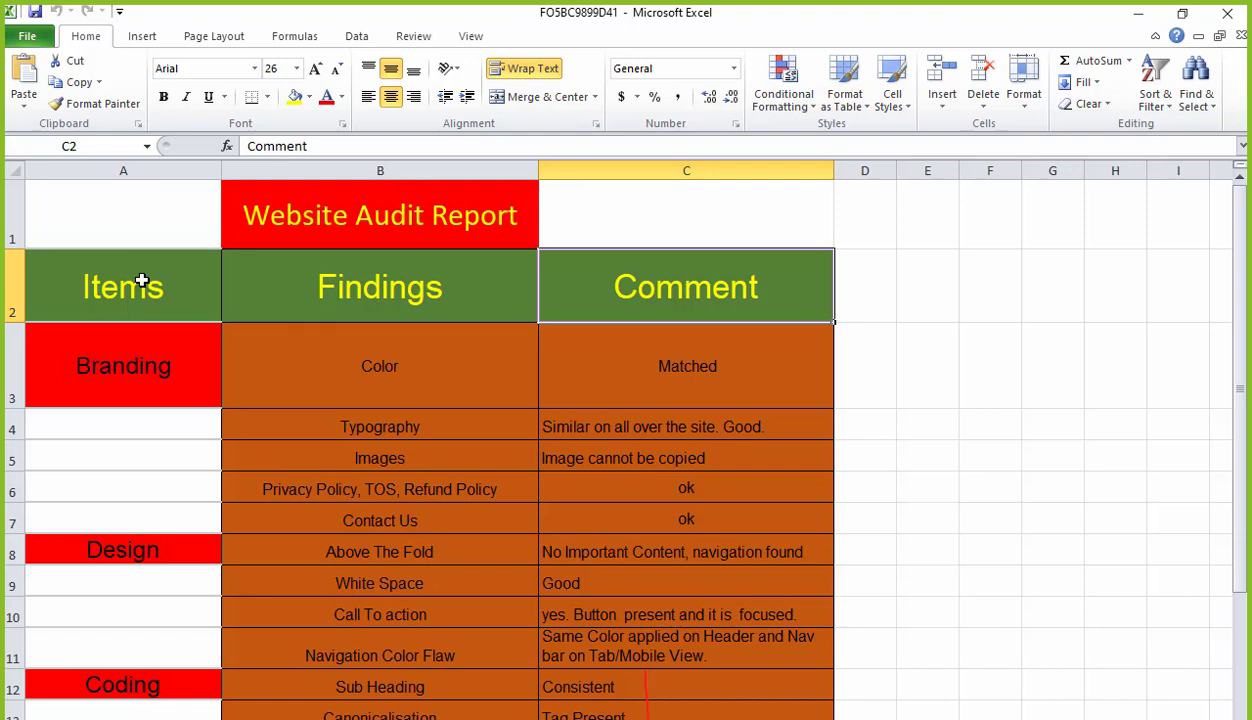
Examine the audit categories in the Items column, from Branding through Design, Coding, Usability and Content to On Page SEO.
left_click(390, 193)
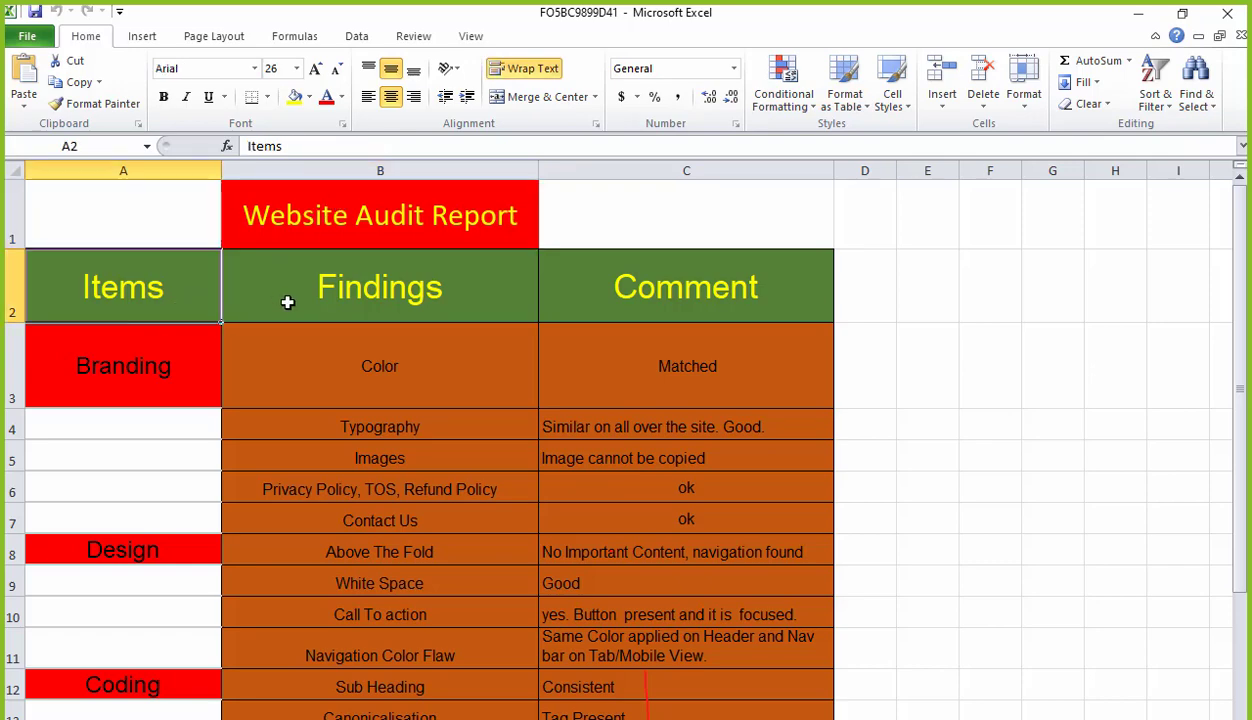
left_click(328, 294)
left_click(123, 284)
scroll(120, 318, "down", 3)
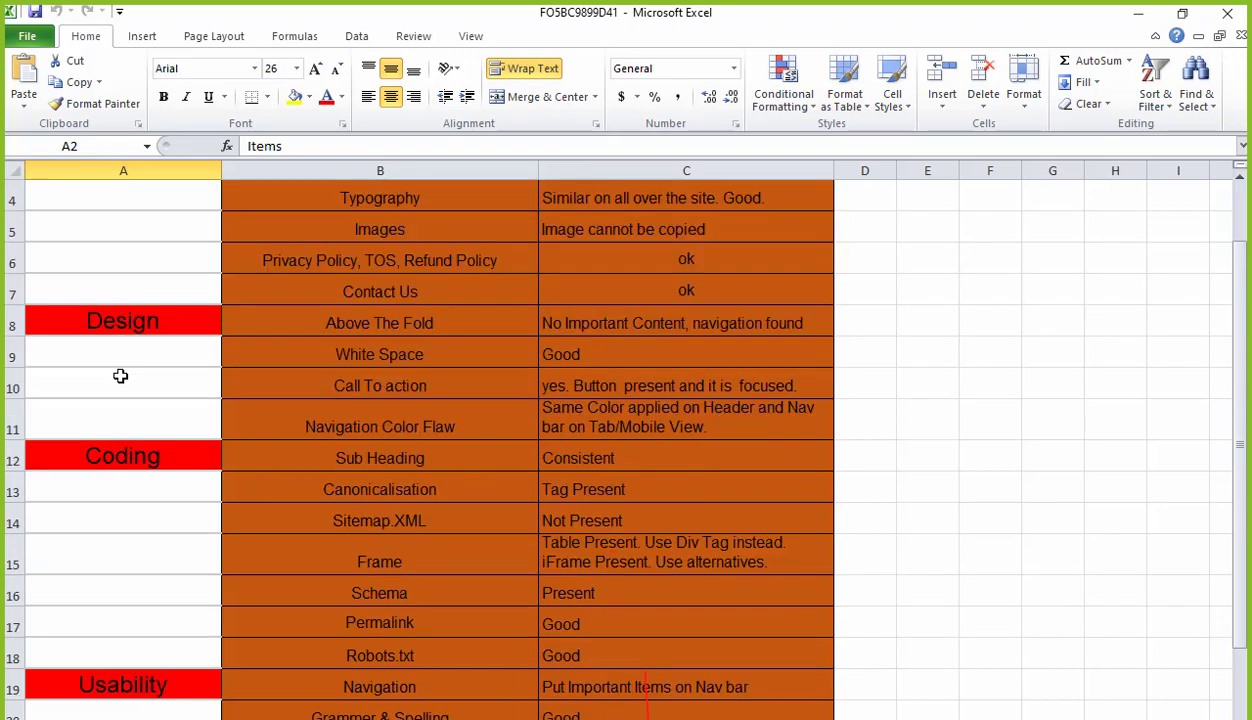
scroll(125, 420, "down", 2)
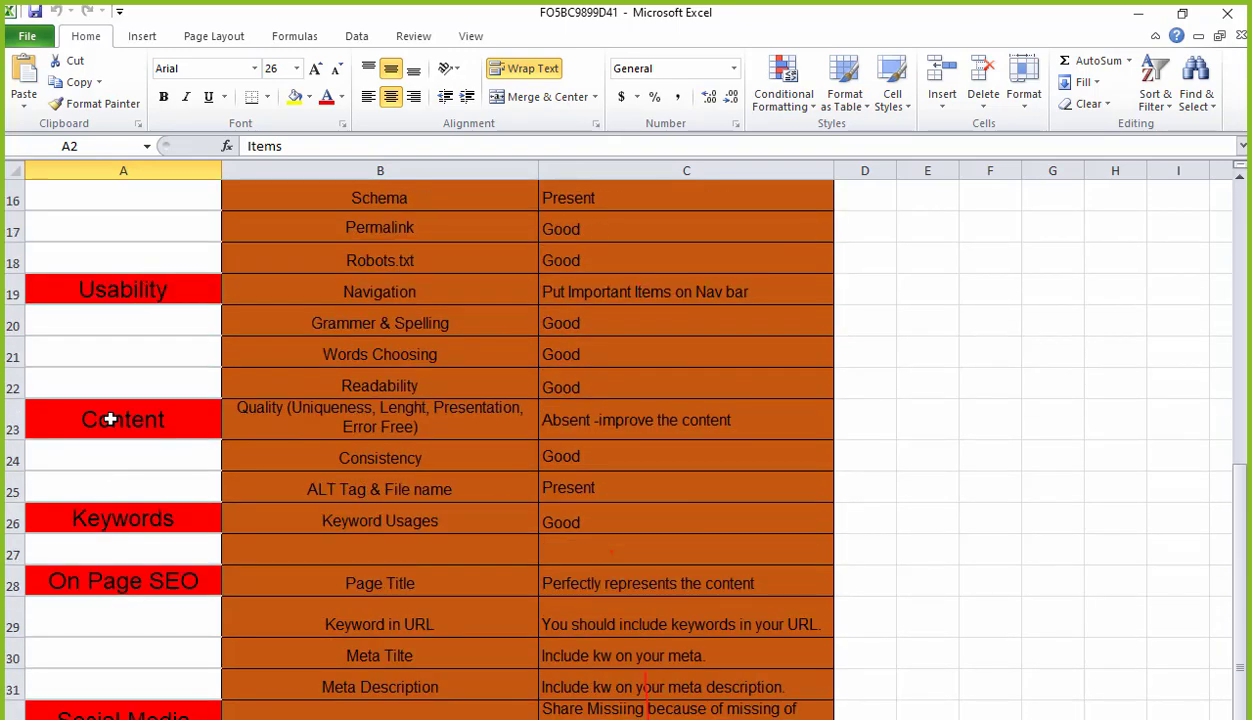
scroll(115, 420, "up", 5)
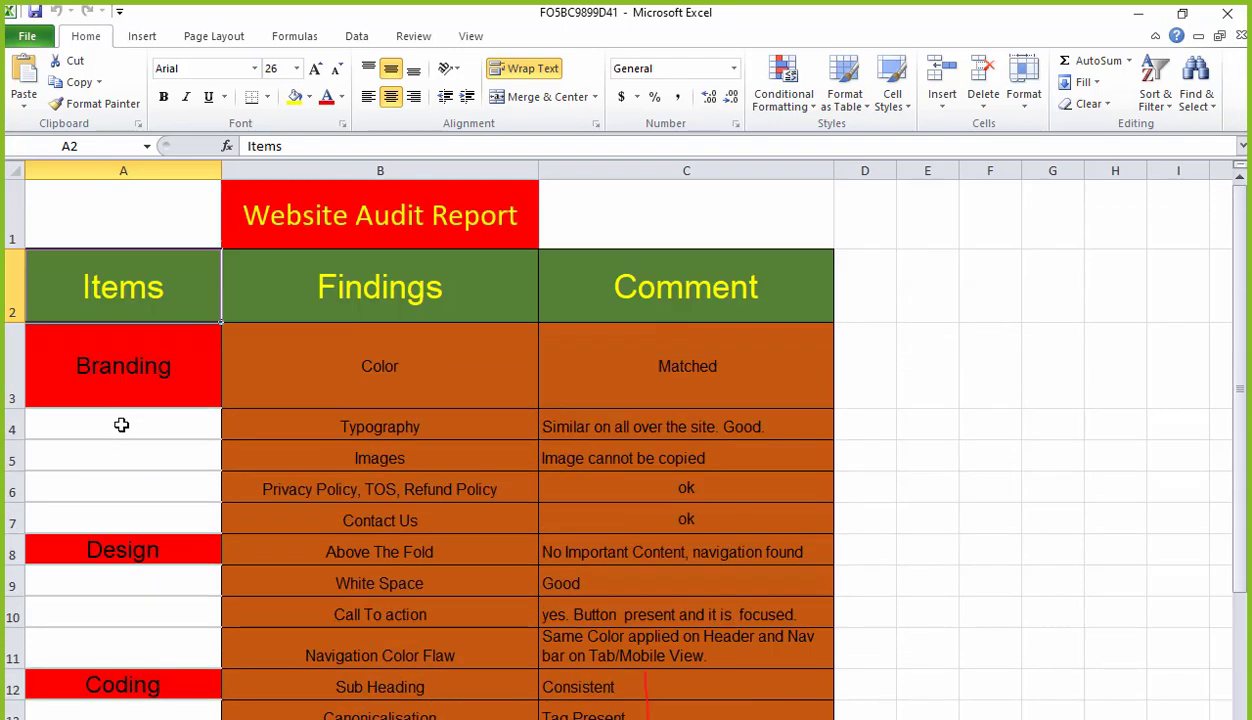
Go through the Findings column entries from Color and Privacy Policy, TOS, Refund Policy to Navigation Color Flaw.
left_click(354, 278)
left_click(395, 390)
left_click(410, 489)
left_click(417, 648)
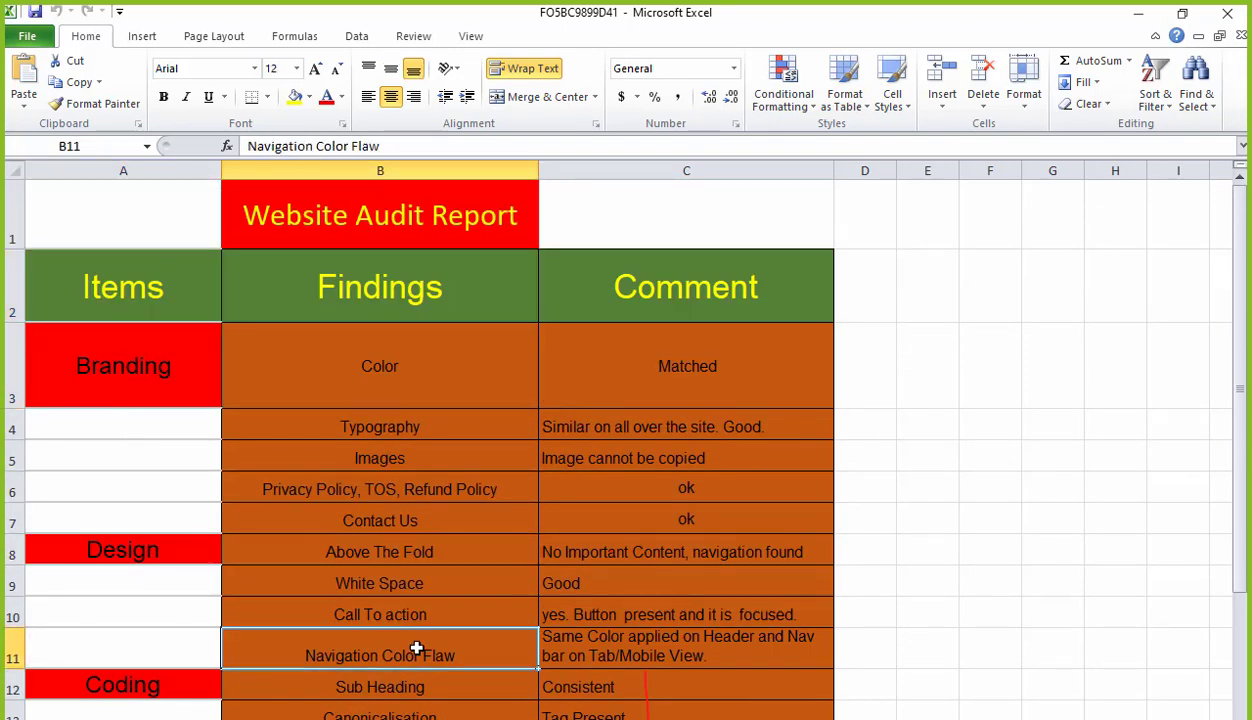
Review the Grammer & Spelling finding, the Comment header, and the comments given for Color and Typography.
scroll(417, 648, "down", 1)
left_click(400, 702)
scroll(392, 690, "up", 1)
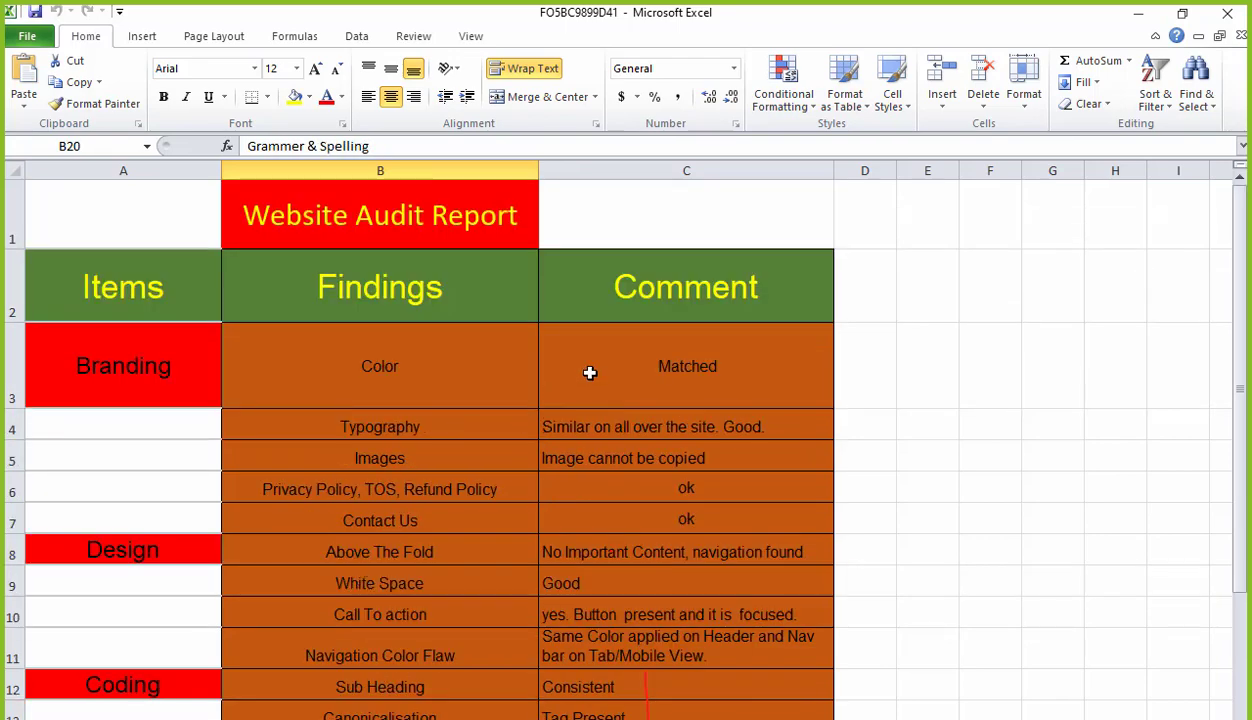
left_click(642, 286)
left_click(340, 372)
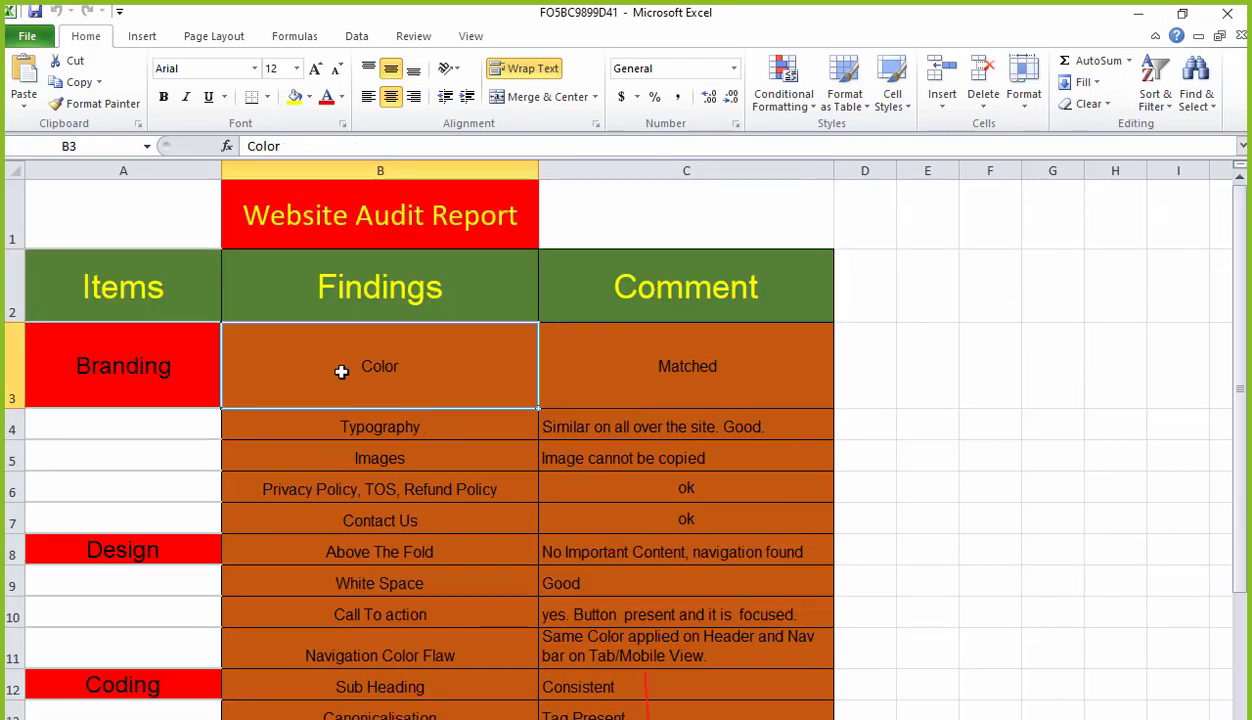
left_click(730, 346)
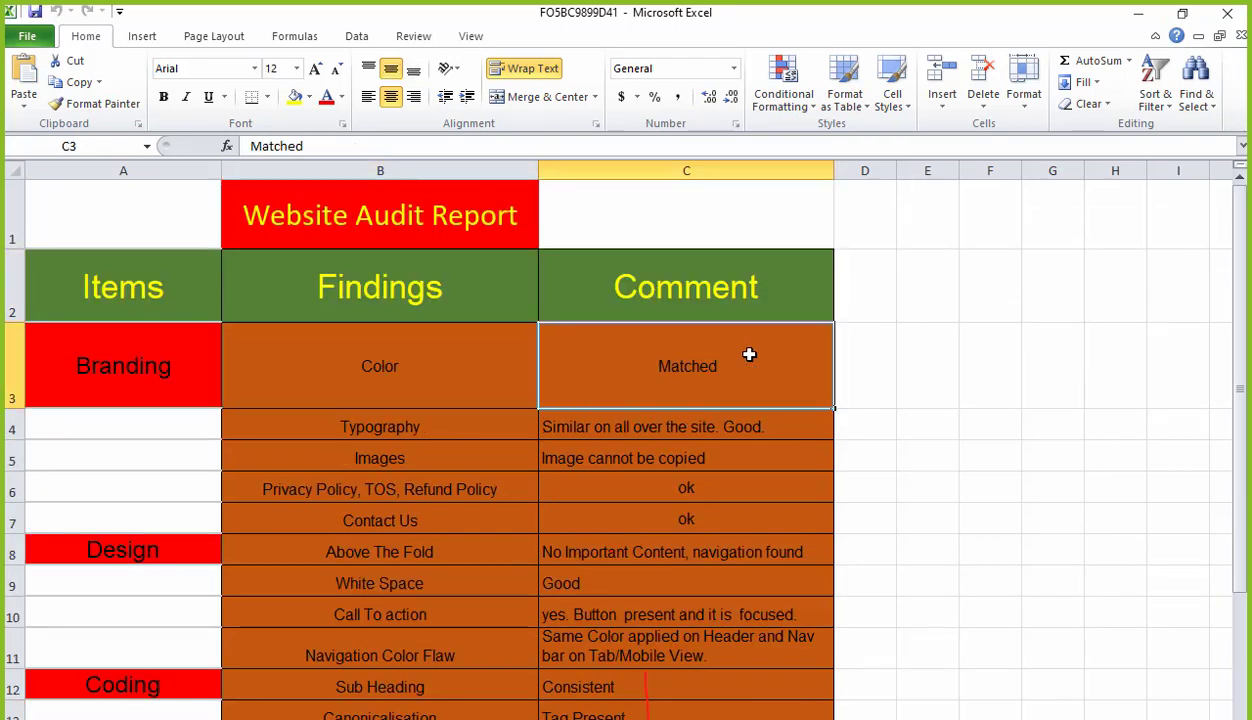
left_click(703, 426)
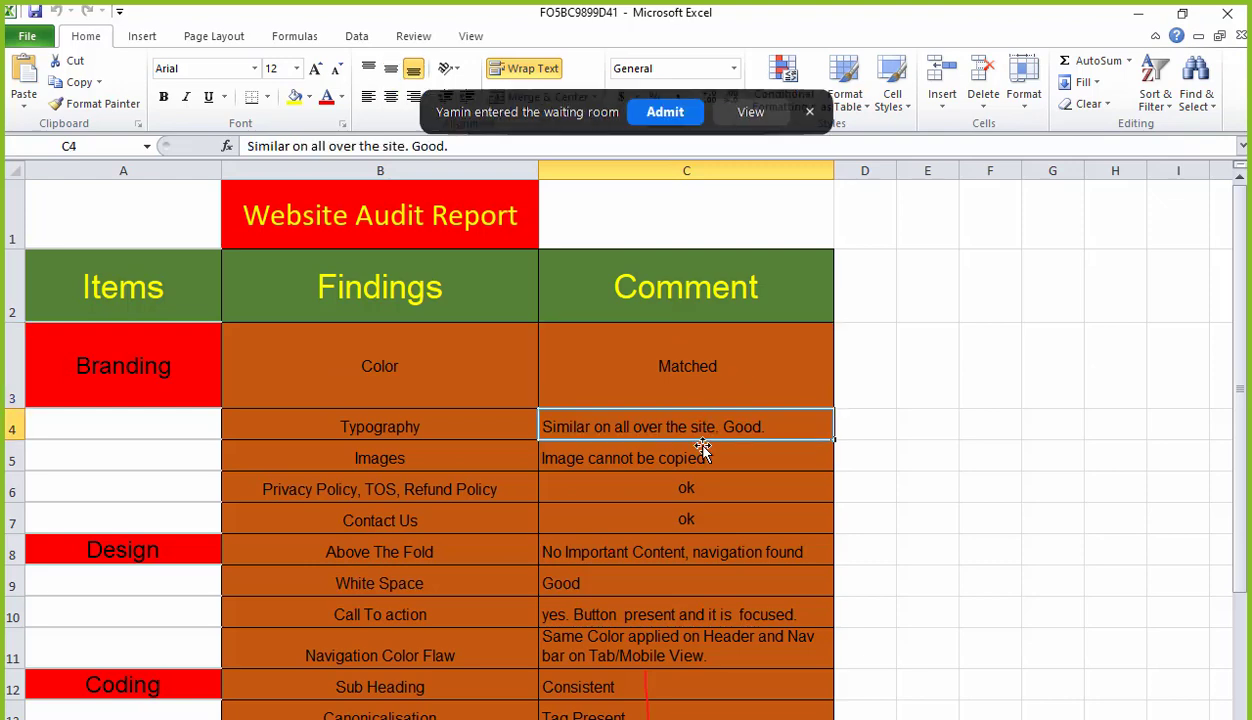
Admit the participant who is waiting to join the Zoom meeting.
left_click(669, 118)
left_click(650, 412)
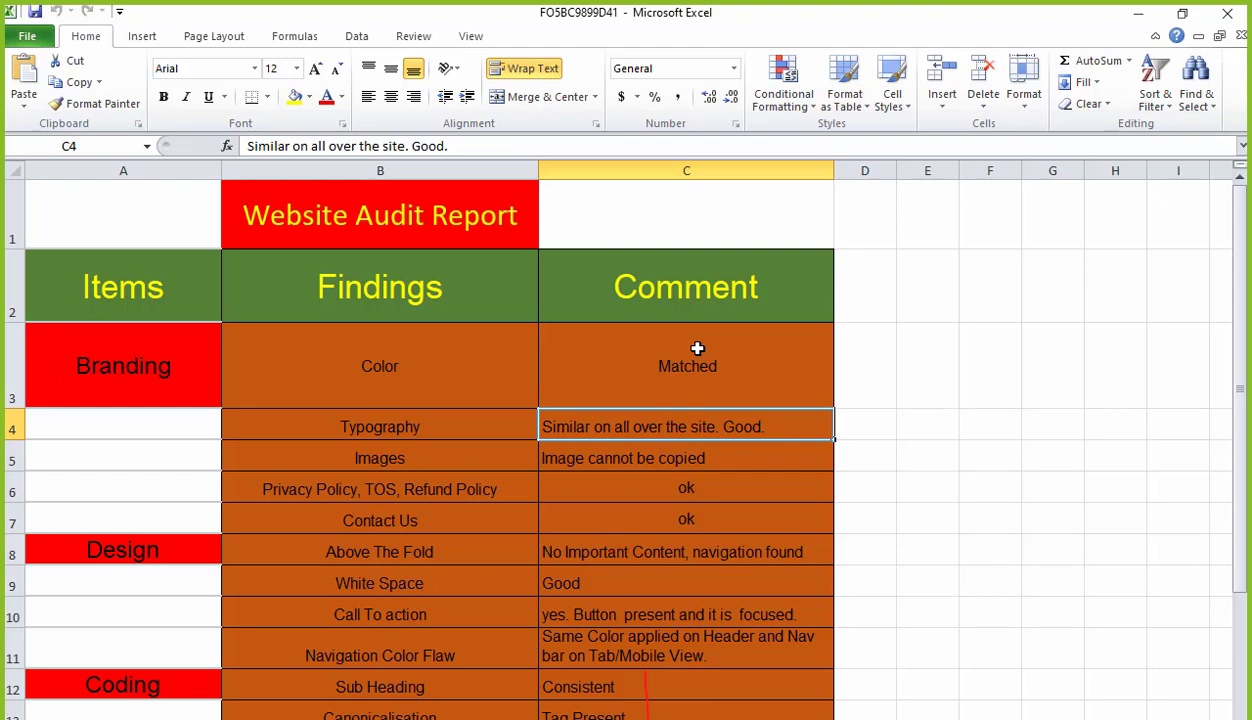
Go through the Branding item's findings for Color, Typography and Images.
left_click(155, 390)
left_click(279, 371)
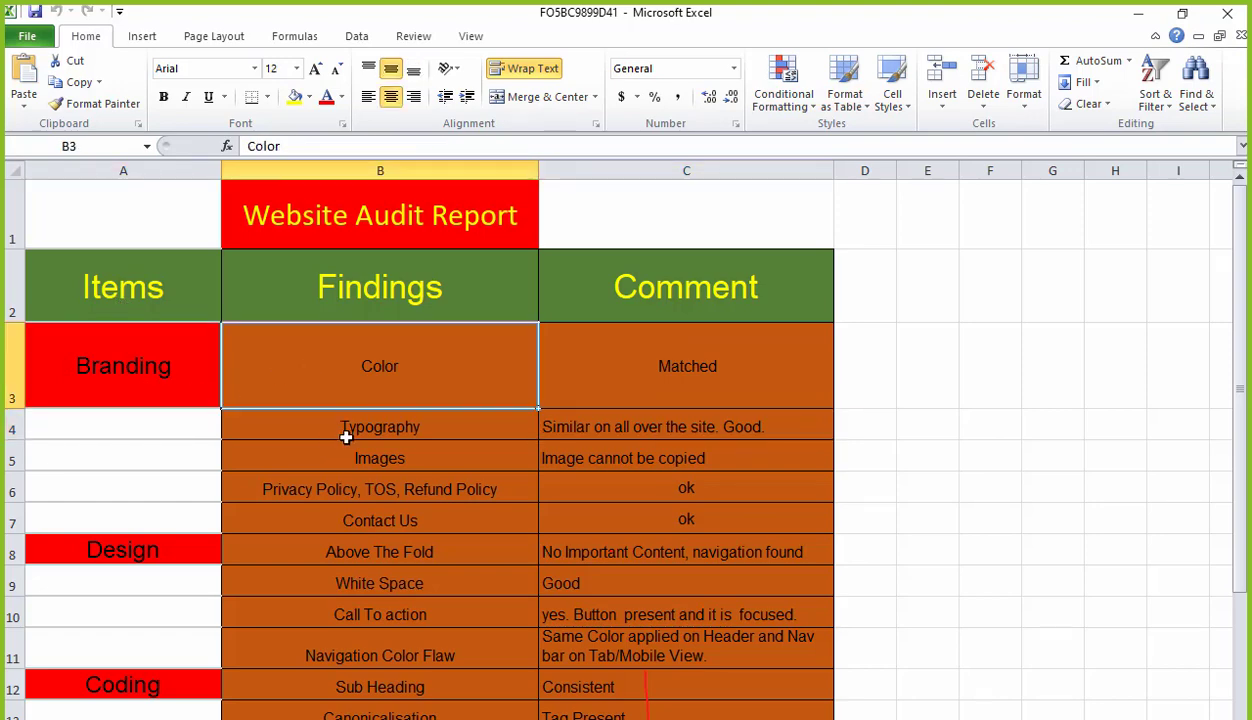
left_click(343, 440)
left_click(339, 457)
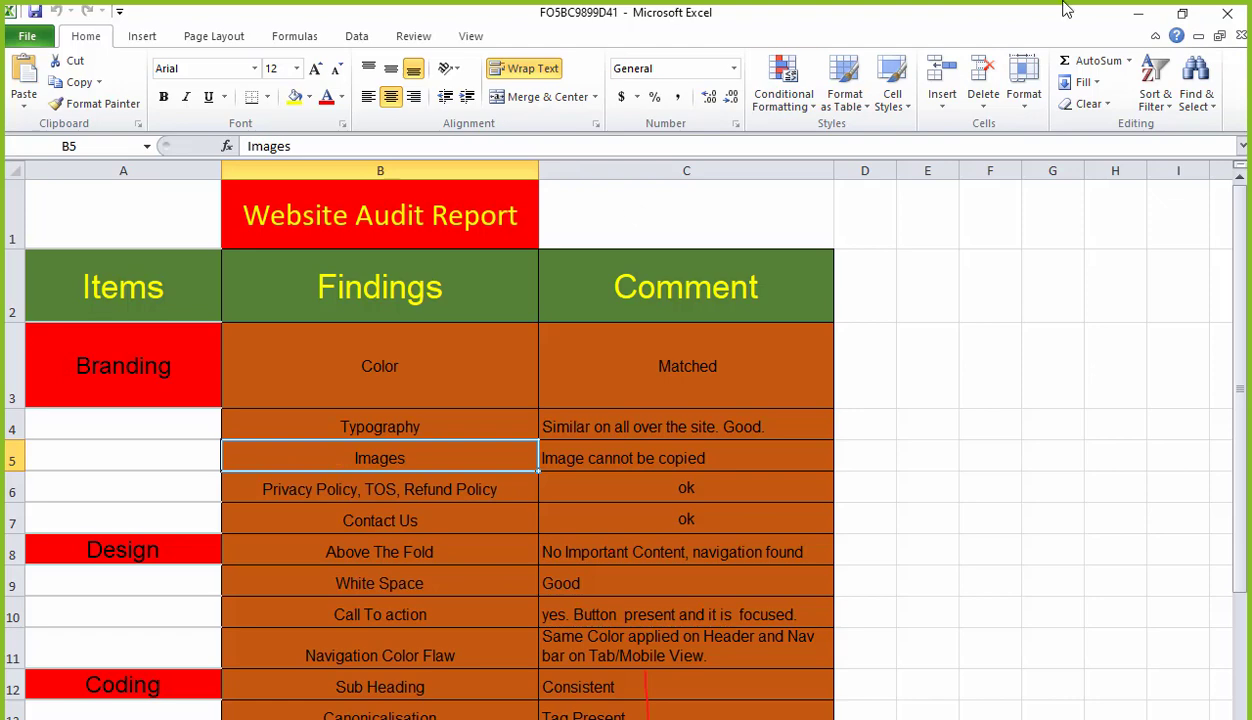
Minimise the report, switch to Google Chrome and open daraz.com.bd in the blank tab.
left_click(1124, 17)
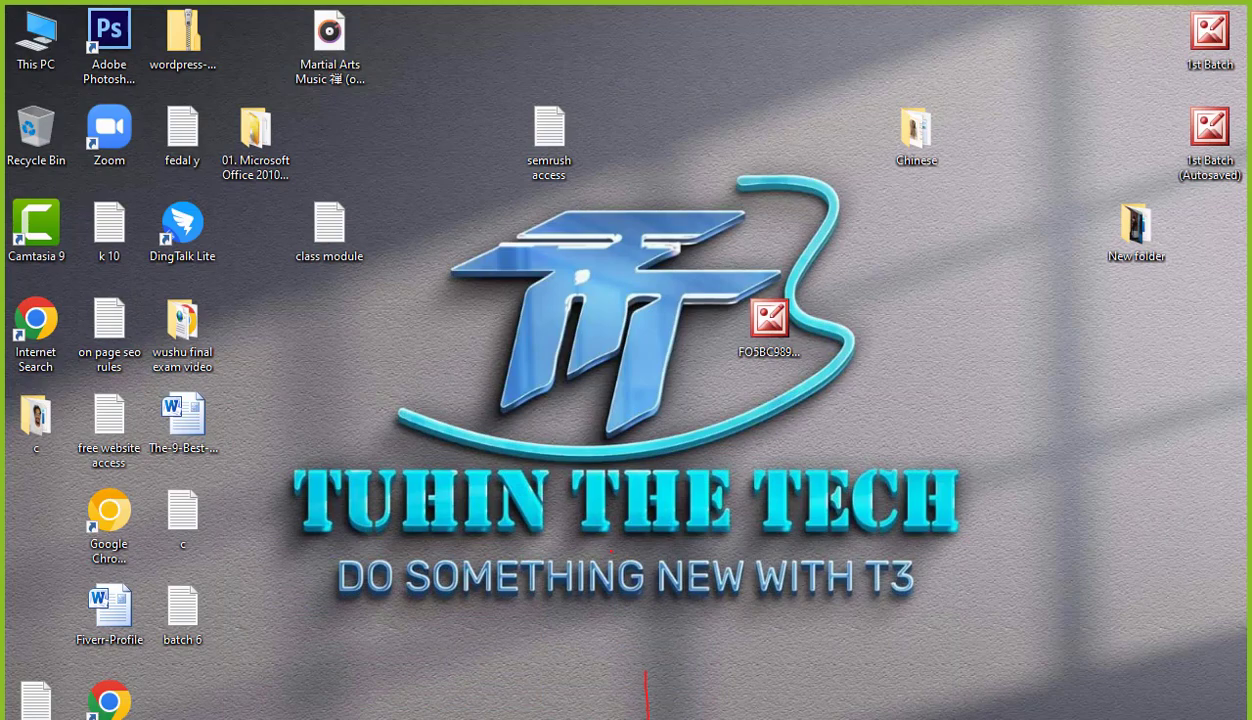
key("alt+Tab")
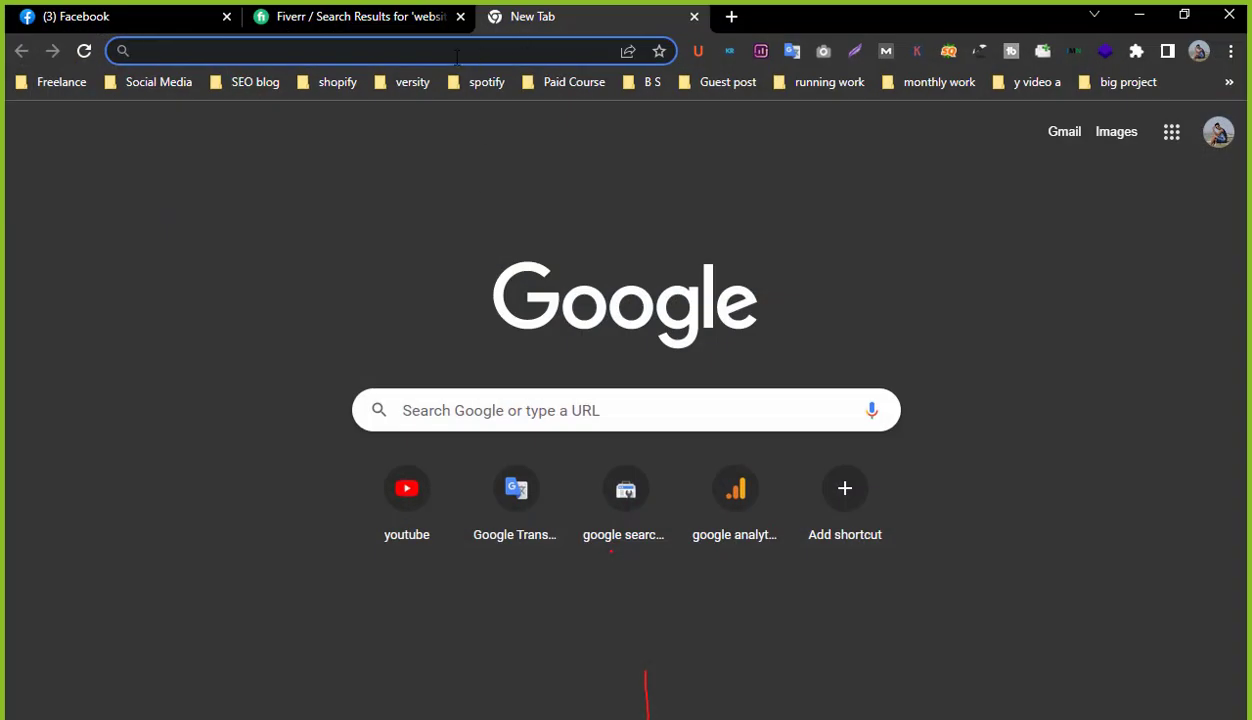
left_click(457, 57)
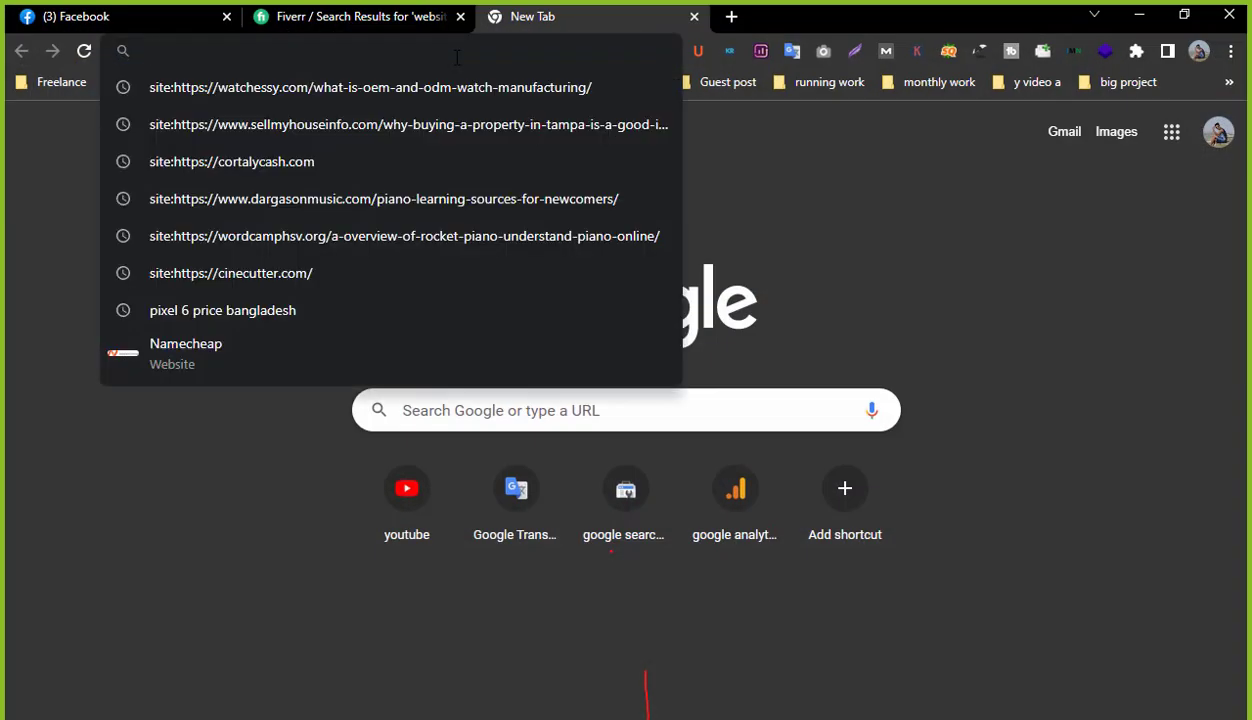
type("daraz.com.bd/?spm=a2a0e.pdp.header.dhome.bc35BZn9BZn9jt#")
key("Return")
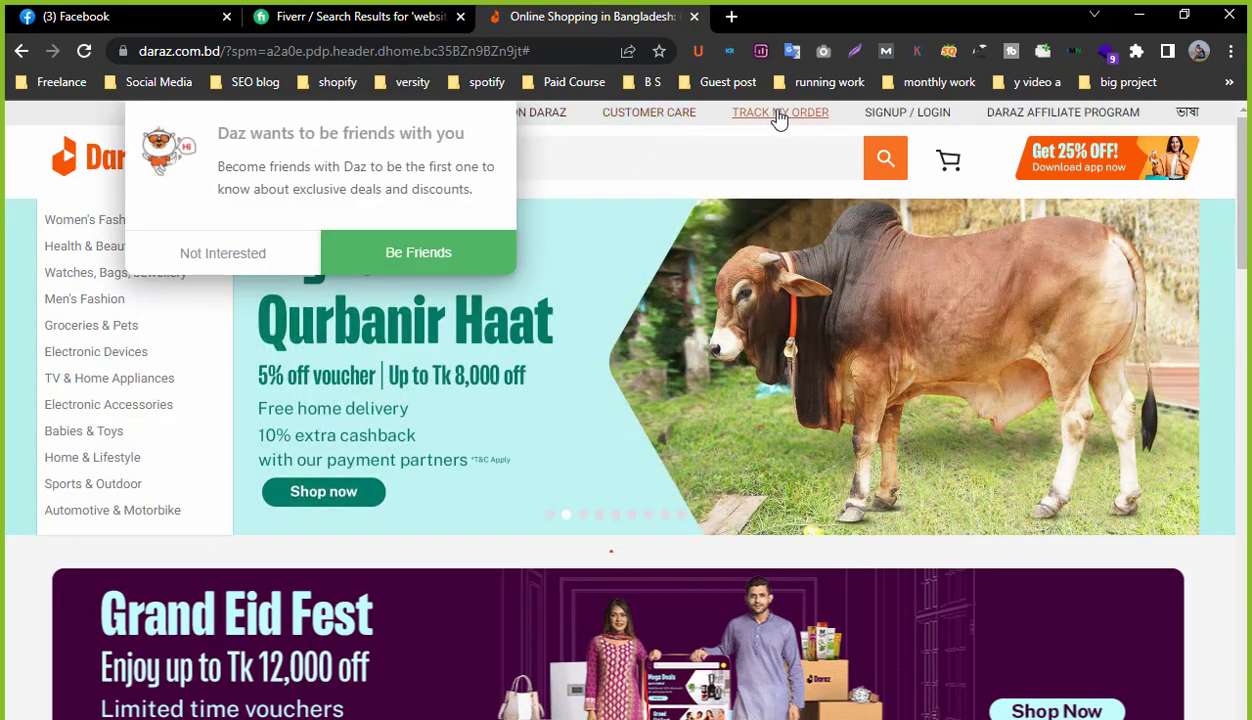
Look through the Daraz home page from banner to footer, declining the Daz friend prompt.
scroll(699, 363, "down", 7)
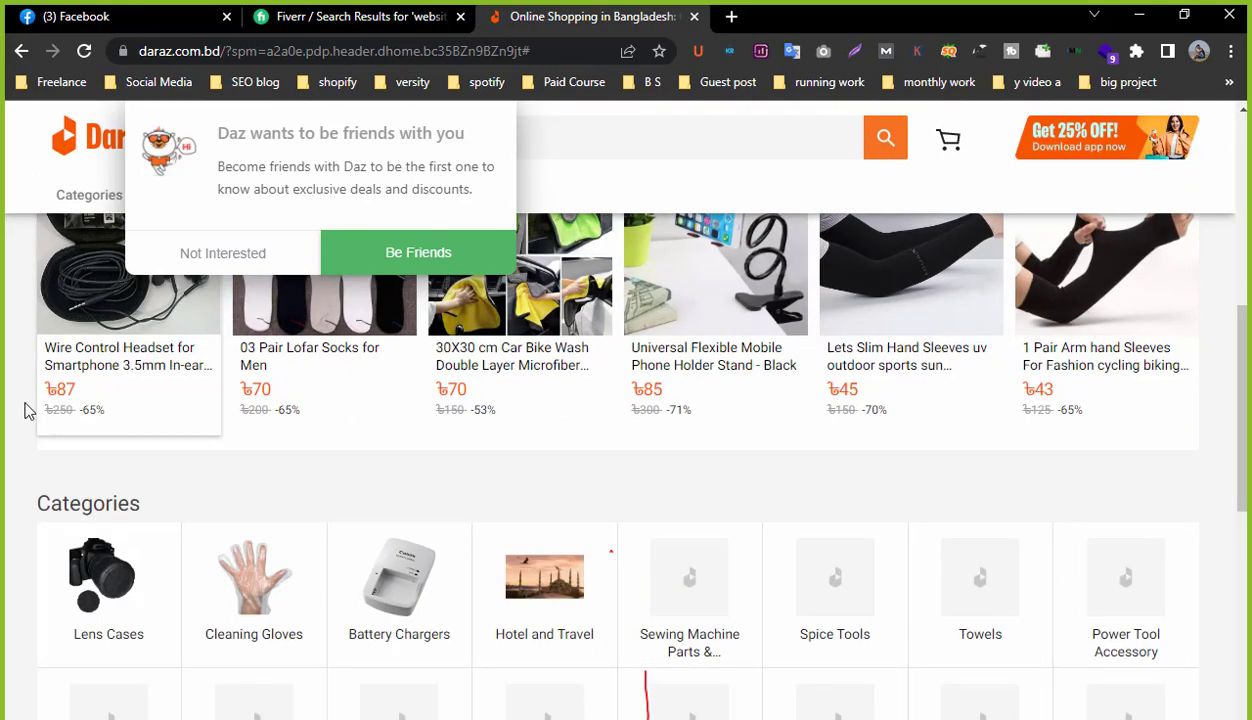
scroll(414, 397, "down", 7)
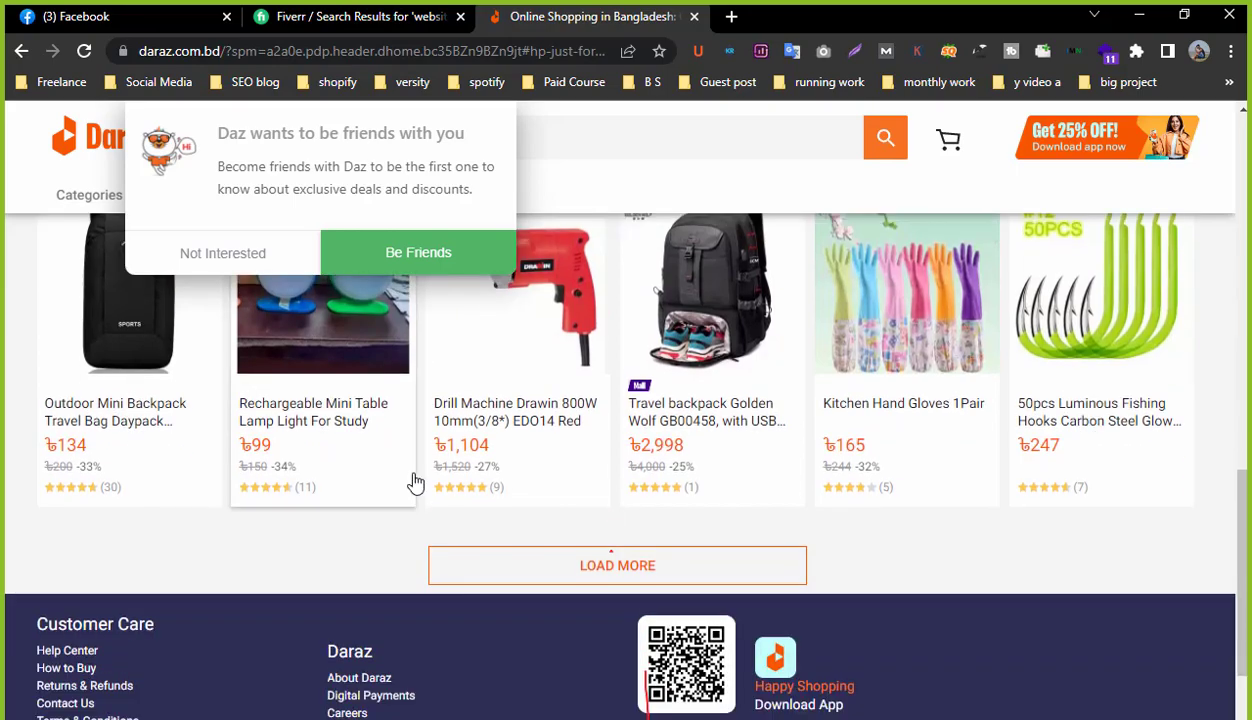
scroll(458, 470, "up", 10)
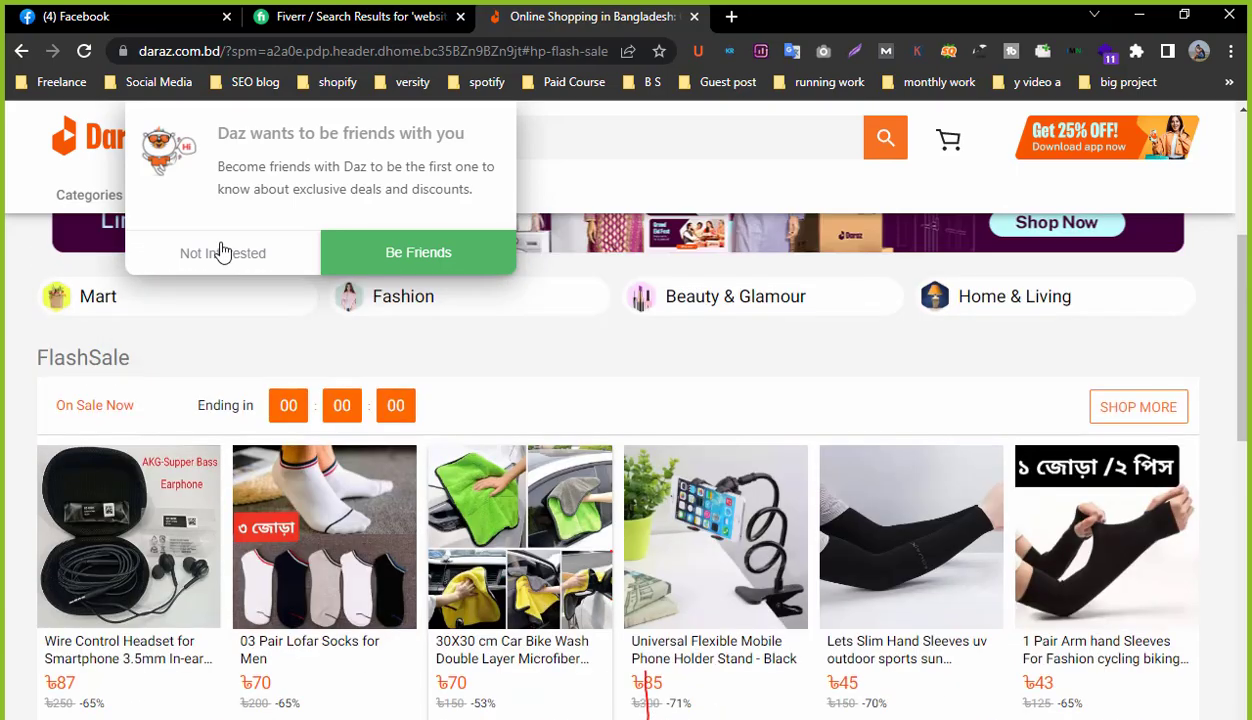
left_click(222, 253)
scroll(662, 285, "up", 5)
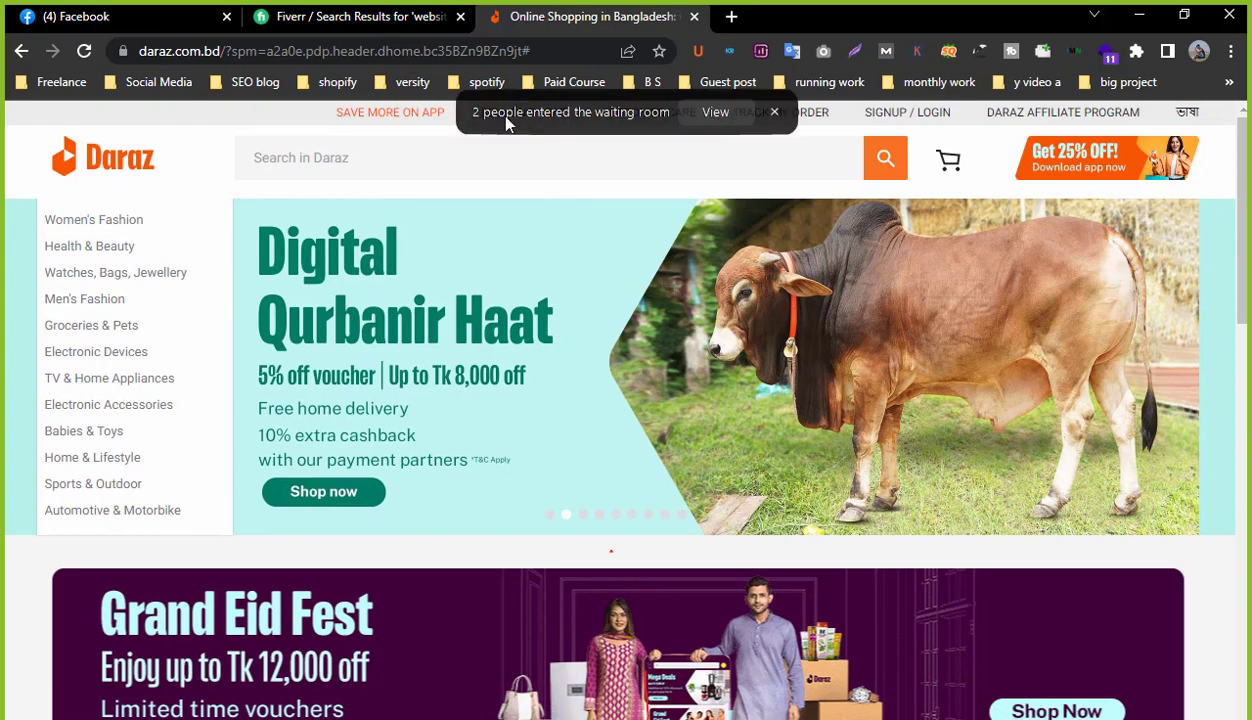
Admit everyone in the Zoom waiting room and minimise the Participants window.
left_click(720, 111)
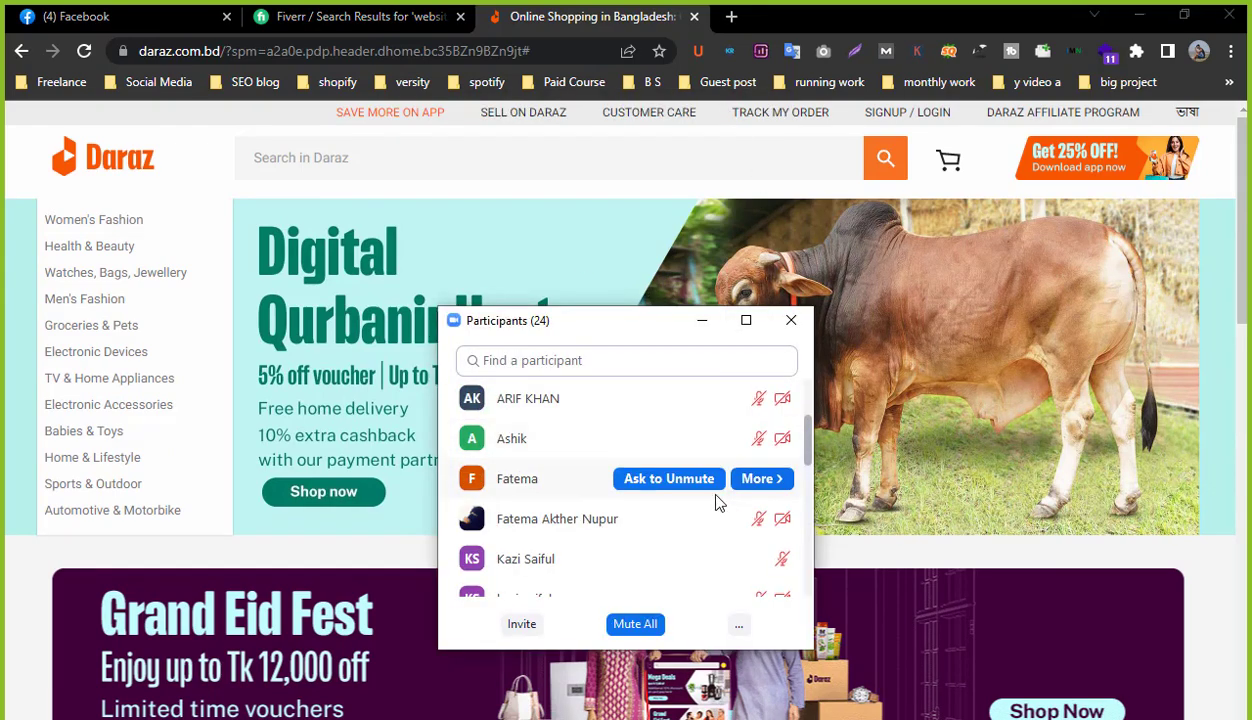
left_click(755, 399)
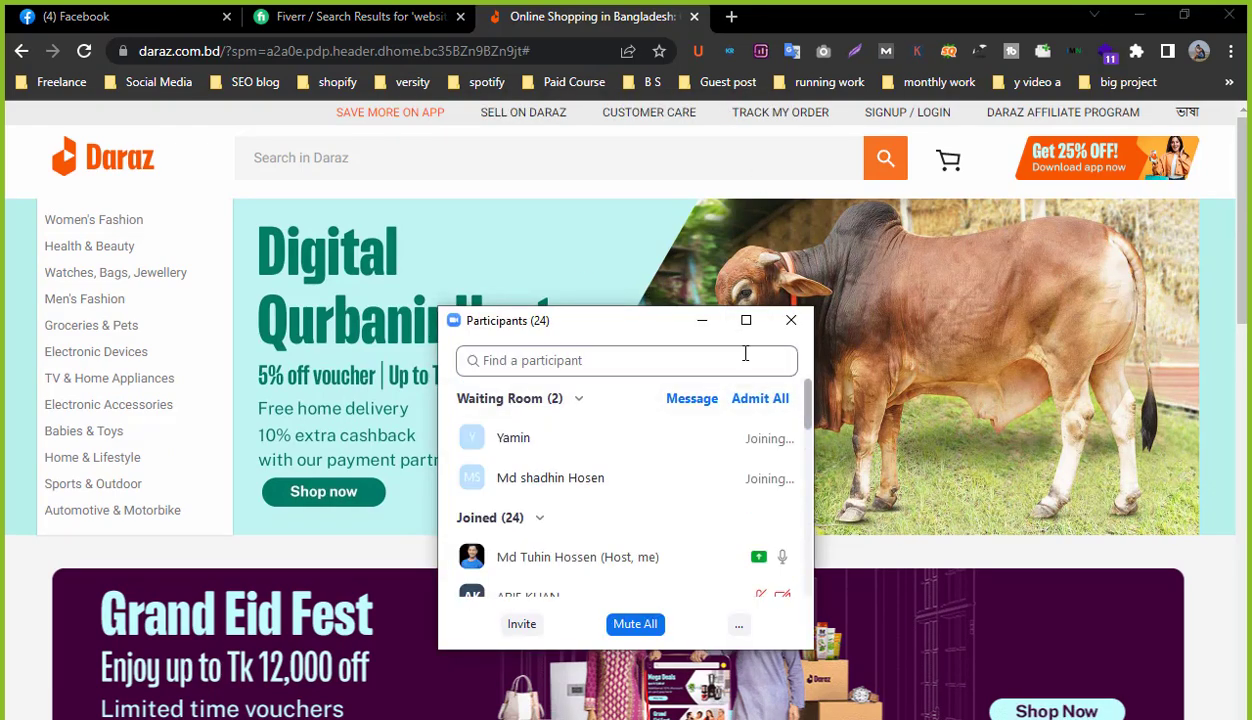
left_click(702, 320)
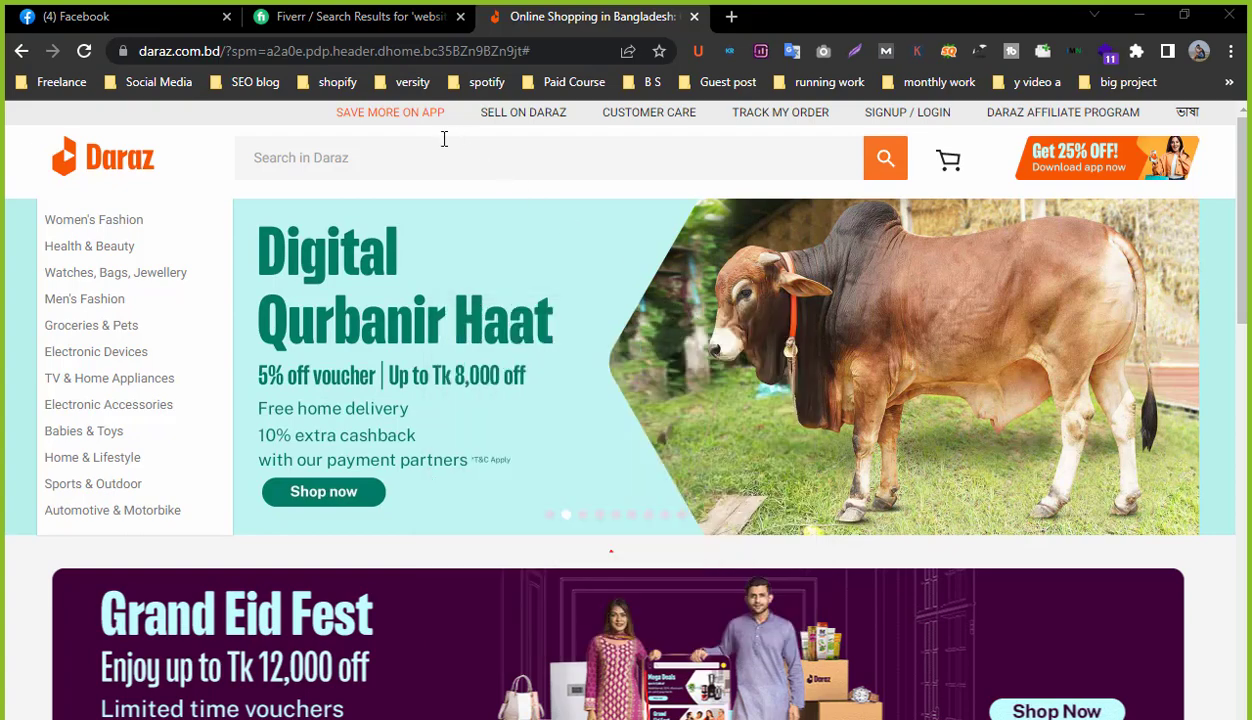
Reload the Daraz home page through its logo and look over its colours and layout.
left_click(121, 168)
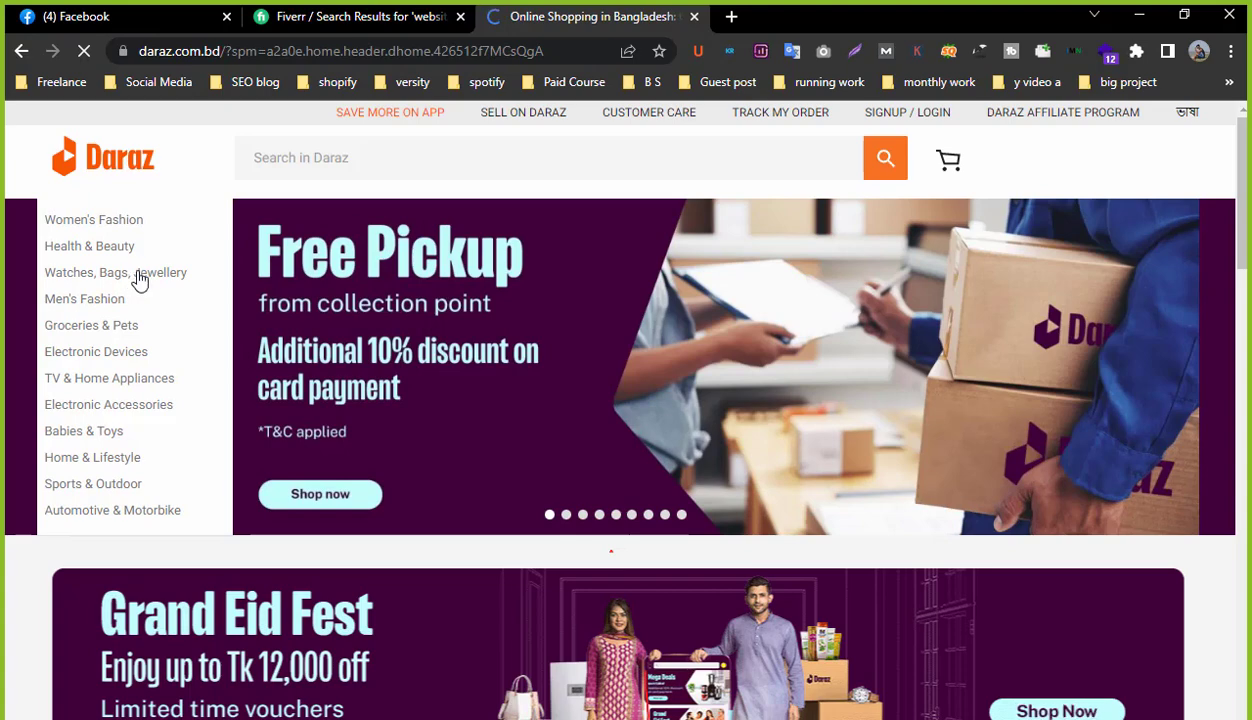
scroll(138, 279, "down", 10)
scroll(256, 358, "down", 10)
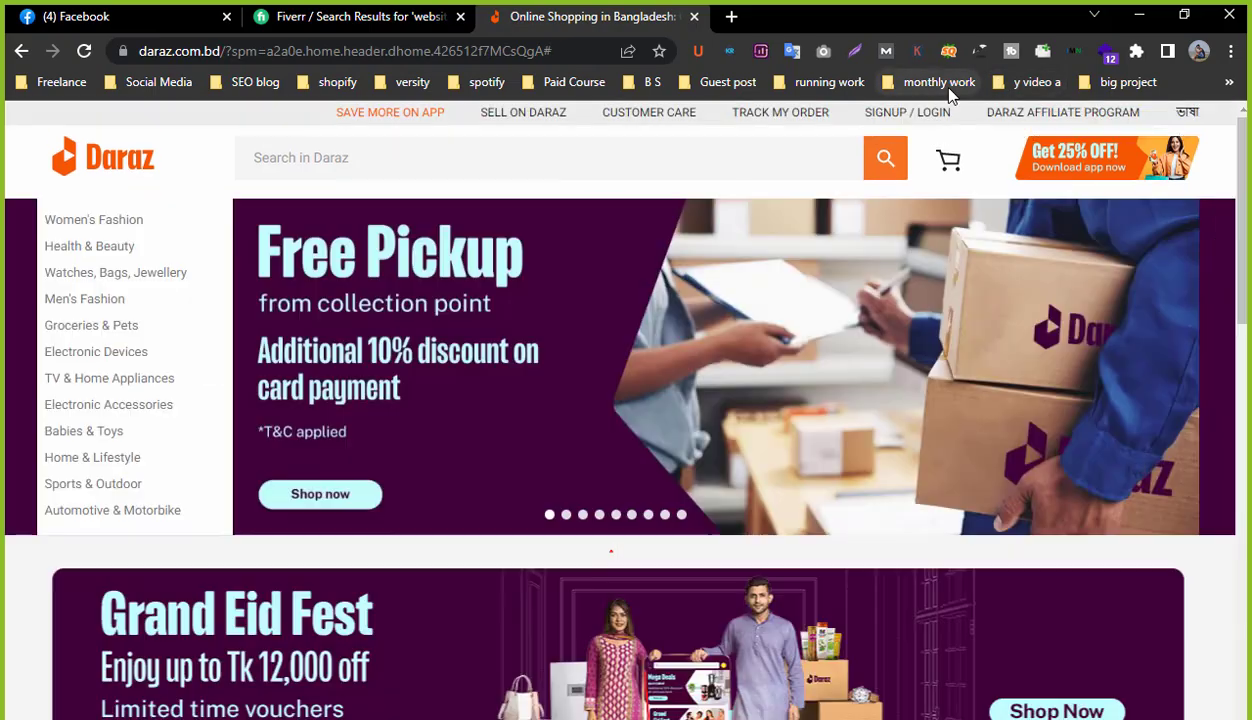
Open the crystalcleaningnow.uk and AllInOne Design Wallpaper bookmarks from the monthly work folder in new tabs, showing the cleaning site.
left_click(951, 90)
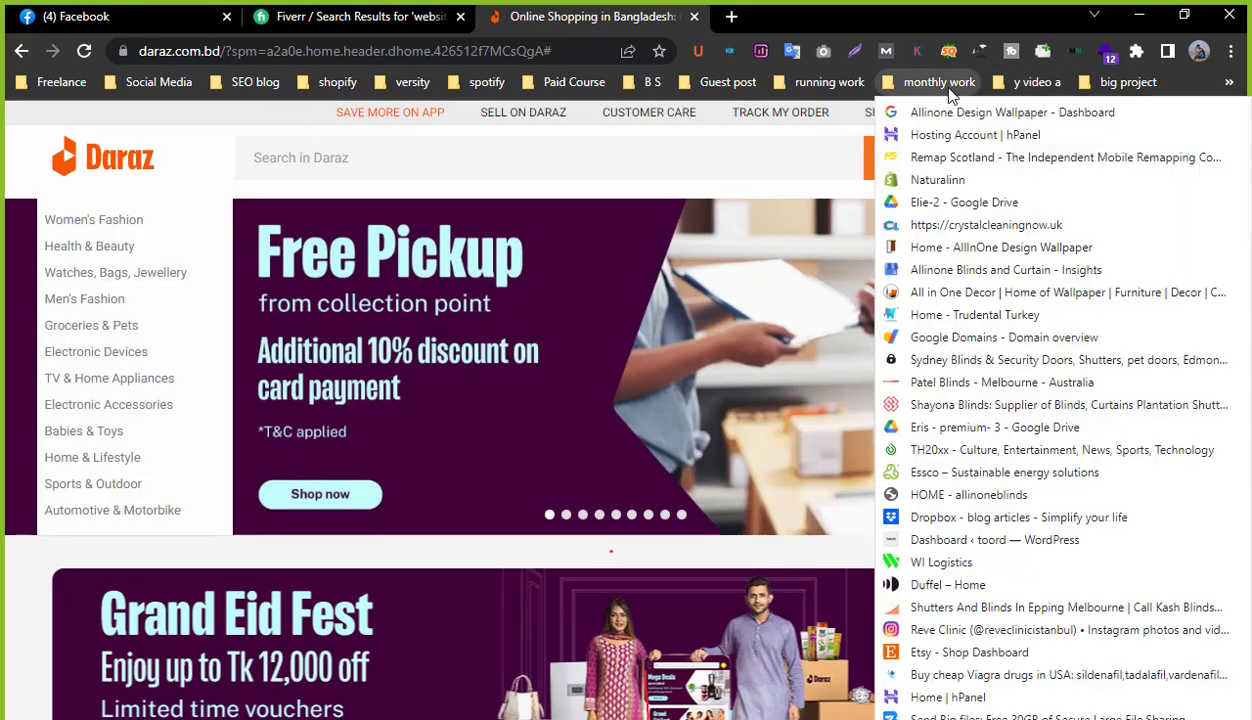
middle_click(933, 228)
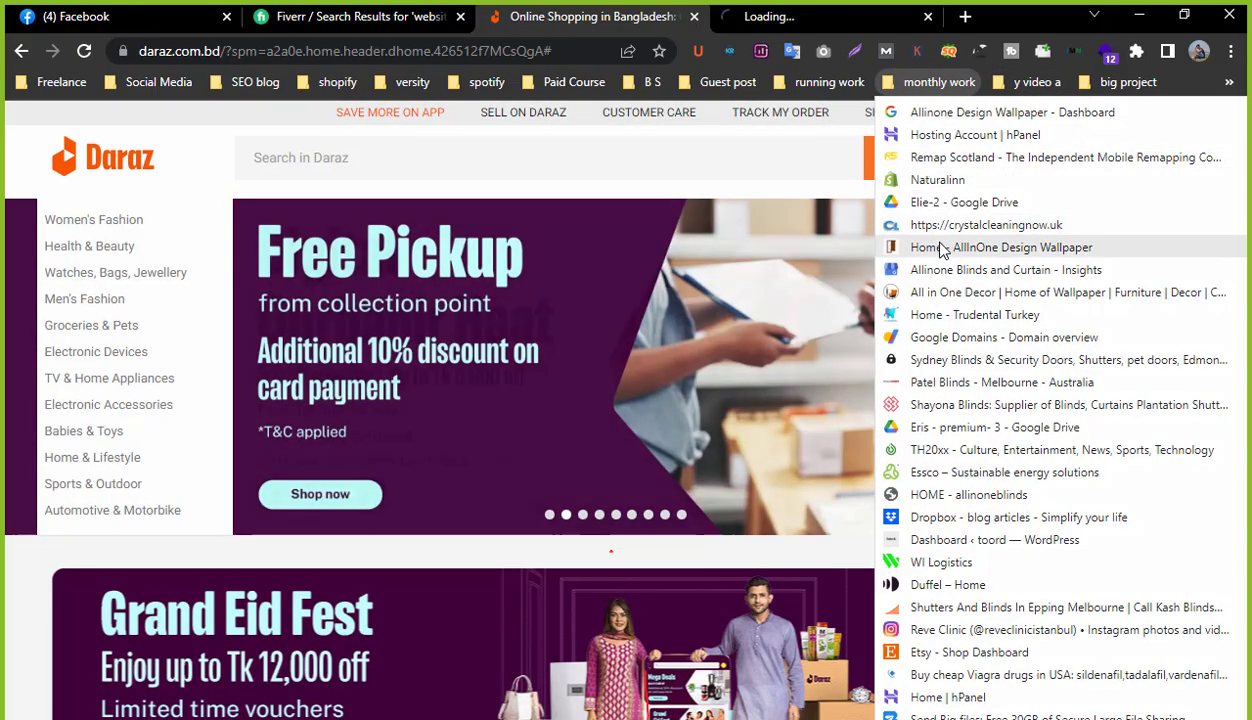
middle_click(942, 247)
left_click(620, 10)
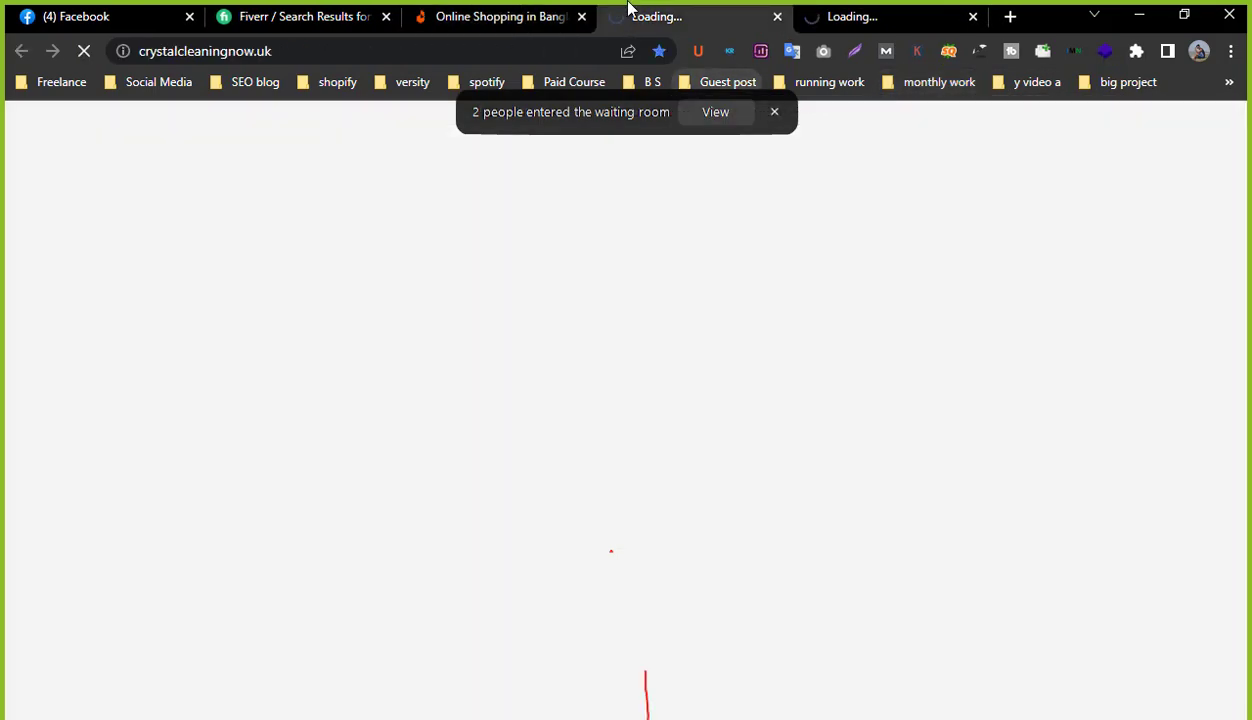
Admit all waiting Zoom participants again, show the allinonewallpaper.com.au page and minimise the Participants window.
left_click(722, 114)
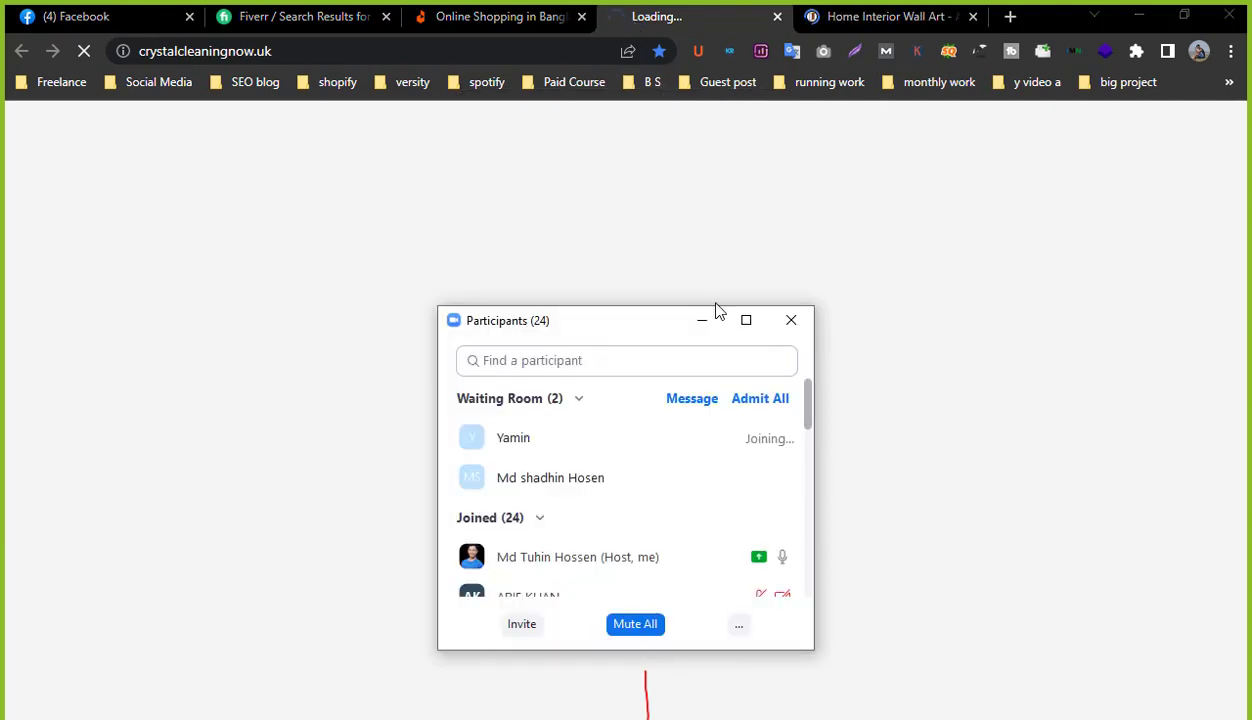
left_click(766, 398)
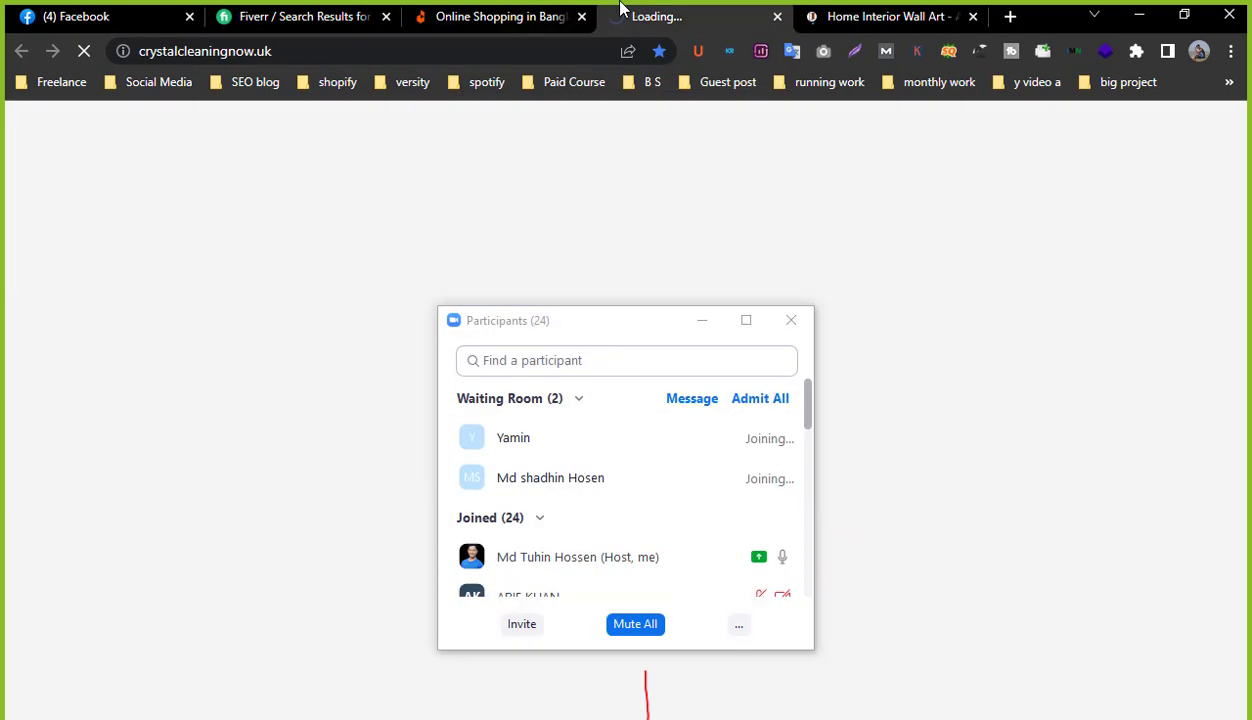
left_click(908, 10)
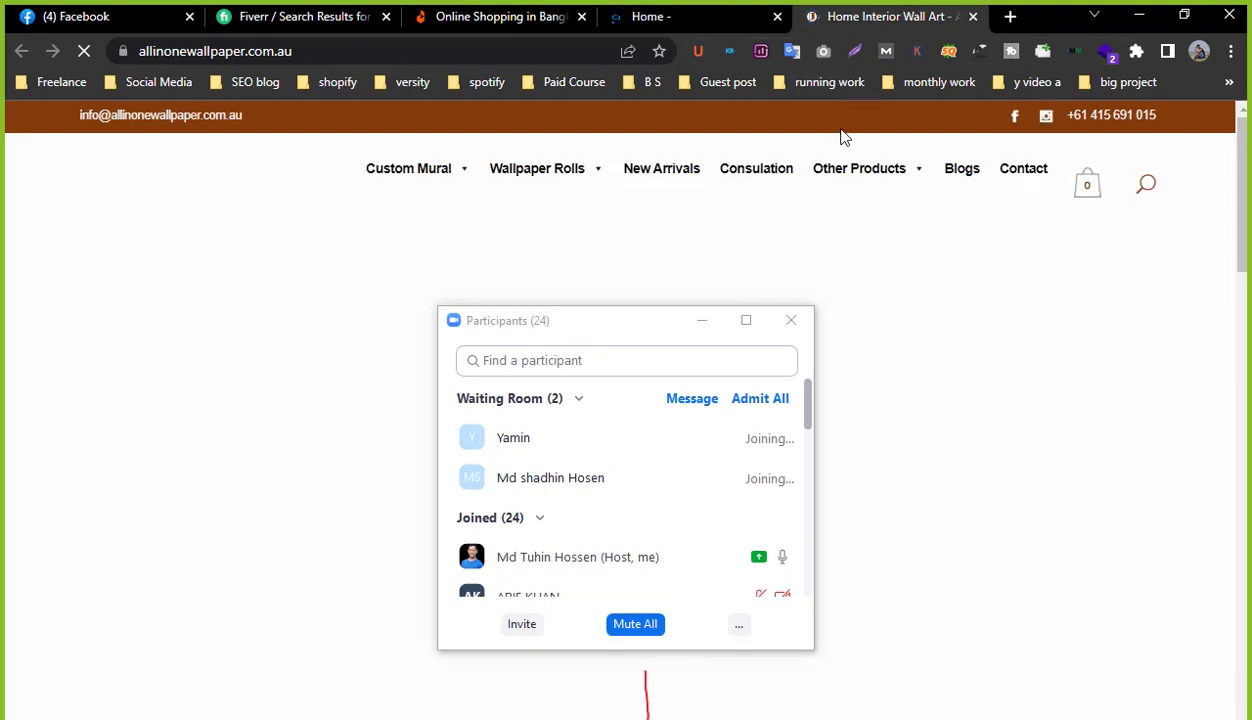
left_click(715, 330)
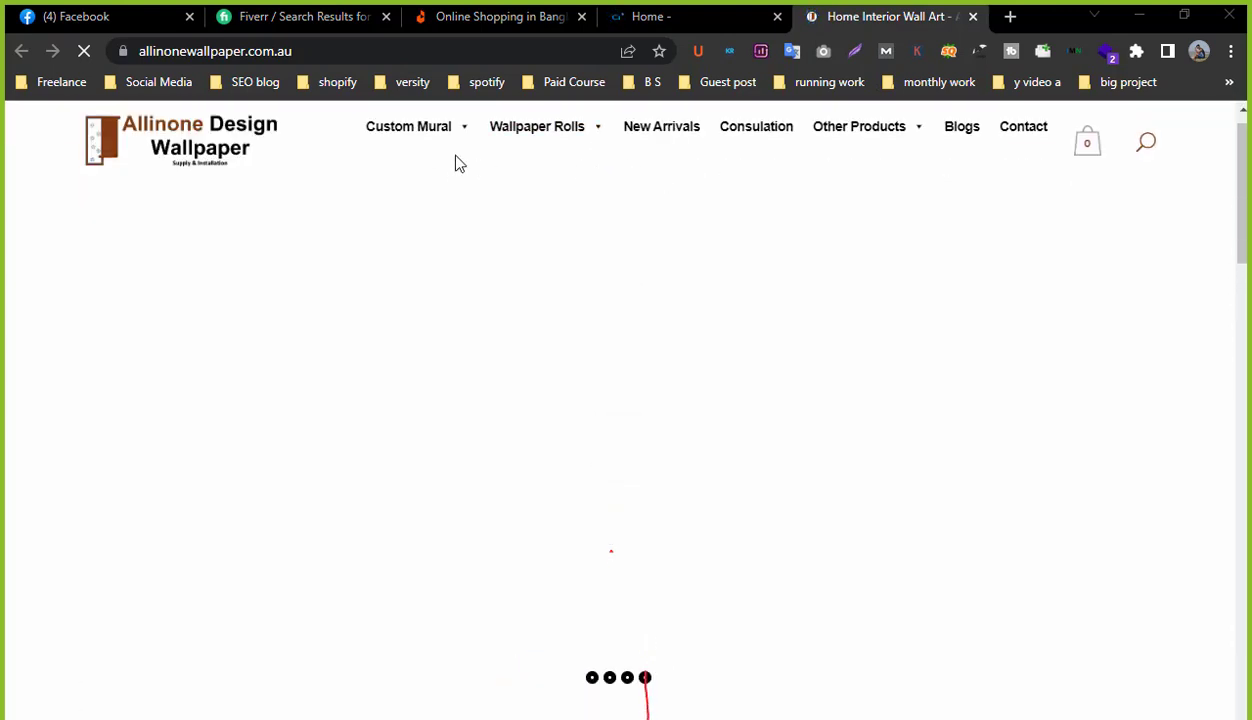
Examine the Allinone Design Wallpaper home page's branding, from the logo and banner through Collections to the customer reviews and contact section.
mouse_move(570, 158)
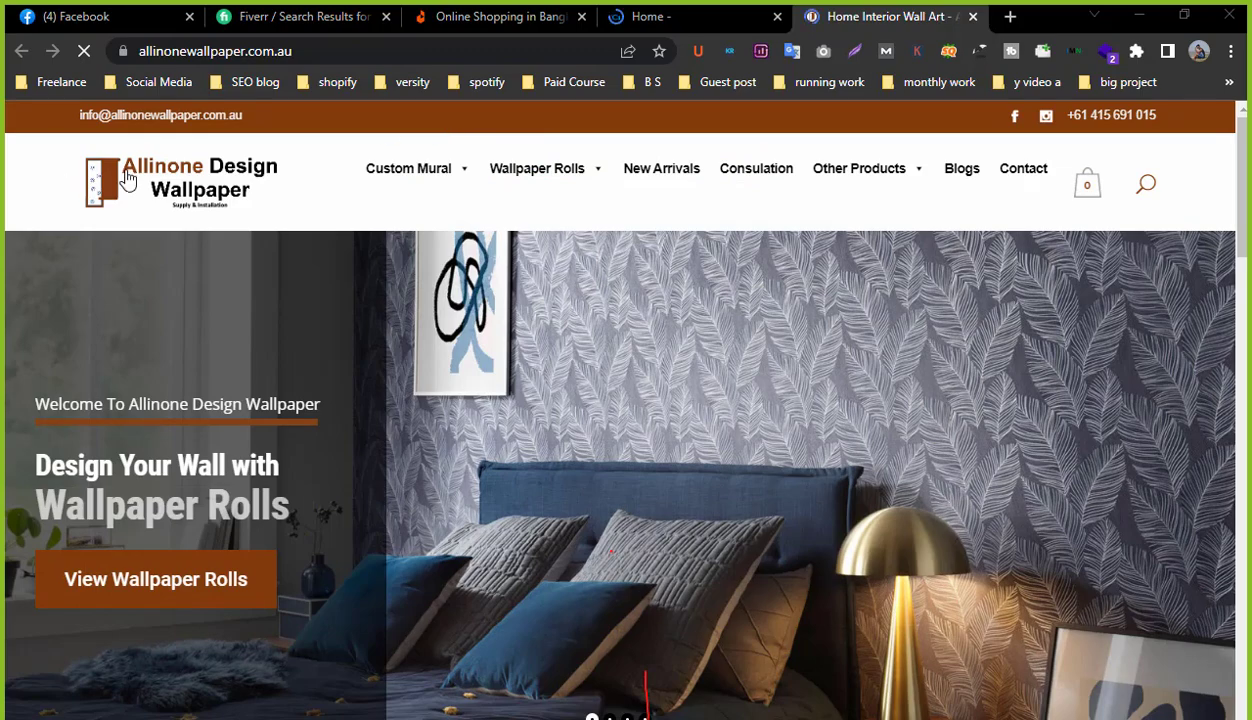
scroll(172, 580, "down", 2)
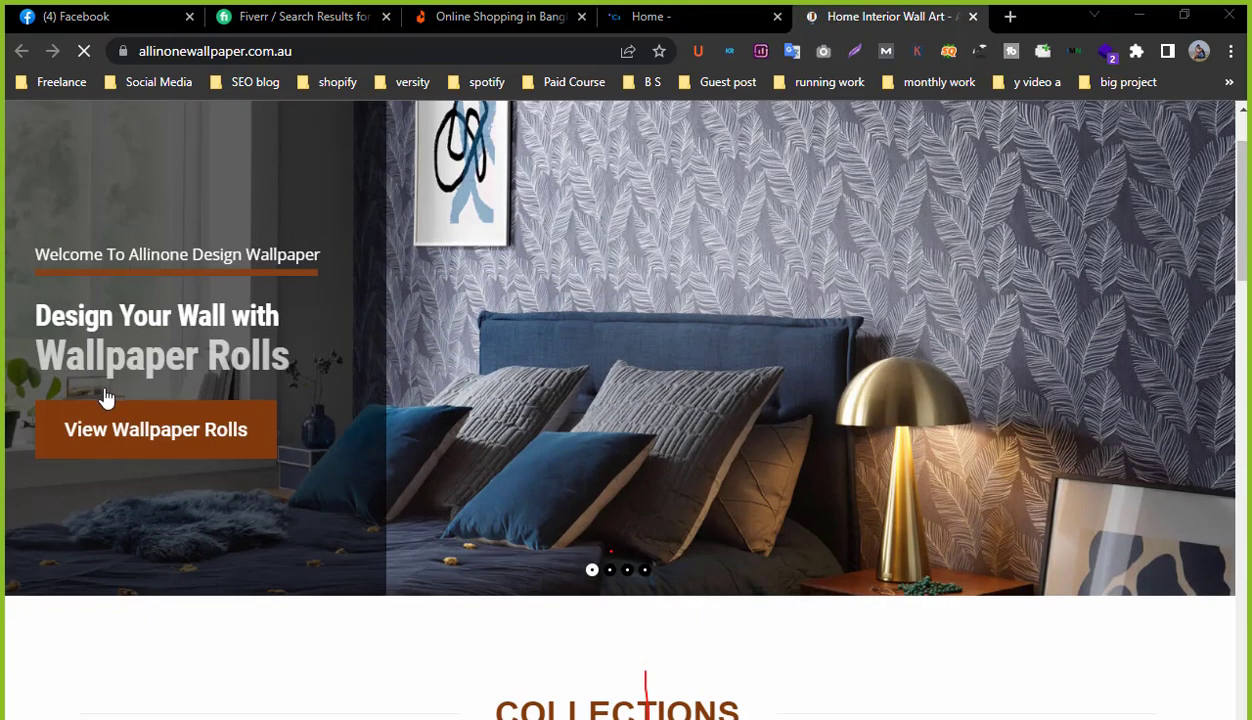
scroll(629, 413, "down", 3)
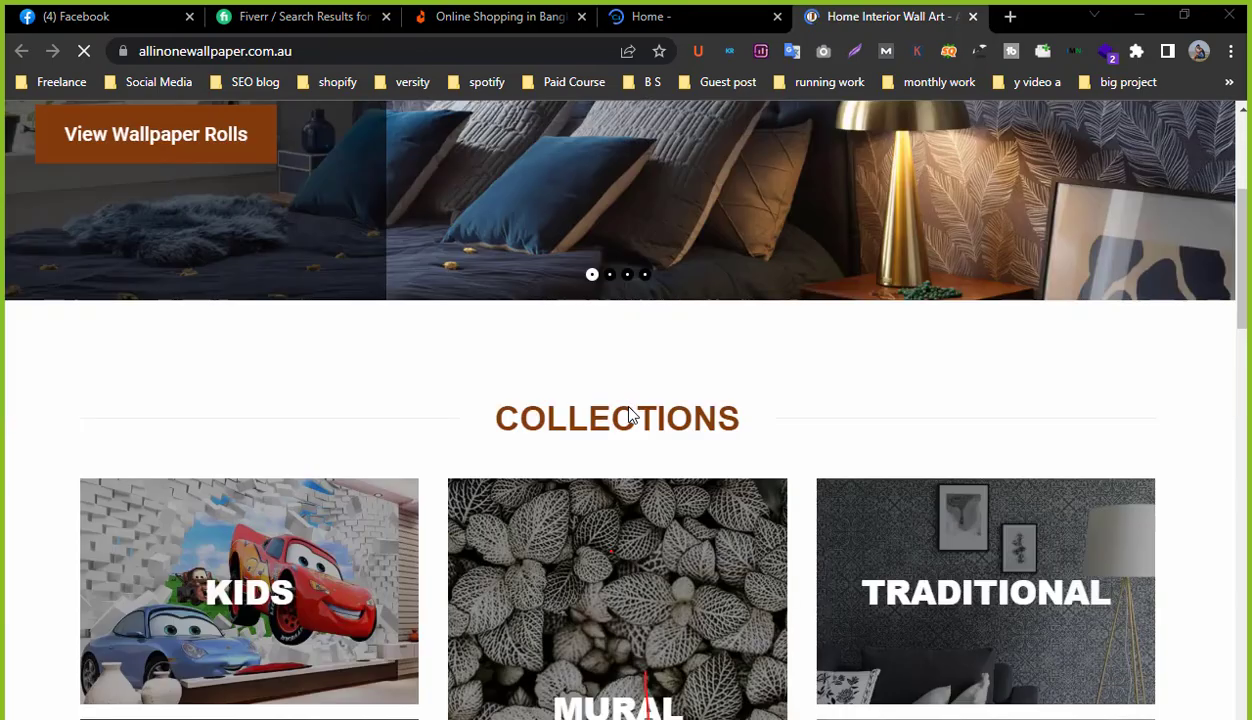
scroll(640, 357, "down", 1)
scroll(794, 413, "down", 15)
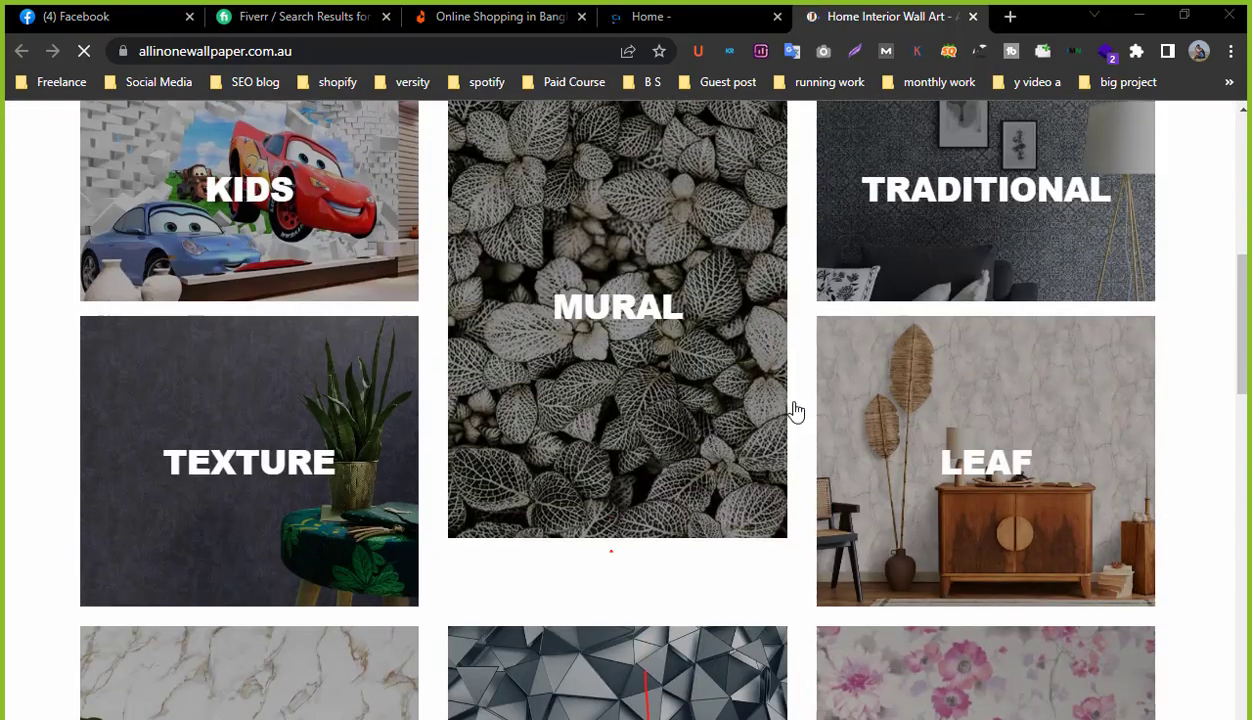
scroll(735, 465, "up", 2)
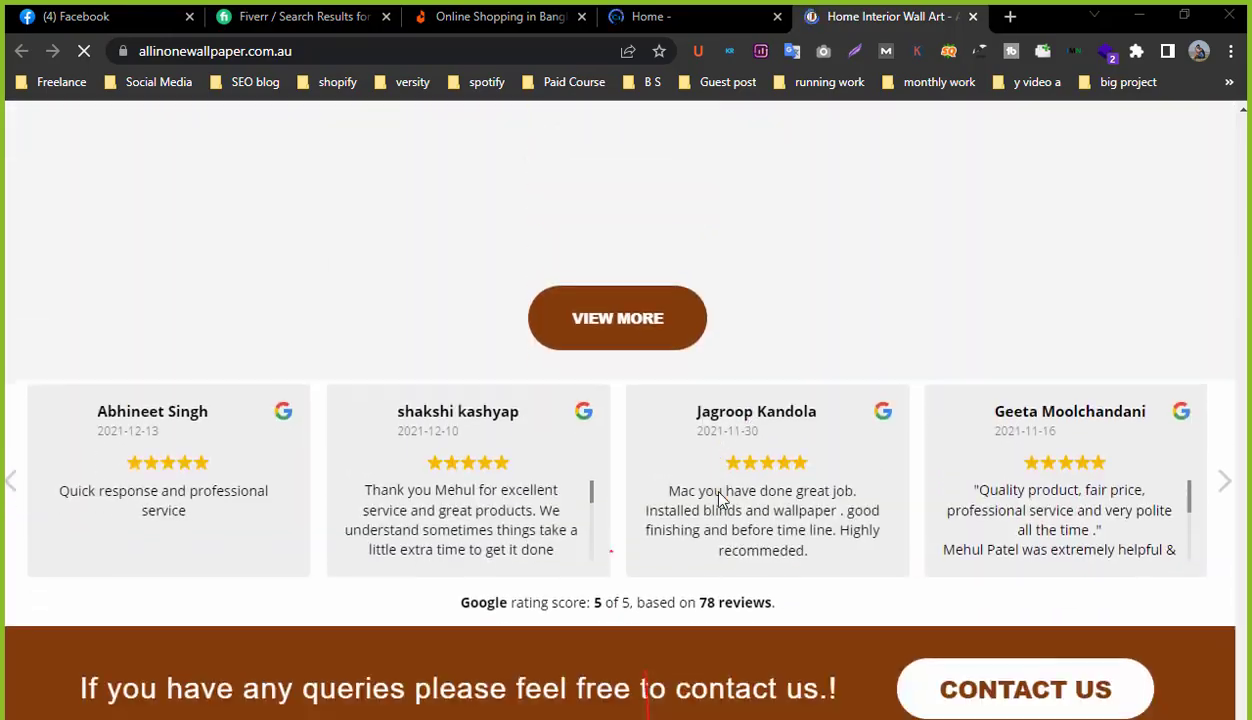
scroll(712, 515, "down", 5)
scroll(700, 510, "up", 7)
scroll(698, 498, "up", 15)
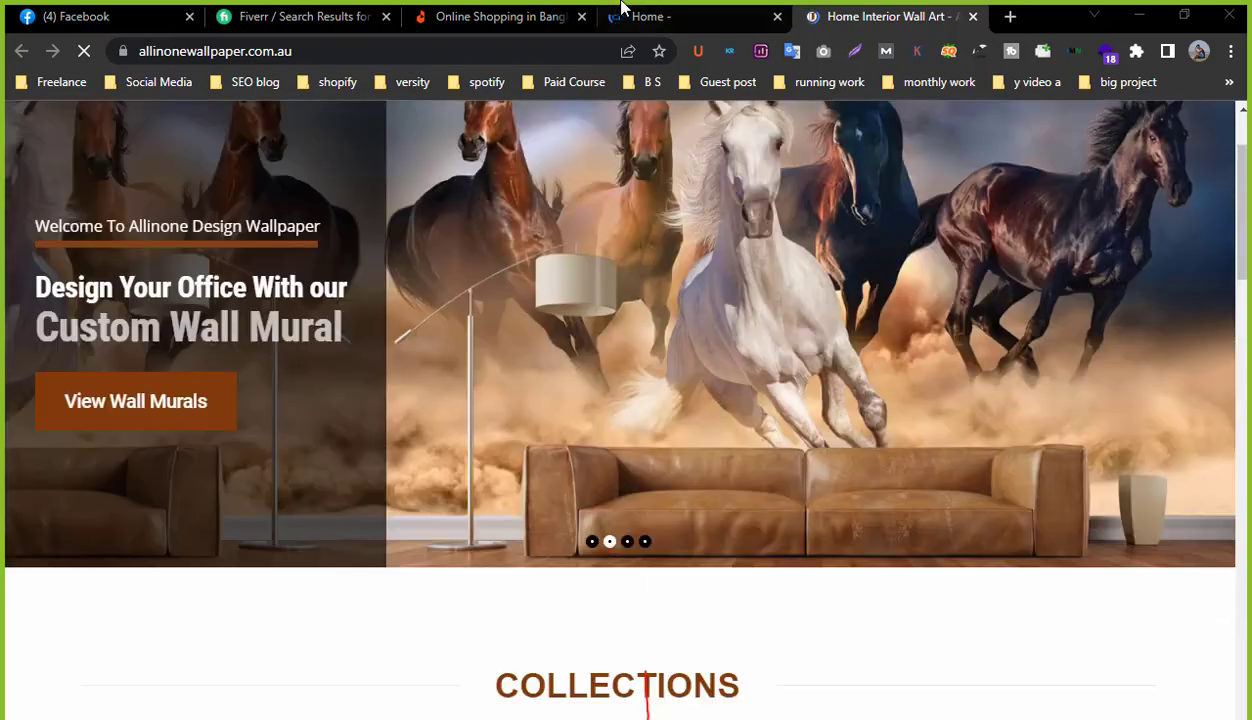
Check the crystalcleaningnow.uk page and return to the Daraz home page.
left_click(640, 16)
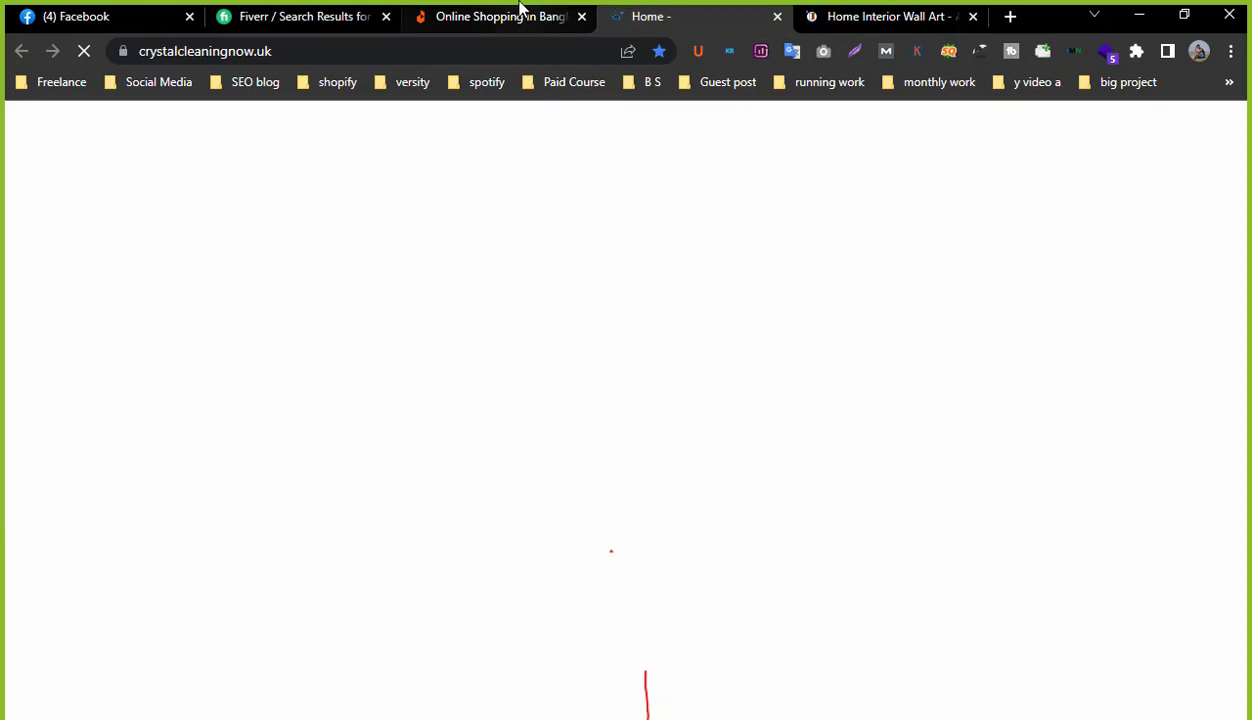
left_click(515, 14)
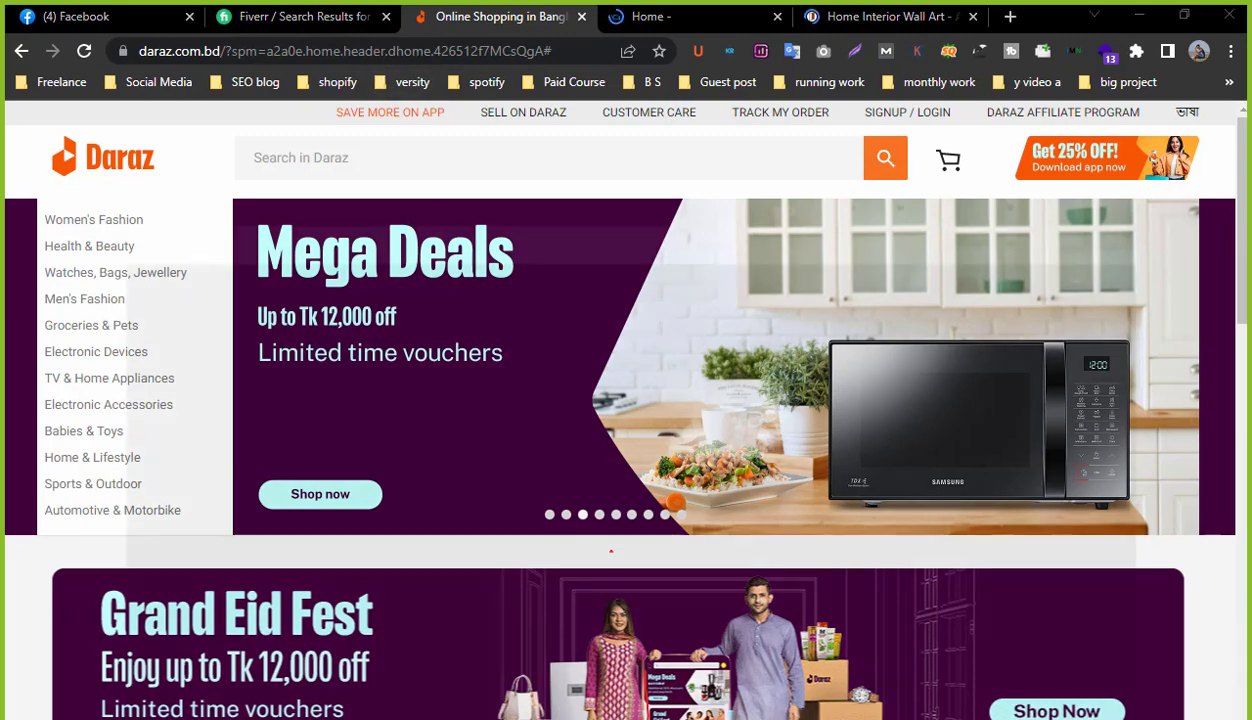
Switch to the Excel audit report, highlight the Branding item's Color finding, and return to the browser.
key("alt+Tab")
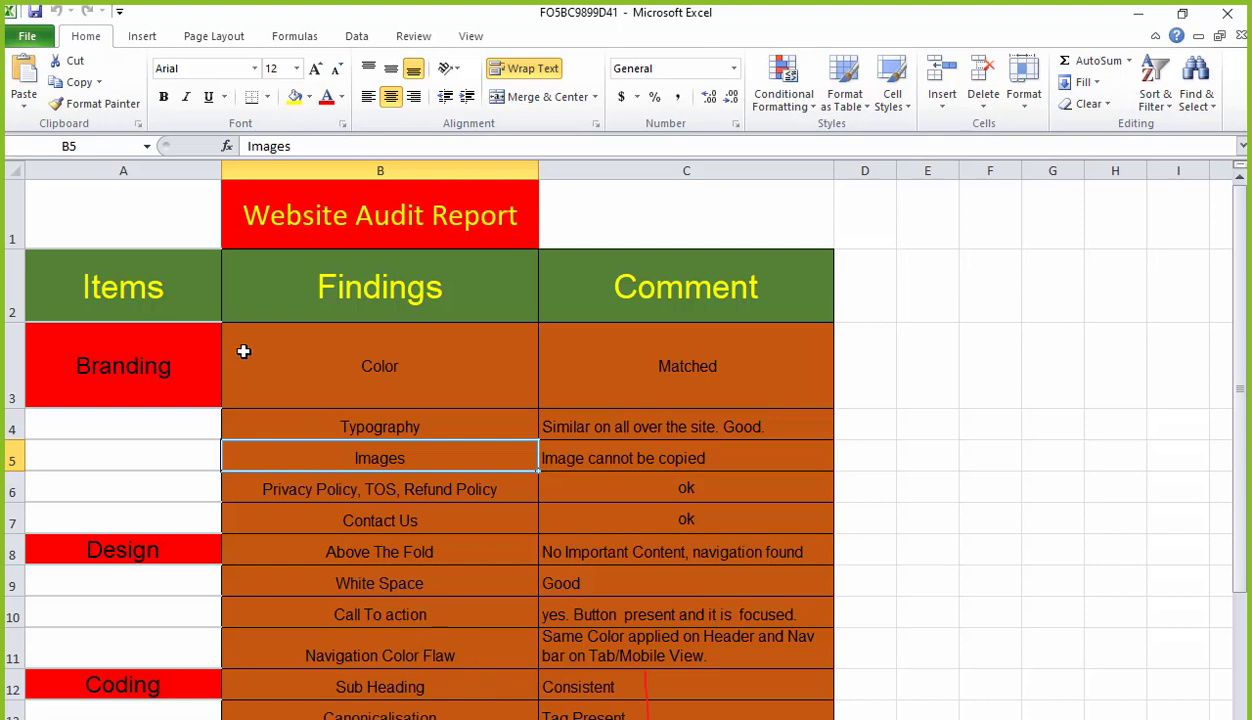
left_click(206, 361)
left_click(368, 360)
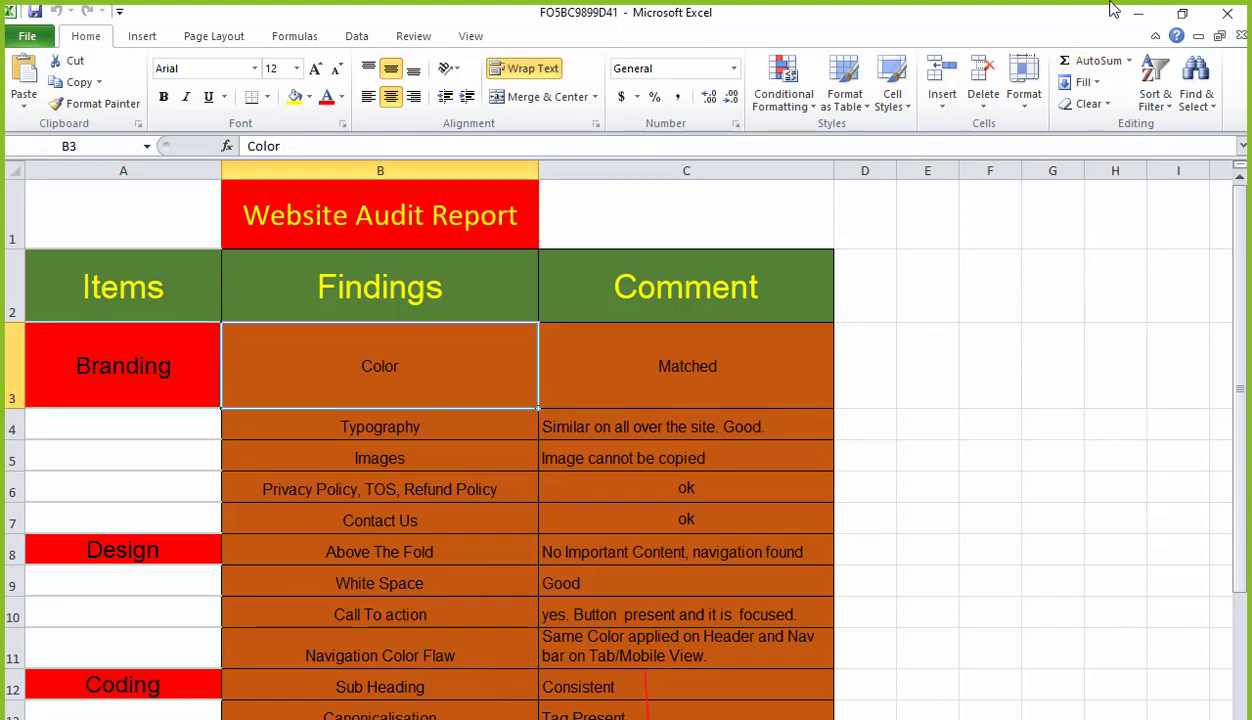
left_click(1136, 19)
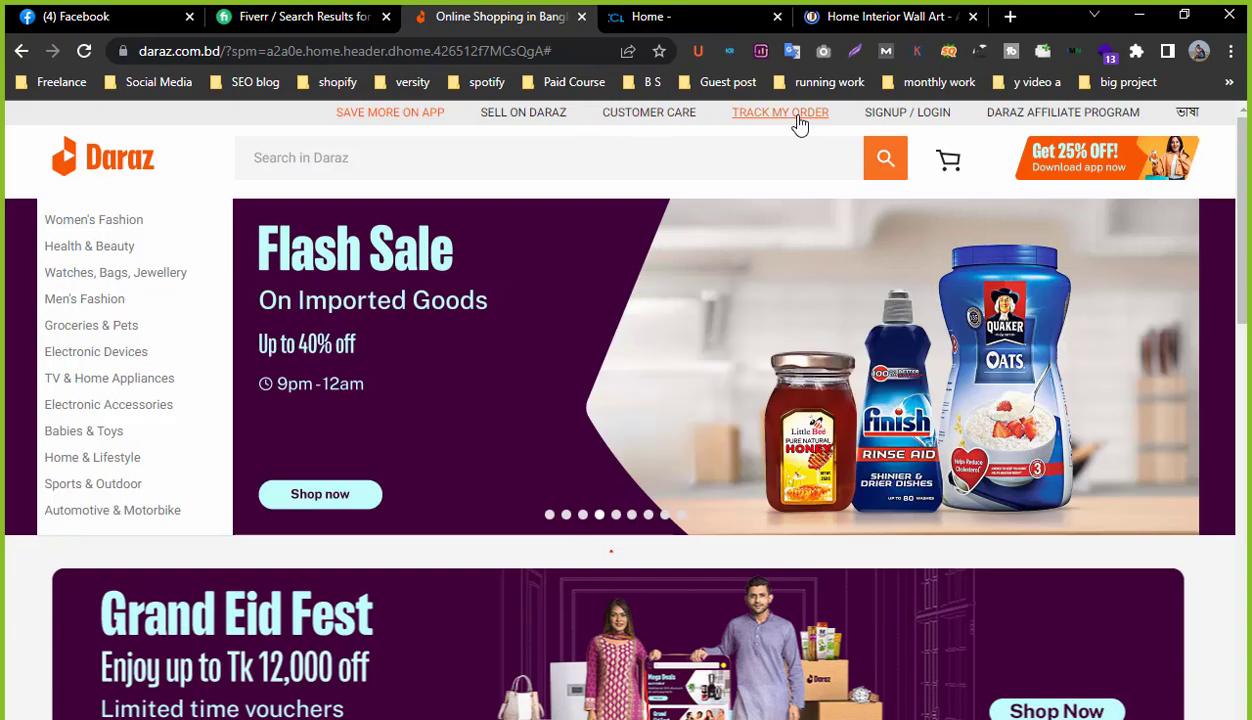
Examine the brand colours on the Daraz home page from the main banner to the FlashSale section.
scroll(679, 271, "down", 2)
scroll(155, 557, "down", 3)
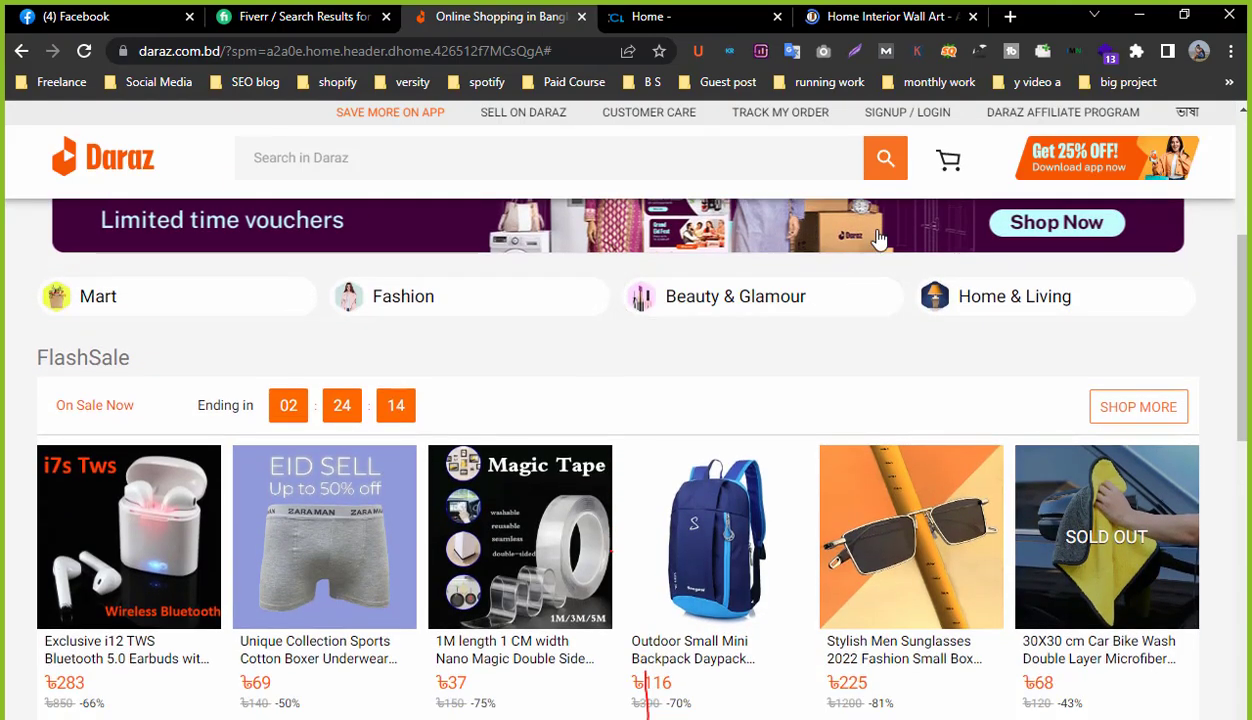
scroll(179, 246, "up", 1)
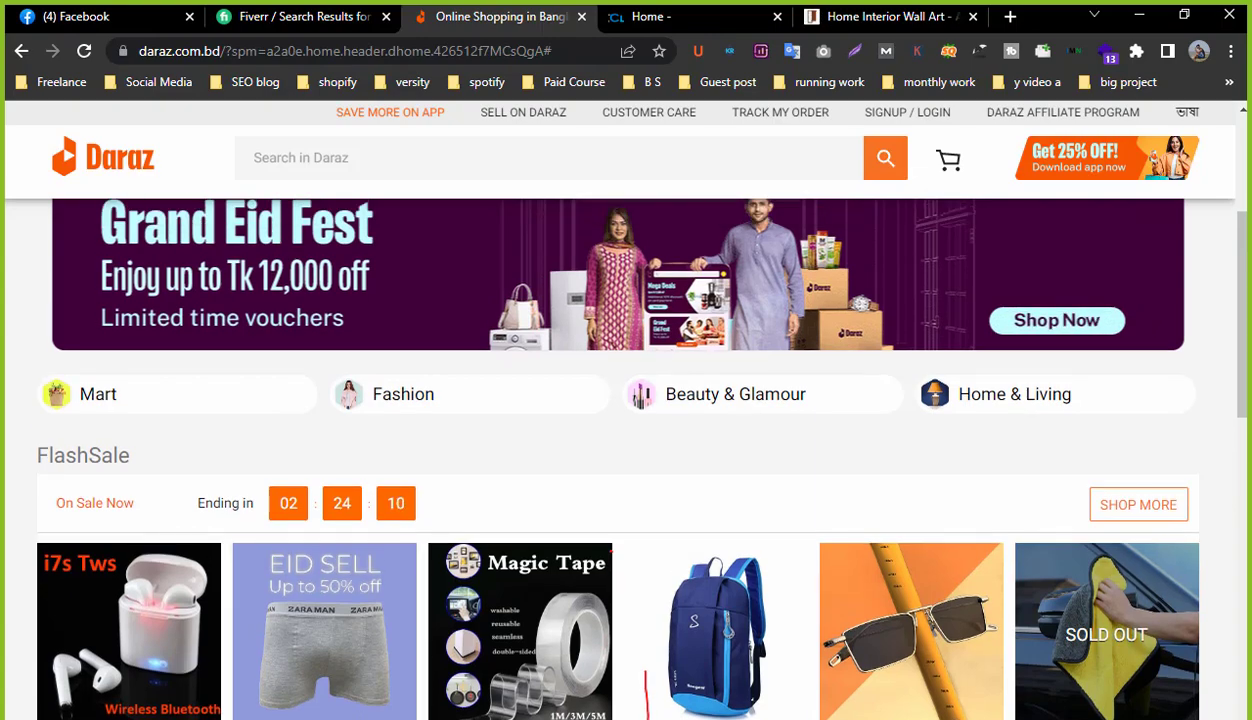
Switch to the Excel audit report and highlight the Color finding, its comment and the Branding item in row 3.
key("alt+Tab")
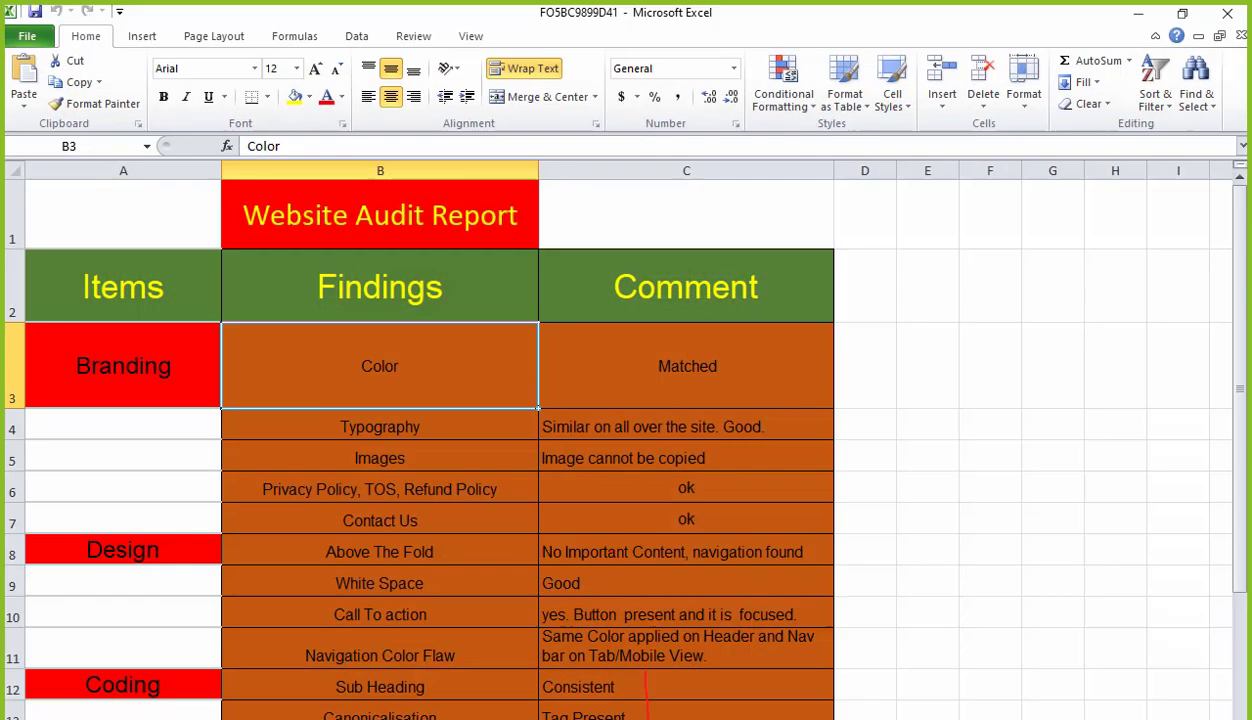
left_click(651, 349)
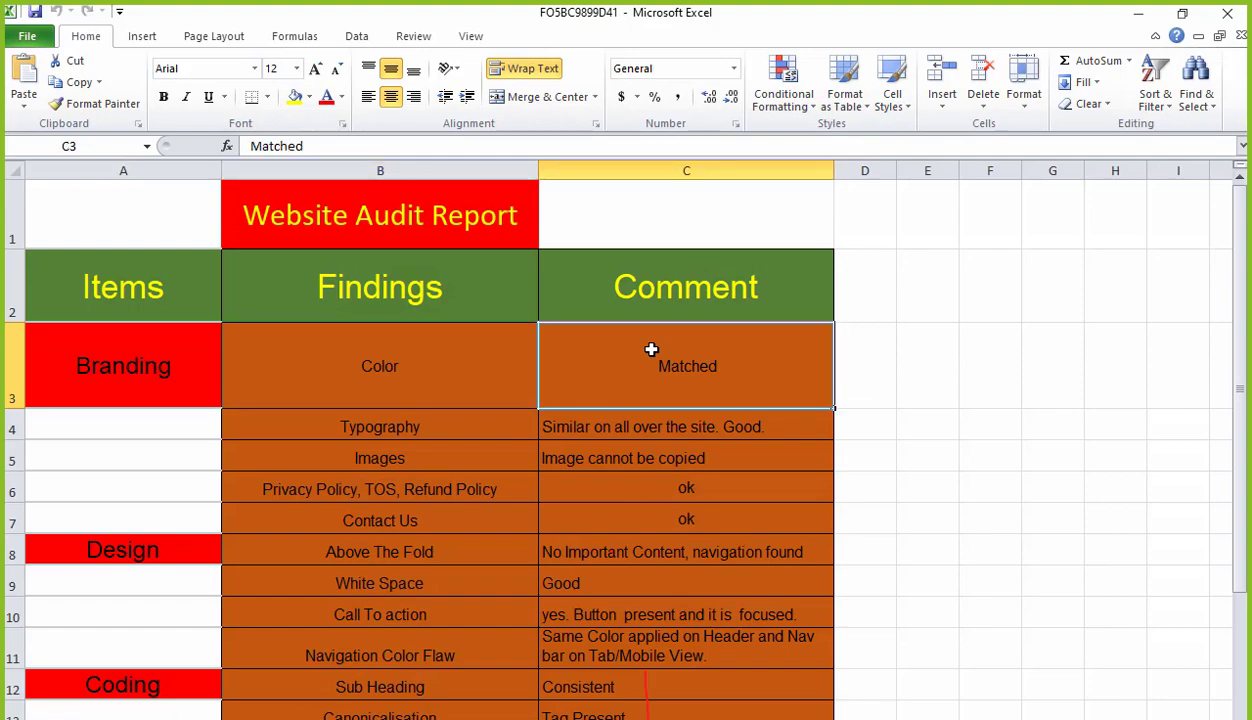
left_click(408, 372)
left_click(605, 344)
left_click(133, 378)
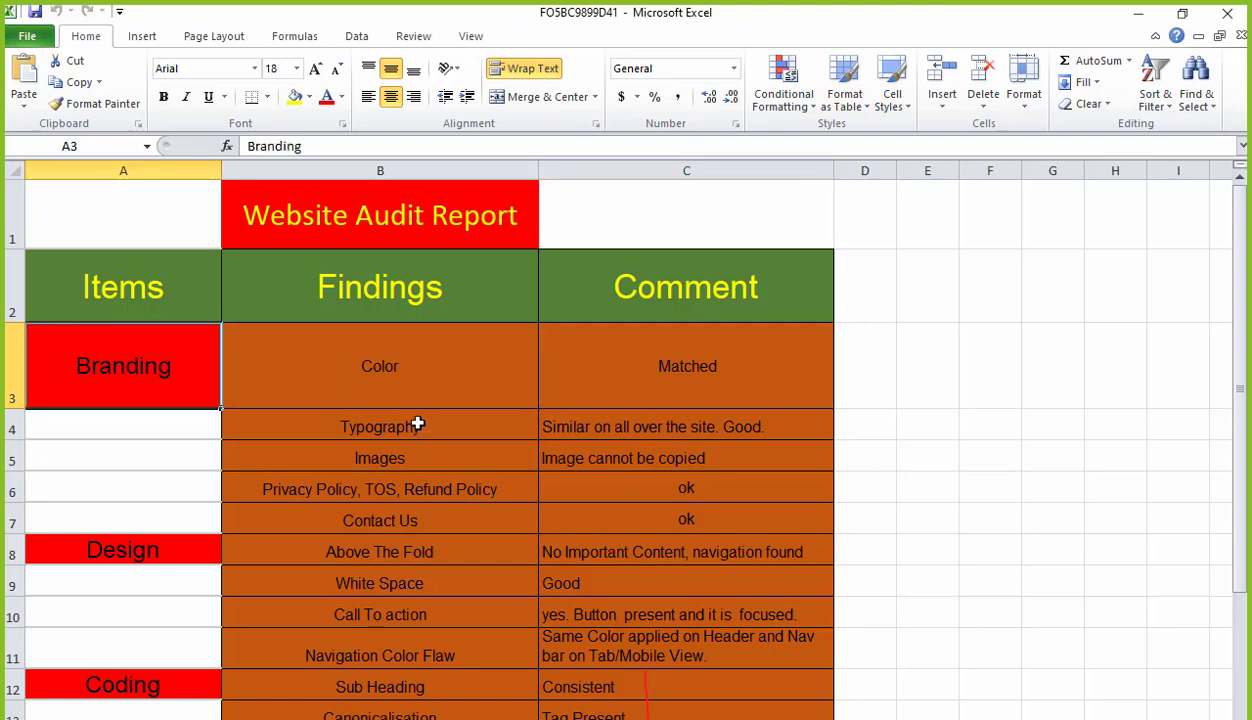
Copy the Typography finding from cell B4 and search Google for it in a new browser tab.
left_click(418, 424)
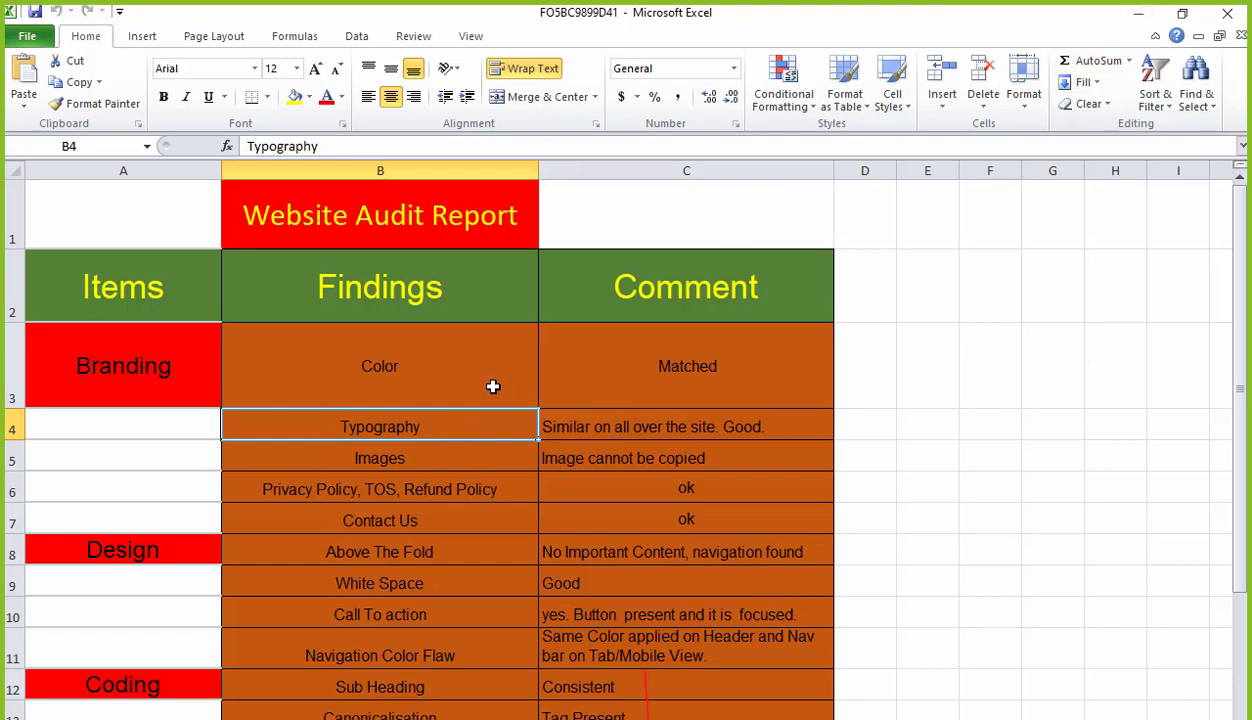
key("ctrl+c")
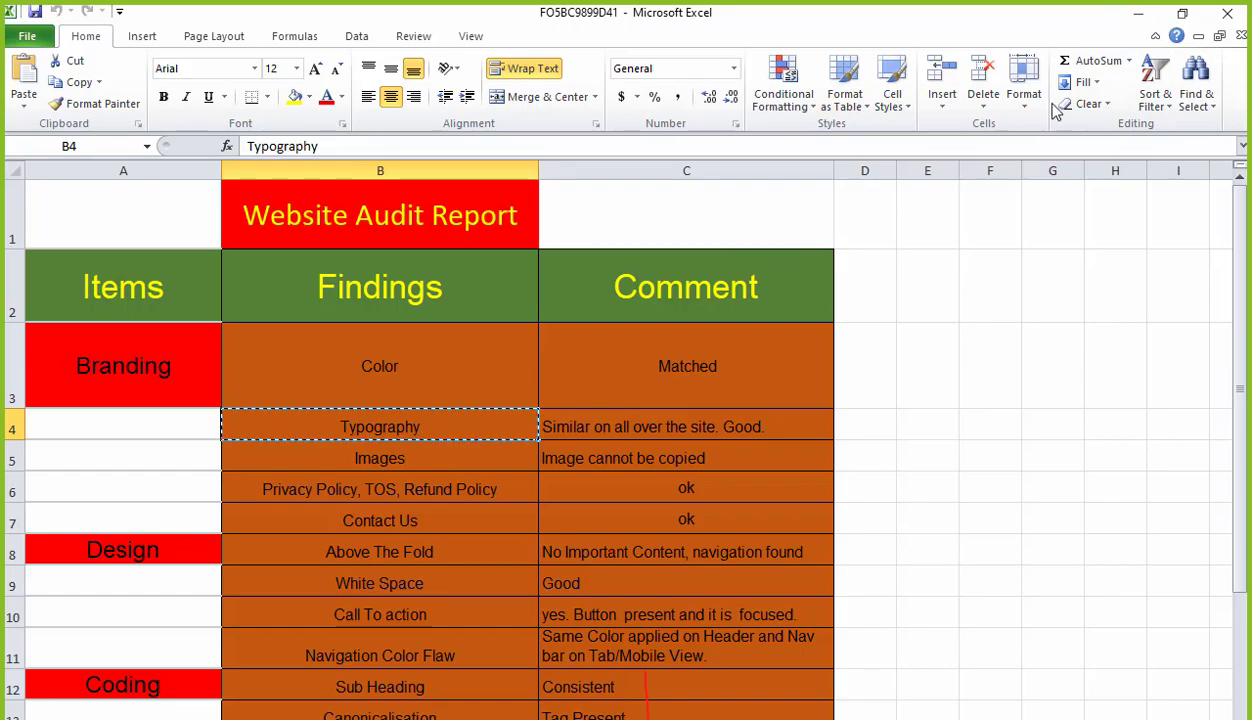
left_click(1138, 13)
left_click(1008, 17)
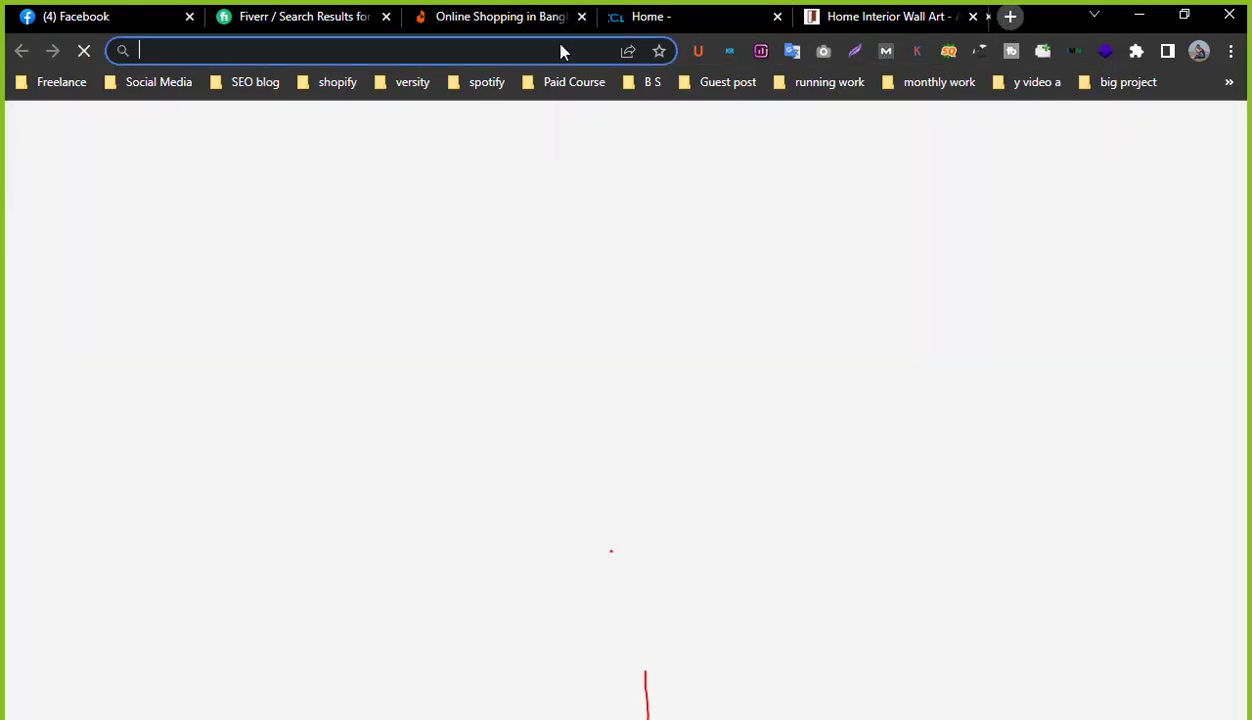
key("ctrl+v")
key("Return")
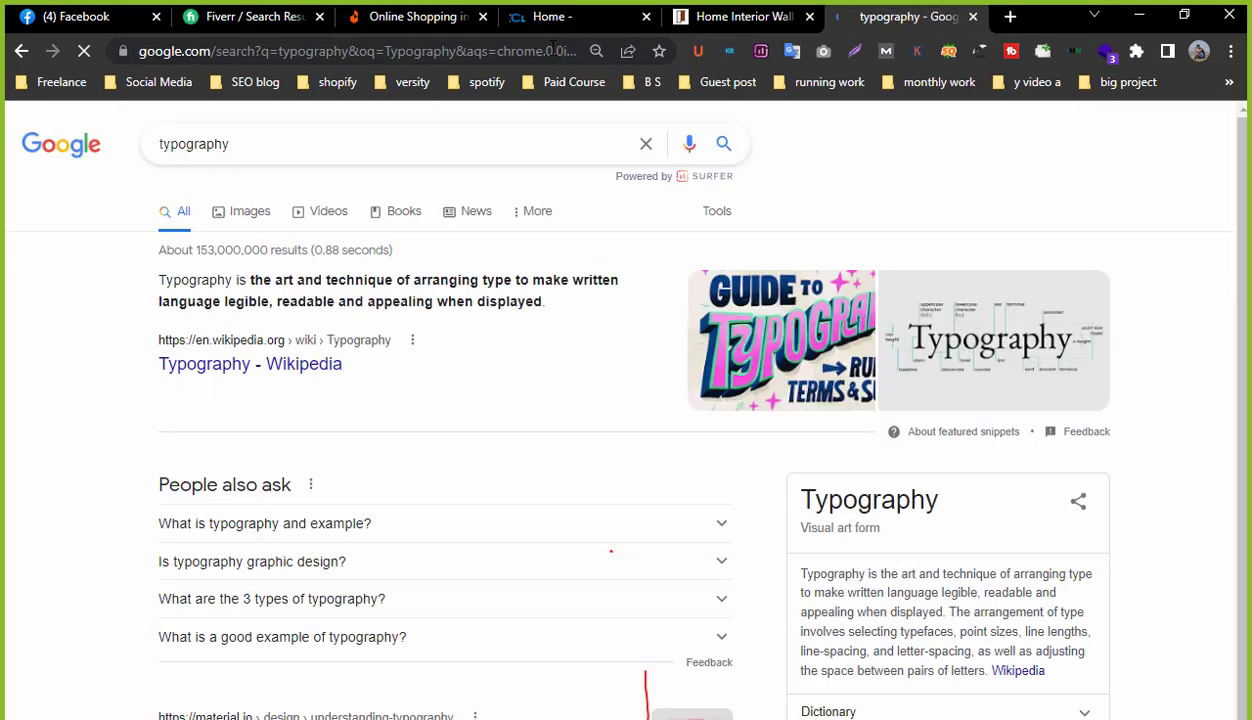
Look through the Google results for the definition of typography and close the search tab.
scroll(330, 330, "down", 4)
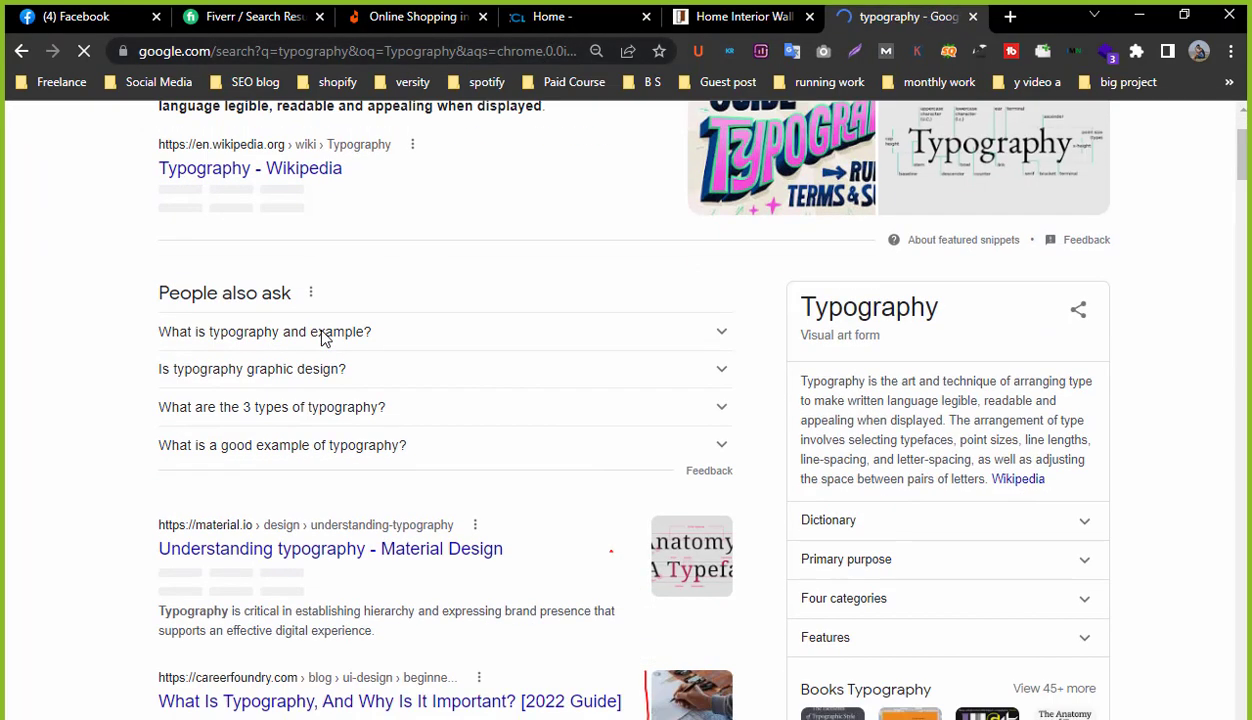
scroll(358, 332, "down", 1)
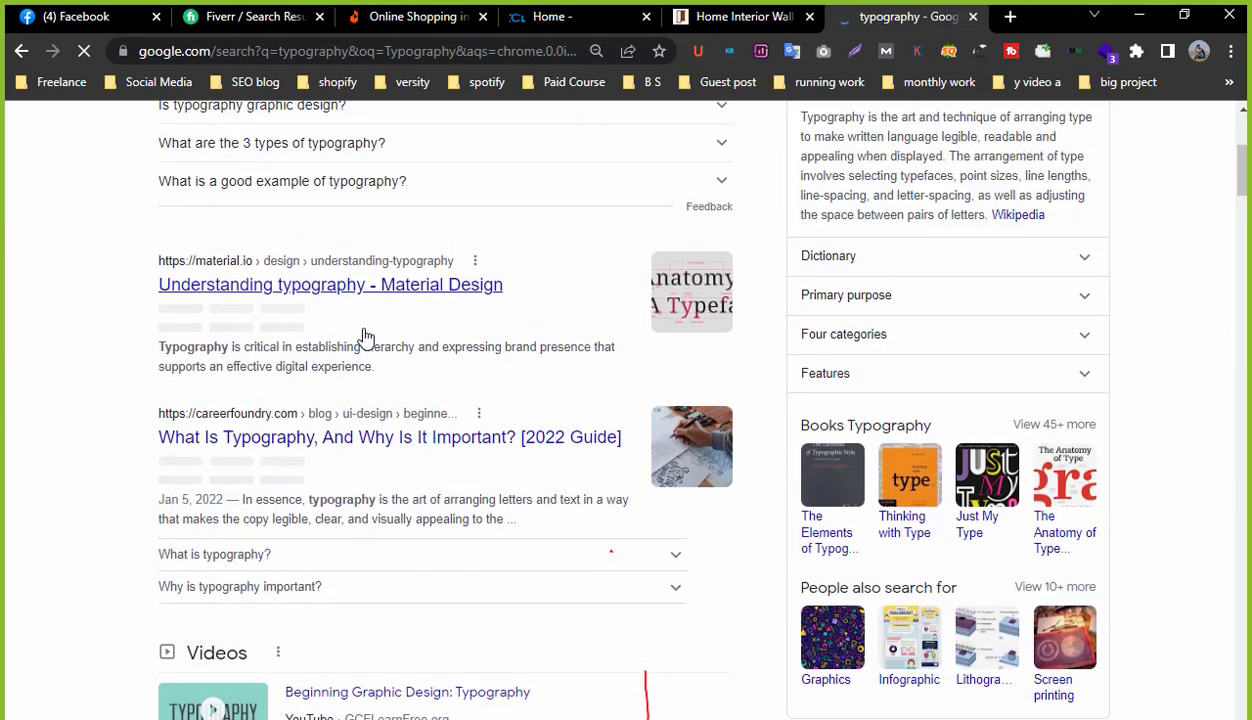
scroll(358, 335, "up", 5)
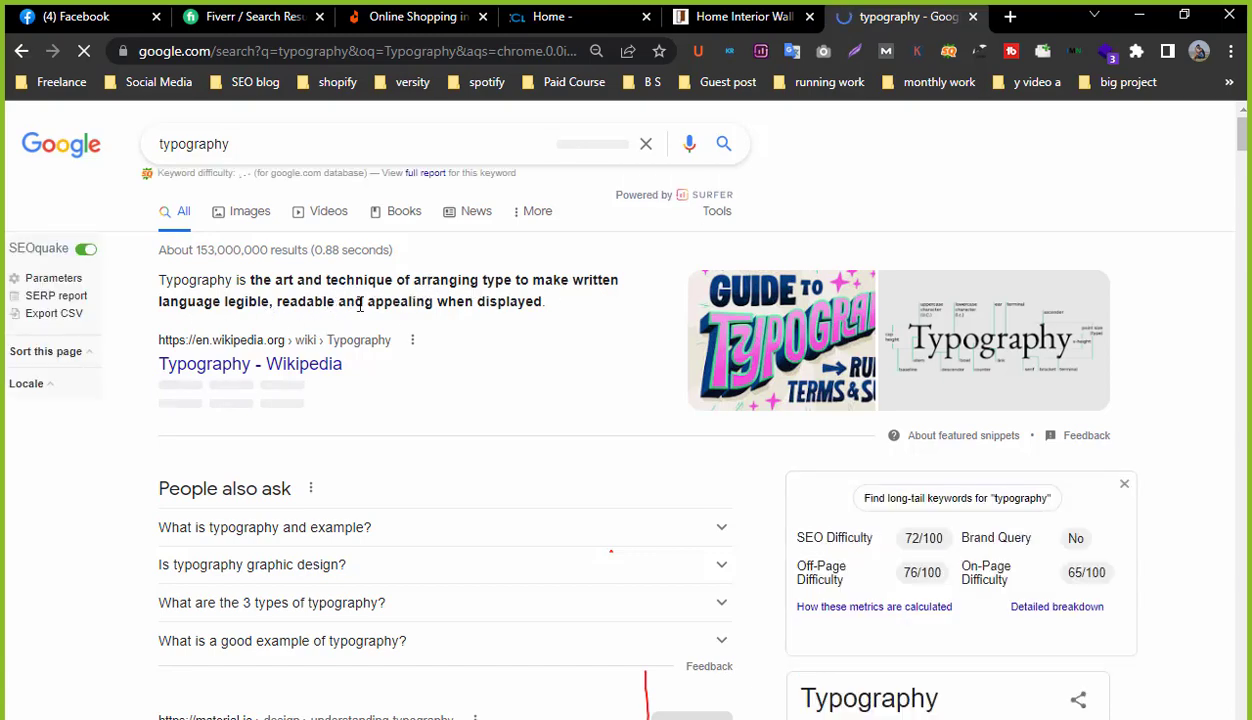
left_click(973, 17)
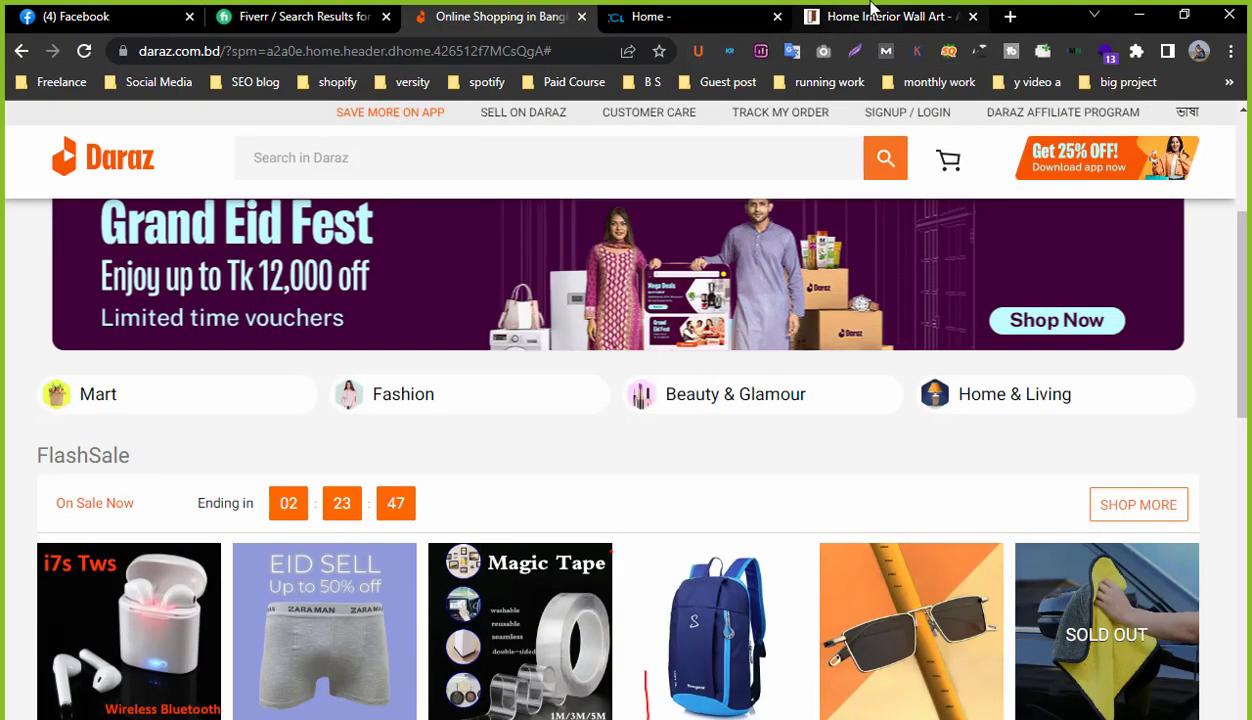
Examine the typography on the Allinone Design Wallpaper home page, from the header navigation through Collections to Popular Wallpapers.
left_click(872, 12)
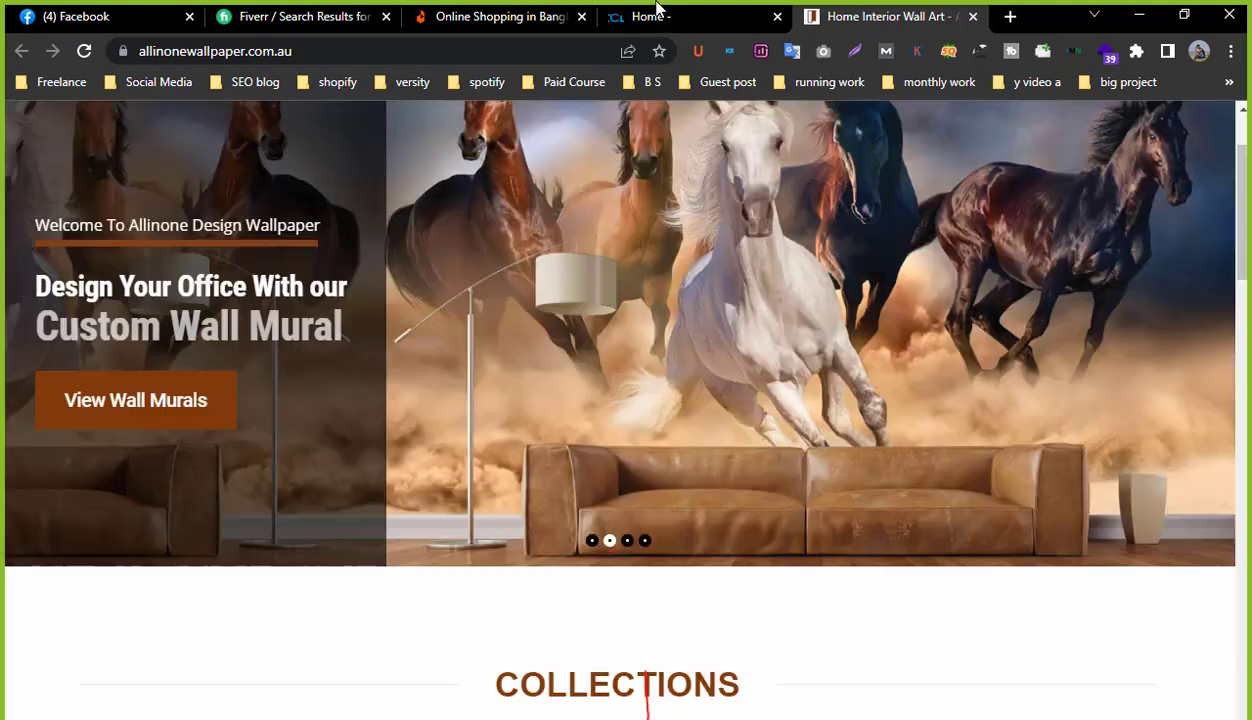
scroll(260, 497, "down", 3)
scroll(260, 497, "down", 1)
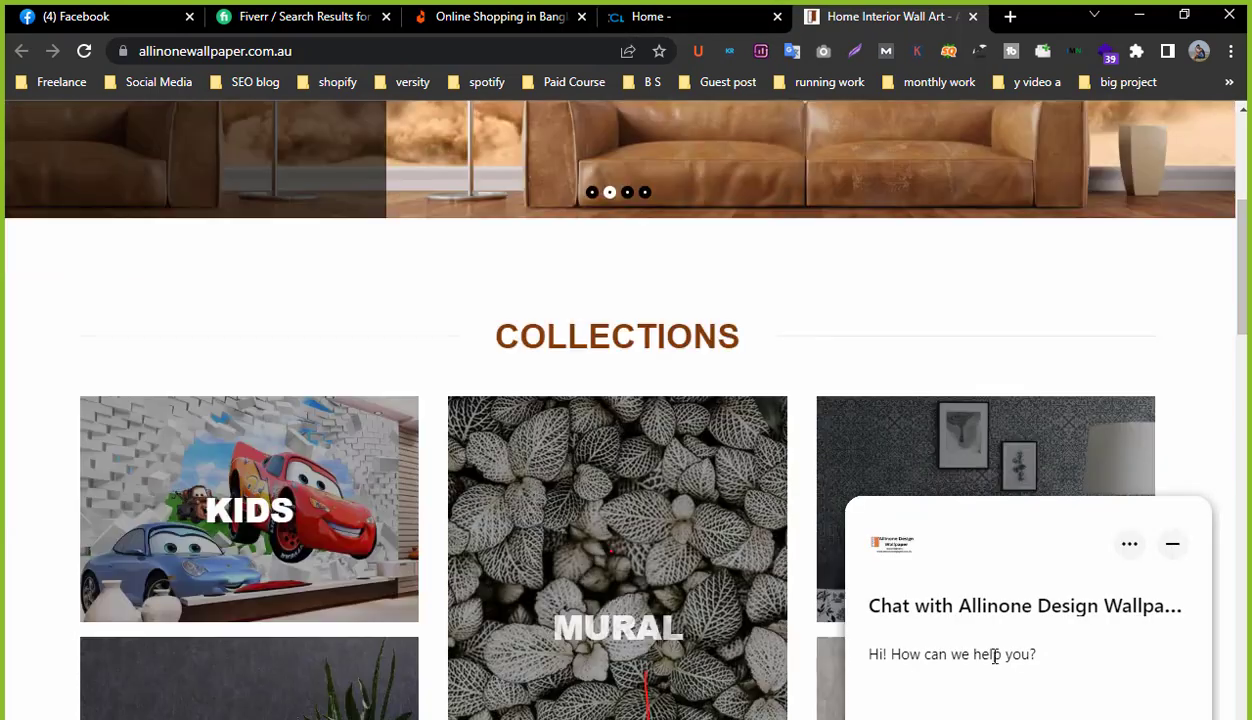
scroll(699, 581, "down", 5)
scroll(736, 496, "up", 4)
scroll(736, 496, "up", 6)
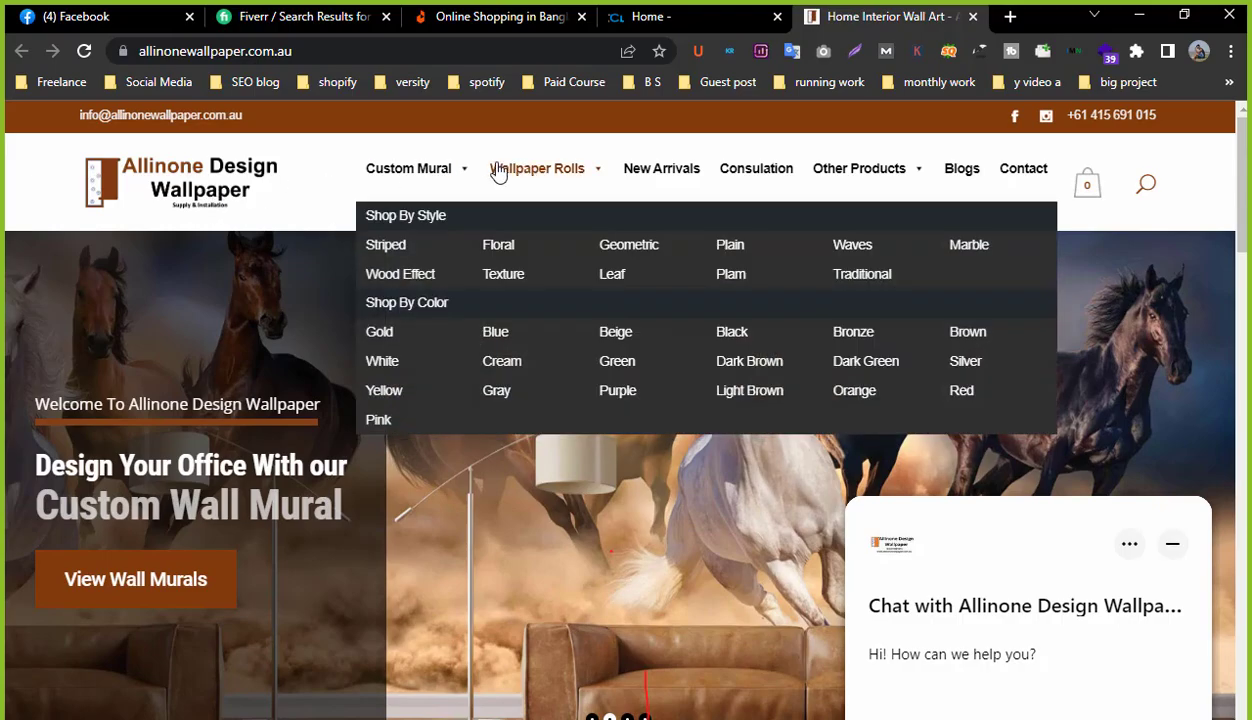
scroll(170, 324, "down", 9)
scroll(238, 320, "down", 3)
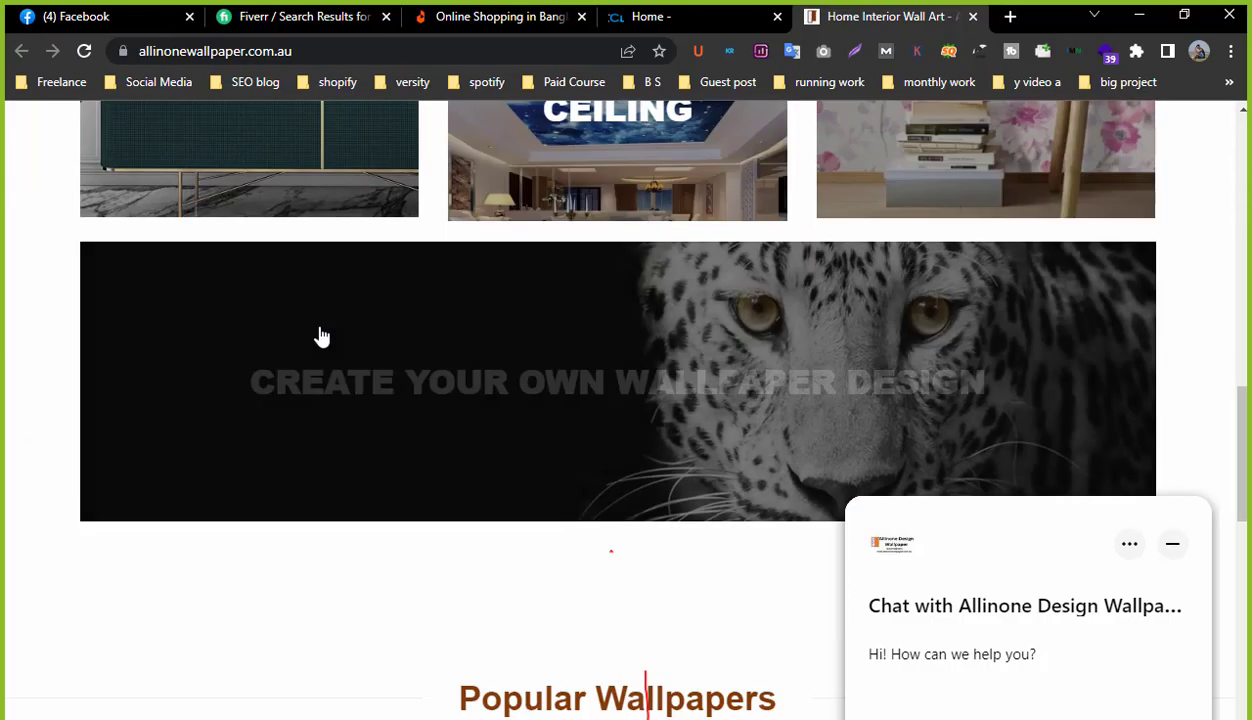
Check the typography in the Daraz page's FlashSale and Categories sections and show the Fiverr search results.
left_click(465, 8)
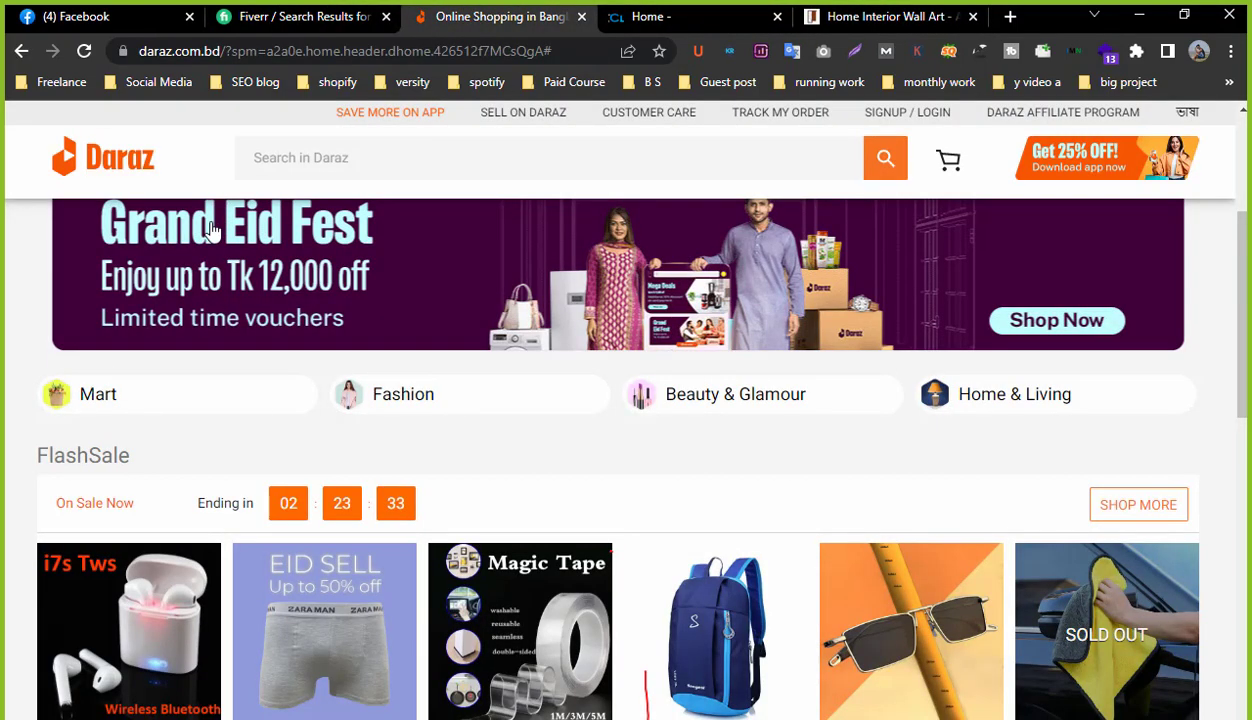
scroll(343, 457, "down", 2)
scroll(343, 457, "down", 2)
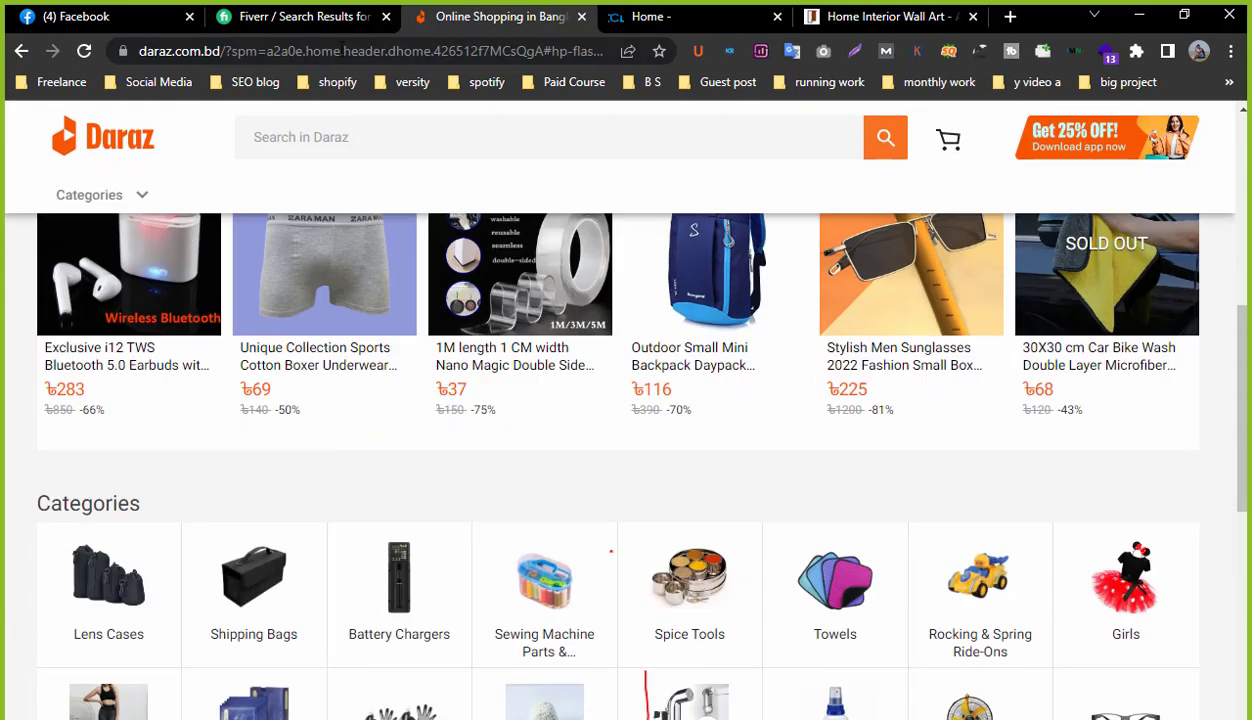
left_click(285, 10)
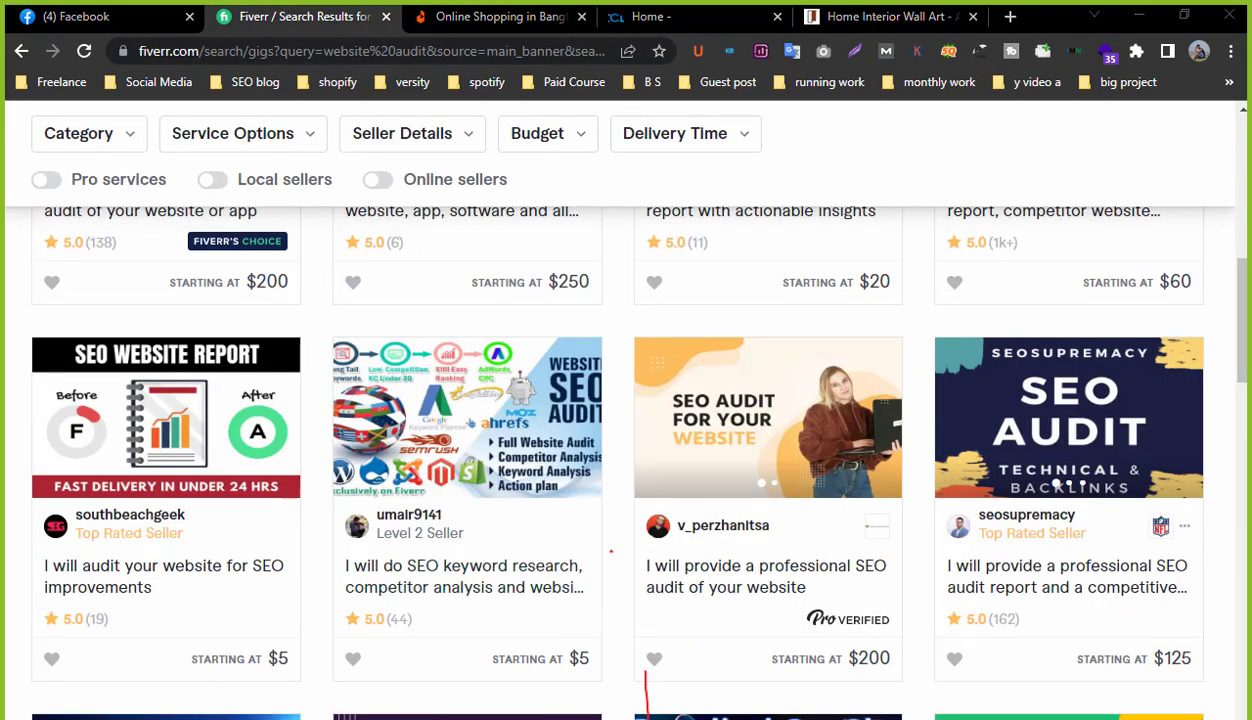
Switch to the Excel audit report, highlight the Typography comment in cell C4, and return to the browser.
key("alt+Tab")
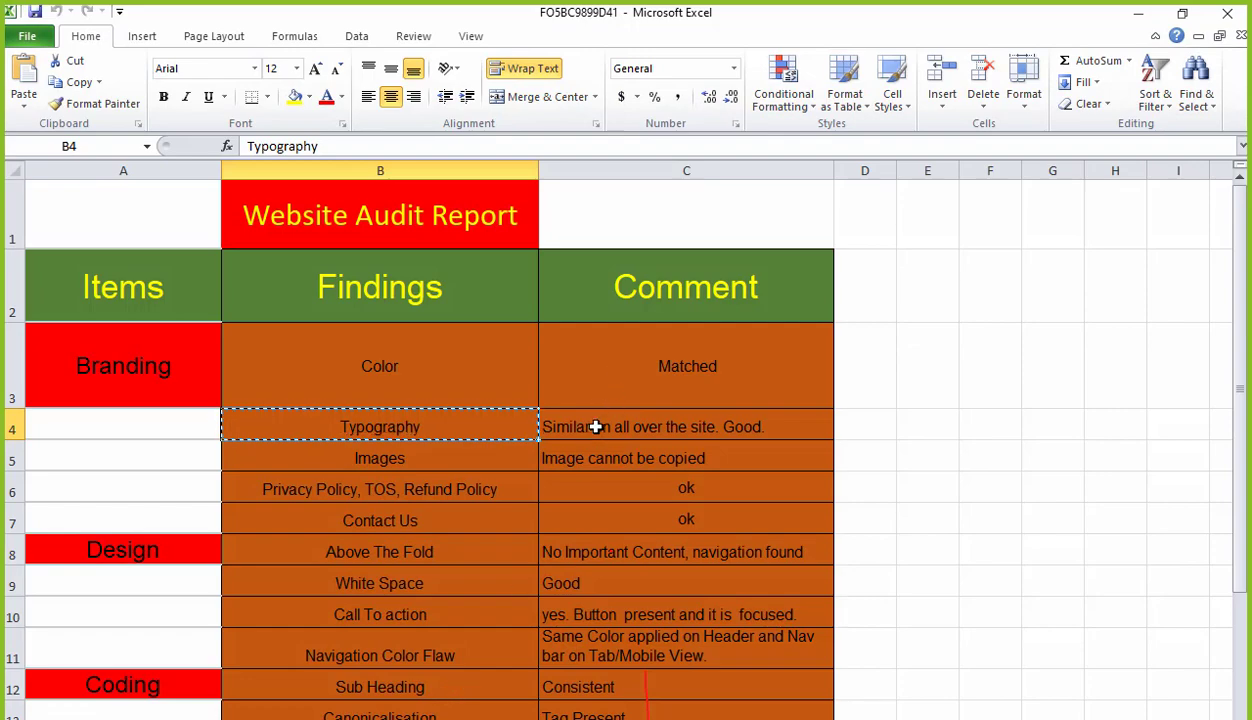
left_click(670, 427)
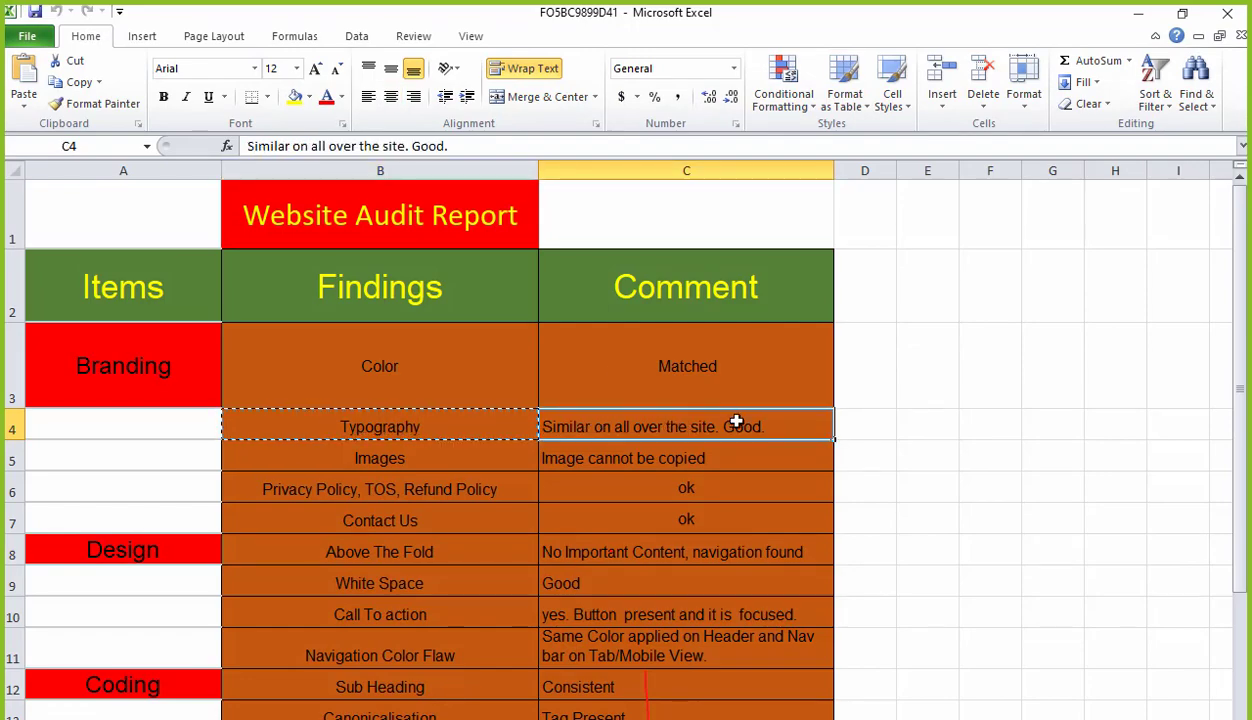
left_click(1136, 10)
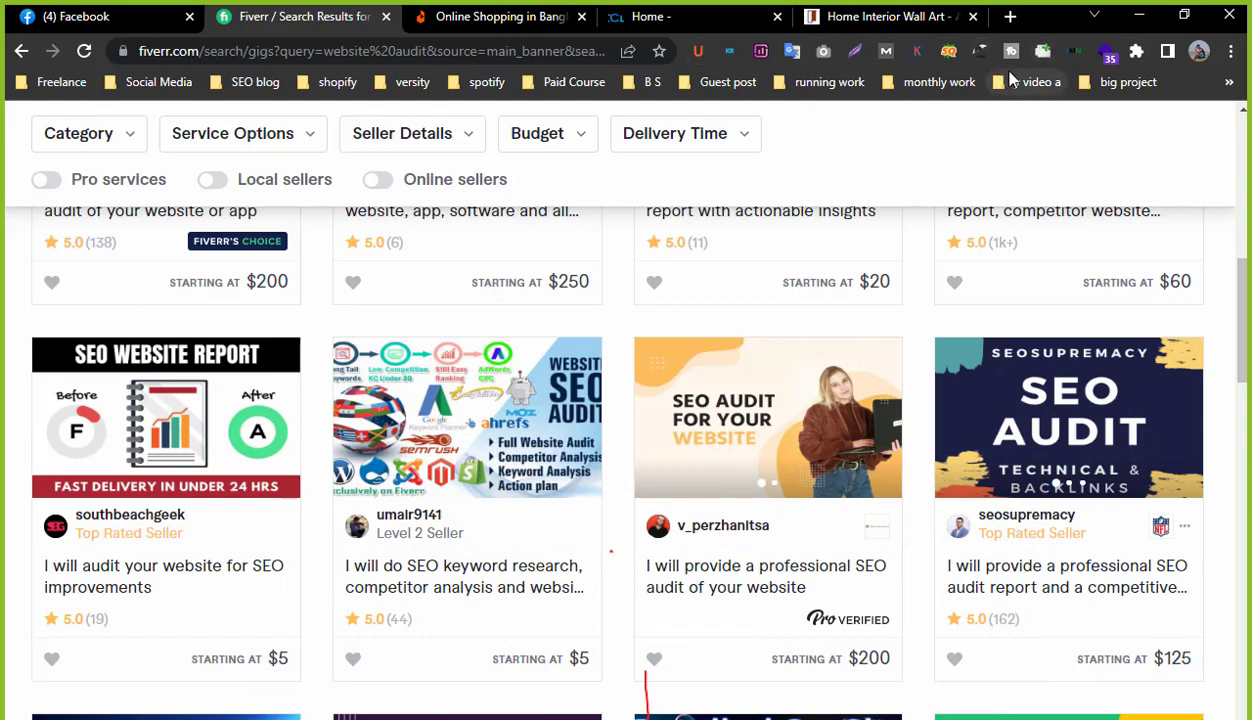
Pin the WhatFont extension to the browser toolbar and close the extensions list.
left_click(981, 52)
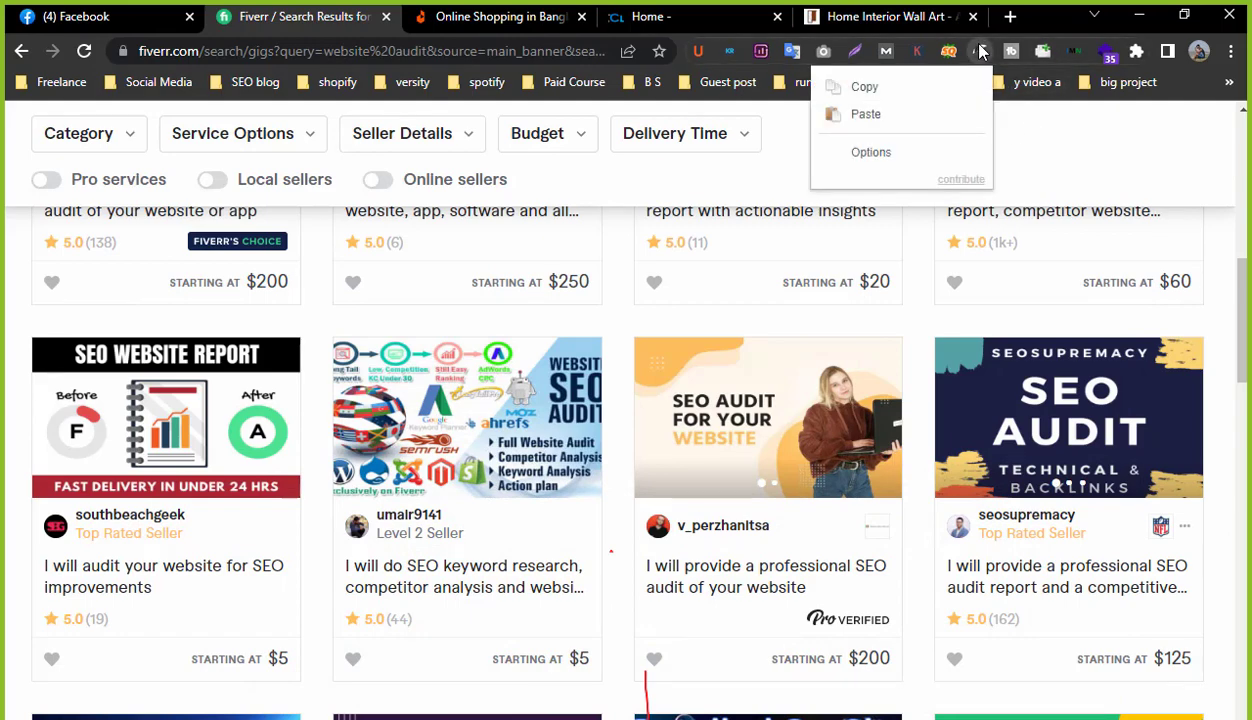
left_click(1136, 51)
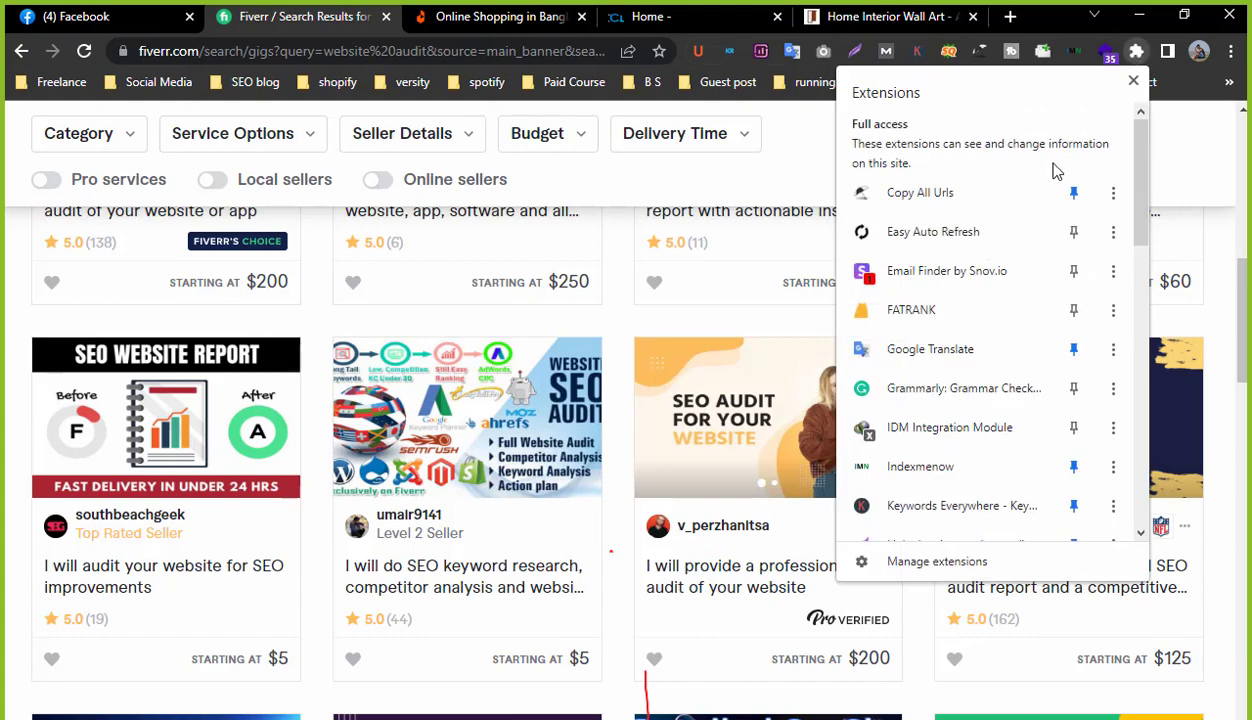
scroll(1003, 322, "down", 1)
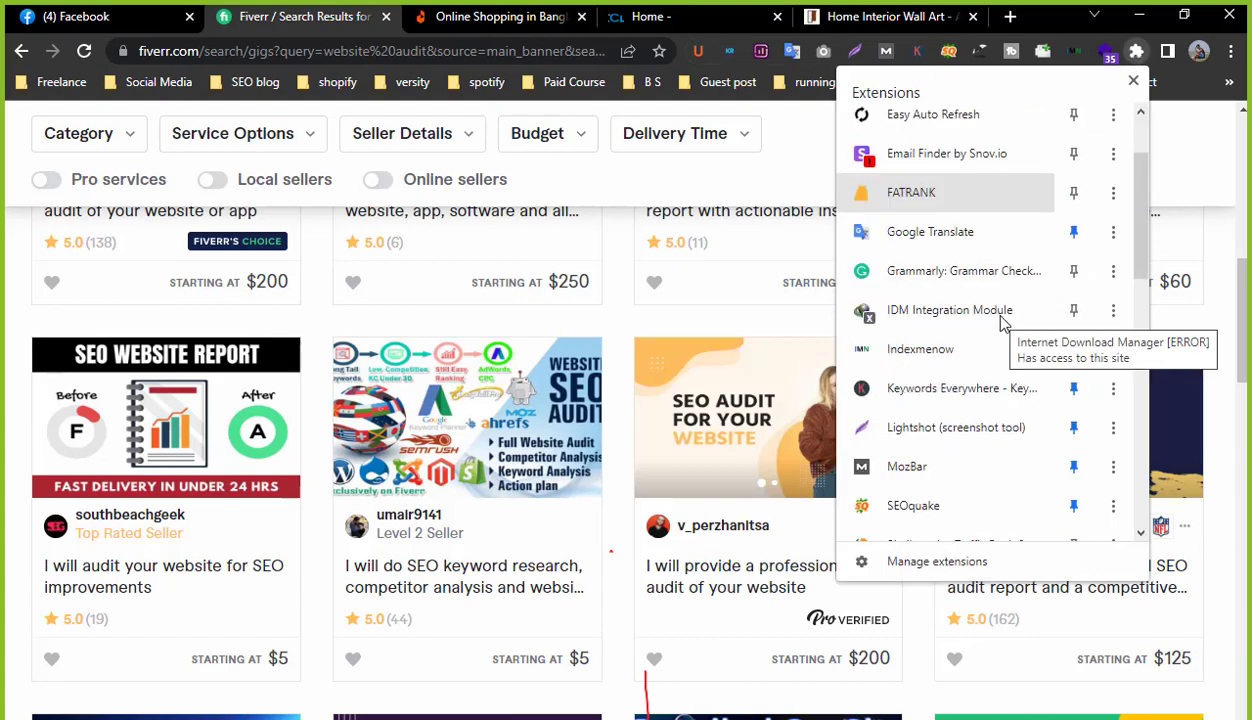
scroll(1003, 322, "down", 2)
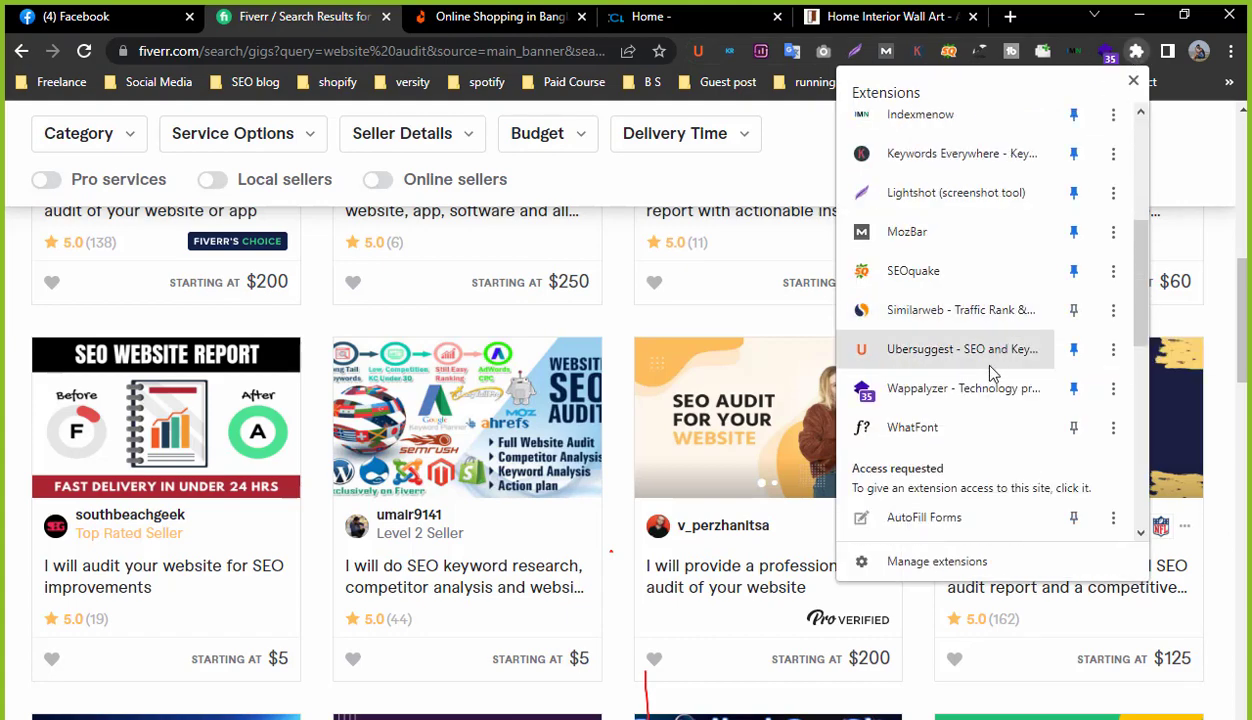
left_click(1071, 428)
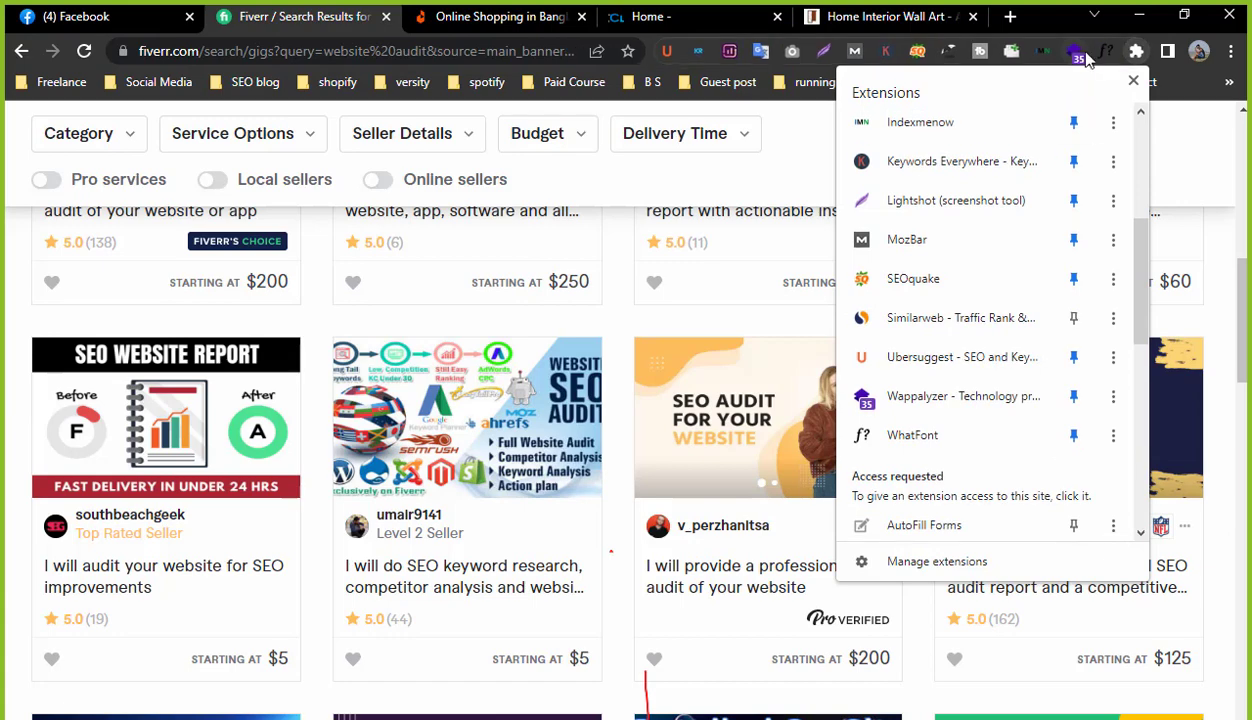
left_click(813, 170)
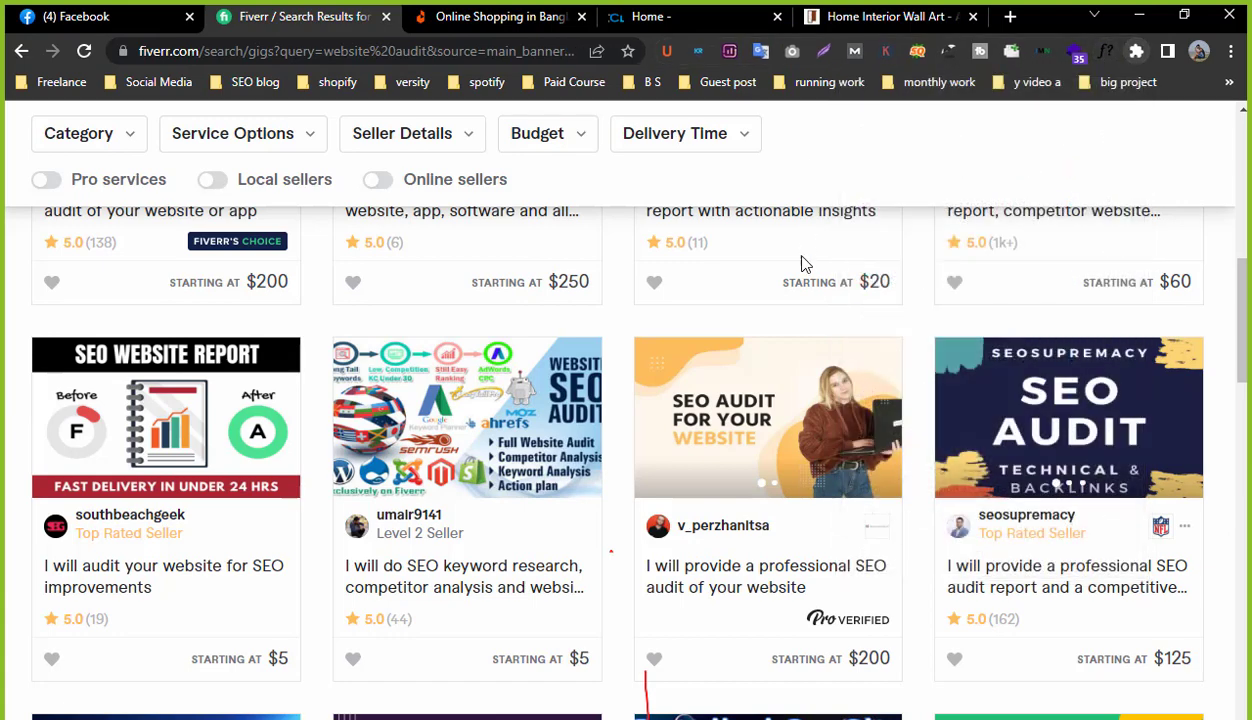
Close the Fiverr search results and show the header of the Allinone Design Wallpaper home page.
scroll(805, 265, "up", 4)
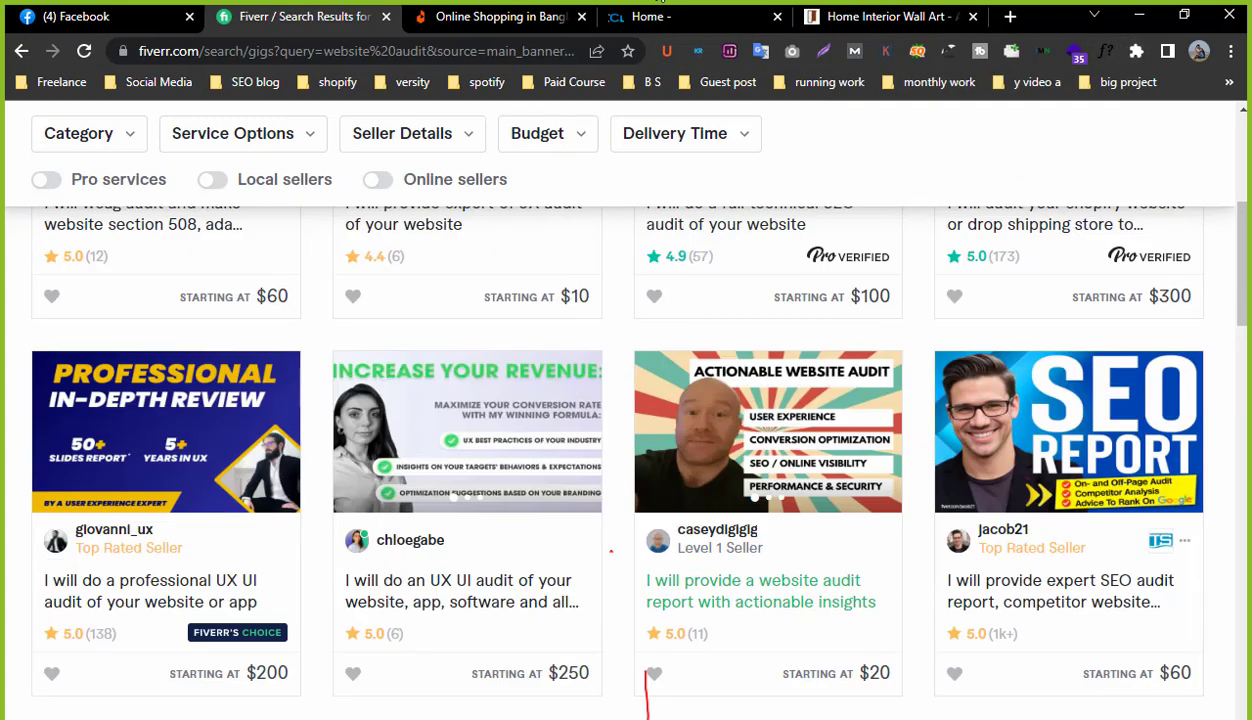
left_click(386, 22)
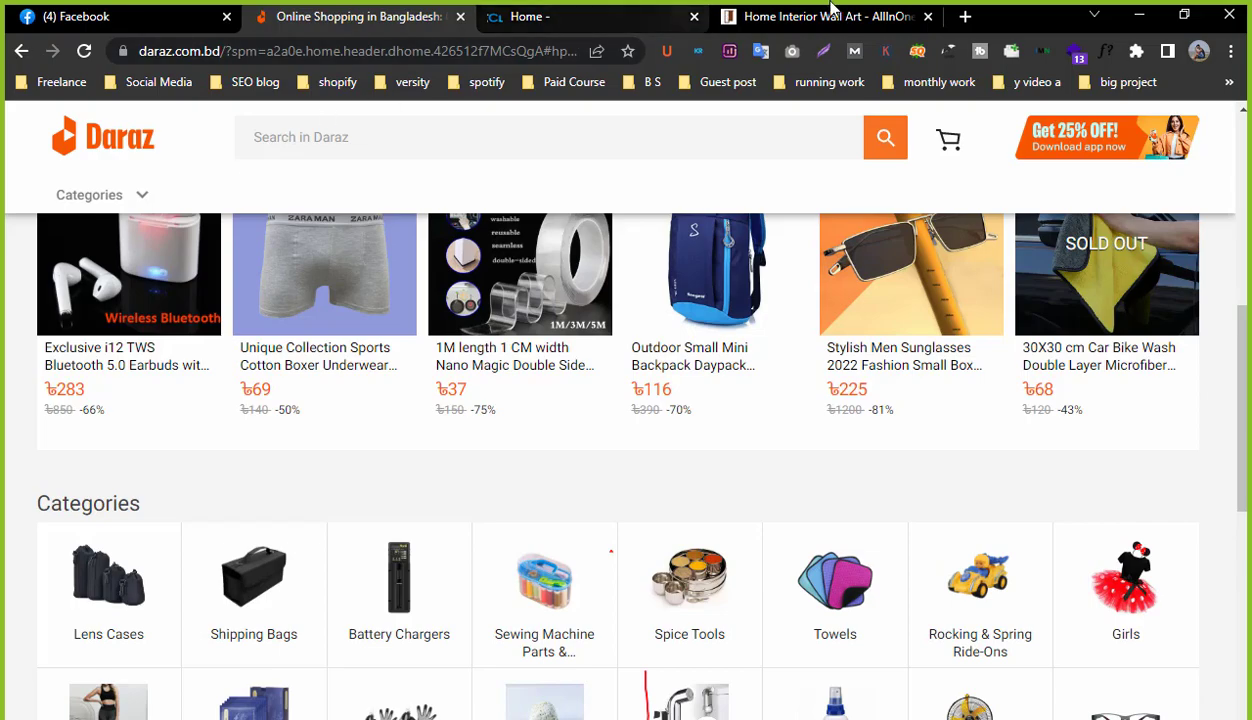
left_click(830, 12)
scroll(732, 204, "up", 10)
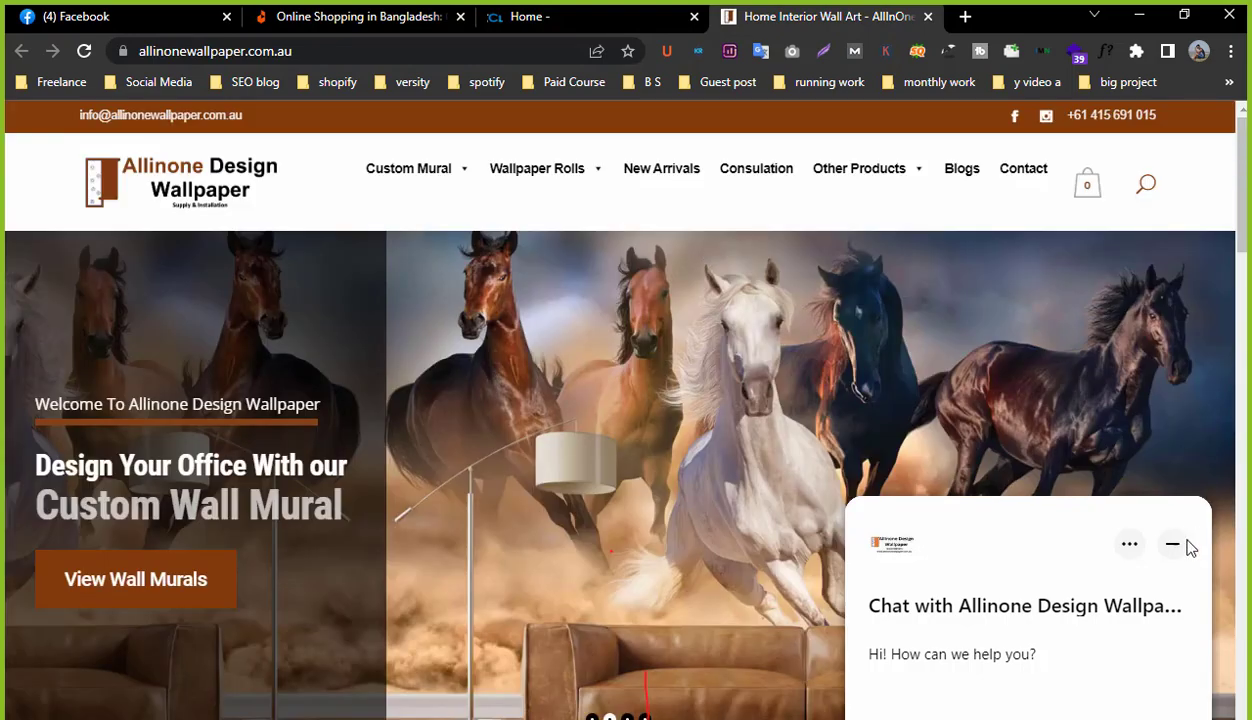
Inspect the font of the Welcome section's paragraphs on the Crystal Cleaning home page with WhatFont and exit WhatFont.
left_click(628, 12)
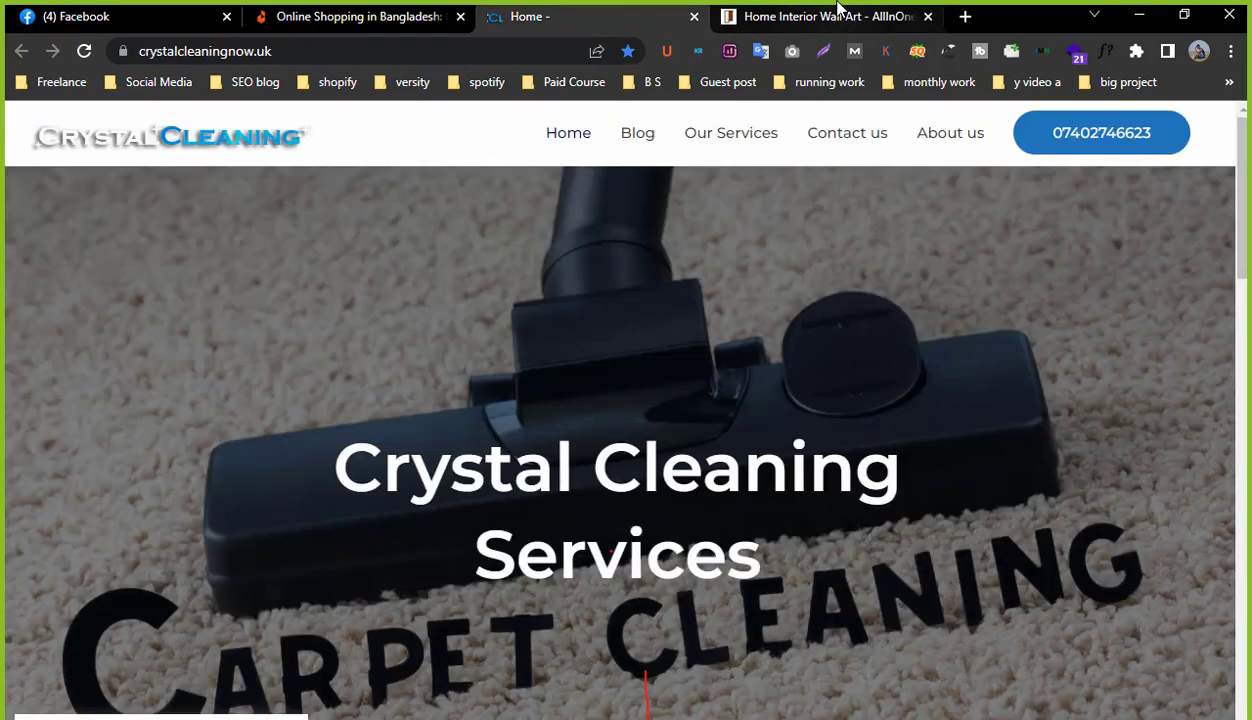
left_click(838, 12)
left_click(562, 12)
scroll(655, 420, "down", 4)
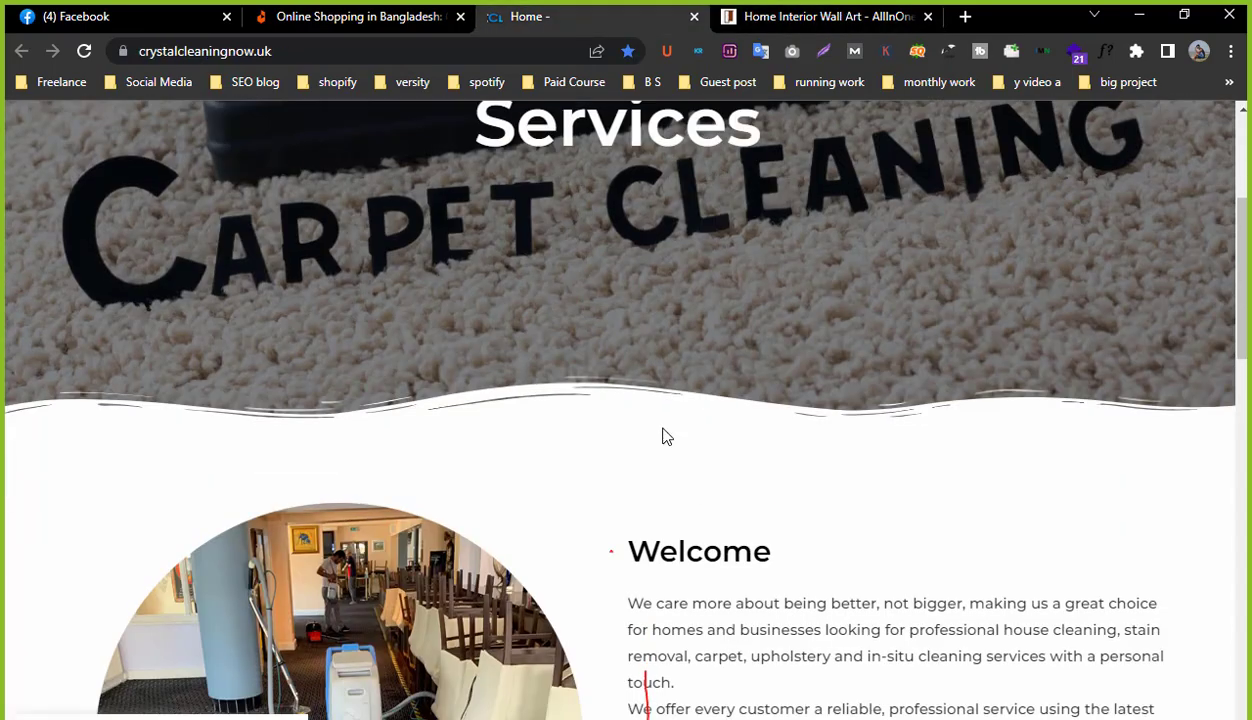
scroll(667, 436, "down", 3)
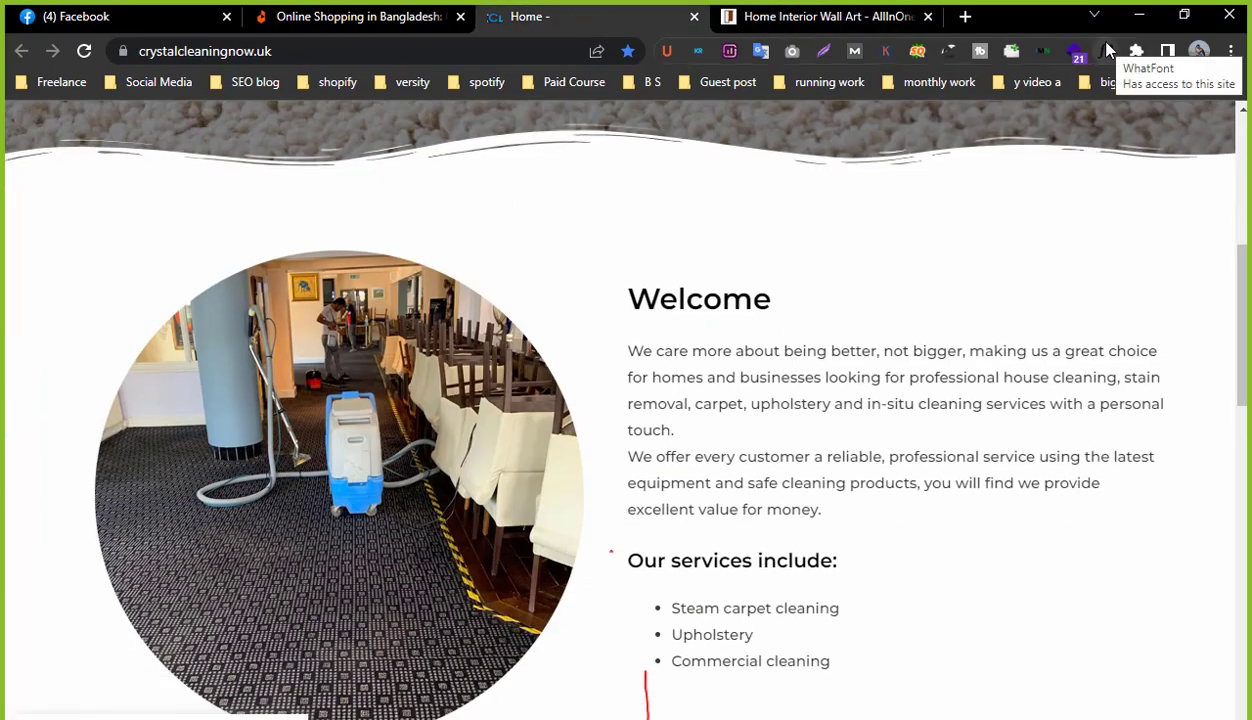
left_click(1107, 53)
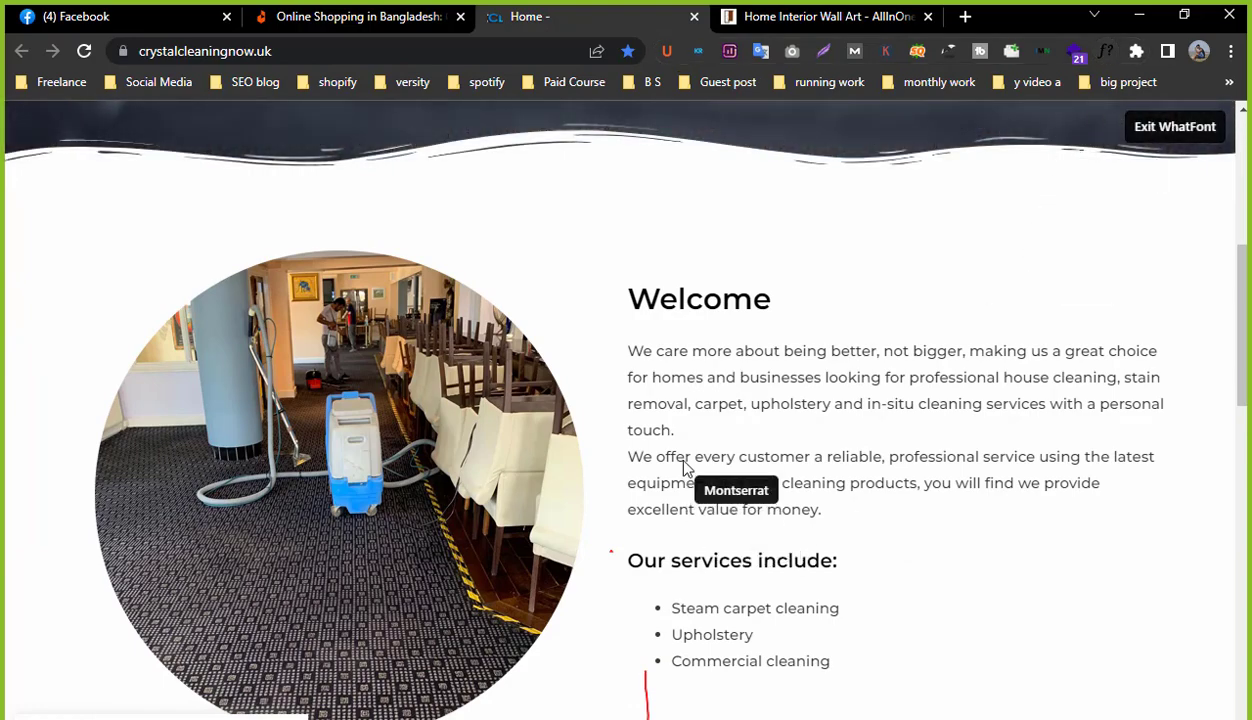
left_click_drag(631, 356, 892, 507)
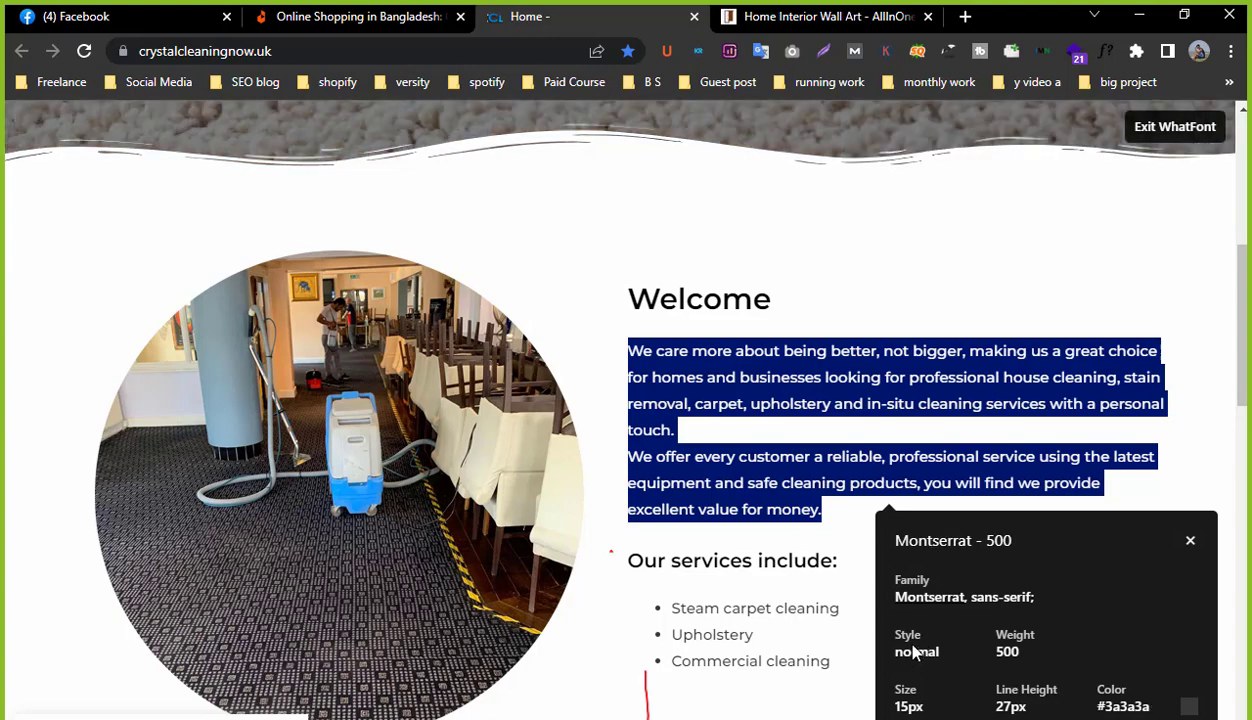
left_click(713, 440)
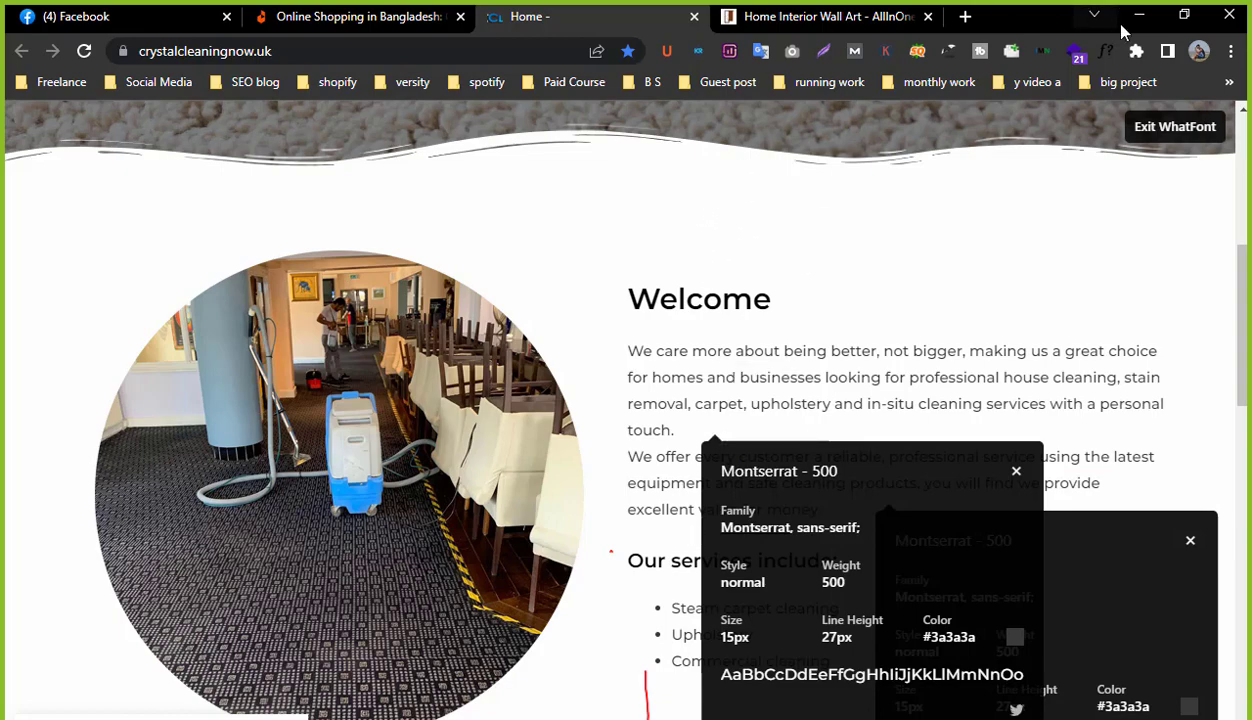
left_click(1107, 53)
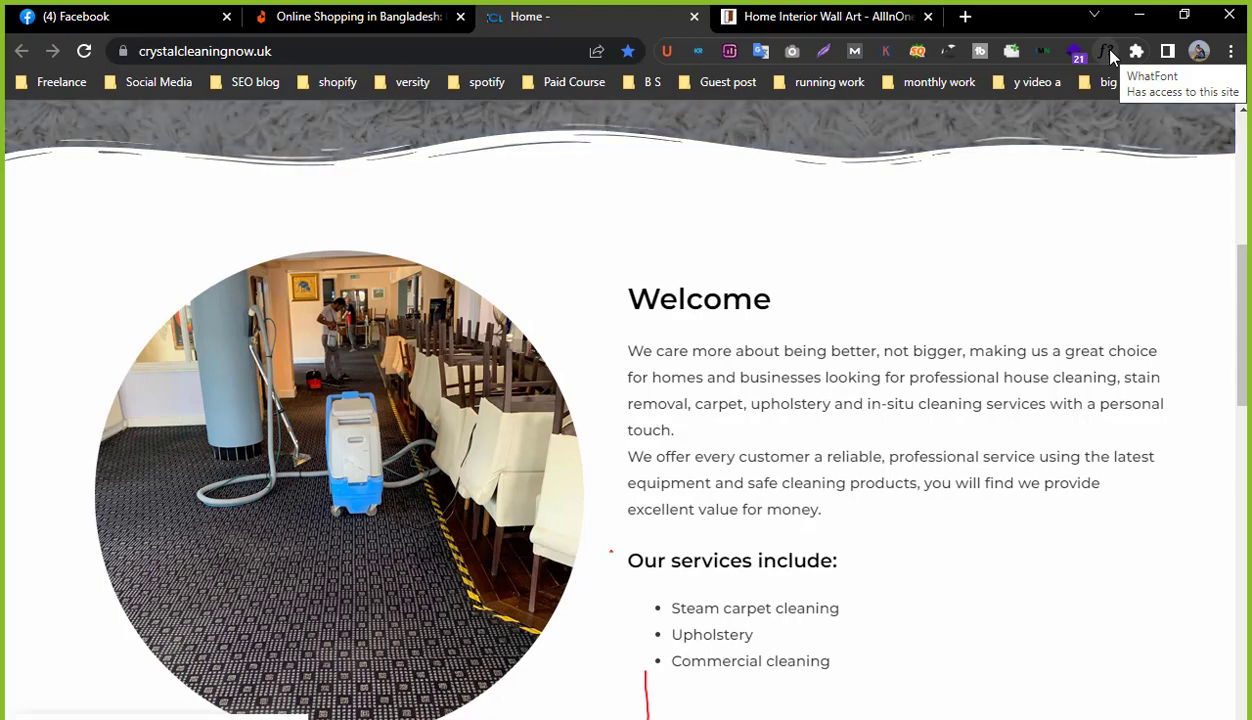
Inspect the font of the "We guarantee high quality service" text on the Crystal Cleaning page with WhatFont.
left_click(363, 15)
left_click(808, 10)
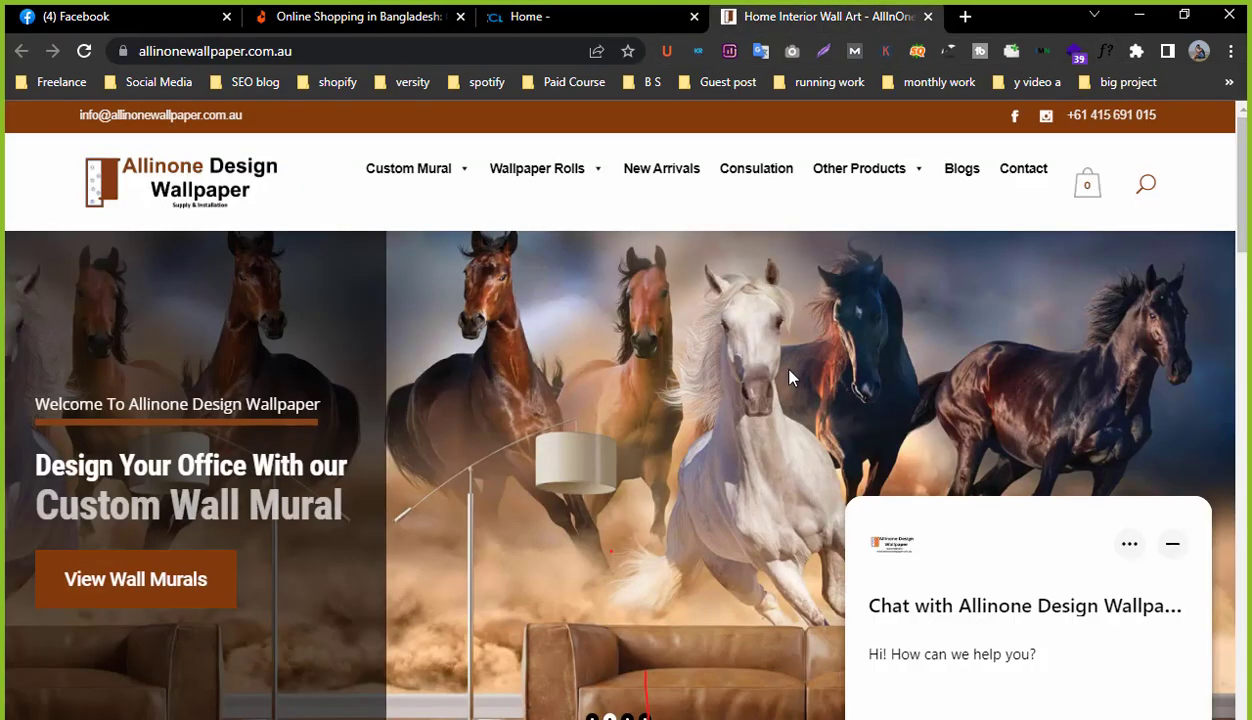
left_click(669, 8)
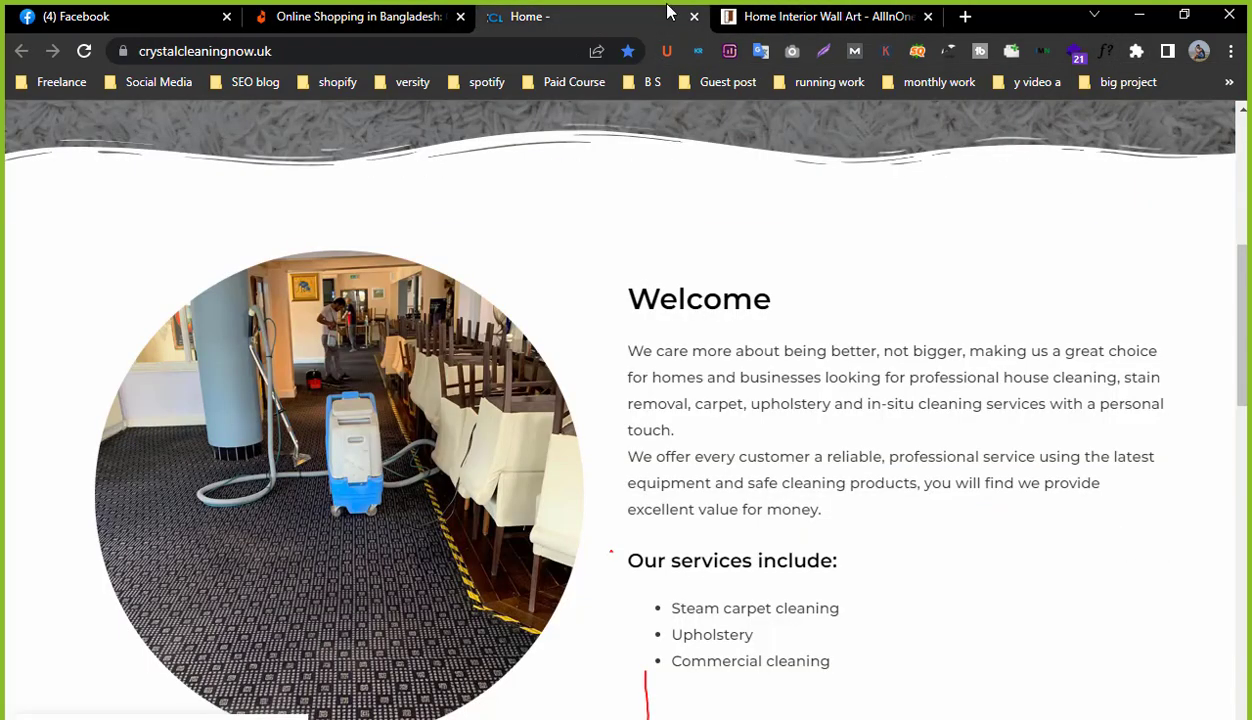
scroll(705, 410, "down", 10)
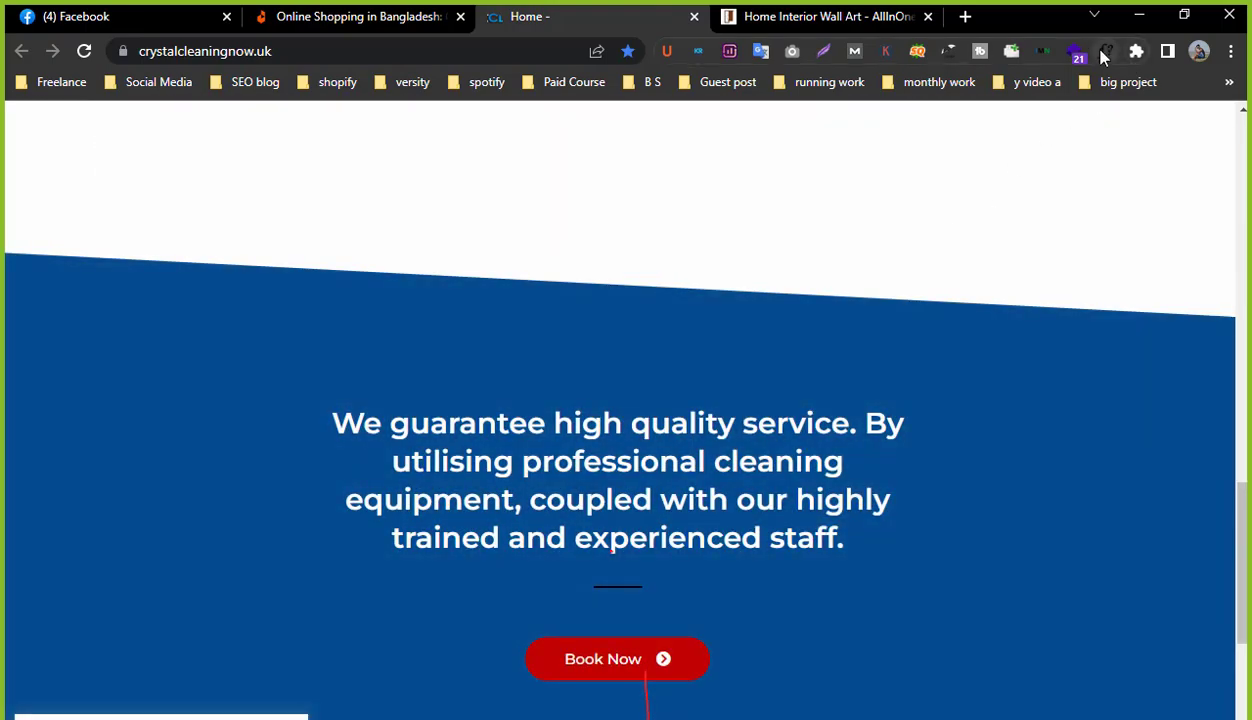
left_click(1103, 53)
left_click_drag(335, 428, 841, 550)
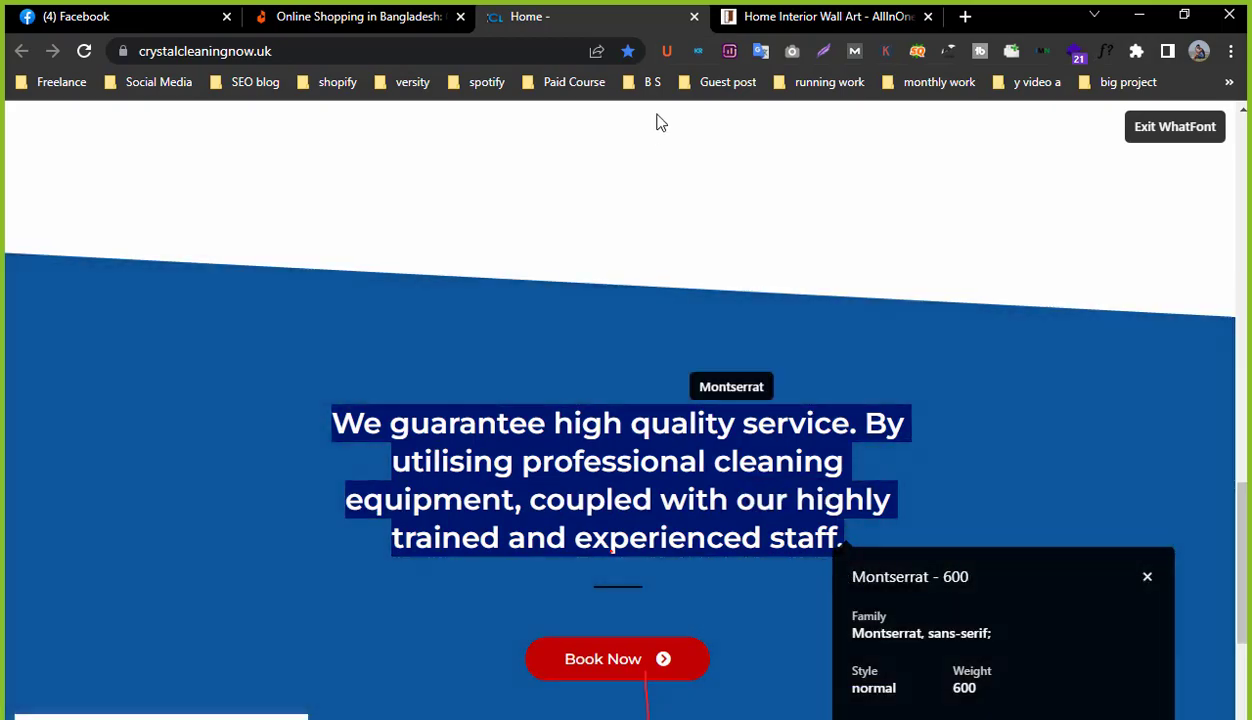
Inspect the font of the COLLECTIONS heading on the Allinone Design Wallpaper page with WhatFont and minimise the page's chat pop-up.
left_click(818, 16)
scroll(603, 602, "down", 10)
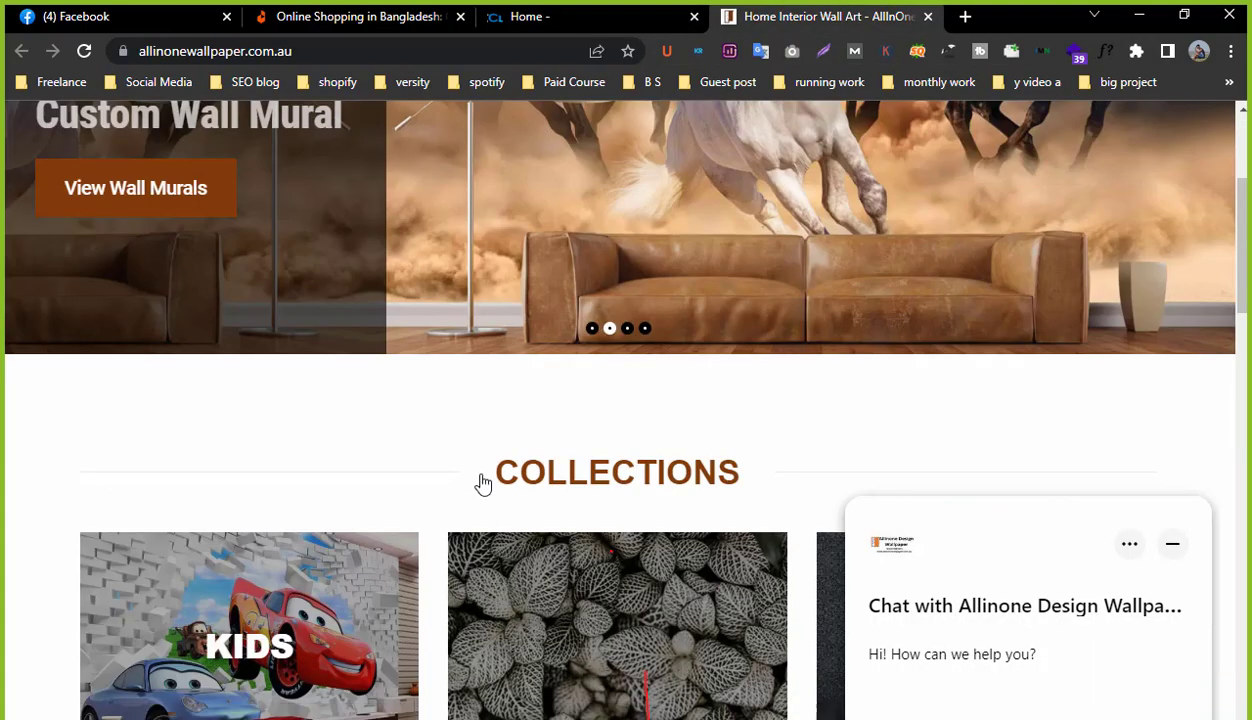
scroll(497, 265, "up", 10)
scroll(578, 398, "down", 4)
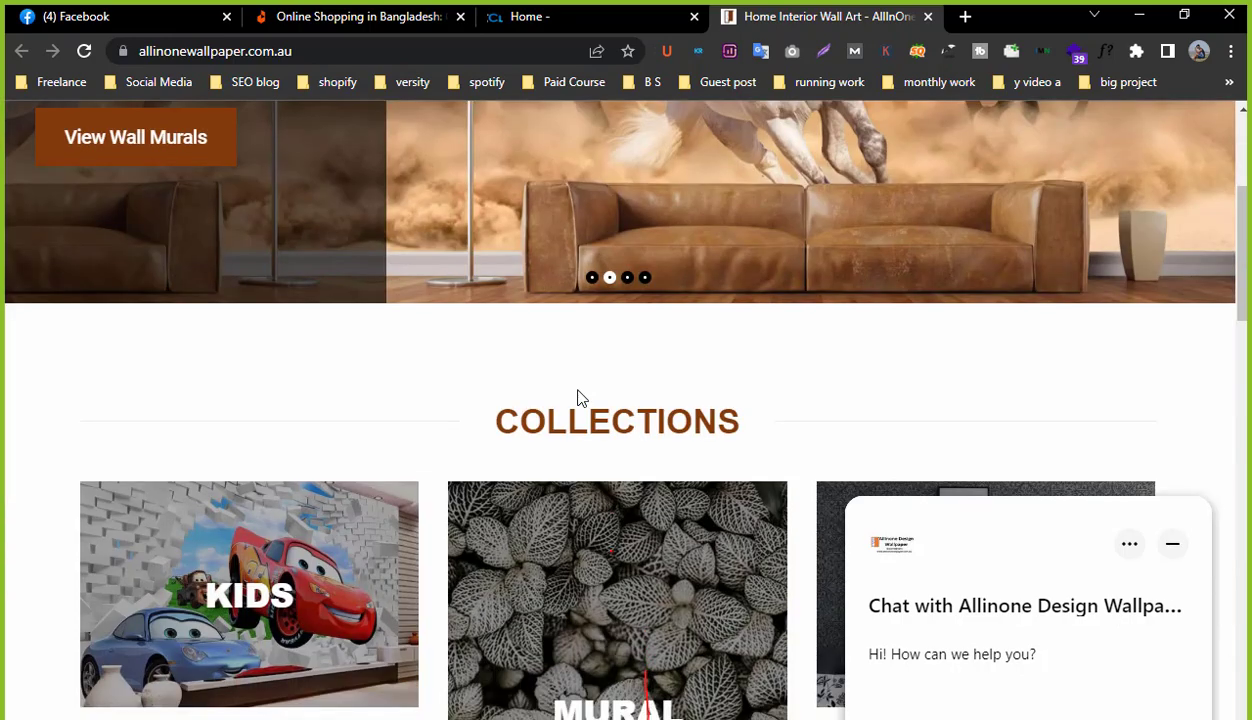
left_click(1105, 50)
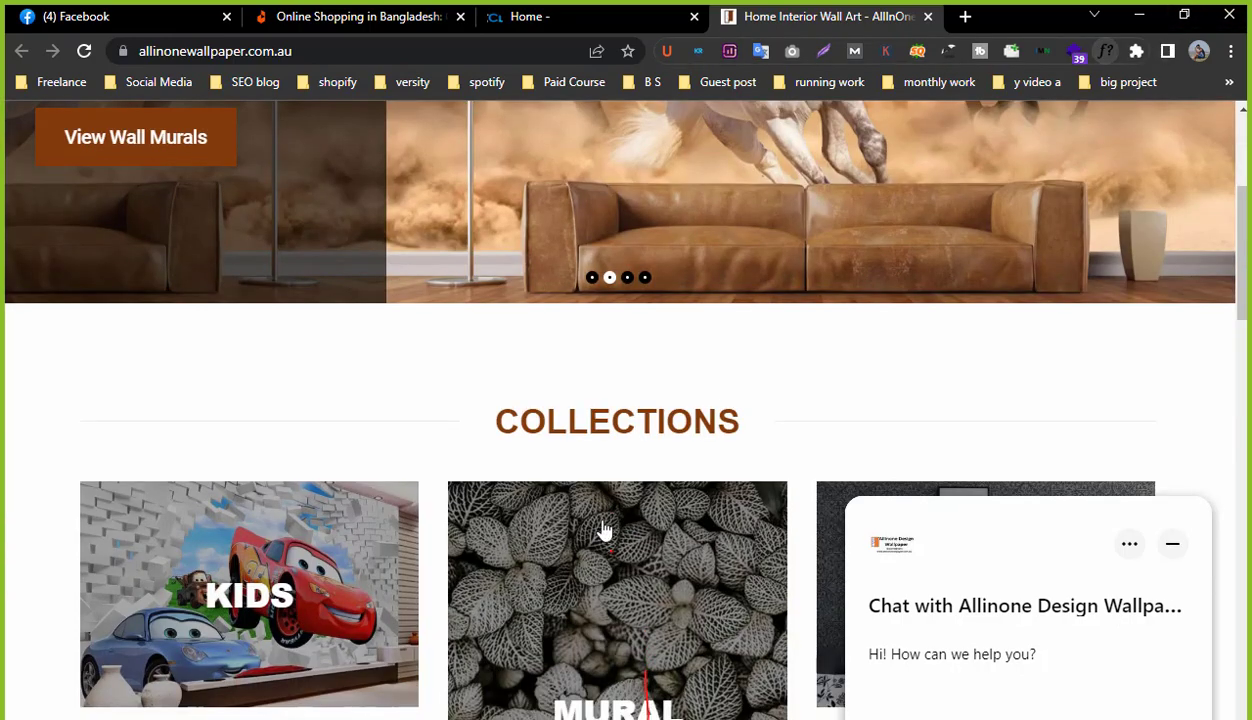
left_click_drag(486, 412, 739, 420)
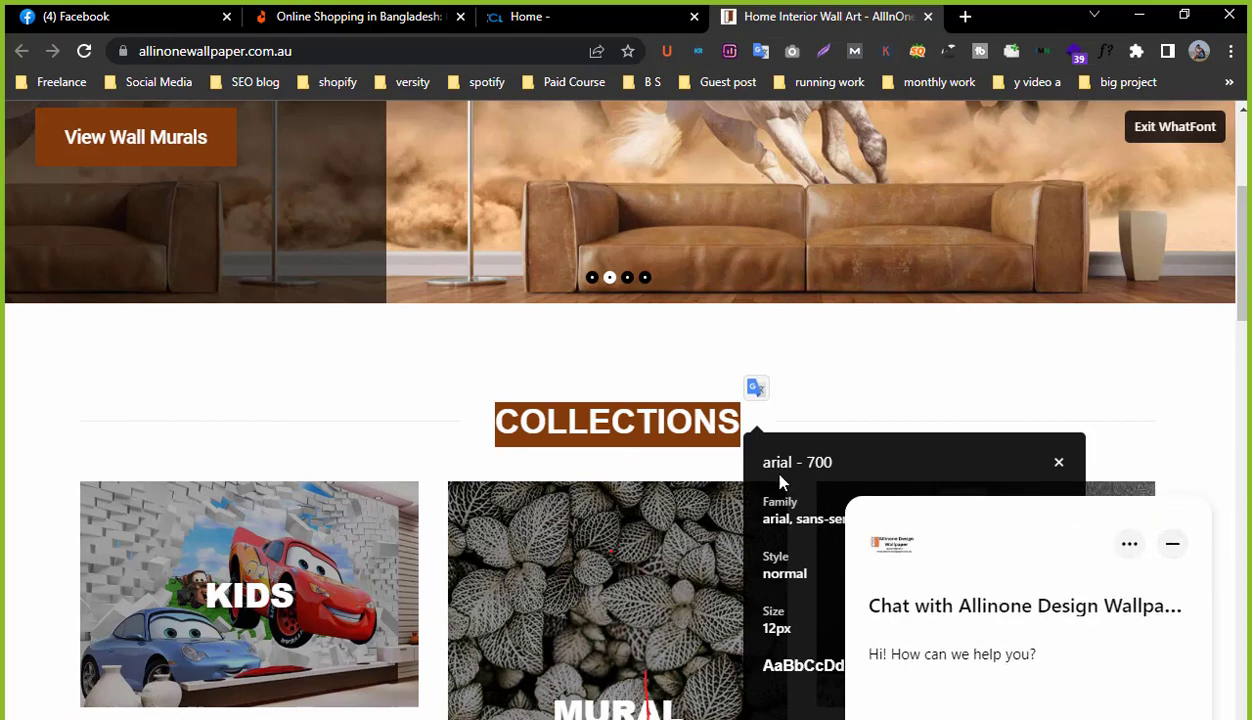
left_click(1173, 545)
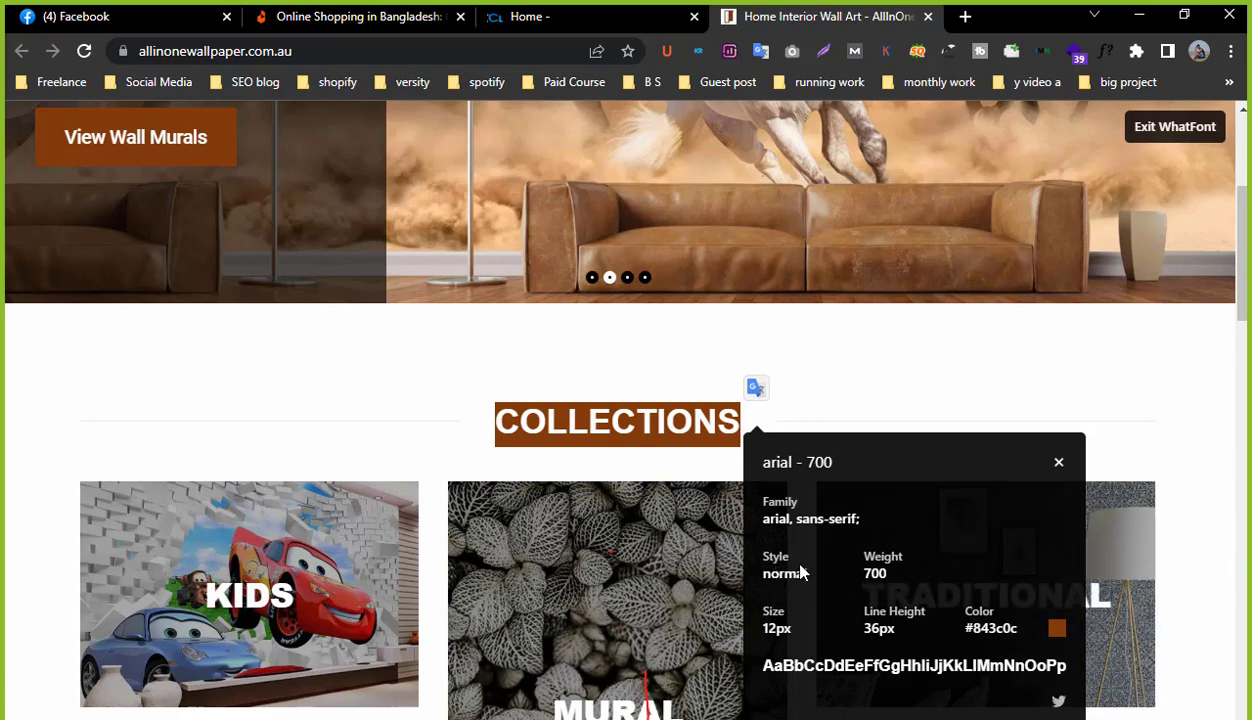
Check the font of the area beside the COLLECTIONS heading, dismiss its font details and close the Allinone Design Wallpaper page.
scroll(797, 512, "down", 3)
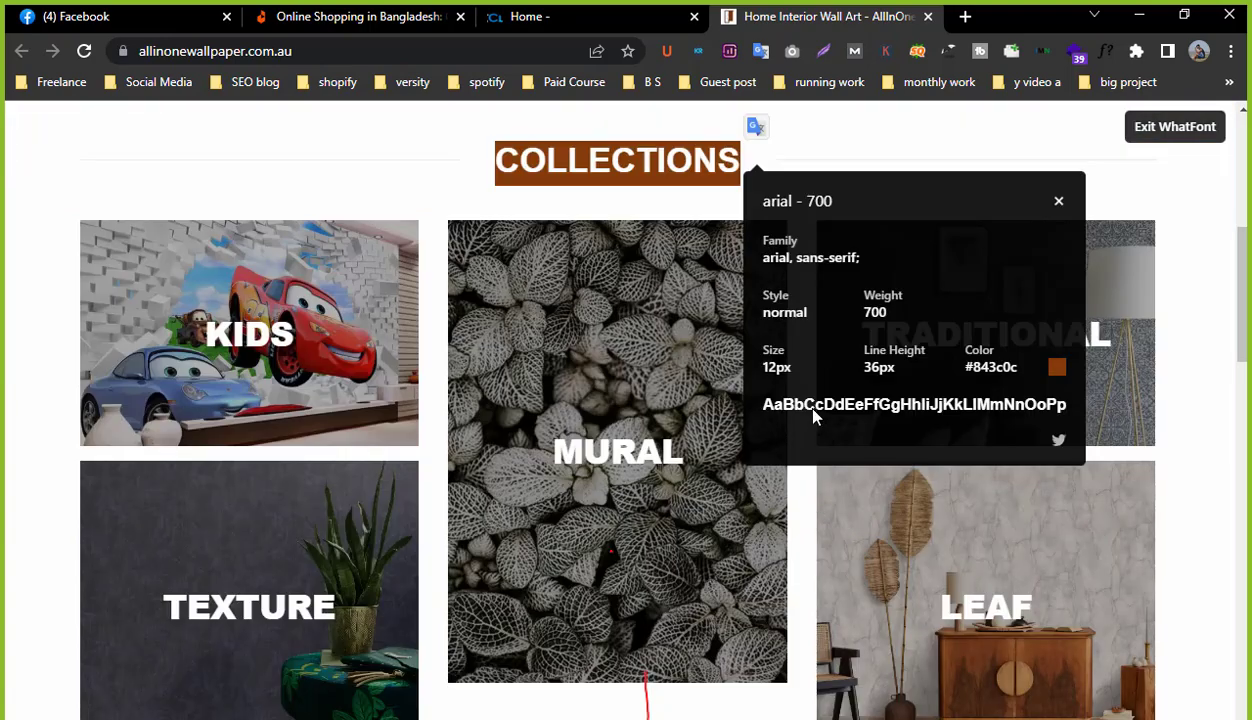
scroll(794, 399, "up", 2)
left_click(441, 307)
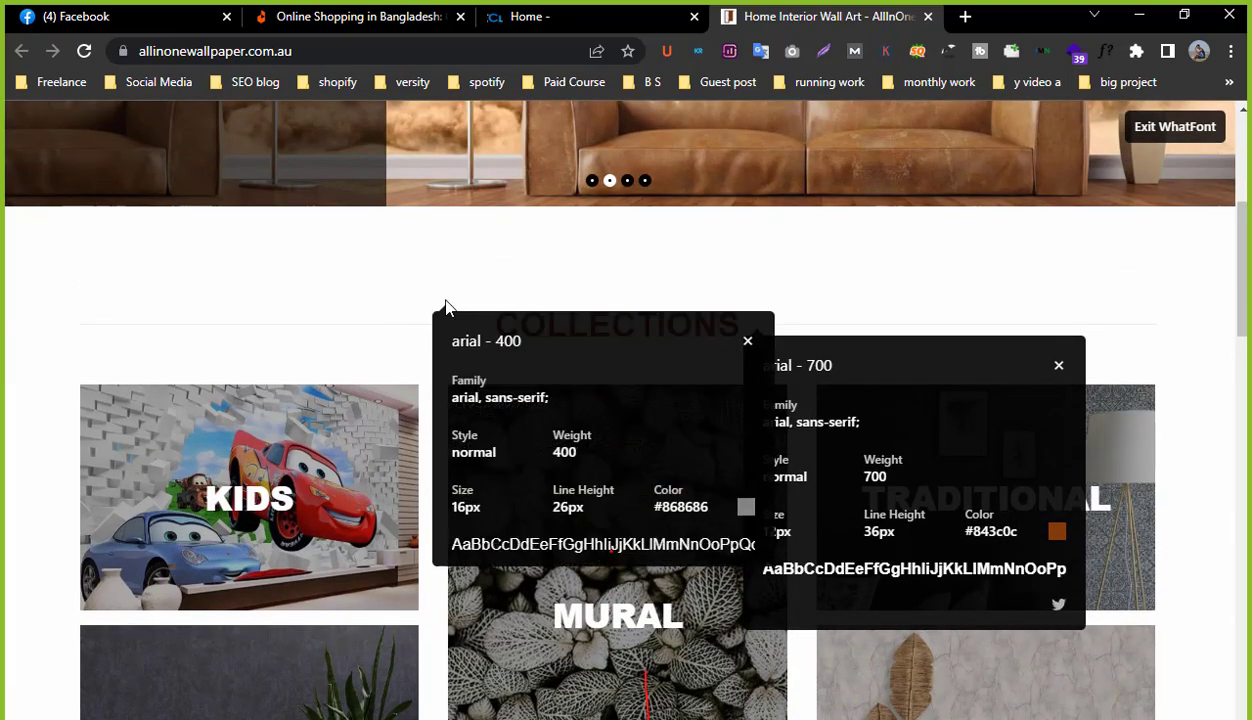
left_click(747, 341)
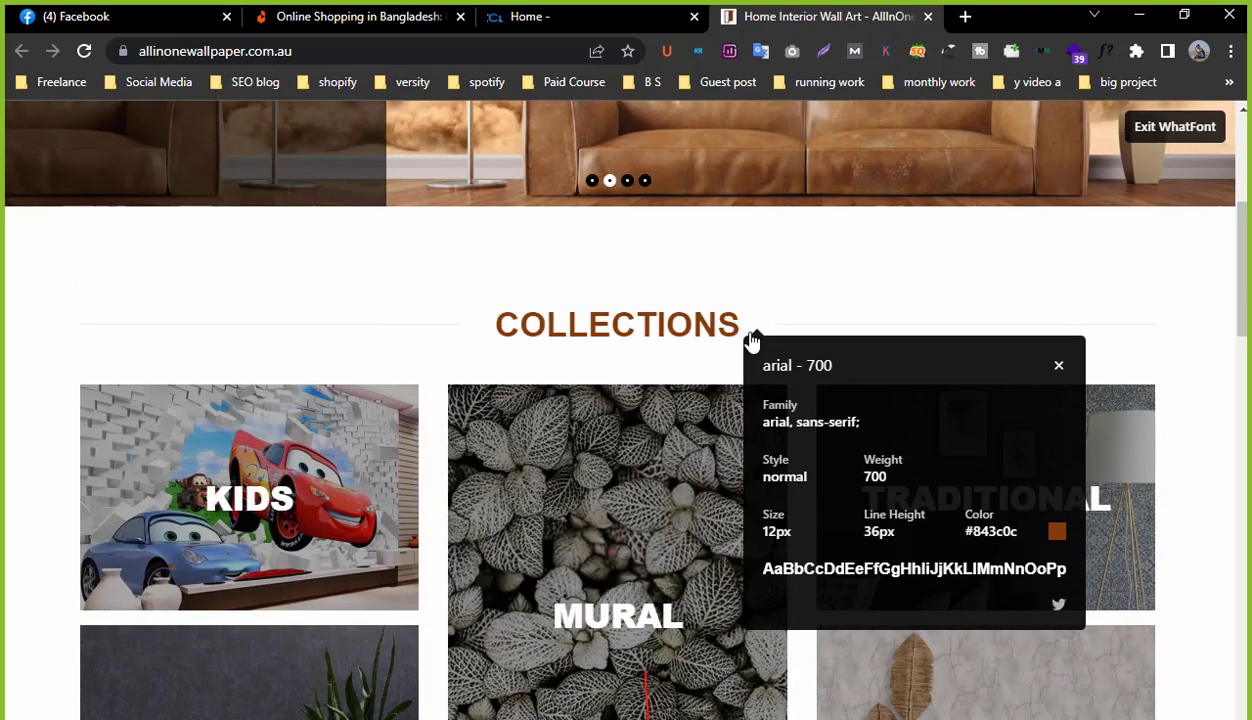
left_click(928, 17)
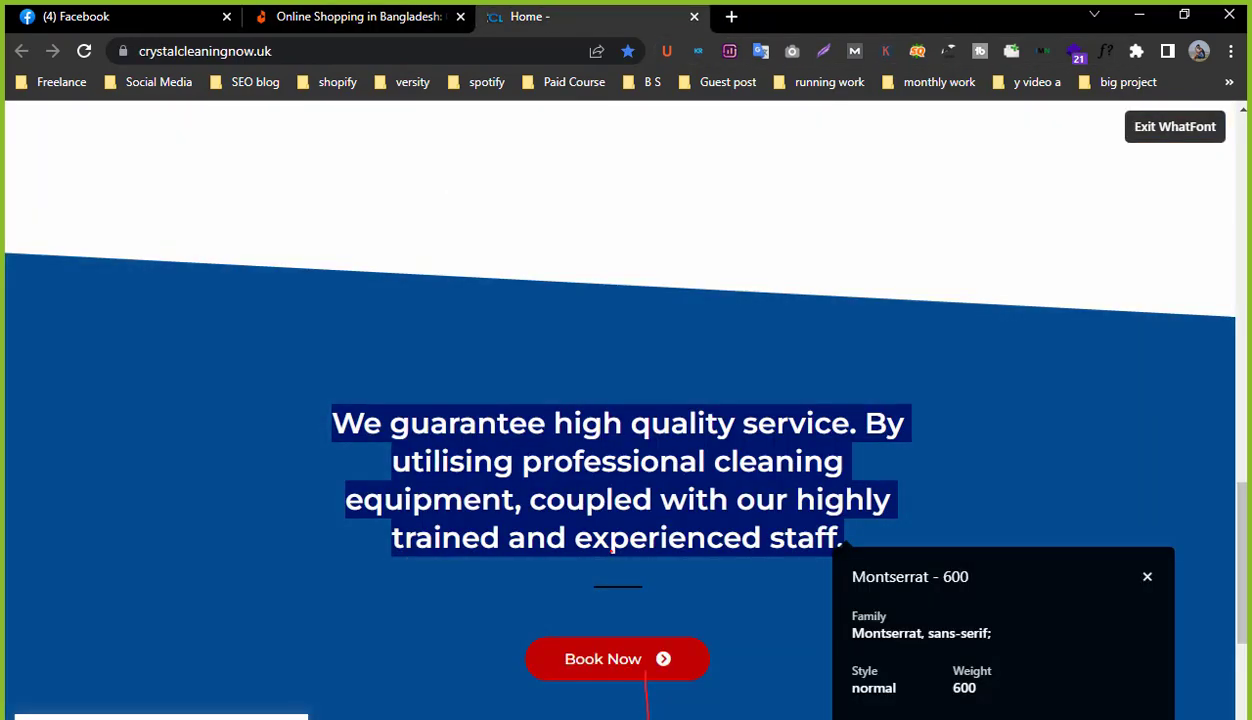
Compare the fonts of the Crystal Cleaning page's Welcome and service guarantee sections and return to the Daraz page.
scroll(483, 469, "up", 10)
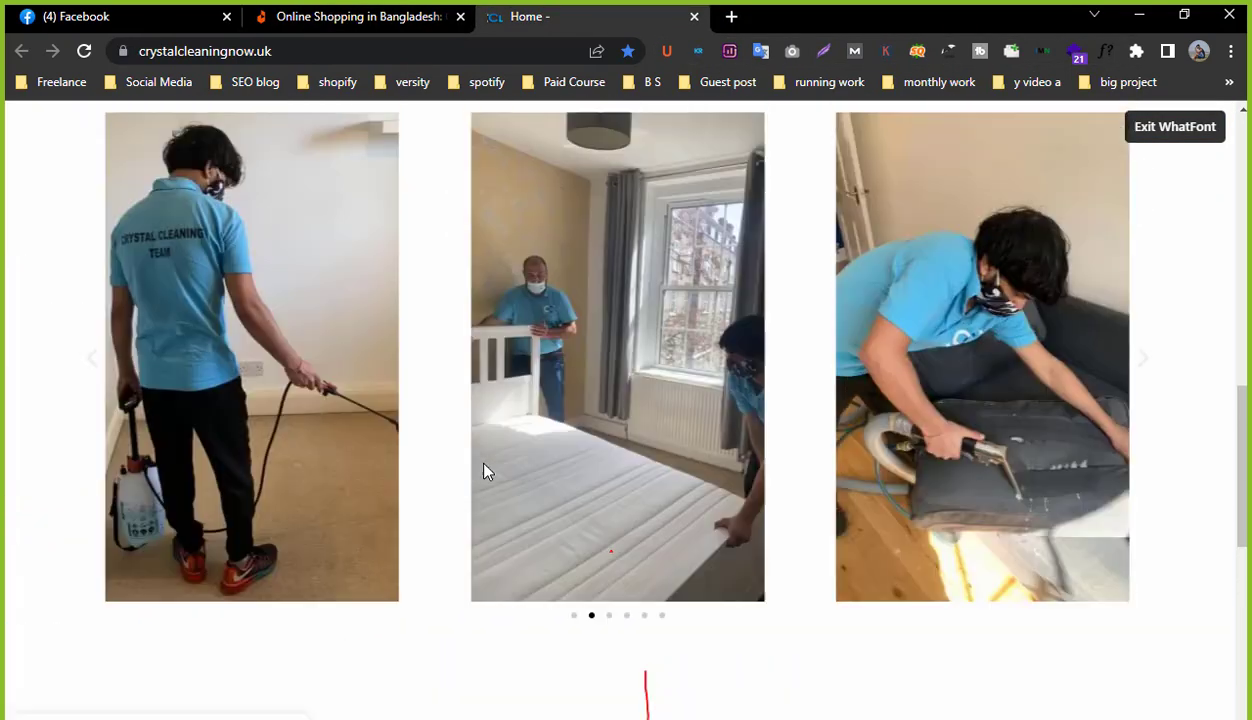
scroll(483, 470, "up", 3)
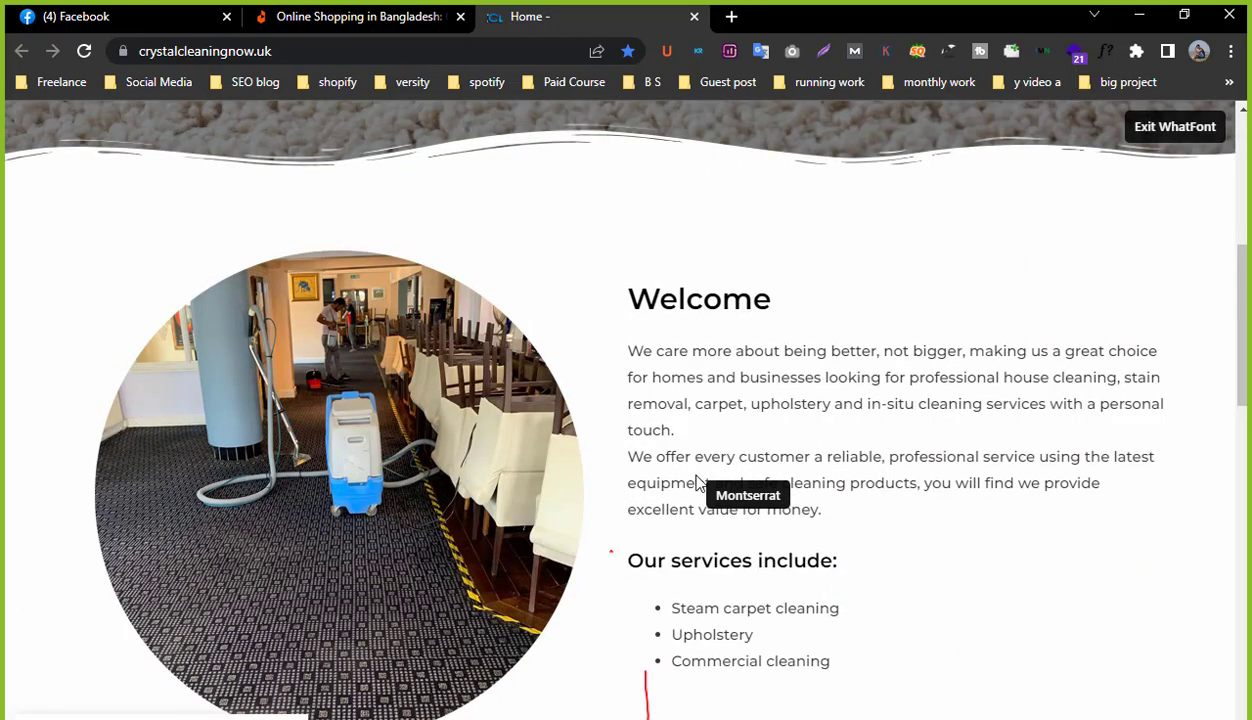
scroll(677, 497, "down", 2)
scroll(677, 497, "down", 9)
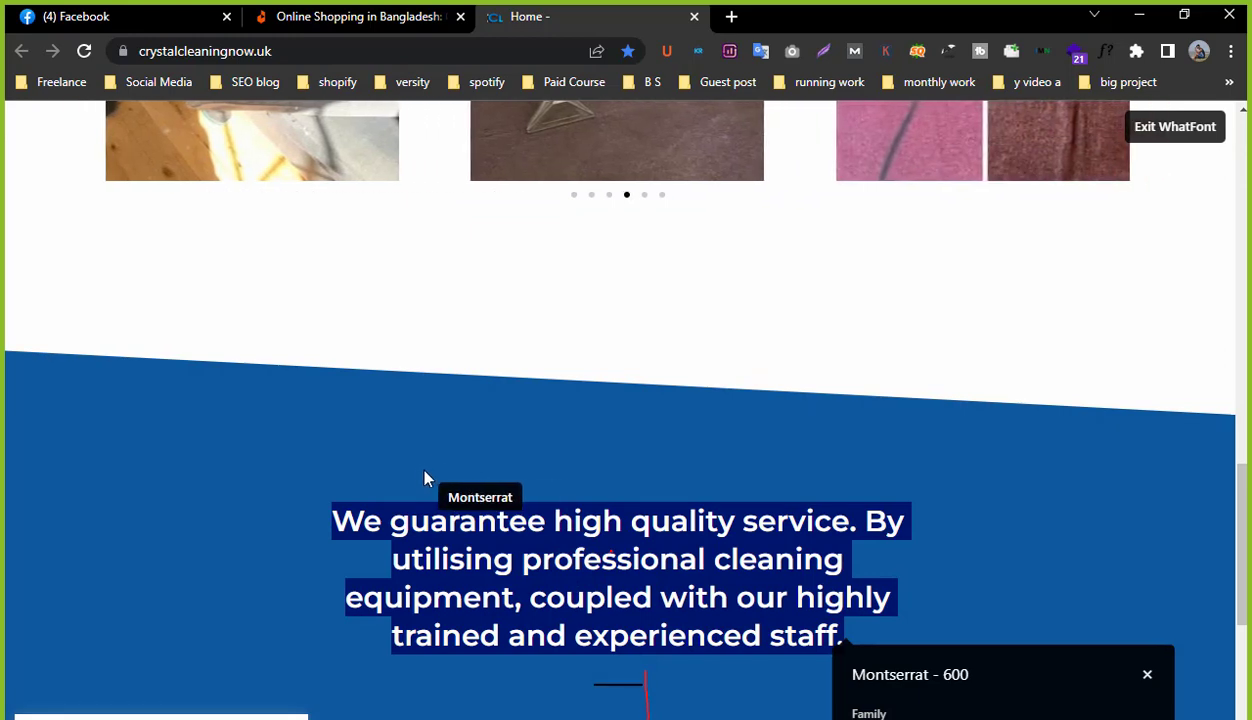
left_click(400, 443)
left_click(360, 16)
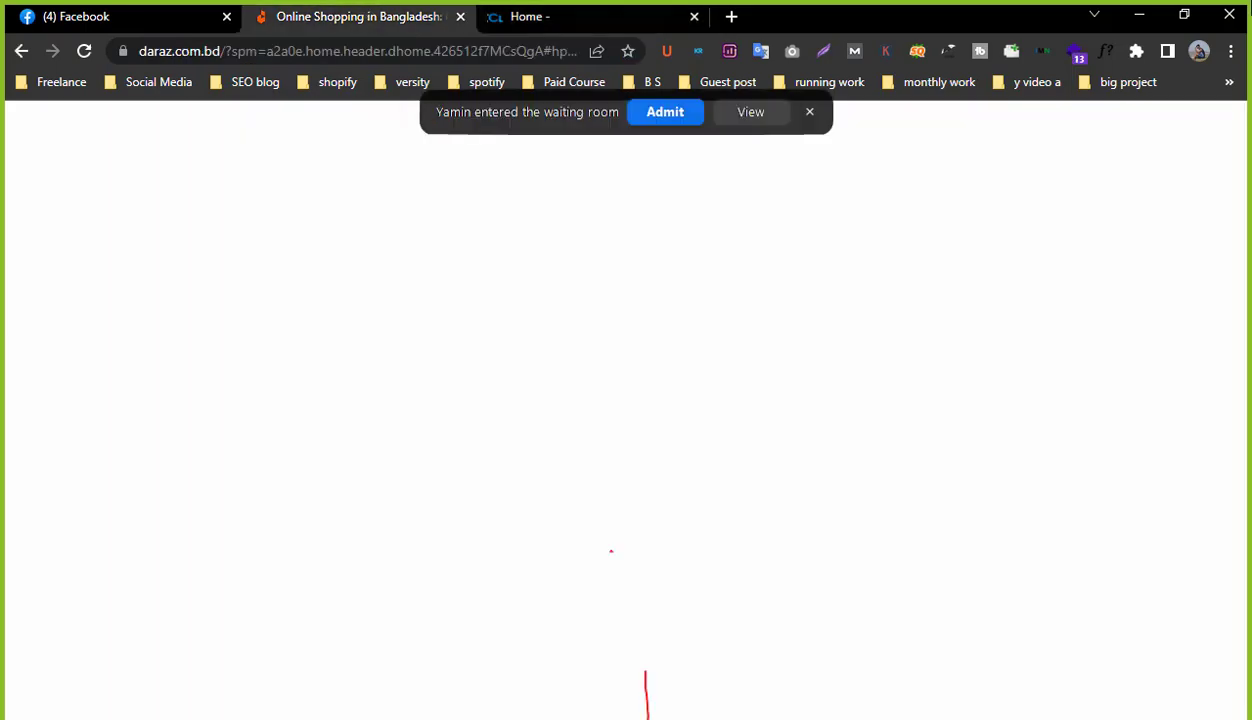
Minimise the browser, admit the waiting participant to the Zoom meeting and switch to the Excel audit report.
left_click(1139, 15)
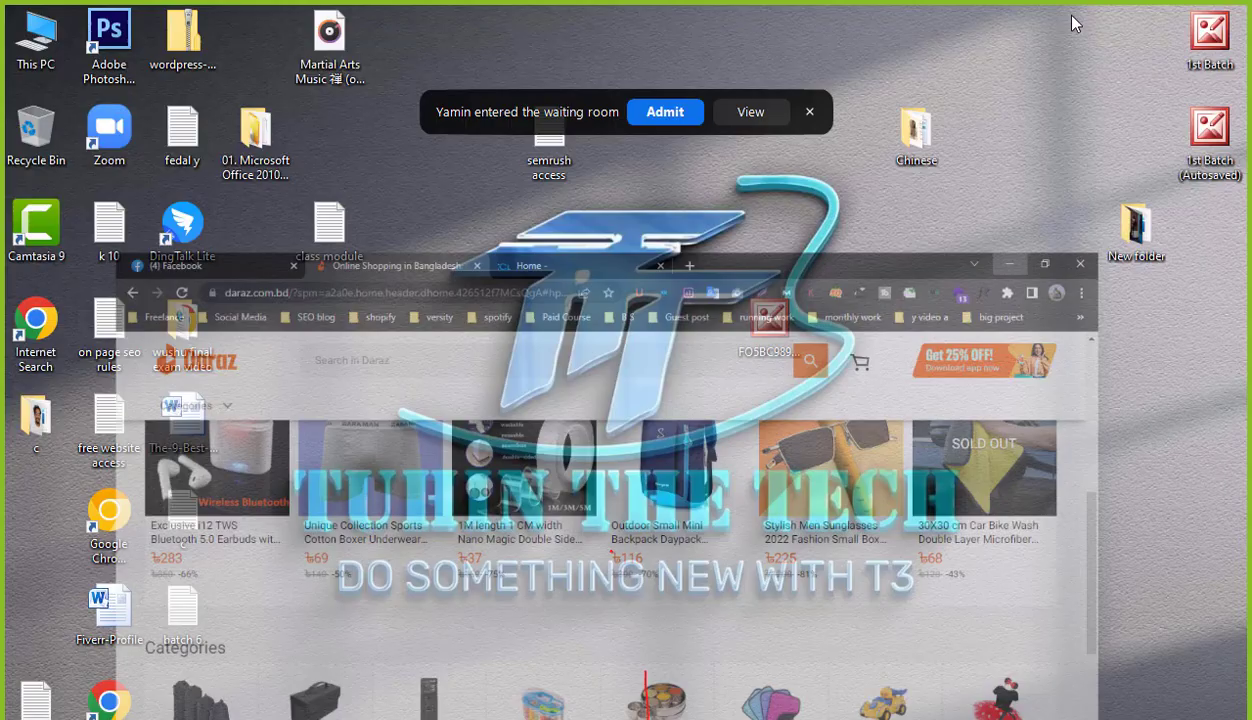
left_click(665, 113)
key("alt+Tab")
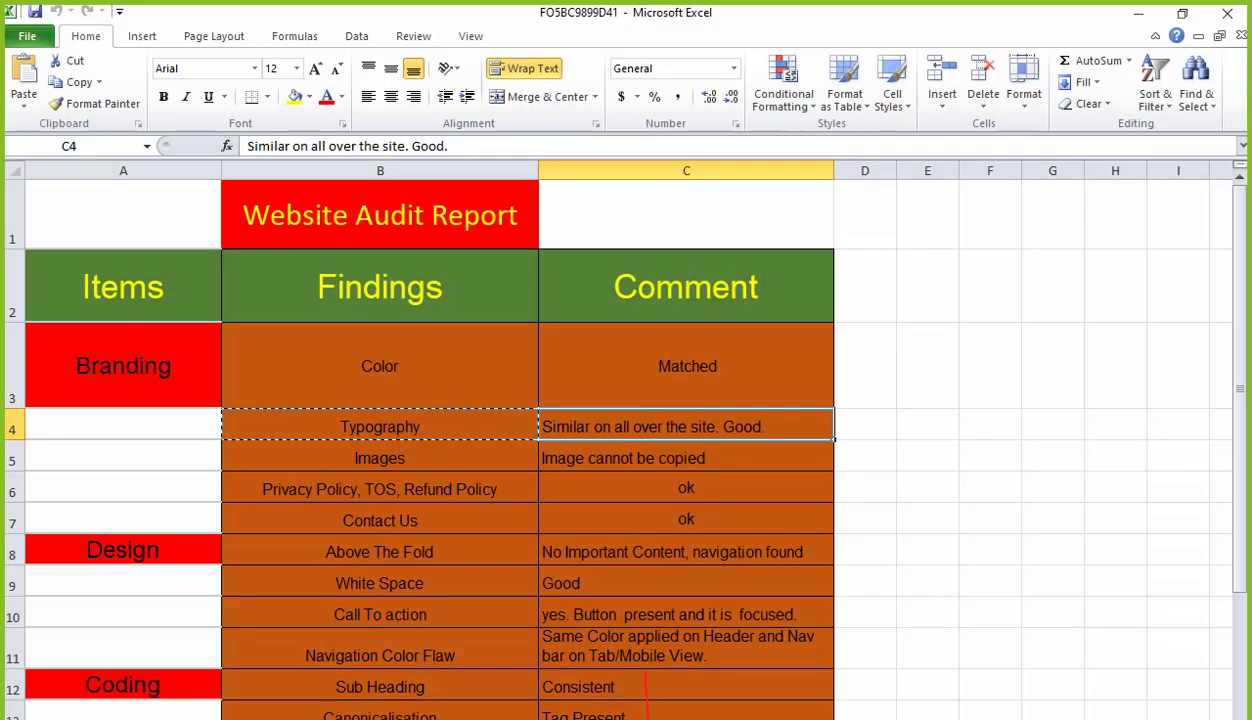
Highlight the Images finding in cell B5 and its comment in cell C5 of the audit report, ending on B5.
left_click(445, 455)
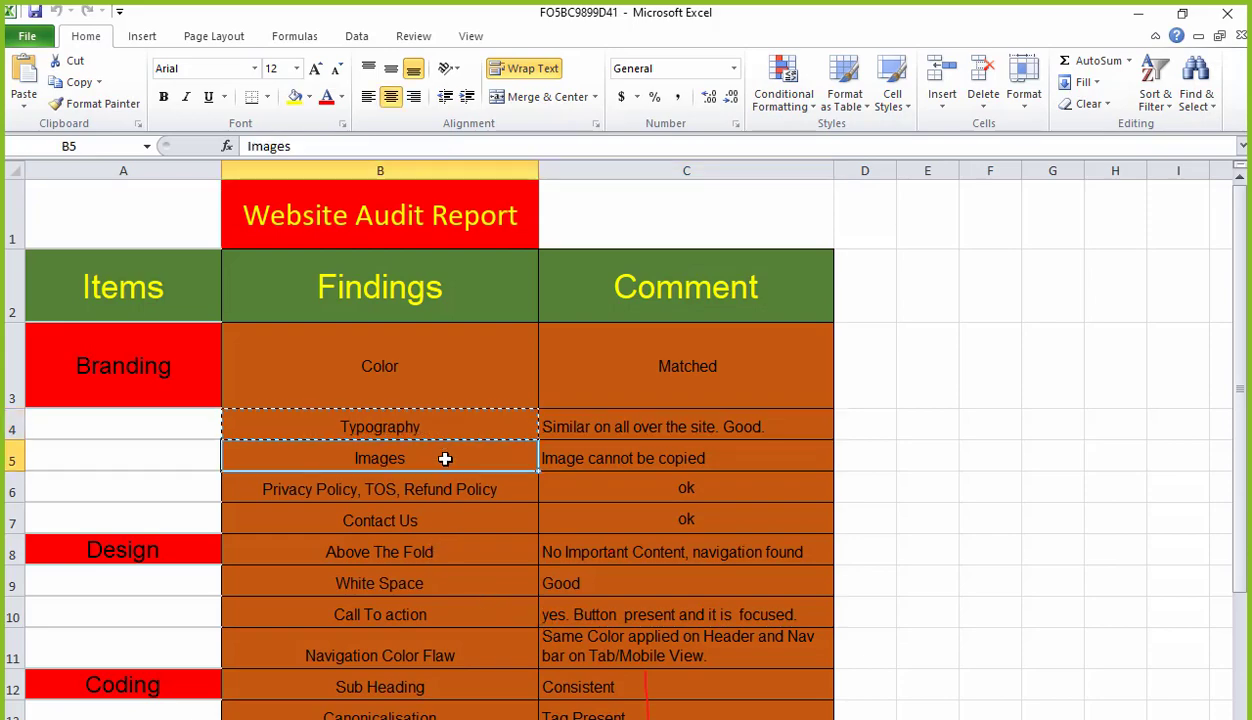
left_click(640, 458)
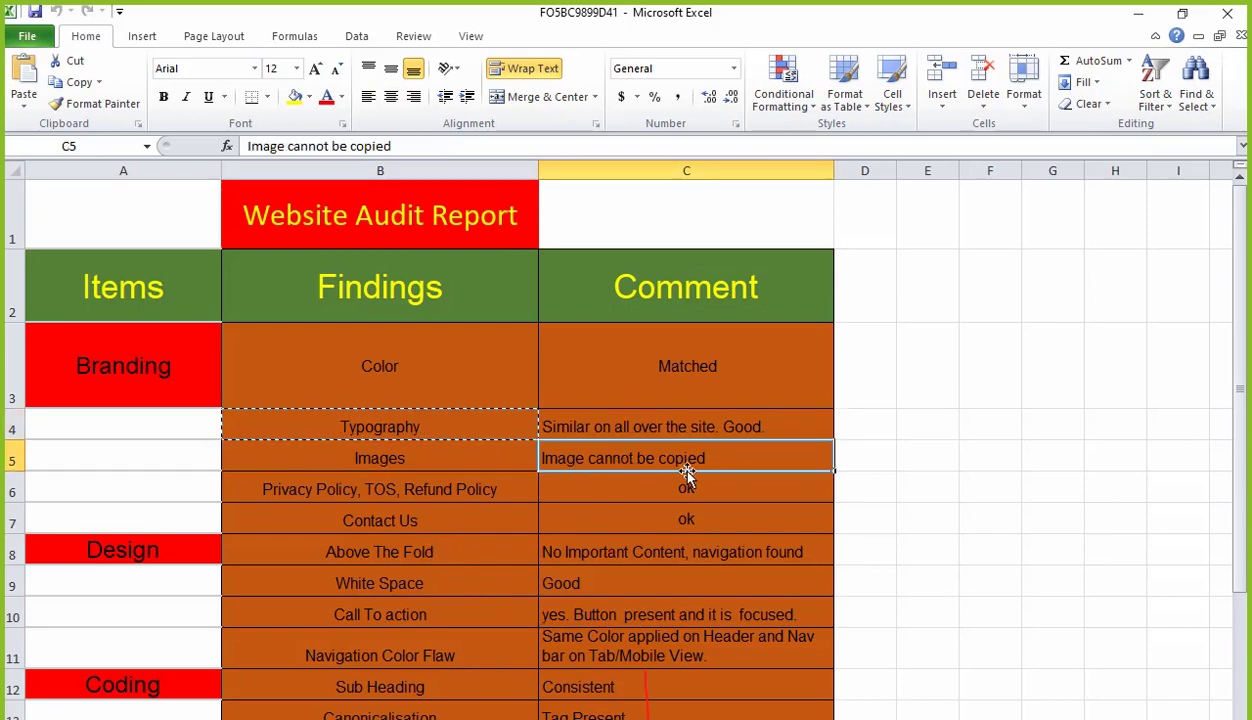
scroll(640, 430, "down", 1)
scroll(458, 264, "up", 1)
left_click(422, 456)
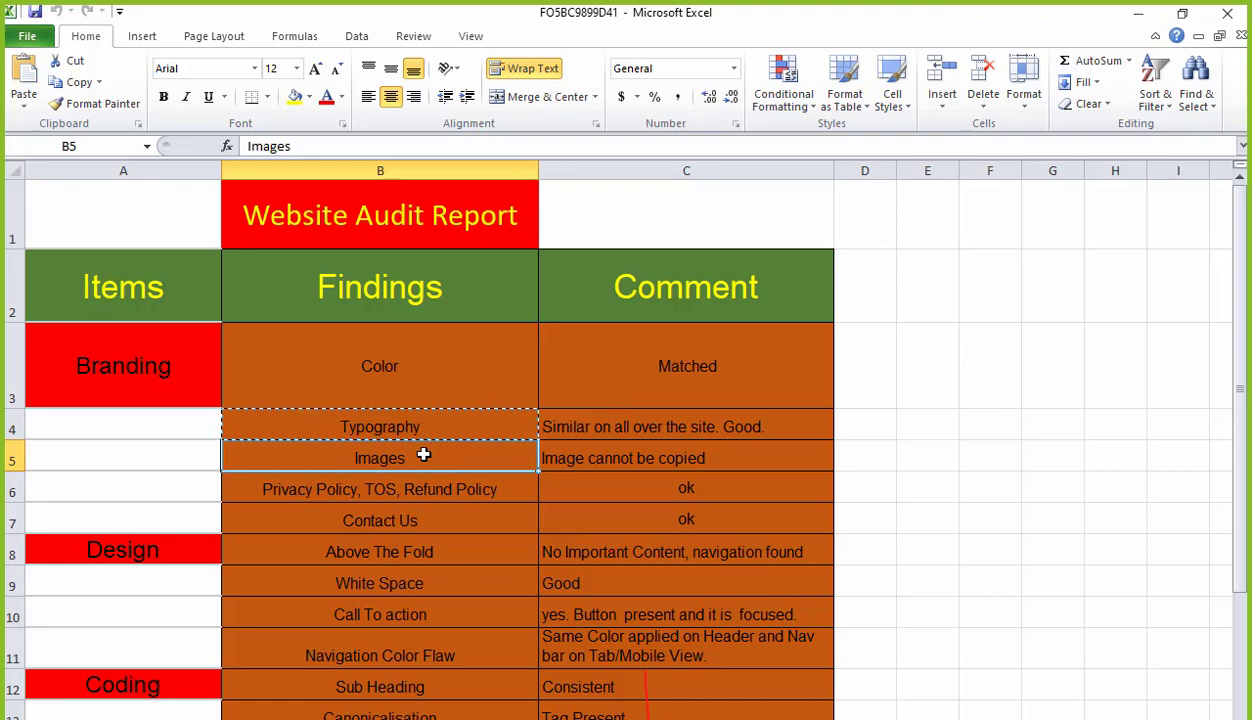
Minimise the Excel audit report, return to the Chrome browser and open a new tab beside the Crystal Cleaning page.
left_click(1138, 14)
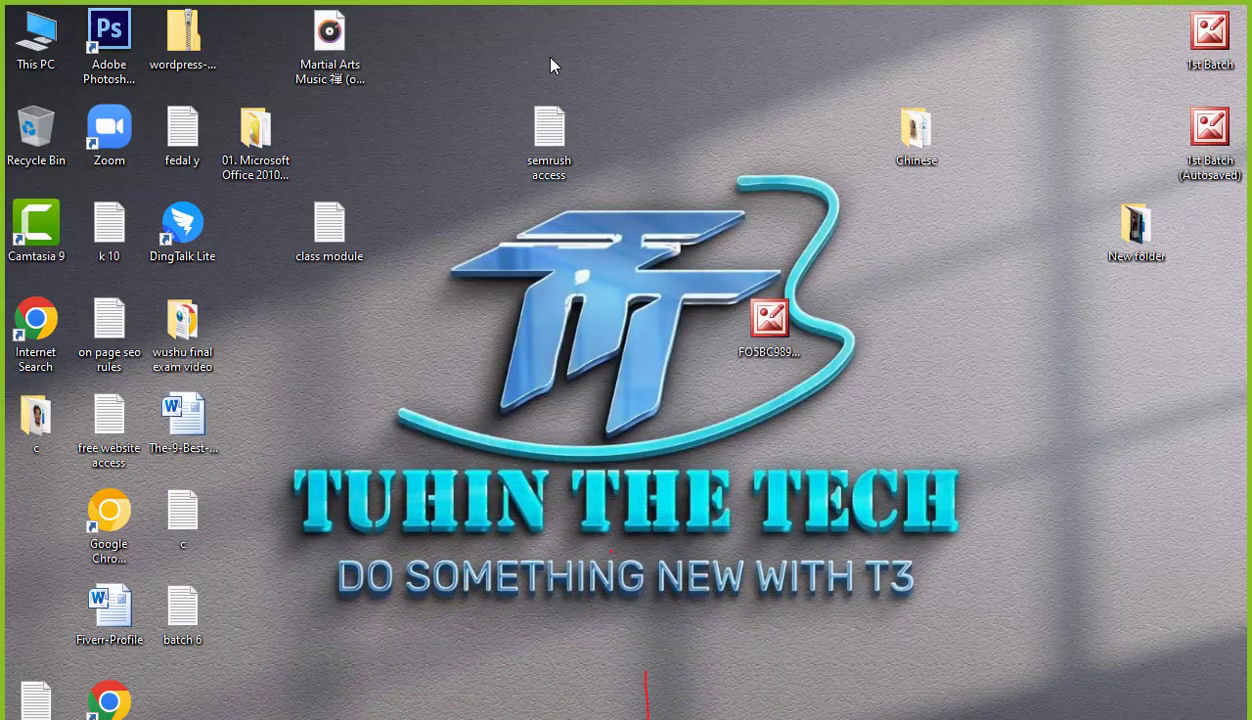
key("alt+Tab")
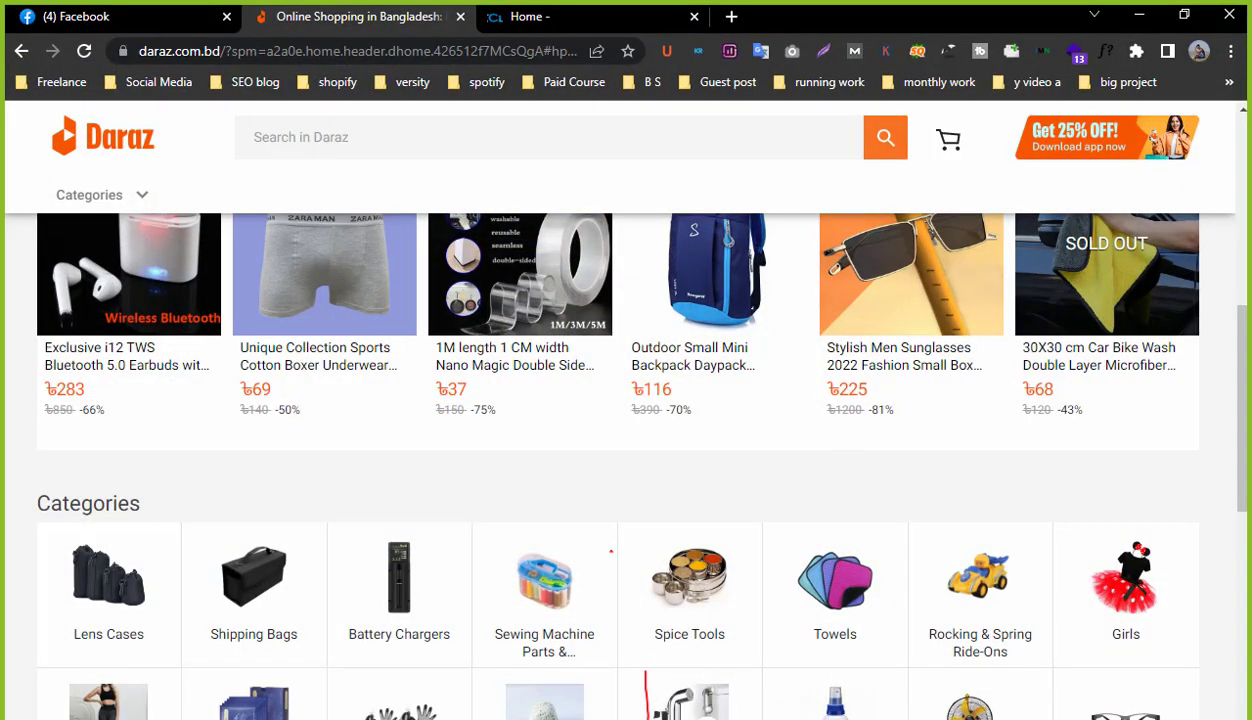
left_click(640, 16)
left_click(731, 17)
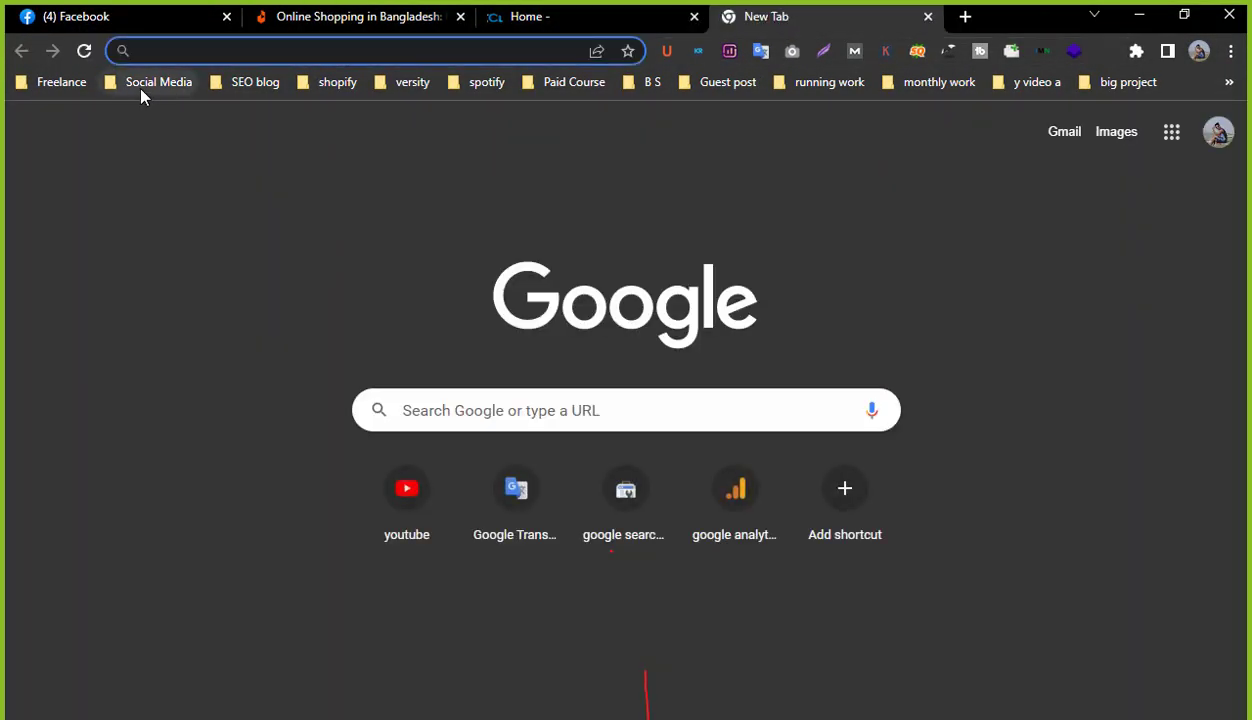
left_click(240, 88)
mouse_move(302, 201)
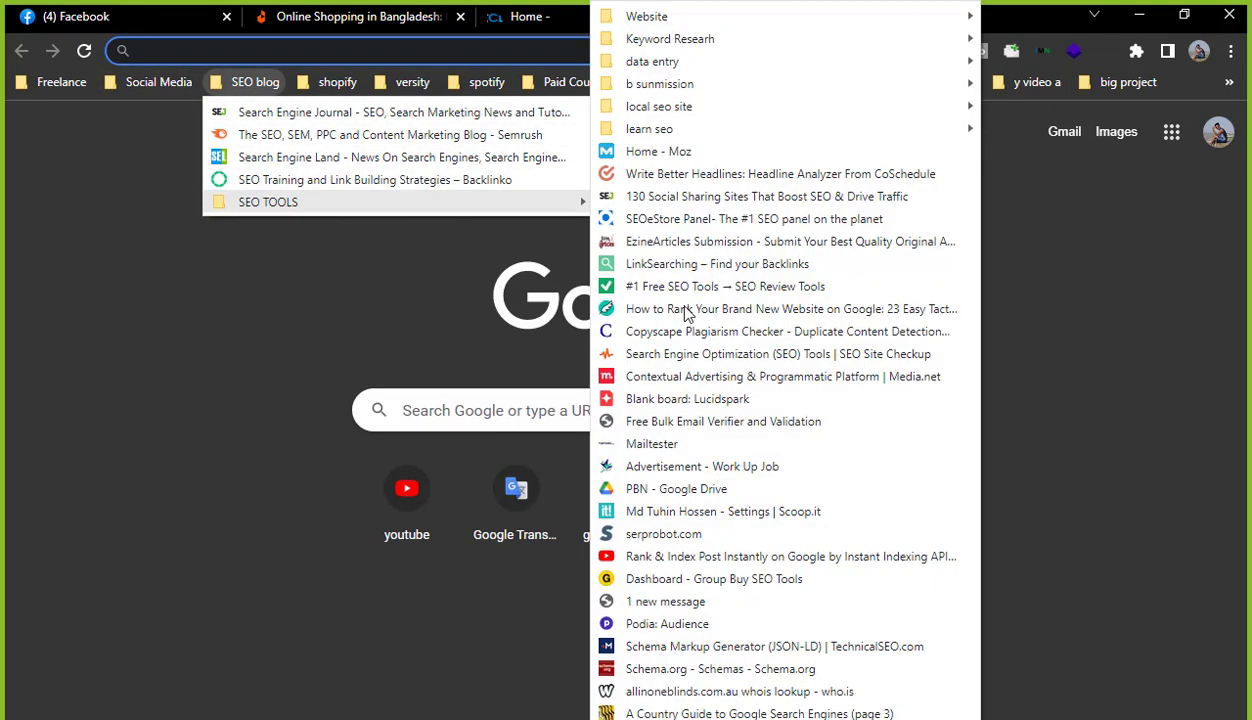
left_click(298, 285)
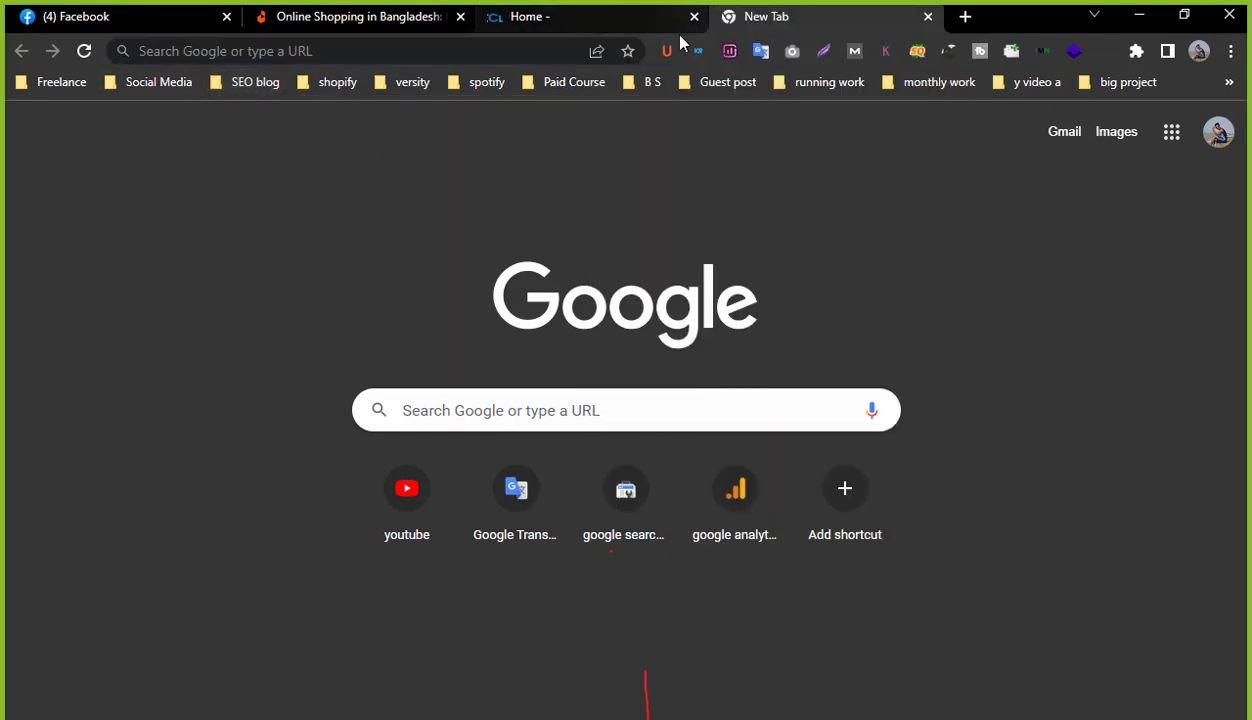
Search for "seo small tools" and open the smallseotools.com website.
left_click(327, 55)
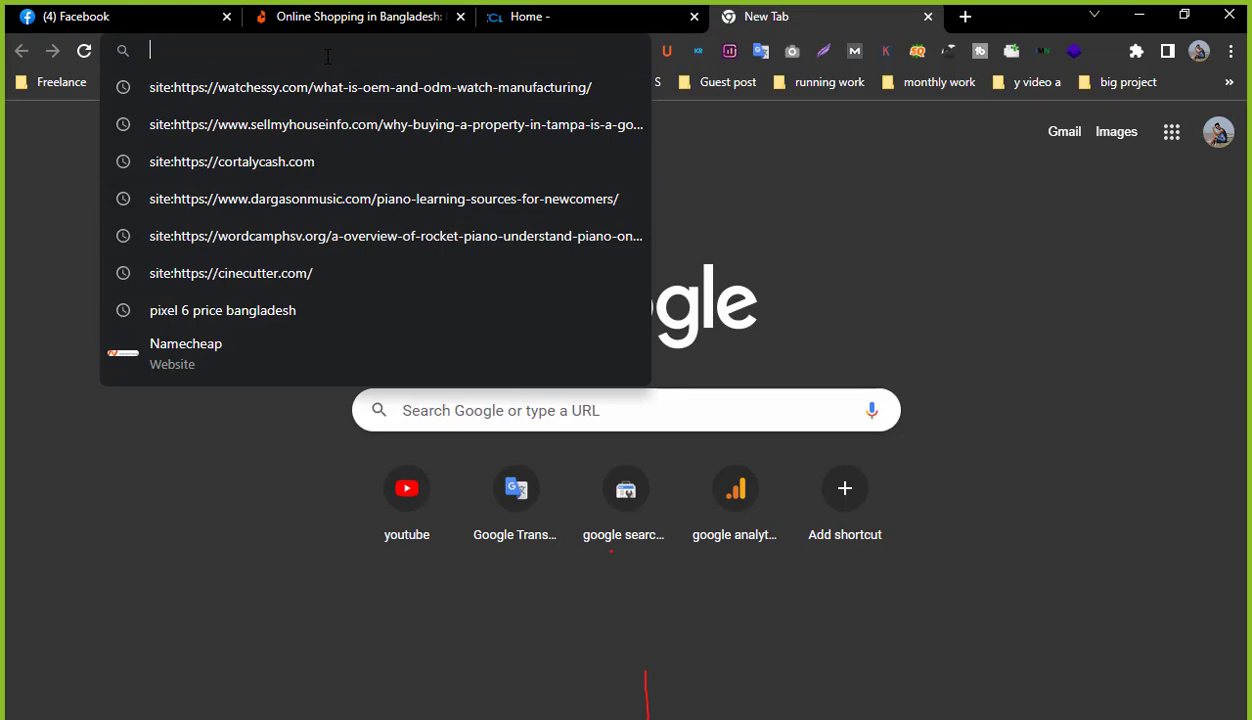
type("seo ")
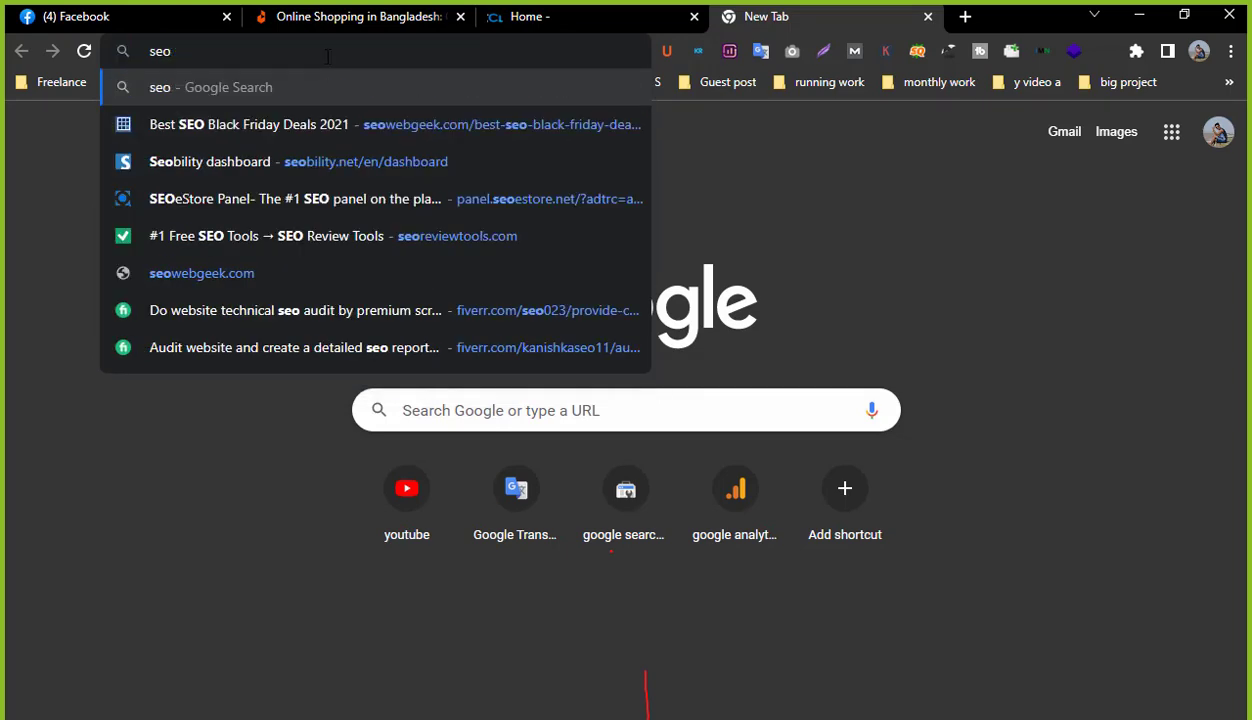
type("smal")
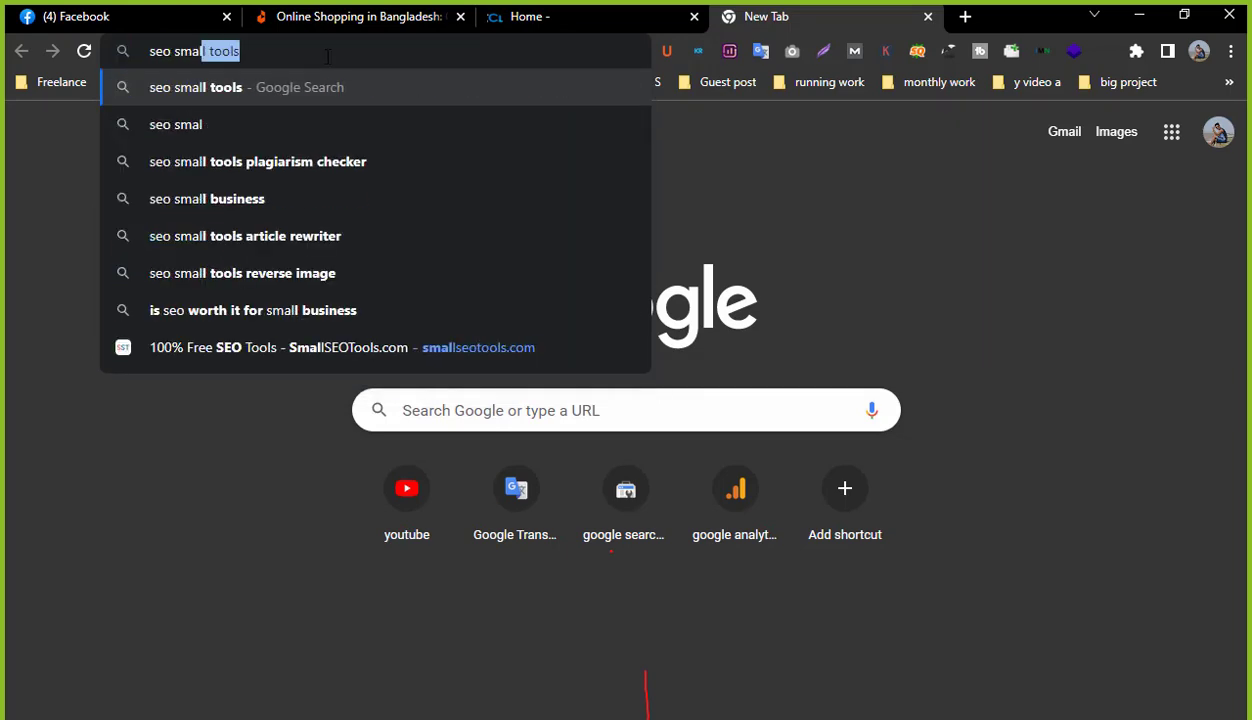
key("Return")
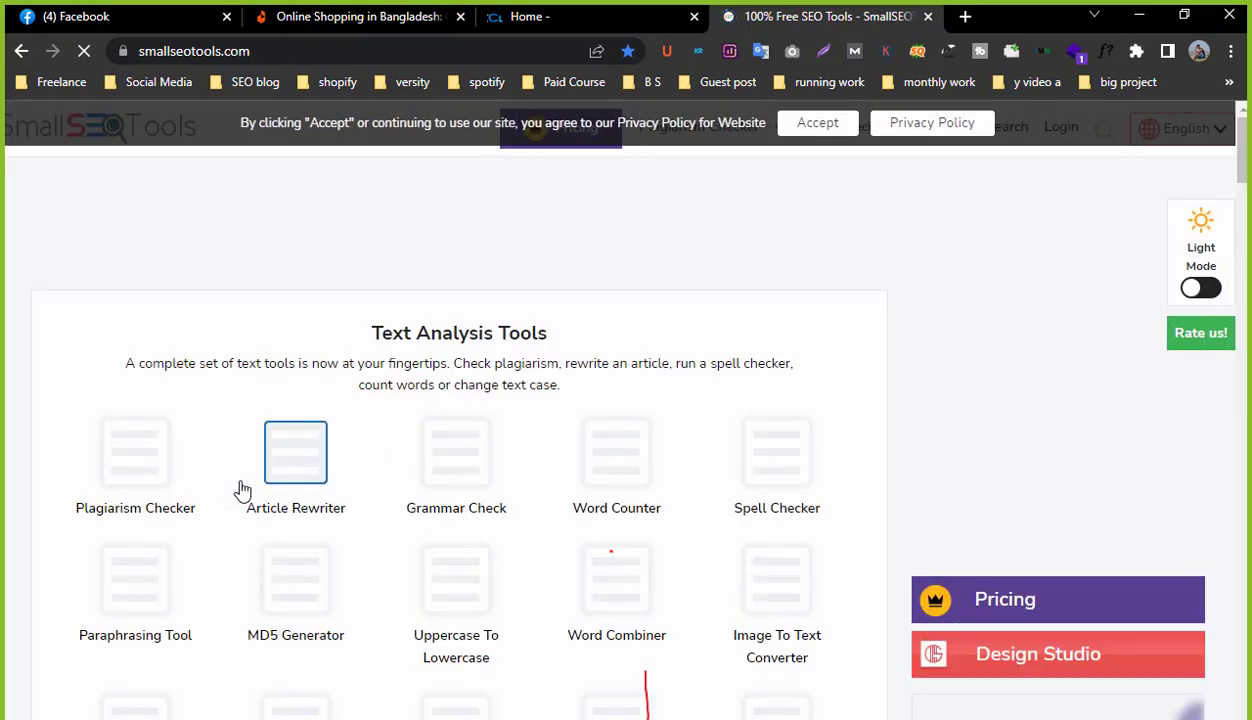
Dismiss the Grammarly pop-up and look over the Text Analysis Tools on the SmallSEOTools page.
scroll(251, 480, "down", 2)
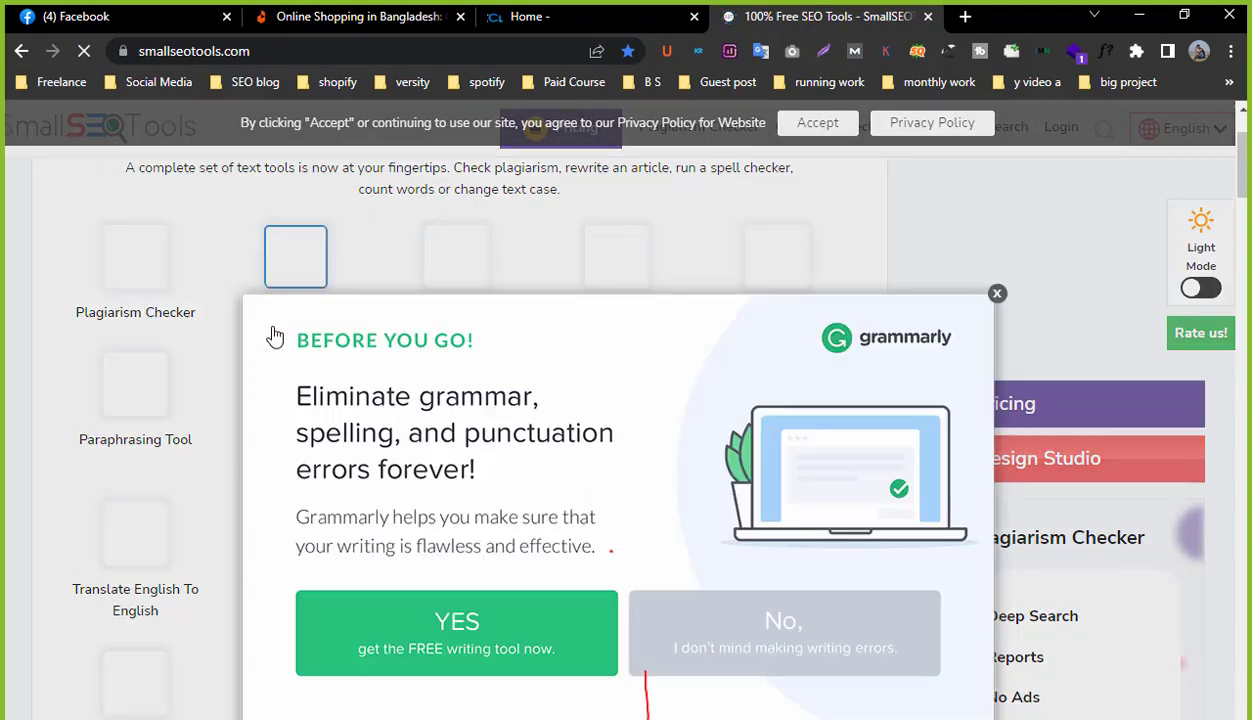
left_click(997, 295)
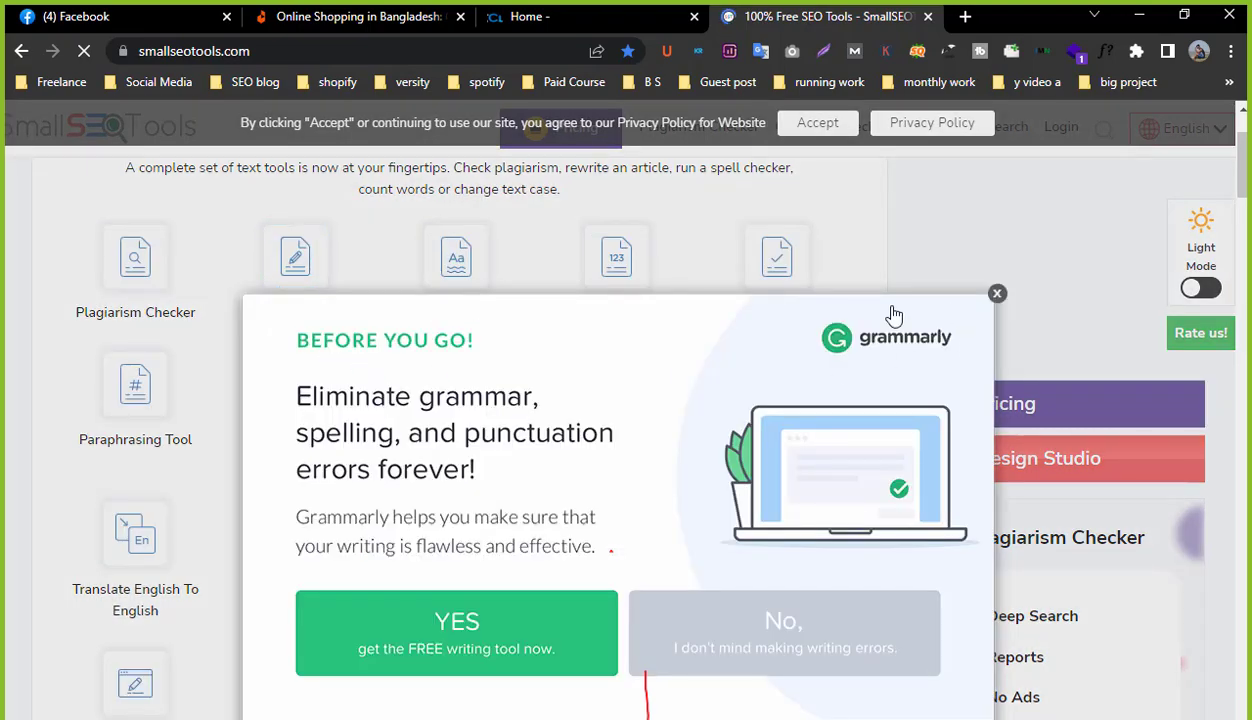
scroll(797, 307, "down", 1)
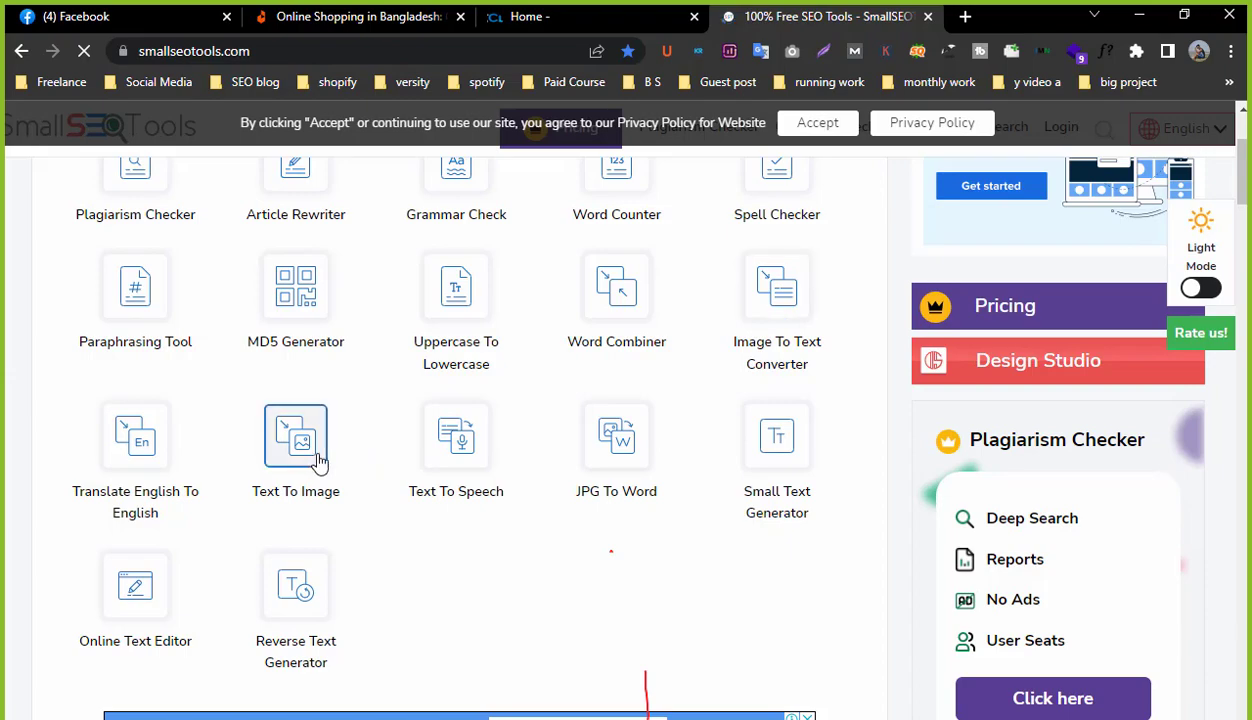
scroll(421, 452, "up", 1)
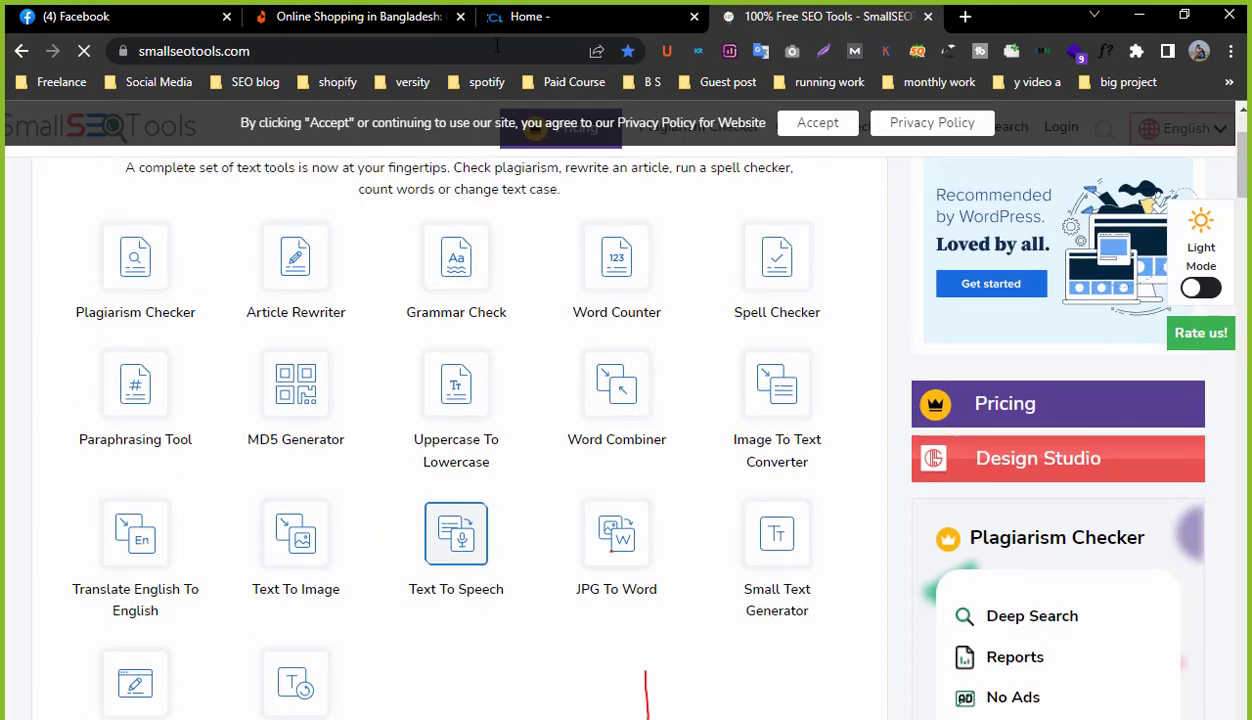
Search Google for "image copy checker" in a new tab, admitting the waiting participant to the Zoom meeting along the way.
key("ctrl+t")
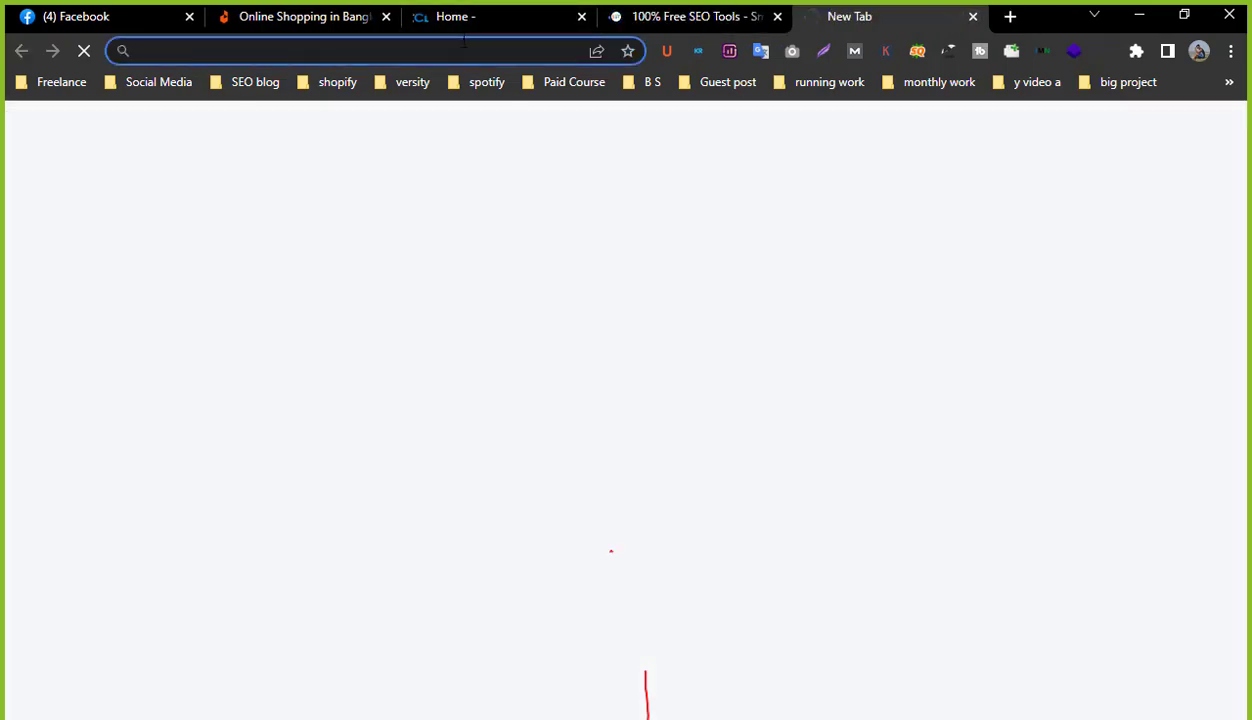
type("iumage")
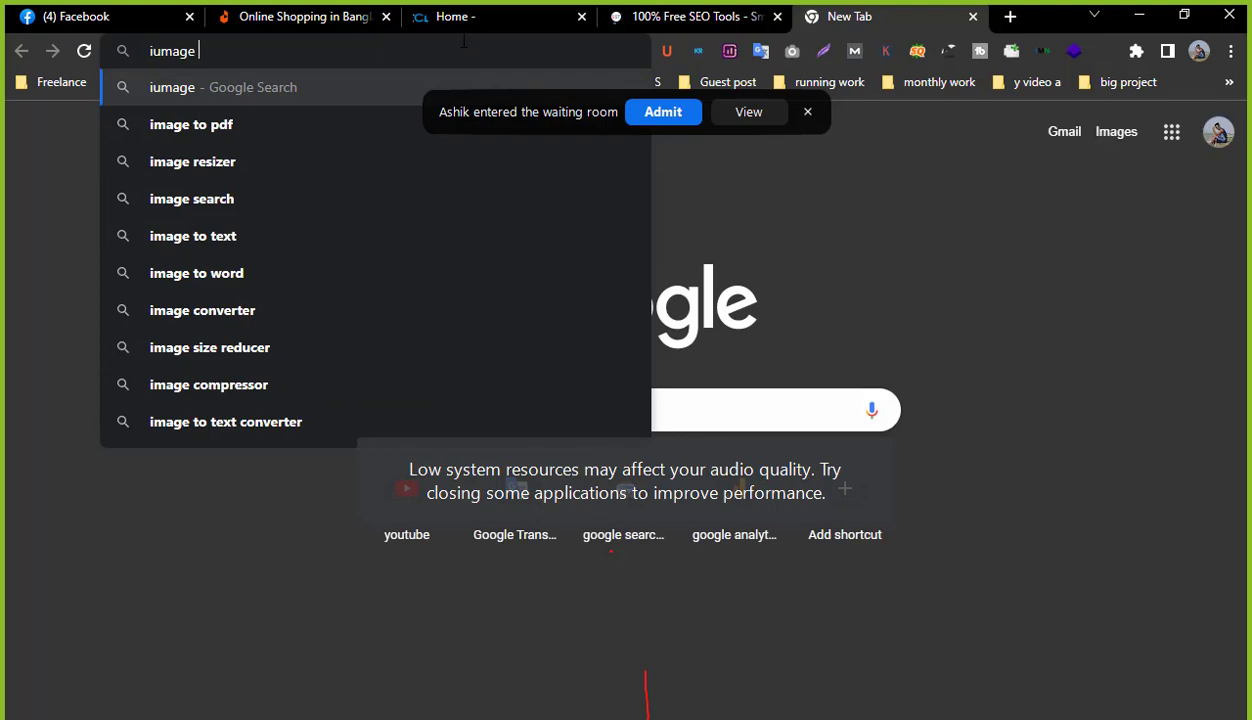
key("BackSpace")
key("BackSpace")
key("BackSpace")
key("BackSpace")
key("BackSpace")
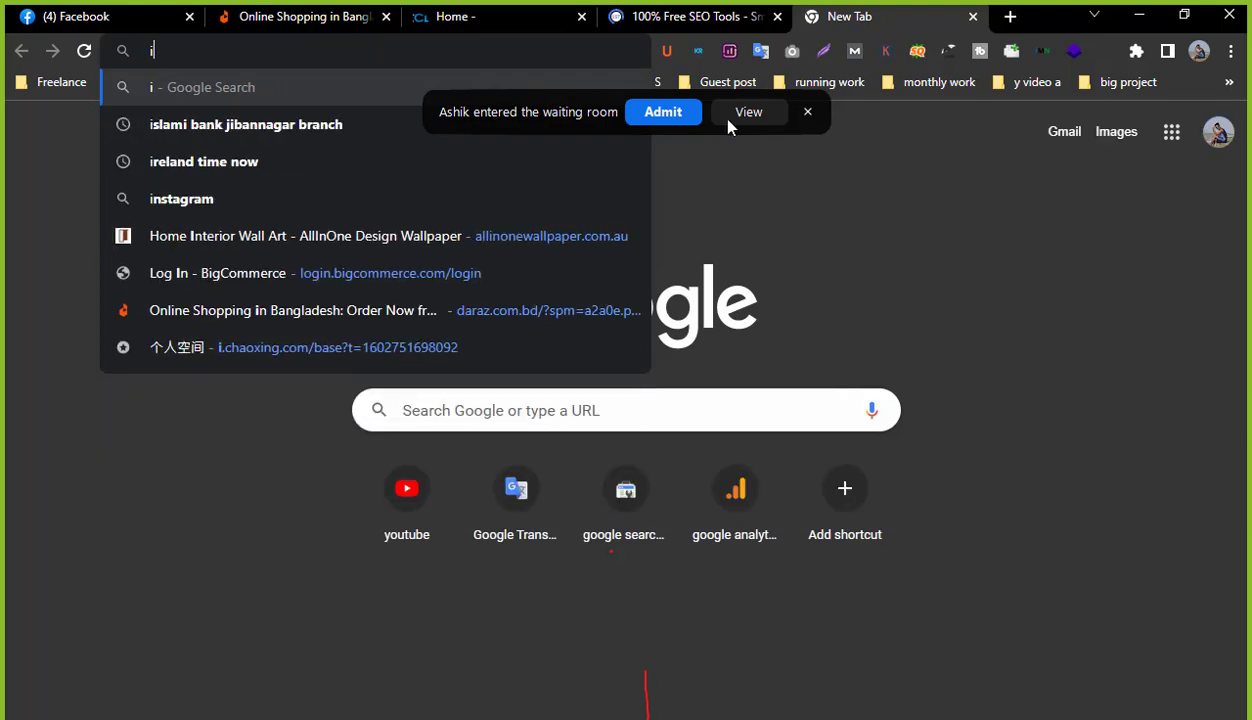
left_click(663, 112)
left_click(197, 50)
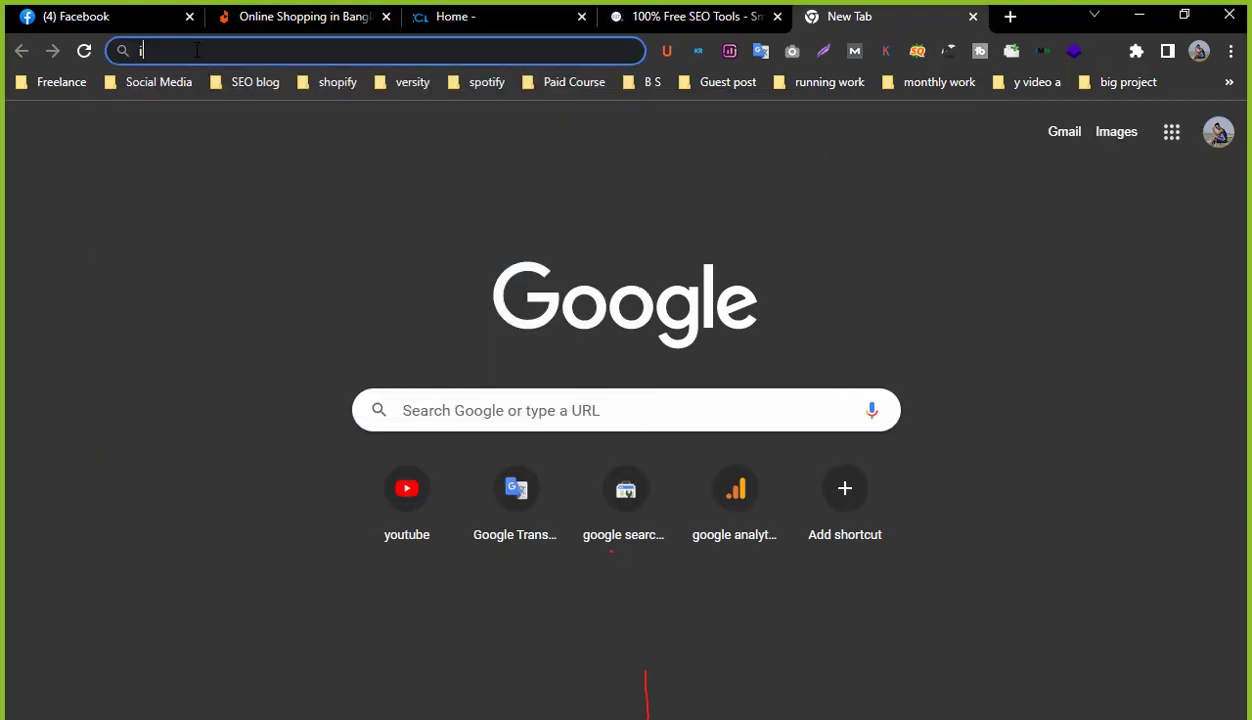
type("mage ")
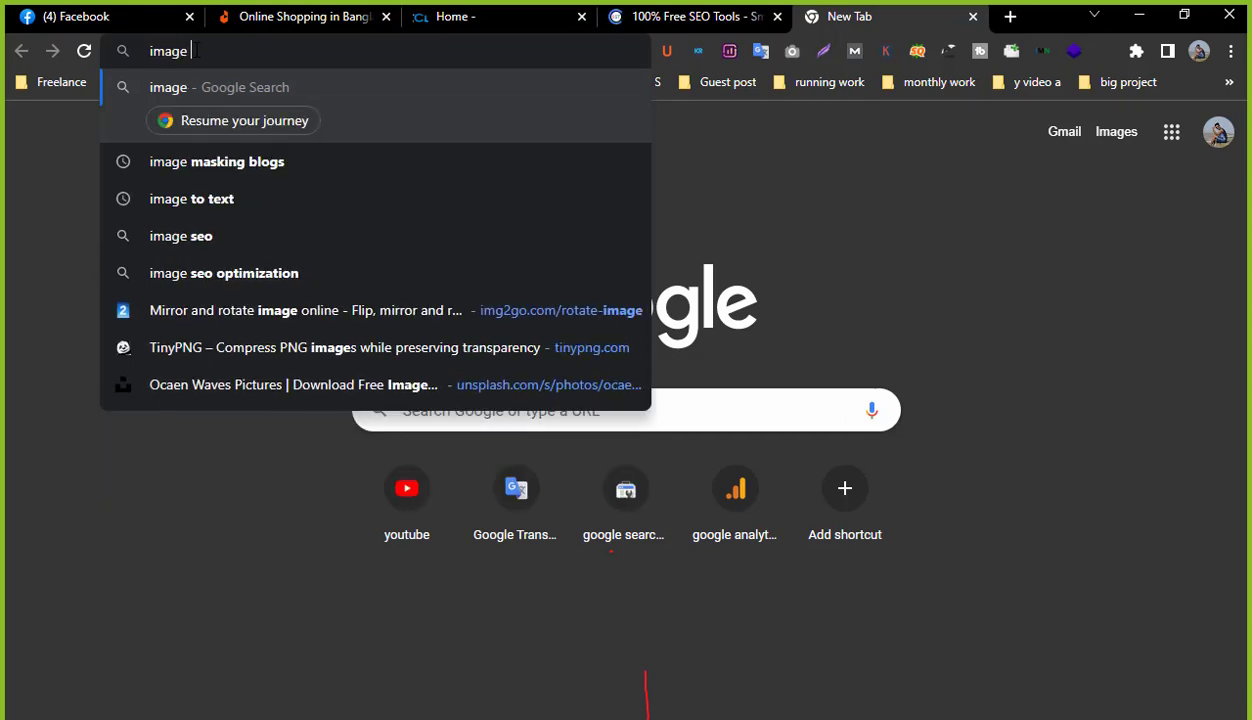
type("copy")
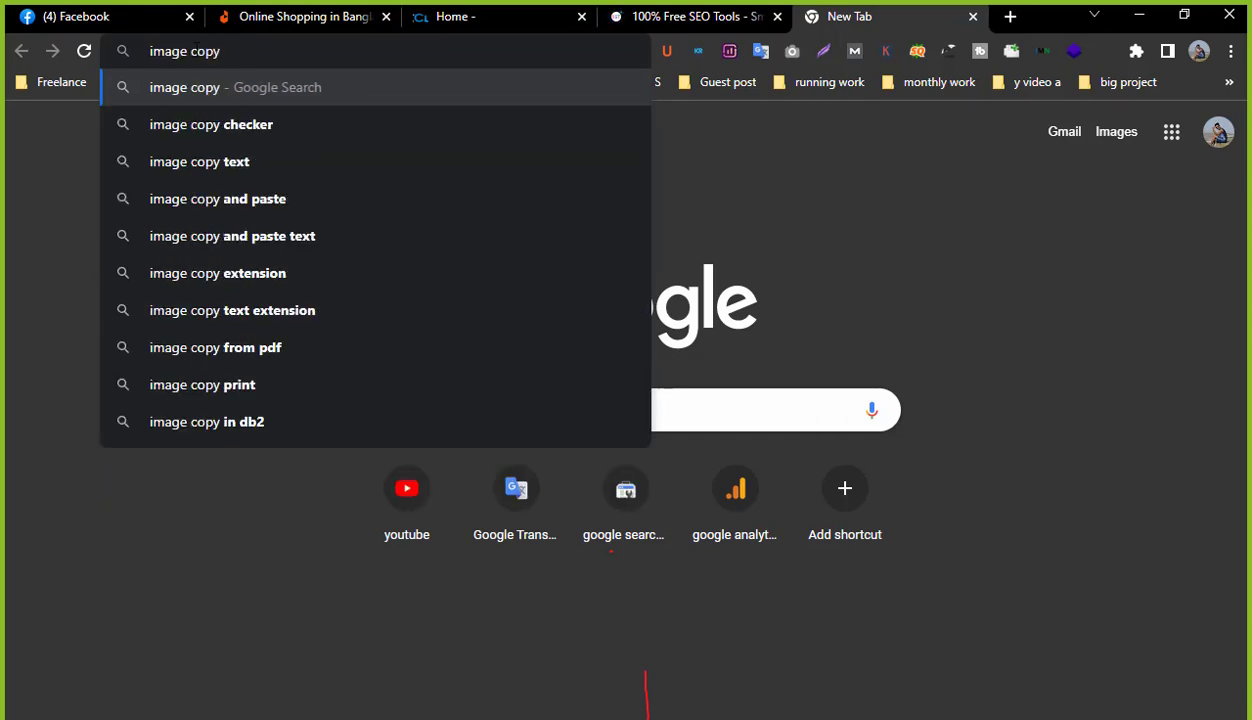
left_click(222, 124)
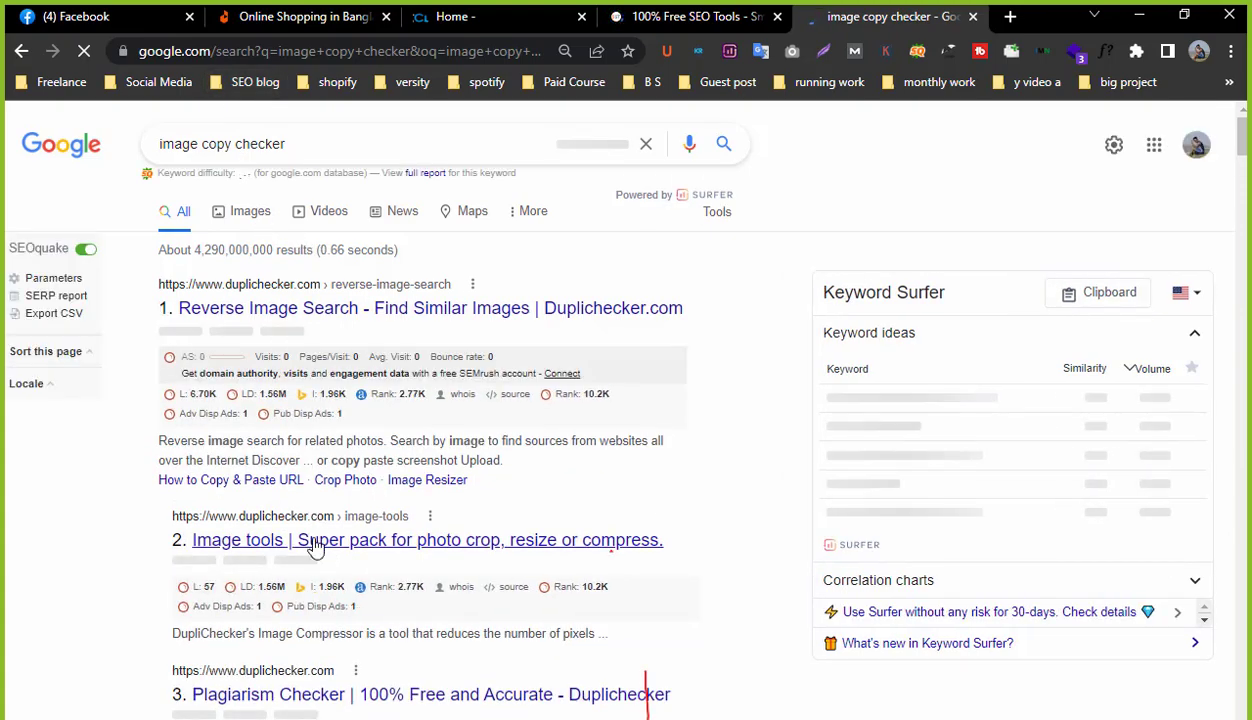
Open Duplichecker's Image tools and Plagiarism Checker results in separate new tabs and view each page, ending on the Plagiarism Checker.
middle_click(315, 548)
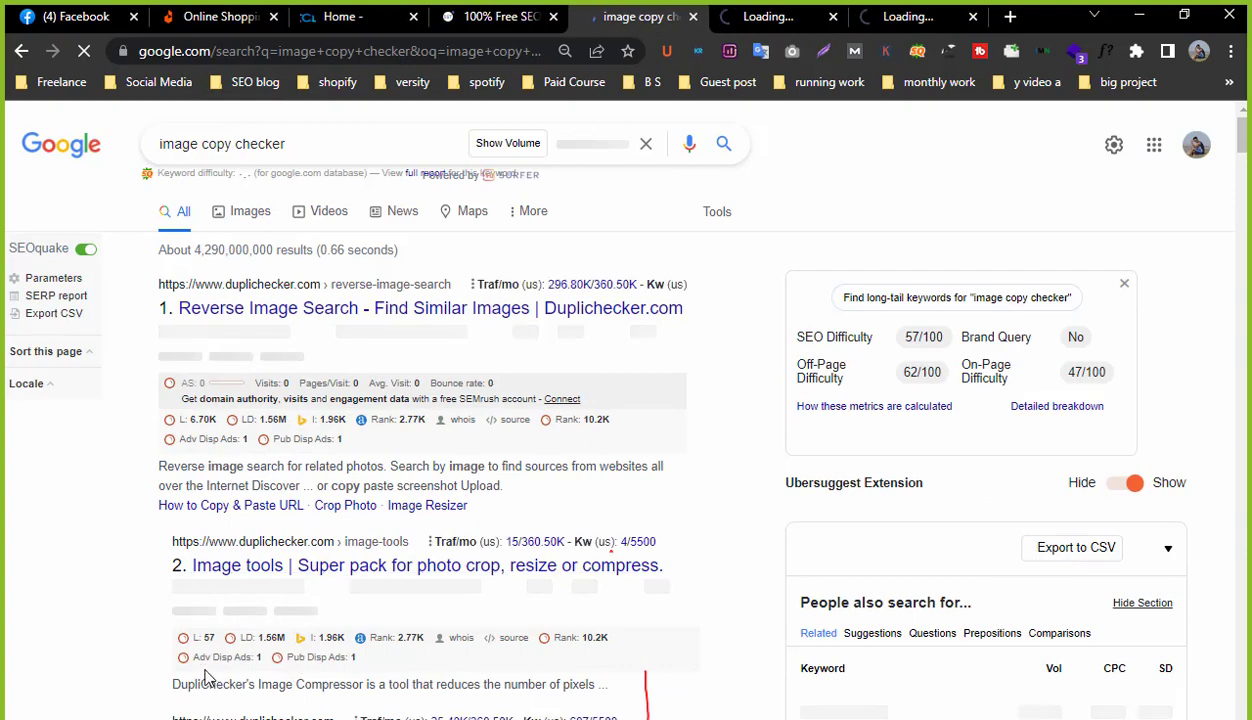
left_click(793, 12)
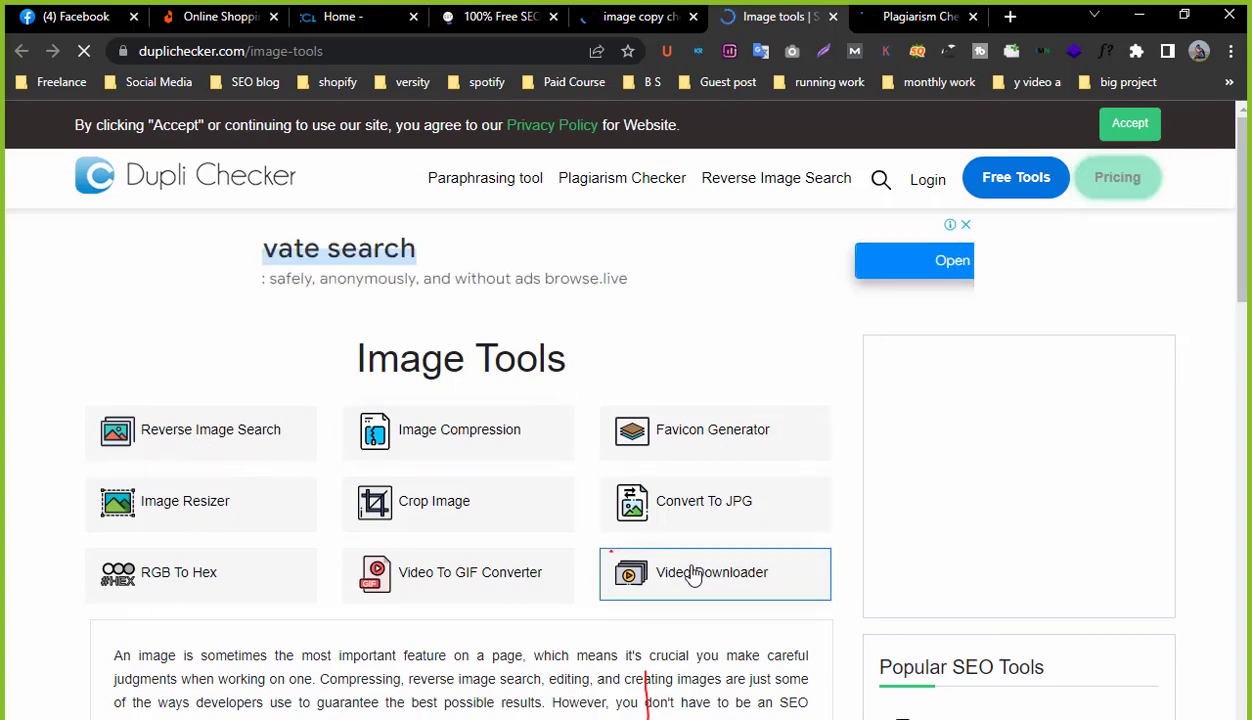
left_click(930, 16)
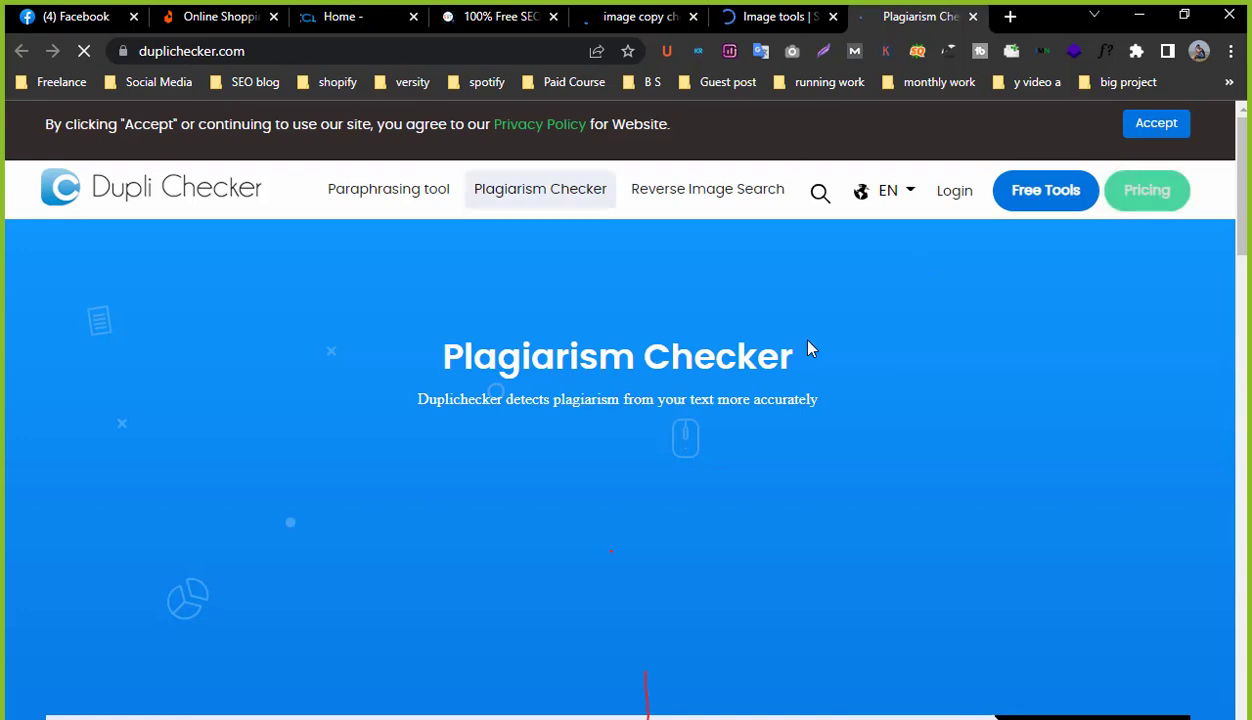
Examine the Duplichecker plagiarism checker's text box, file upload field, webpage URL field and check options.
scroll(810, 348, "down", 5)
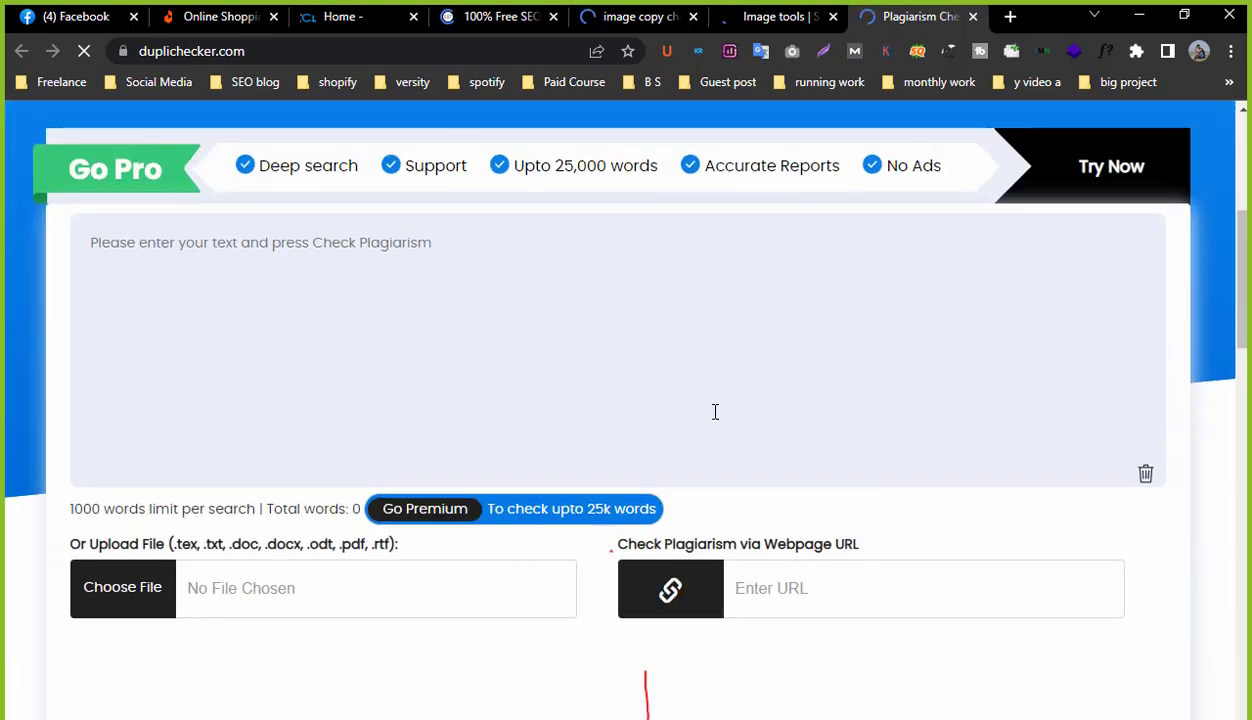
scroll(582, 505, "down", 1)
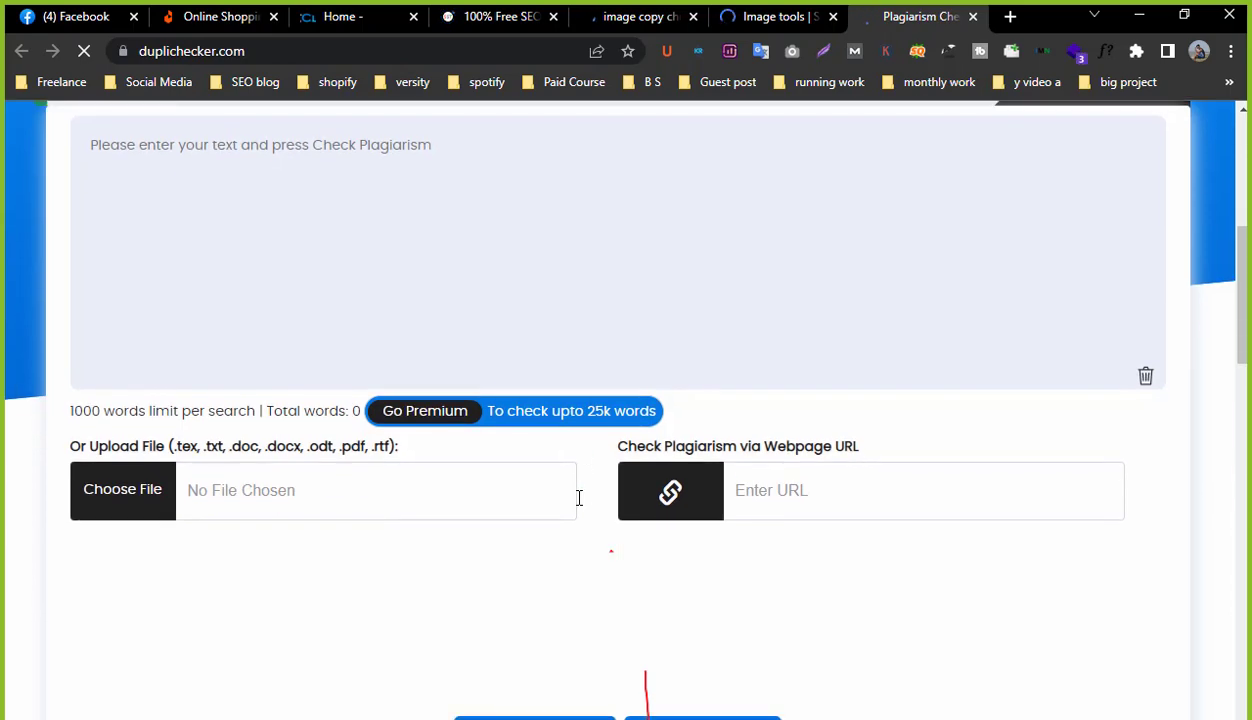
scroll(575, 498, "up", 2)
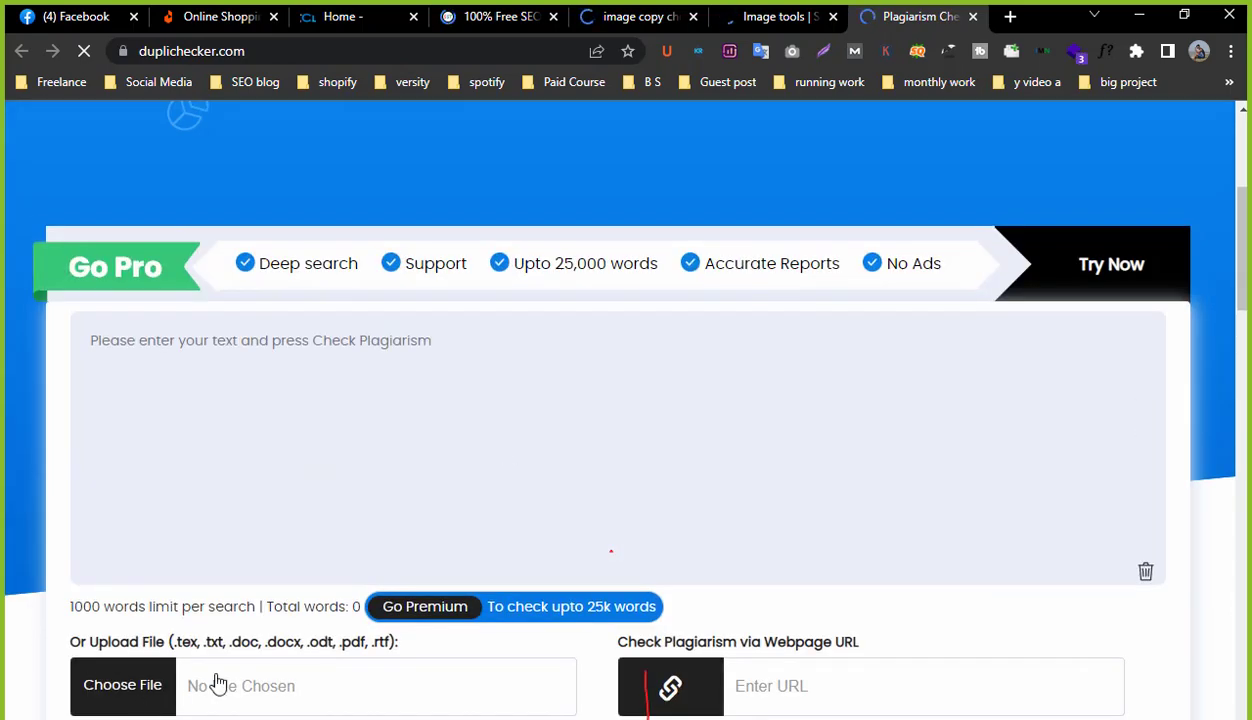
scroll(270, 675, "down", 2)
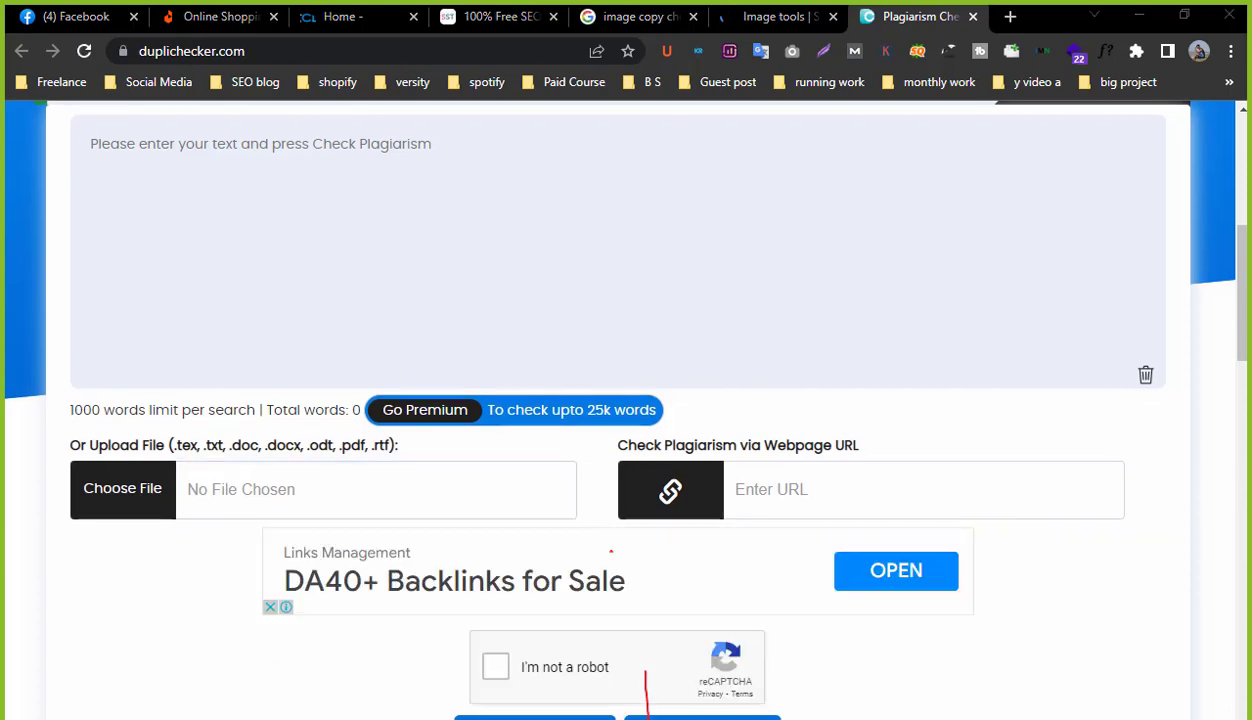
scroll(514, 350, "up", 2)
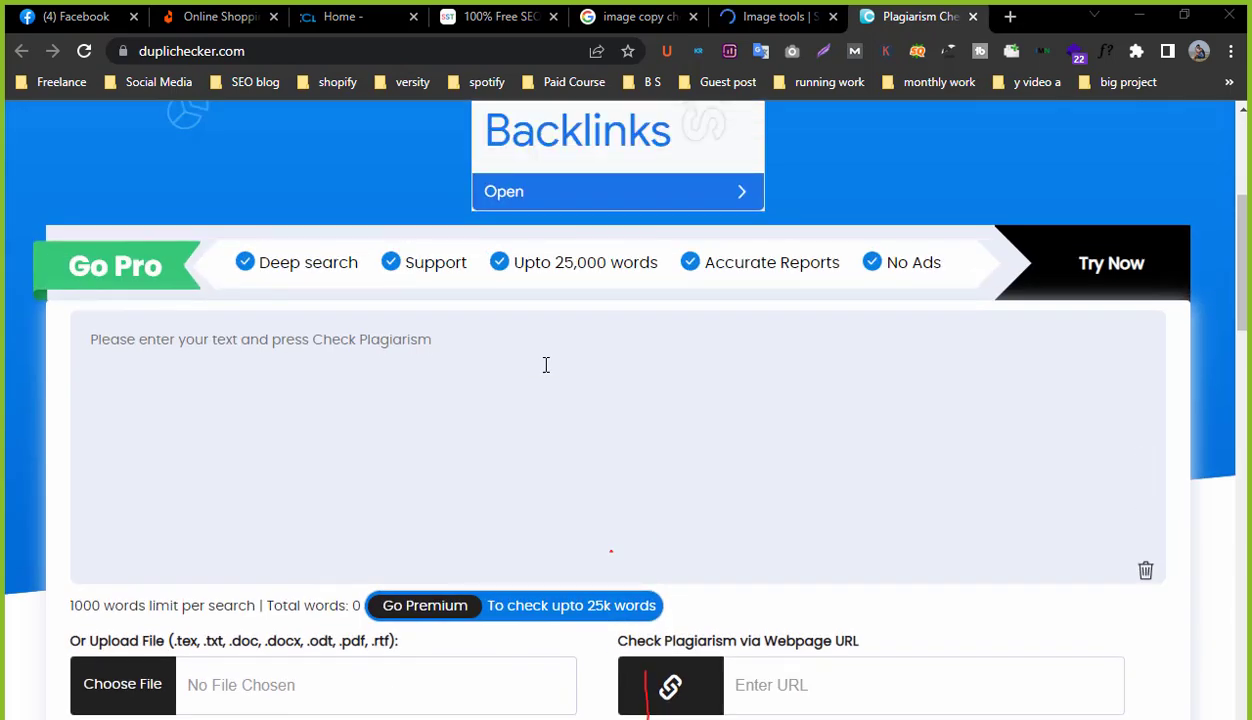
scroll(546, 365, "down", 2)
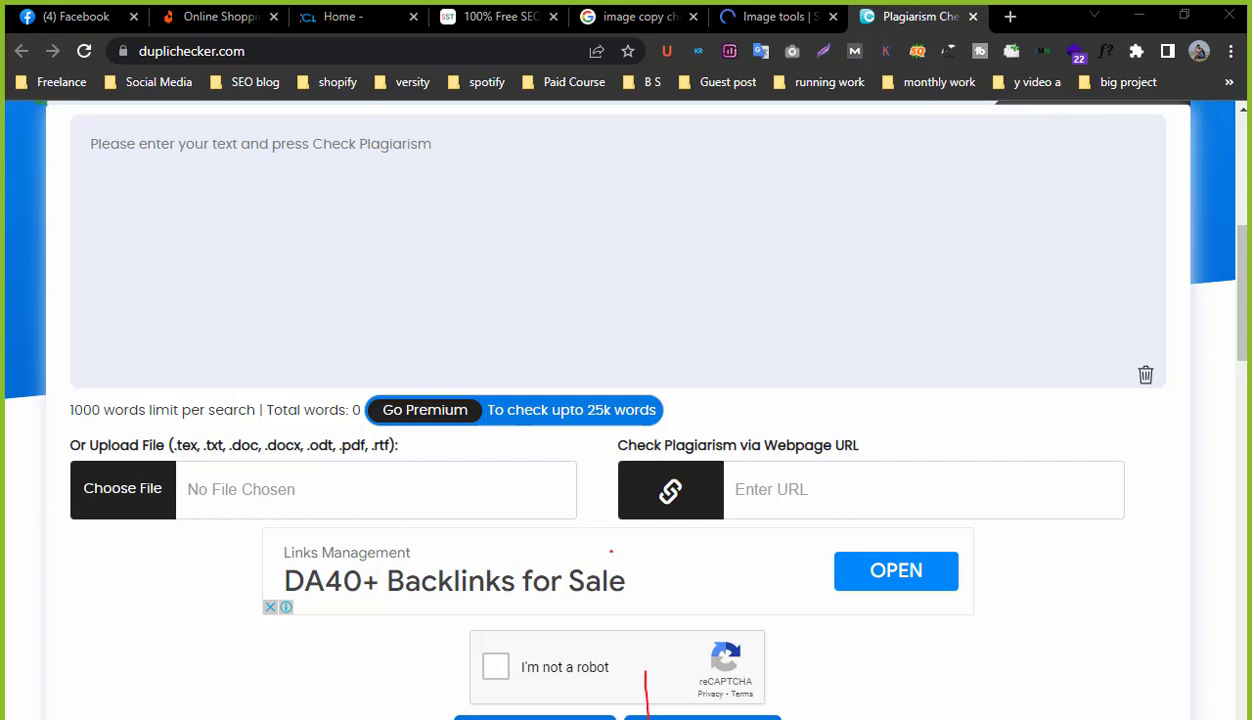
left_click(264, 505)
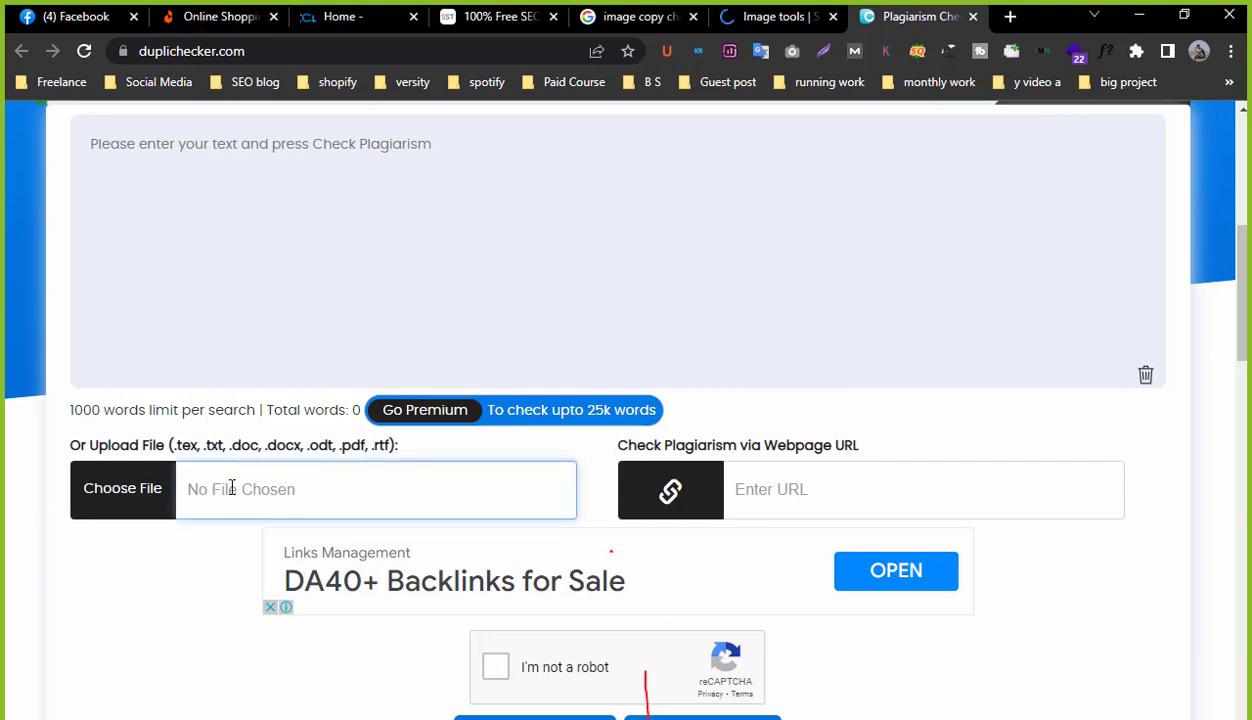
left_click(810, 479)
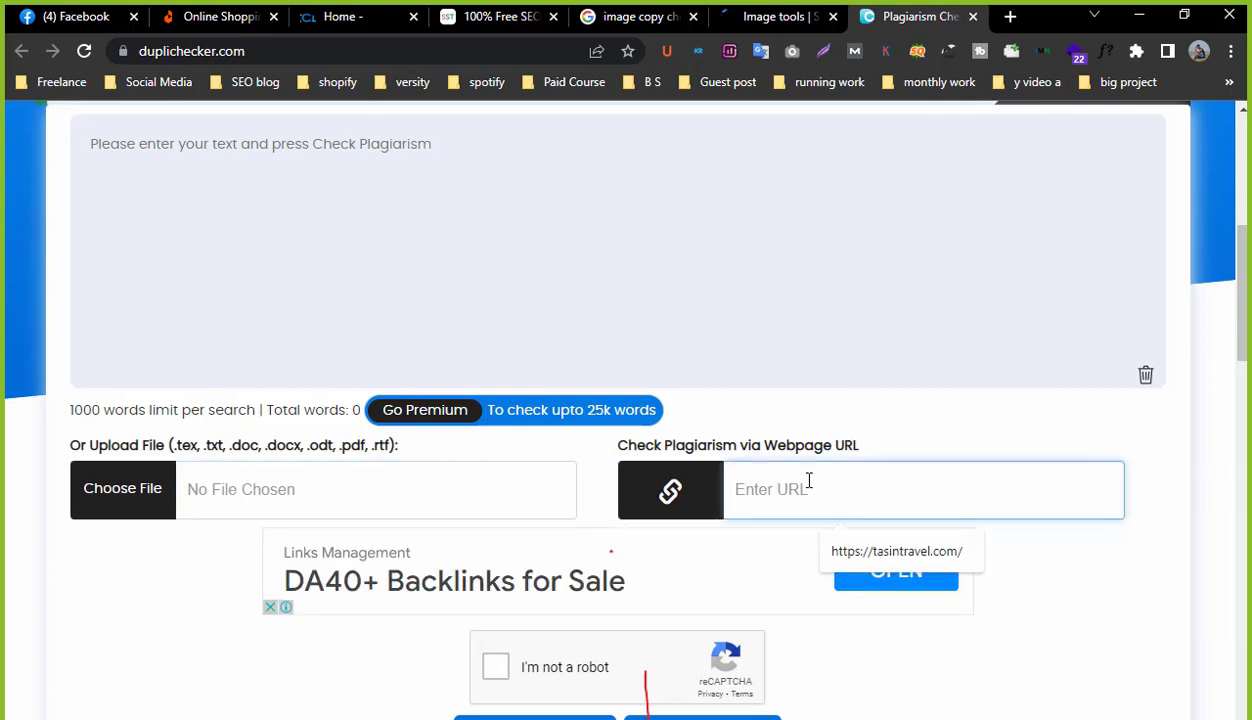
scroll(760, 485, "down", 1)
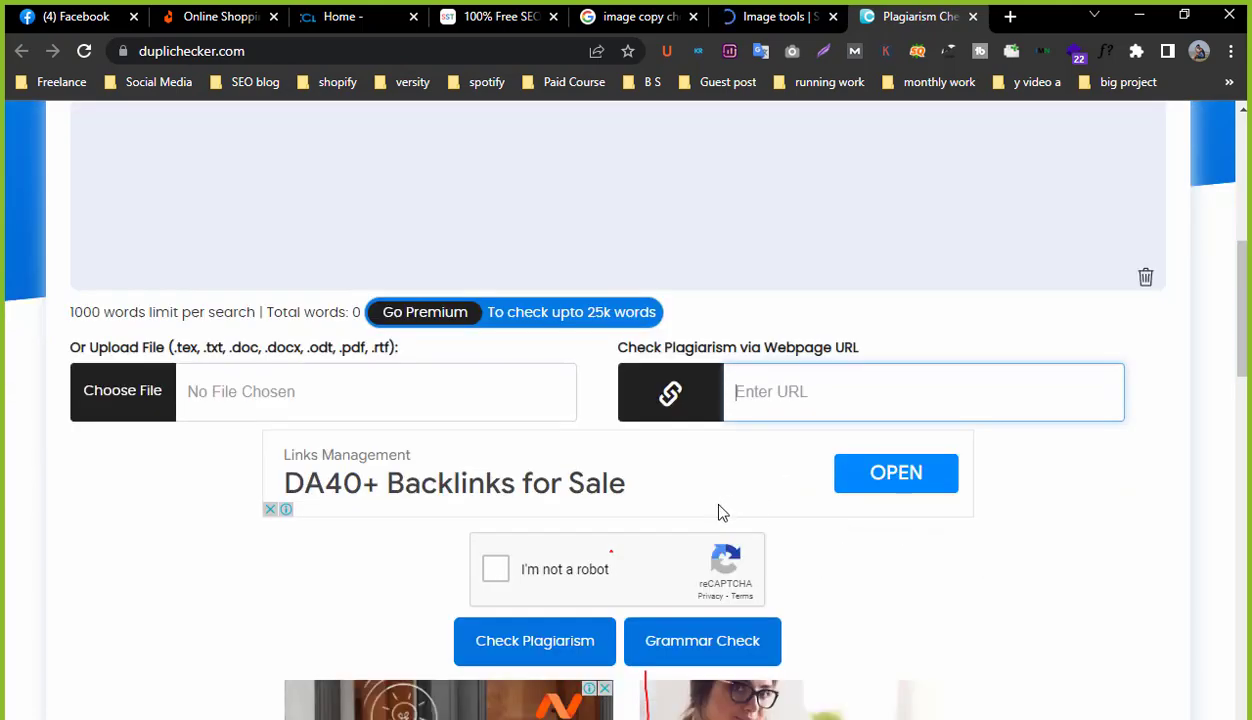
scroll(630, 525, "up", 4)
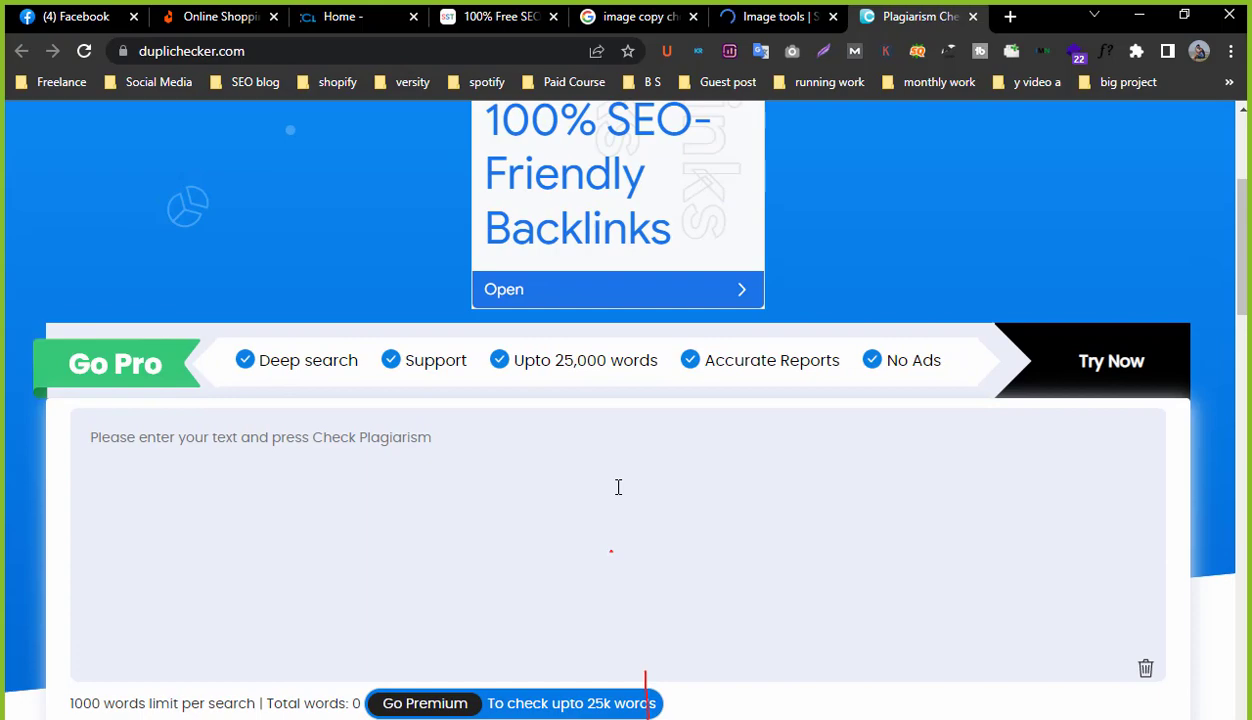
scroll(618, 487, "down", 6)
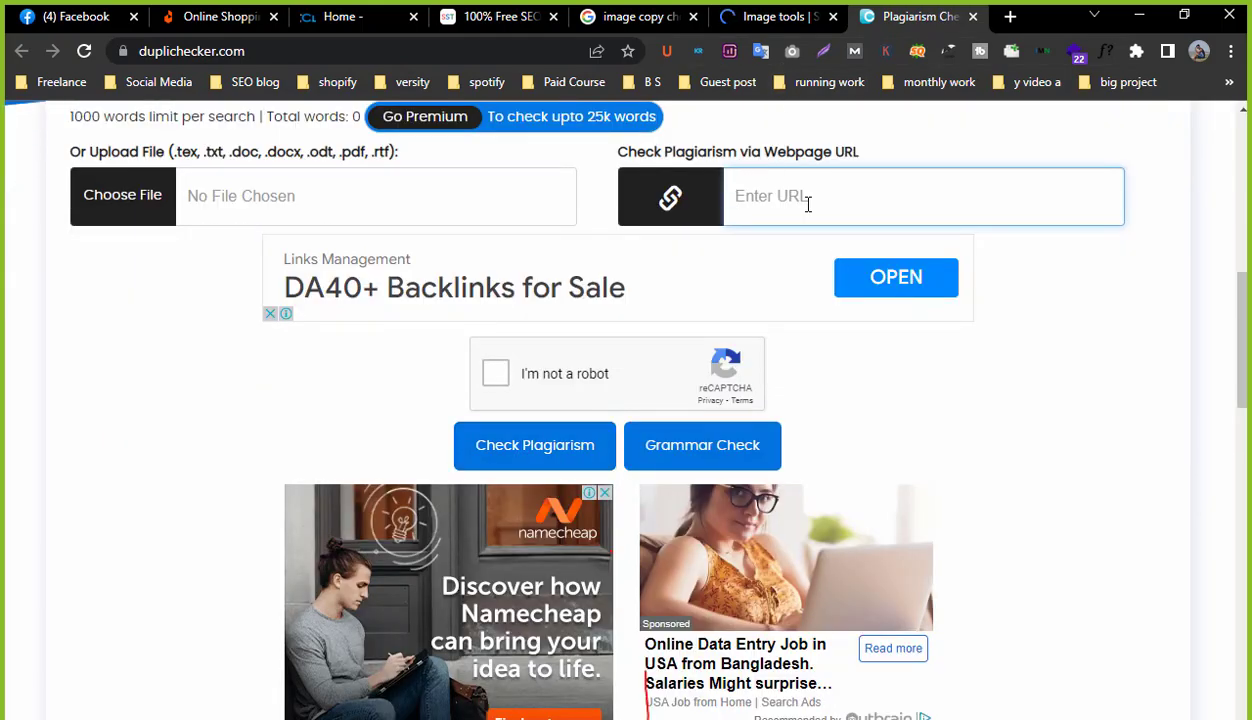
Search Google for "women bag" in a new tab and open the preview of the grey Daraz handbag with round handles.
left_click(1010, 16)
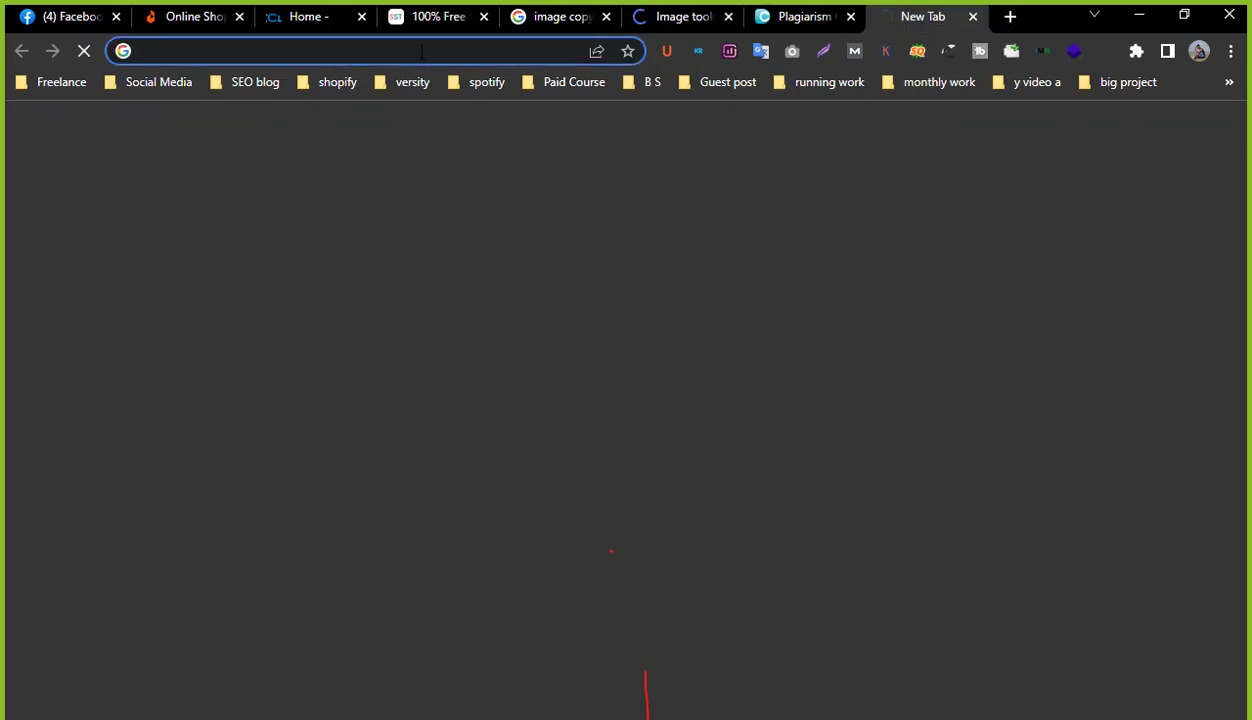
left_click(422, 51)
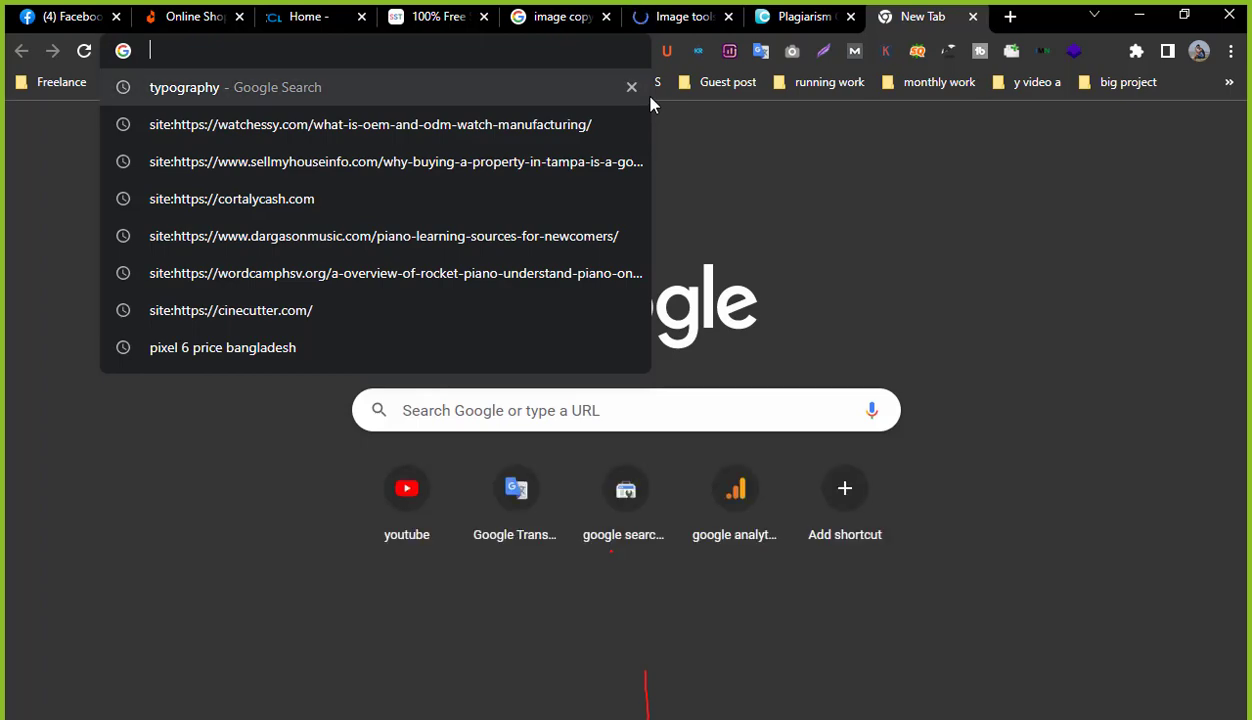
type("women ")
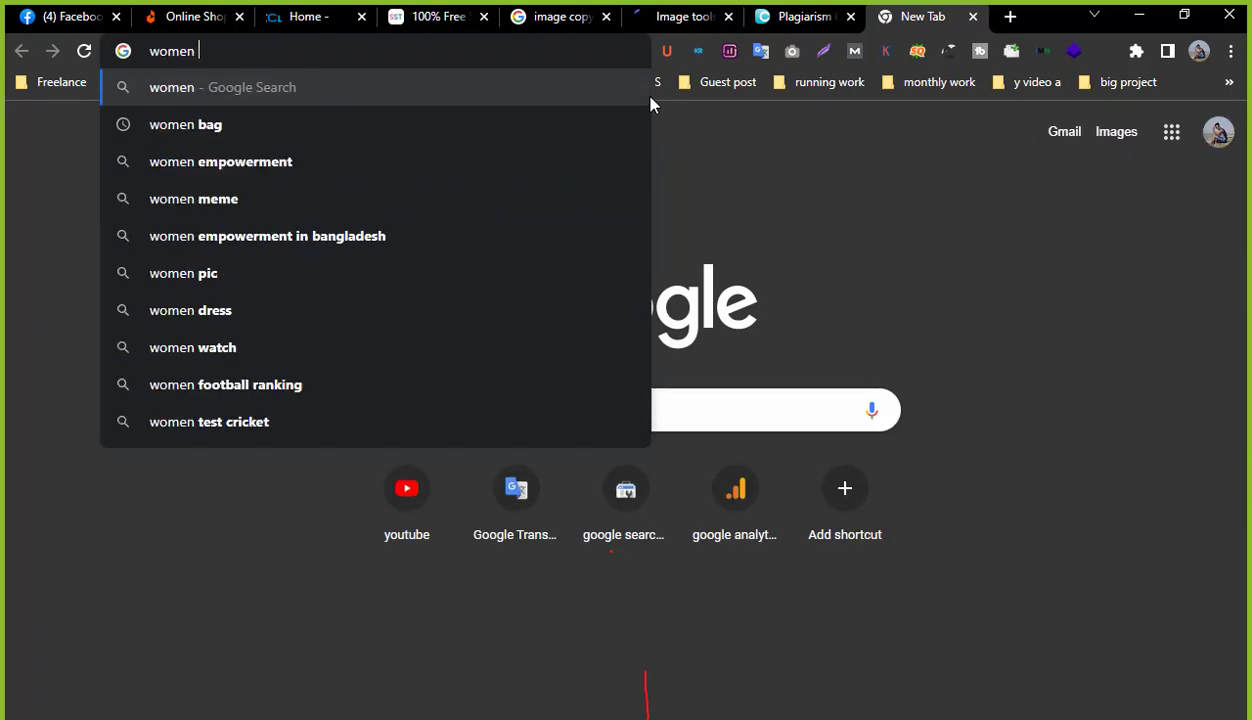
type("ba")
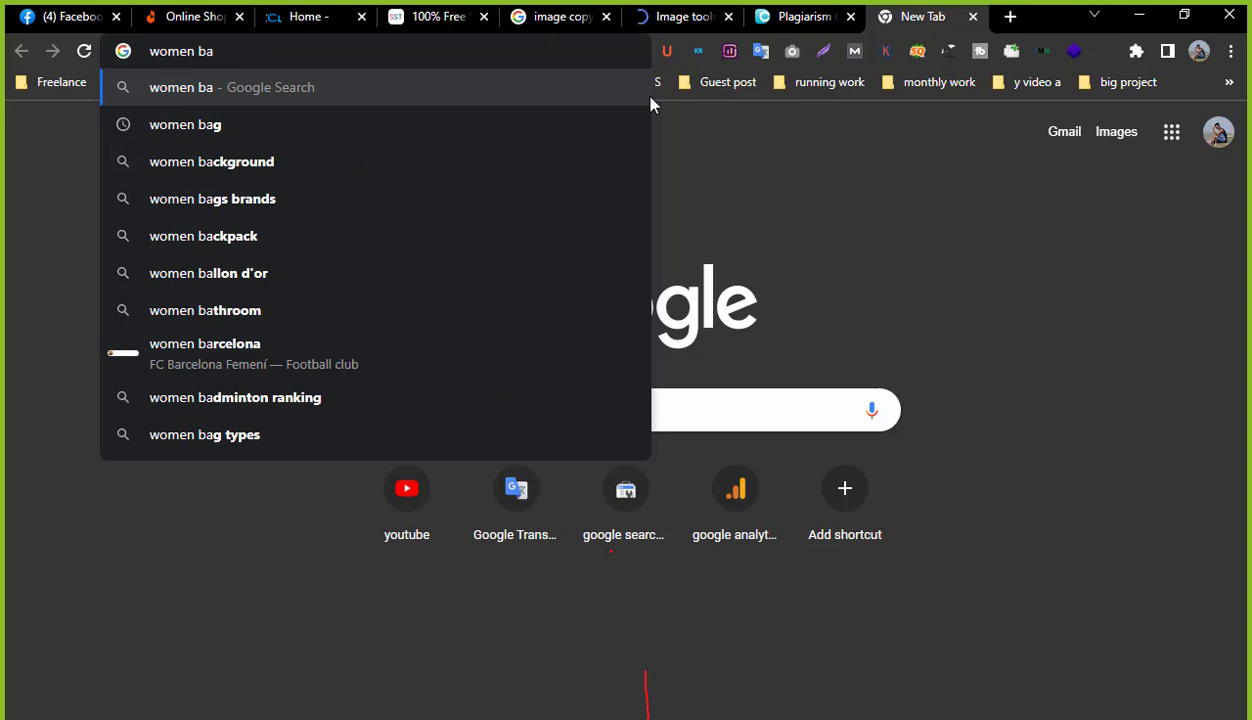
type("g")
key("Return")
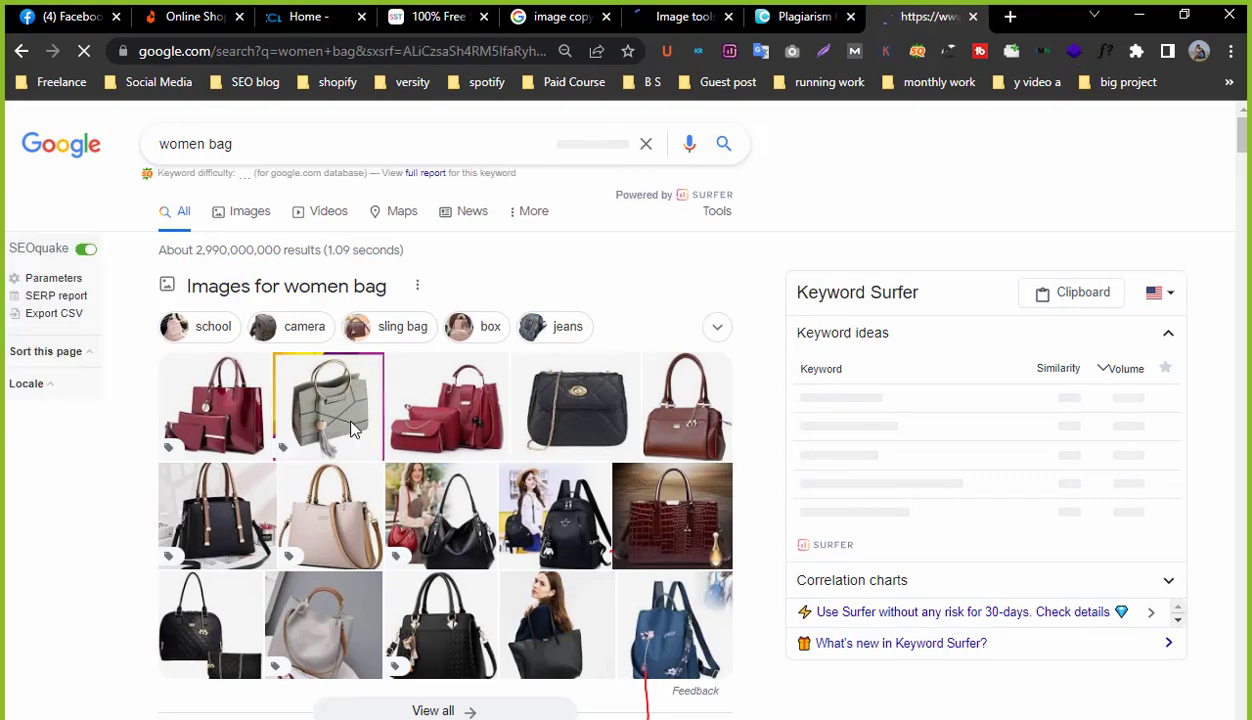
left_click(352, 428)
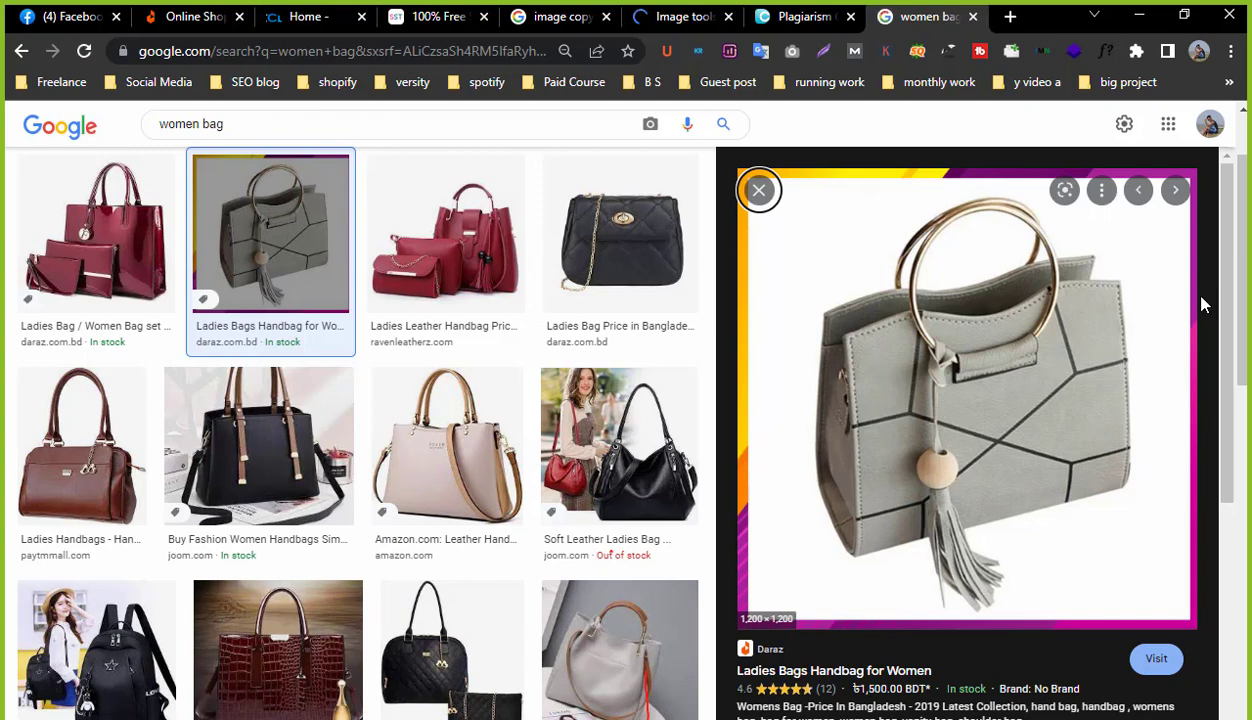
Save the grey Daraz handbag image from the preview to the computer and open a new browser tab.
right_click(910, 391)
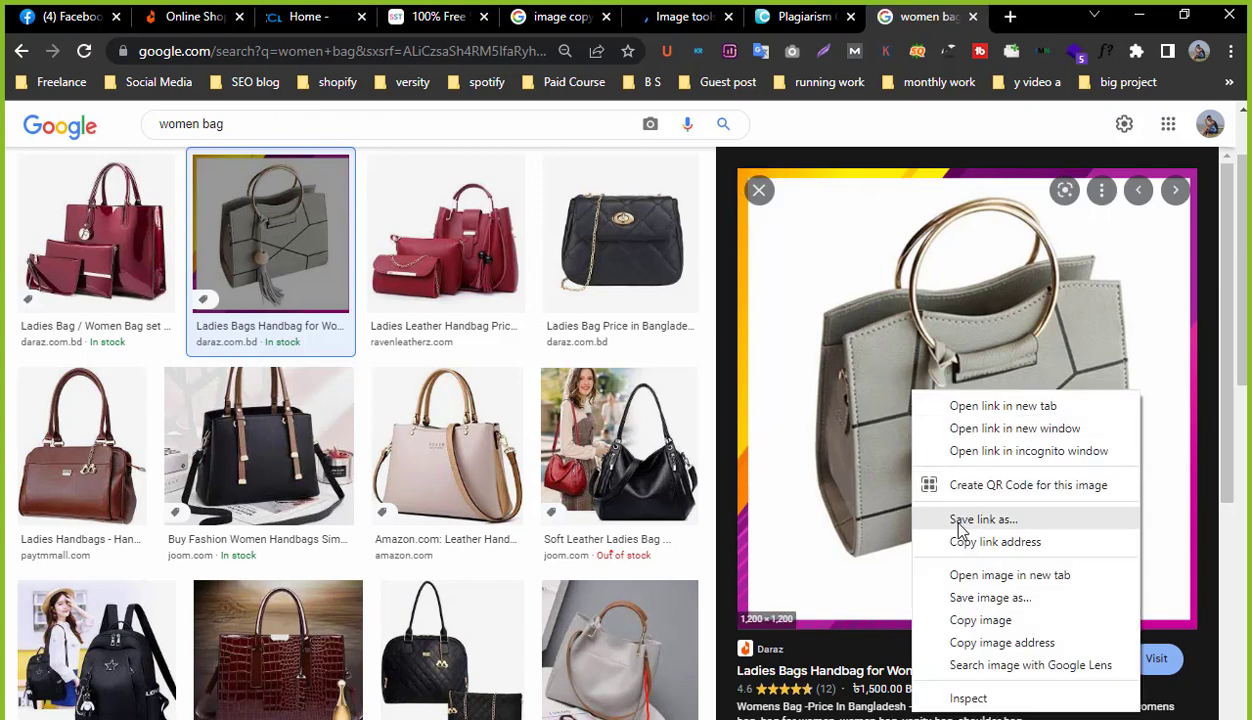
left_click(978, 598)
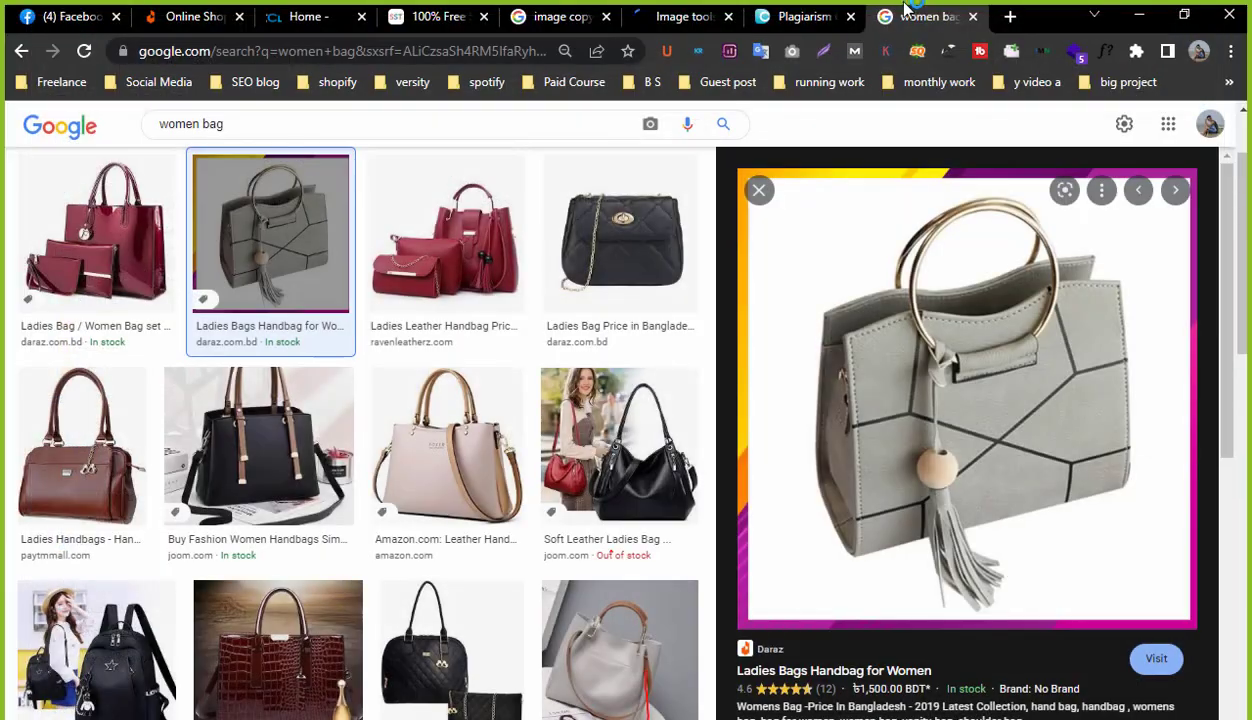
left_click(1010, 16)
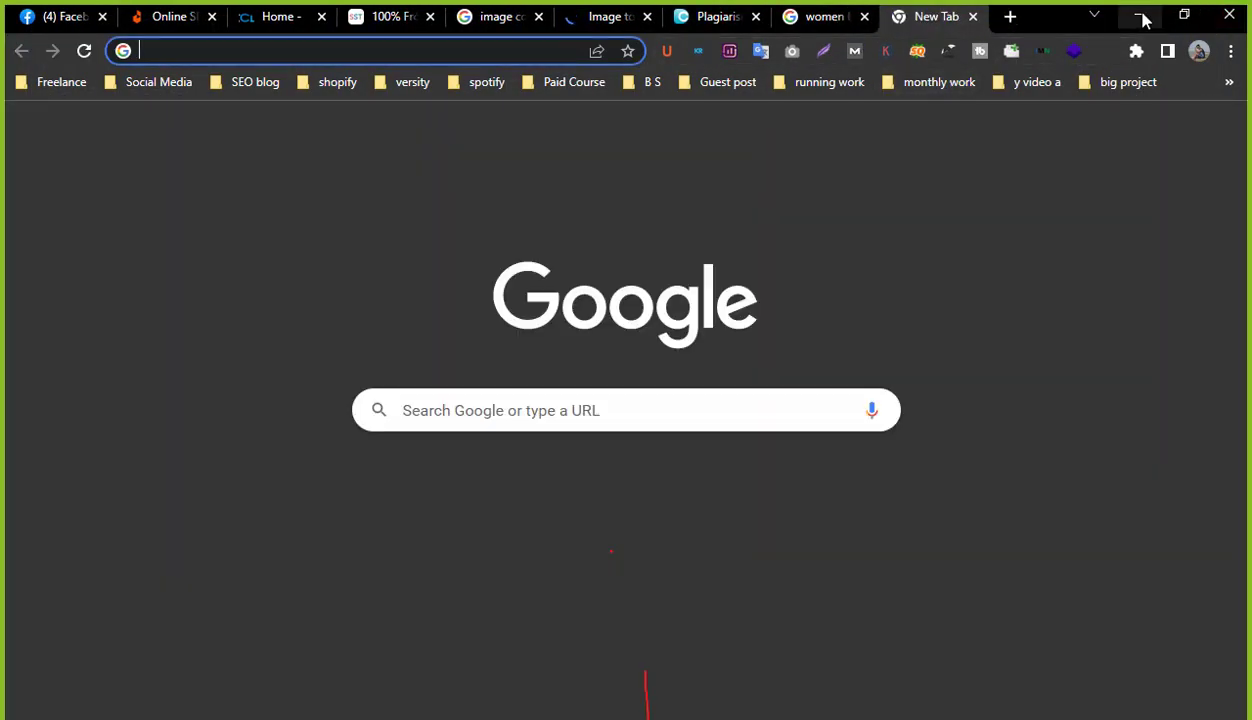
Look through the contents of the desktop folder "c", close it and return to the browser.
left_click(1139, 16)
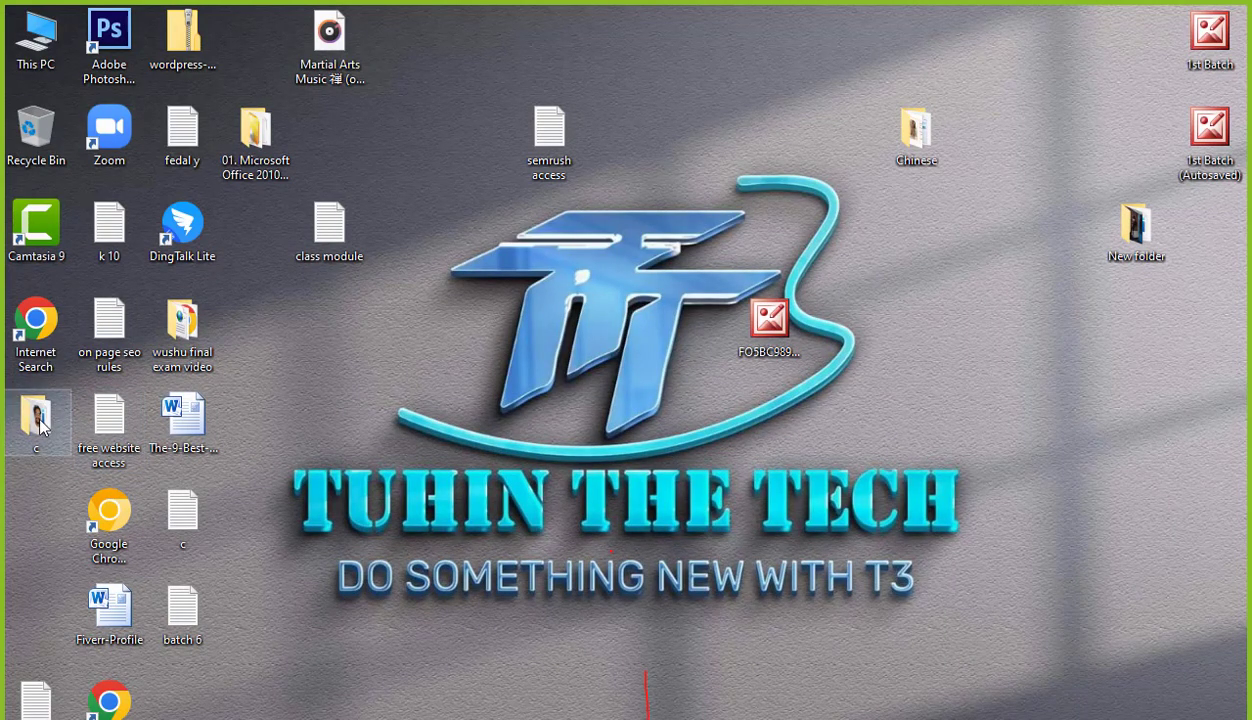
double_click(16, 426)
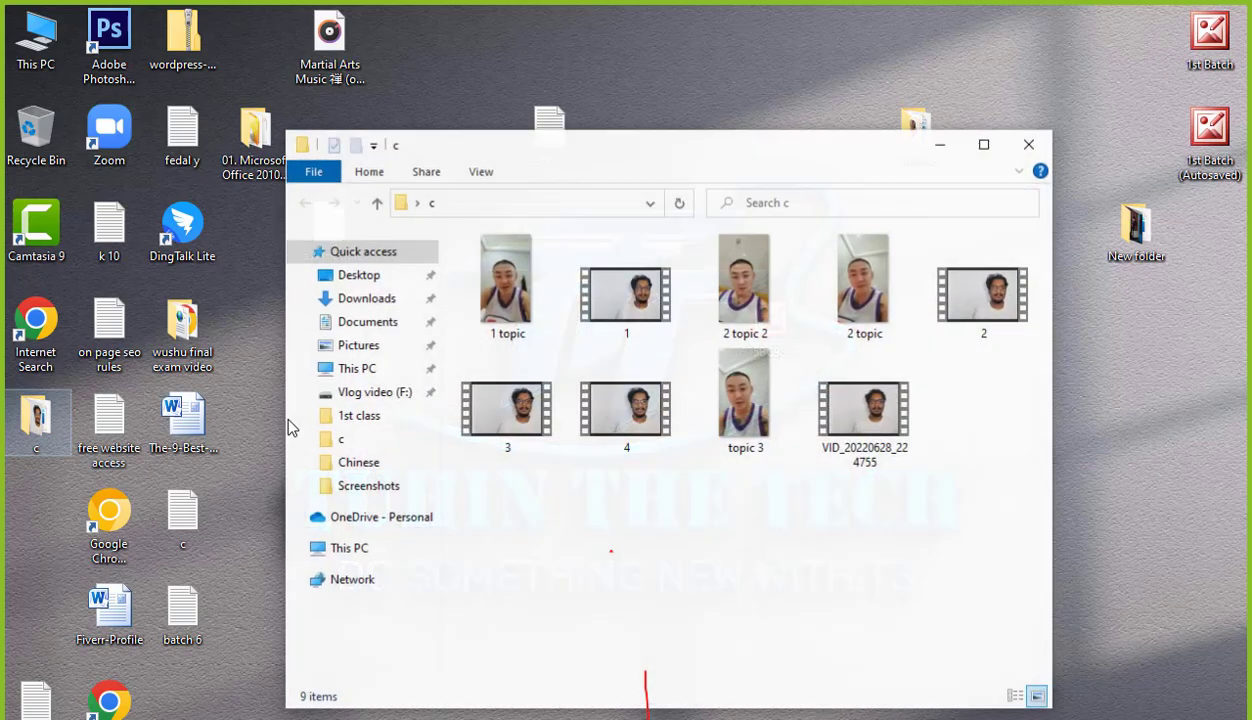
left_click(1029, 145)
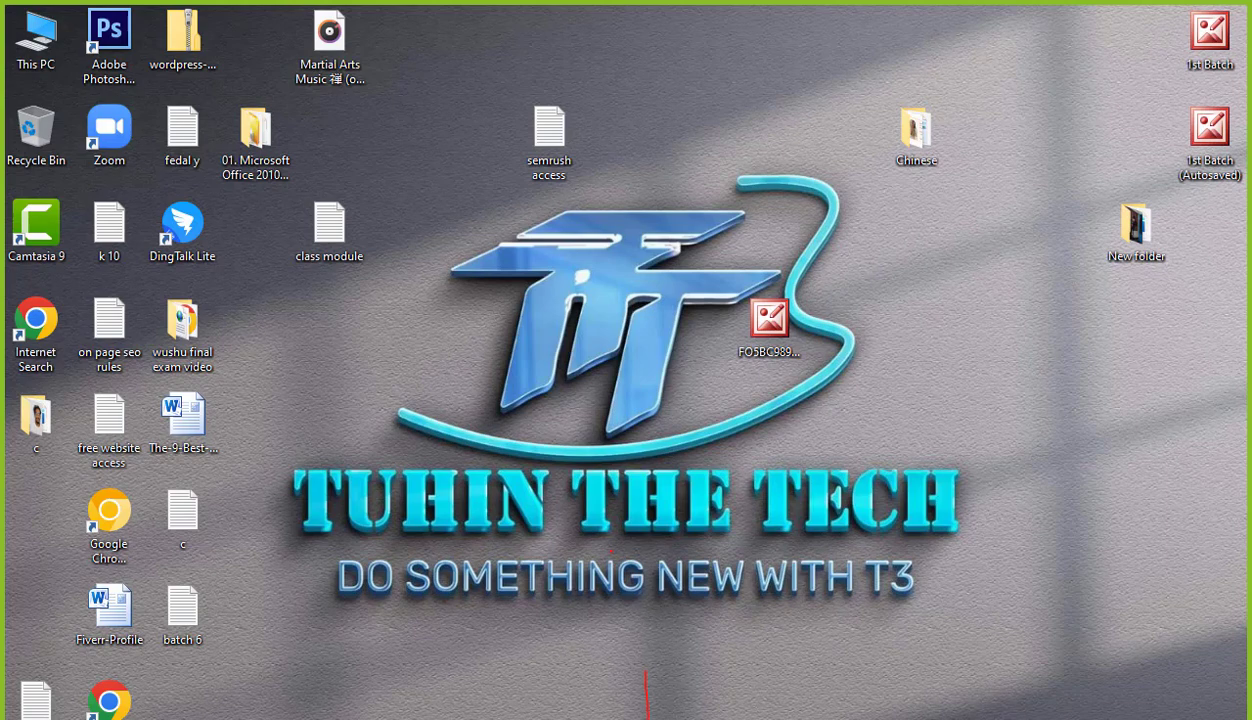
key("alt+Tab")
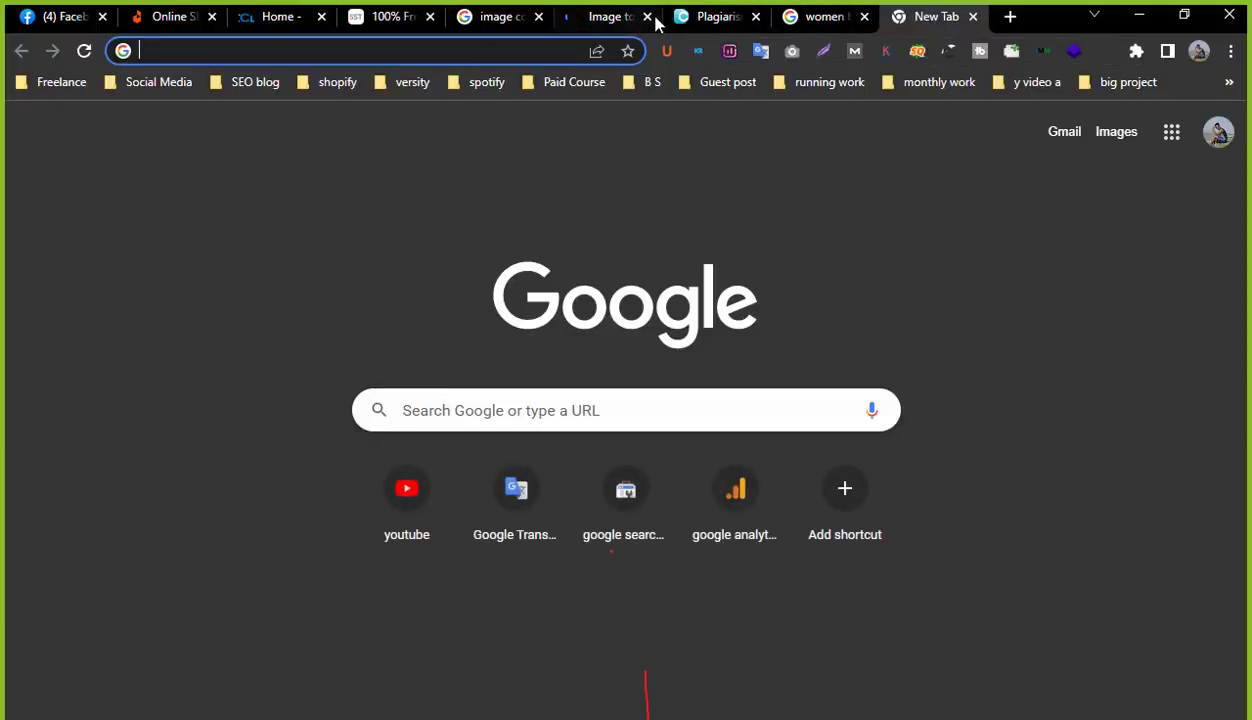
Go back to the "women bag" search, dismiss the Zoom time-limit notice and reload the image results without the handbag preview.
left_click(793, 12)
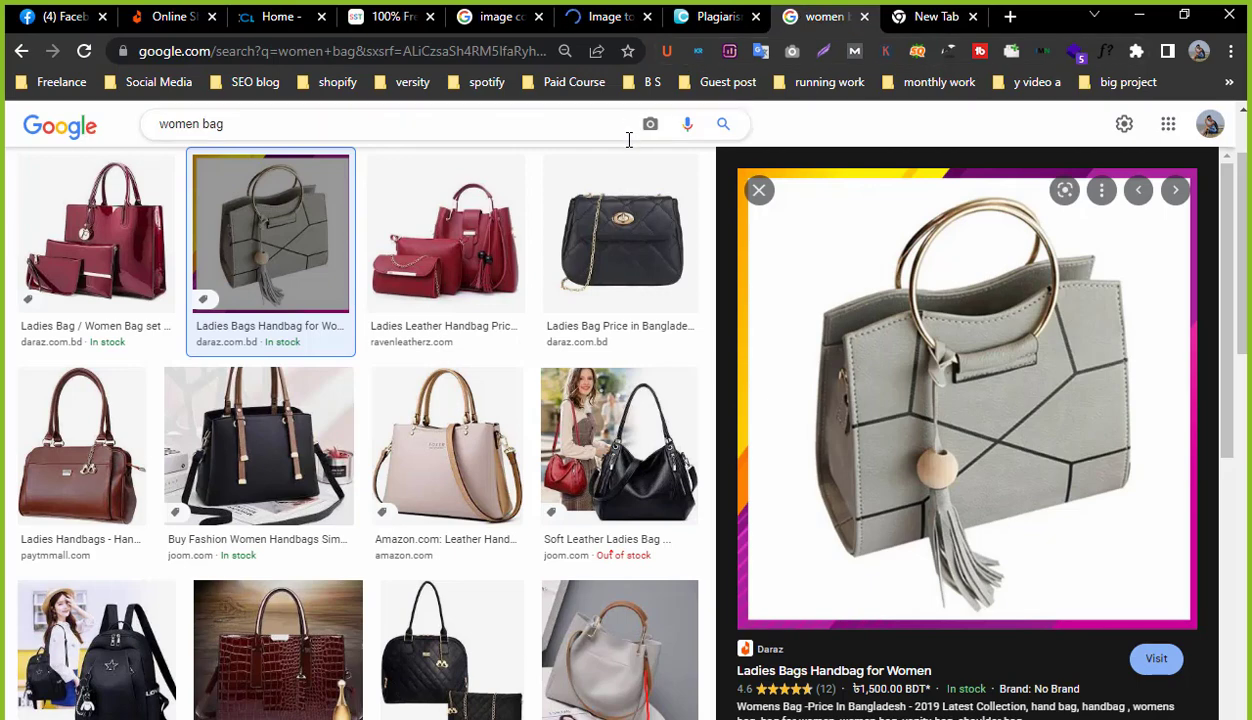
scroll(651, 196, "up", 3)
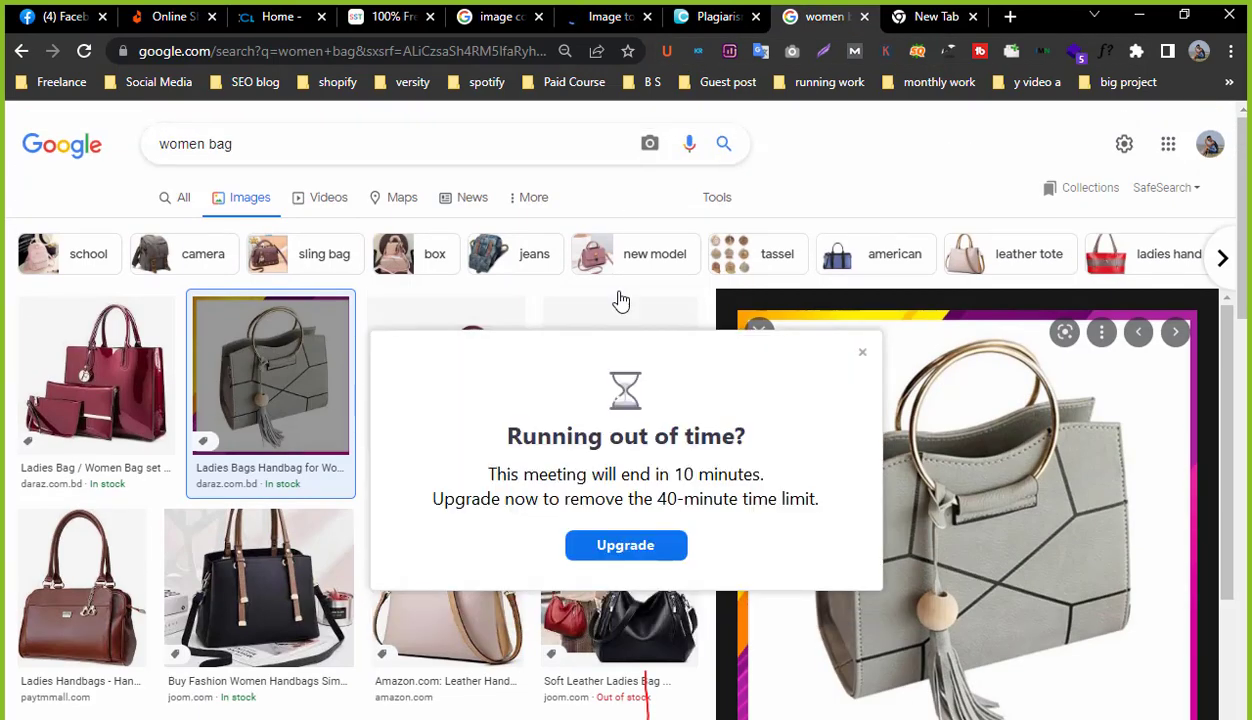
left_click(862, 352)
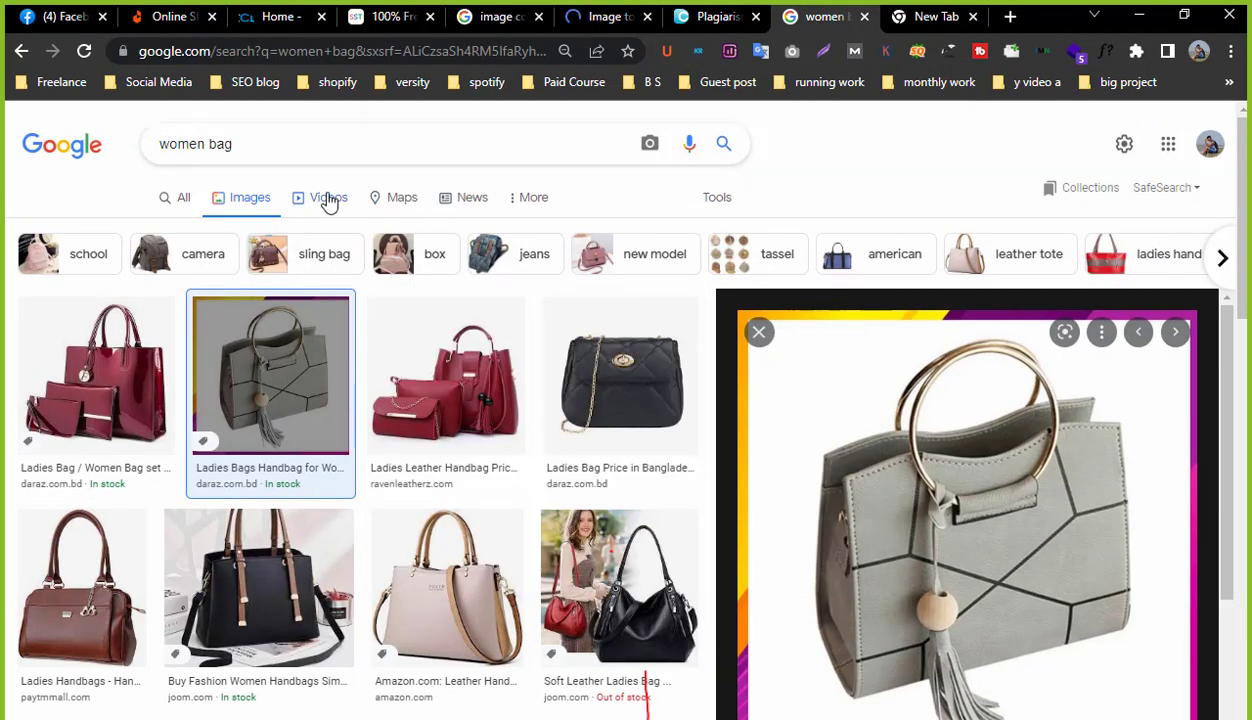
left_click(710, 16)
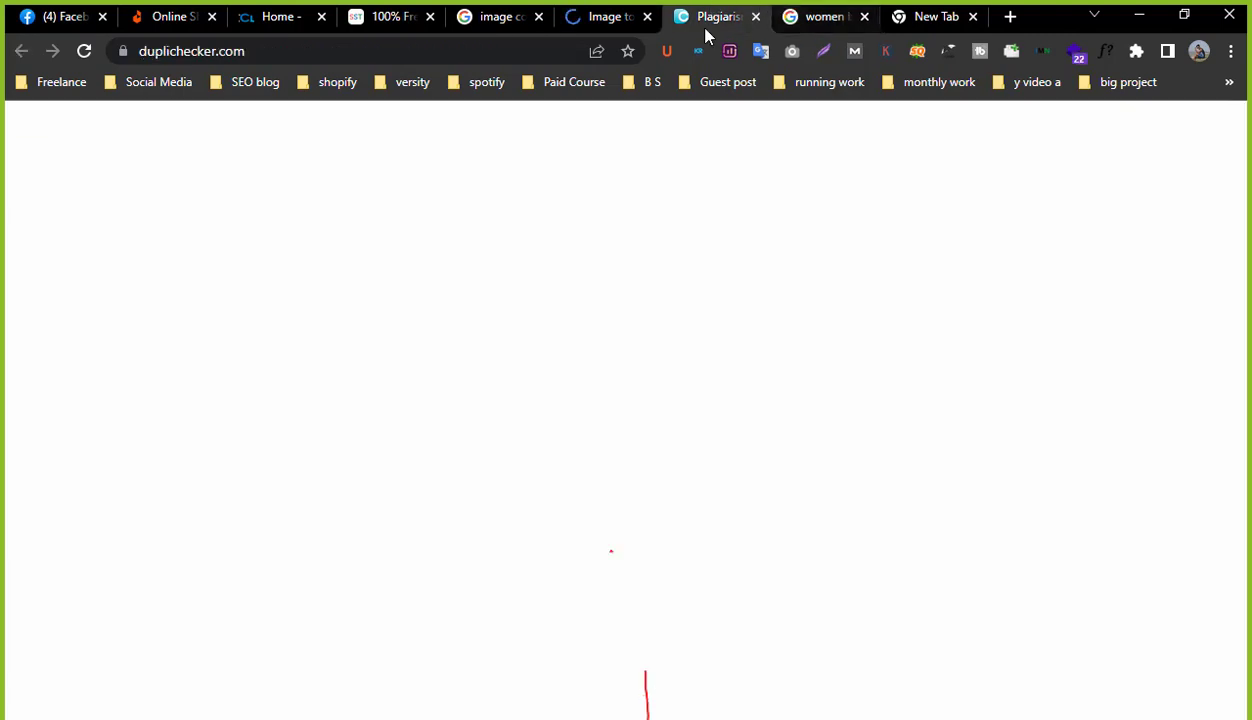
left_click(820, 16)
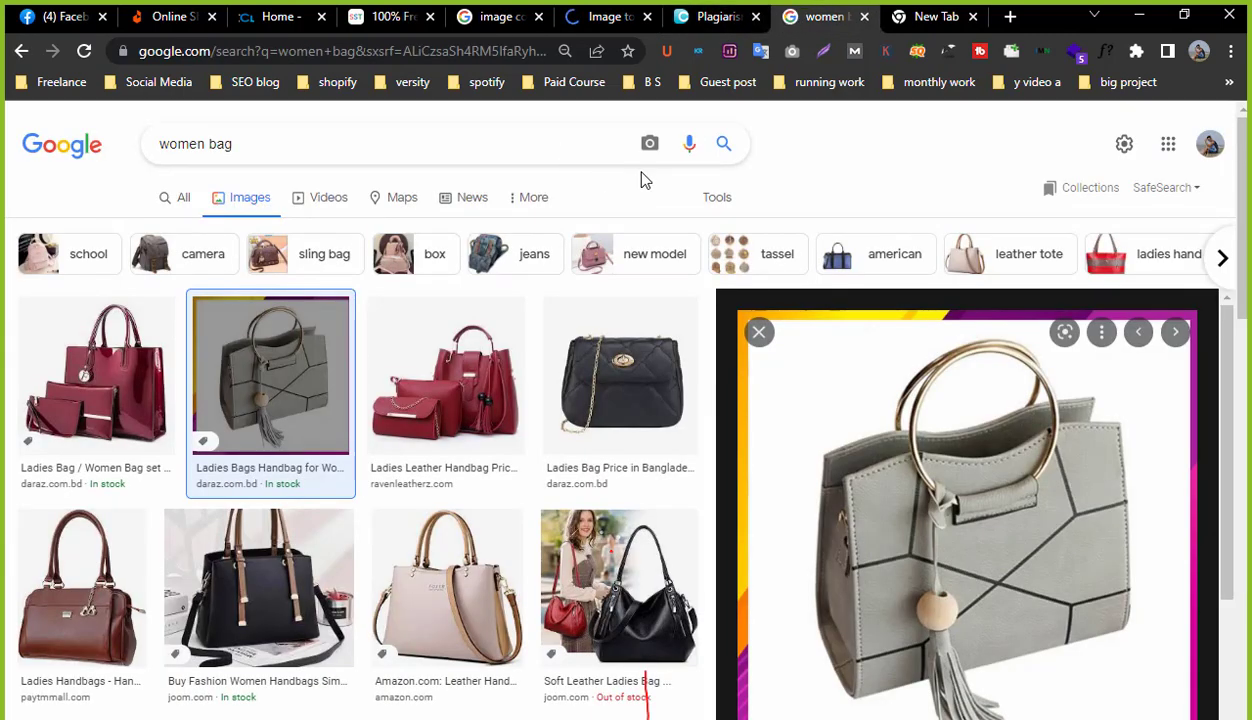
left_click(172, 196)
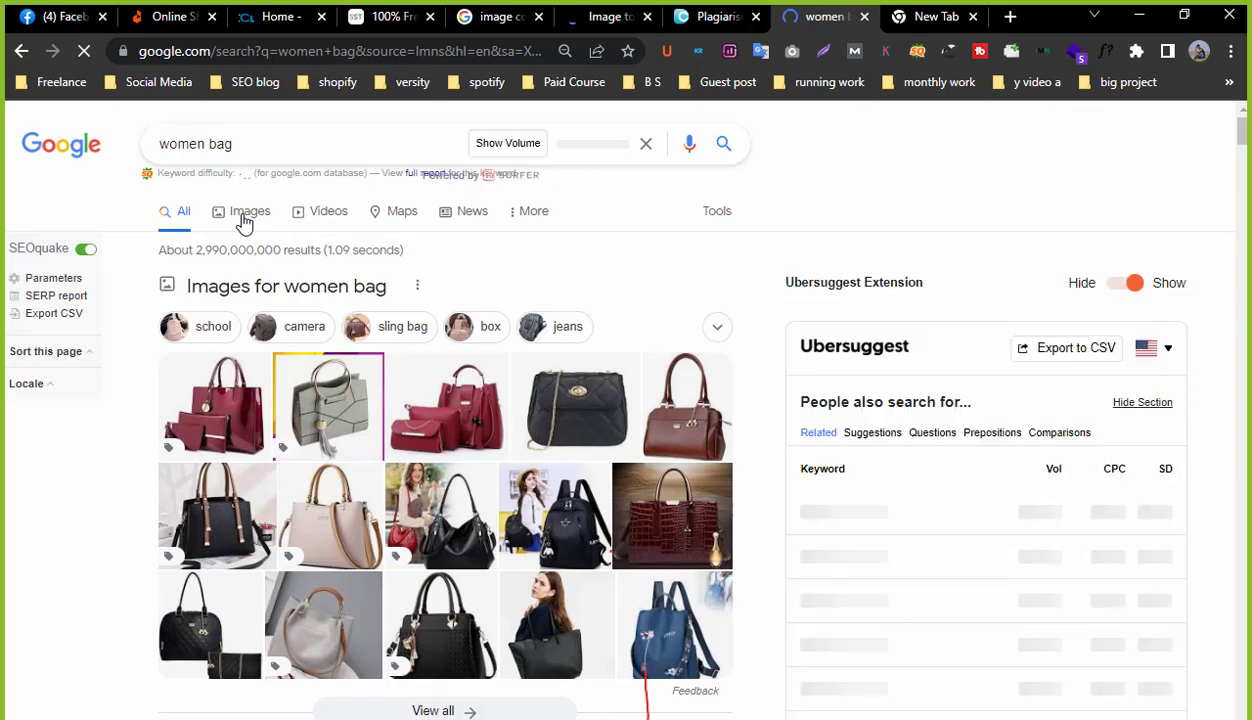
left_click(245, 220)
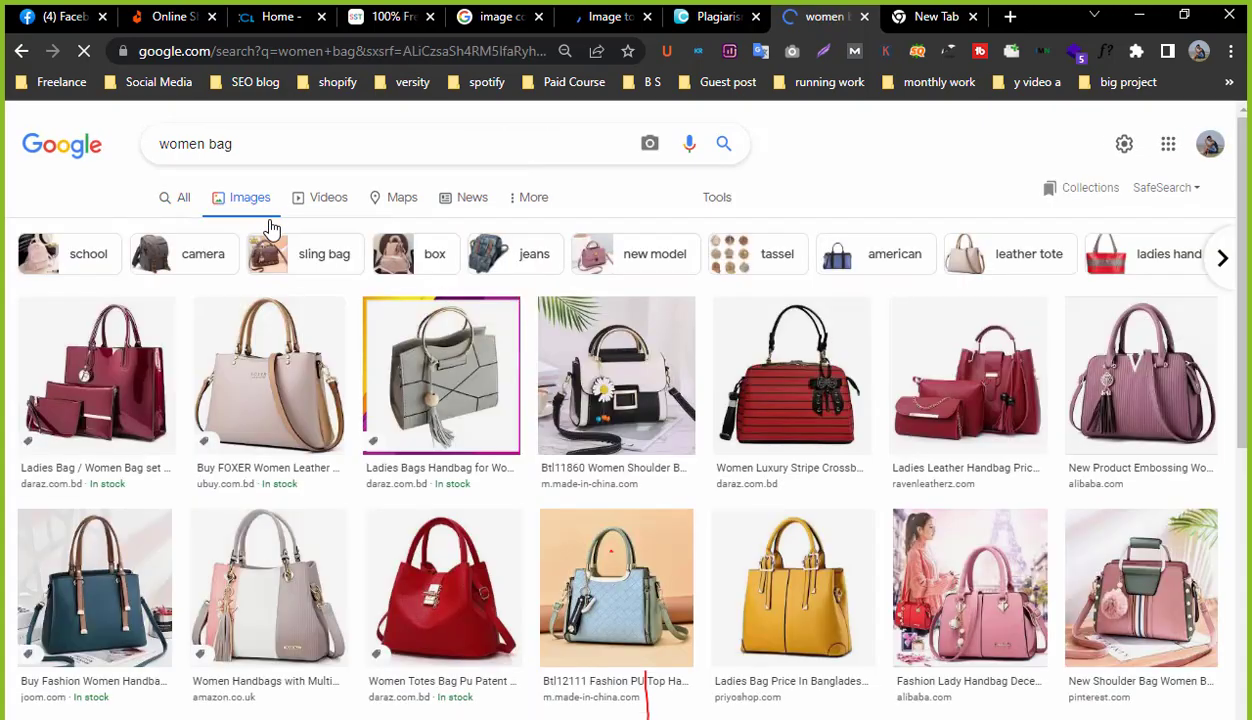
Run a Google search by image by uploading the saved handbag JPG from the Downloads folder.
left_click(651, 146)
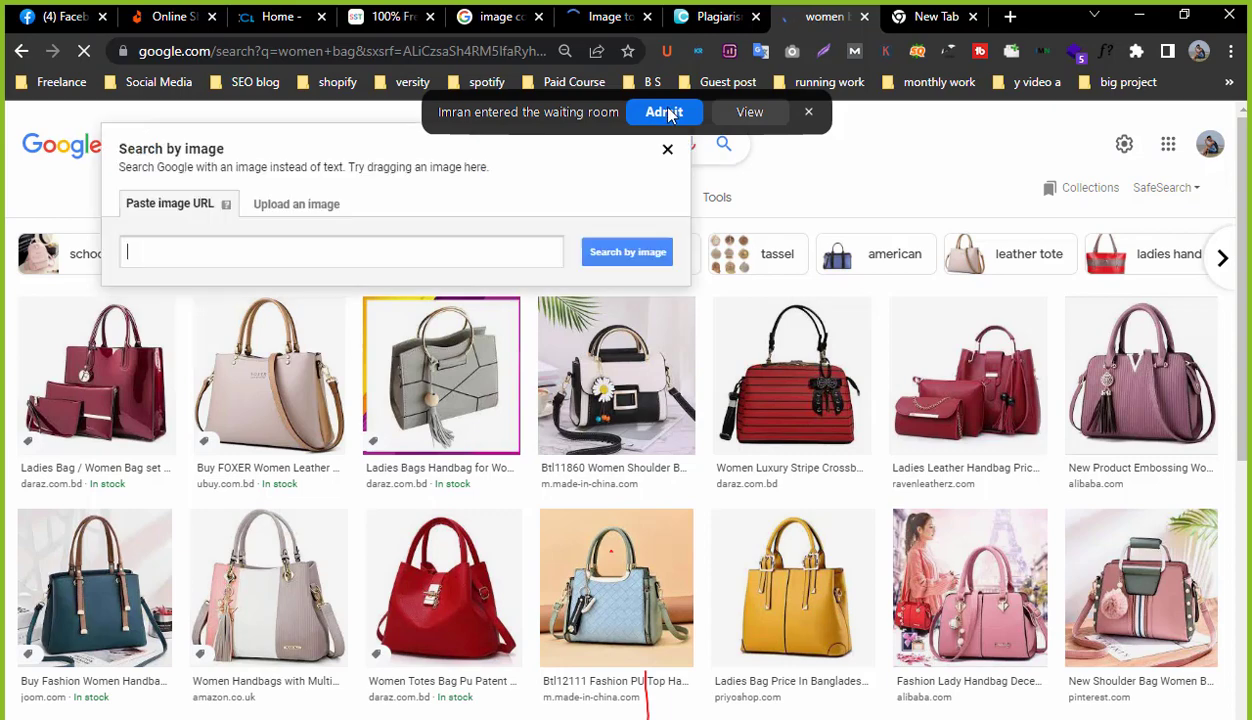
left_click(307, 217)
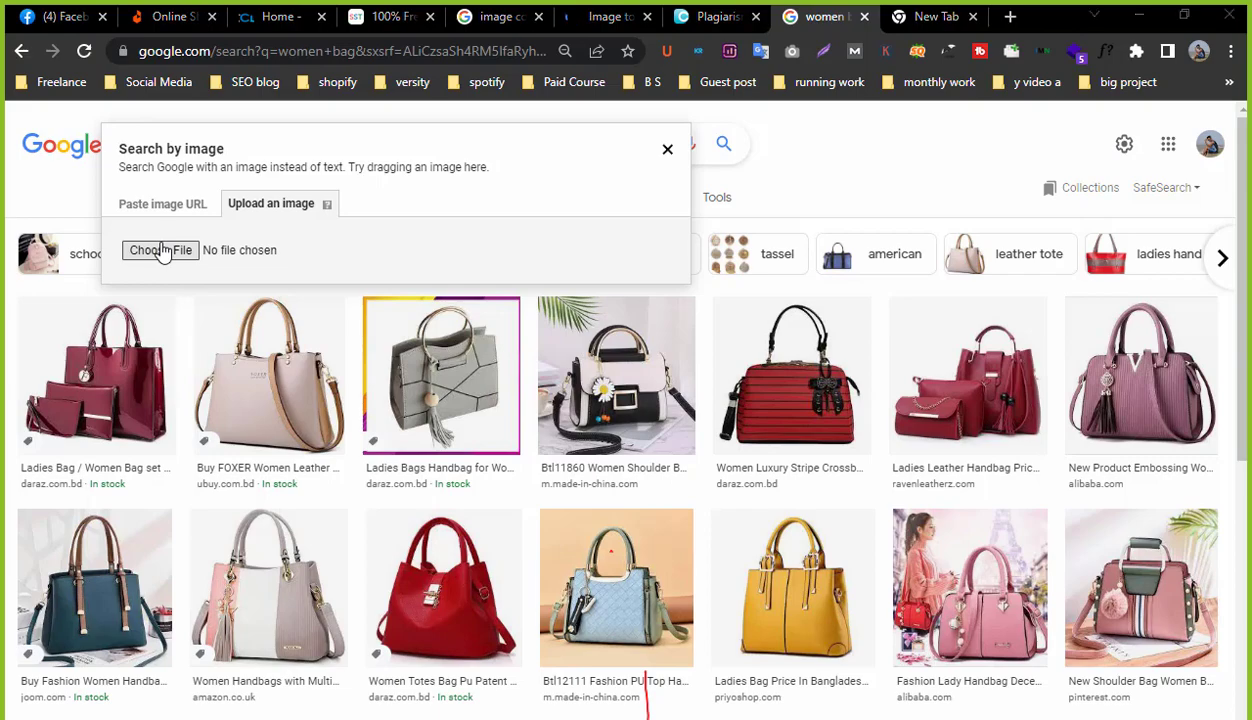
left_click(163, 251)
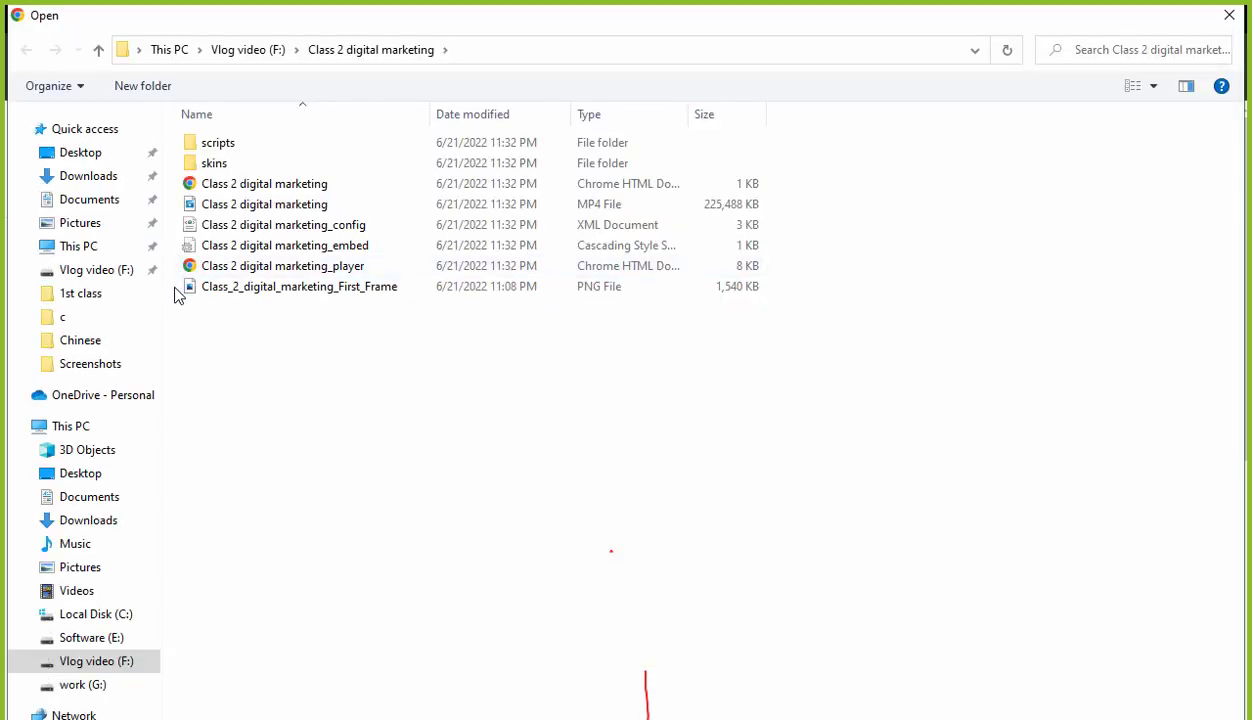
left_click(92, 224)
left_click(105, 180)
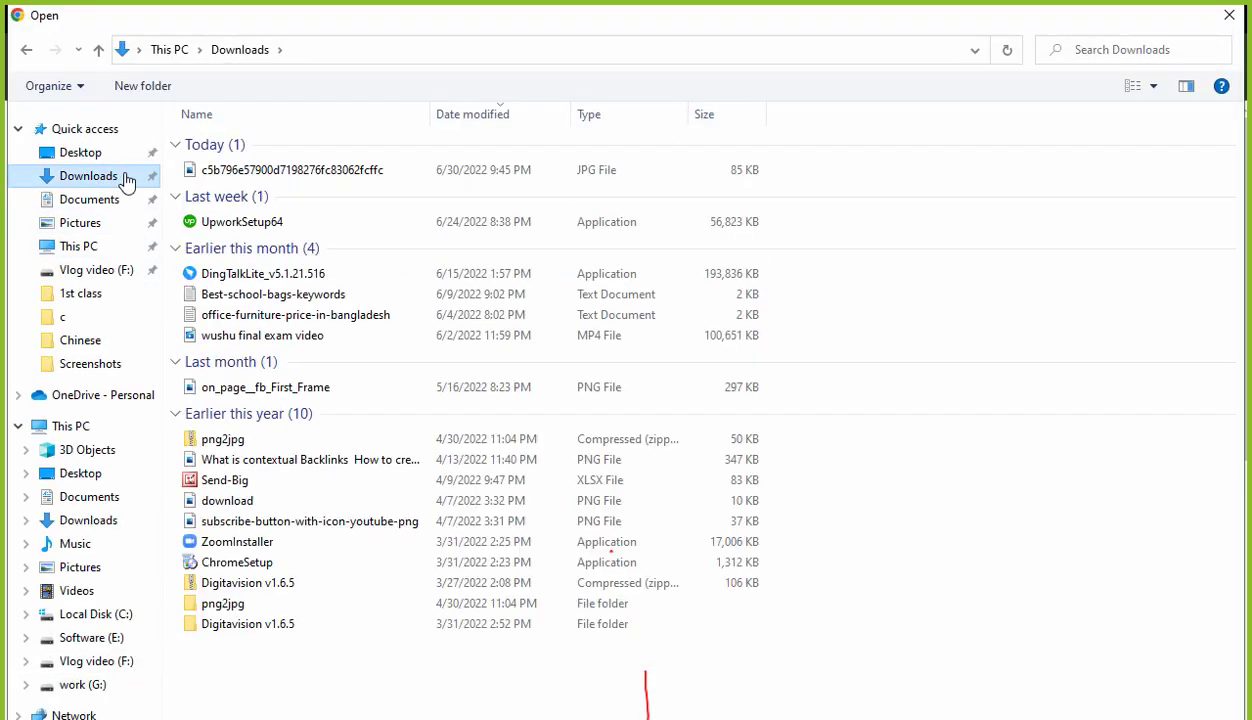
left_click(243, 172)
double_click(241, 172)
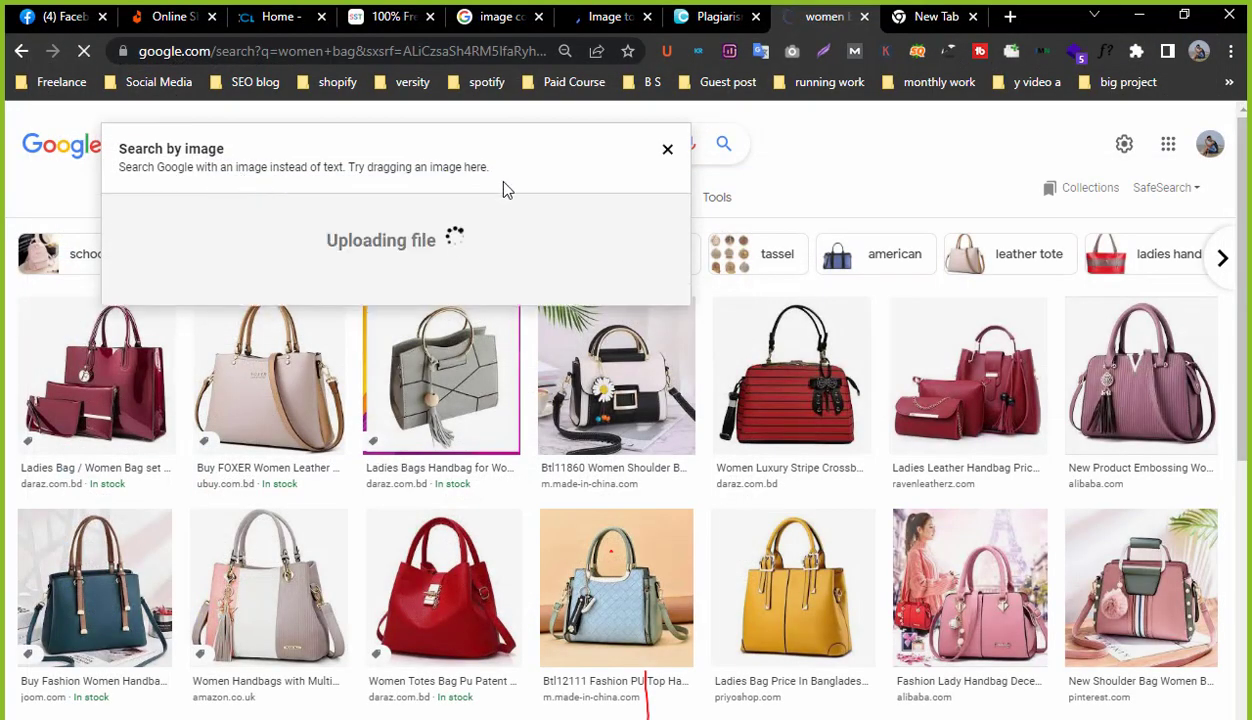
left_click(925, 16)
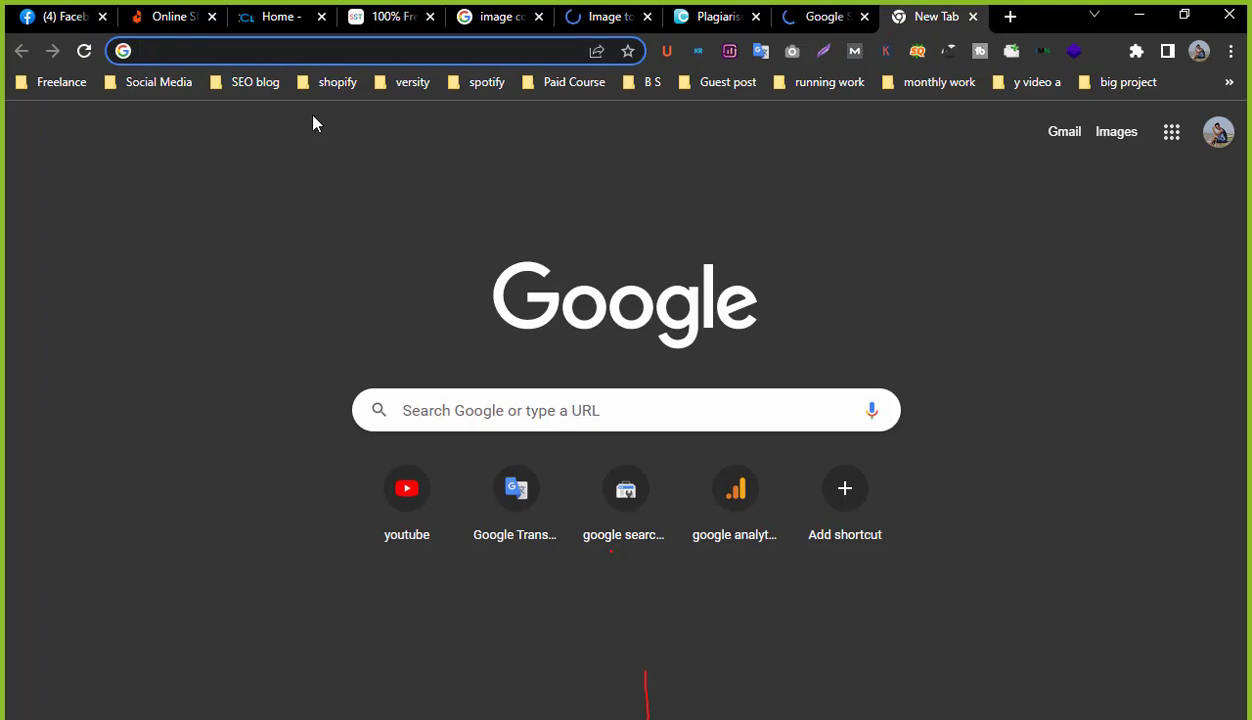
type("tra")
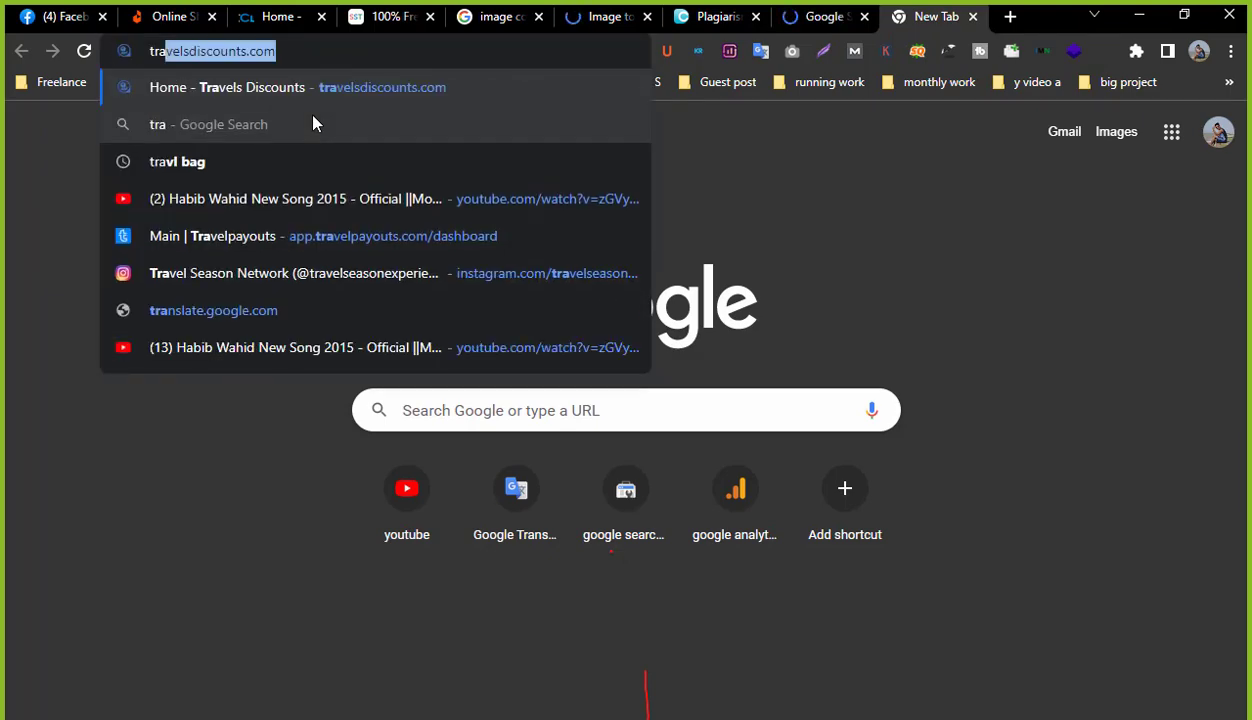
type("vel")
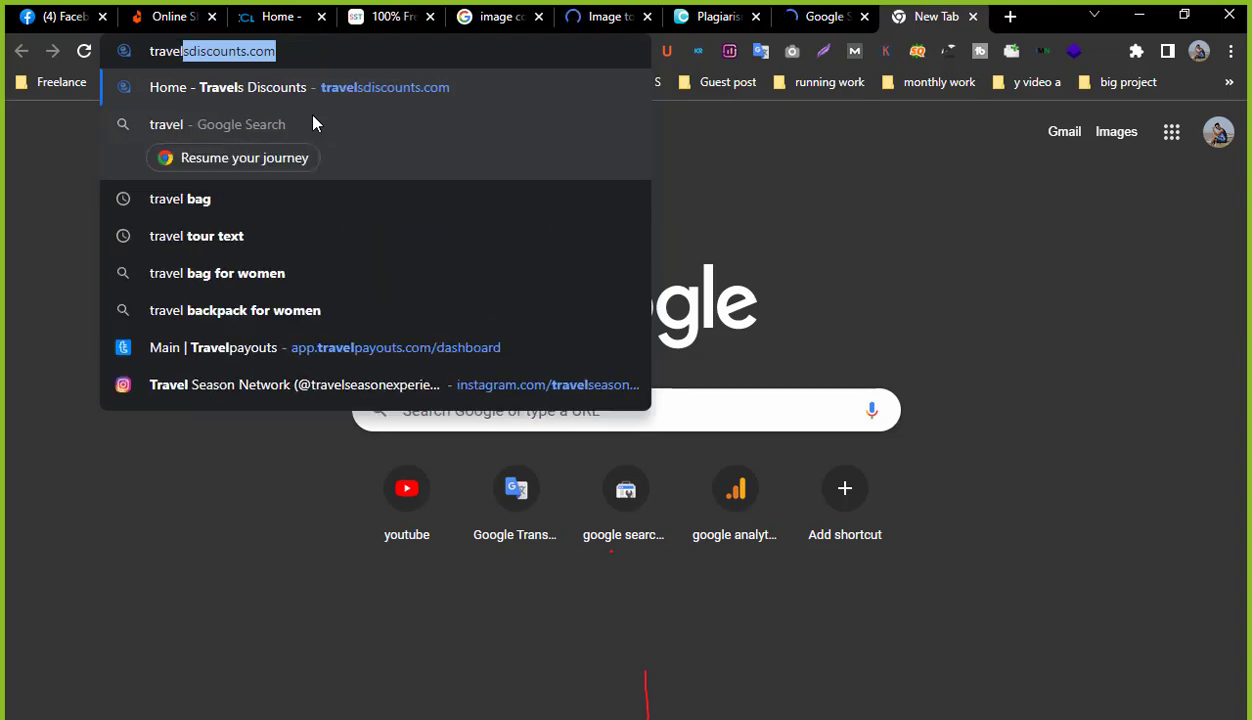
key("Return")
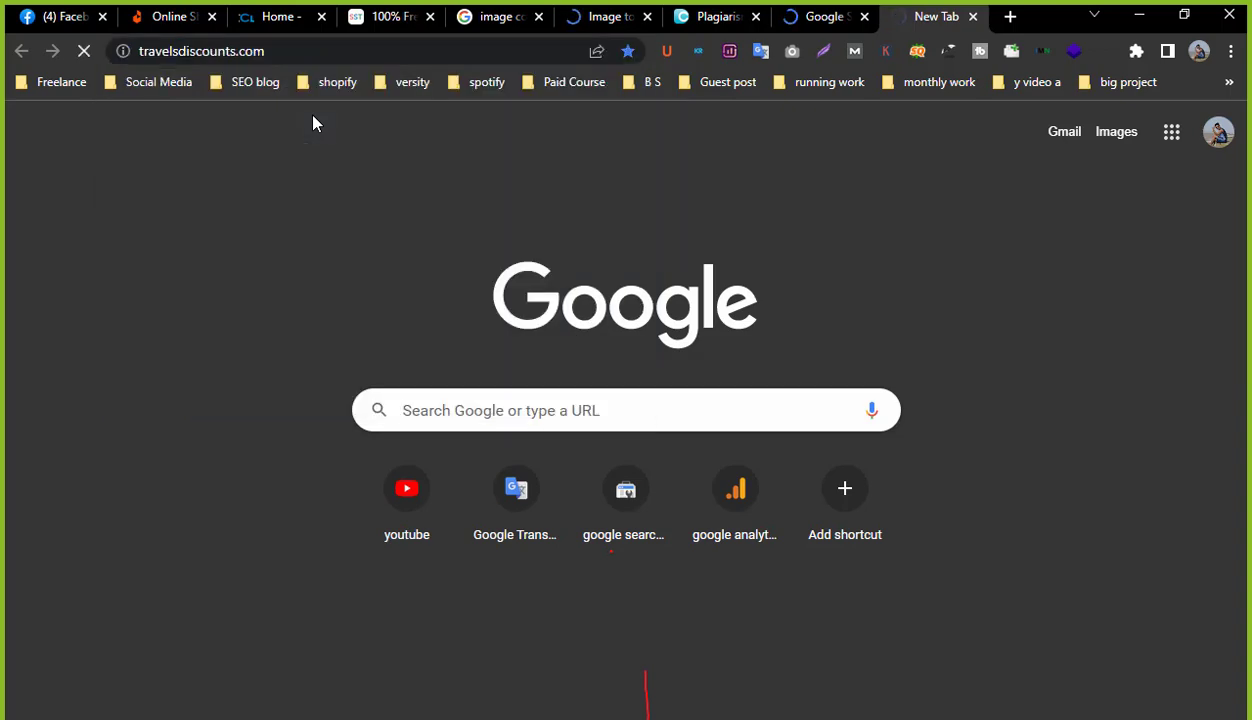
left_click(200, 51)
key("BackSpace")
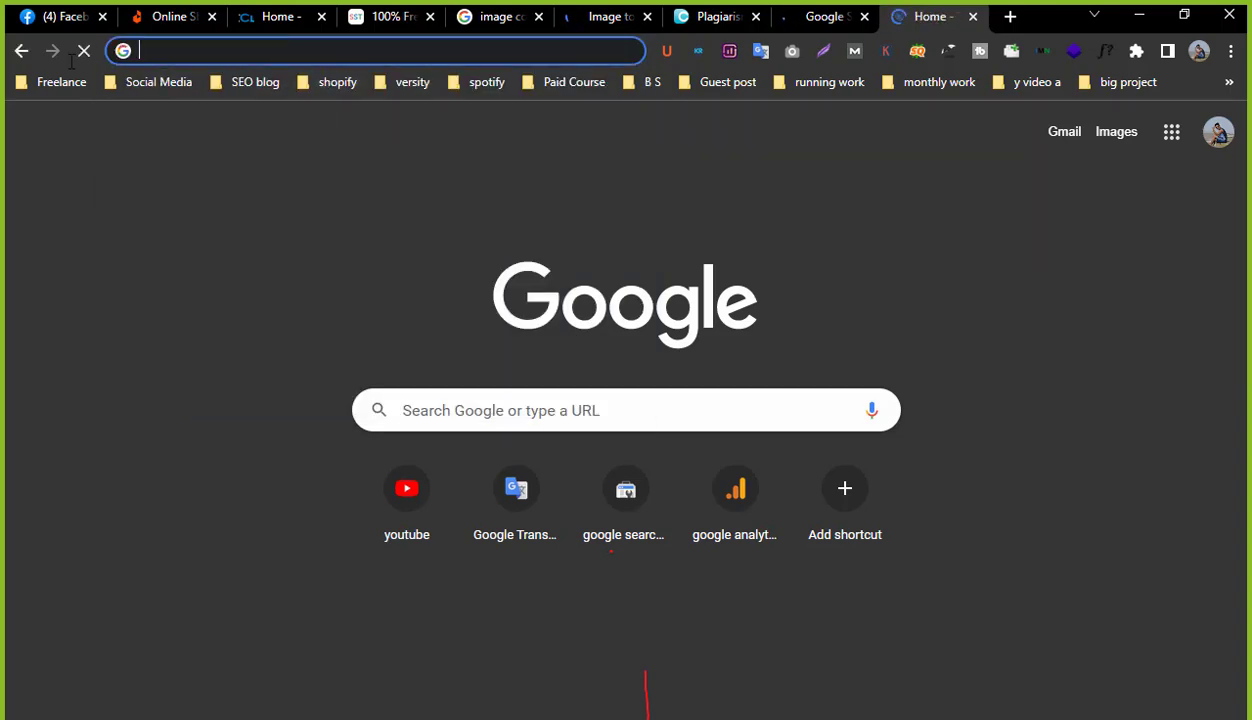
Search Google for "travel" in the spare tab, viewing the handbag's reverse image results in the neighbouring tab before returning.
type("travel")
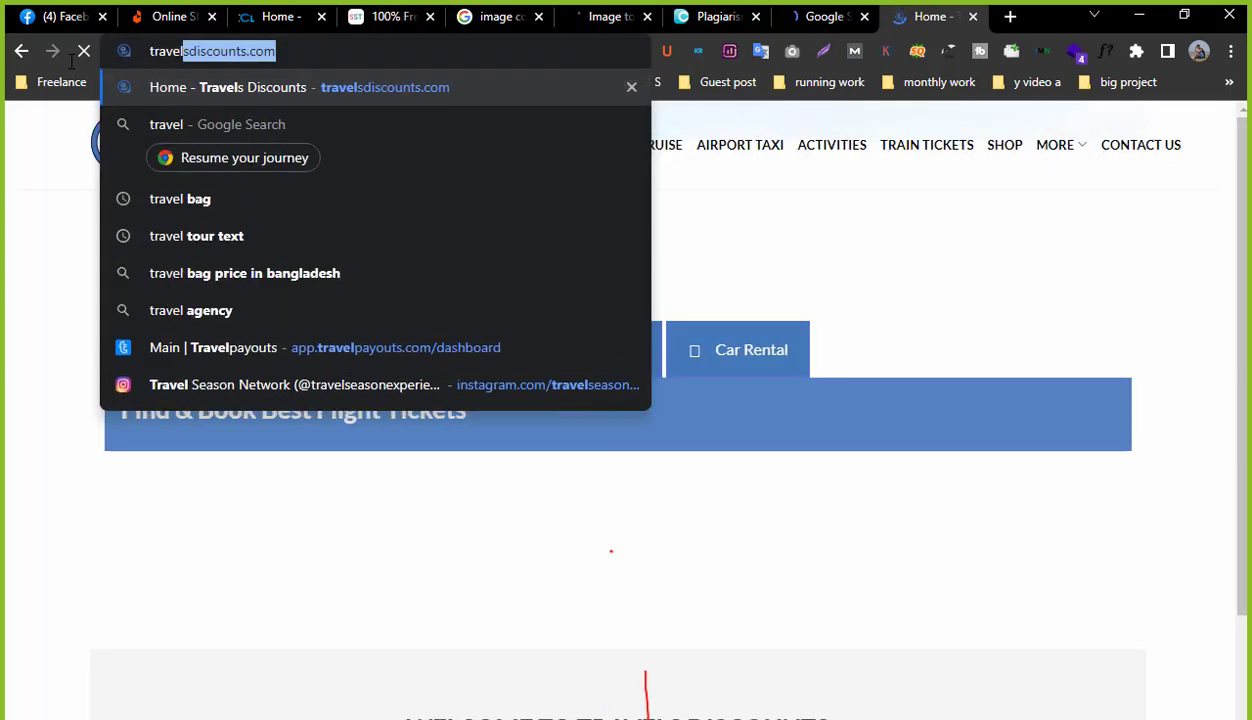
key("BackSpace")
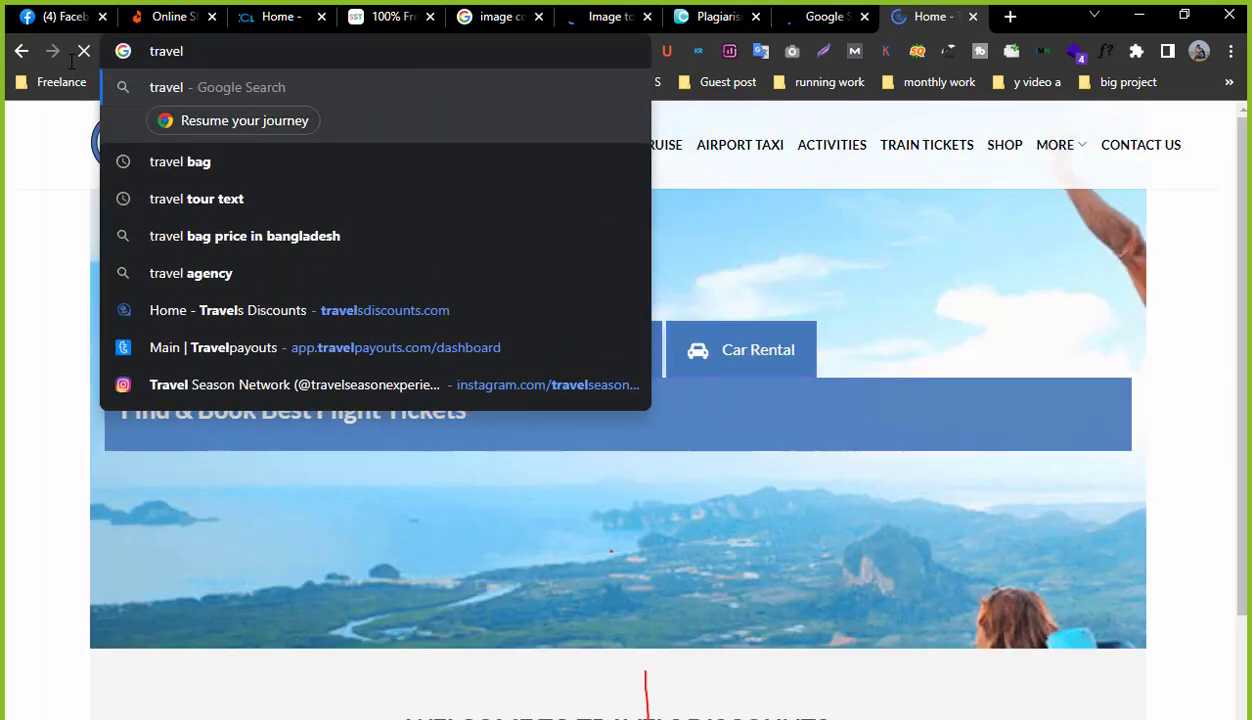
key("Return")
left_click(813, 6)
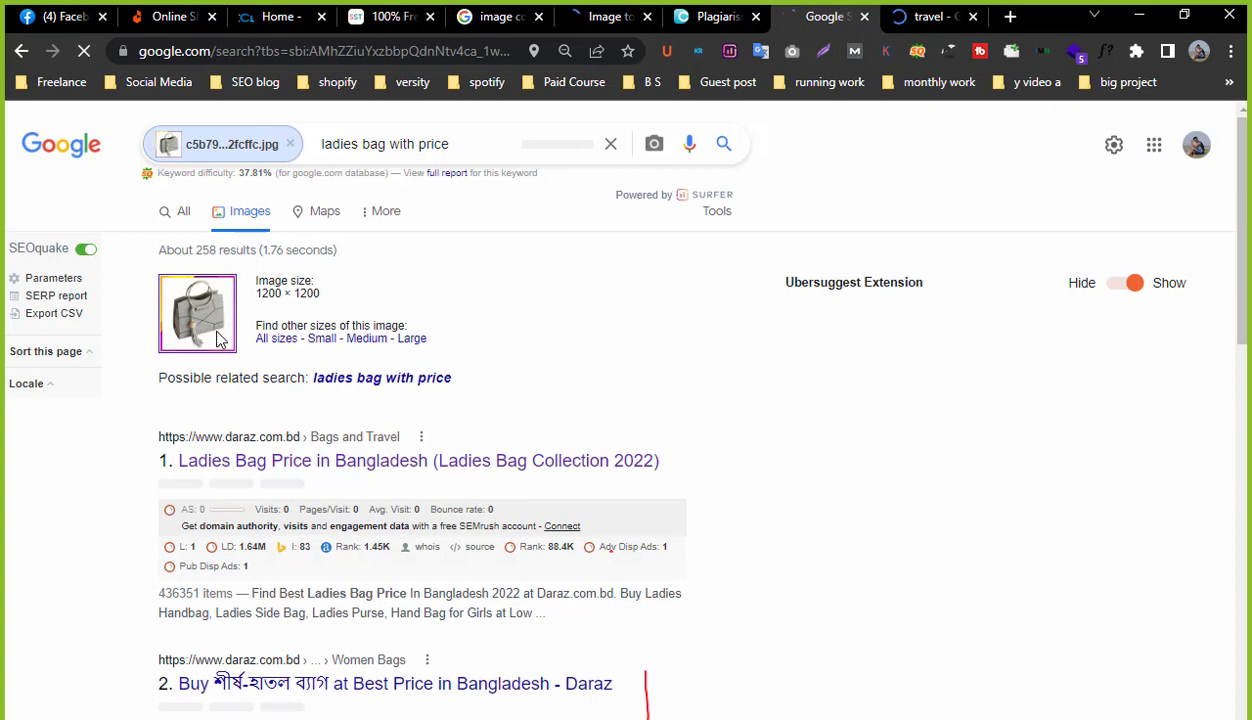
left_click(912, 16)
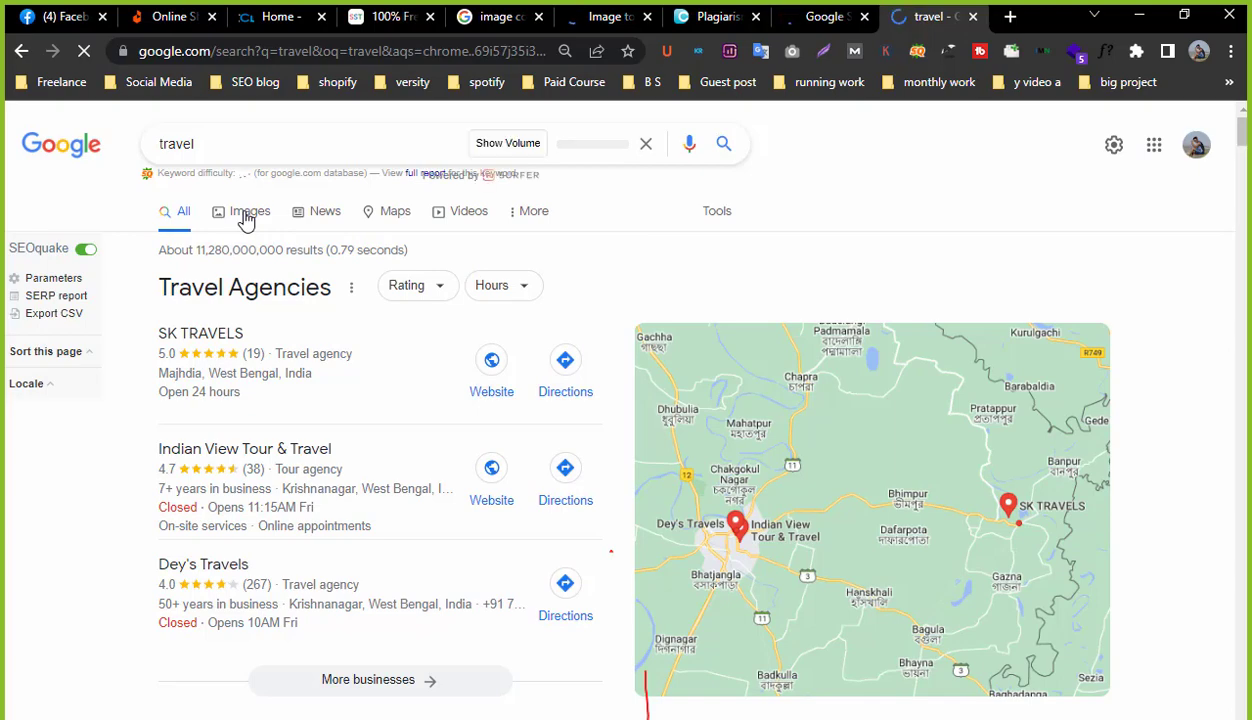
From the travel image results, search by image with Screenshot (5).png from Pictures > Screenshots, admitting the waiting Zoom participant along the way.
left_click(247, 218)
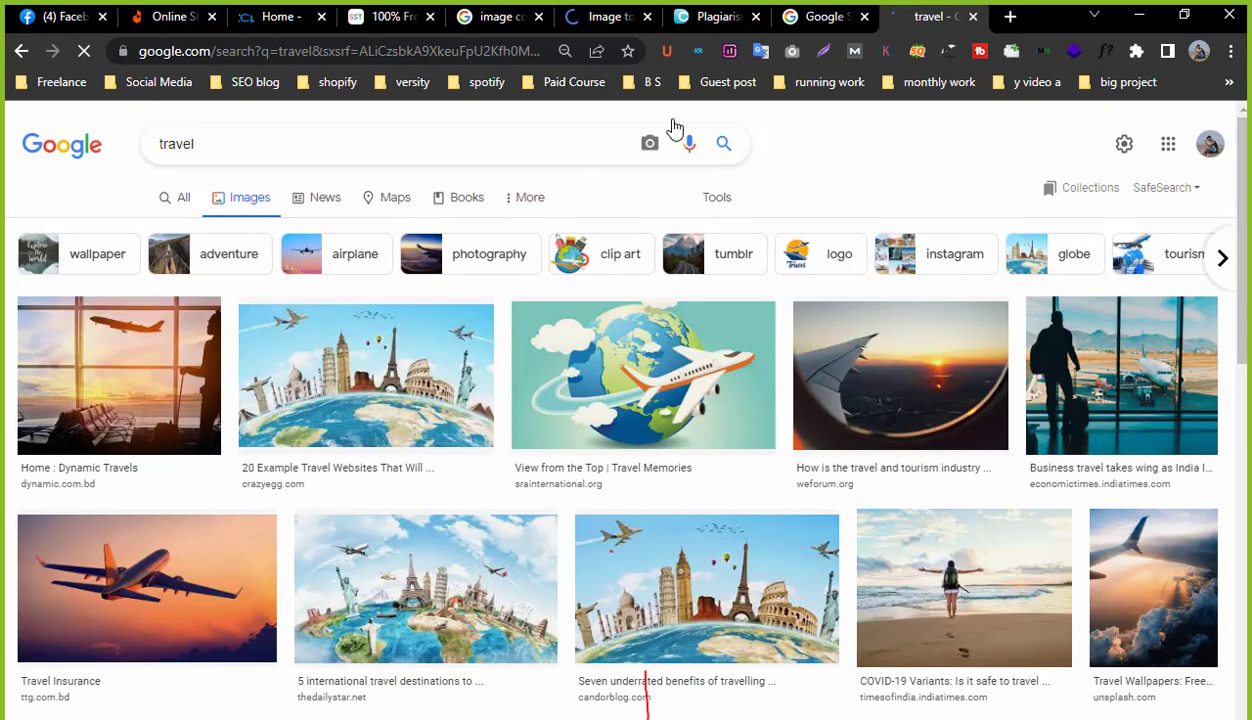
left_click(650, 146)
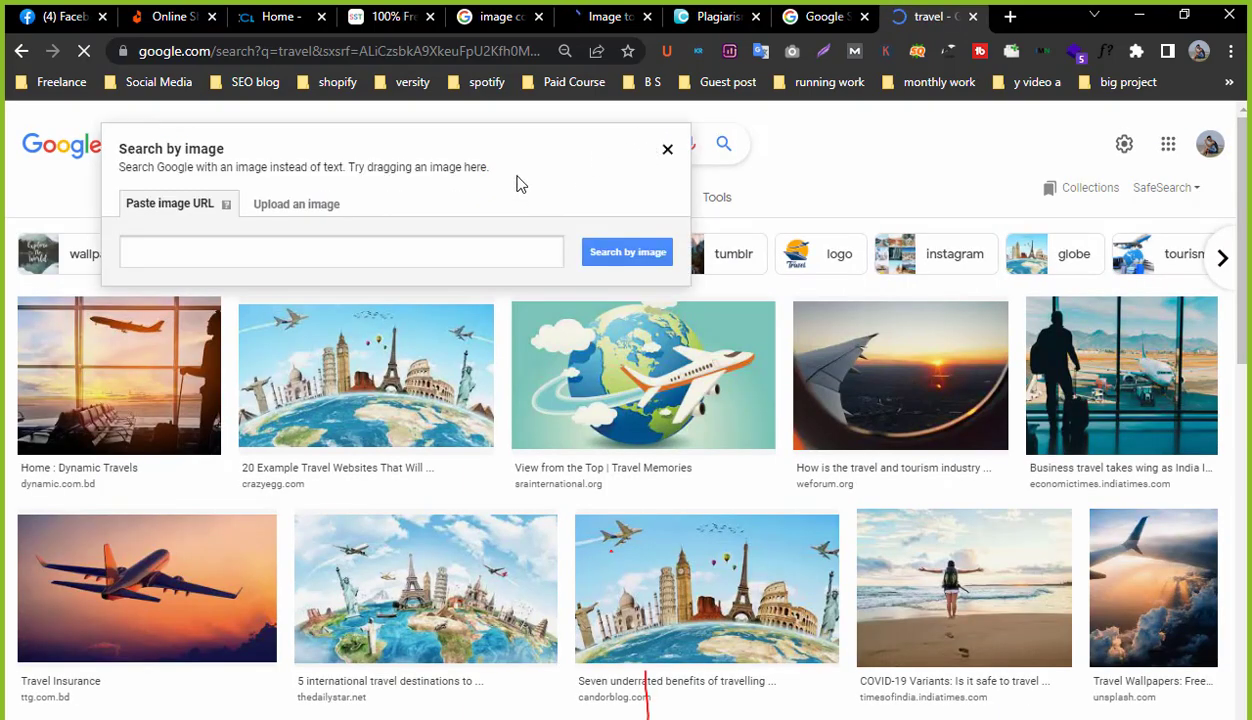
left_click(290, 203)
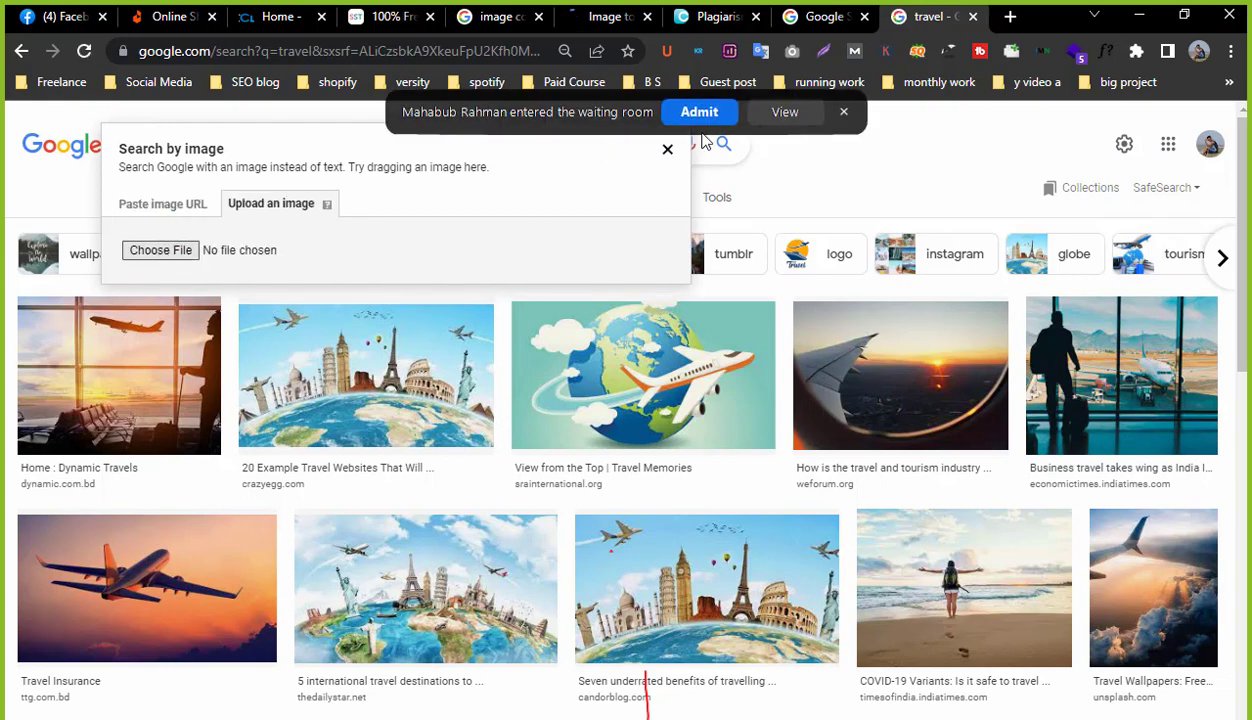
left_click(701, 112)
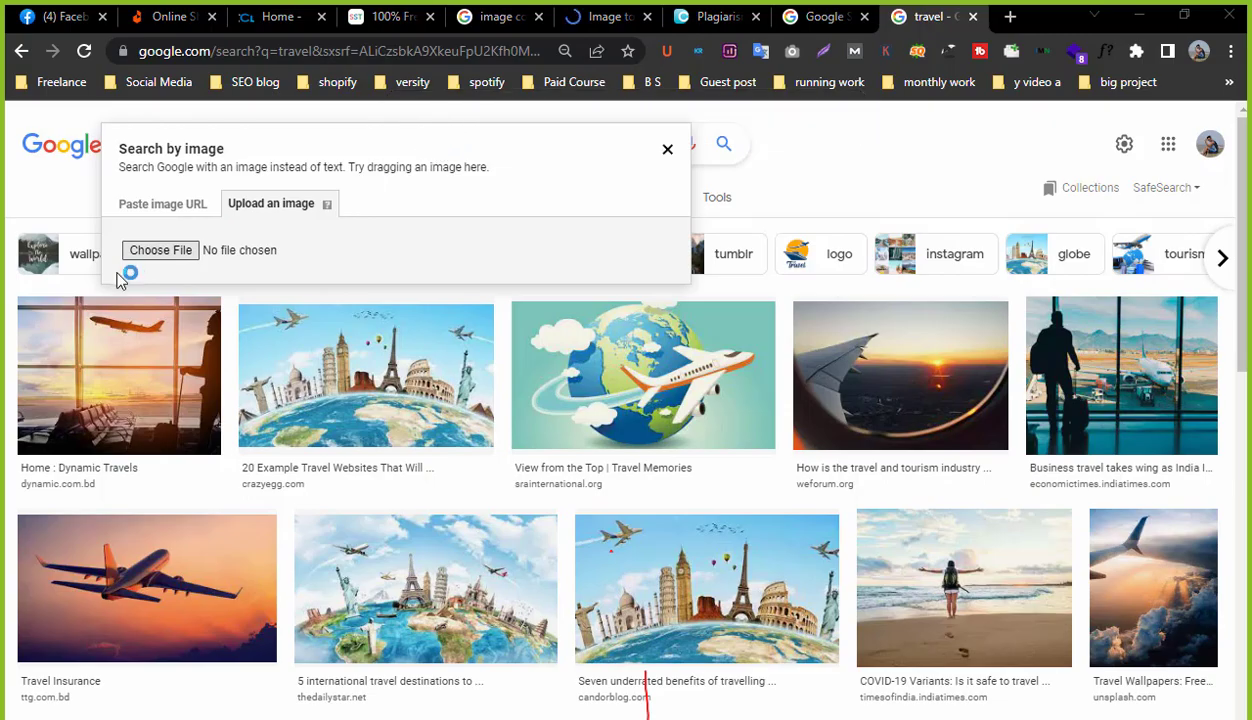
left_click(168, 262)
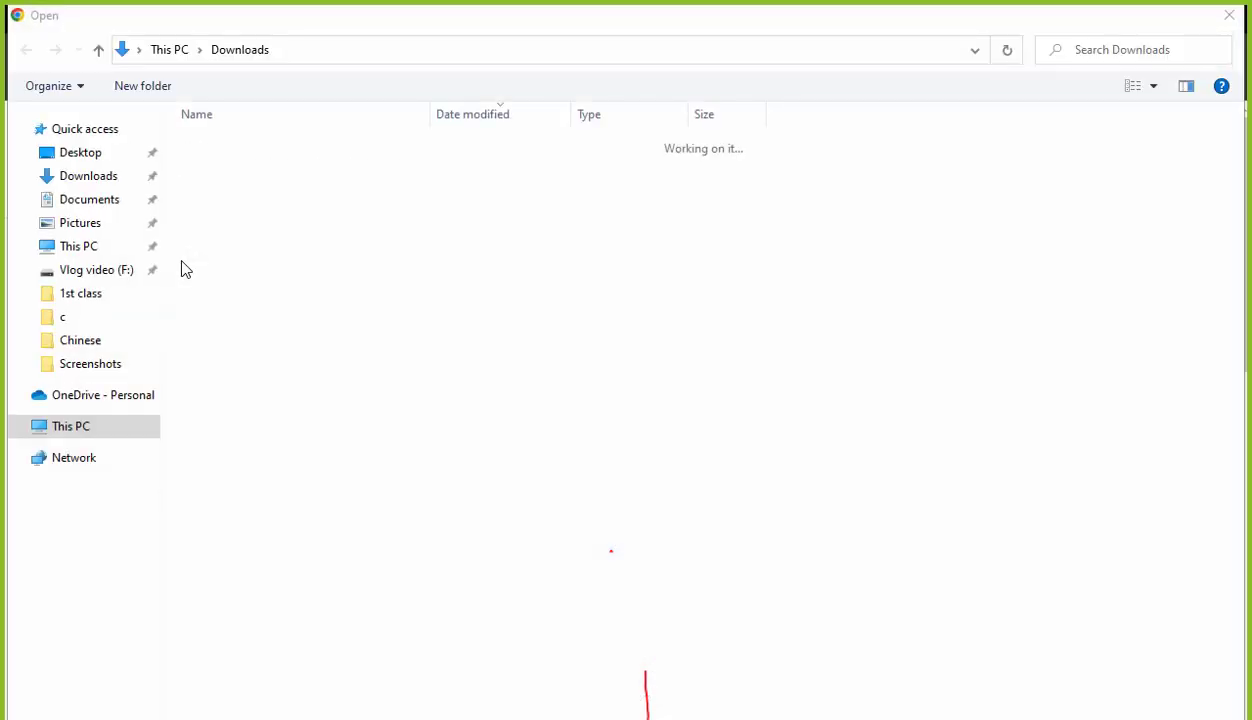
left_click(82, 224)
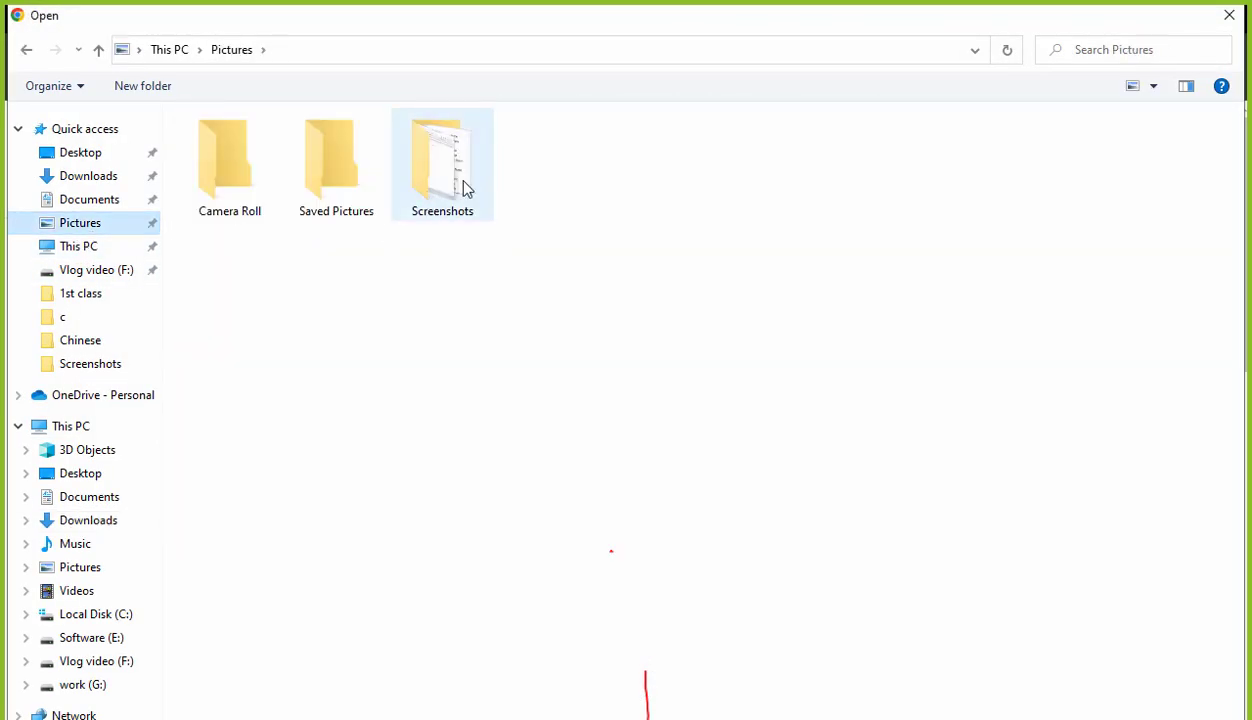
double_click(464, 190)
double_click(660, 190)
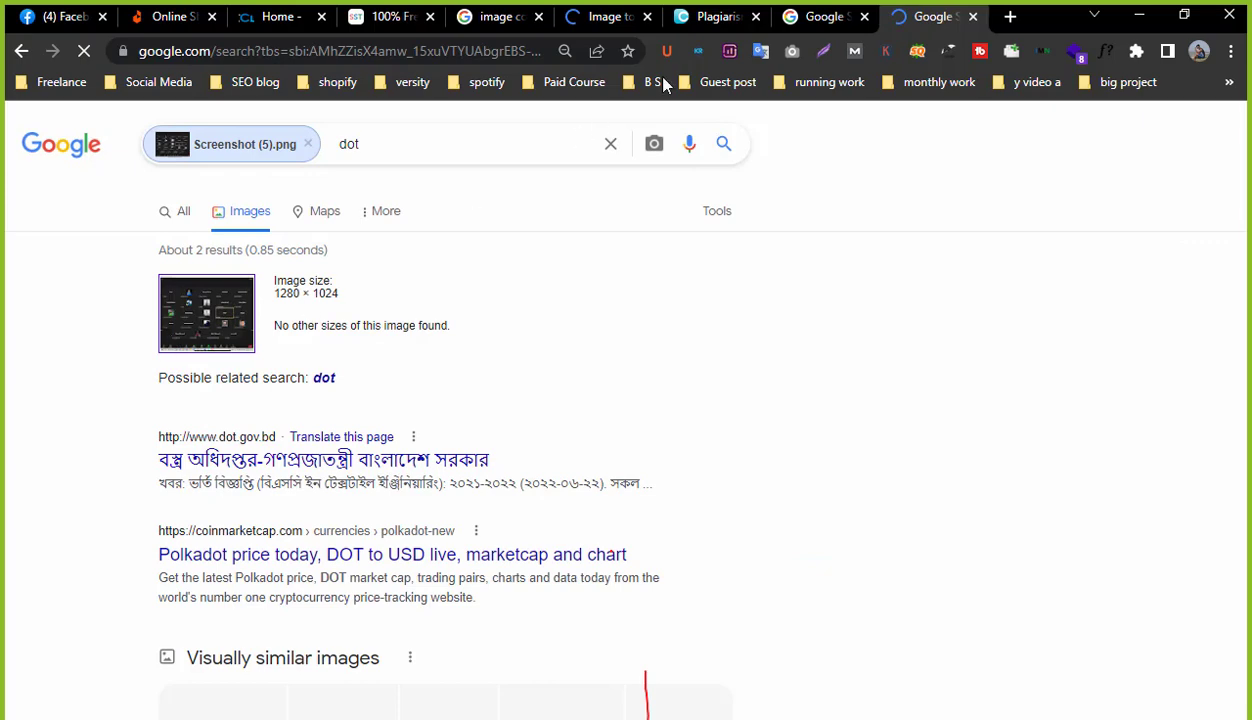
Compare the reverse image results of the handbag and Screenshot (5).png, opening the handbag thumbnail in a separate tab along the way.
left_click(826, 12)
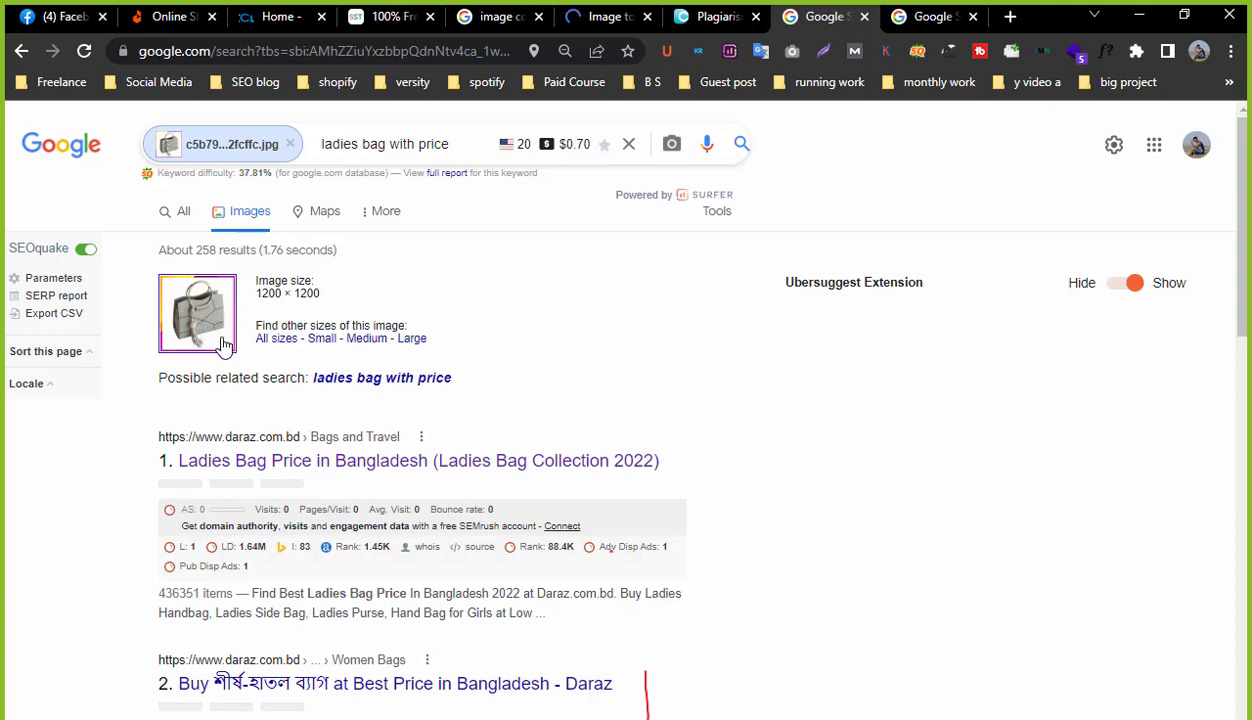
middle_click(222, 345)
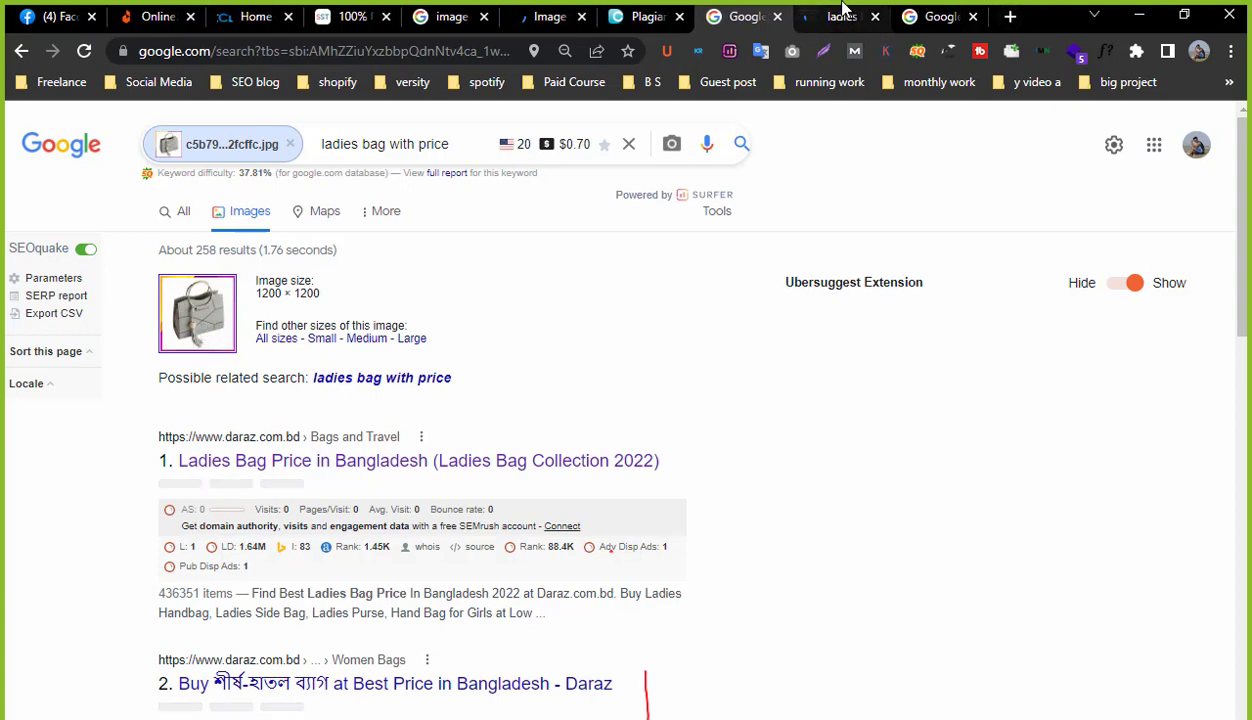
left_click(840, 16)
left_click(955, 8)
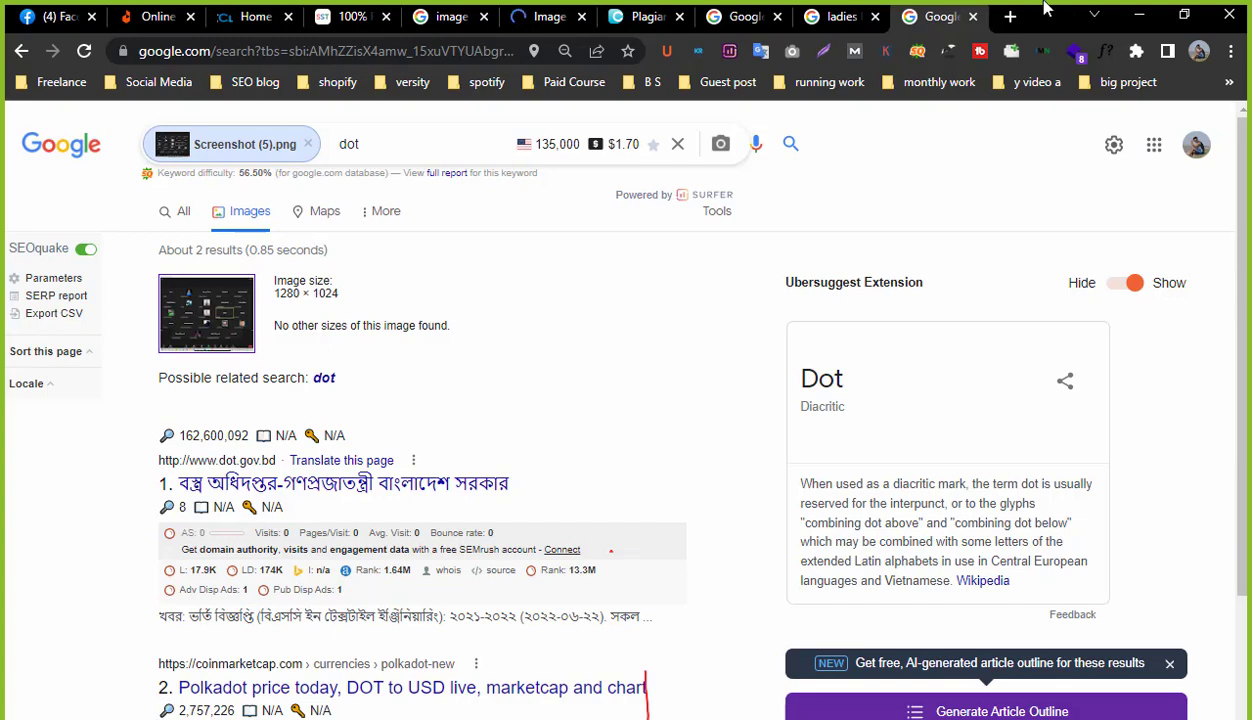
left_click(742, 16)
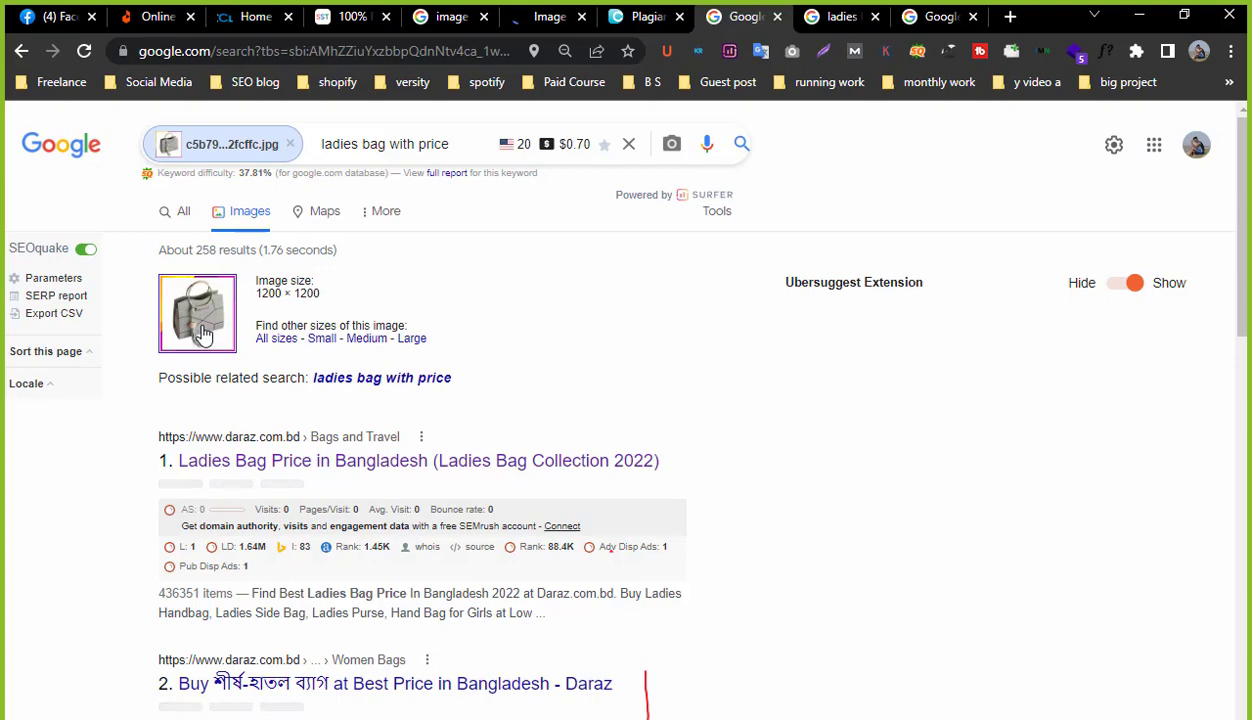
left_click(940, 14)
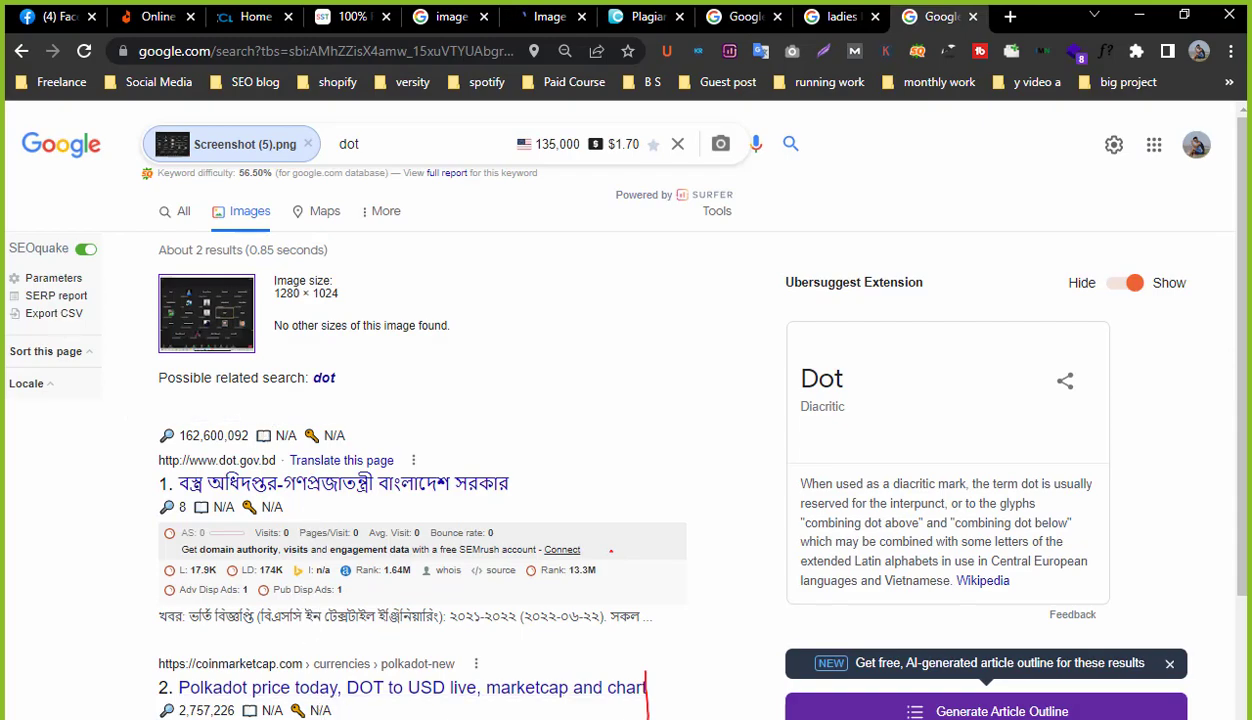
Switch to the Website Audit Report in Excel and point out the Images finding's comment in cell C5.
key("alt+Tab")
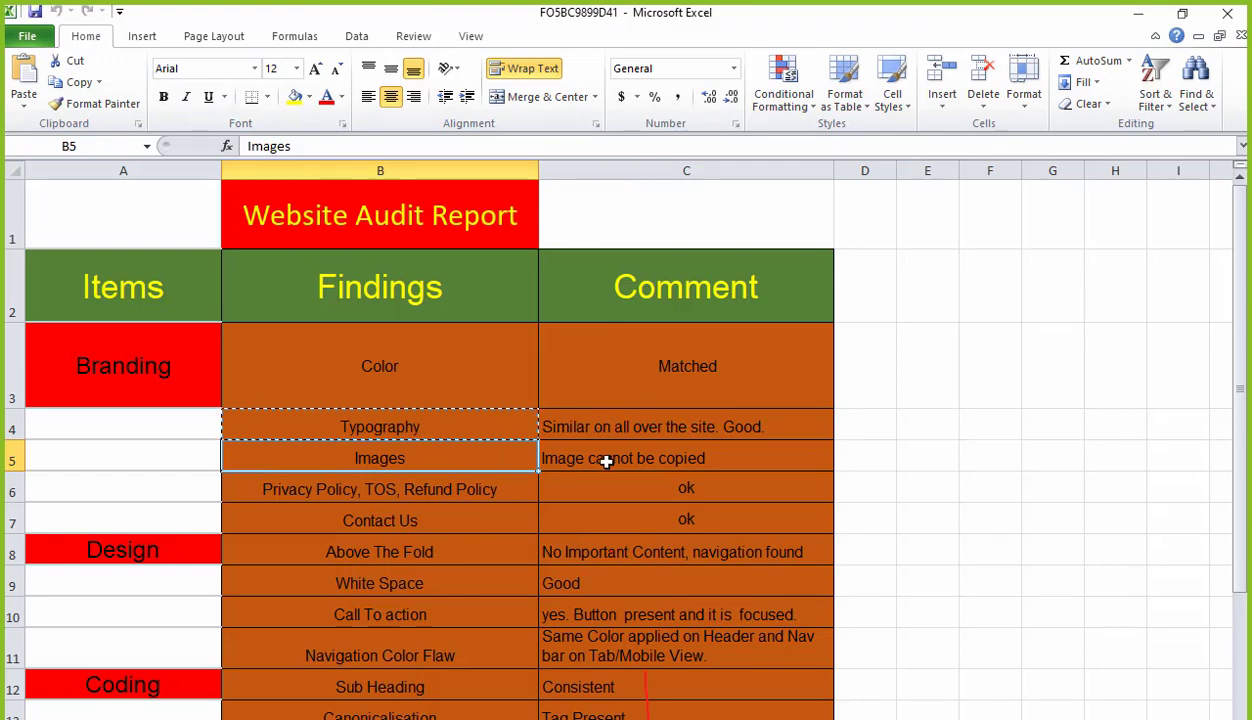
left_click(638, 461)
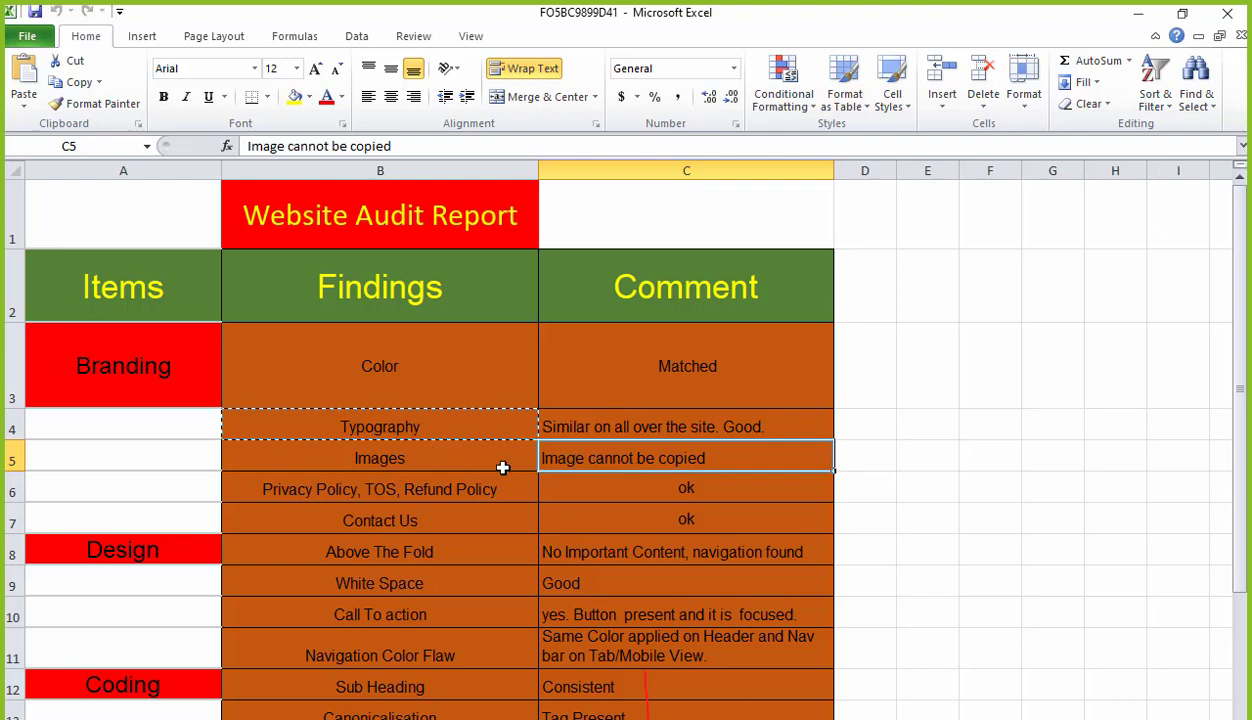
left_click(502, 464)
left_click(620, 457)
scroll(729, 516, "down", 1)
scroll(729, 510, "up", 1)
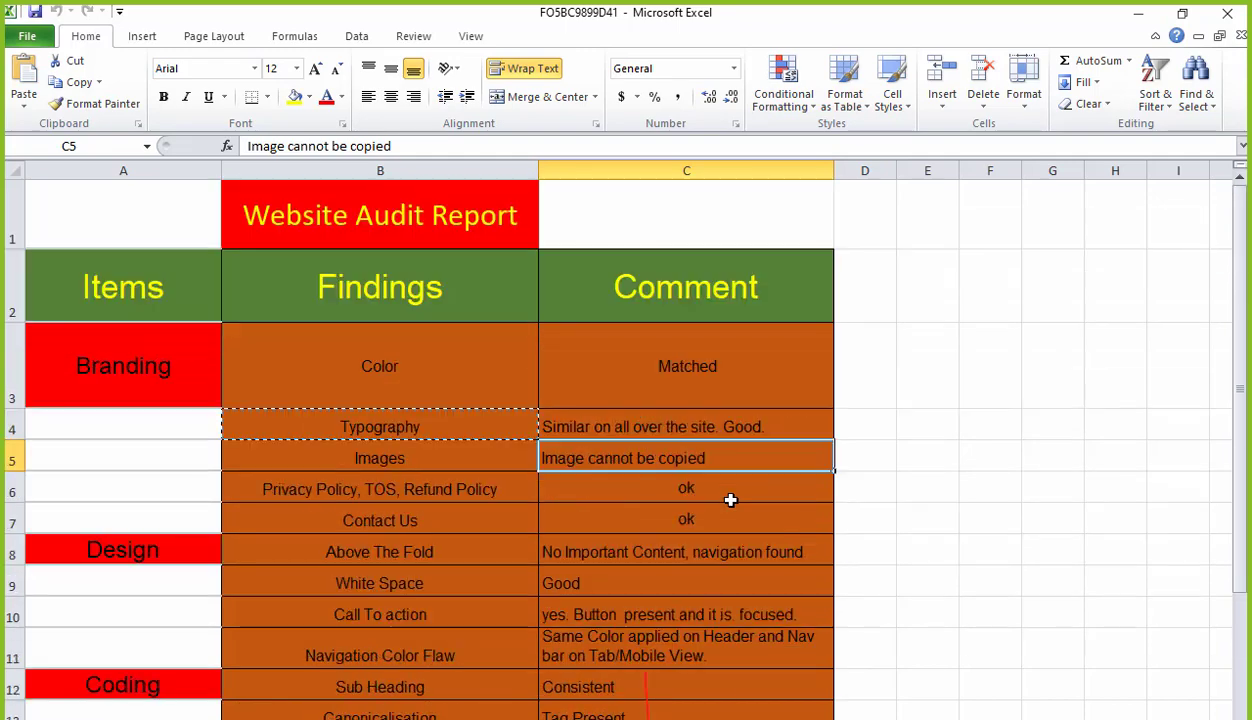
Point out the Privacy Policy, TOS, Refund Policy finding and its comment in row 6, ending on cell B6.
left_click(405, 489)
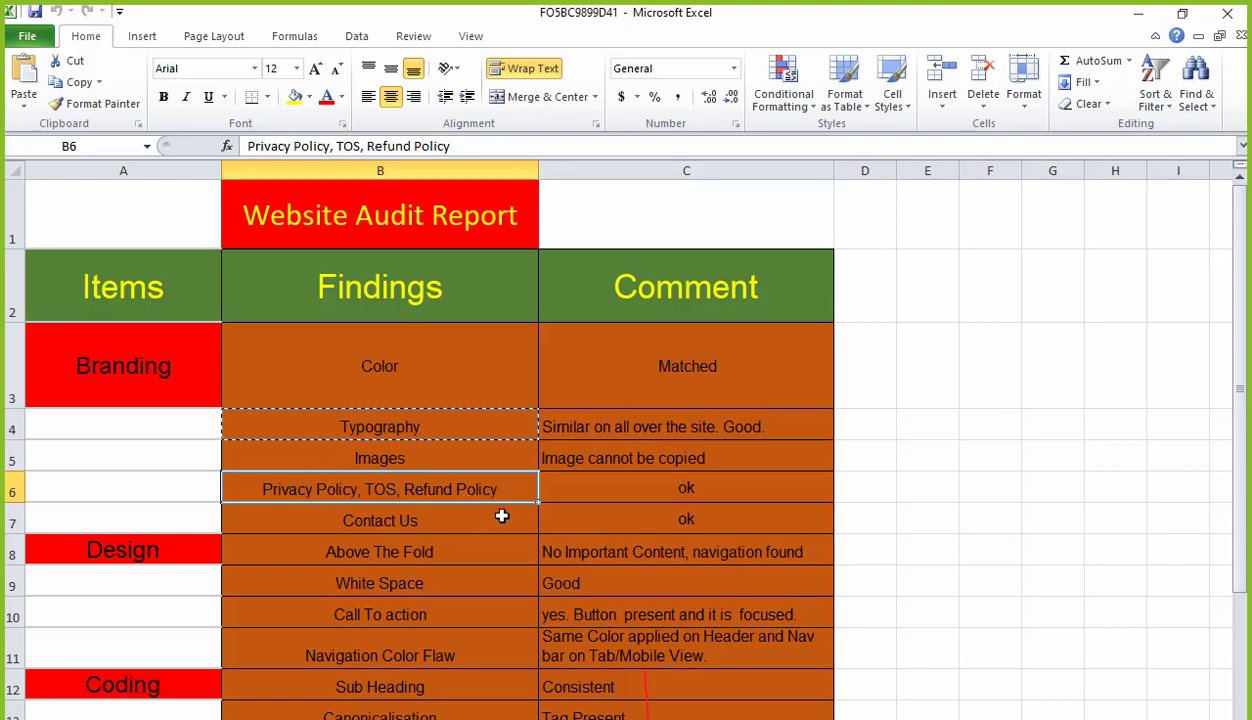
left_click(626, 507)
left_click(550, 486)
left_click(442, 491)
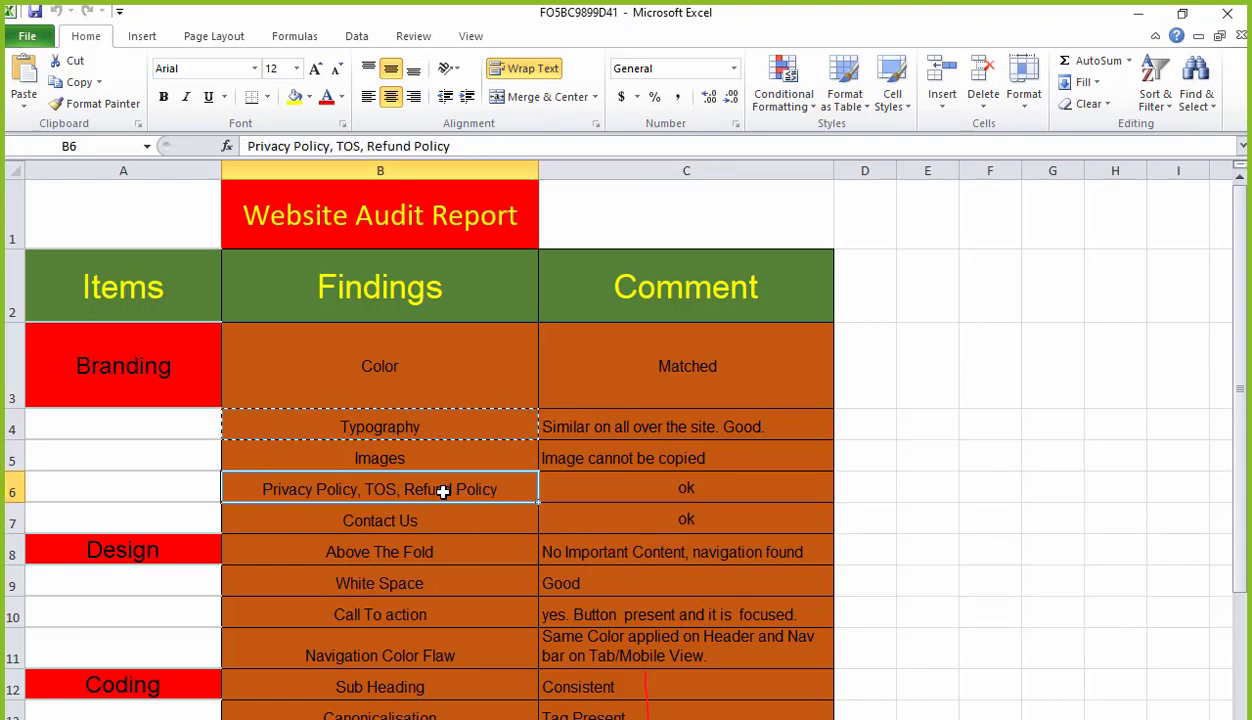
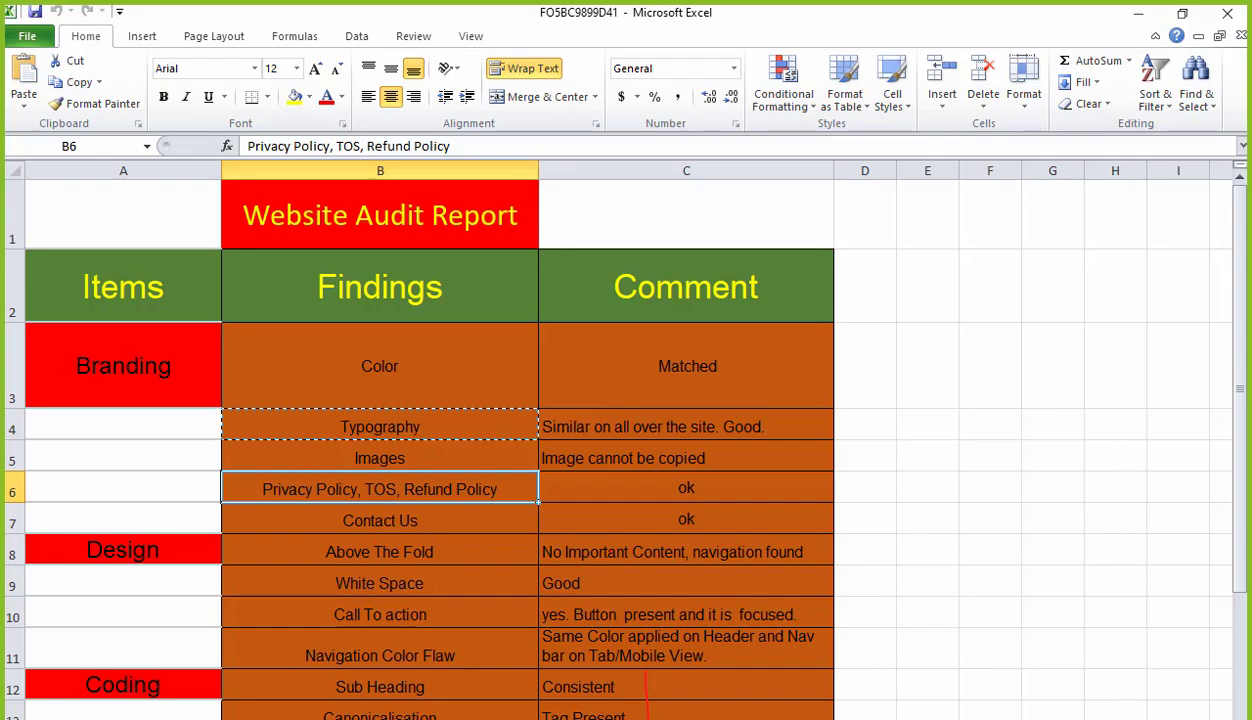
Switch to Chrome and examine the lower part of the Daraz homepage for the privacy, terms and refund policy links.
key("alt+Tab")
left_click(155, 16)
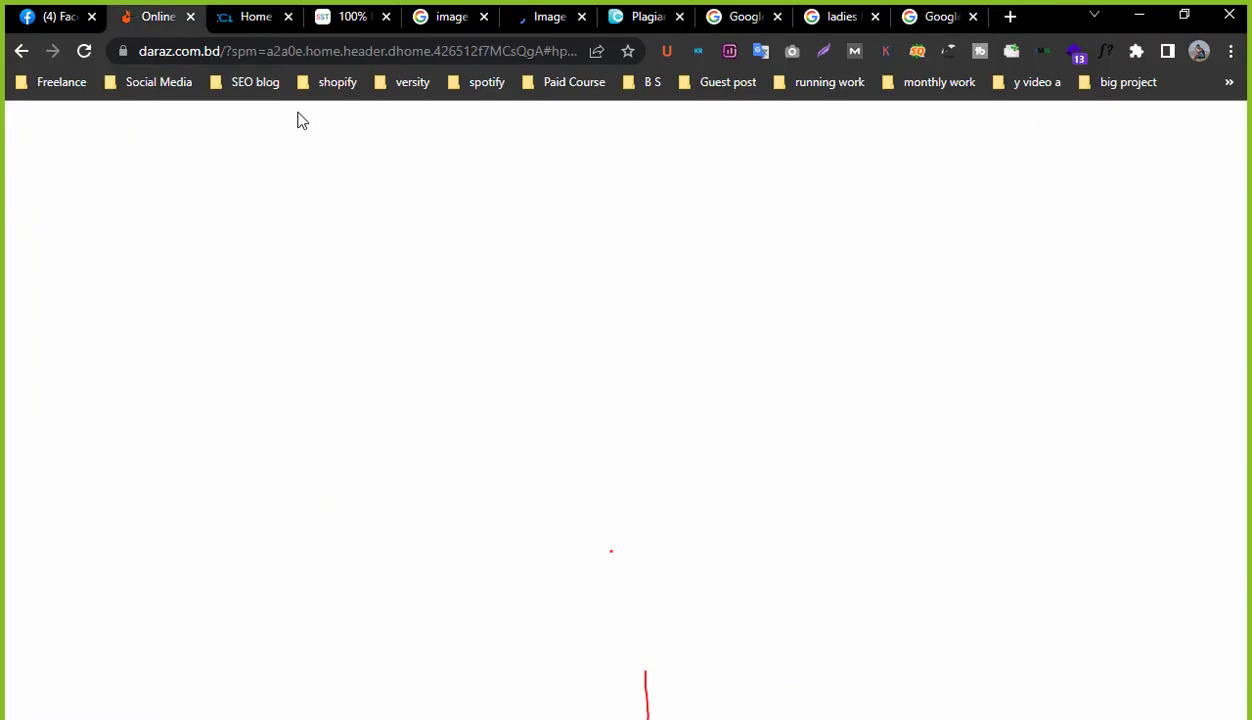
left_click(558, 12)
left_click(265, 12)
left_click(165, 10)
scroll(567, 580, "down", 20)
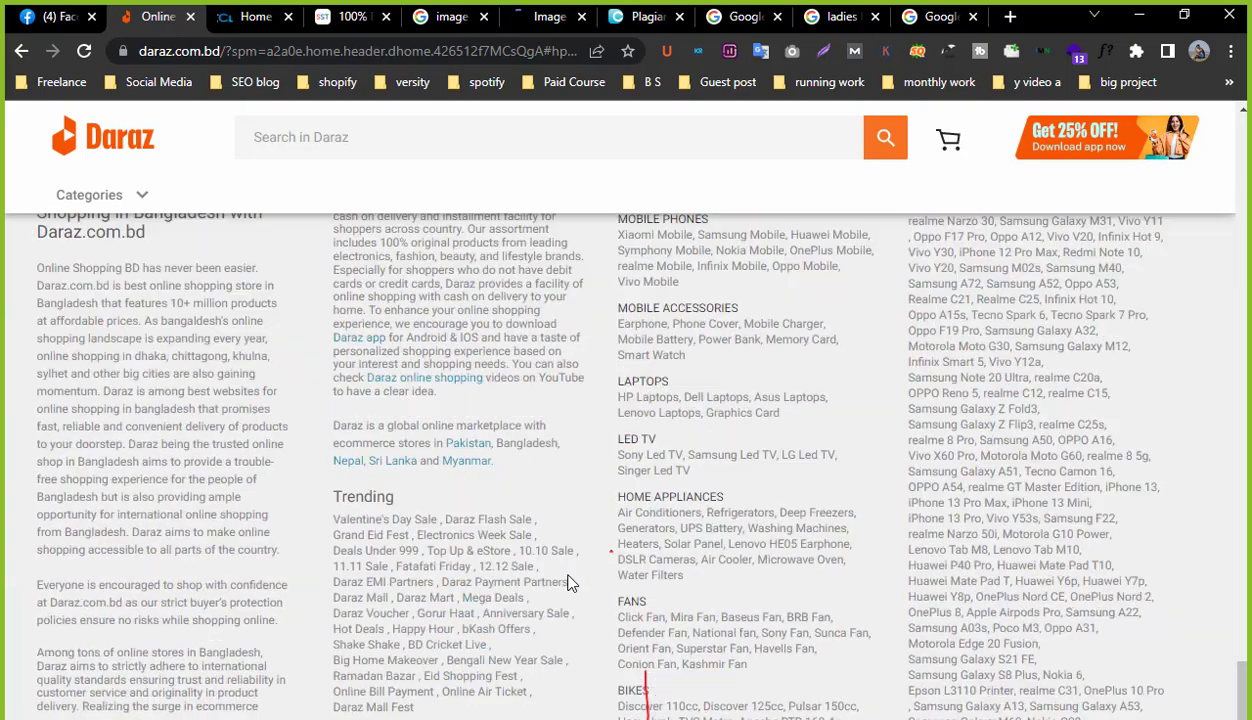
scroll(567, 580, "down", 2)
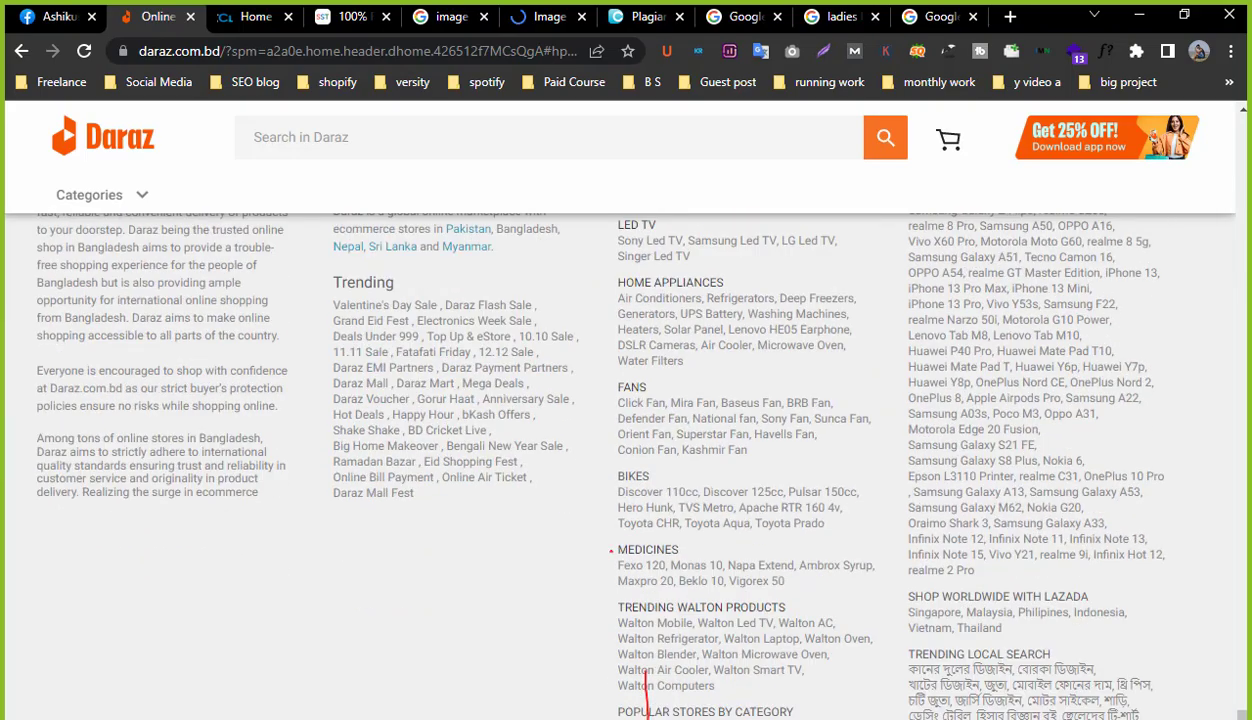
scroll(628, 460, "up", 1)
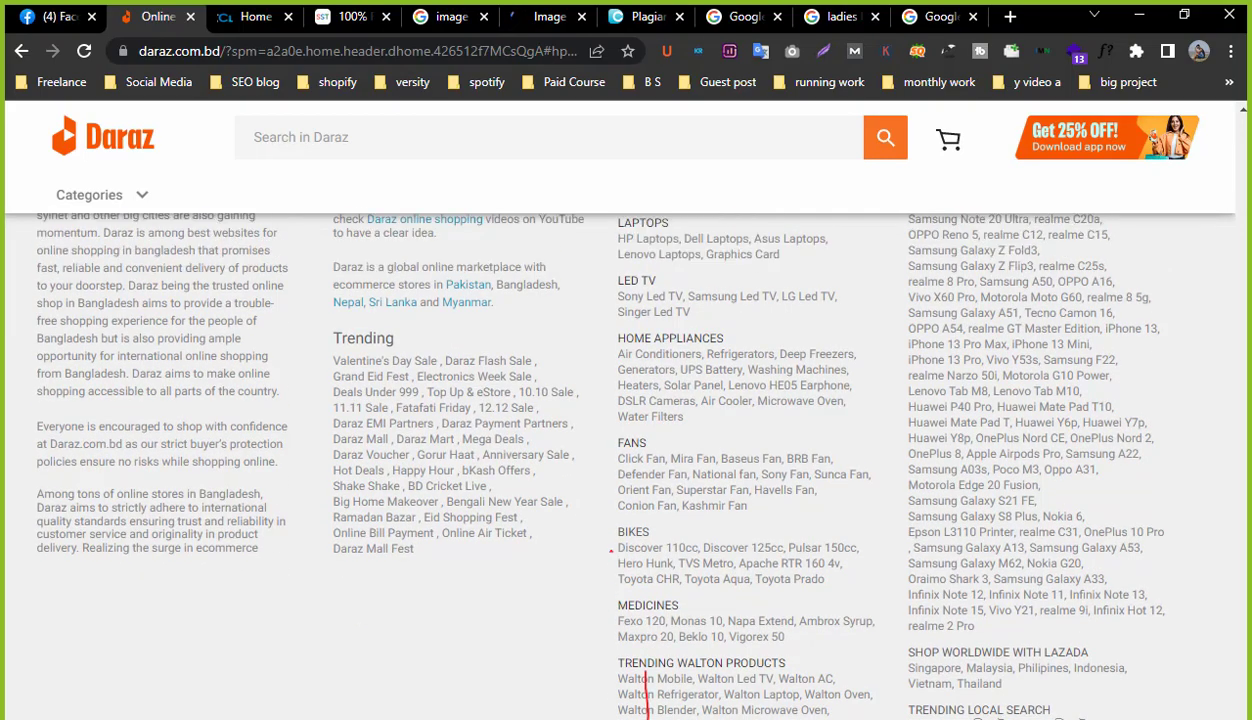
Look over the Daraz homepage footer's policy links and admit the person in the meeting's waiting room.
scroll(620, 460, "up", 8)
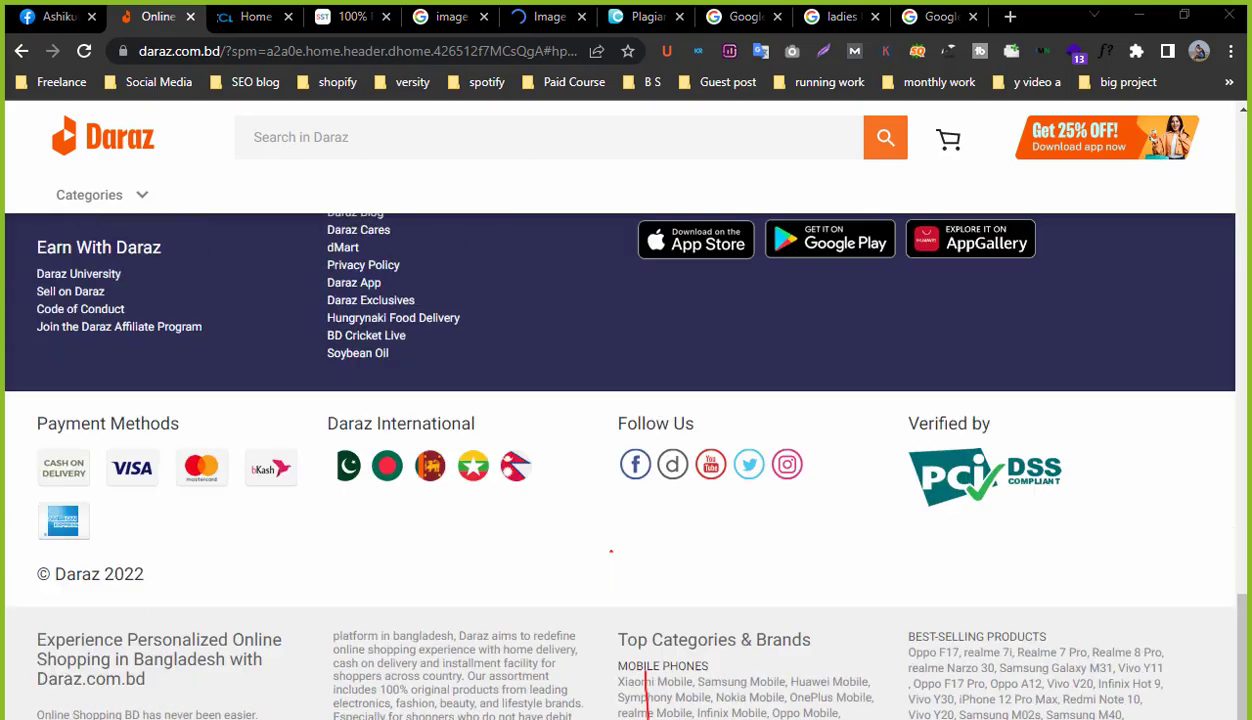
scroll(750, 500, "up", 4)
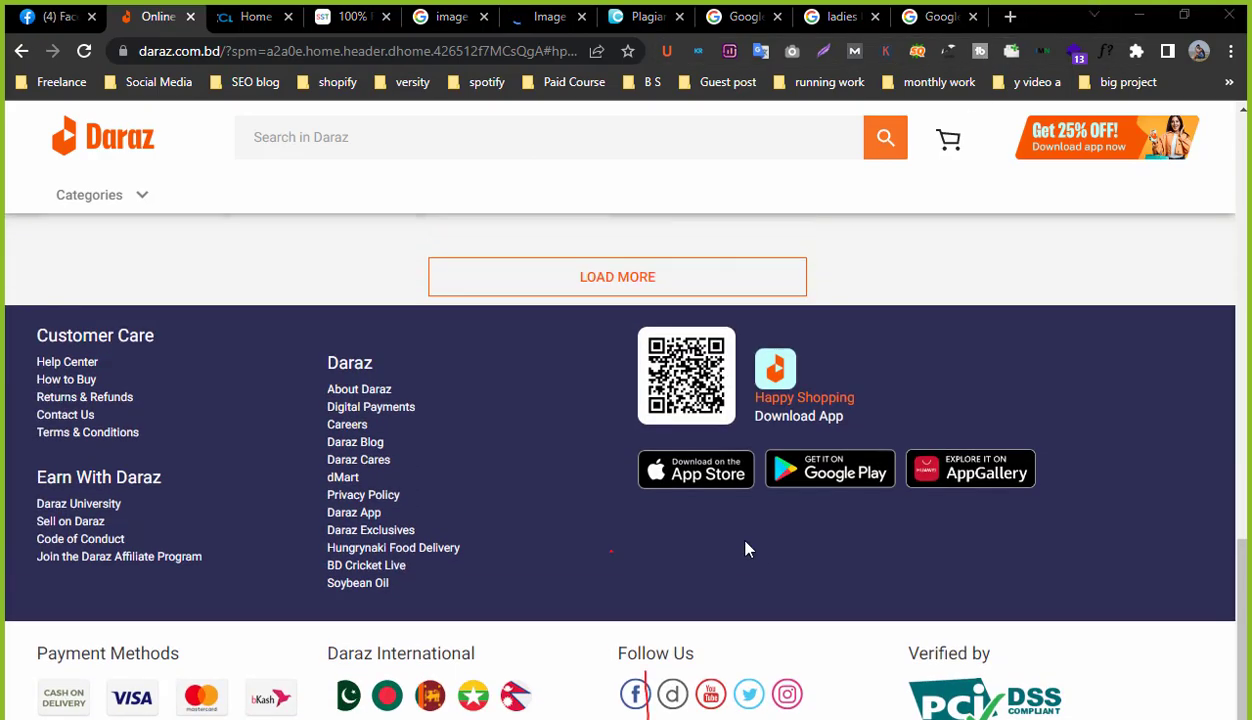
scroll(561, 578, "down", 5)
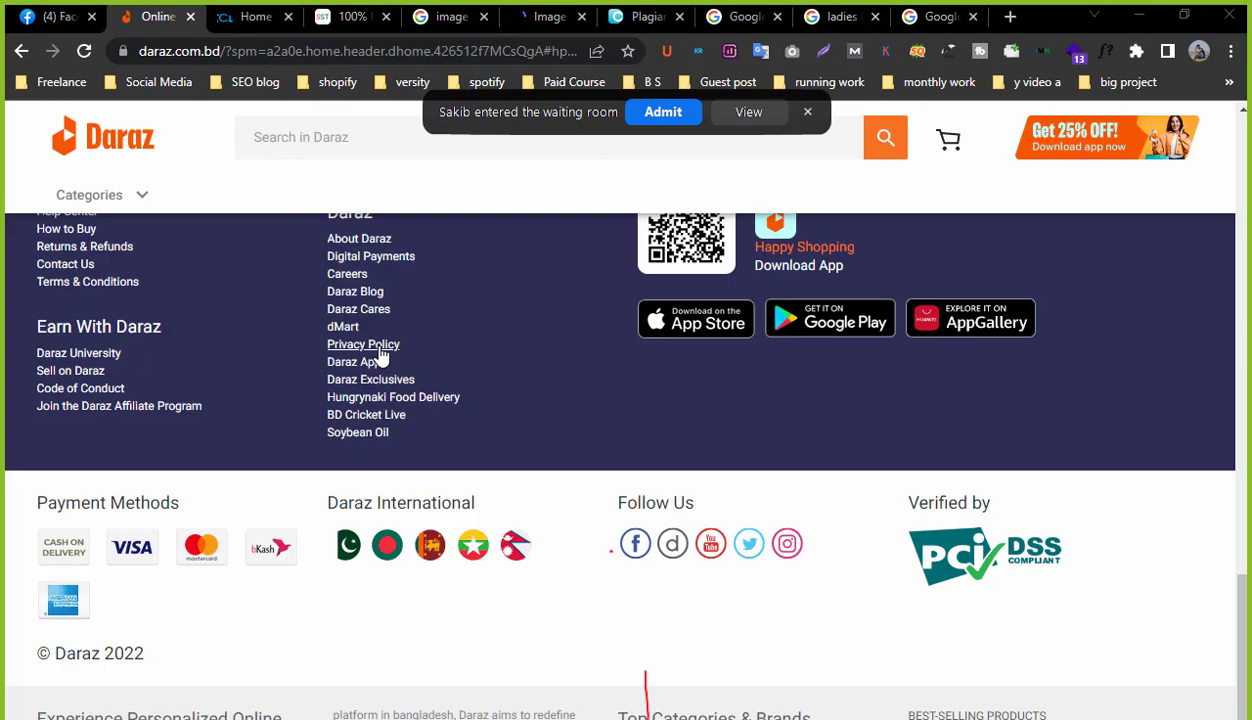
left_click(662, 112)
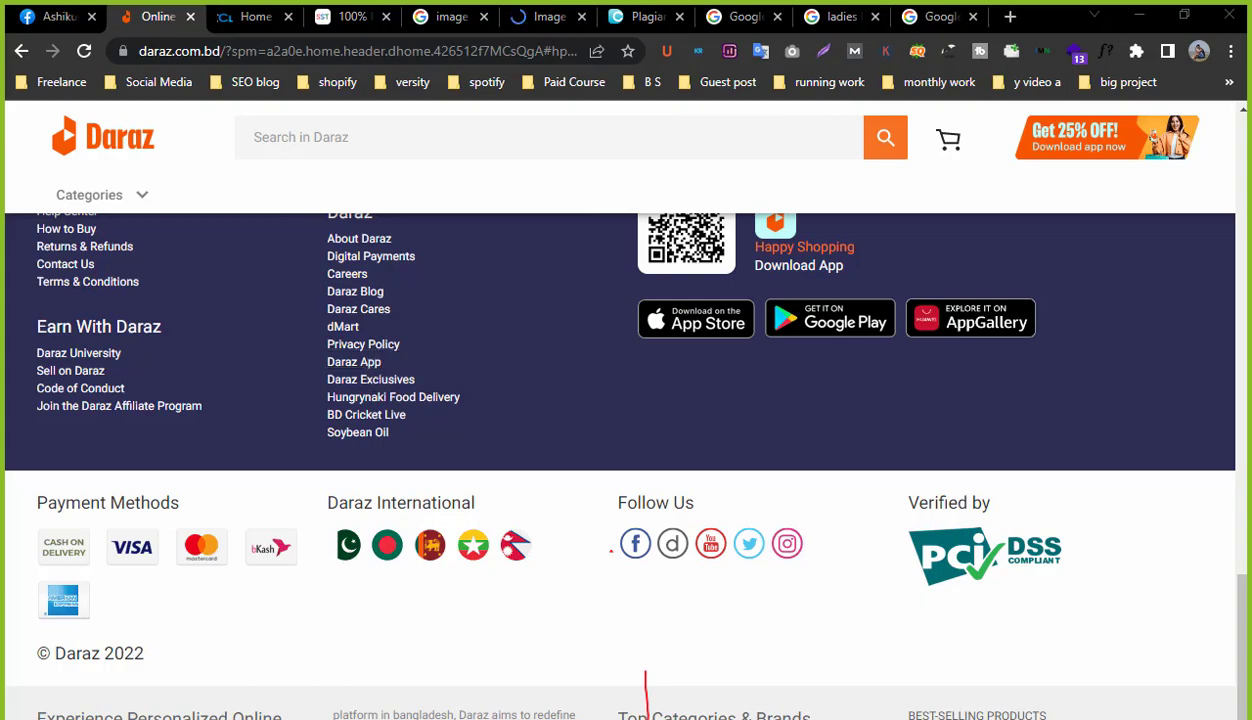
Check the policy row in the Excel audit report and open Daraz's Privacy Policy page in a separate browser tab.
key("alt+Tab")
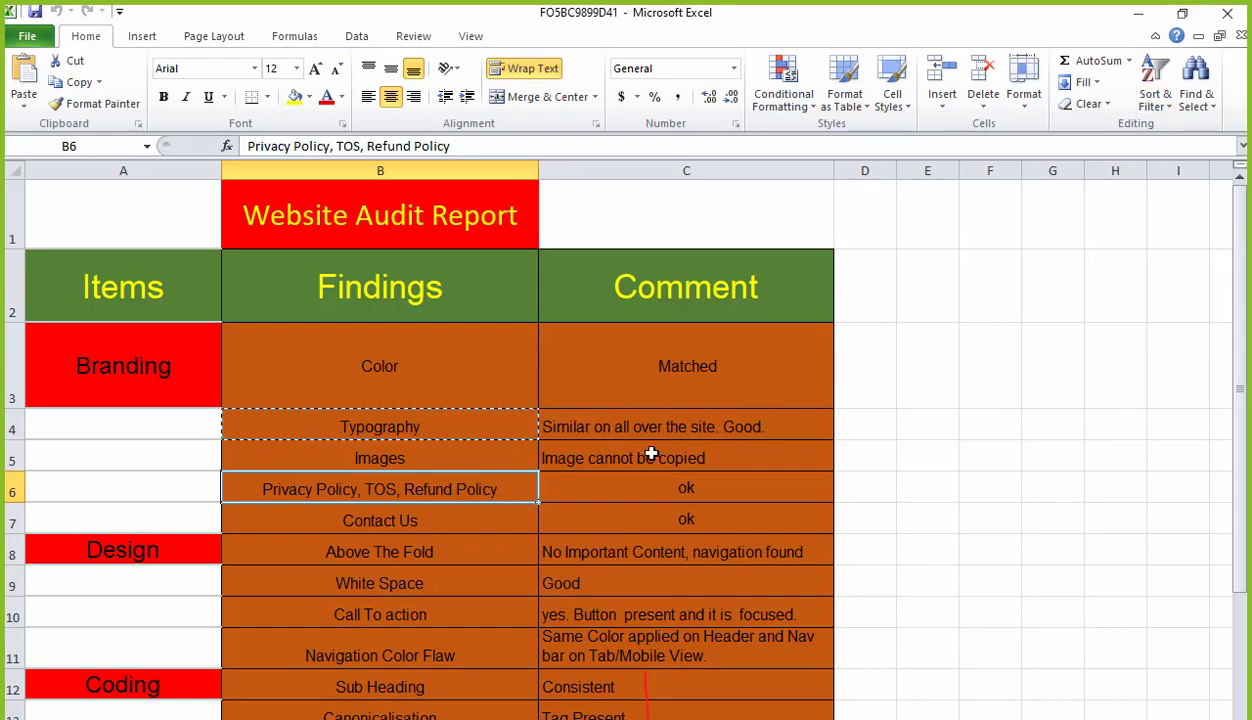
left_click(1138, 13)
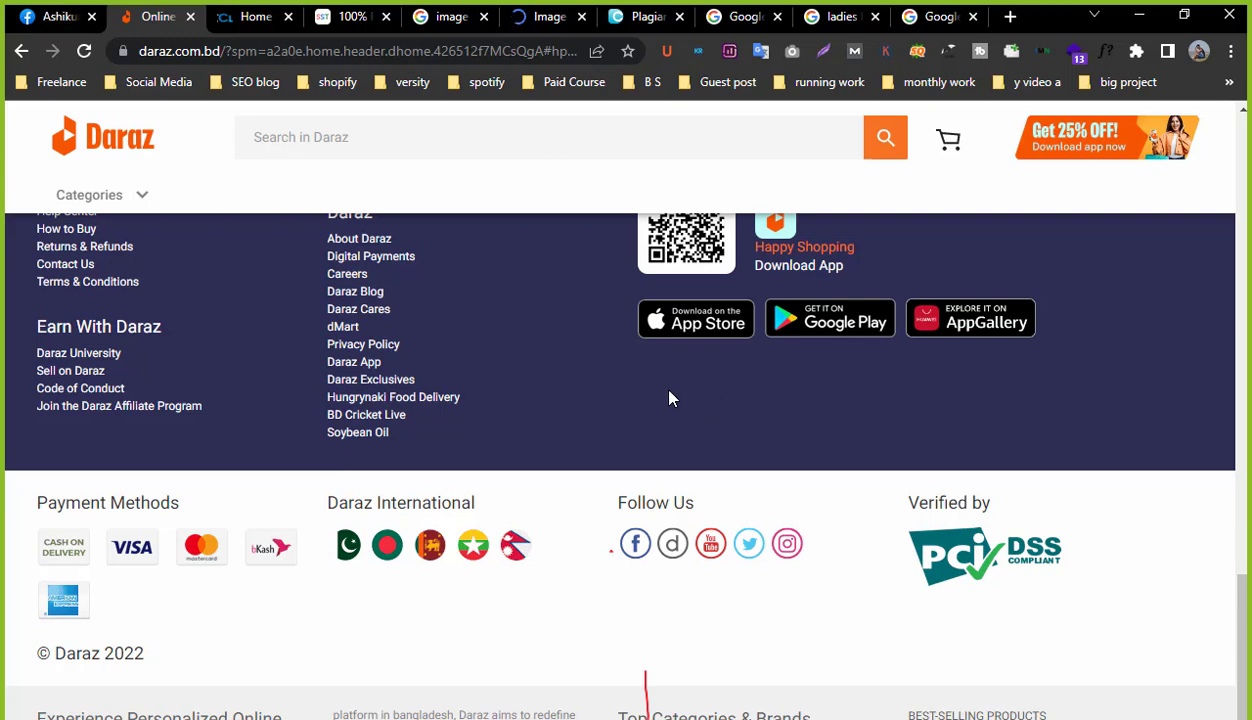
middle_click(357, 350)
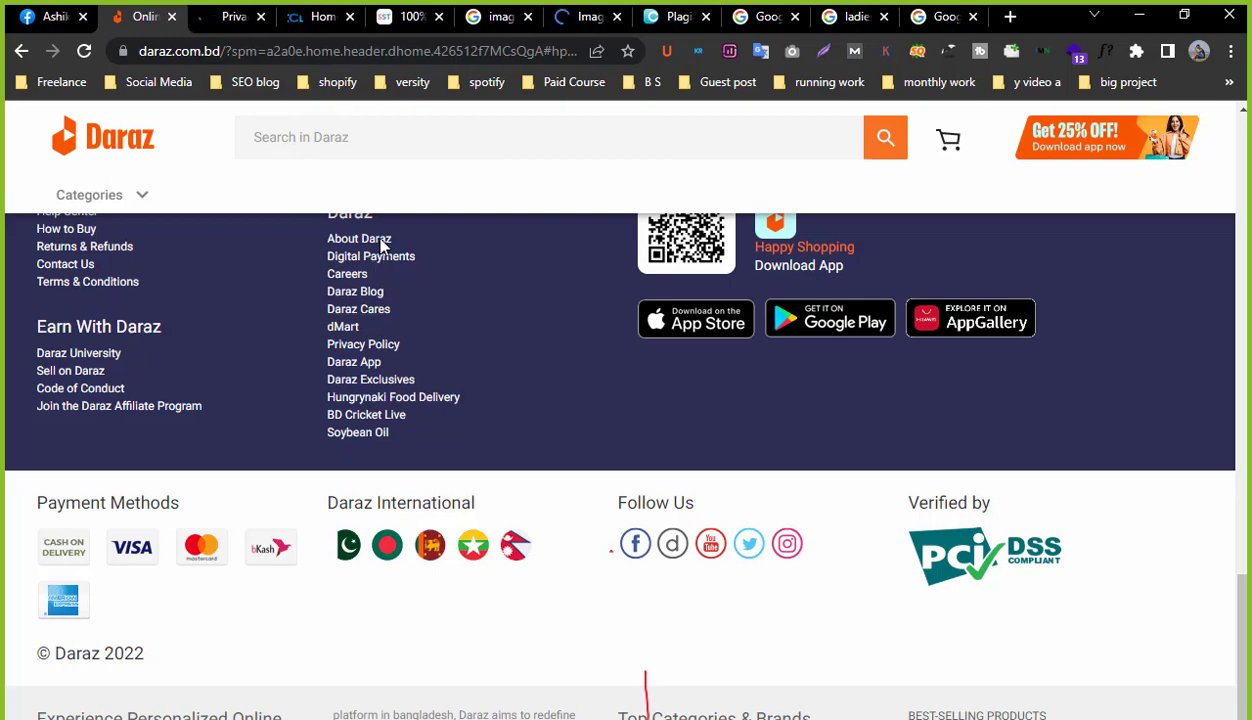
left_click(234, 10)
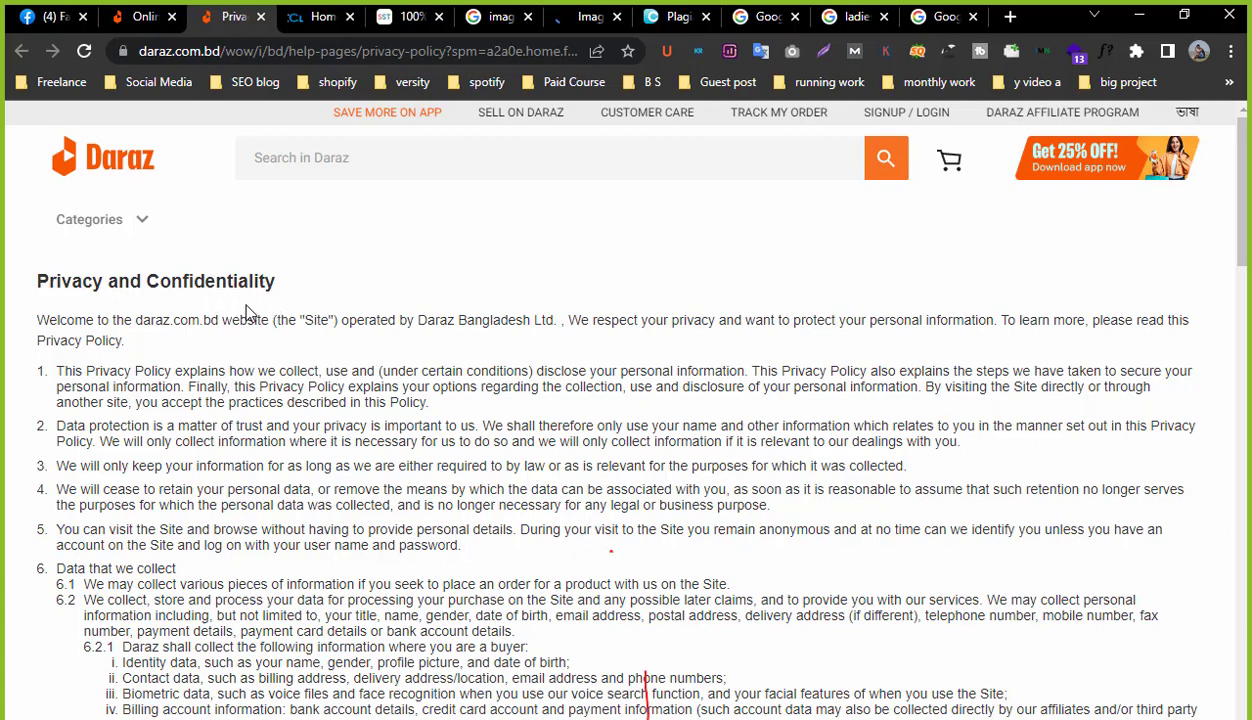
Examine Daraz's Privacy and Confidentiality page from its introduction through the Minors section to the Customer Care footer links.
scroll(247, 305, "down", 3)
scroll(260, 303, "up", 2)
scroll(268, 318, "down", 5)
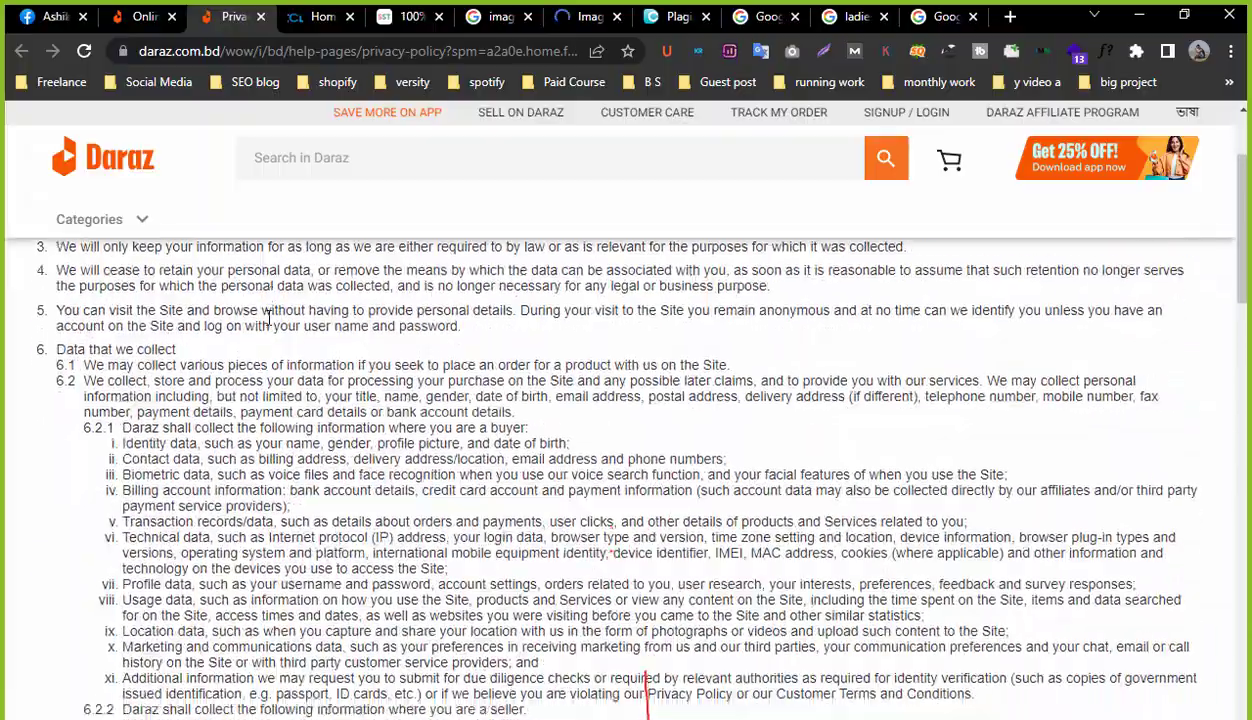
scroll(268, 318, "down", 15)
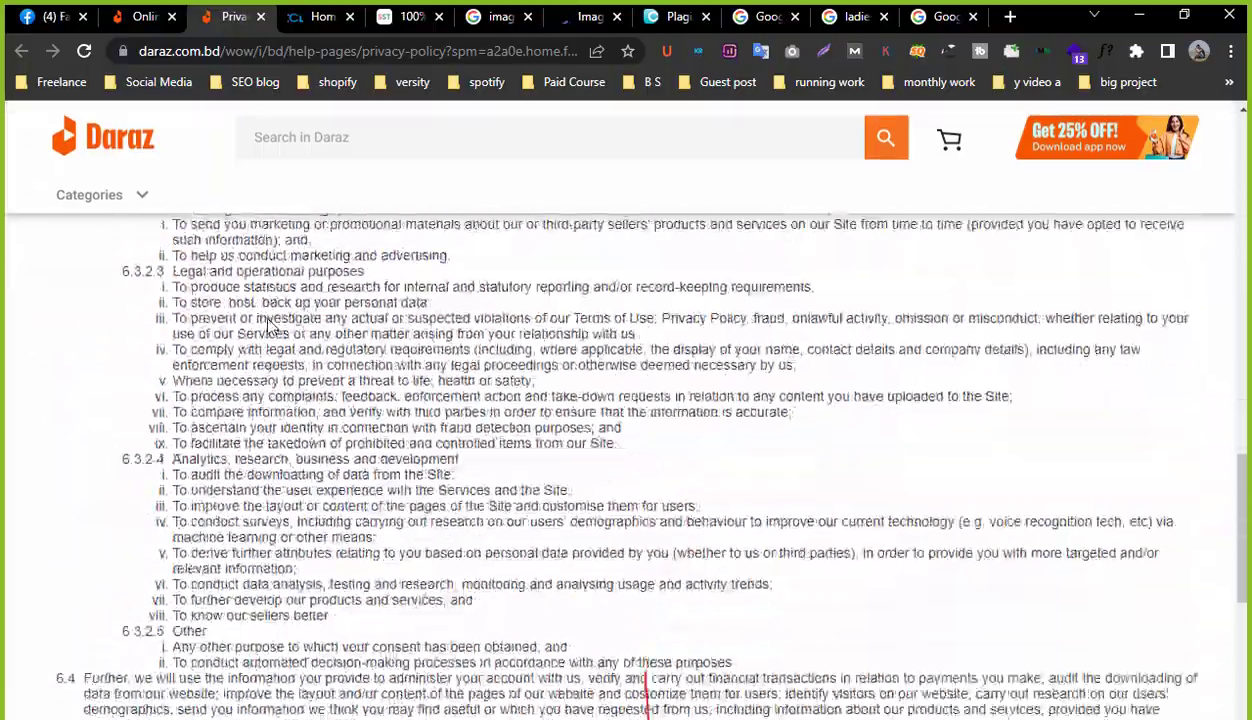
scroll(268, 318, "down", 15)
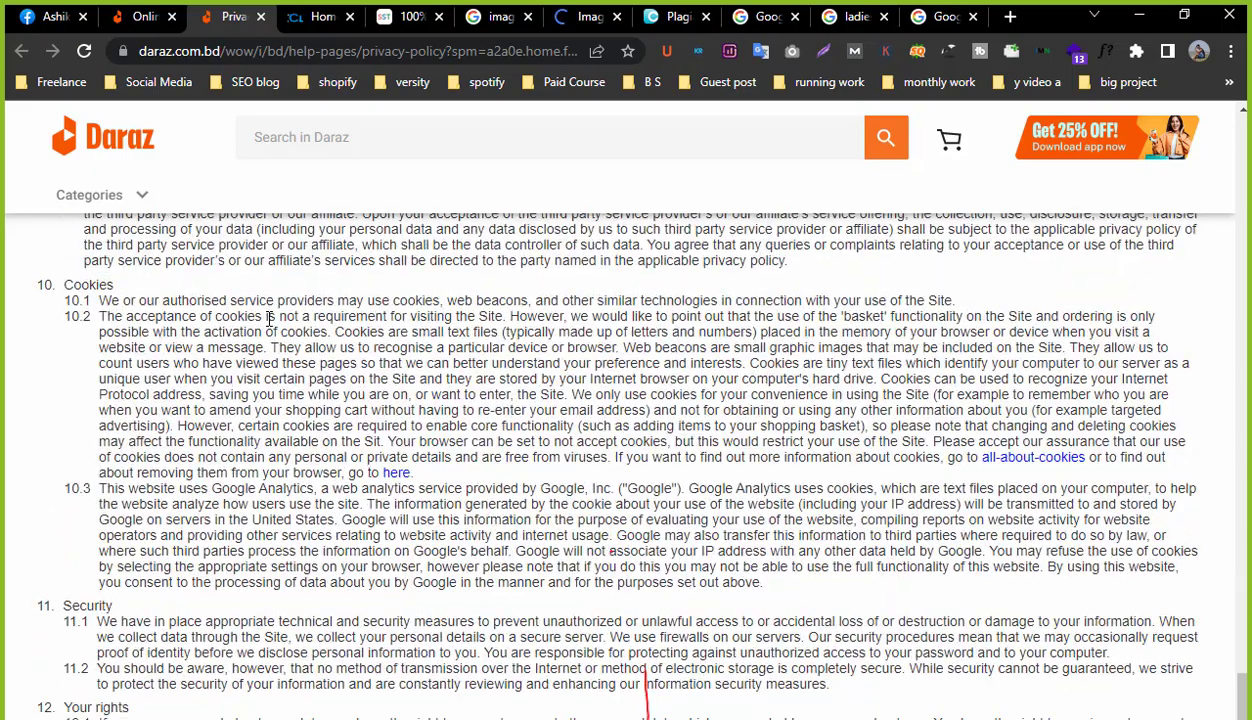
scroll(270, 318, "down", 5)
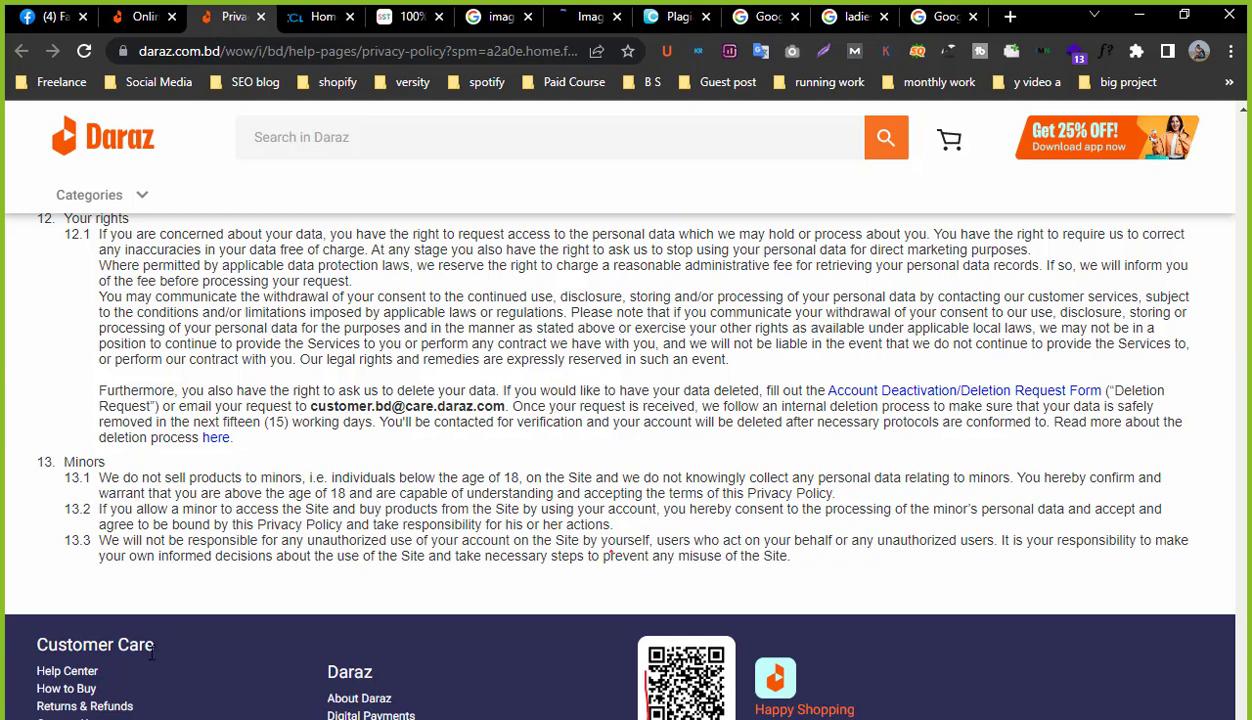
scroll(83, 716, "down", 1)
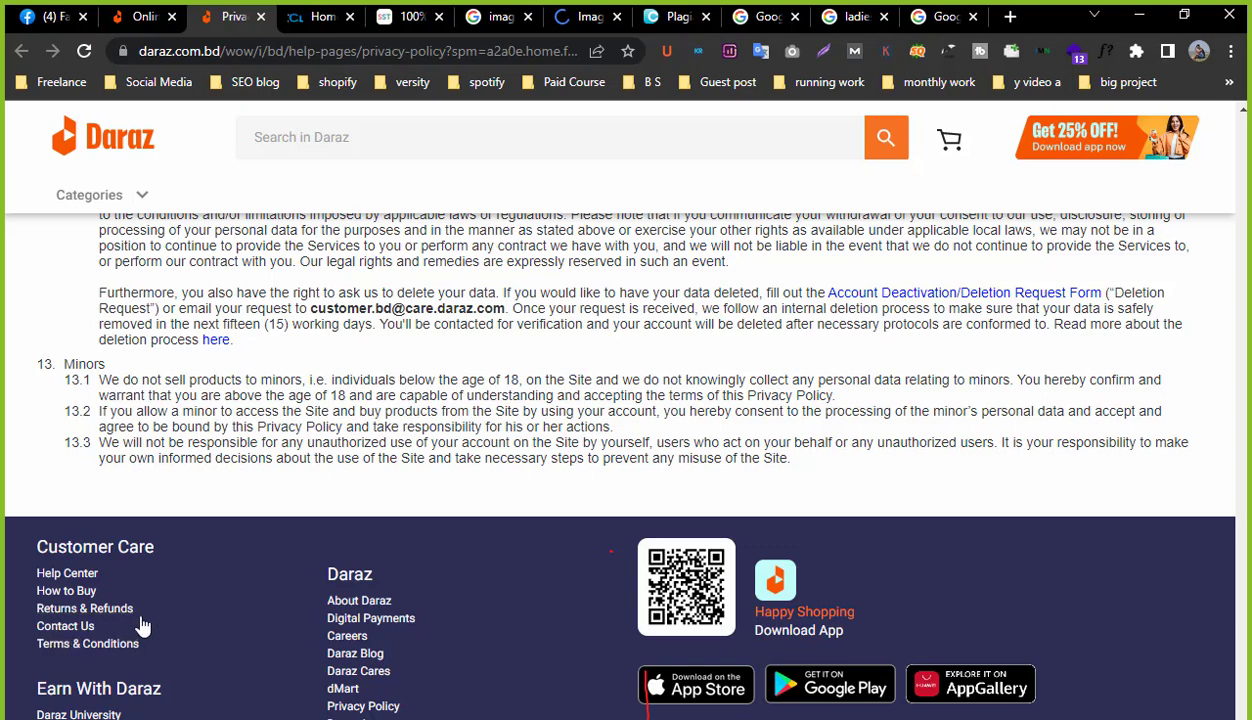
scroll(281, 617, "up", 1)
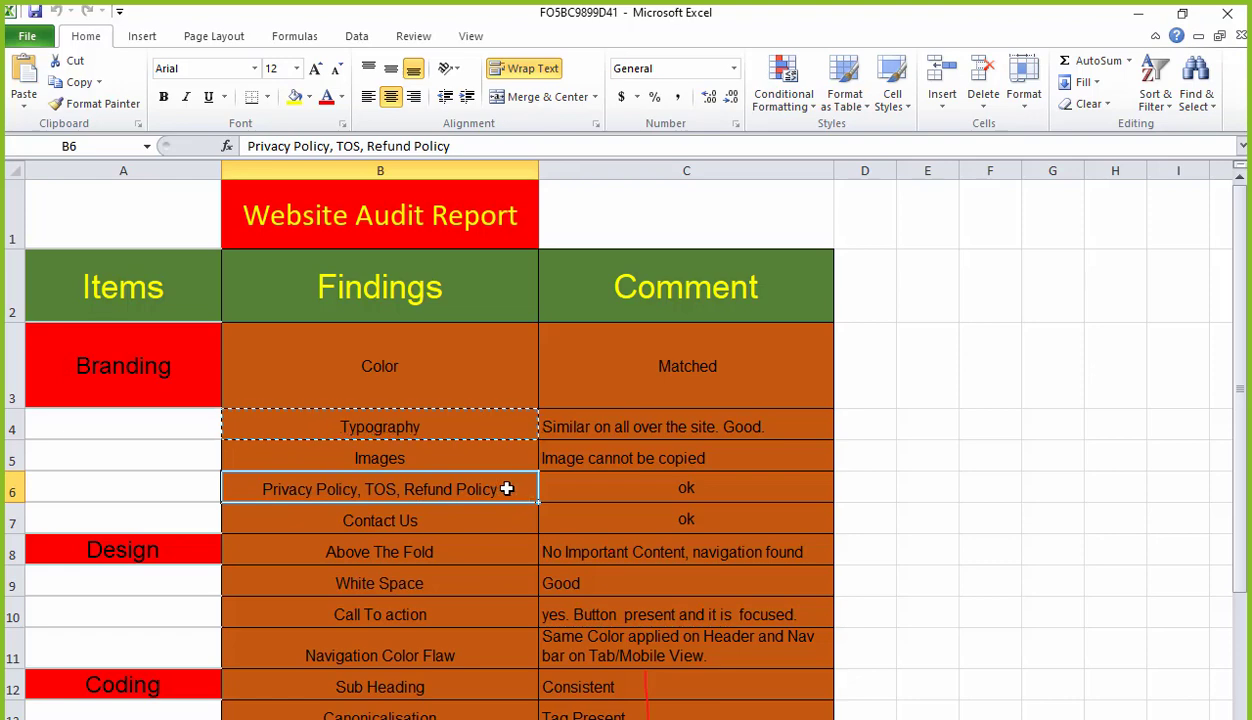
Review the policy and Contact Us rows of the Excel audit report against the links in Daraz's footer.
left_click(643, 487)
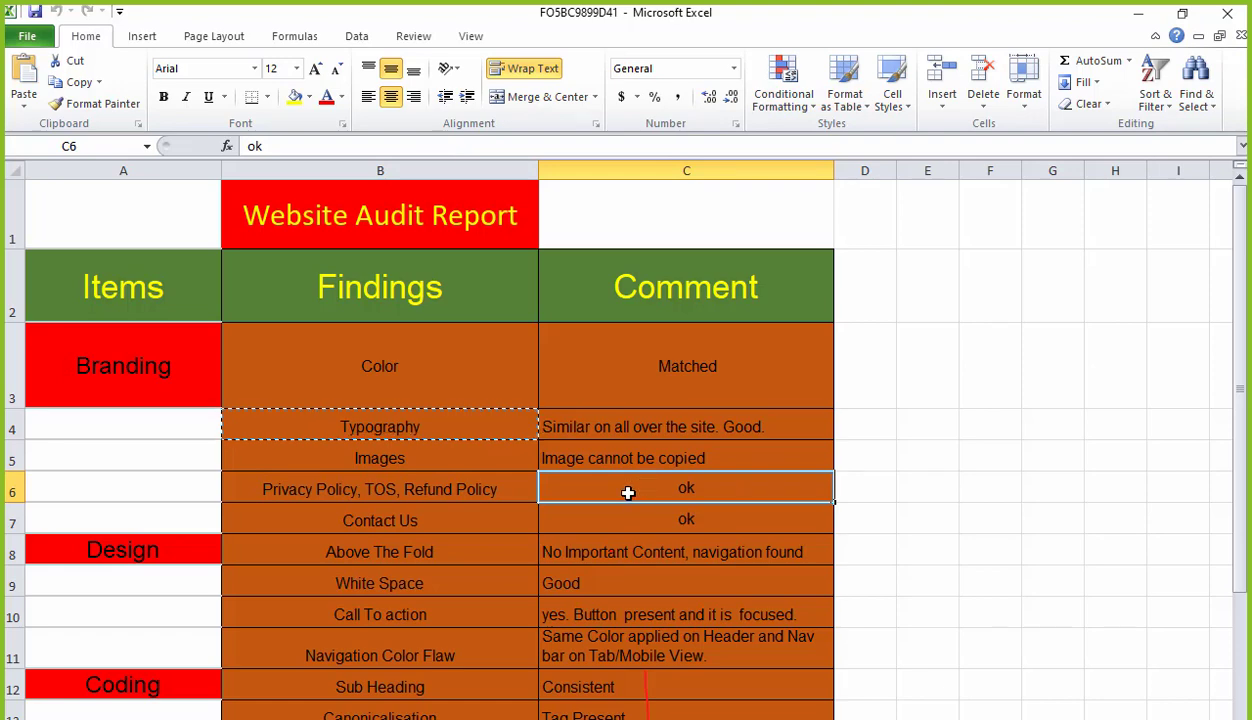
left_click(434, 527)
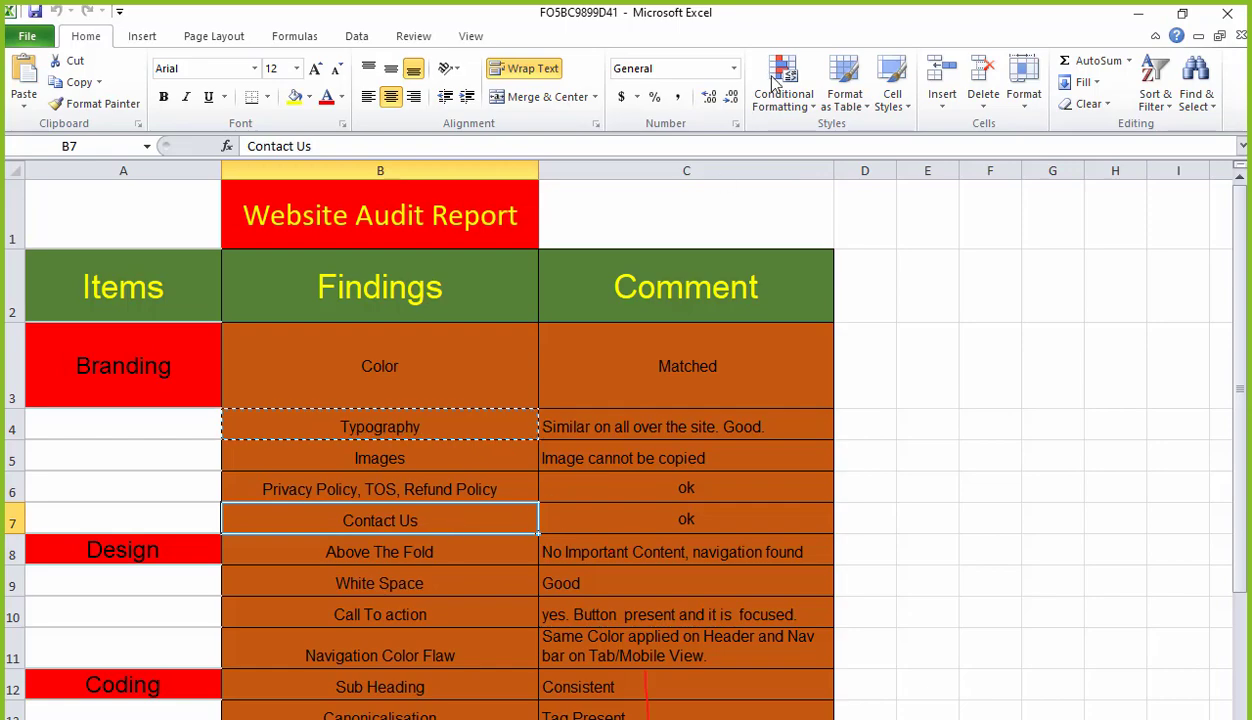
left_click(1138, 13)
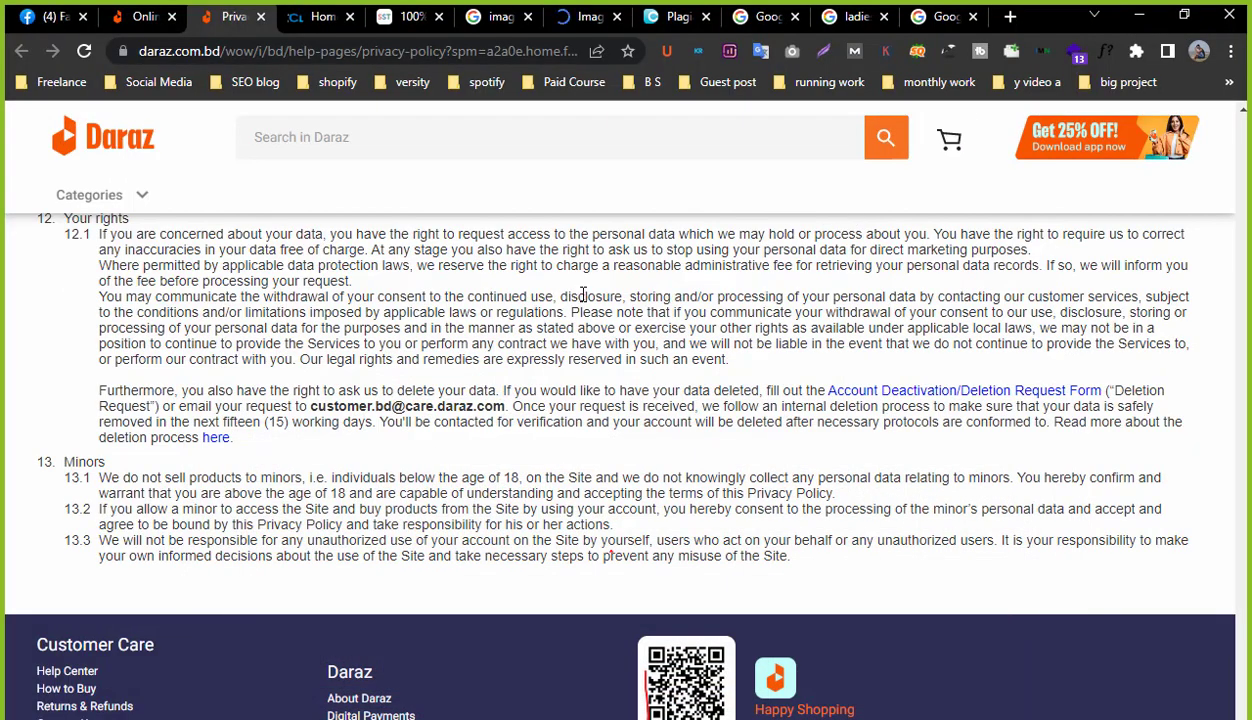
scroll(578, 318, "down", 3)
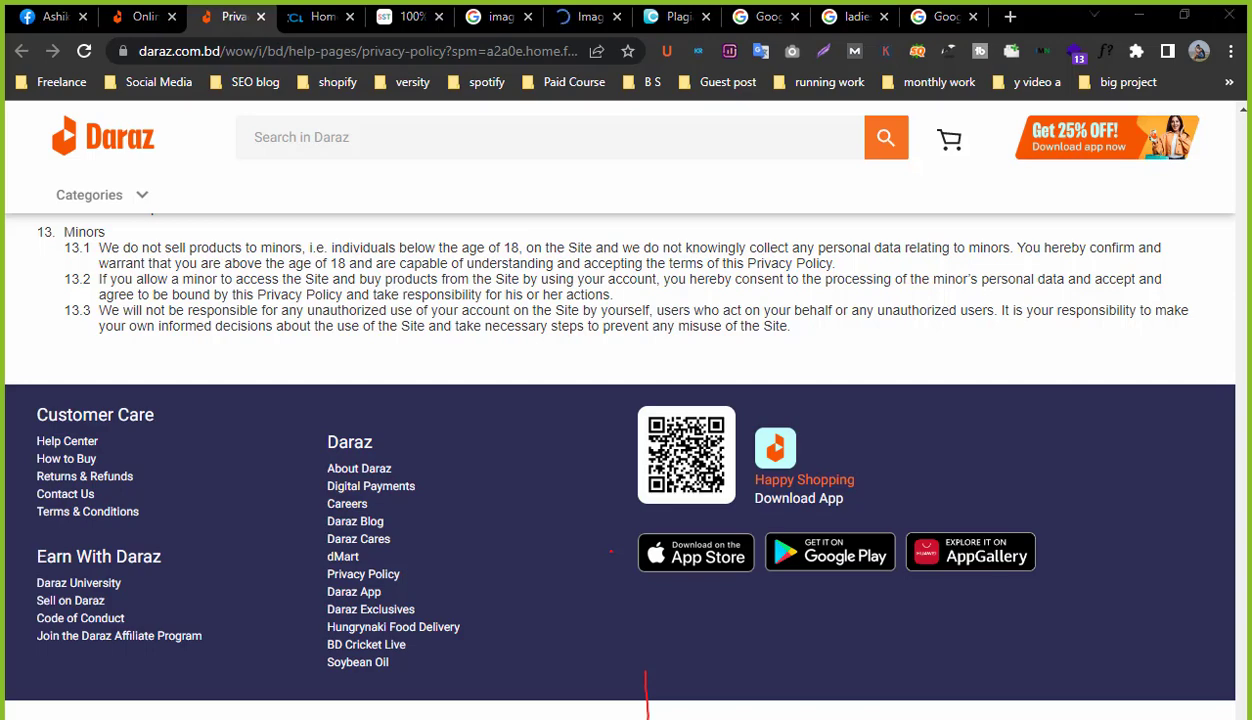
key("alt+Tab")
left_click(660, 522)
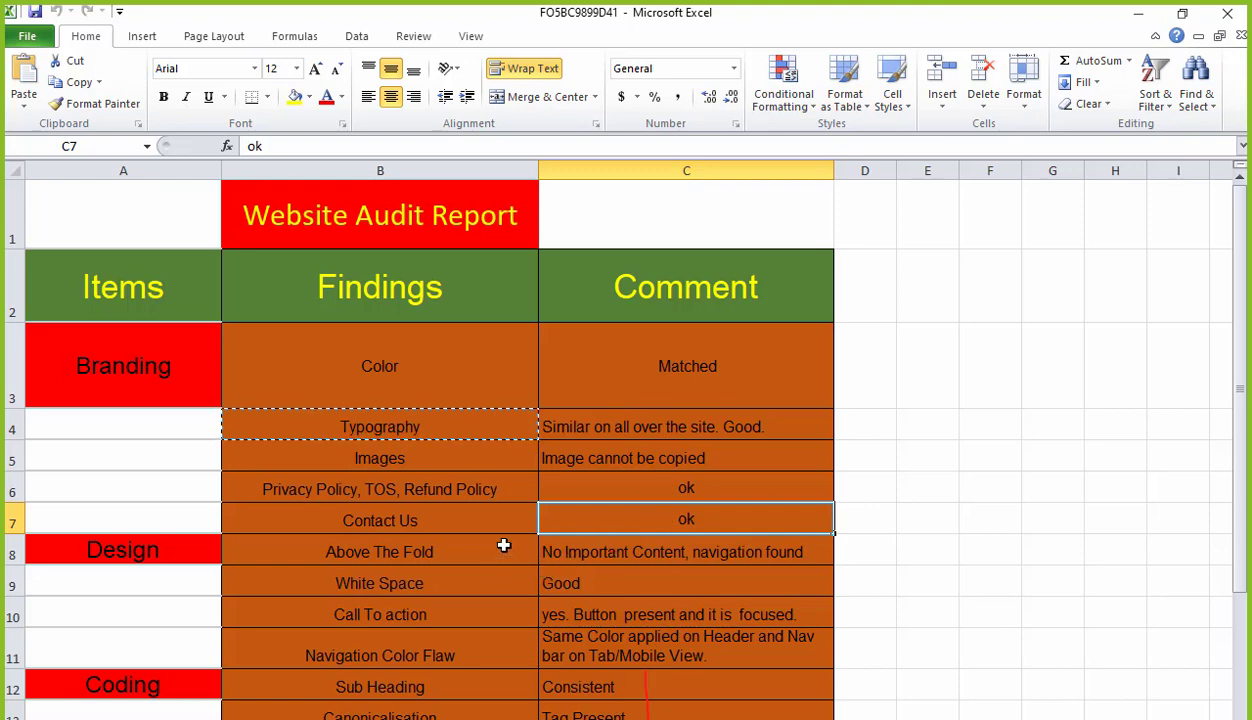
Highlight the Branding section A3:C7 of the audit report and select the policy finding in B6.
left_click(125, 353)
left_click_drag(125, 353, 565, 505)
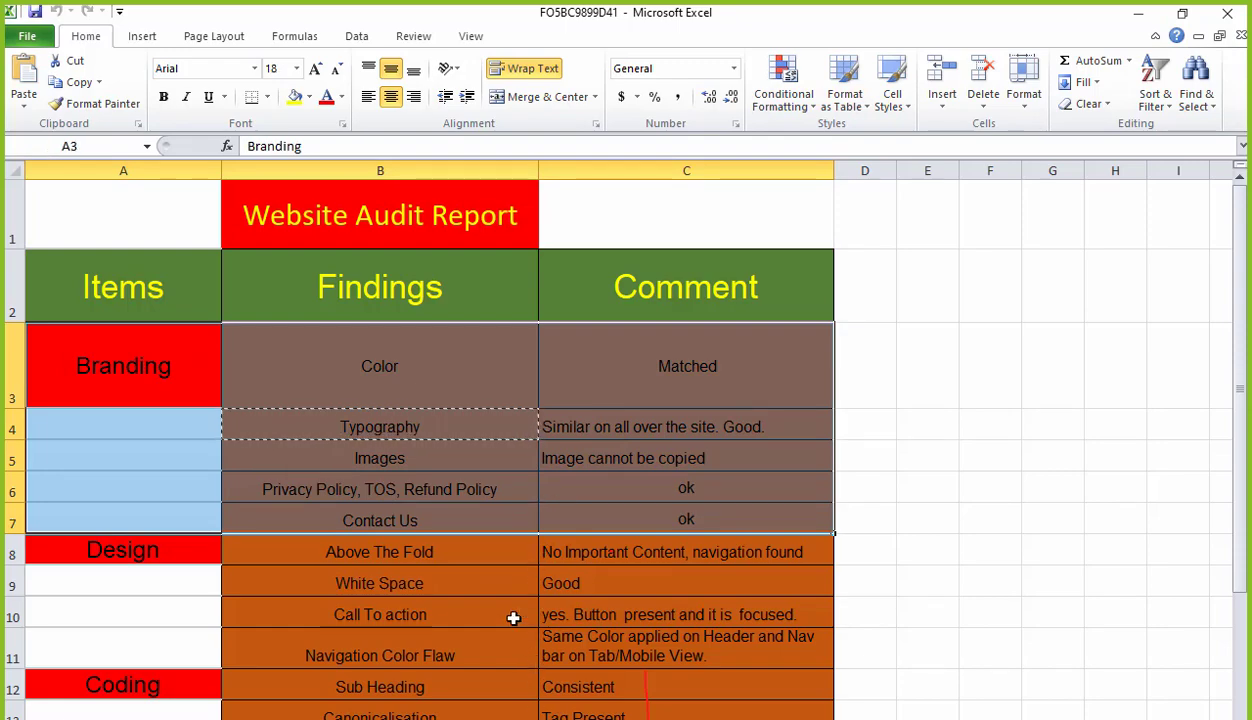
left_click(506, 486)
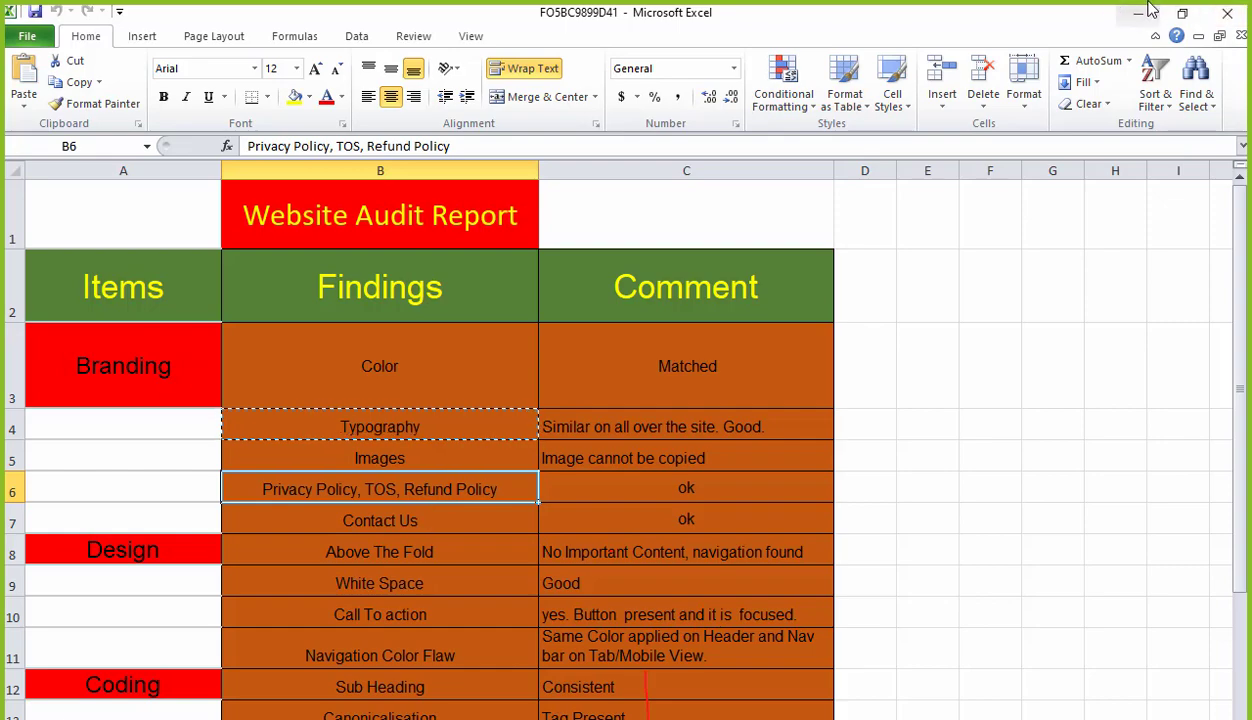
Switch to Chrome and search Google for "tos means" in a new tab.
left_click(1138, 14)
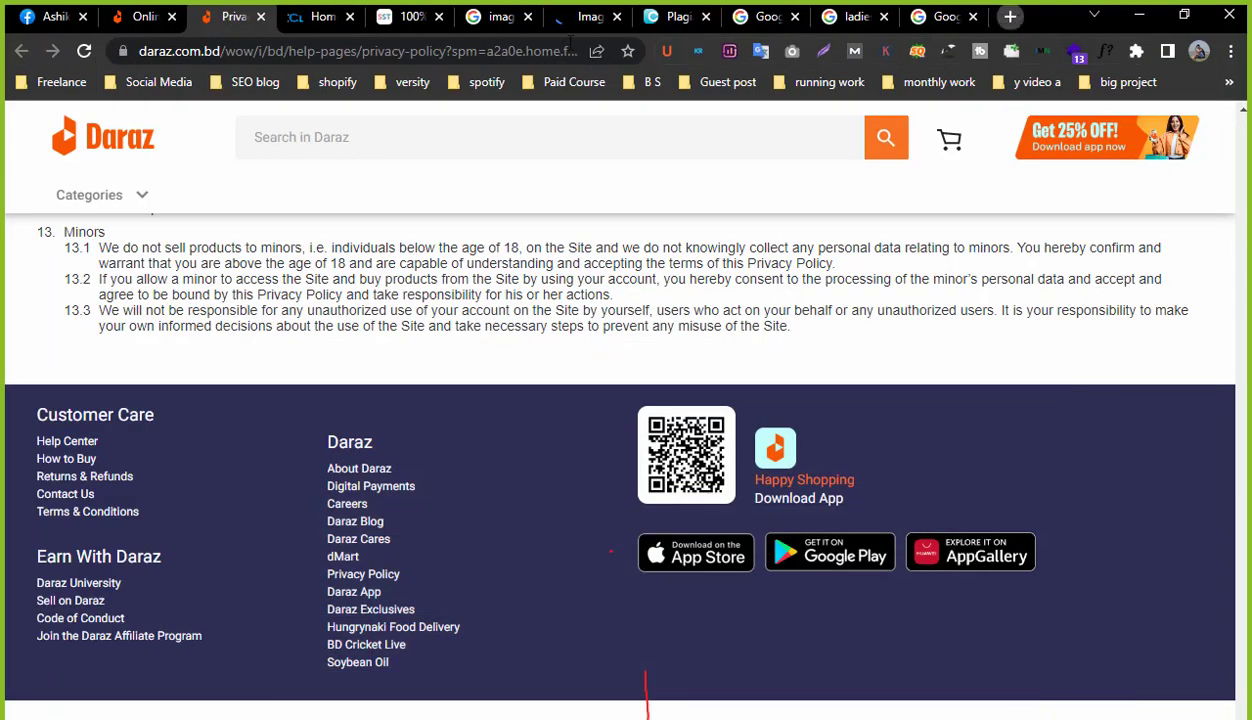
key("ctrl+t")
left_click(563, 52)
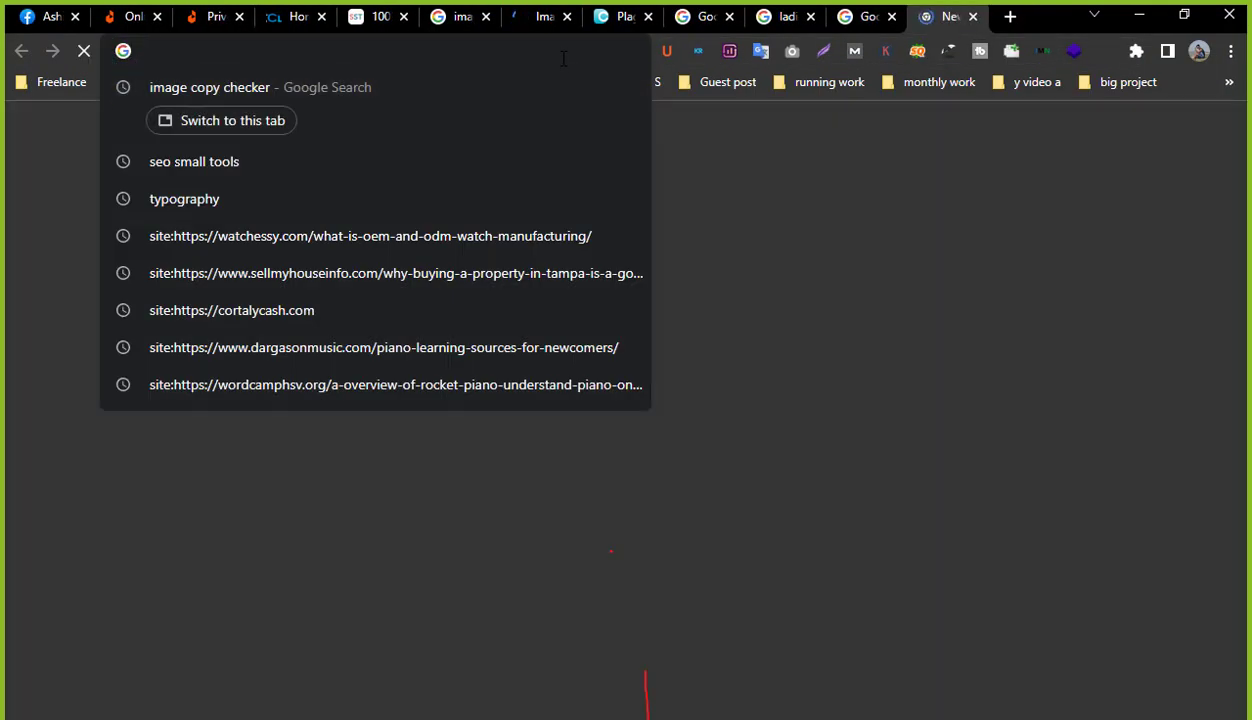
type("tos m")
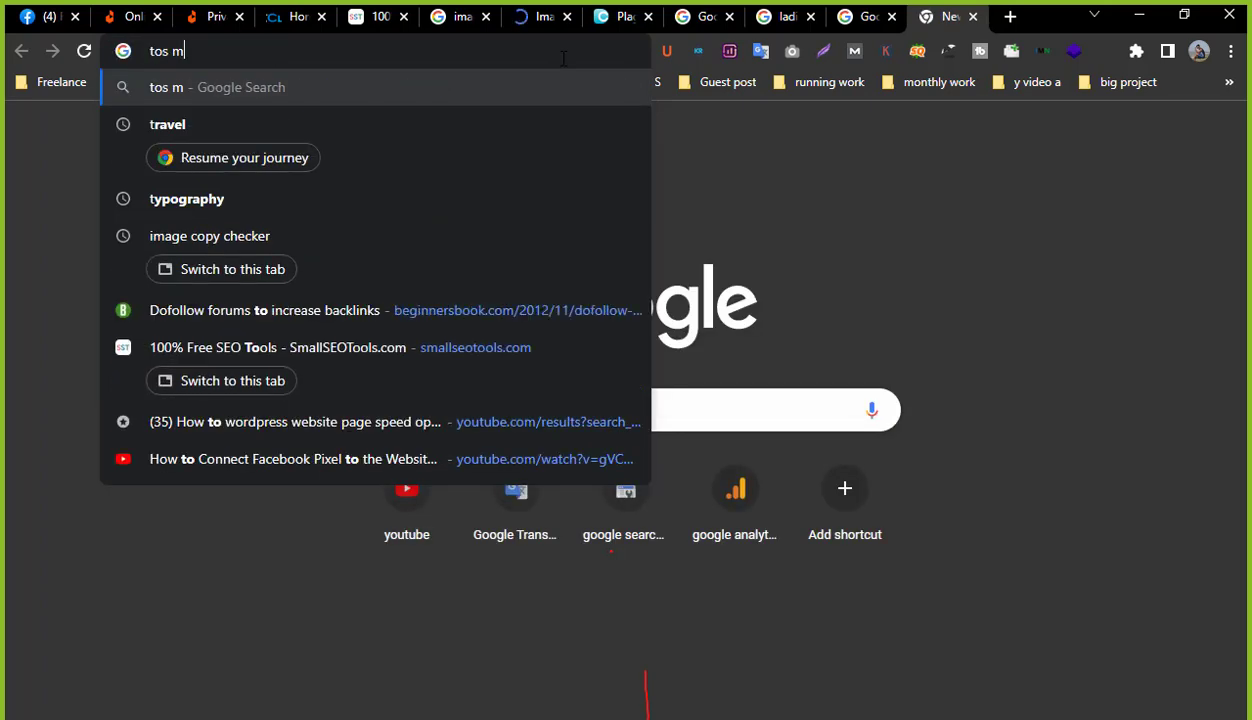
type("eans")
key("Return")
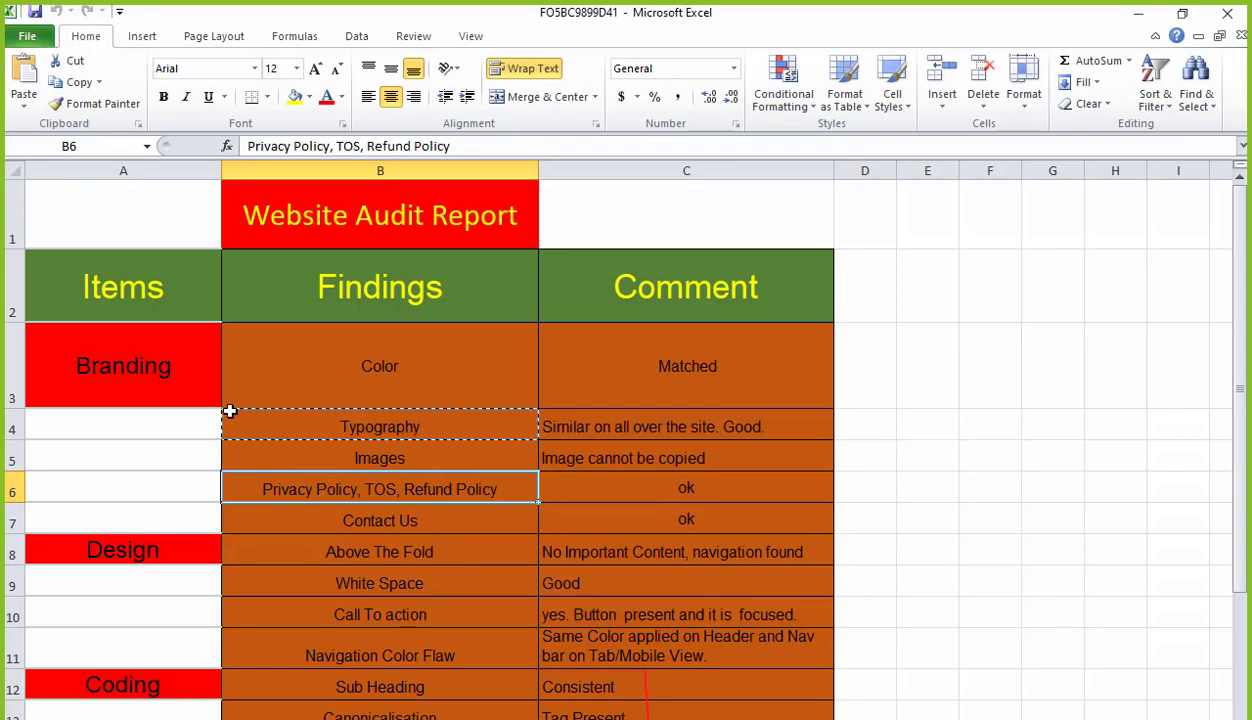
Review the audit report's Branding block A3:C7 in Excel and check the meeting's participant list.
left_click_drag(128, 356, 721, 517)
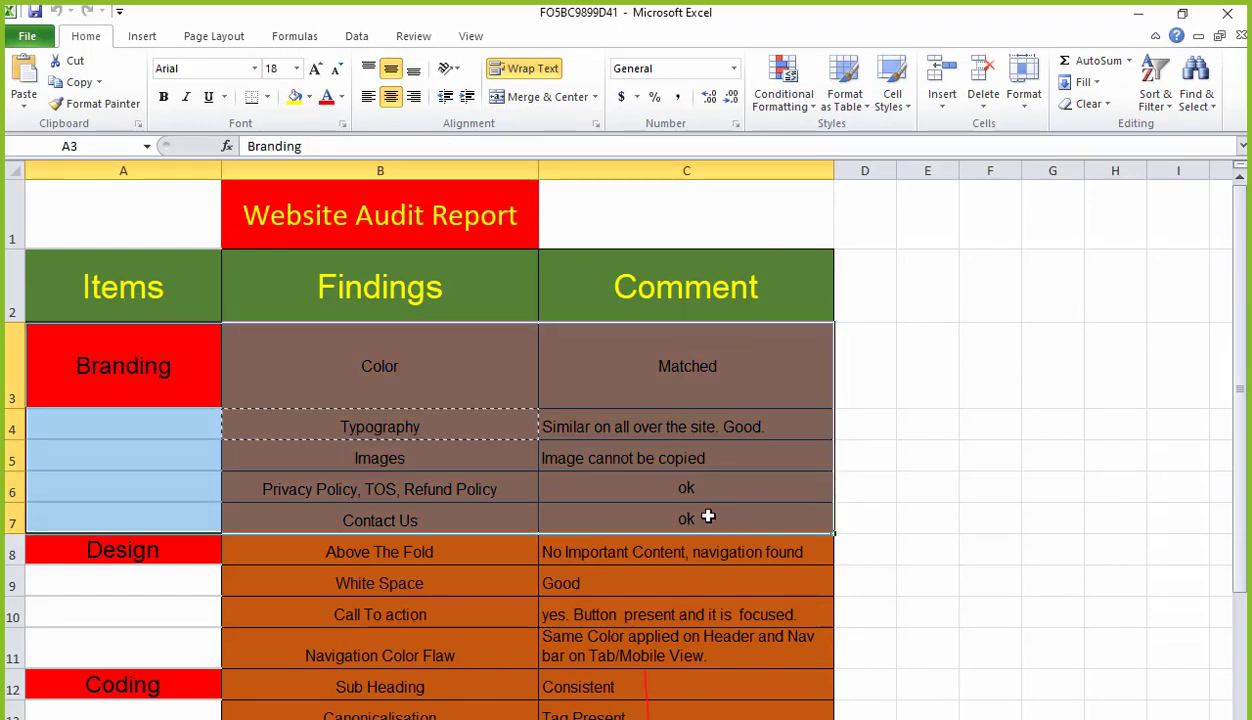
scroll(705, 515, "down", 2)
scroll(702, 514, "up", 1)
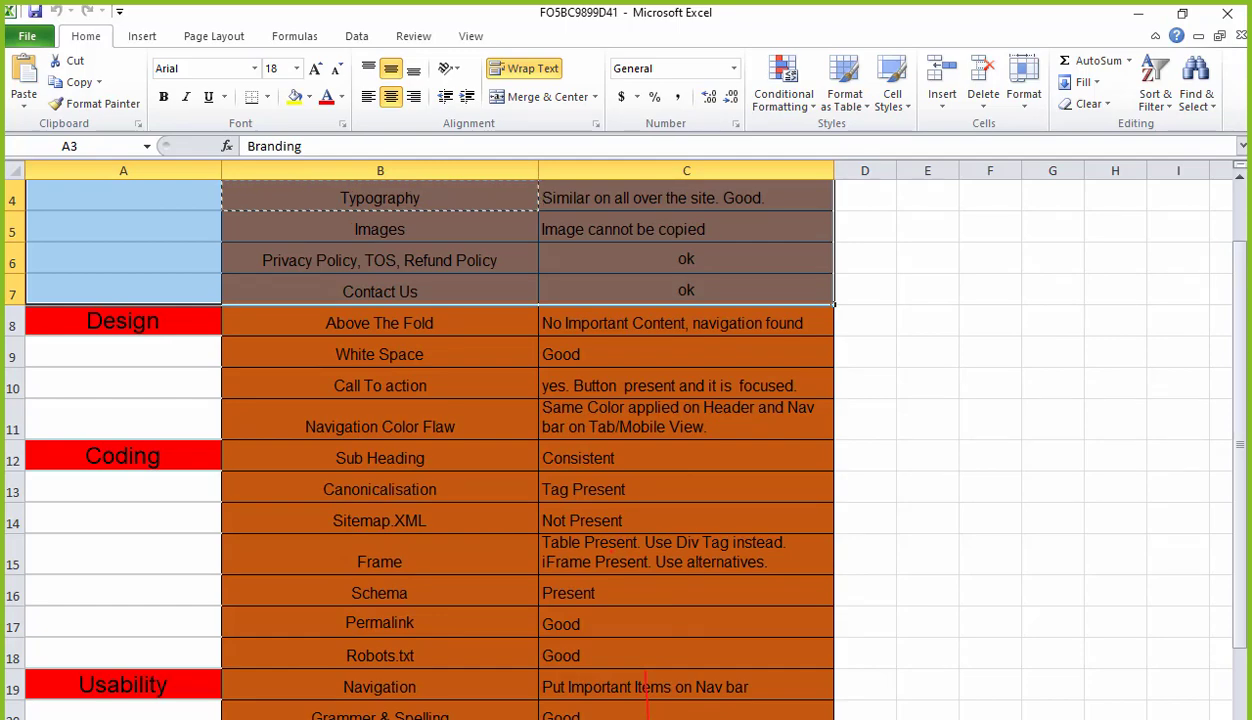
key("alt+u")
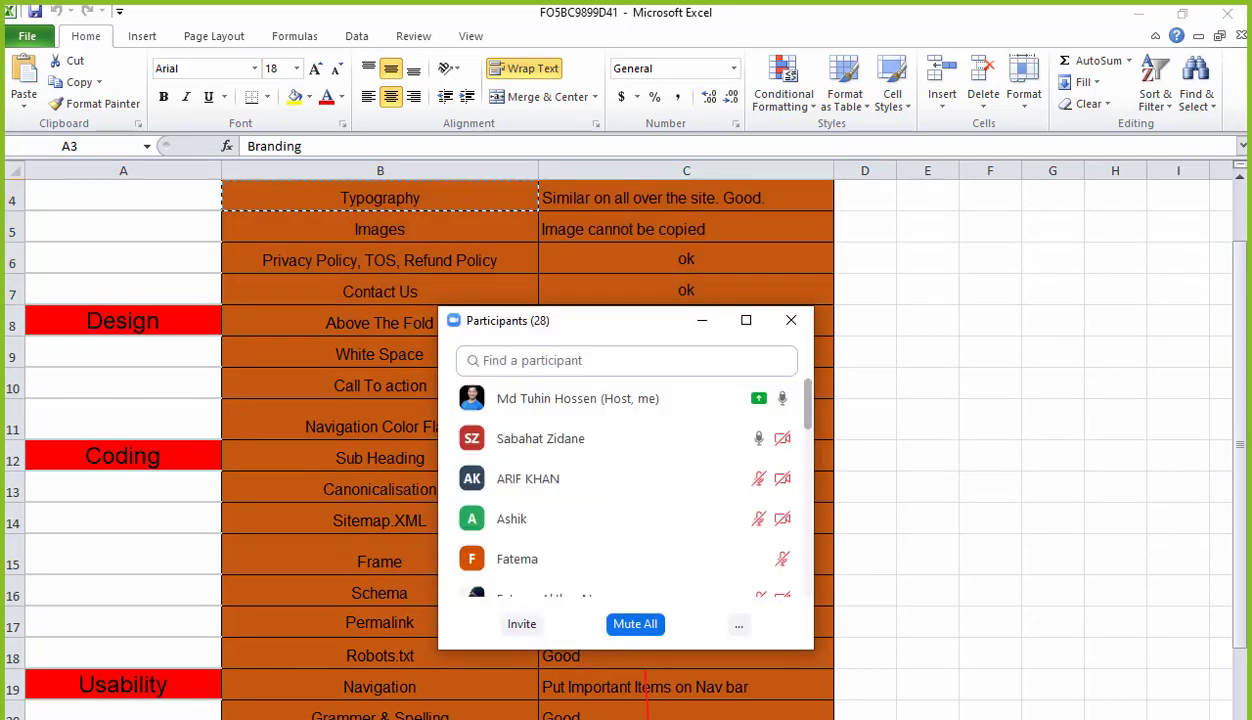
left_click(791, 320)
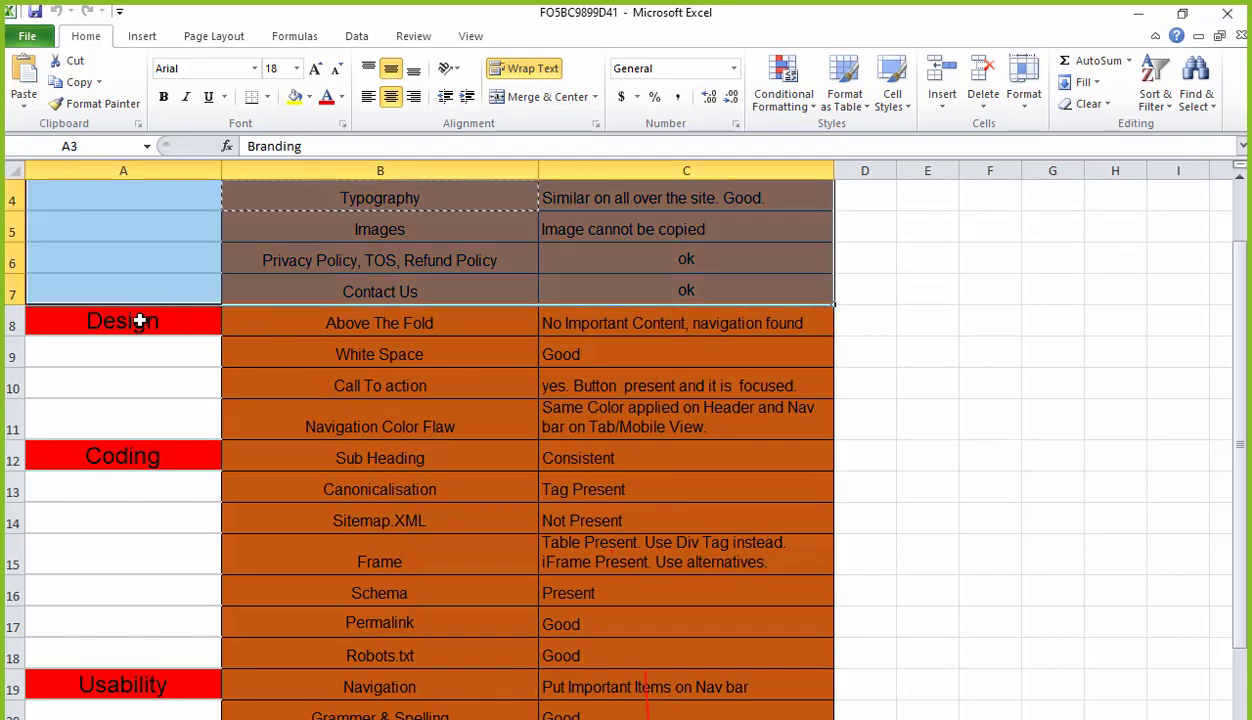
Review the Above The Fold finding in B8 and its comment in C8 under the Design section.
left_click(196, 326)
left_click(354, 328)
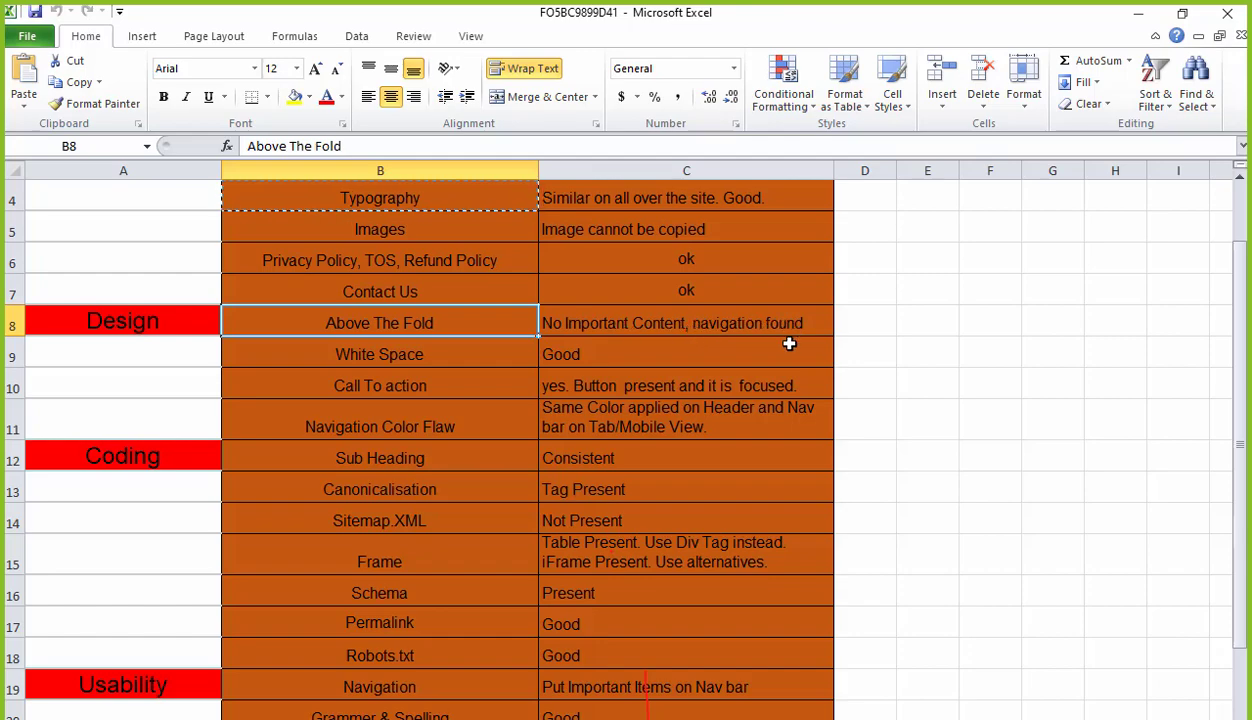
left_click(742, 322)
left_click(414, 316)
left_click(659, 329)
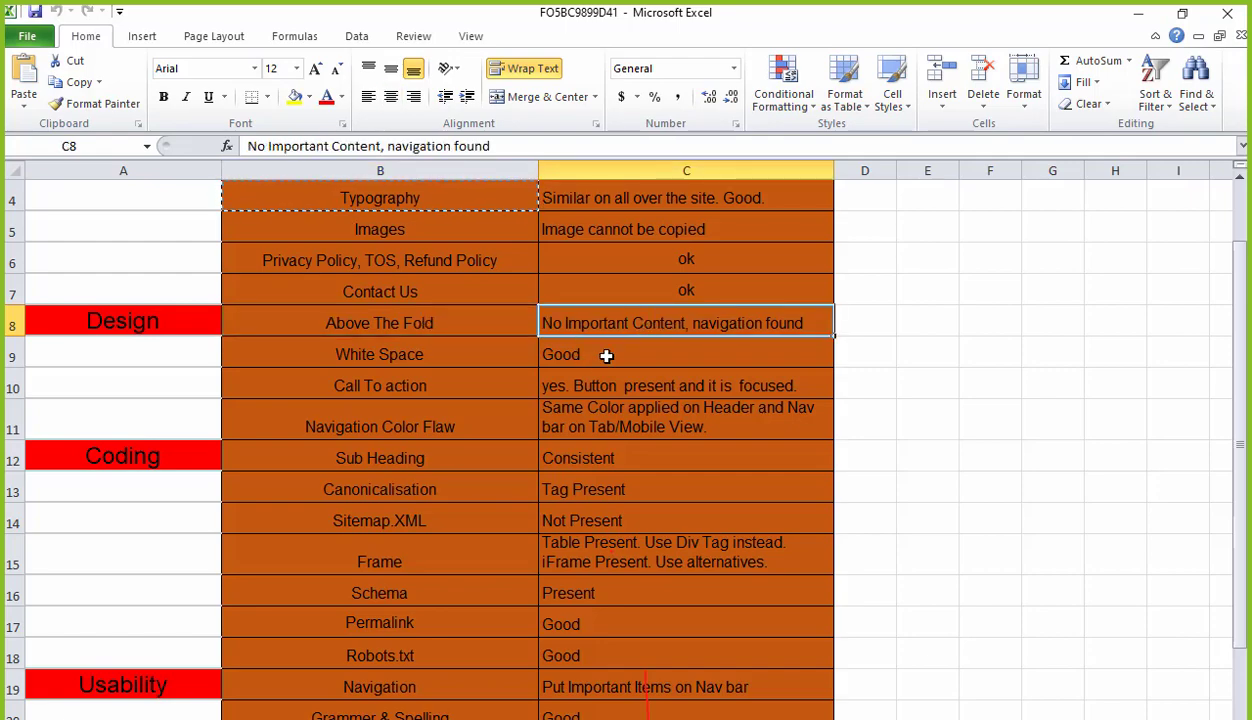
left_click(412, 332)
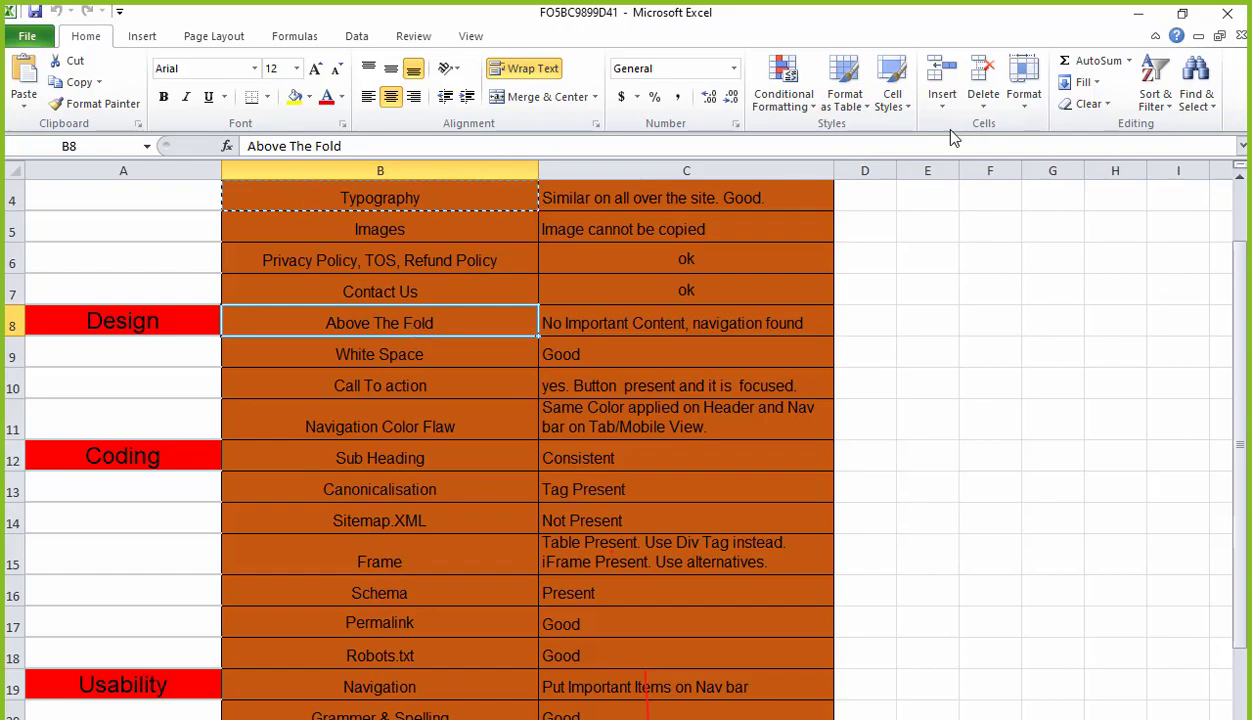
Switch to Chrome and show the header and hero area of the crystalcleaningnow.uk homepage.
left_click(1136, 14)
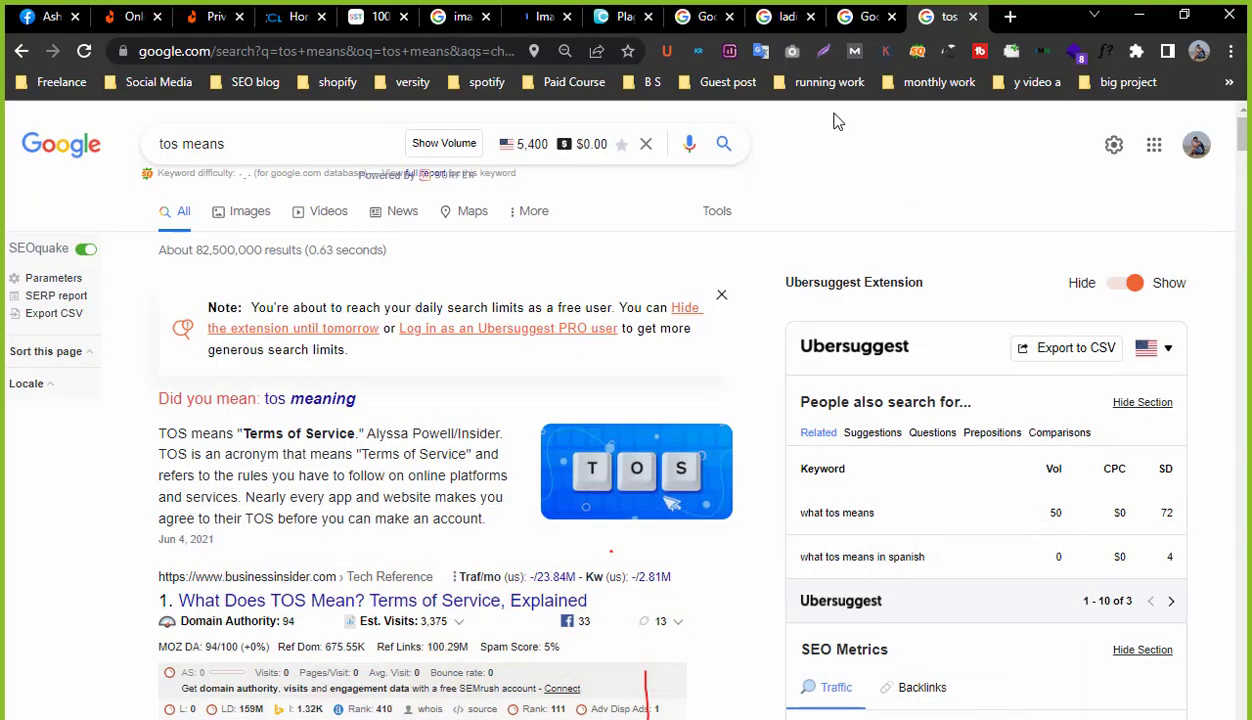
left_click(292, 14)
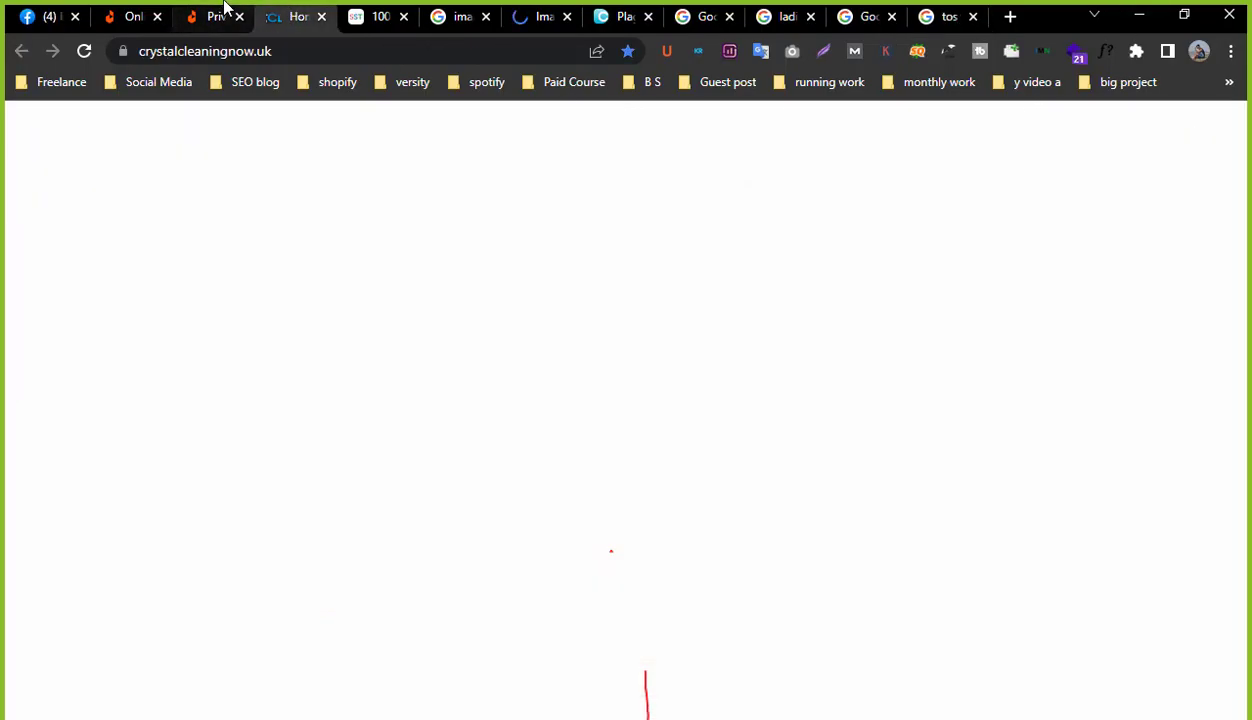
left_click(222, 12)
left_click(308, 10)
scroll(388, 283, "up", 15)
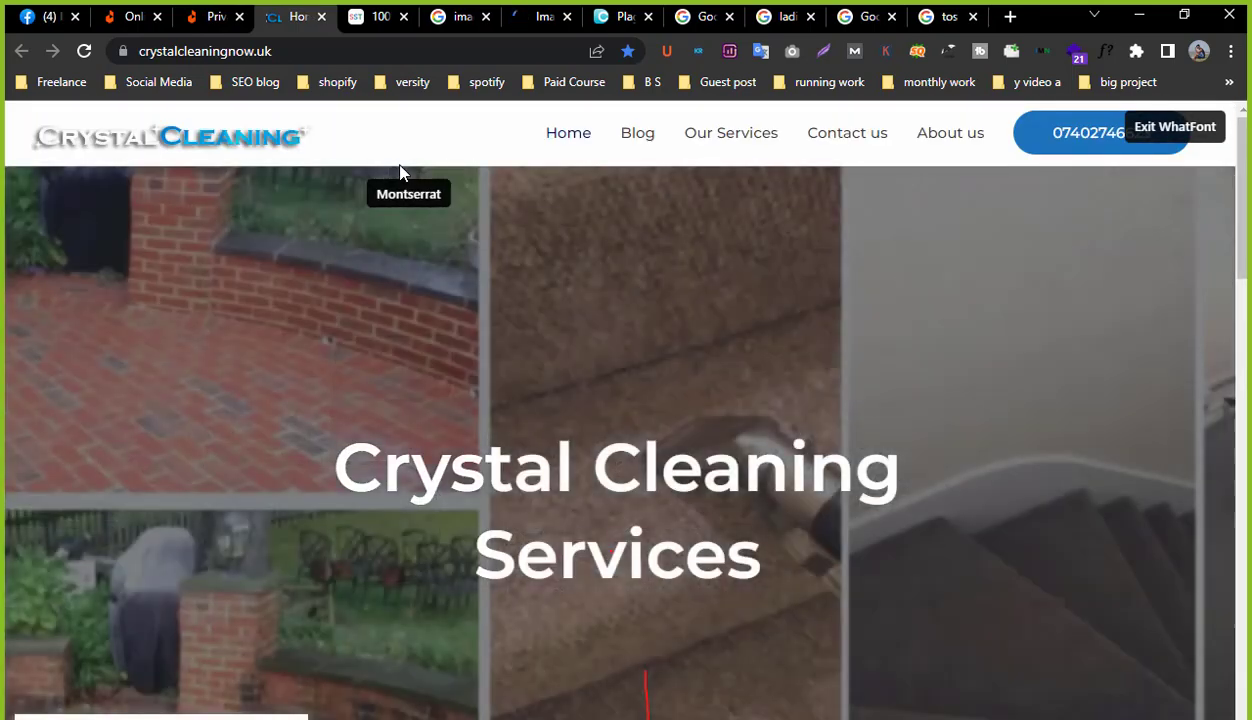
Close the Crystal Cleaning homepage tab after viewing below its hero, and return to the Above The Fold comment in C8 in Excel.
scroll(395, 178, "down", 3)
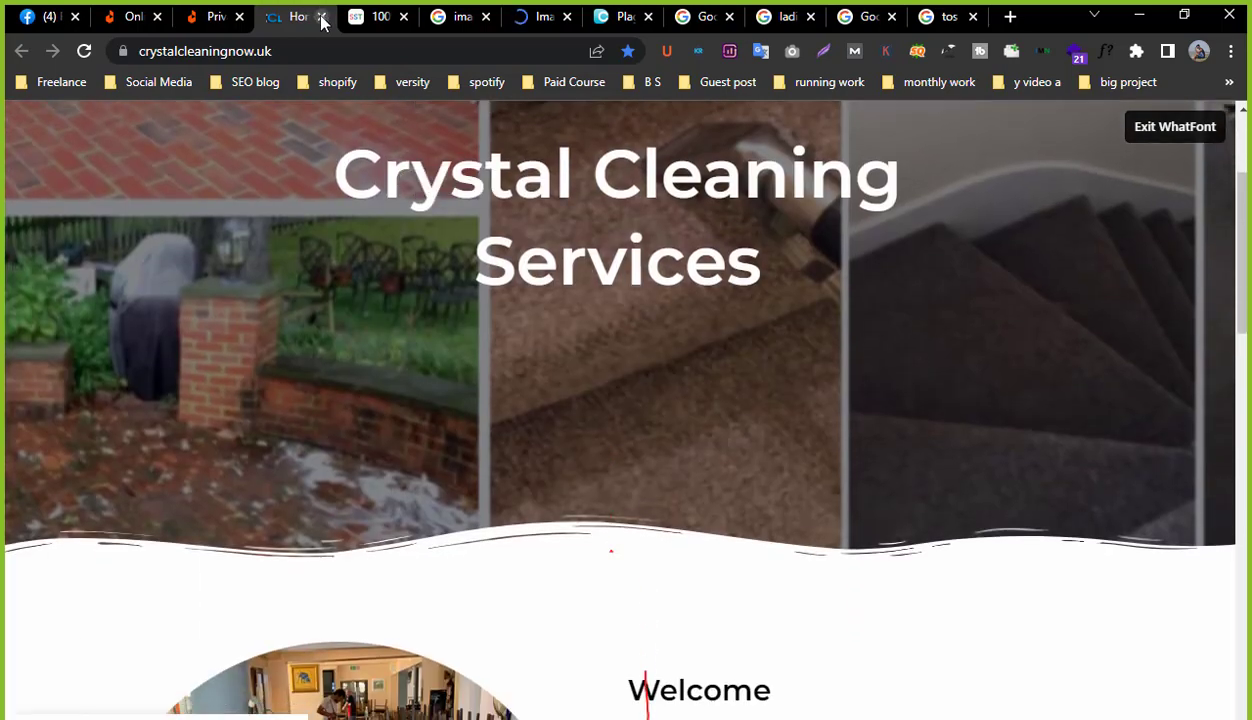
key("ctrl+w")
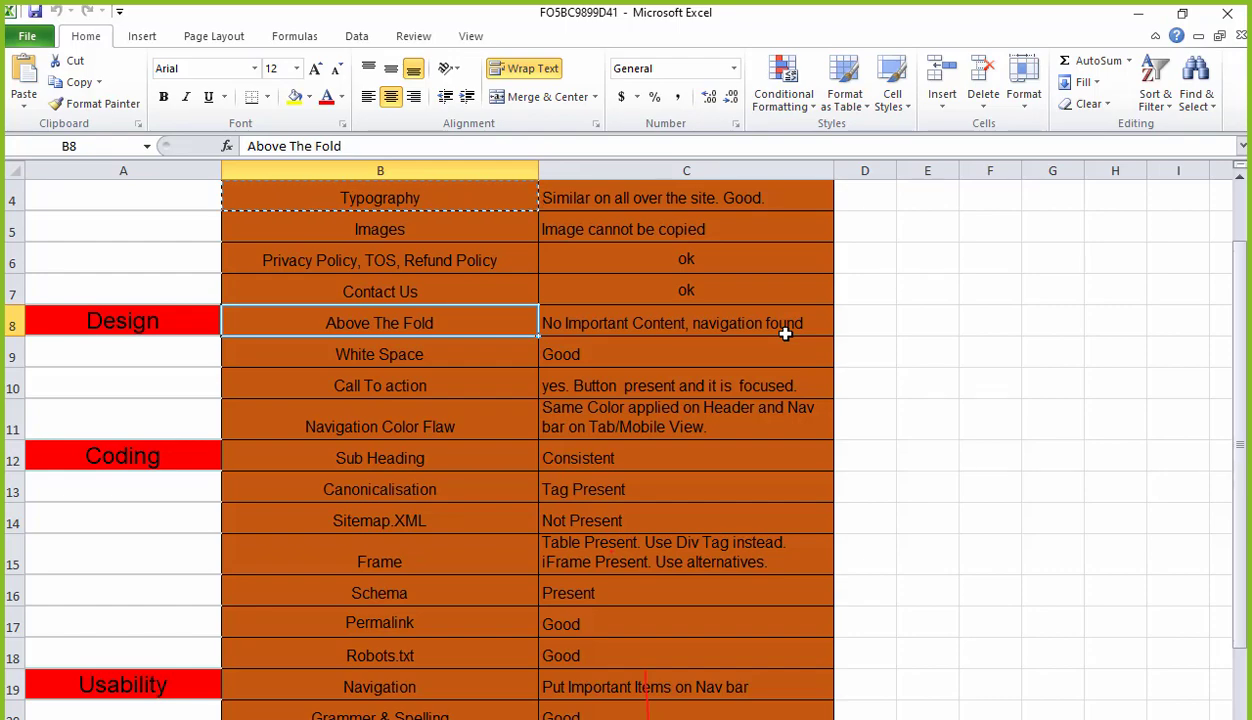
left_click(600, 325)
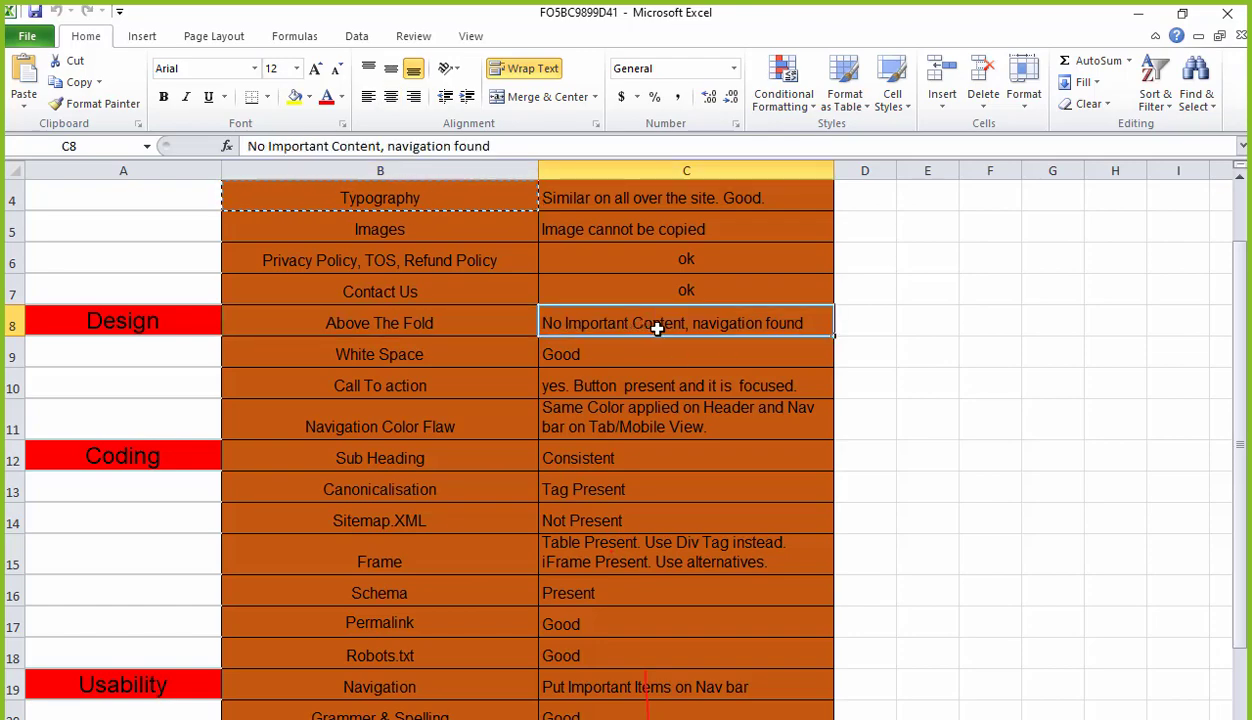
Switch to Zoom, dismiss the Pro upgrade offer and start the recurring meeting, closing the Zoom home window.
key("alt+Tab")
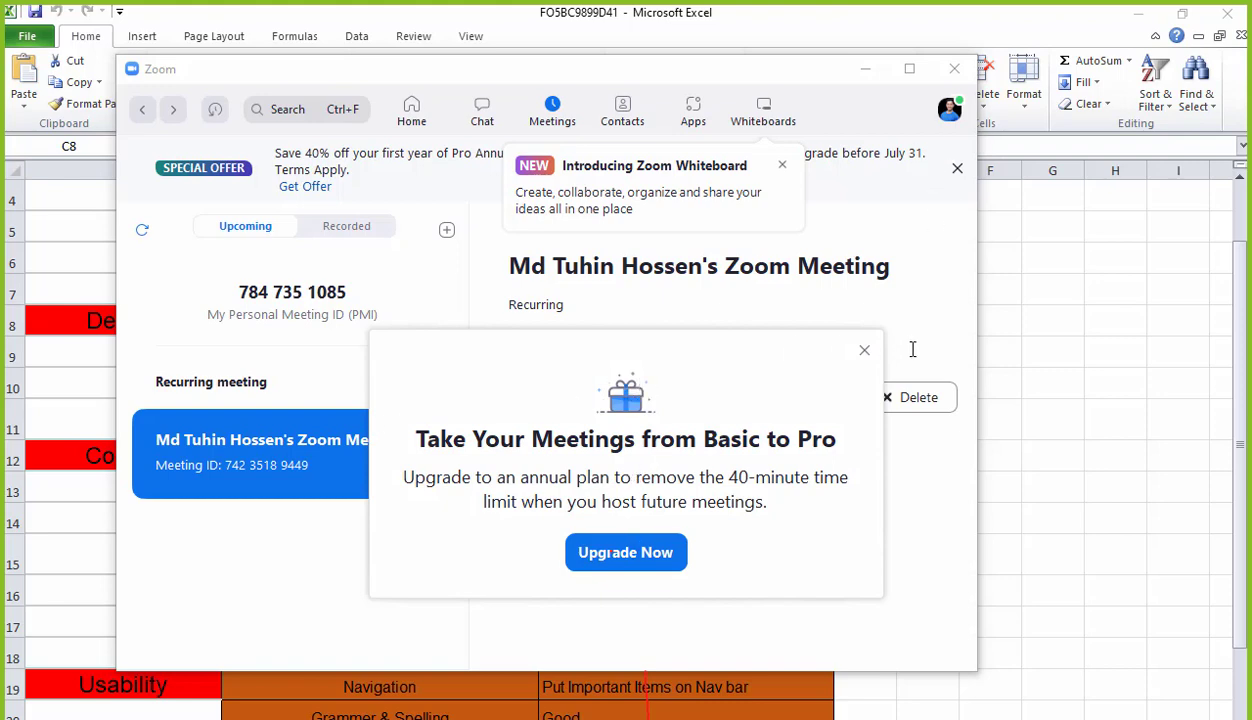
left_click(864, 350)
left_click(548, 395)
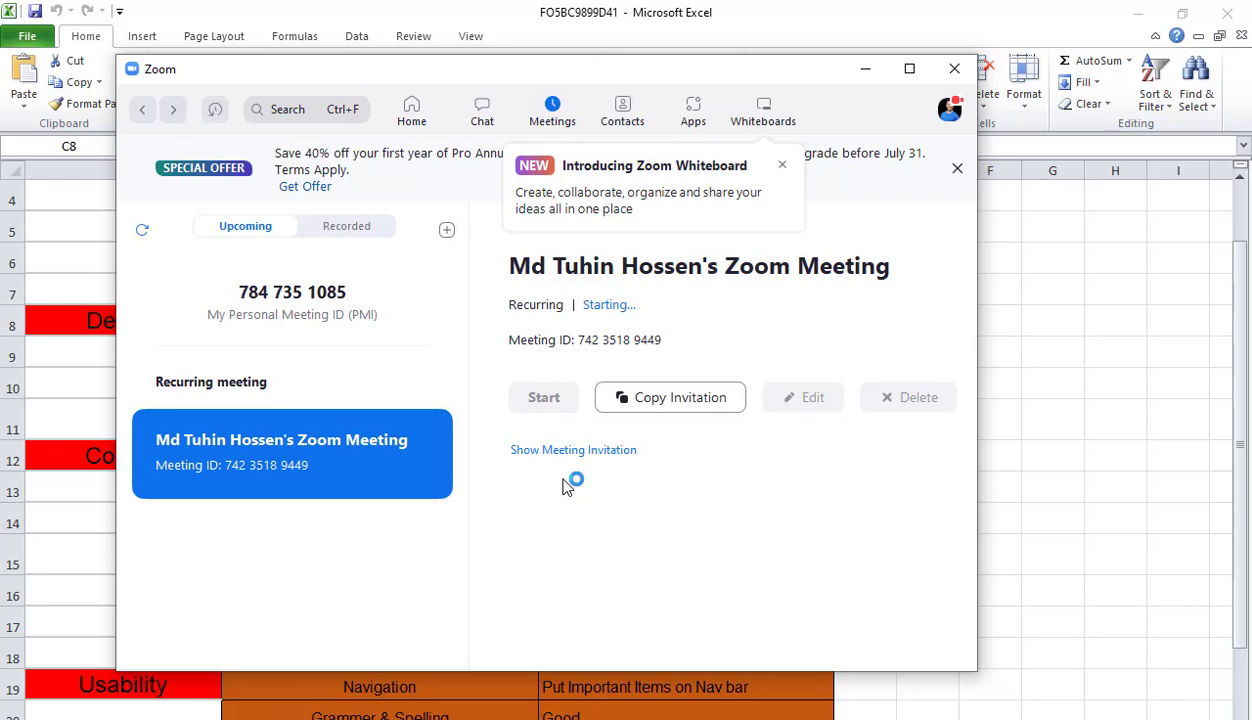
left_click(865, 68)
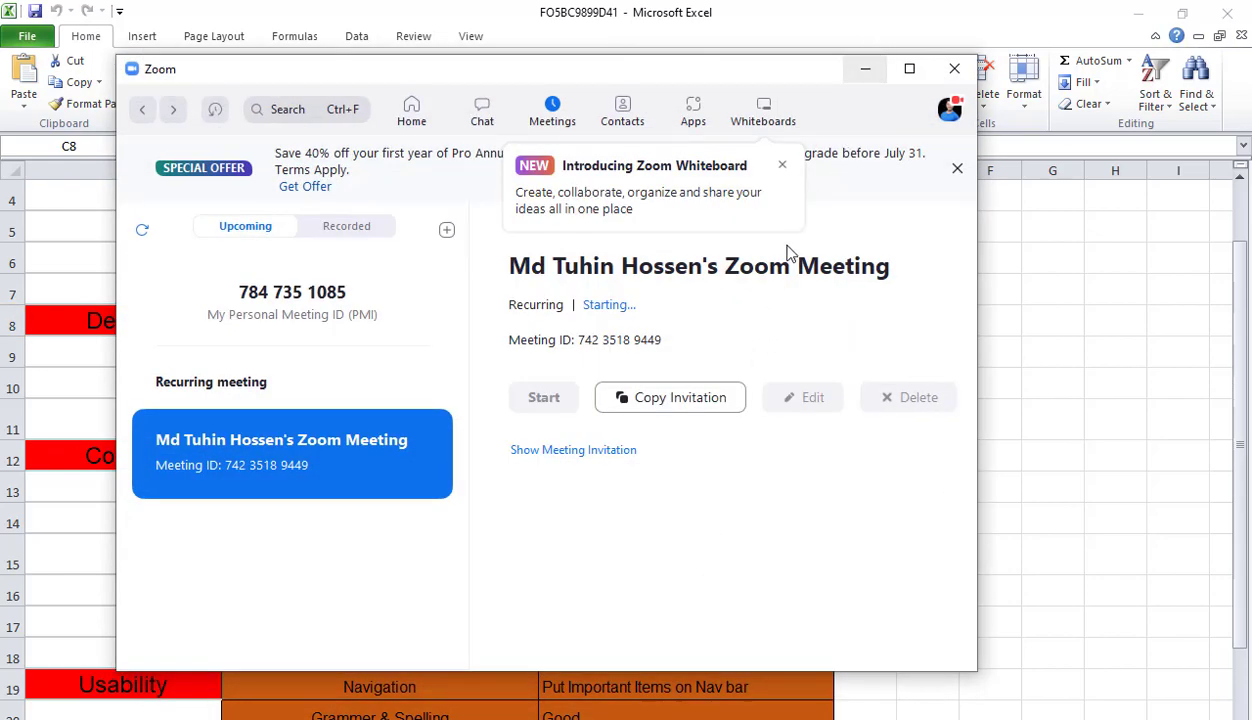
left_click(865, 68)
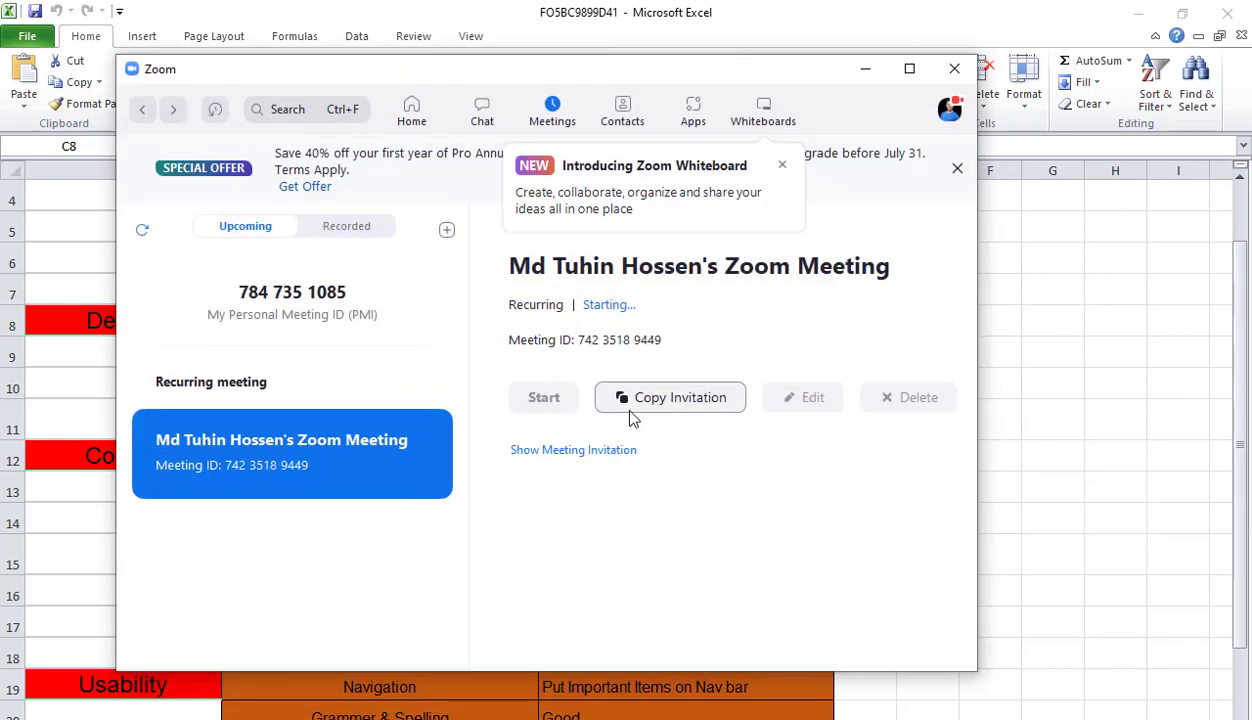
left_click(952, 67)
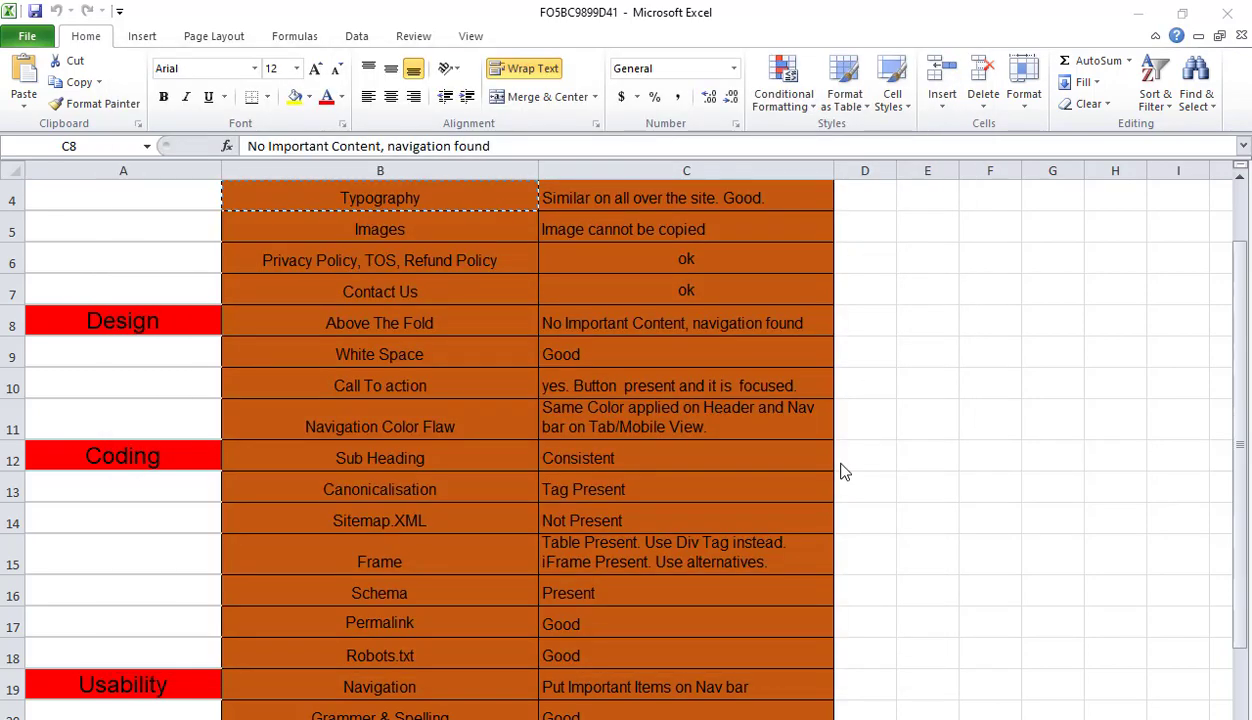
Switch to Chrome and close the TechSmith support page tab.
left_click(1143, 16)
left_click(1143, 16)
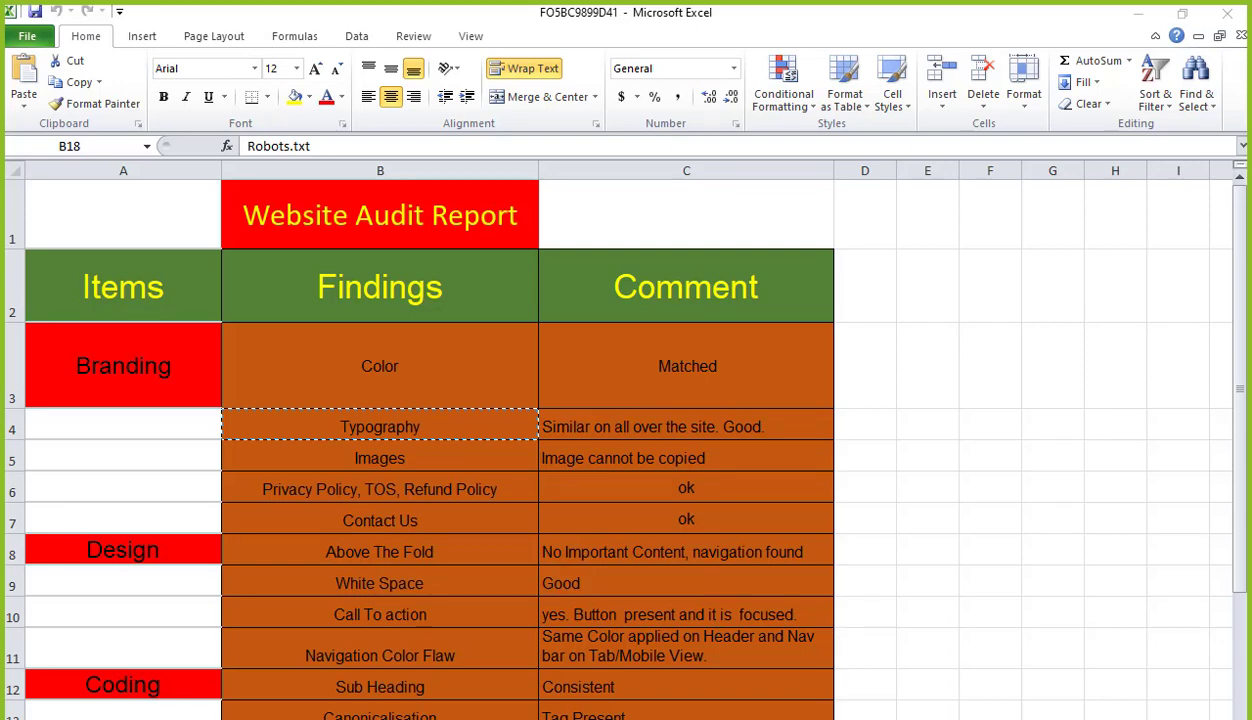
left_click(1138, 14)
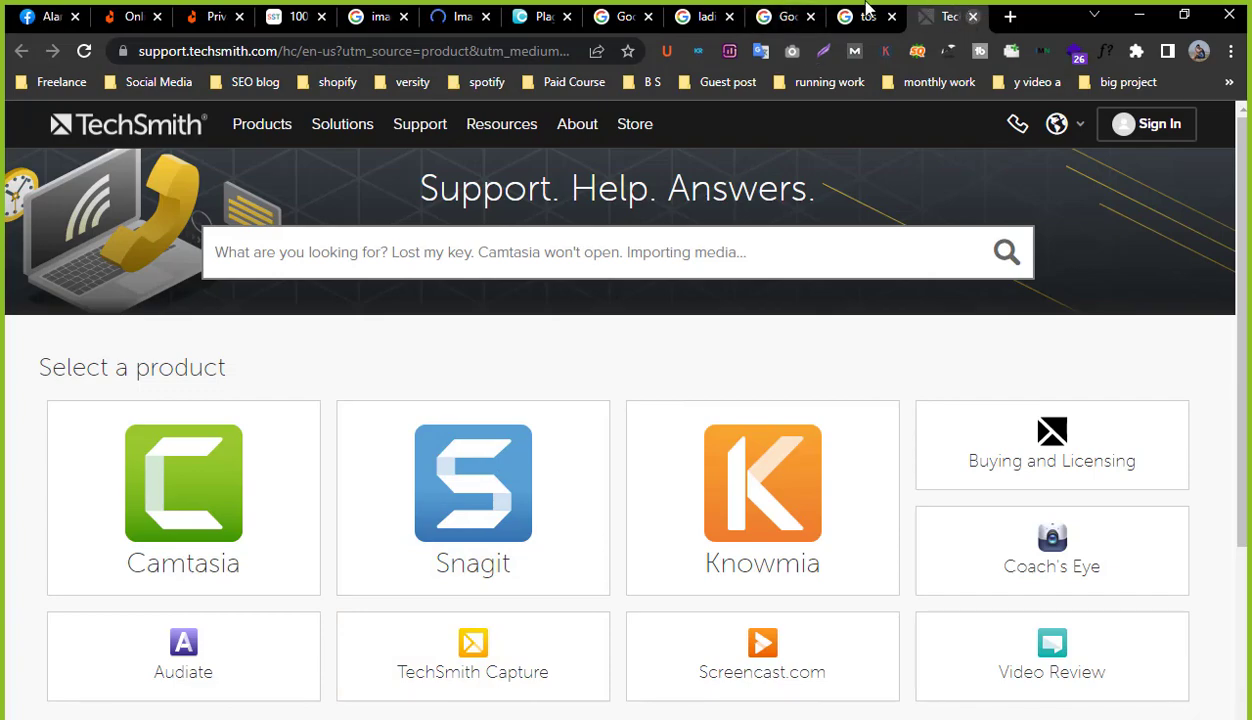
left_click(971, 17)
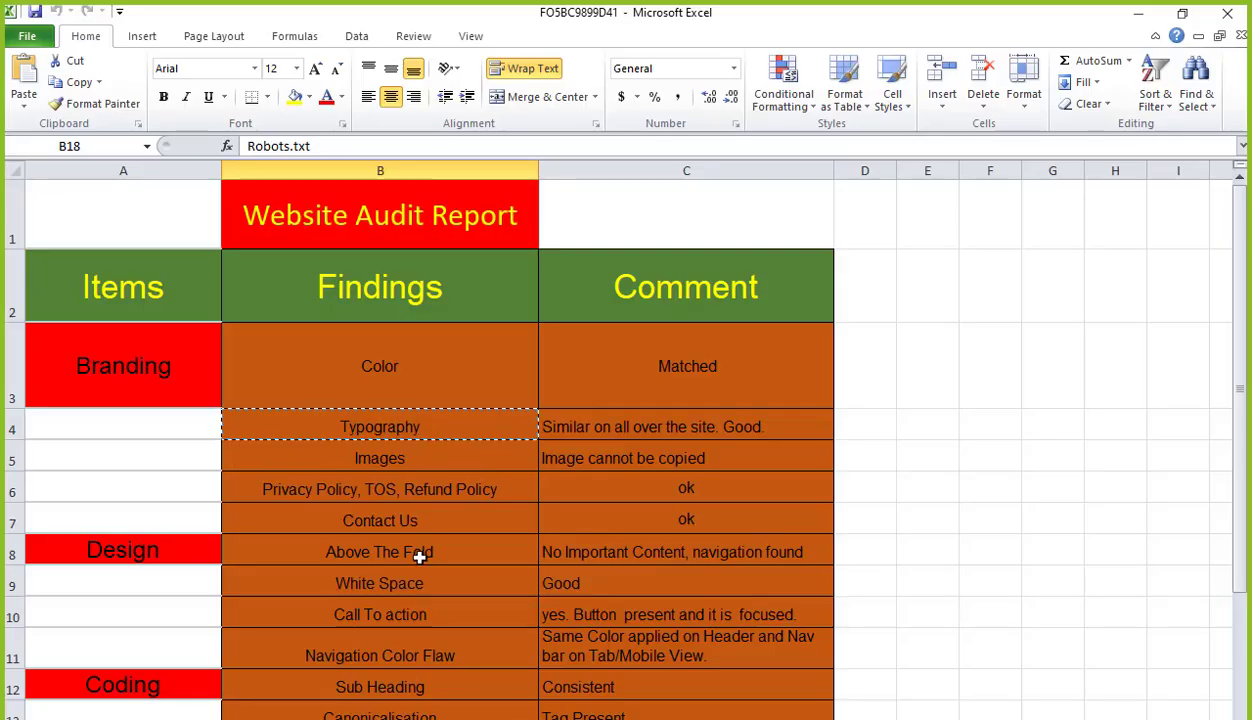
Review the Above The Fold finding in B8 and its comment in C8 in Excel, and bring up the Daraz privacy policy in Chrome.
left_click(428, 552)
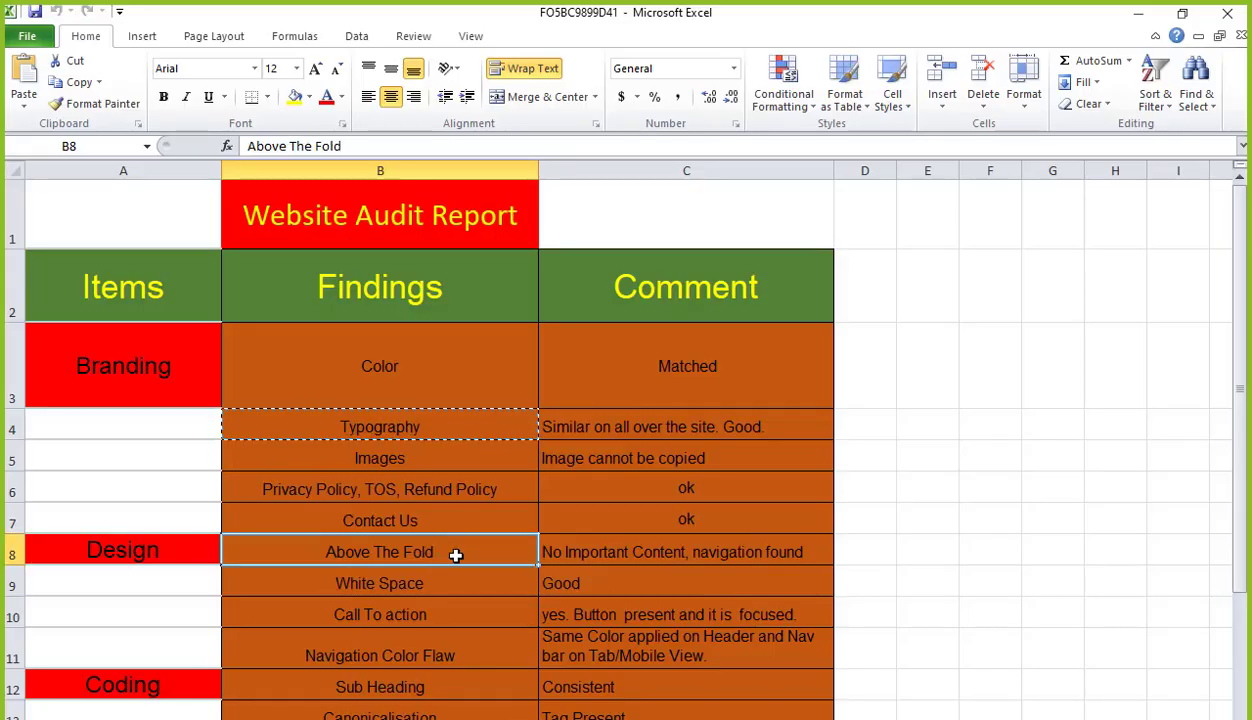
left_click(615, 555)
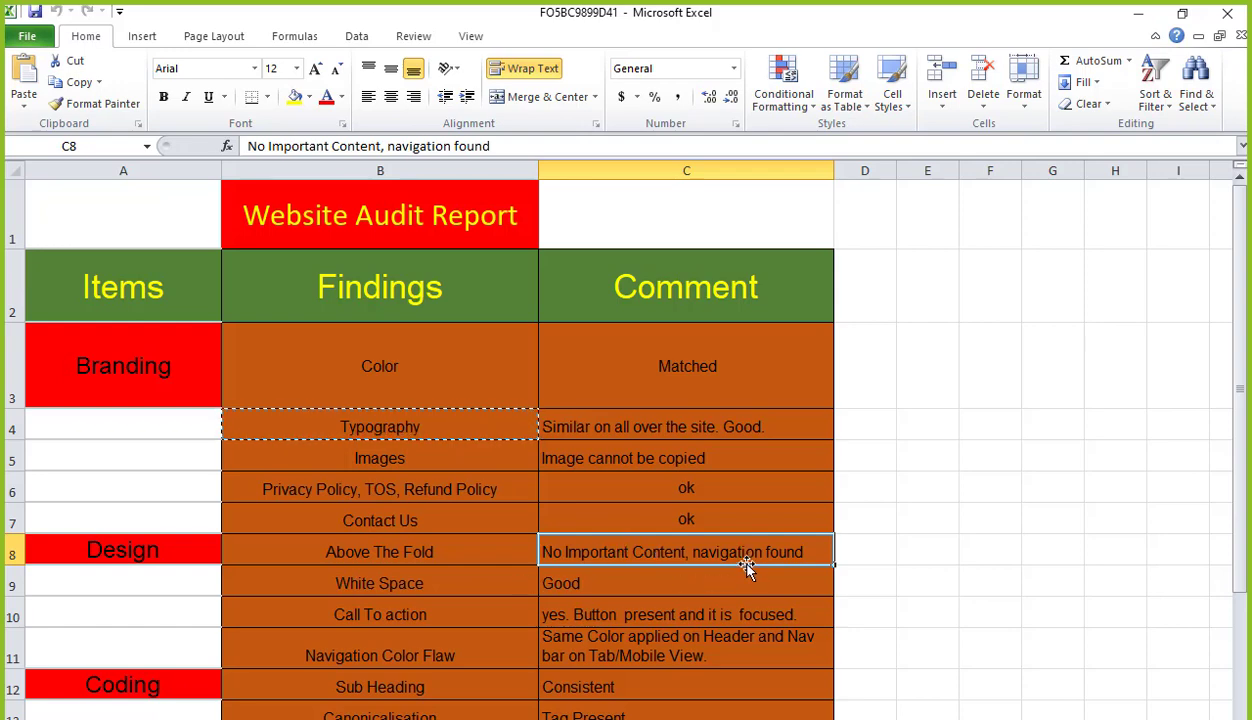
left_click(1139, 21)
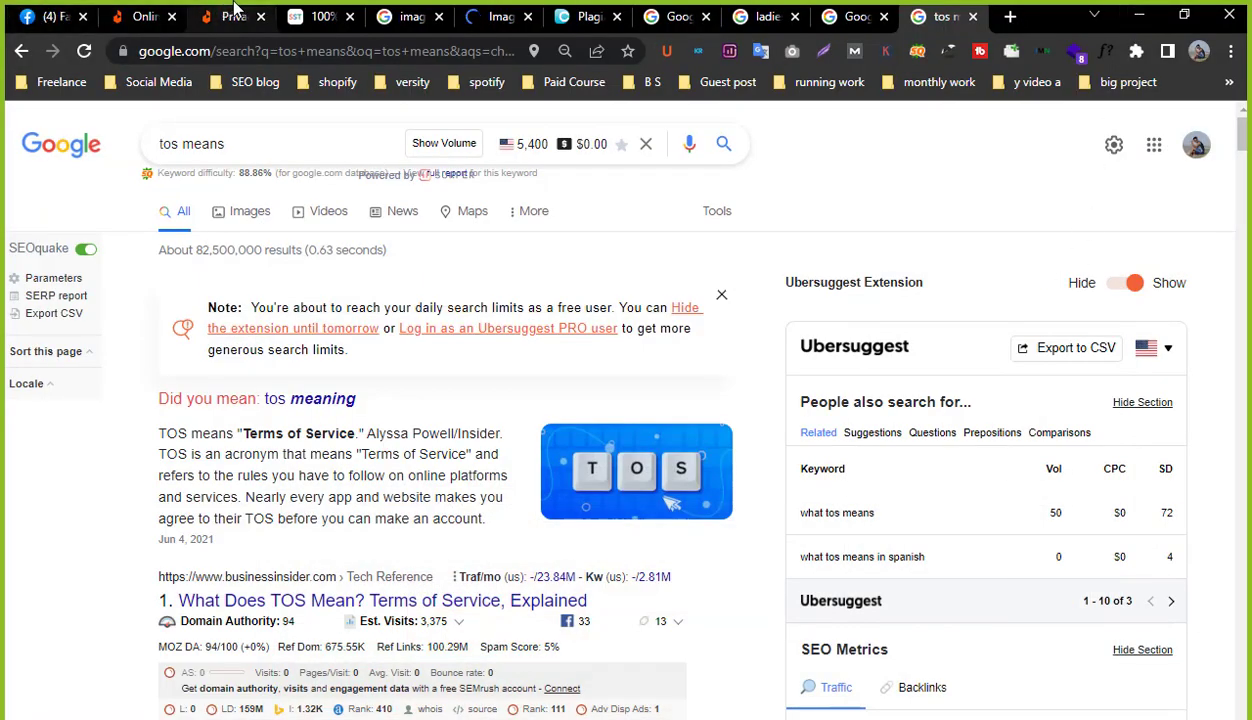
left_click(237, 12)
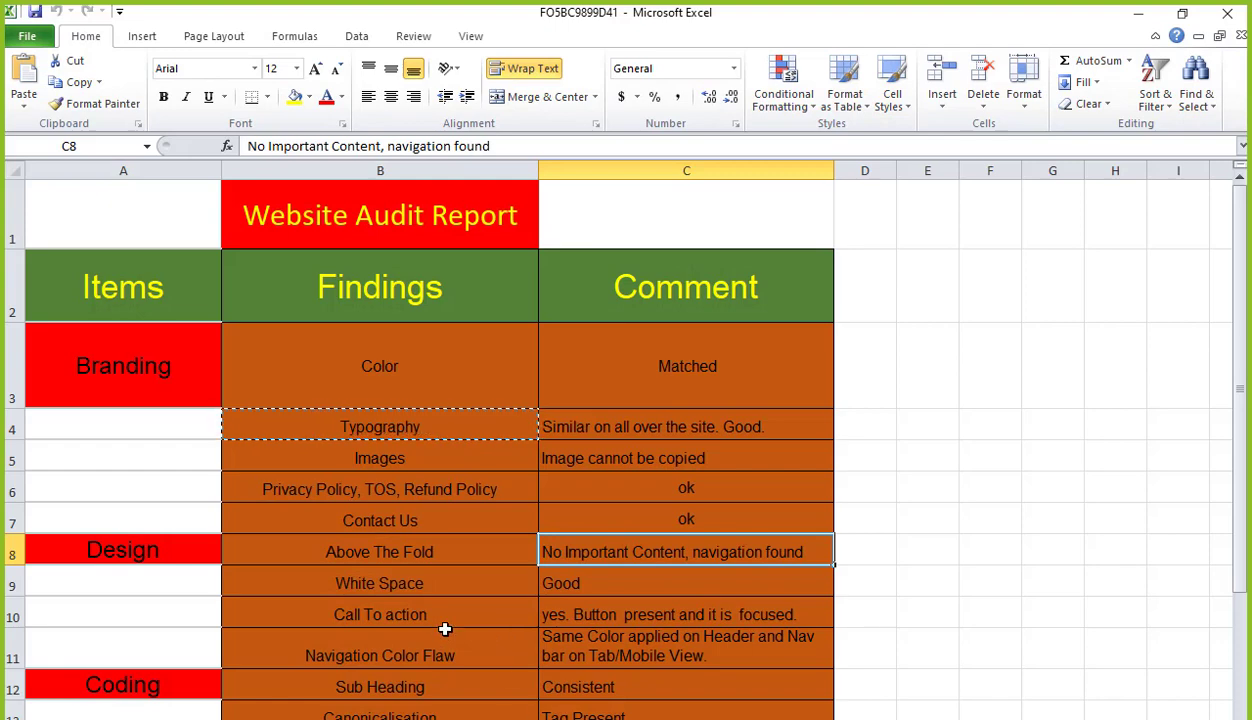
left_click(446, 556)
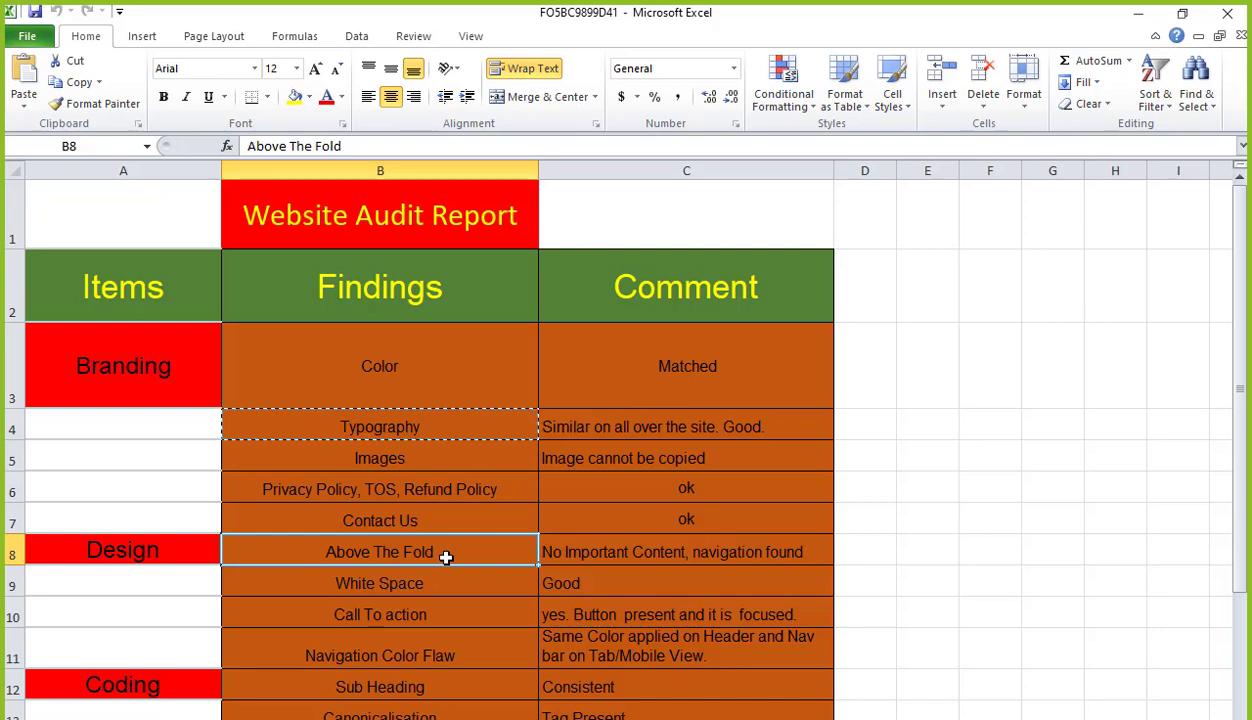
Switch to Chrome and examine the Daraz privacy policy page from its header and Categories list down to the footer and payment methods.
left_click(1135, 20)
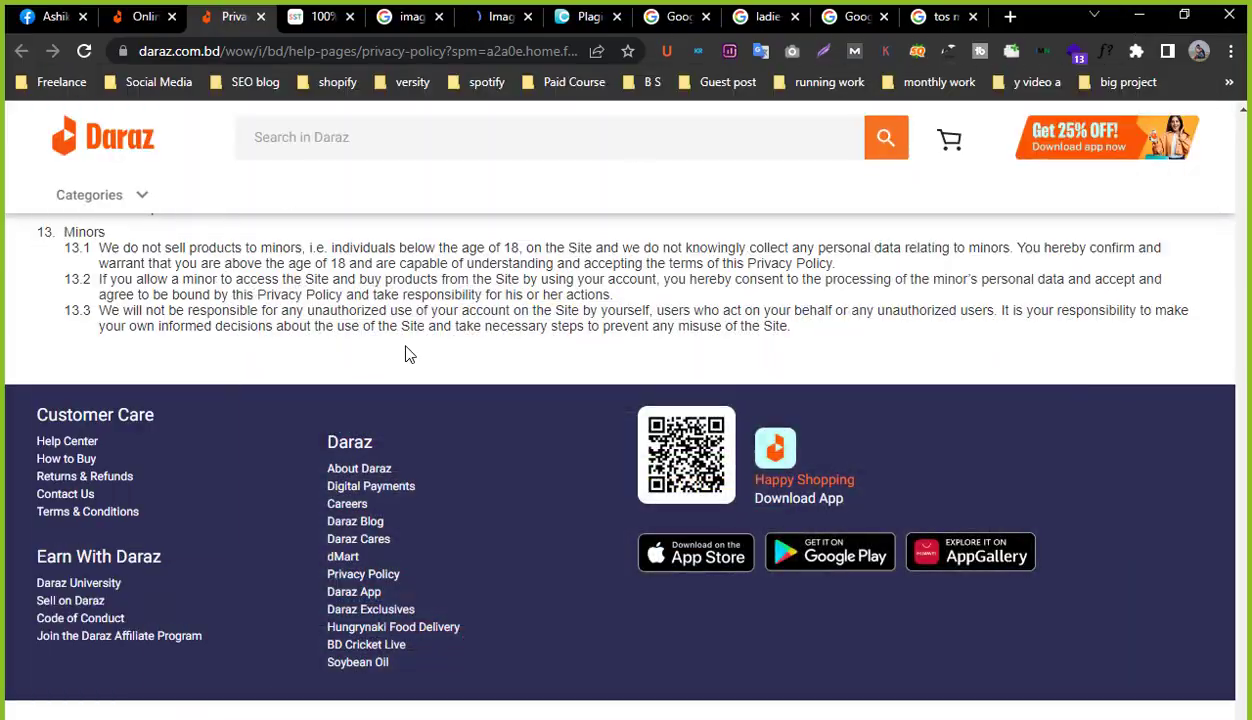
scroll(733, 300, "up", 4)
scroll(733, 300, "up", 20)
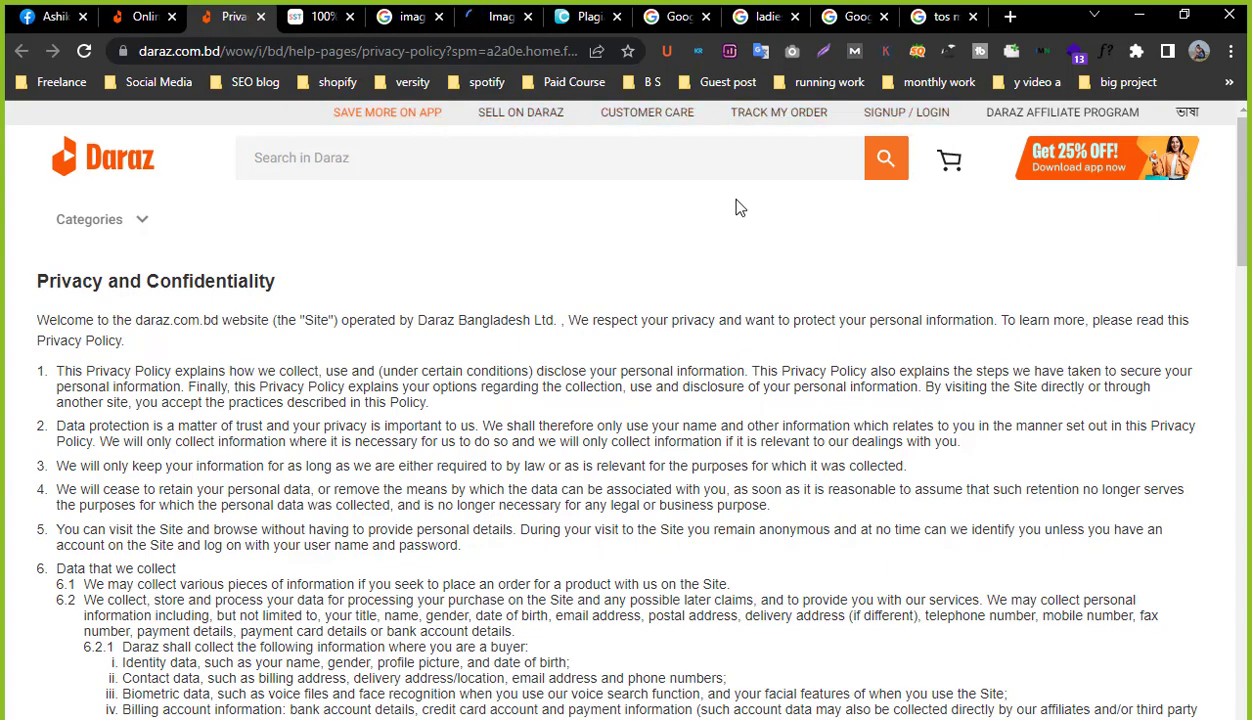
mouse_move(134, 219)
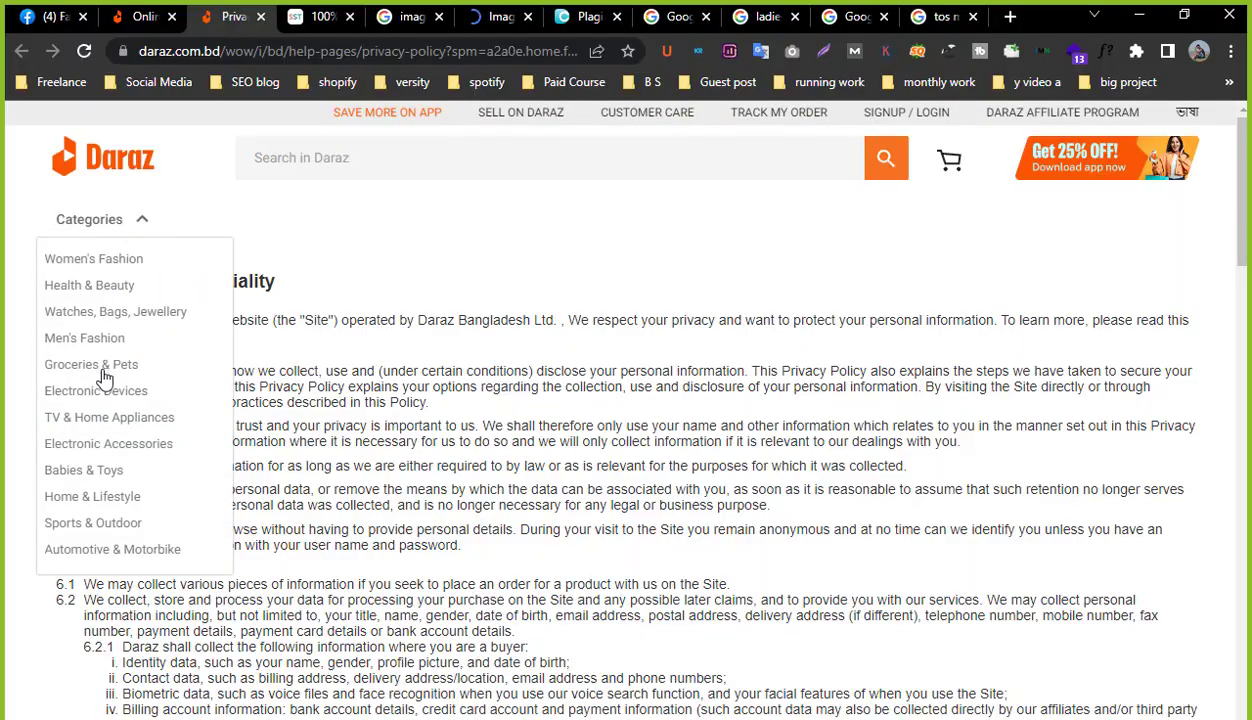
scroll(911, 225, "down", 20)
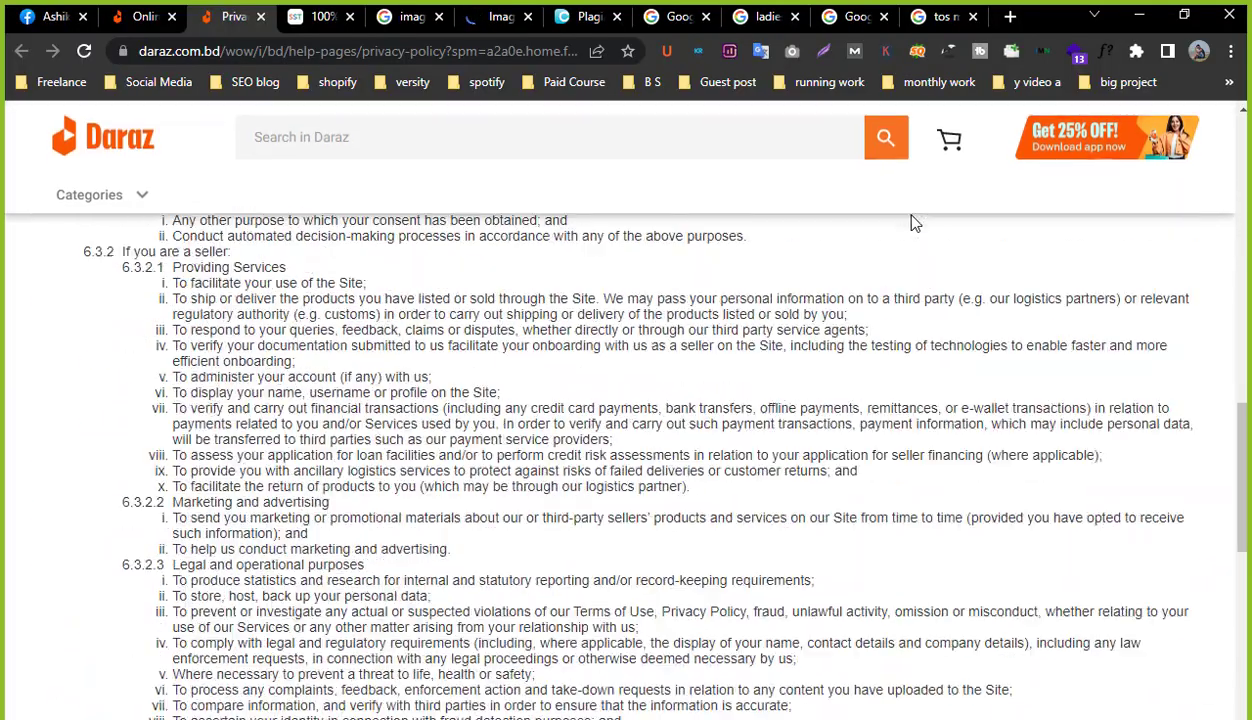
scroll(911, 235, "down", 15)
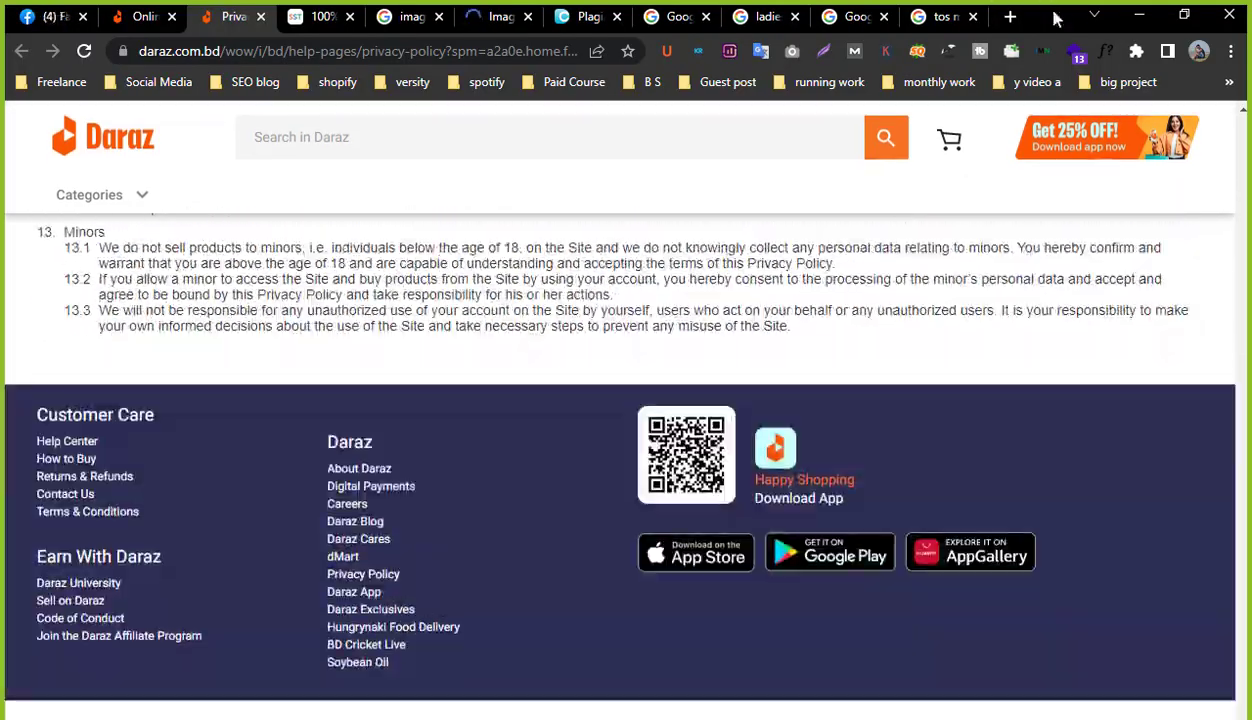
scroll(780, 330, "down", 3)
scroll(460, 405, "up", 2)
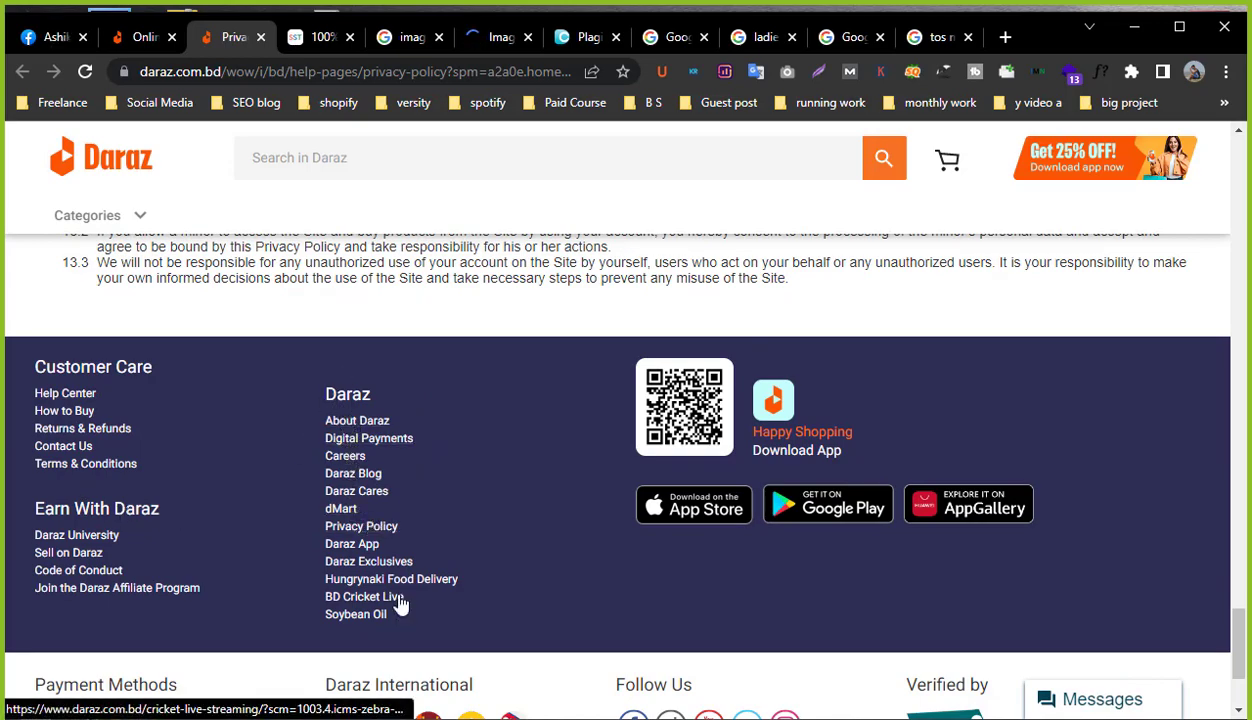
scroll(396, 540, "down", 3)
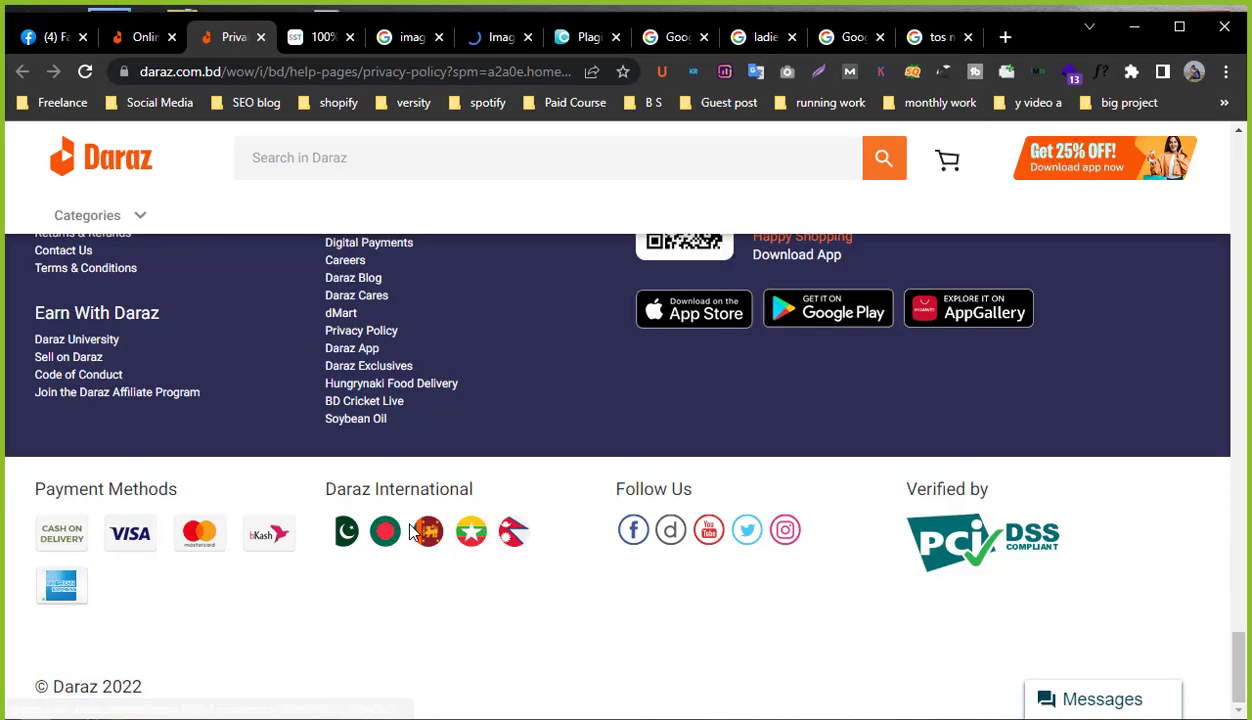
scroll(405, 510, "up", 20)
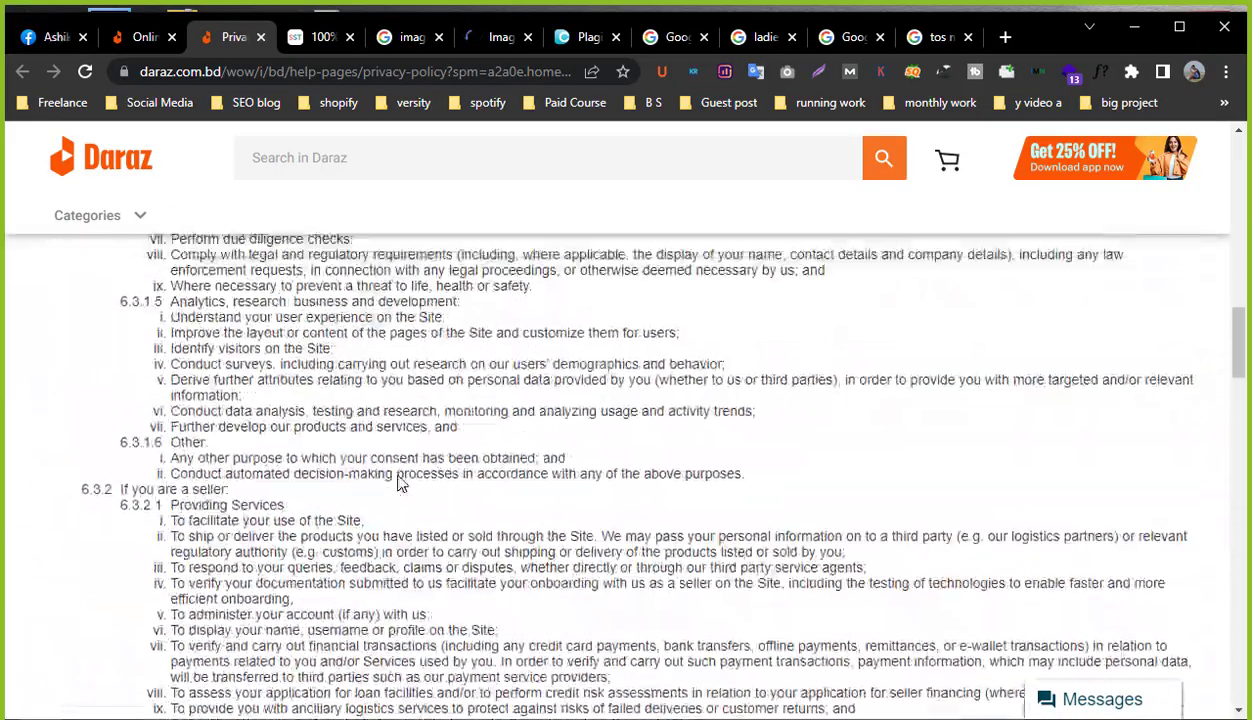
scroll(400, 484, "up", 15)
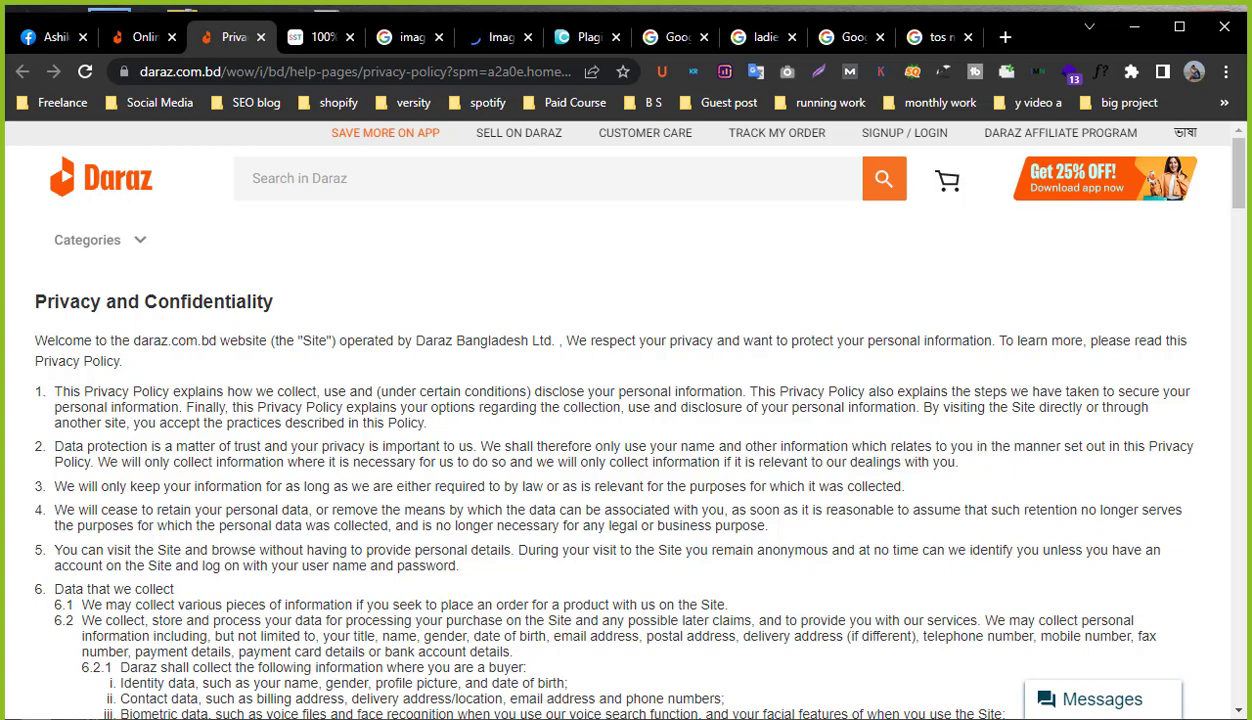
Return to the Excel audit report, admit the waiting-room participant to the Zoom meeting and check the participant list.
key("alt+Tab")
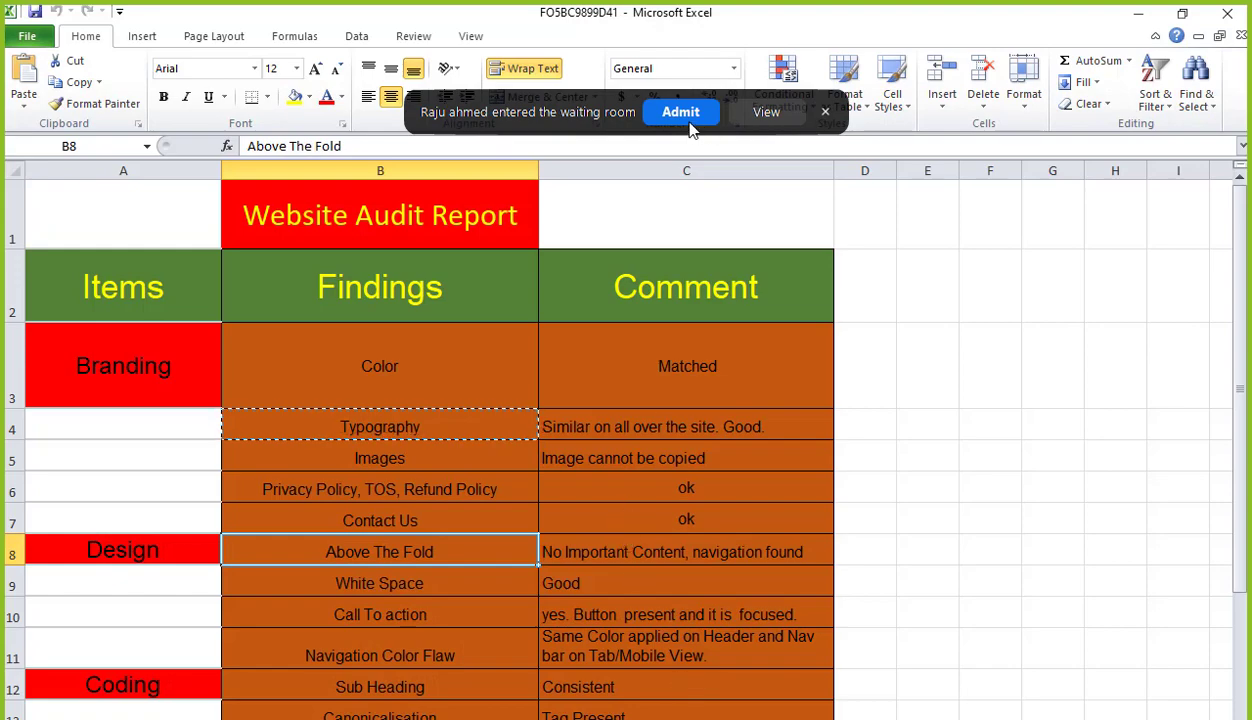
left_click(686, 116)
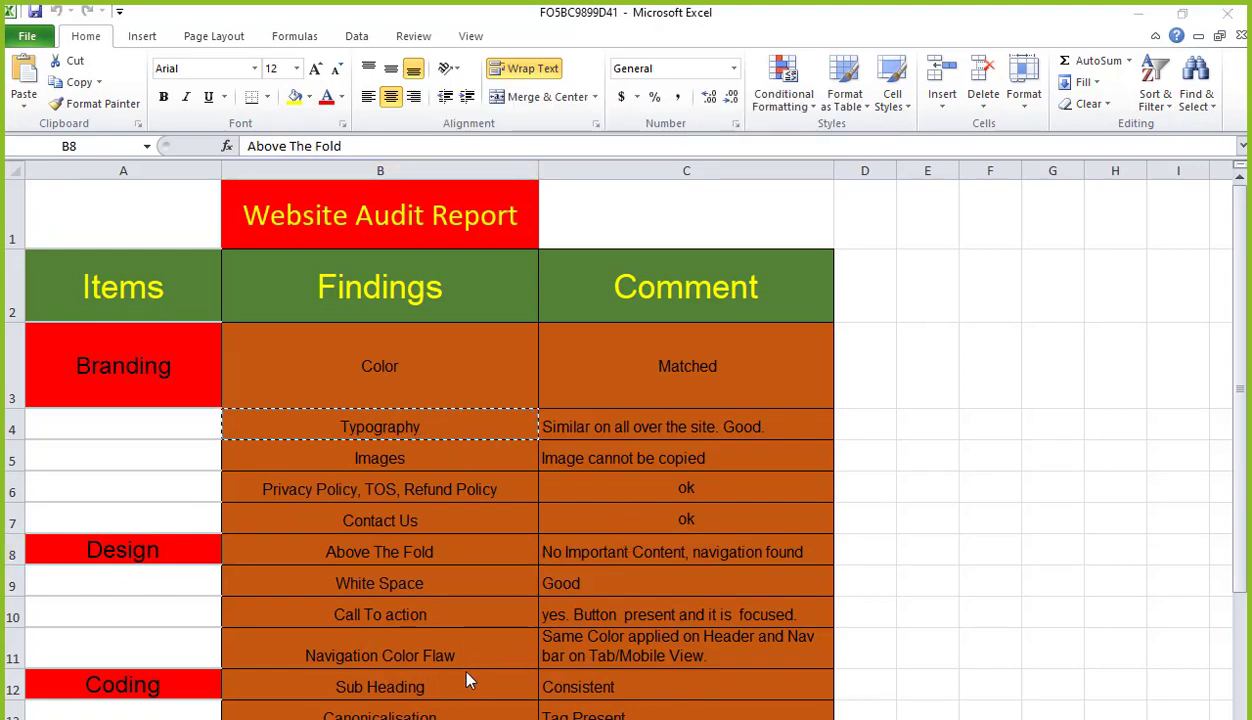
left_click(647, 549)
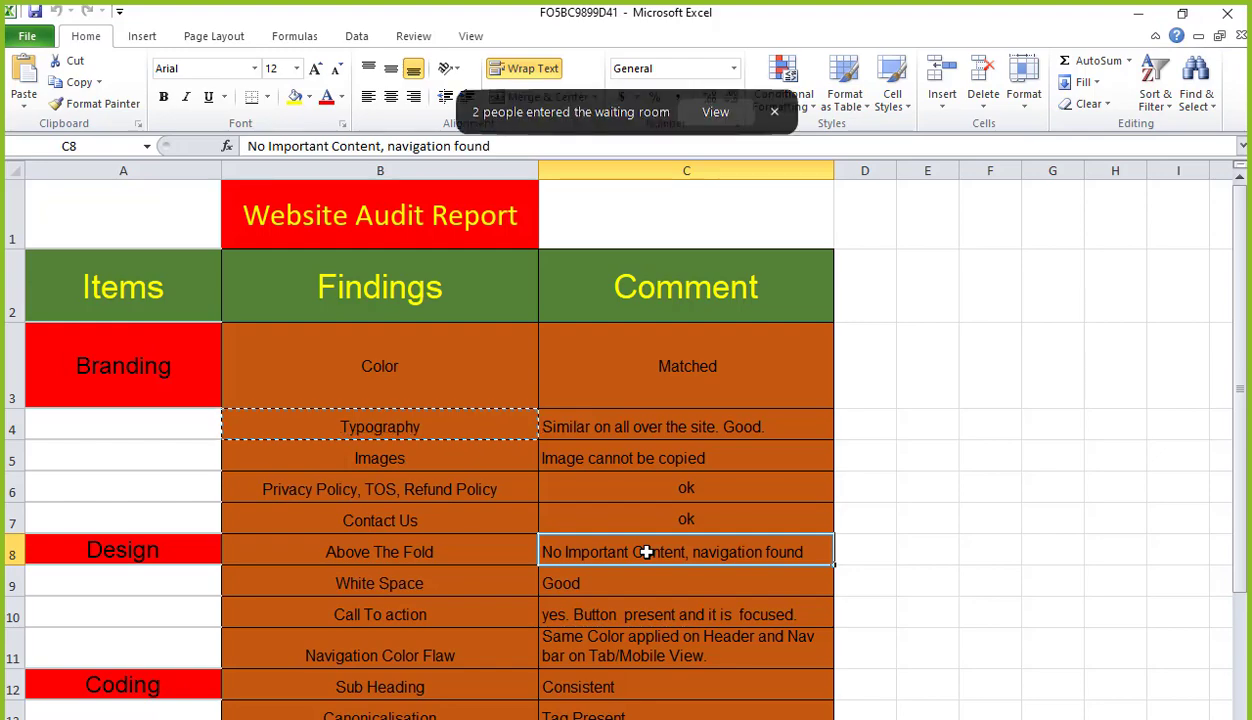
left_click(715, 112)
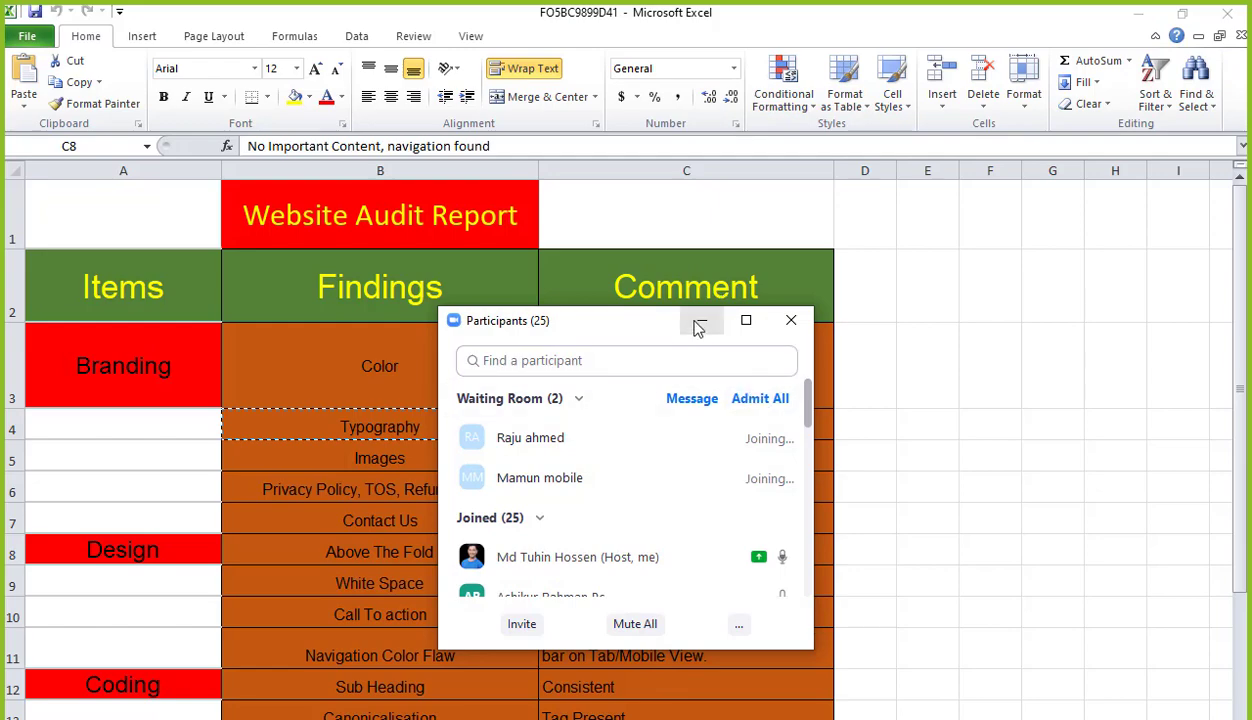
left_click(701, 321)
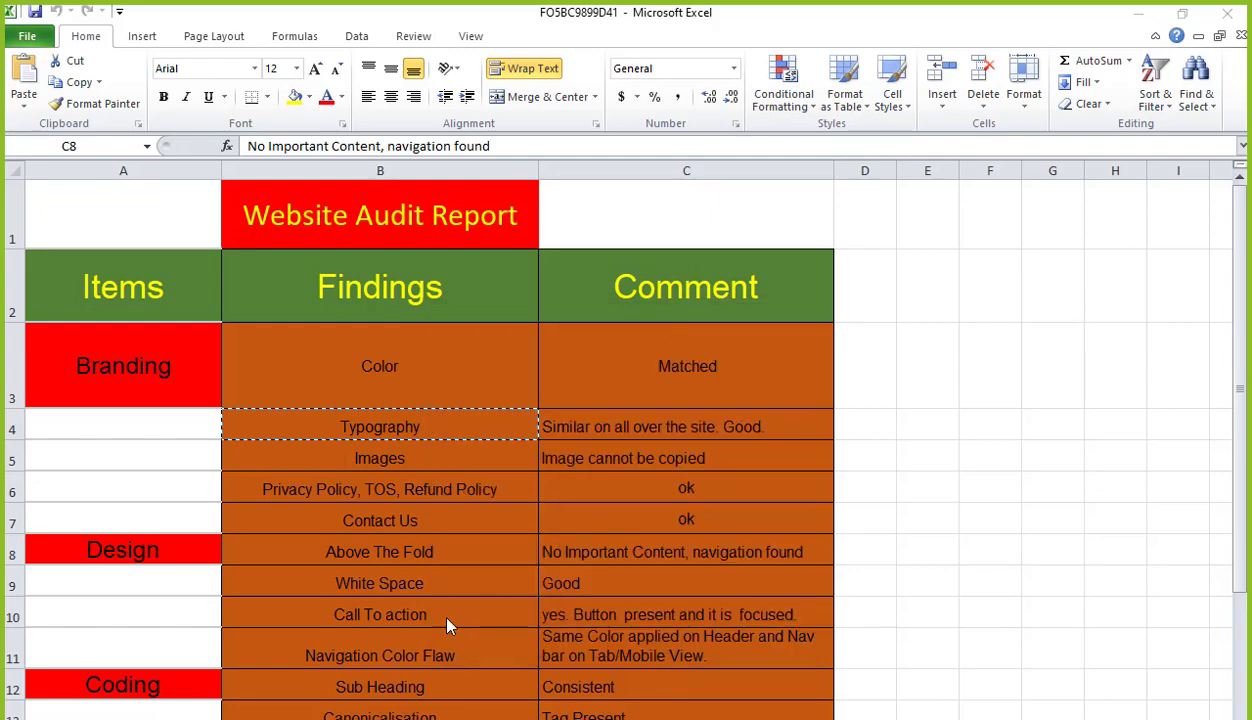
Review the Above The Fold entries in B8 and C8 of the audit report, followed by the White Space finding in B9.
left_click(383, 551)
left_click(664, 552)
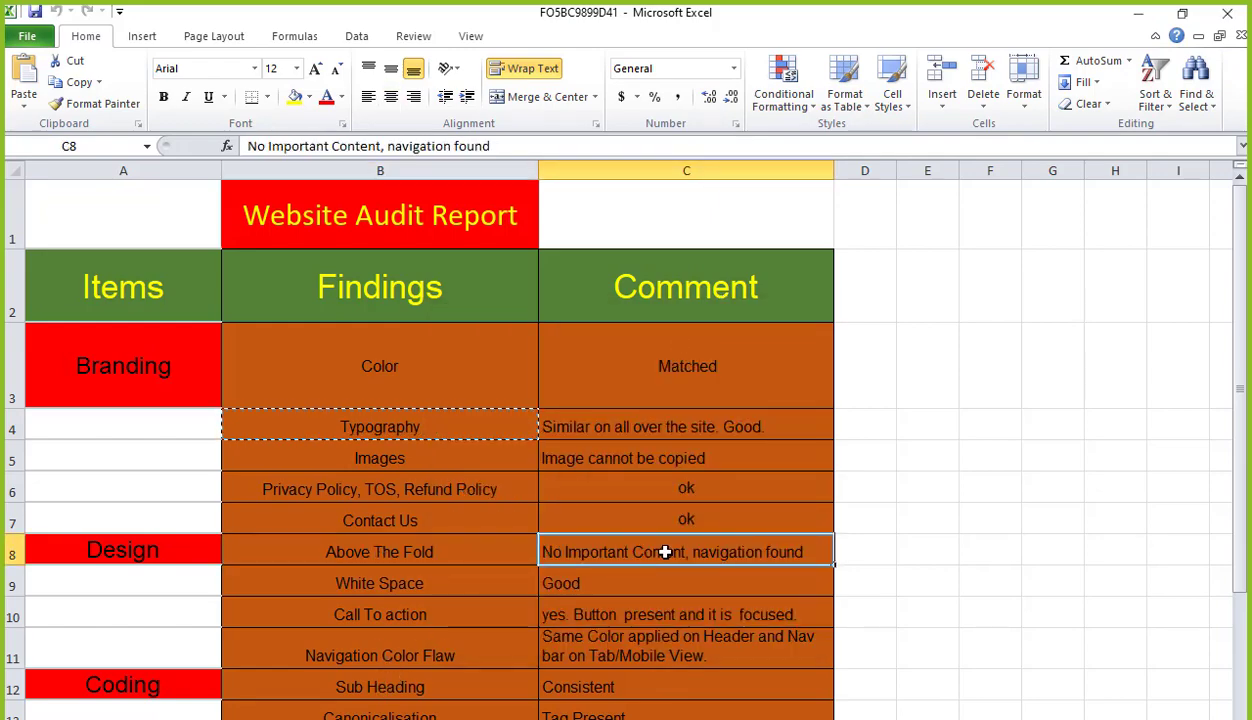
scroll(640, 555, "down", 1)
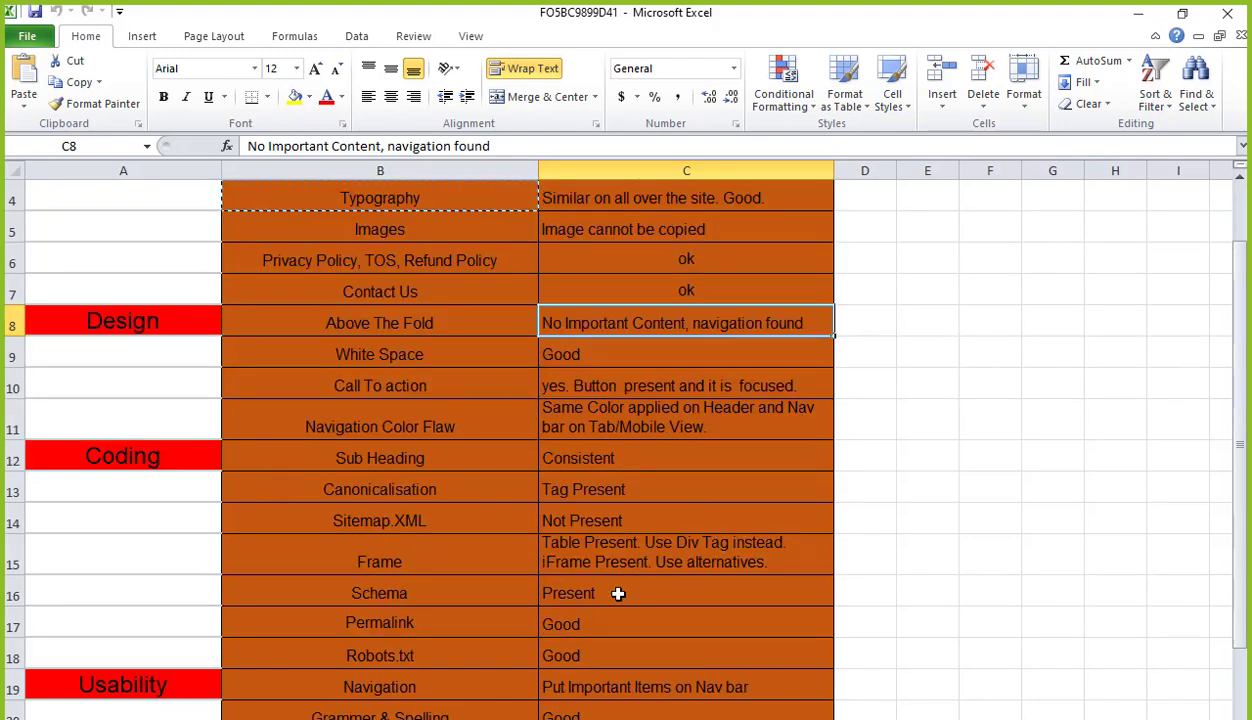
left_click(437, 349)
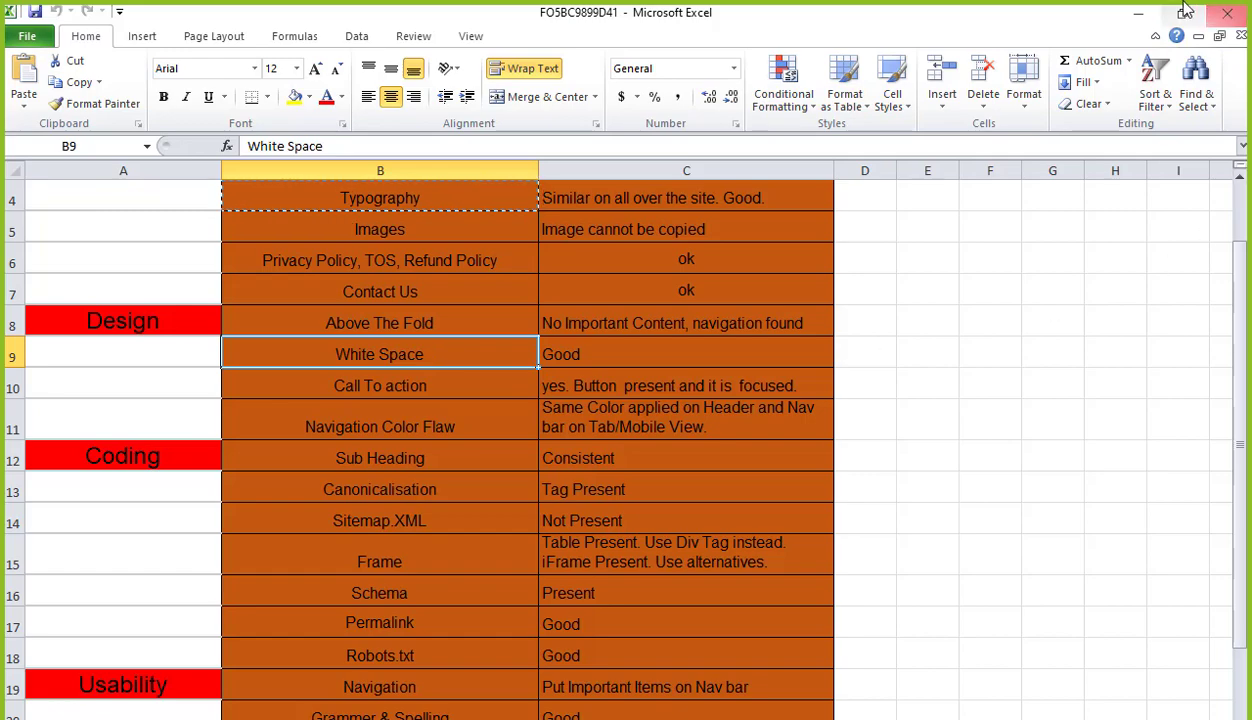
Switch to Chrome and open the AllInOne Design Wallpaper homepage from the monthly work bookmarks in the image tools tab.
left_click(1138, 13)
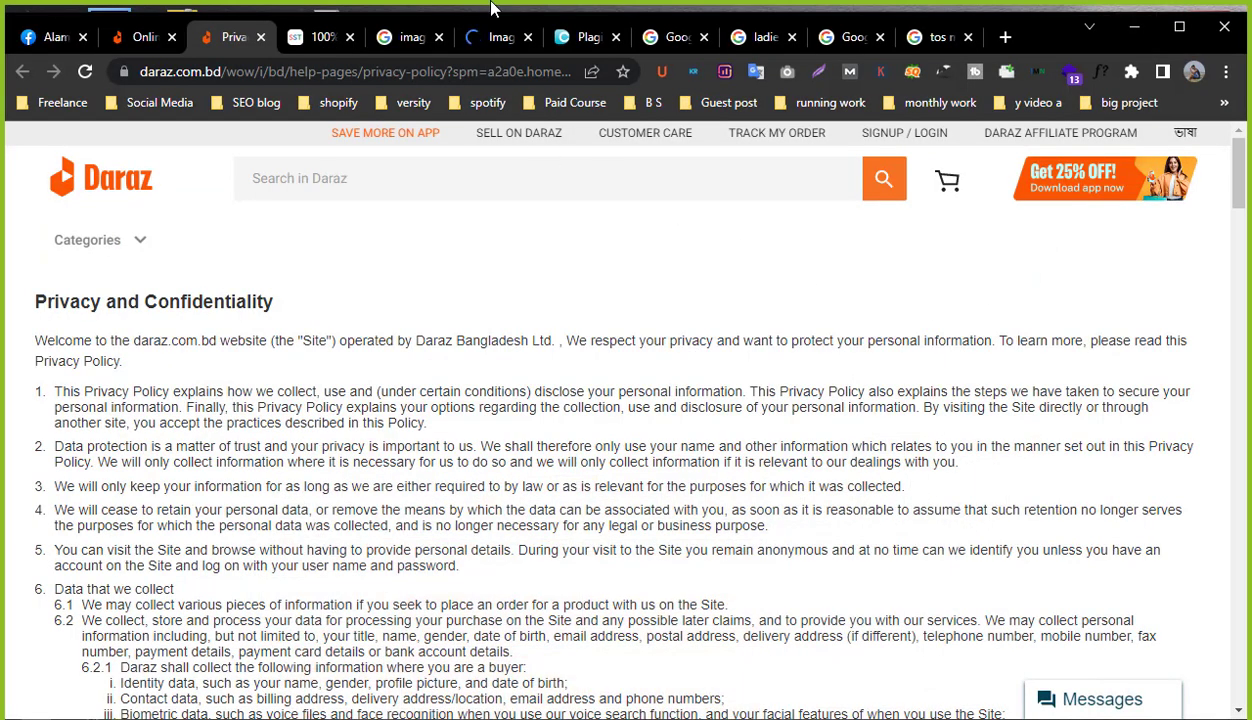
left_click(497, 37)
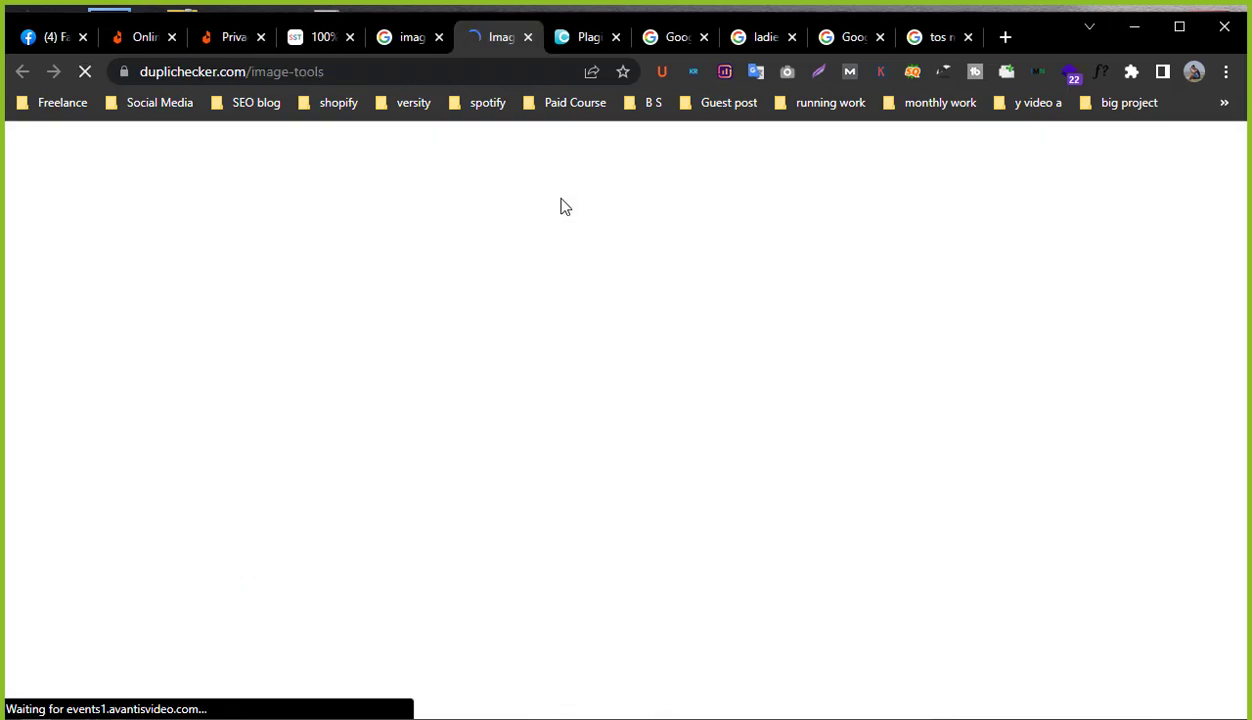
left_click(670, 118)
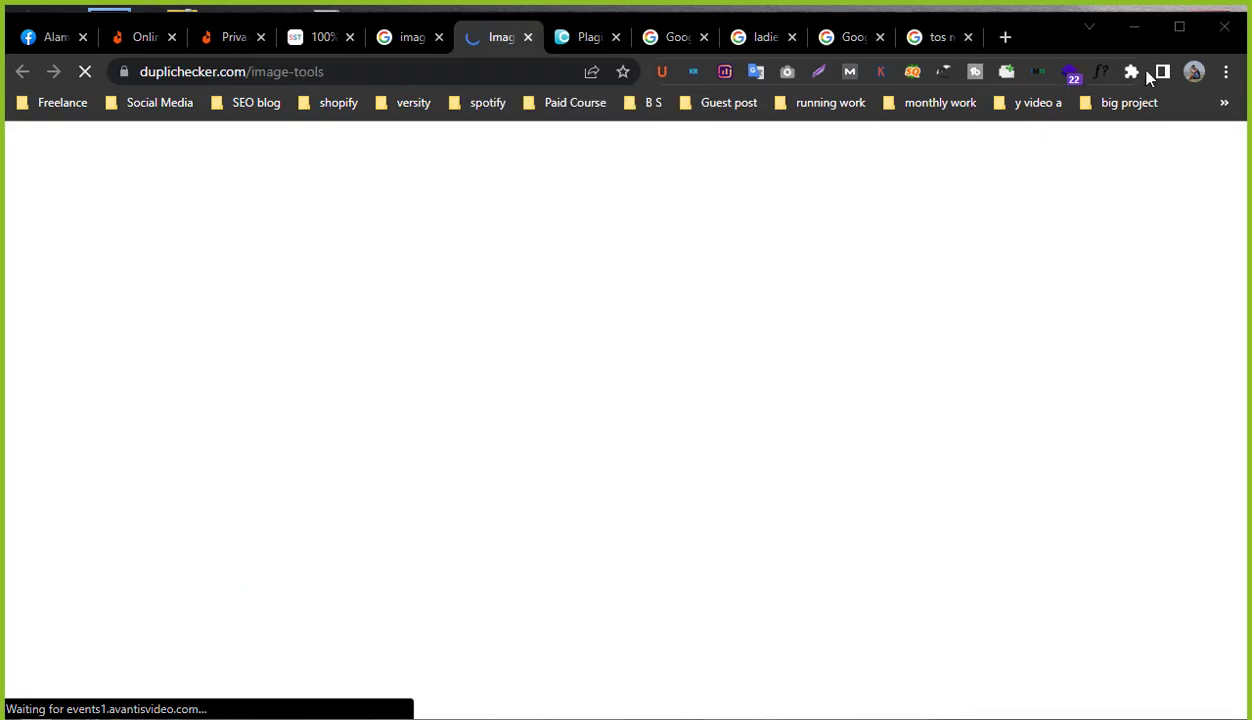
left_click(944, 104)
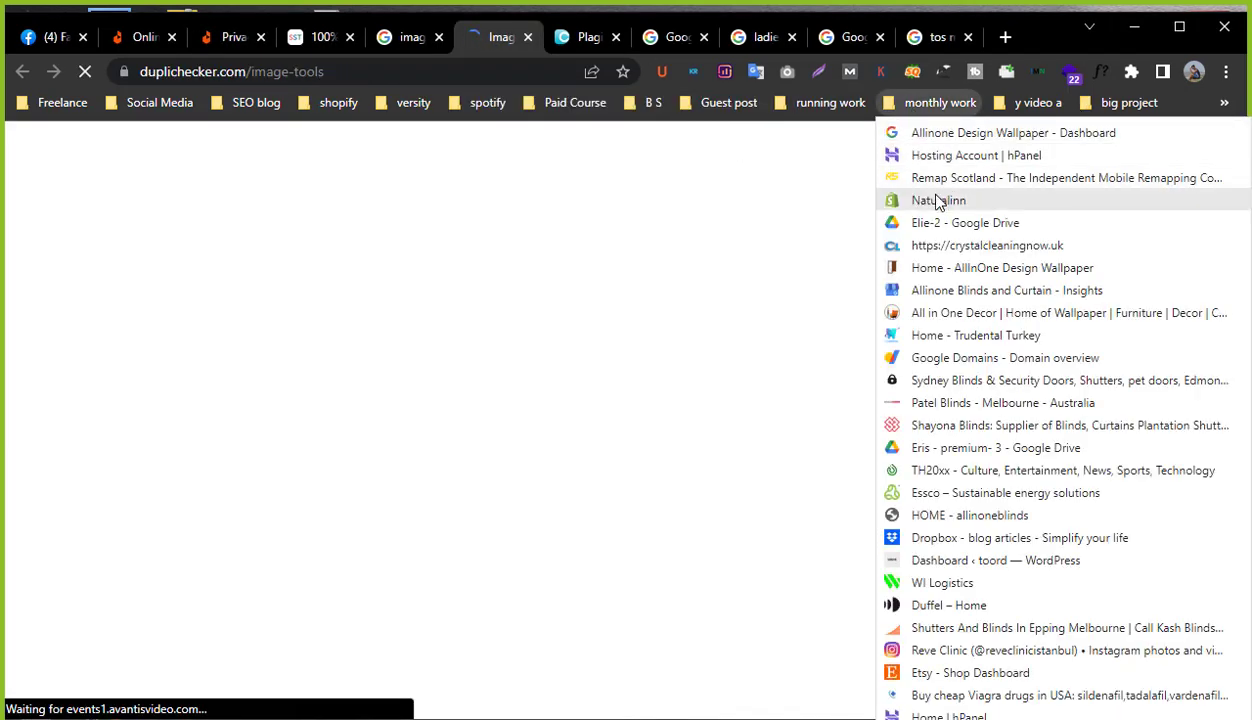
left_click(944, 268)
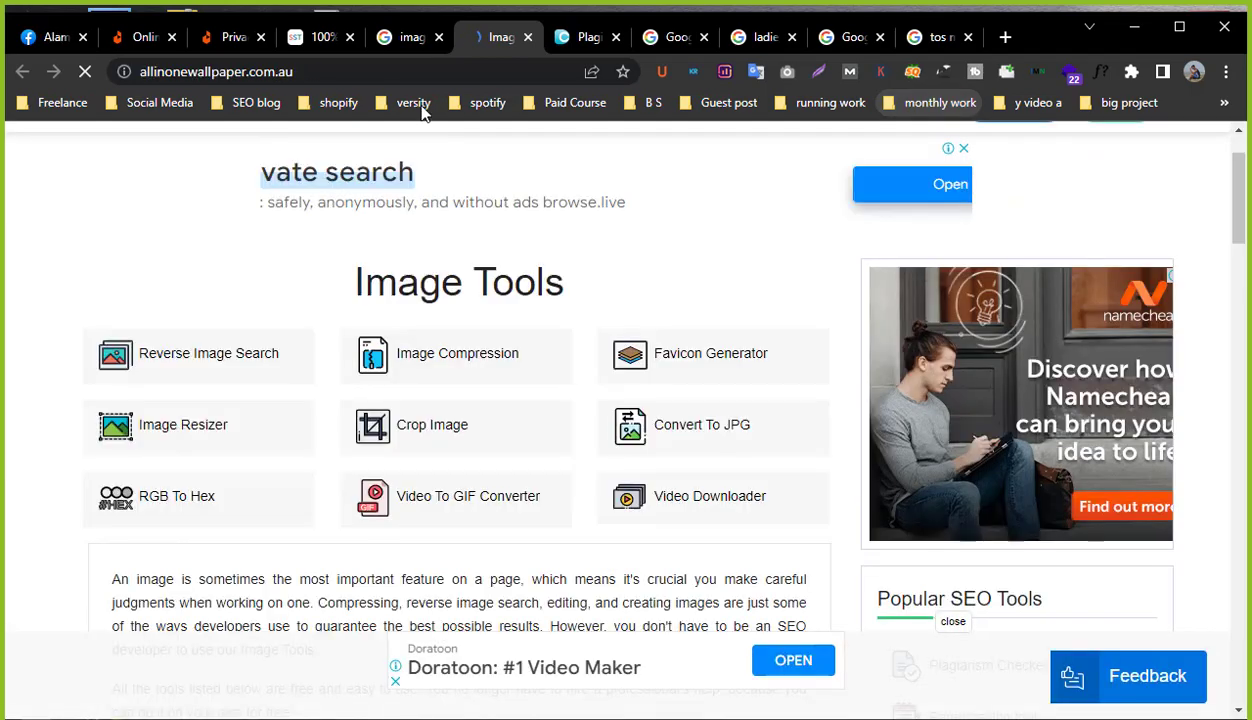
Close the image search, Daraz privacy policy and plagiarism checker tabs, and show the wallpaper homepage in a maximized window.
left_click(438, 37)
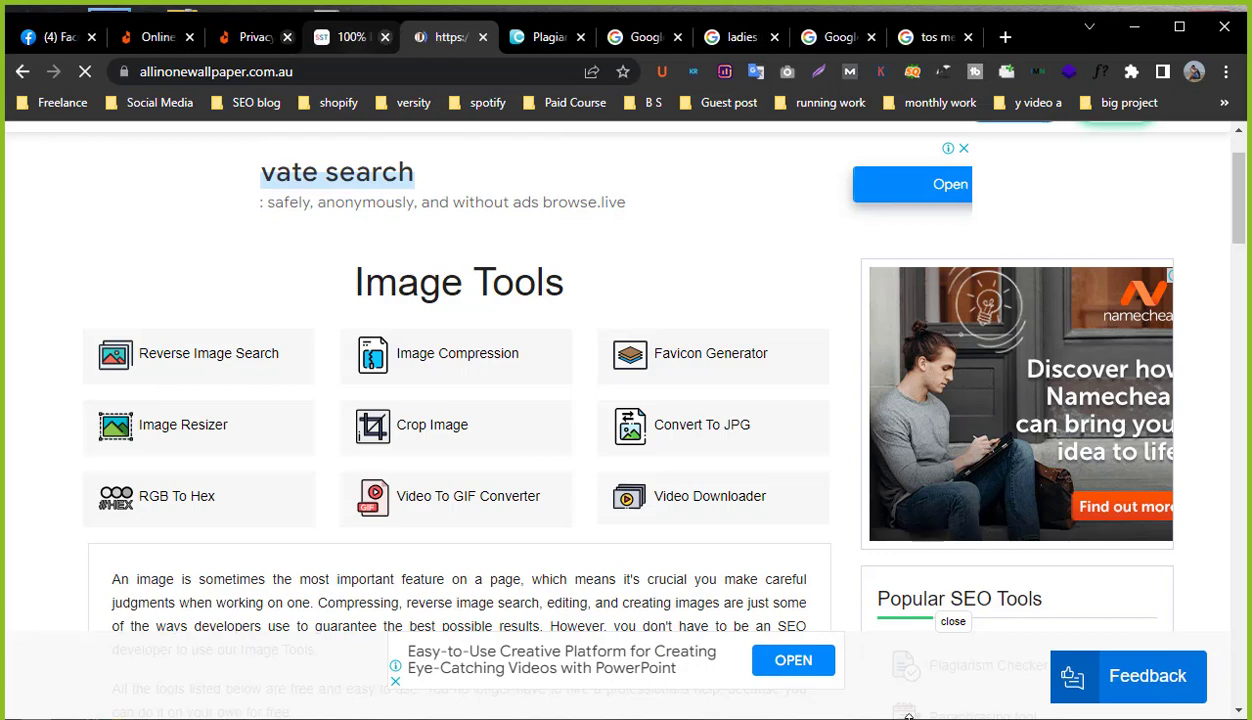
key("ctrl+w")
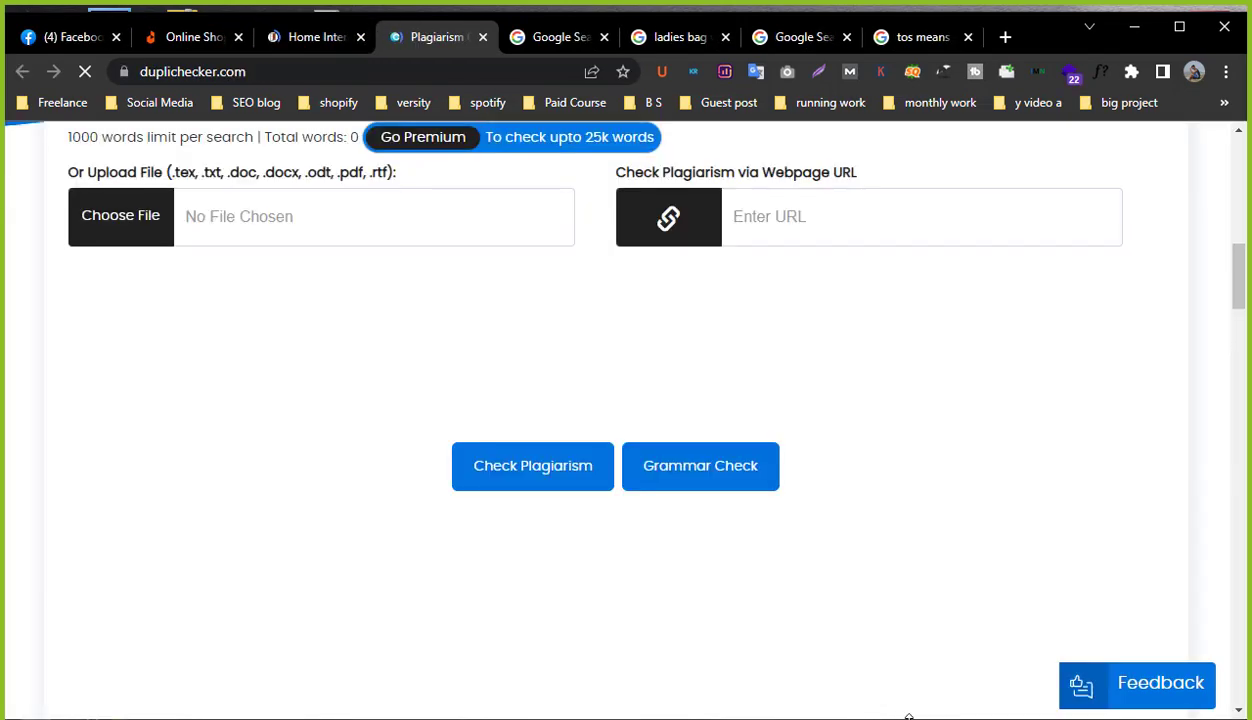
left_click(1179, 27)
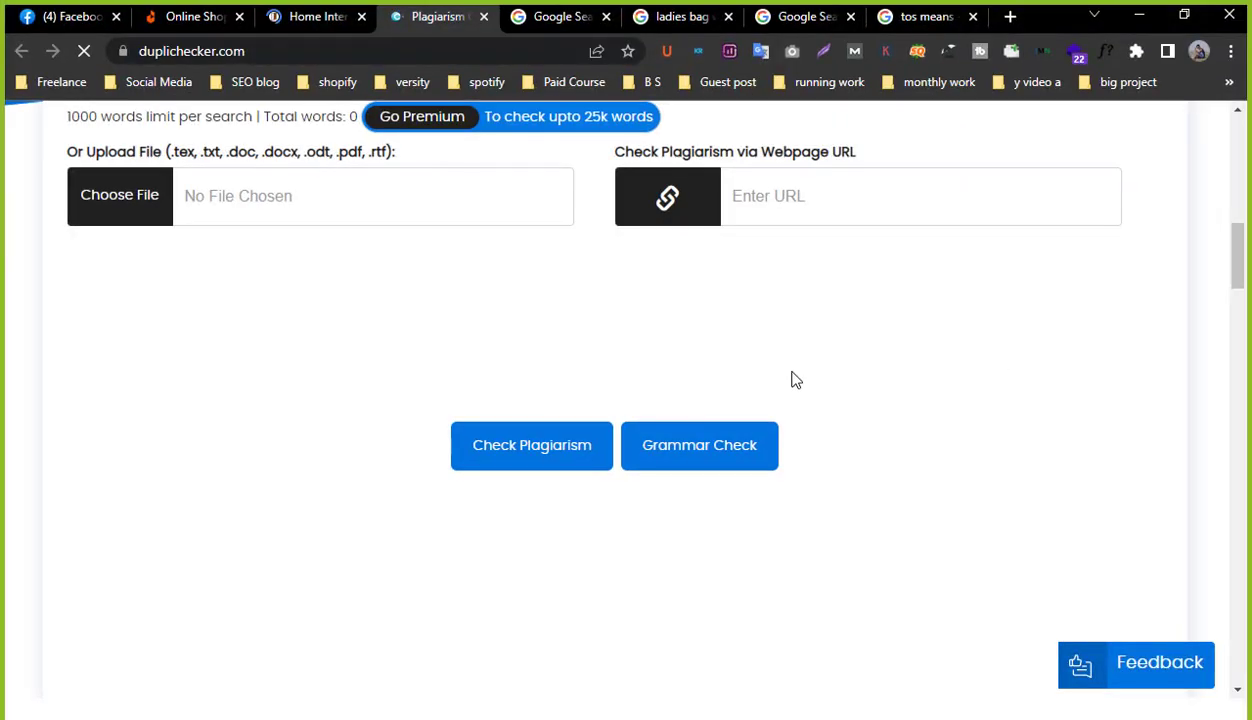
left_click(484, 19)
left_click(322, 22)
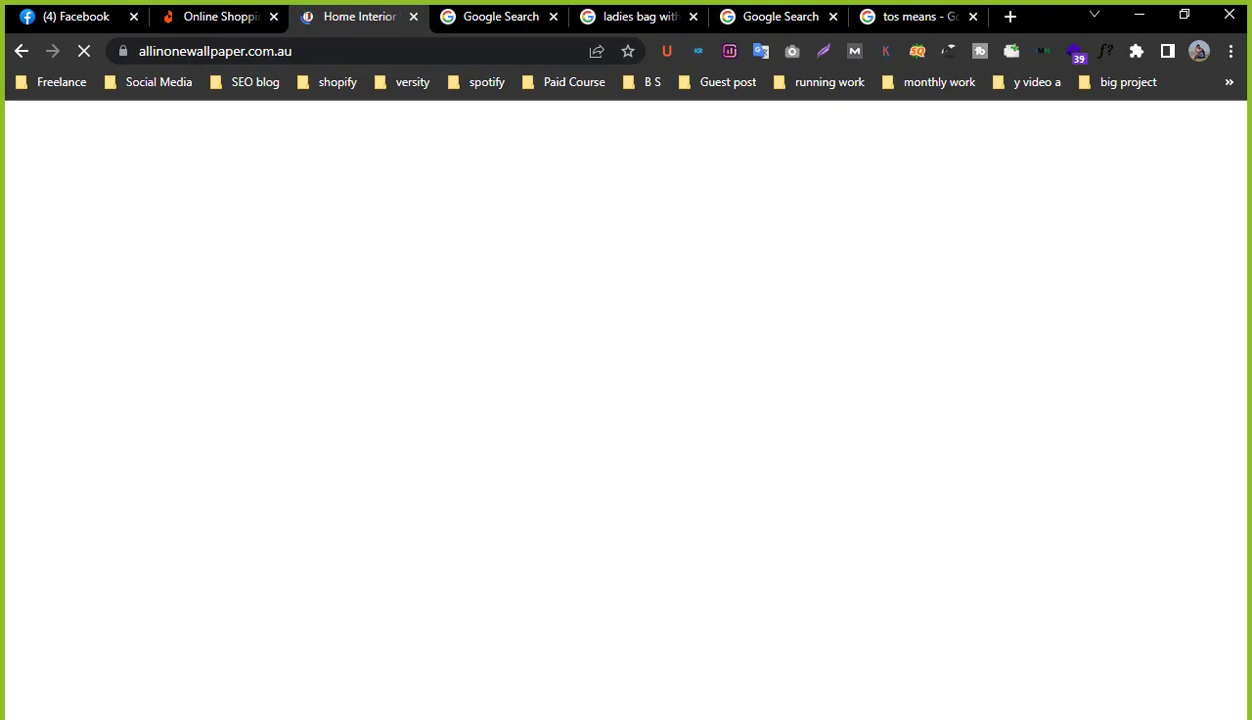
Mute all current and new participants in the Zoom meeting, still allowing them to unmute themselves, and minimize the participant list.
left_click(638, 627)
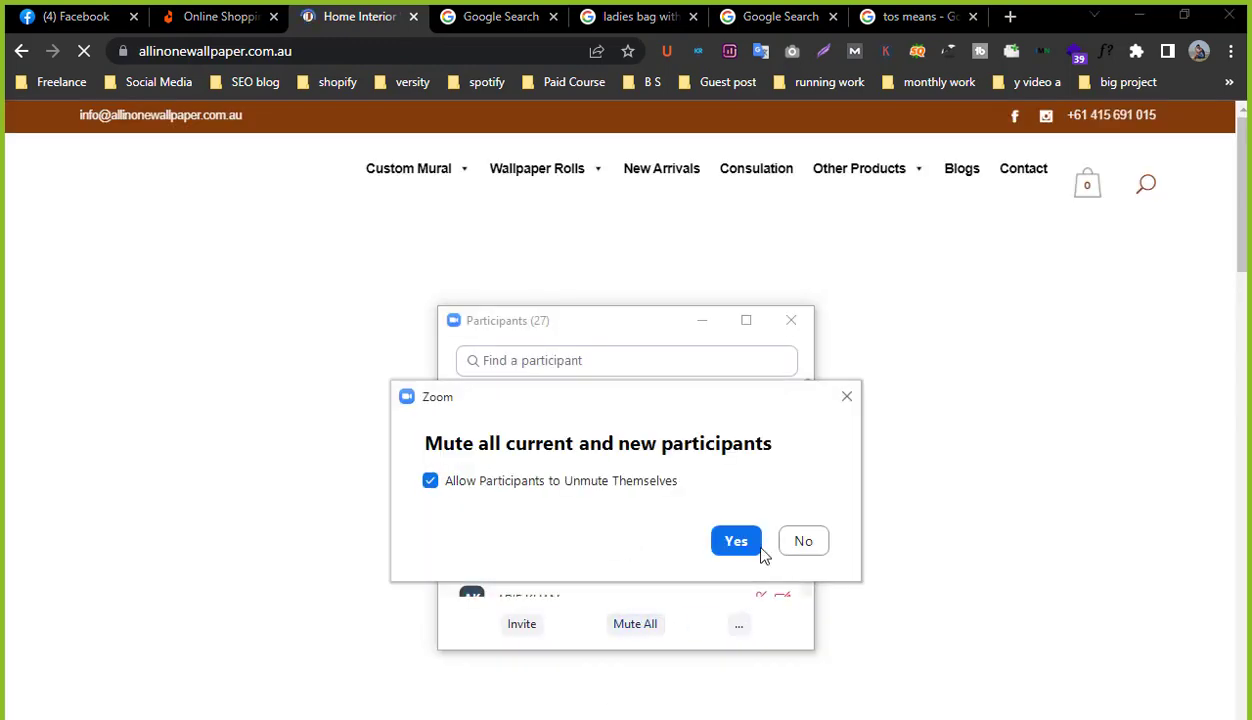
left_click(745, 541)
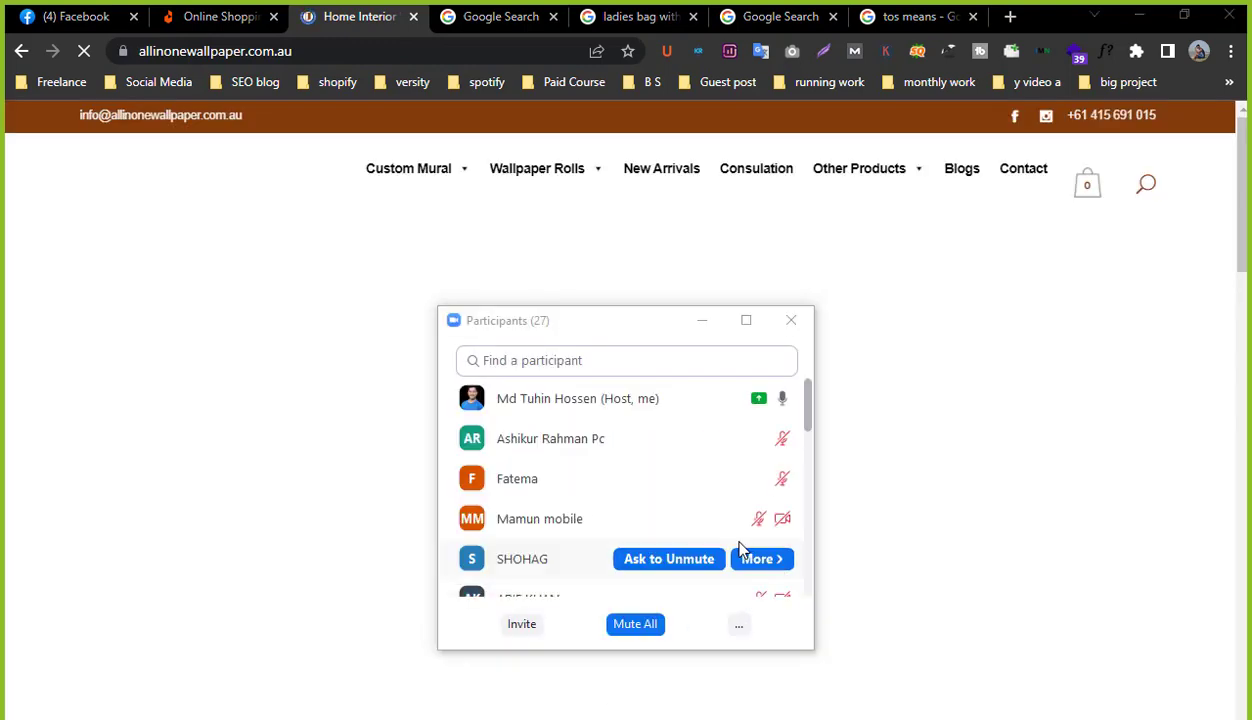
left_click(702, 322)
Examine the white space between the tiles of the Collections grid on the wallpaper homepage, from Kids and Mural down to Ceiling and Floral.
scroll(624, 655, "down", 5)
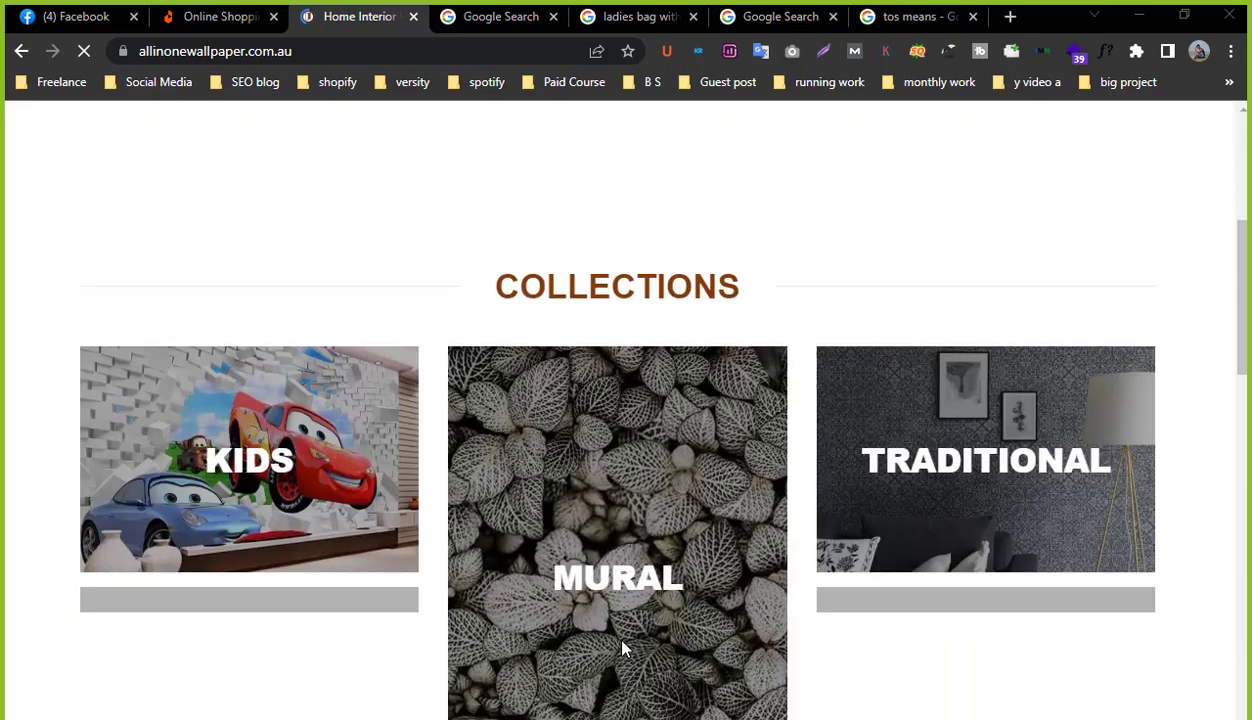
scroll(631, 645, "down", 2)
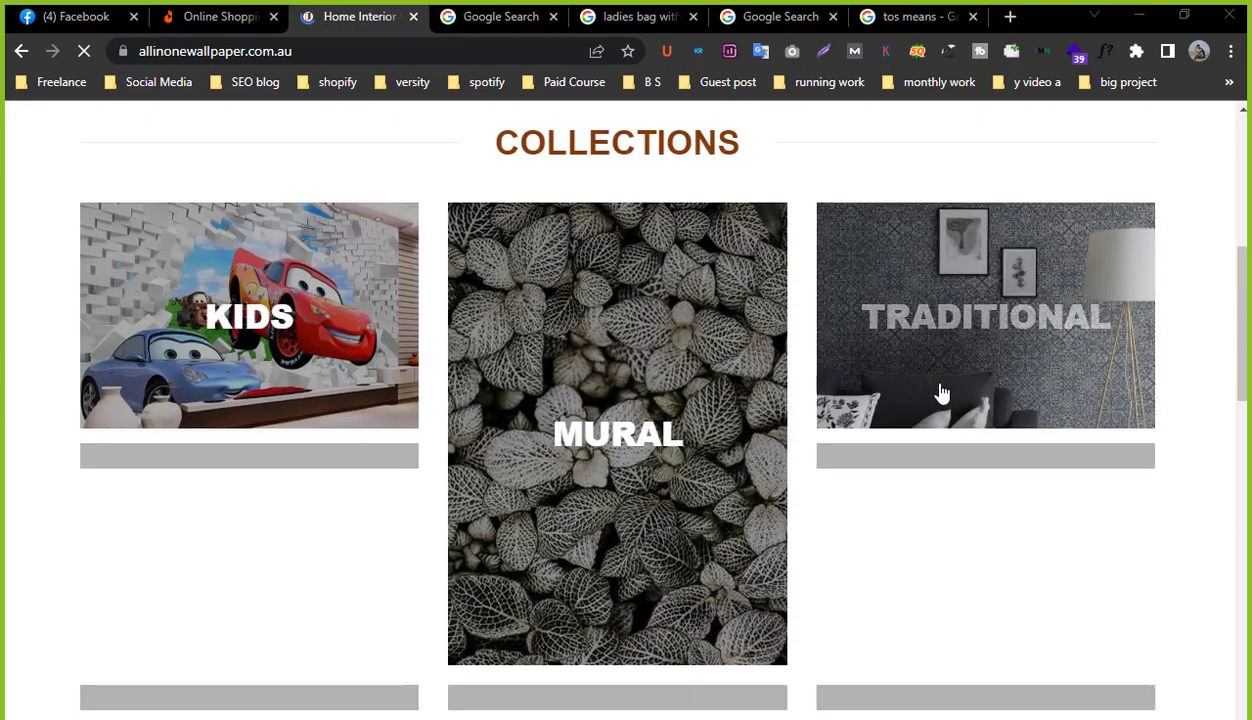
scroll(805, 439, "down", 5)
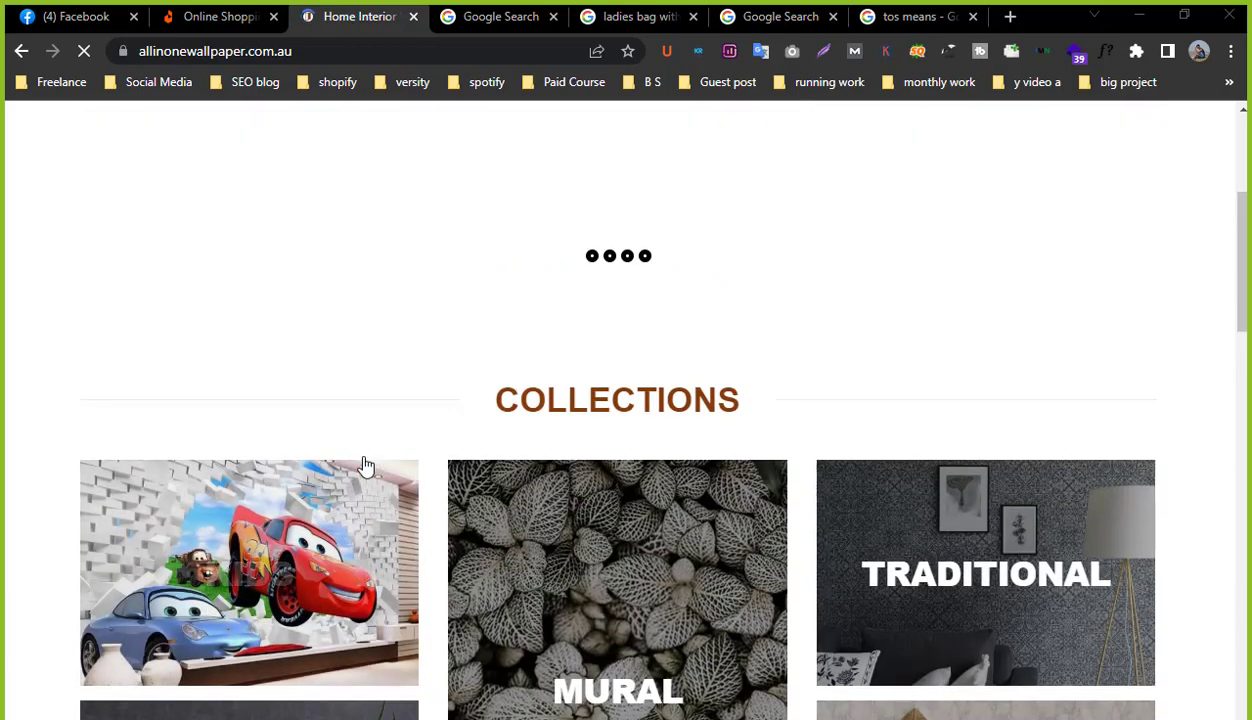
scroll(463, 407, "down", 5)
scroll(478, 373, "up", 5)
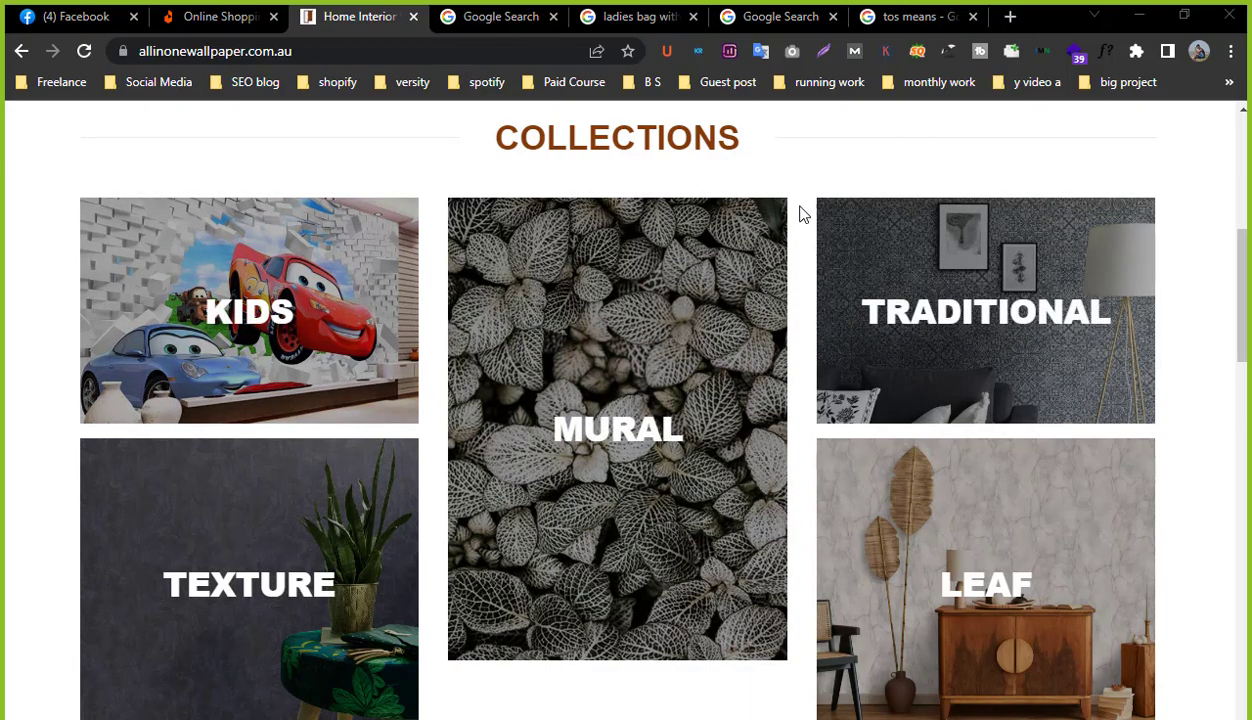
scroll(760, 530, "down", 4)
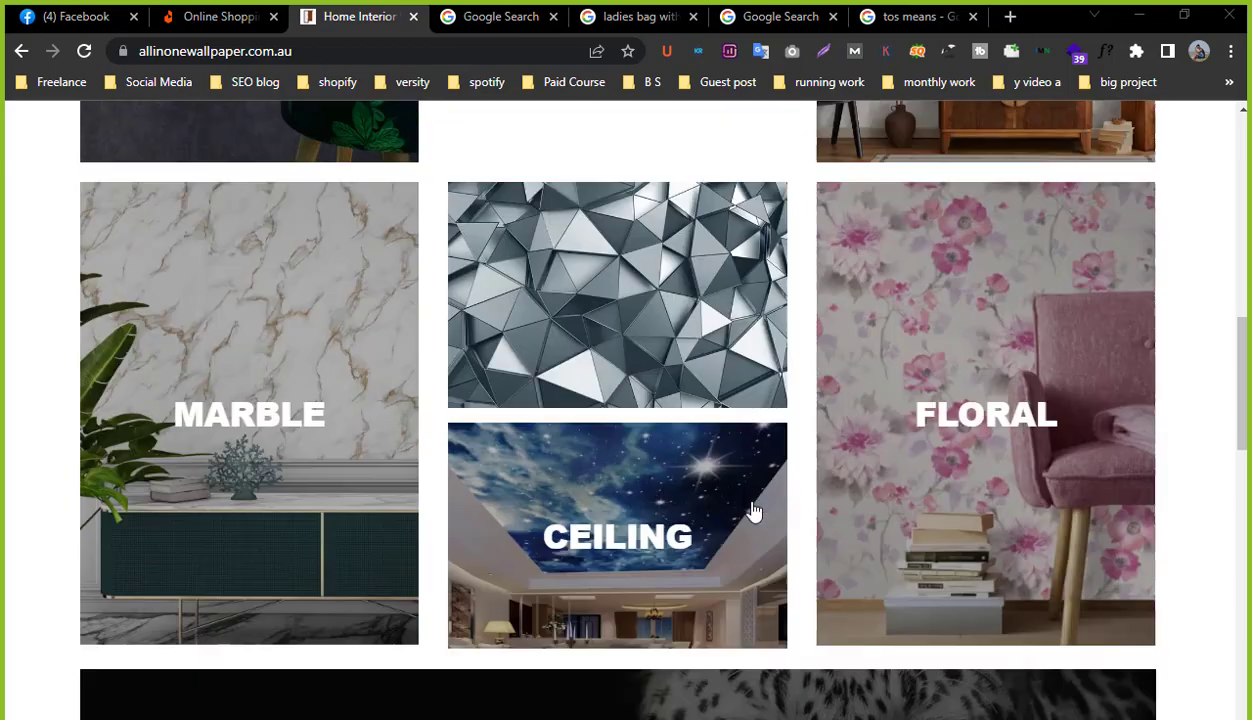
scroll(360, 455, "up", 4)
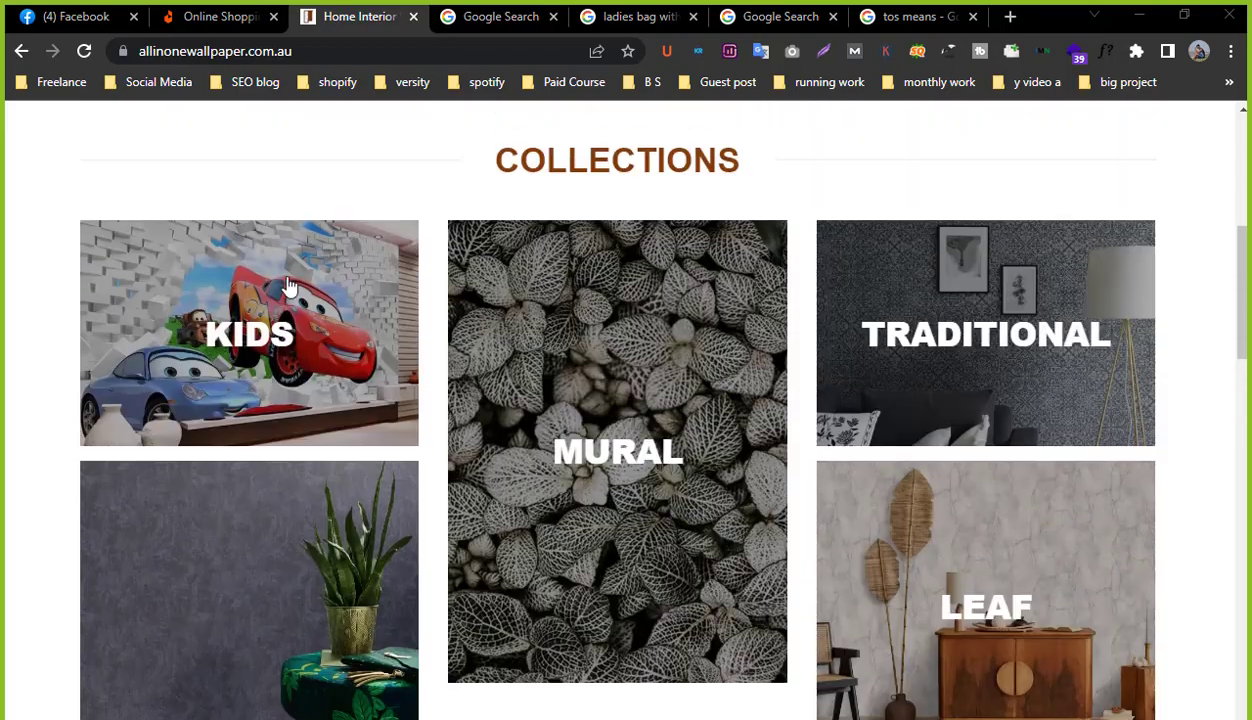
scroll(296, 611, "down", 1)
scroll(296, 611, "down", 5)
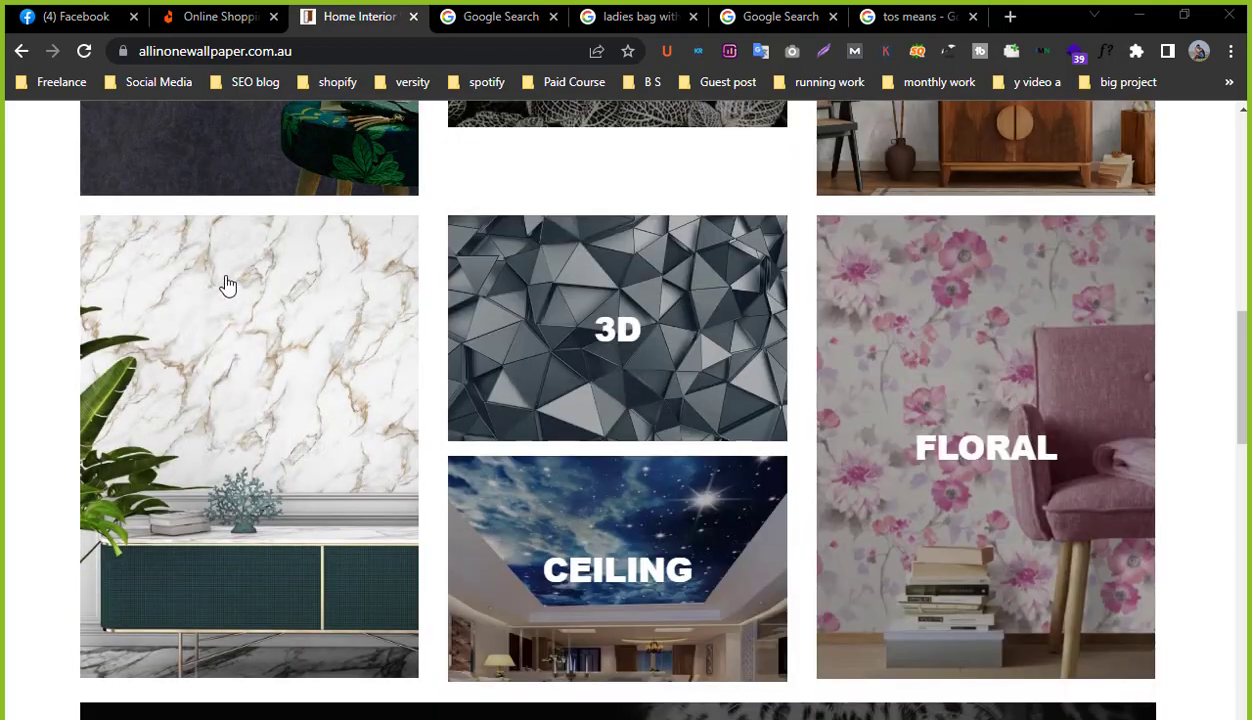
scroll(229, 282, "up", 2)
scroll(240, 428, "up", 3)
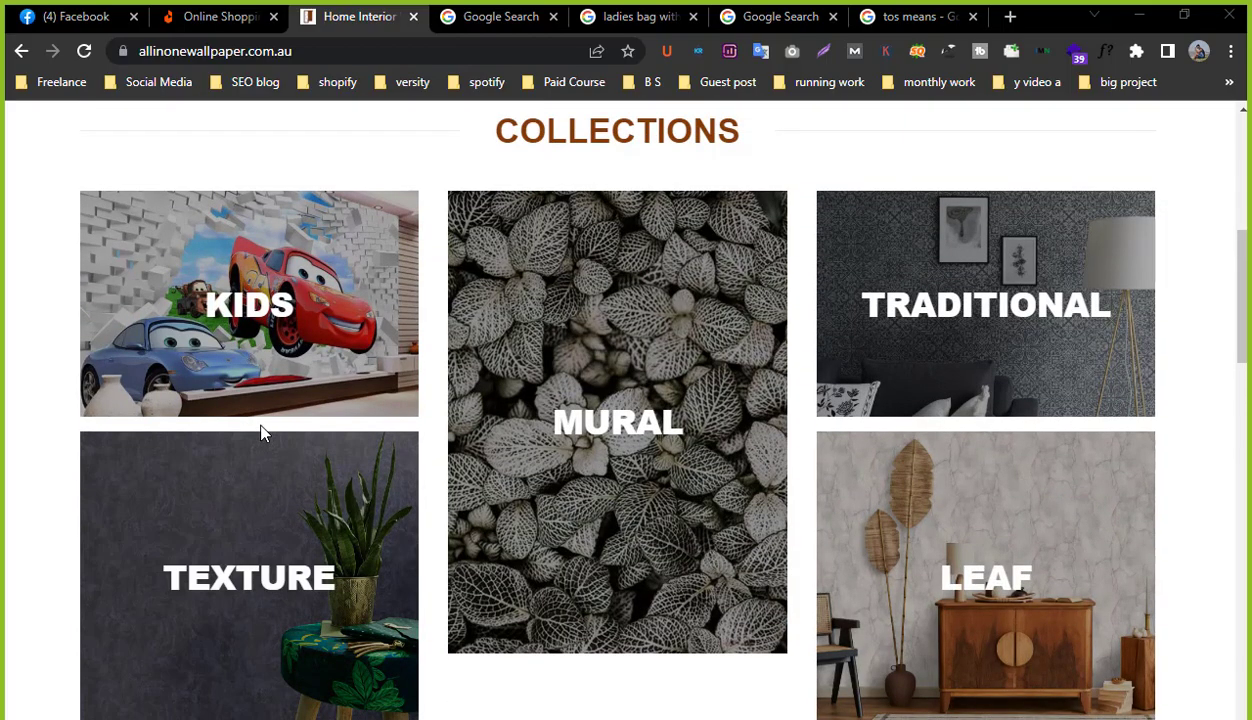
scroll(269, 435, "down", 3)
scroll(257, 433, "down", 3)
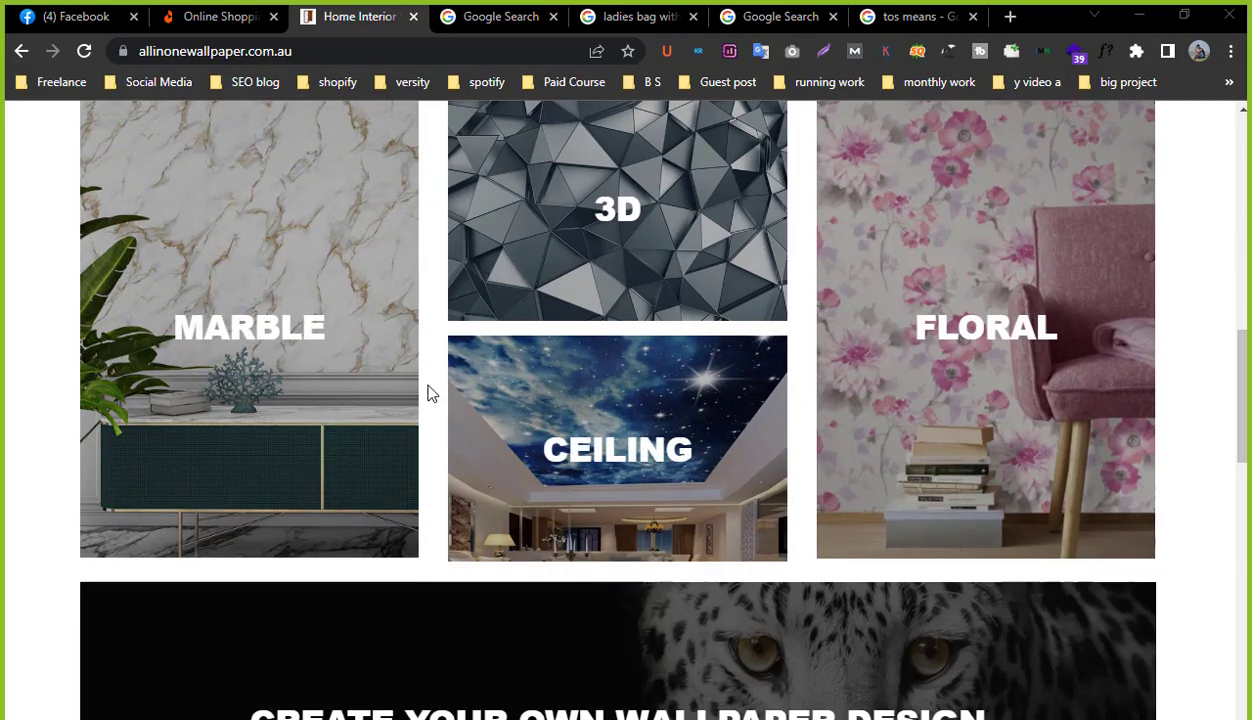
scroll(788, 365, "up", 6)
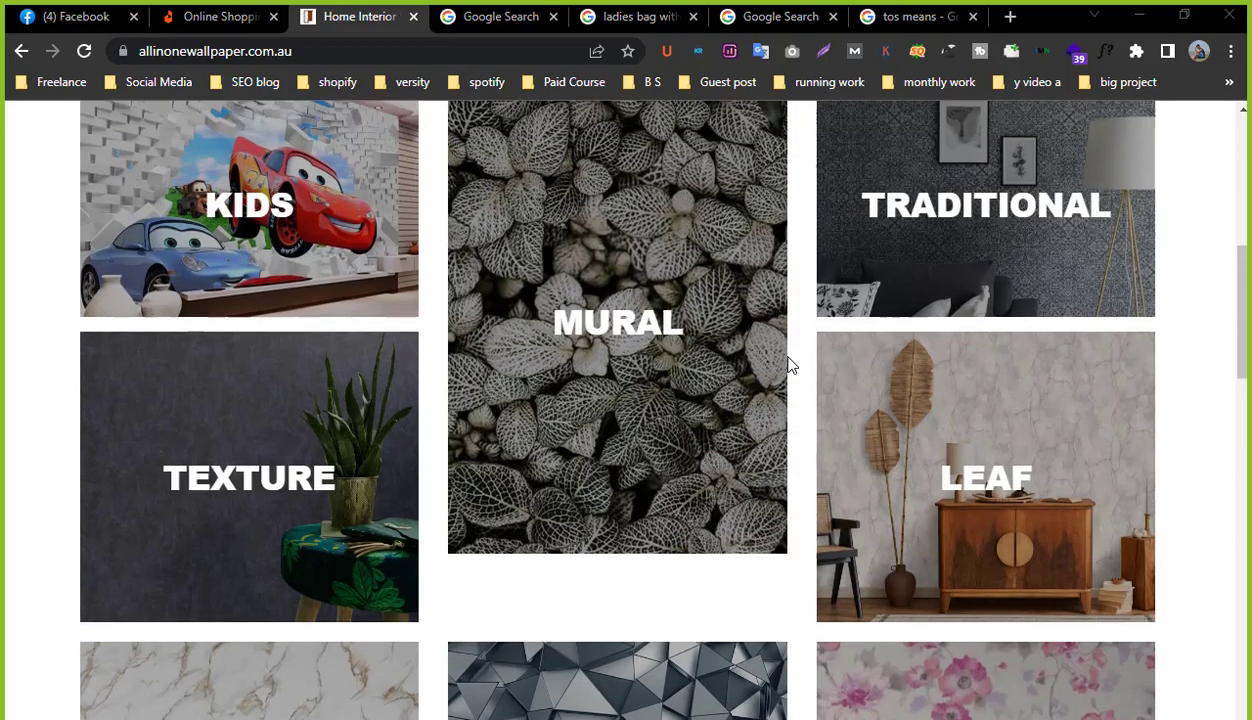
scroll(788, 365, "down", 5)
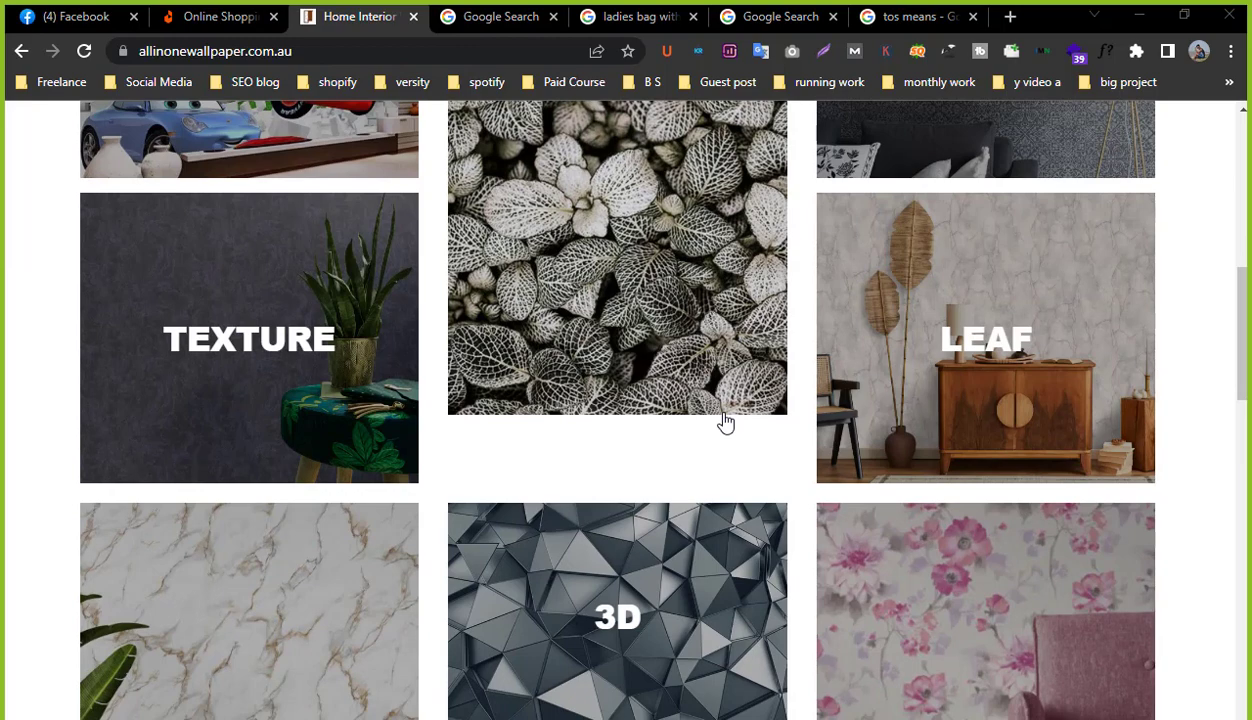
scroll(316, 400, "up", 7)
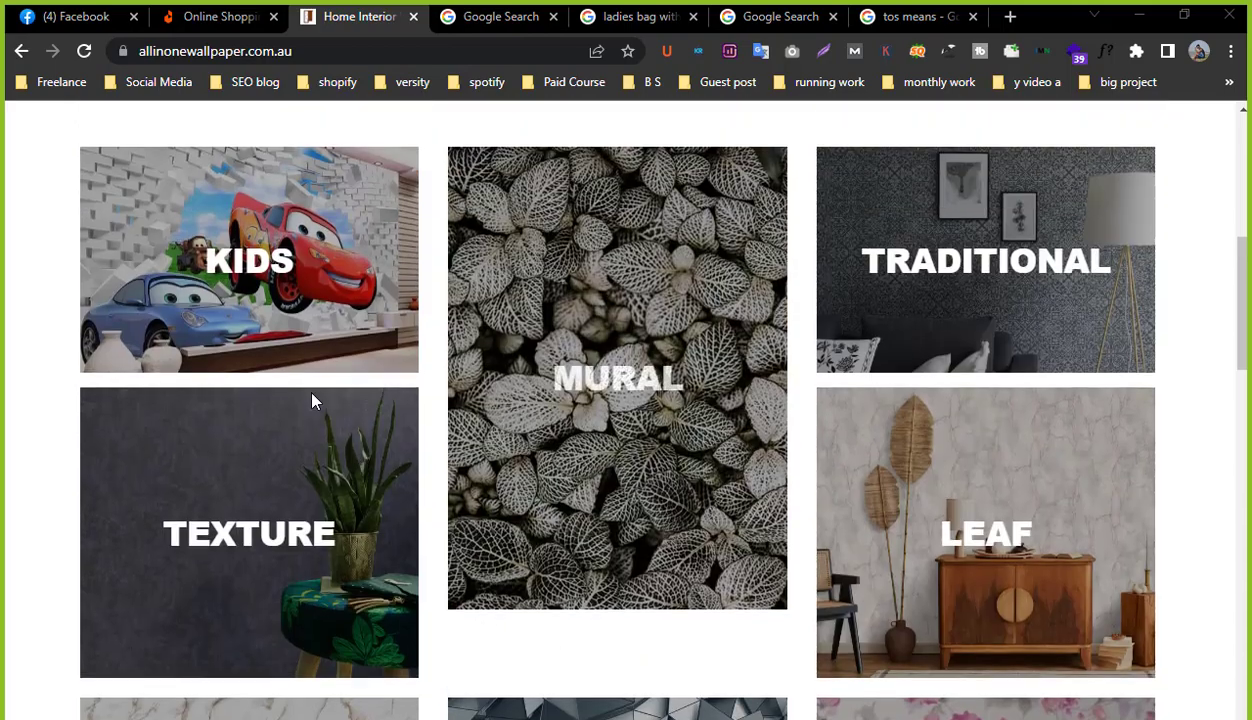
scroll(280, 284, "down", 3)
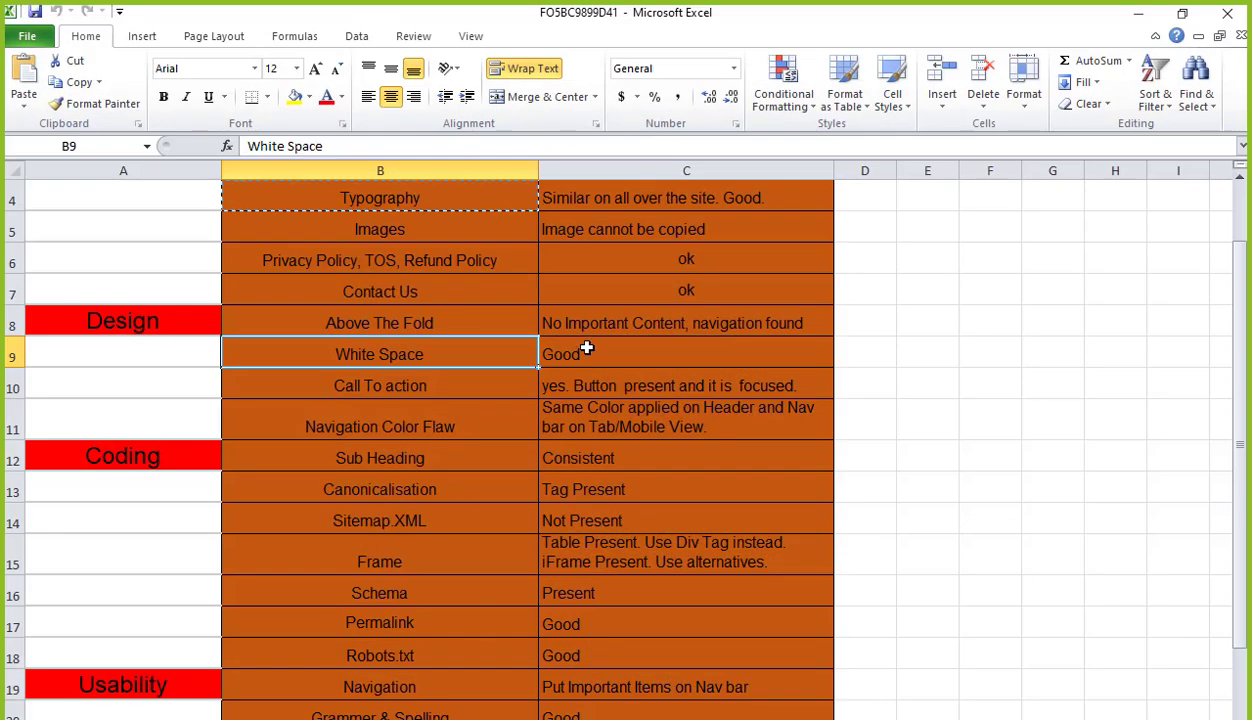
Review the White Space finding in B9 and its comment in C9 of the Excel audit report.
left_click(590, 351)
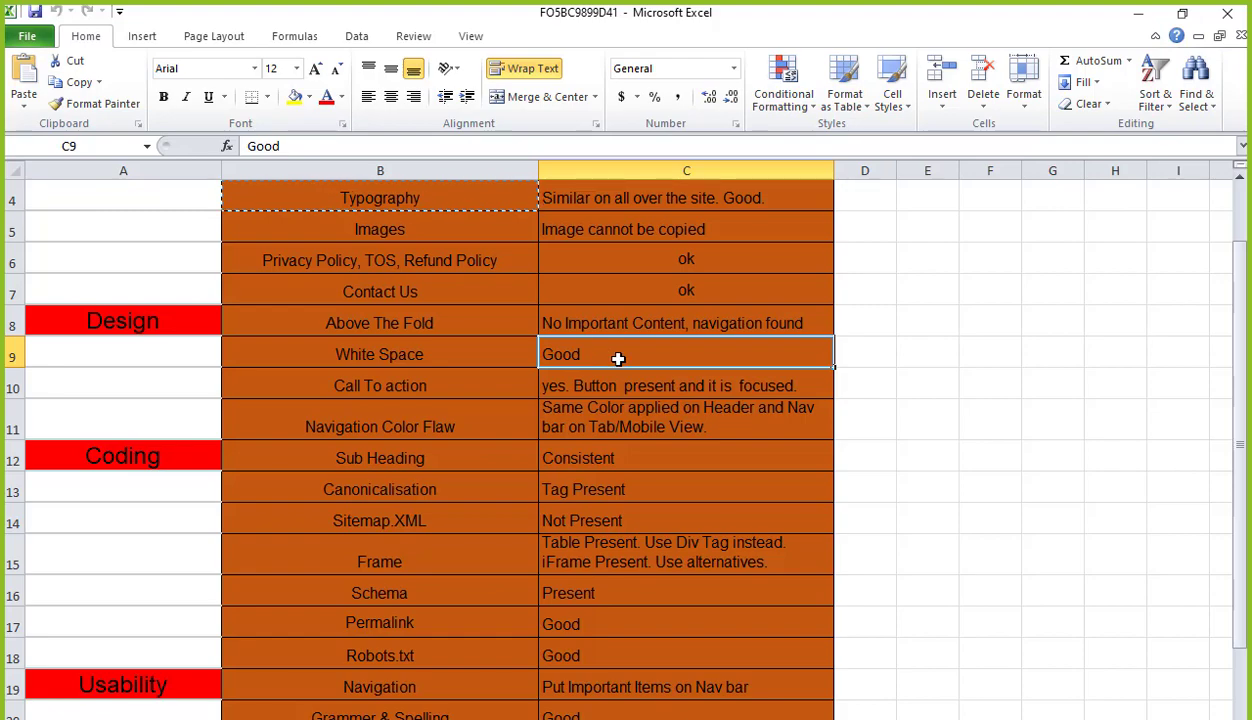
left_click(475, 355)
left_click(573, 355)
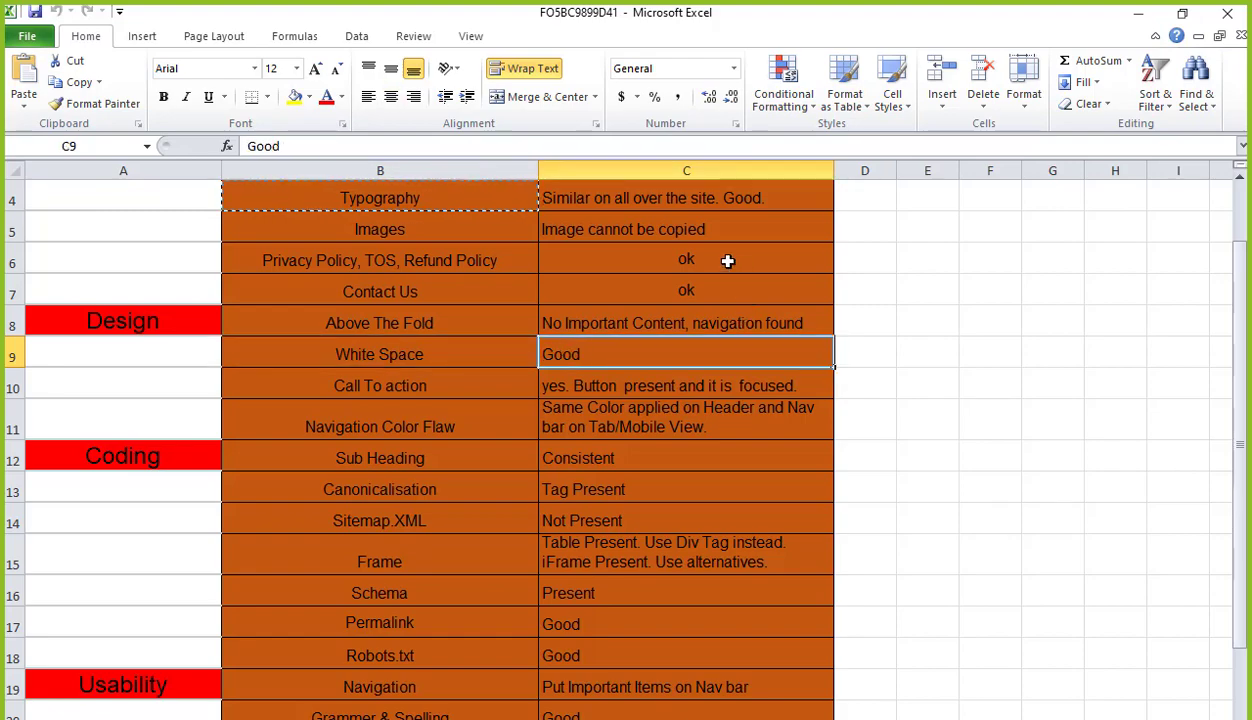
Switch to Chrome and check the wallpaper homepage's spacing from the hero banner down to the Create Your Own Wallpaper Design banner.
left_click(1138, 13)
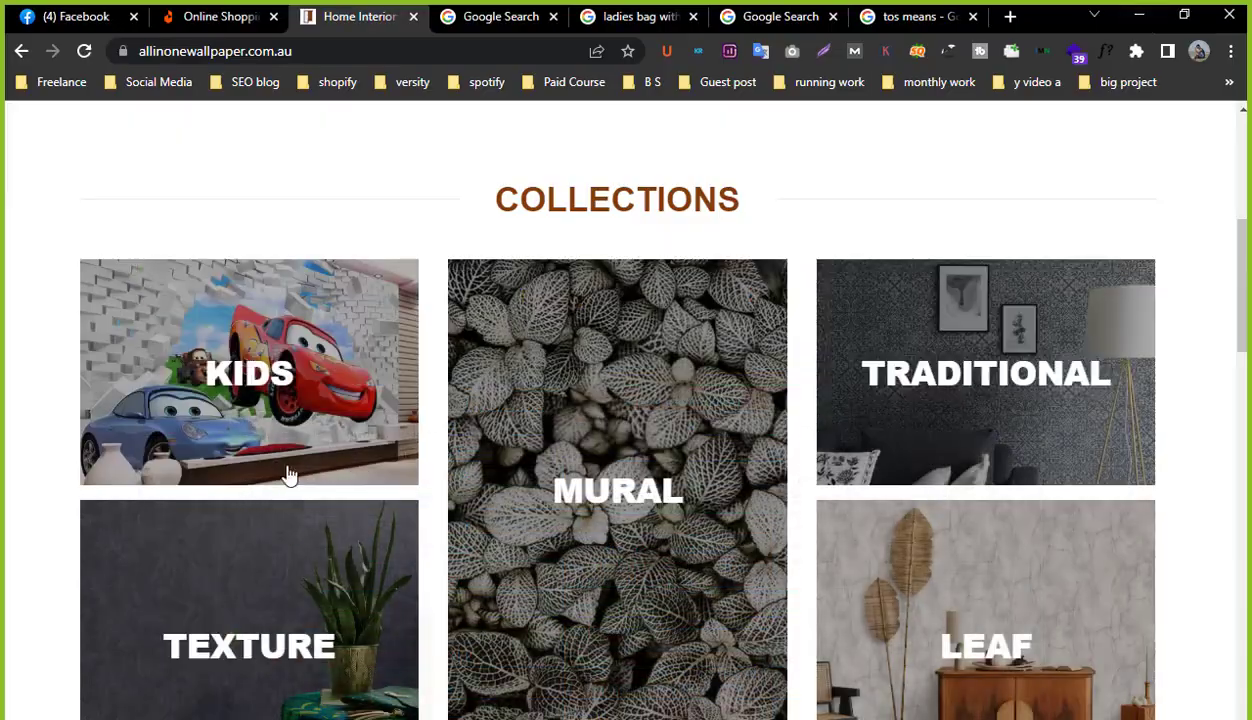
scroll(383, 467, "up", 6)
scroll(408, 486, "down", 10)
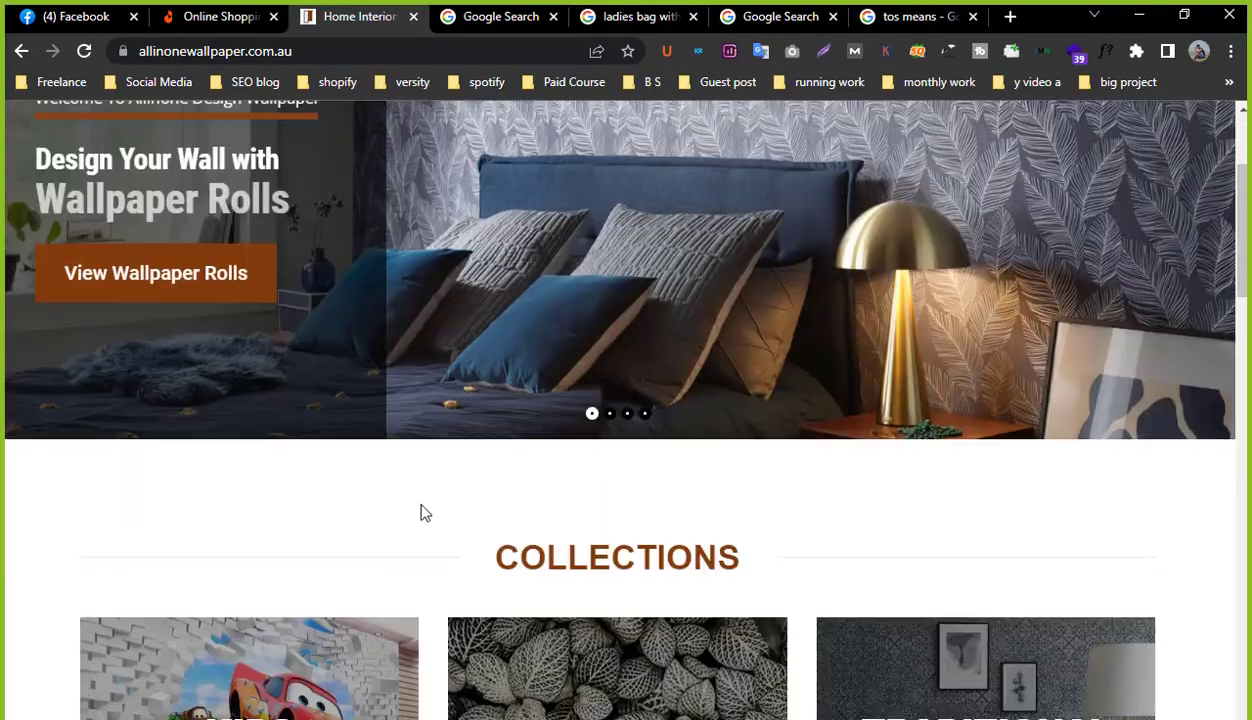
scroll(437, 546, "down", 3)
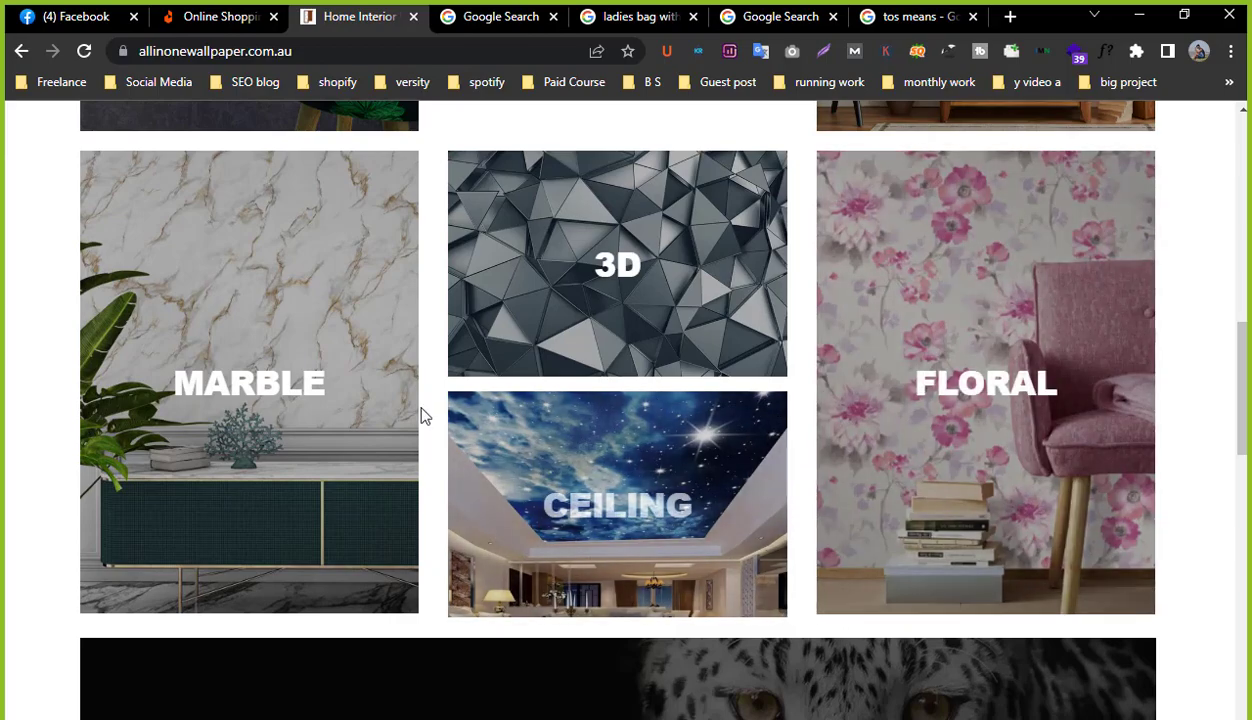
scroll(432, 620, "down", 3)
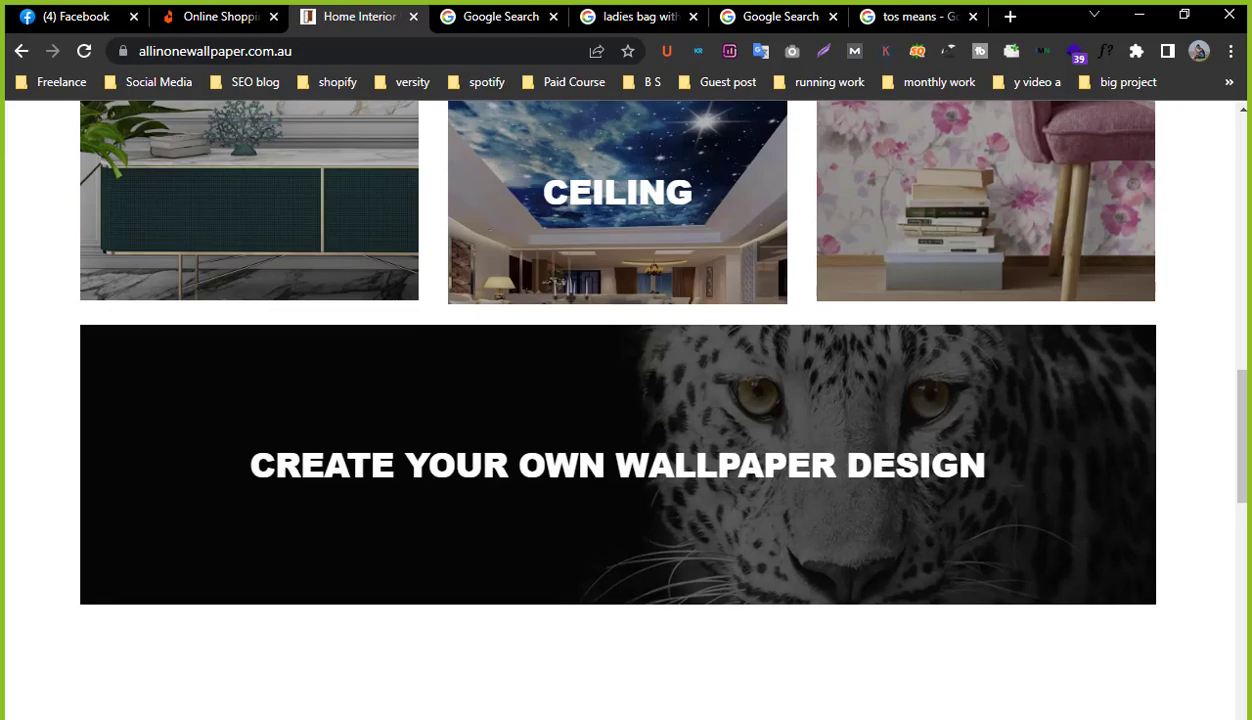
Review the Call To action finding in B10 and its comment in C10 in Excel, and bring up the wallpaper homepage in Chrome.
key("alt+Tab")
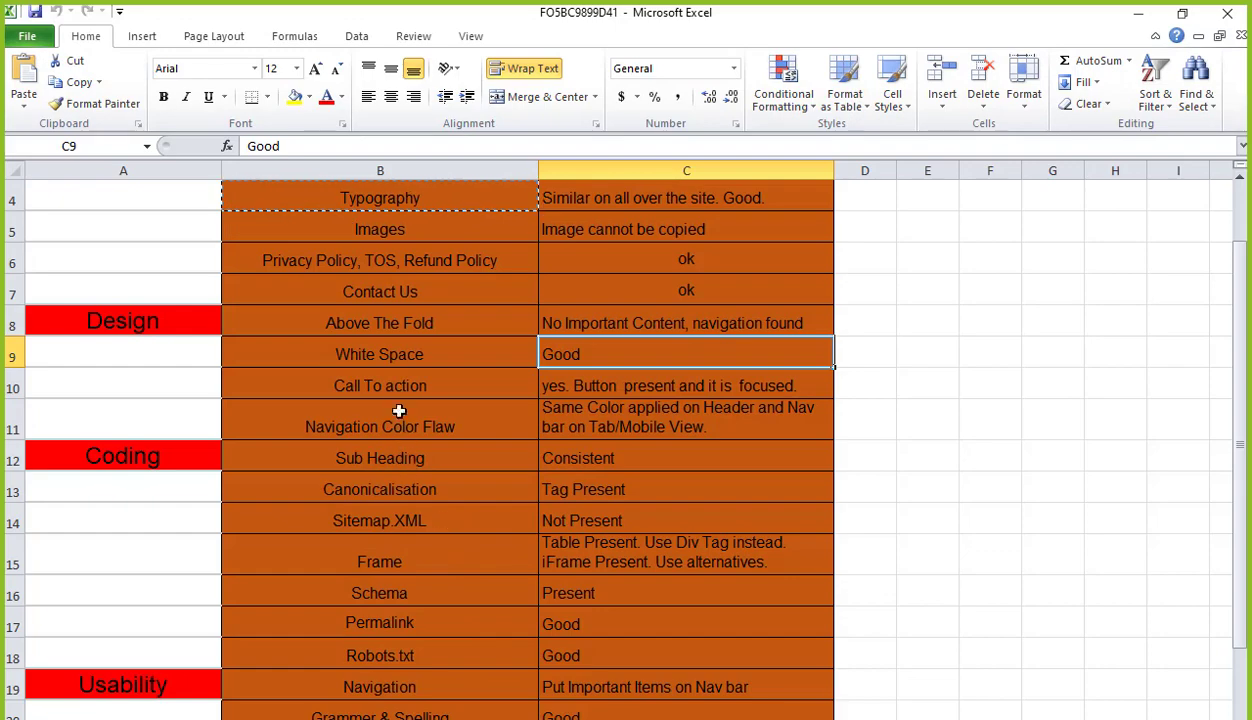
left_click(411, 382)
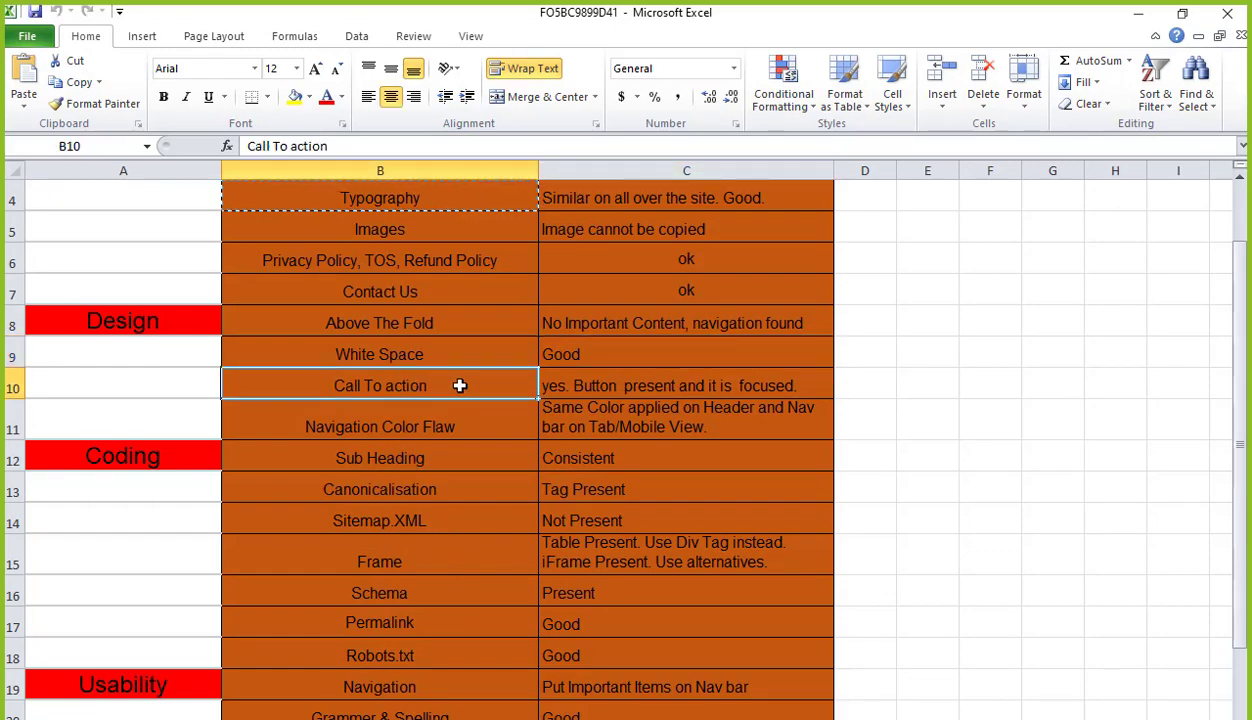
left_click(615, 385)
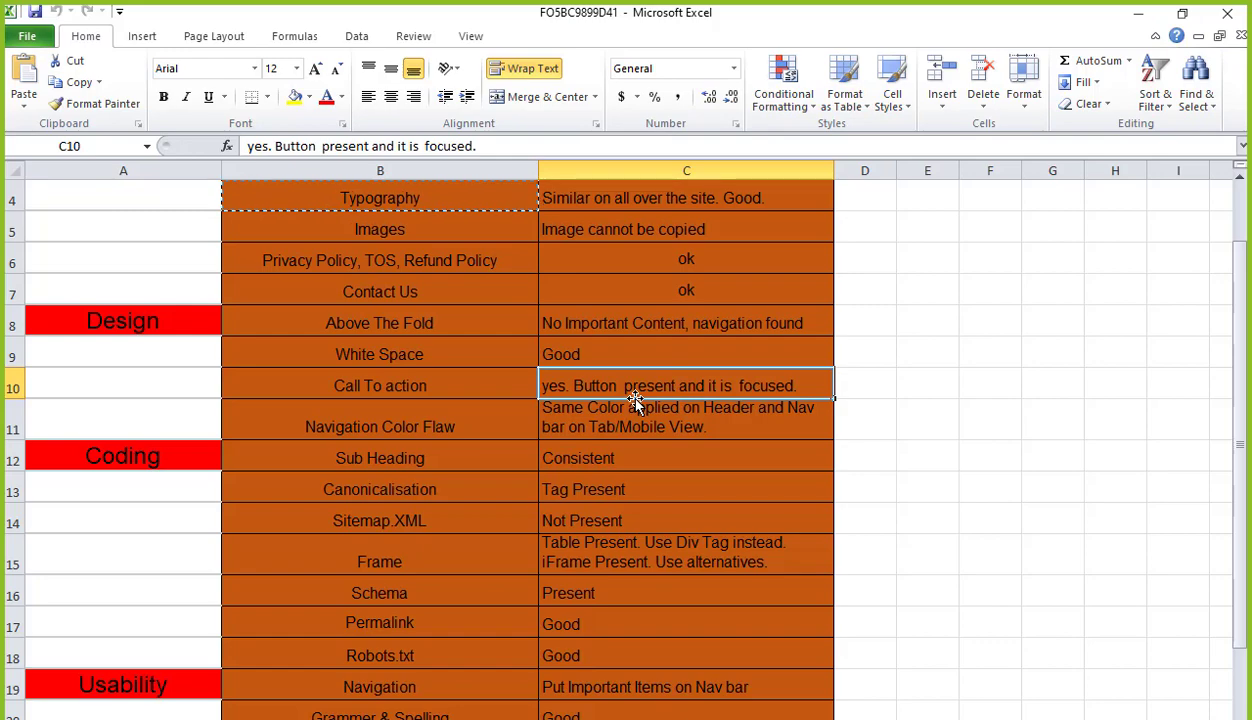
left_click(409, 385)
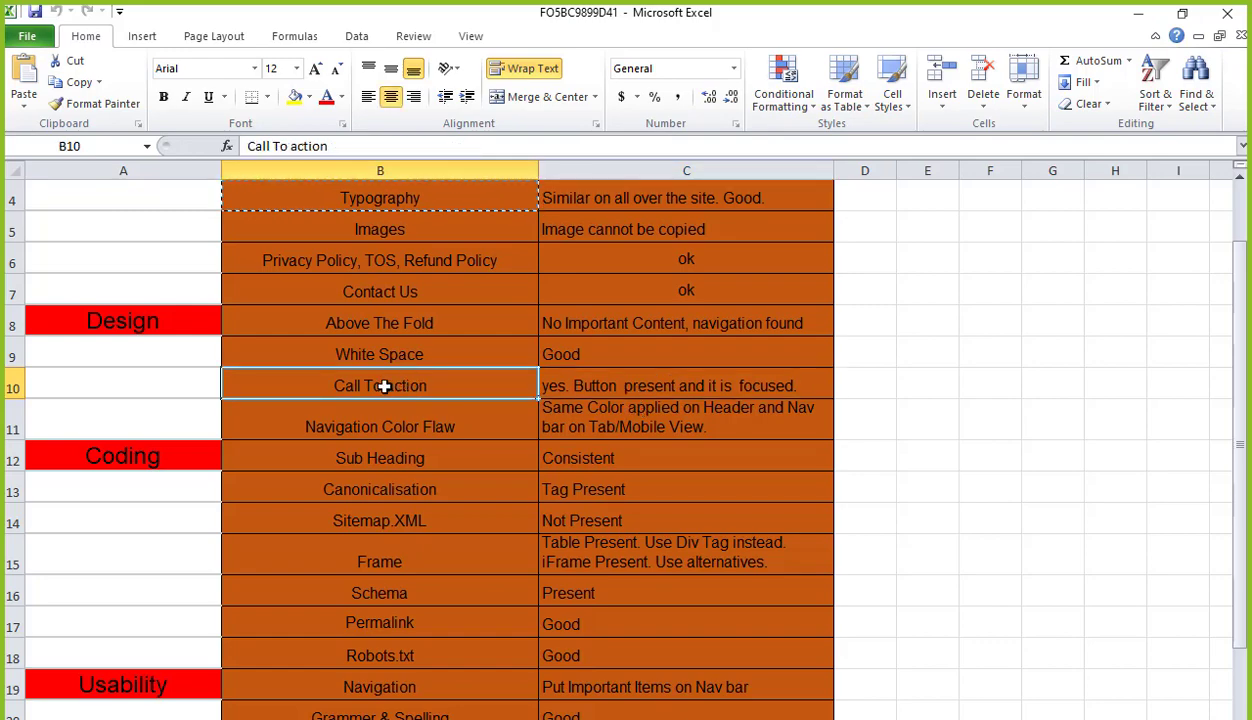
left_click(1138, 13)
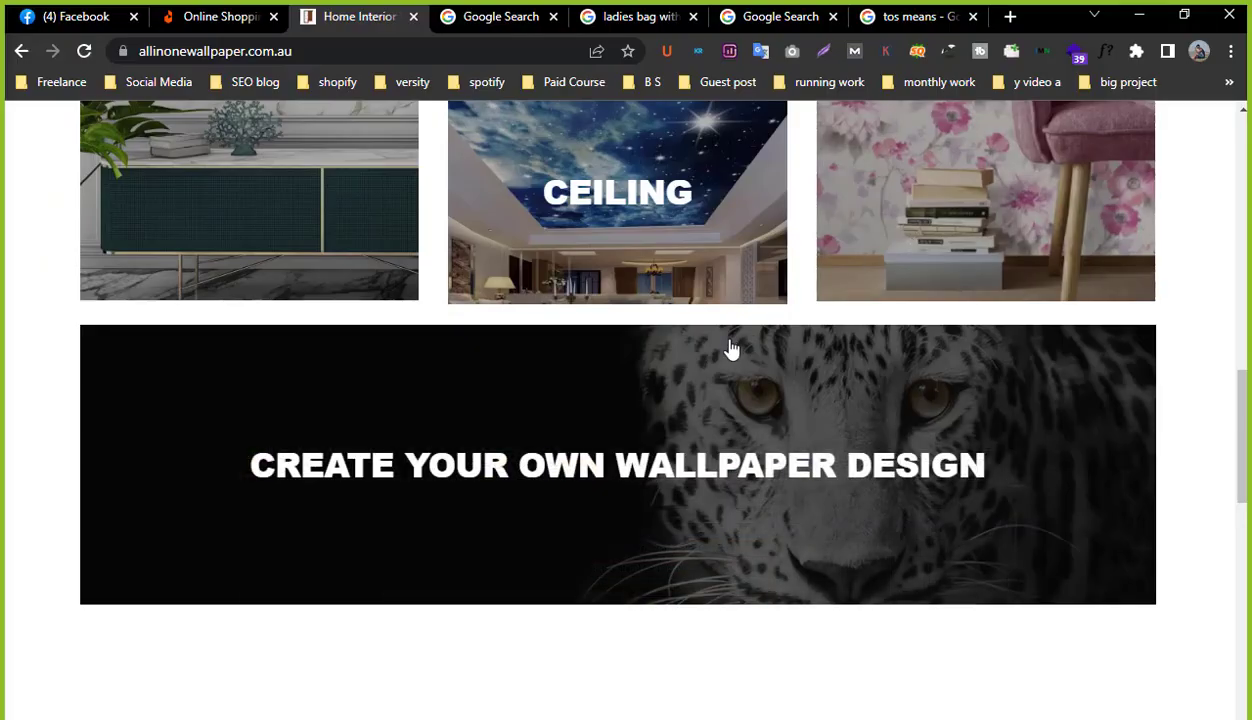
Examine the call-to-action elements on the wallpaper homepage, from the header contact details down to the product buttons under Popular Wallpapers.
scroll(735, 347, "up", 5)
scroll(735, 347, "up", 5)
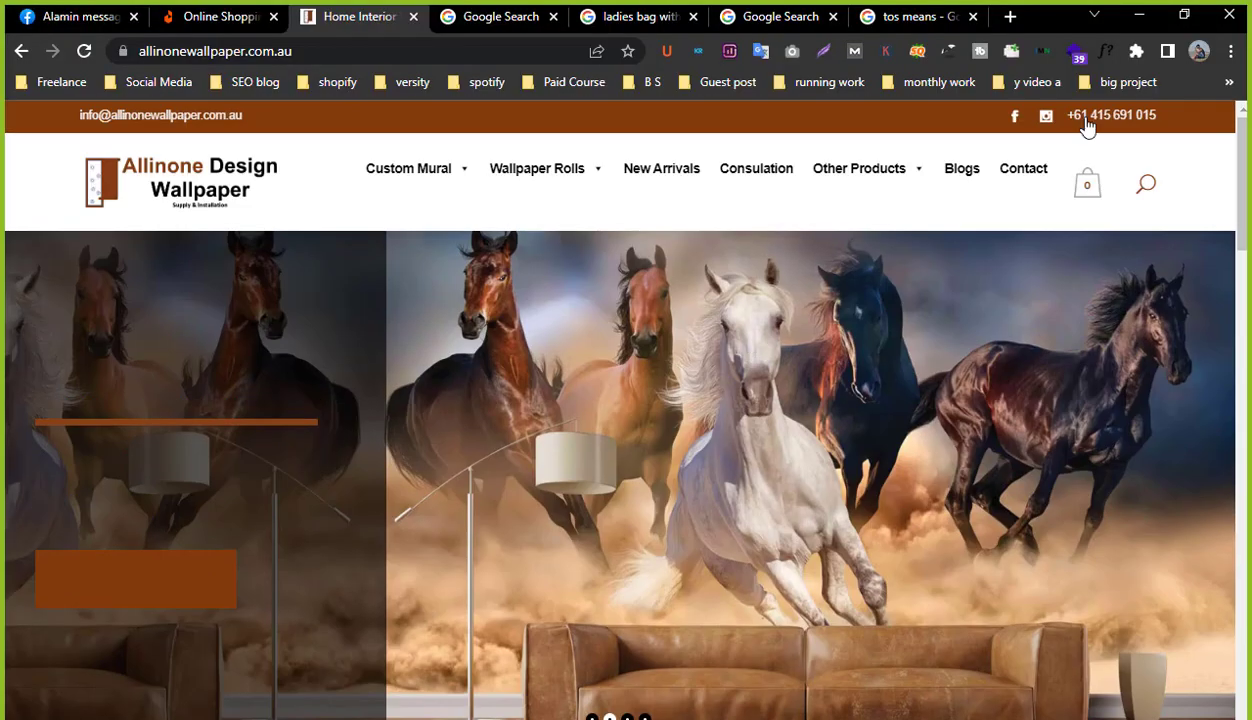
scroll(710, 535, "down", 15)
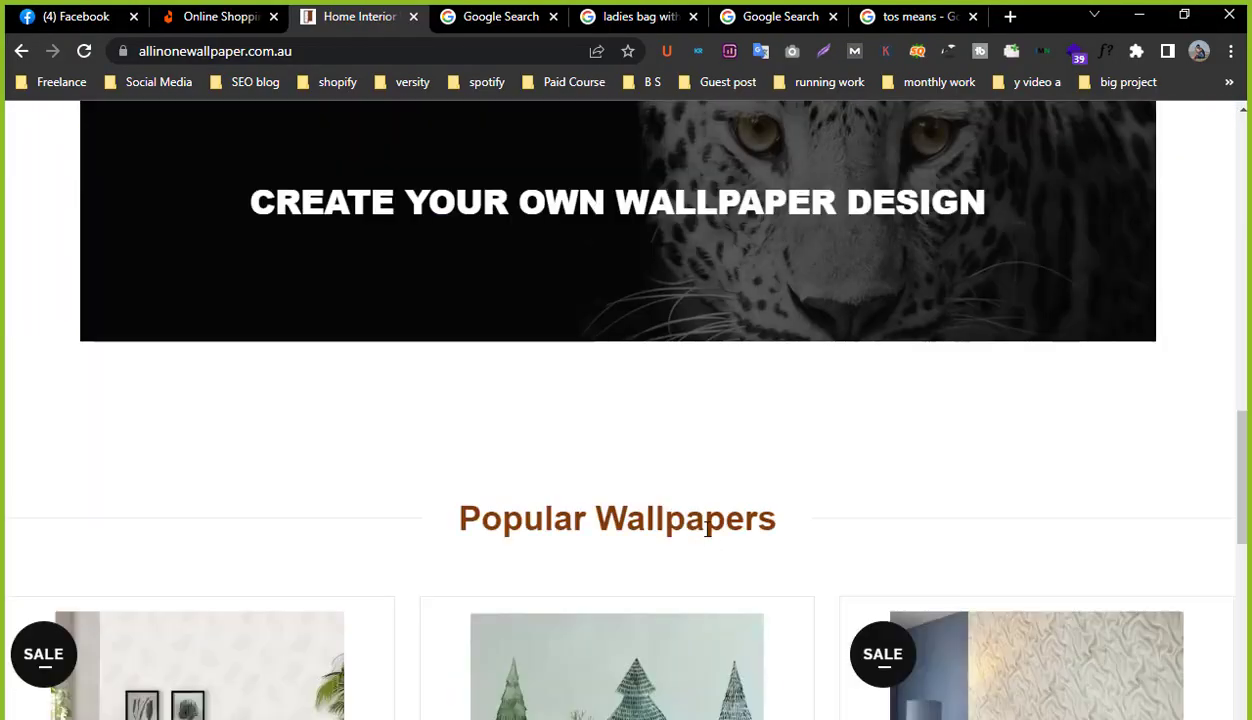
scroll(445, 363, "down", 5)
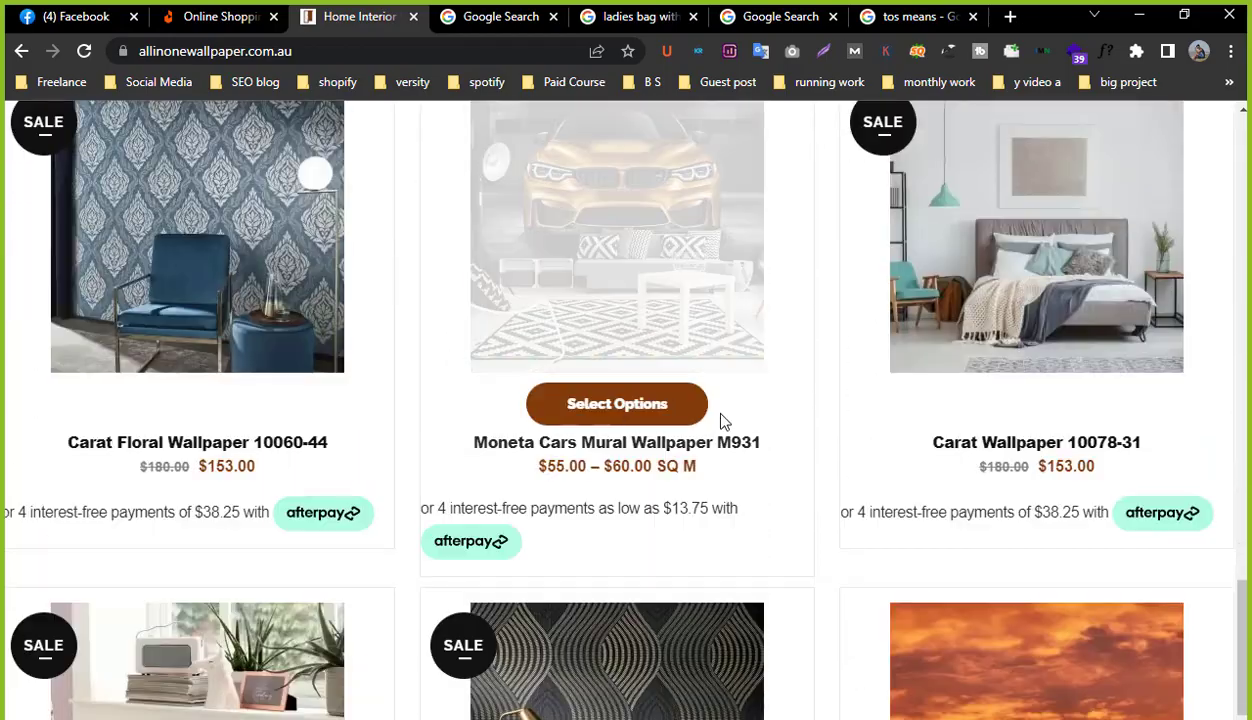
scroll(800, 425, "up", 1)
scroll(871, 428, "up", 15)
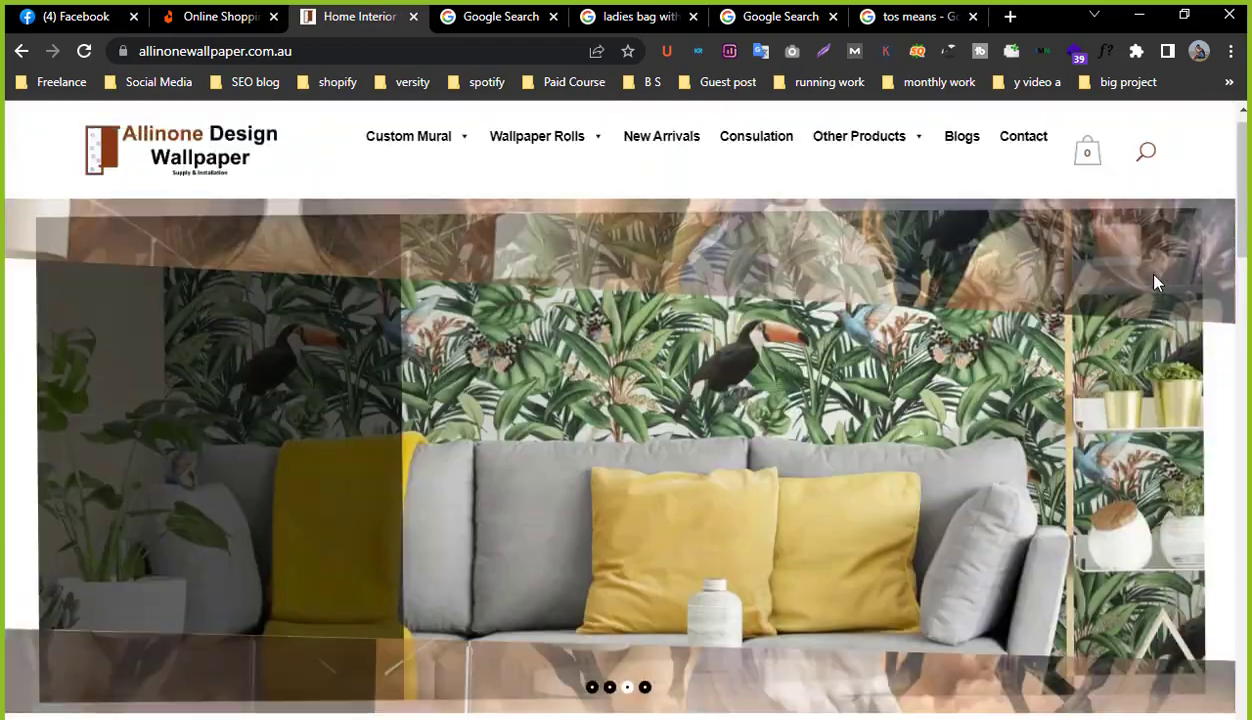
scroll(847, 355, "down", 10)
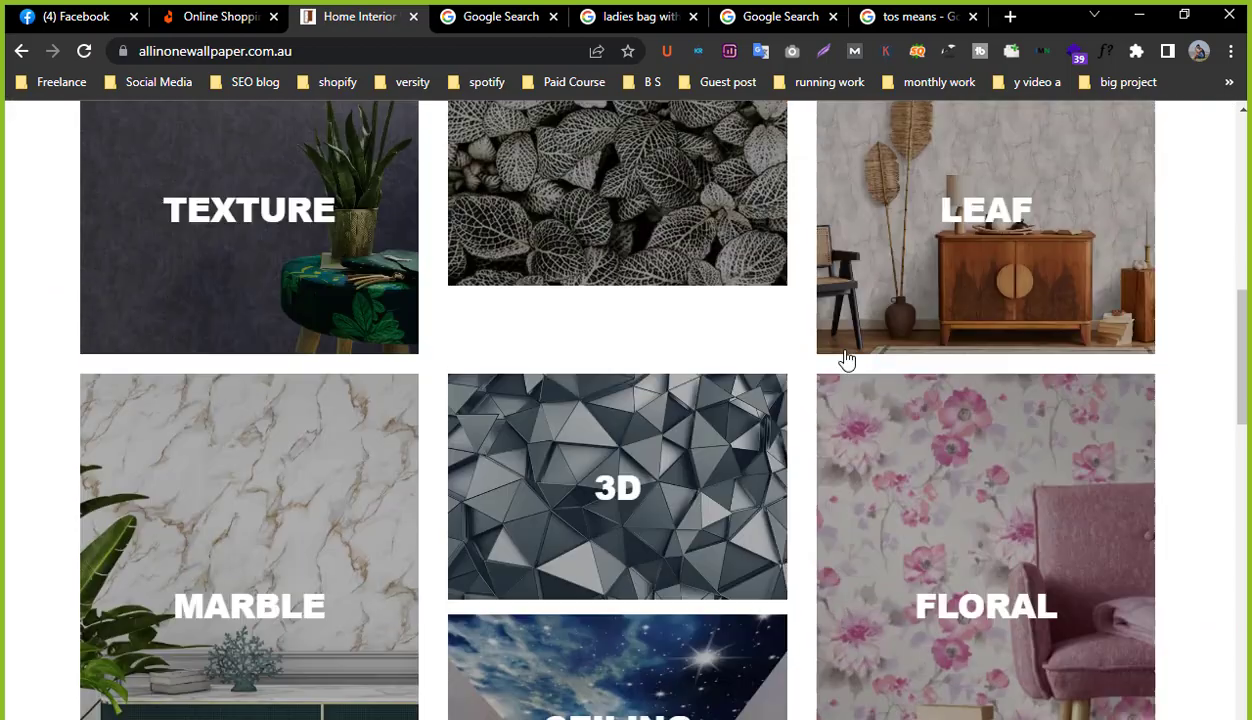
scroll(617, 400, "down", 3)
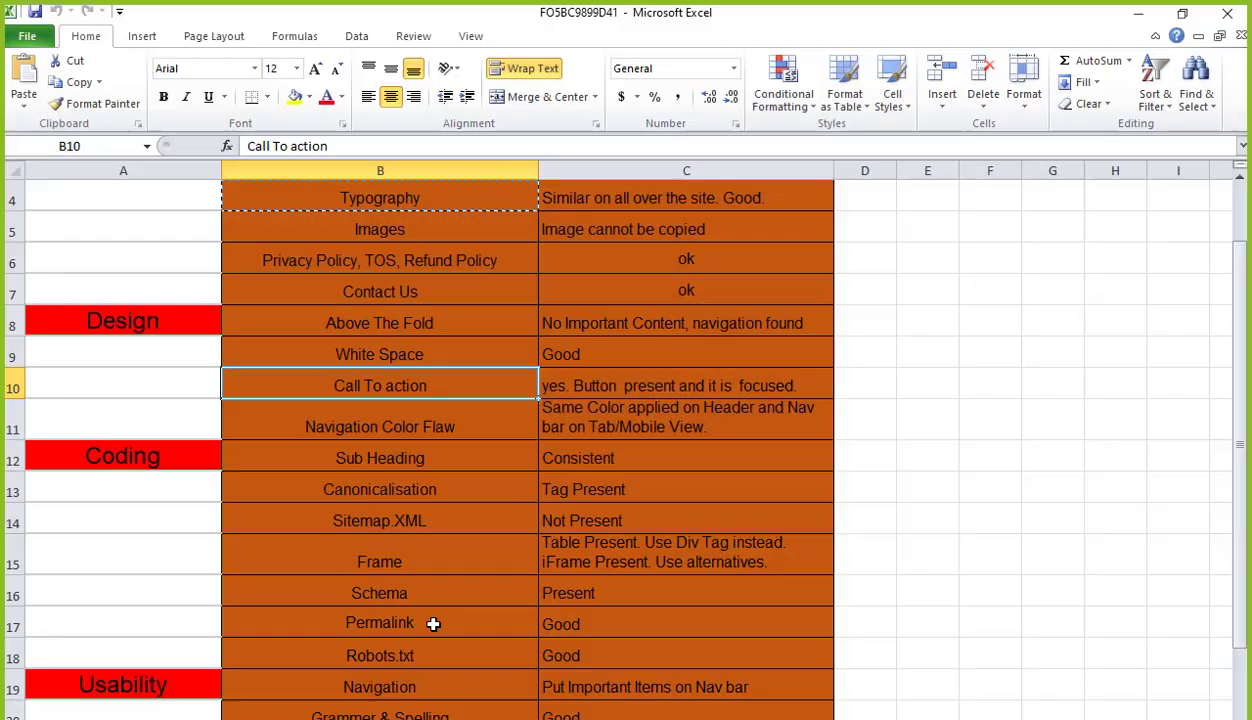
Switch to Excel and compare the Call To action item in B10 with its comment in C10.
left_click(563, 382)
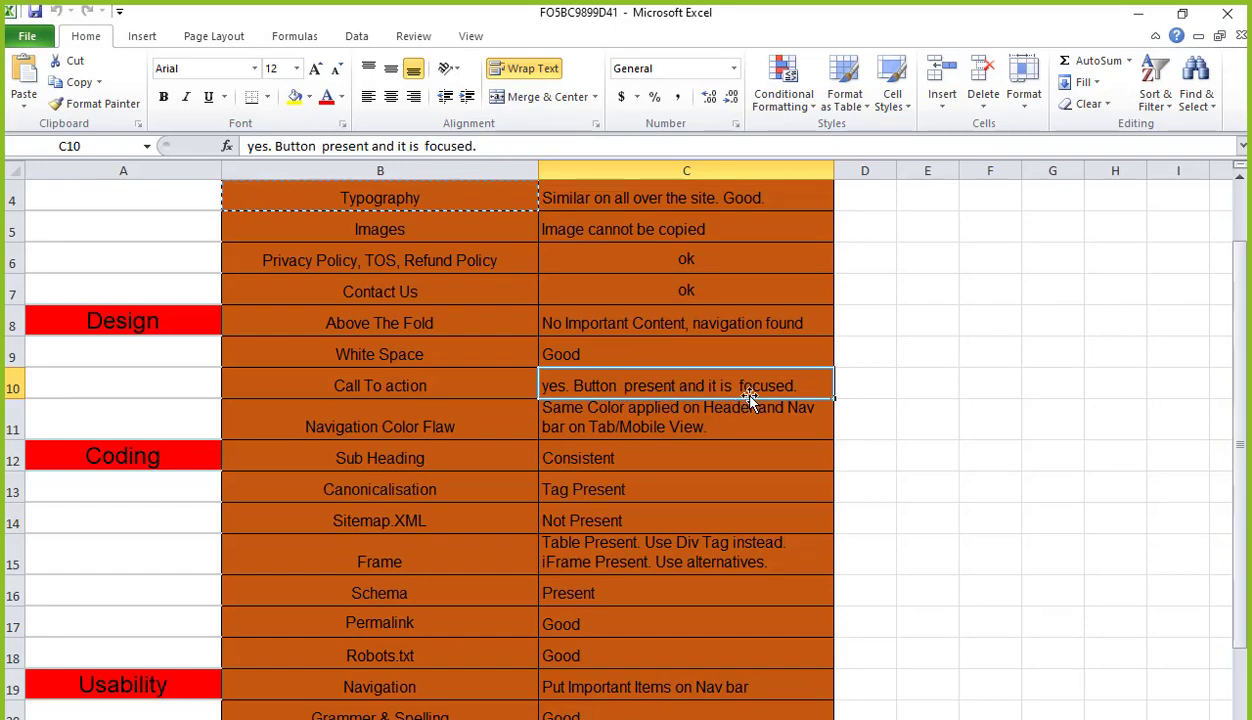
left_click(468, 385)
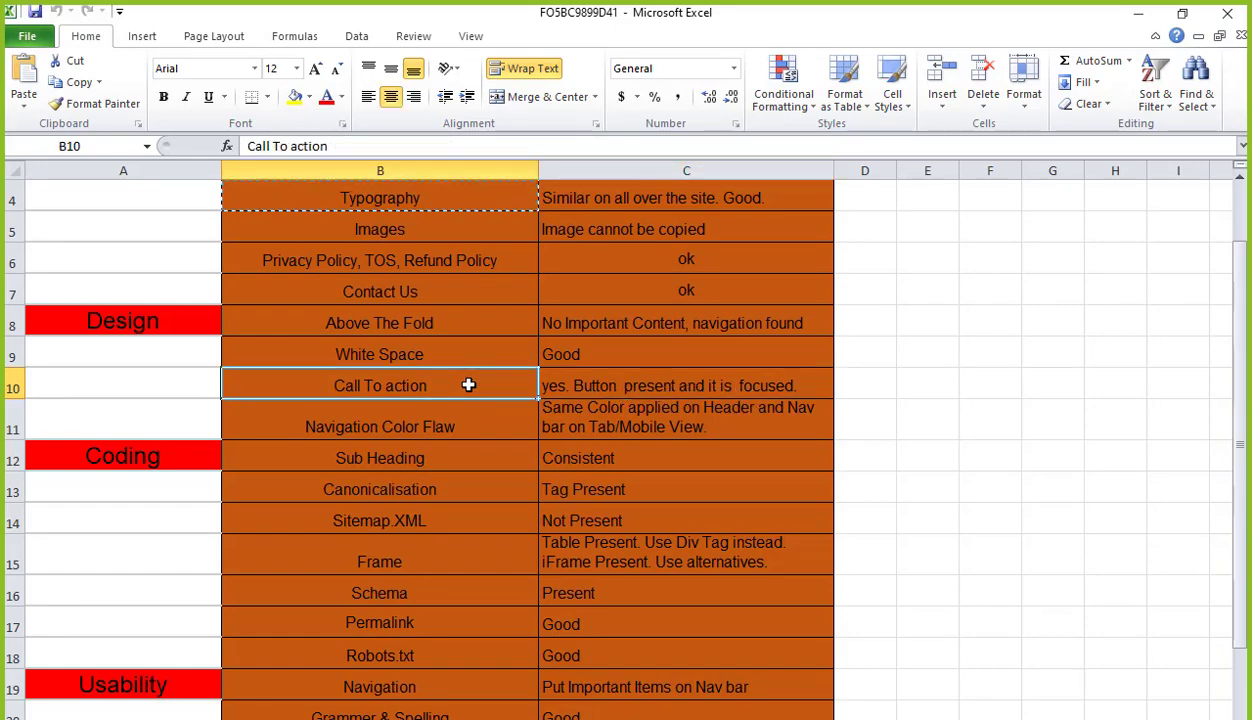
left_click(648, 386)
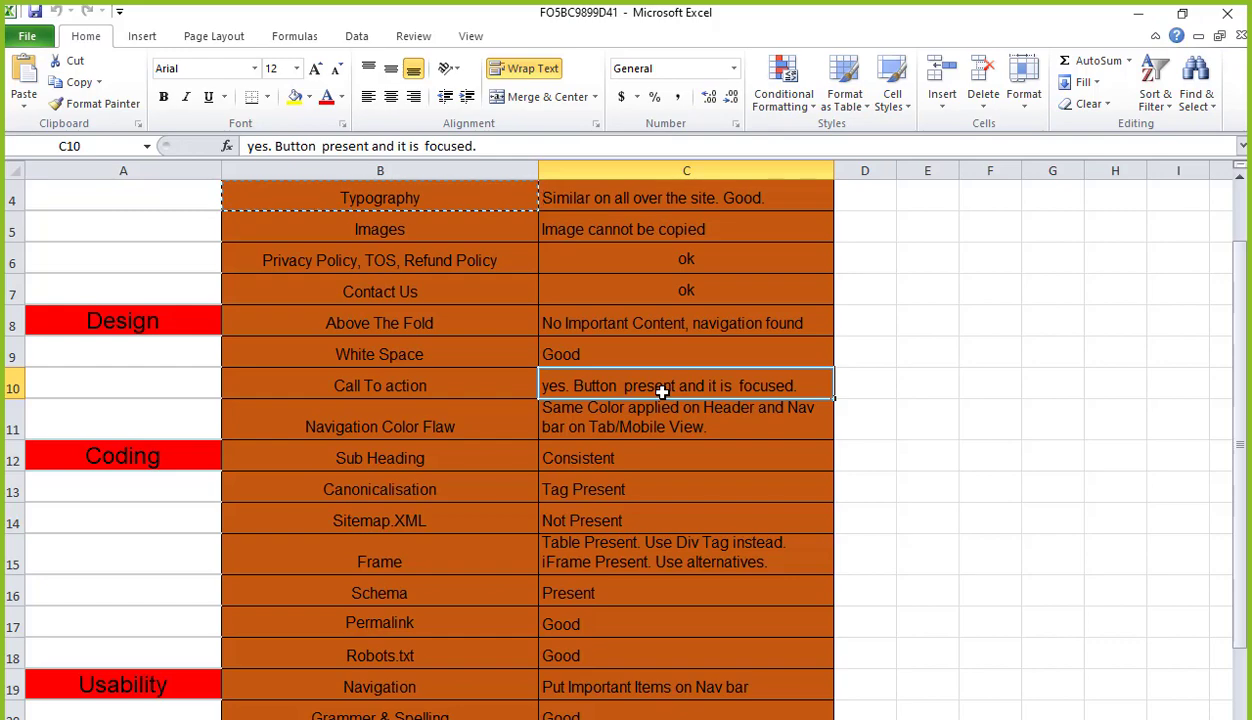
left_click(512, 380)
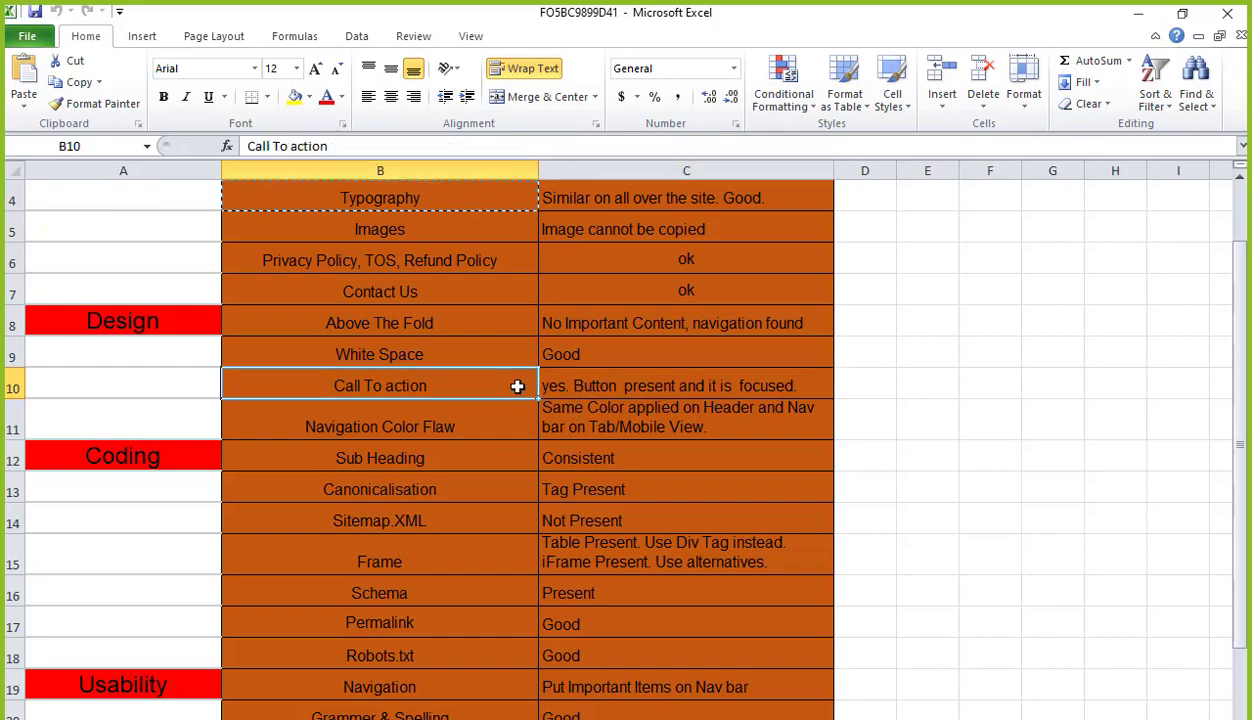
left_click(605, 386)
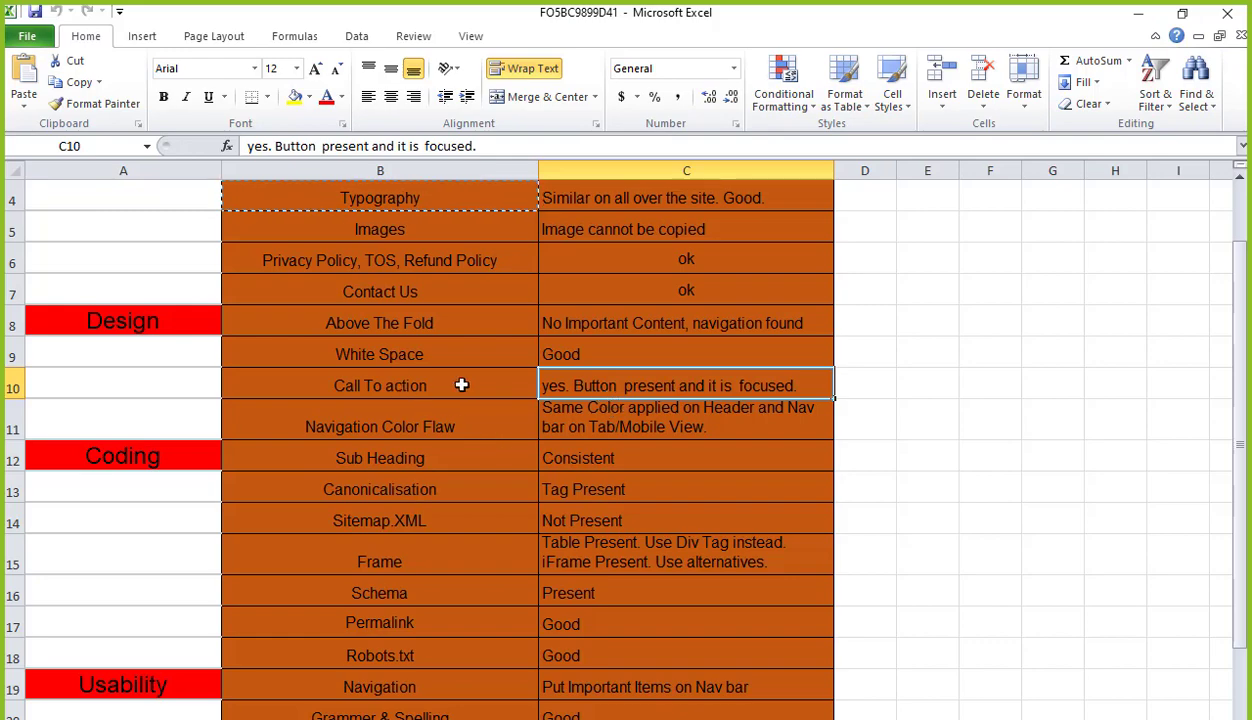
Go to the Navigation Color Flaw item in B11, and inspect the Custom Mural and Wallpaper Rolls menus on the wallpaper homepage in Chrome.
left_click(428, 432)
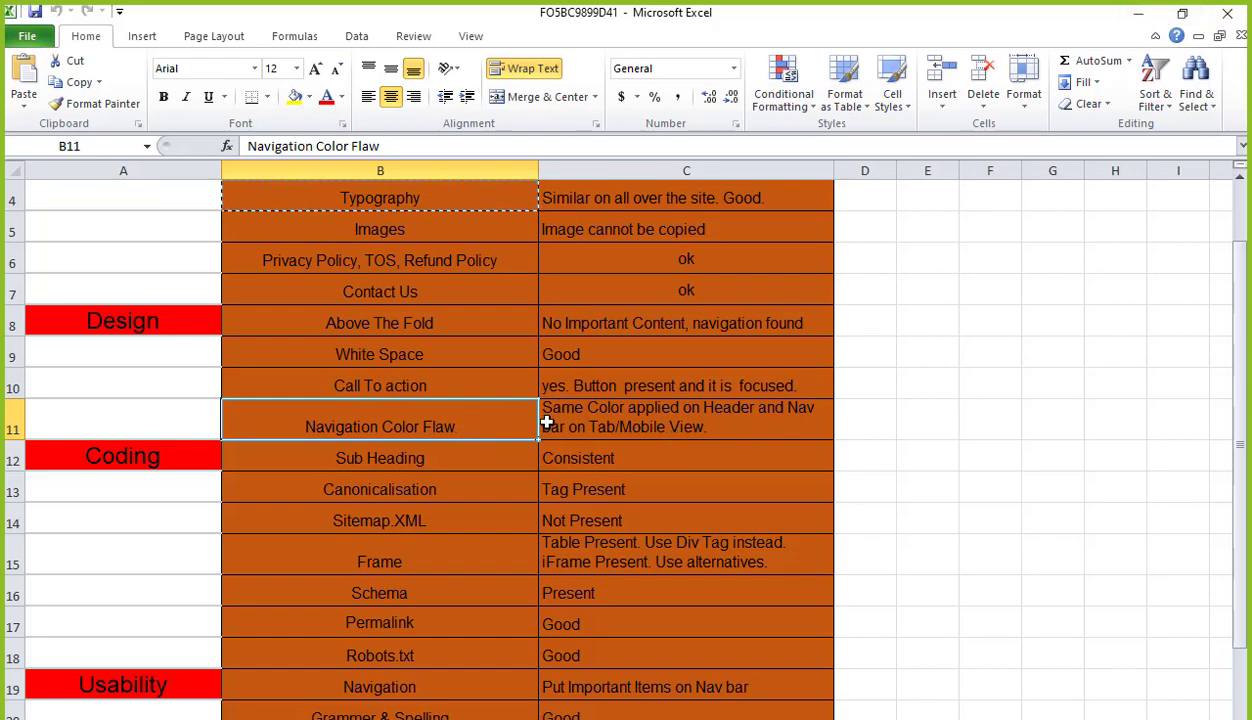
left_click(1138, 13)
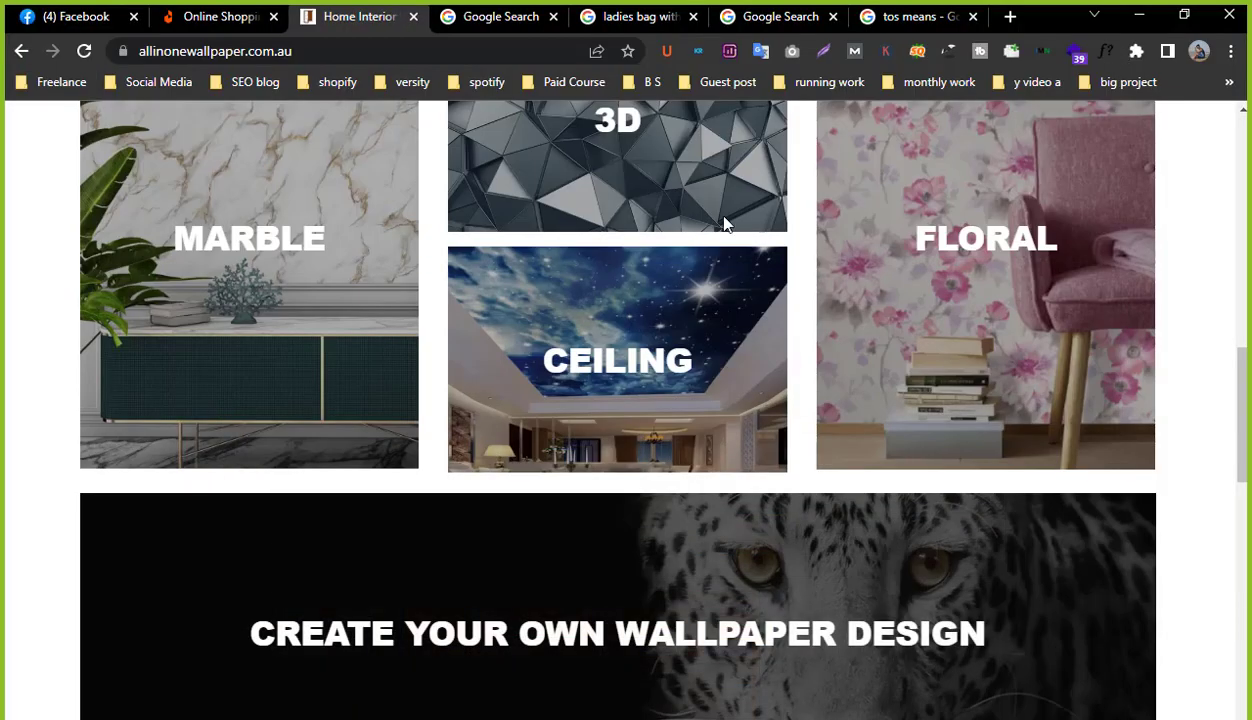
scroll(657, 271, "up", 10)
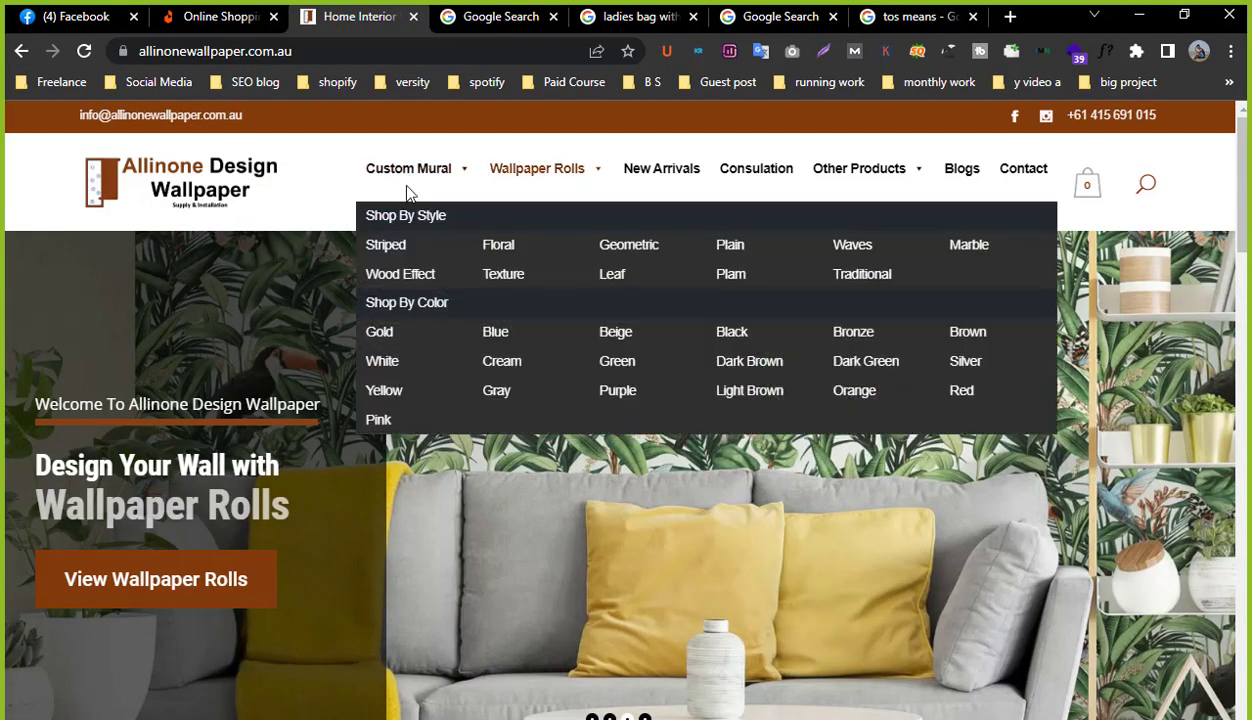
mouse_move(399, 178)
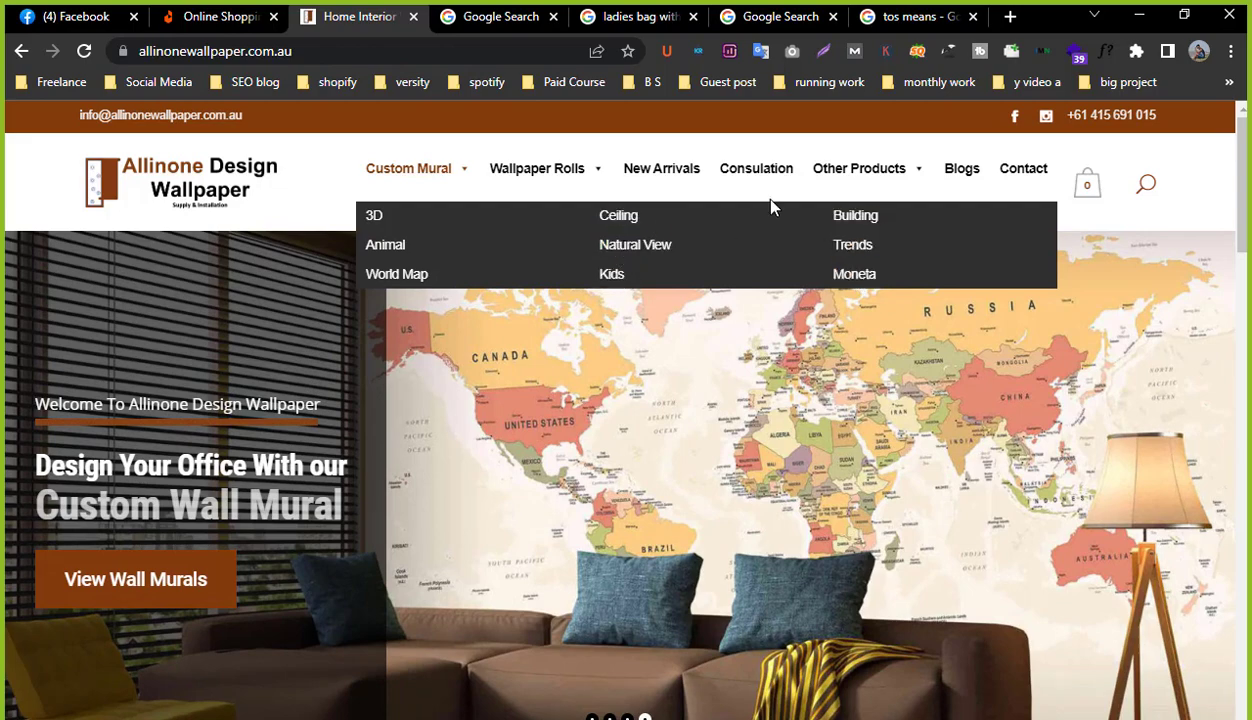
mouse_move(531, 172)
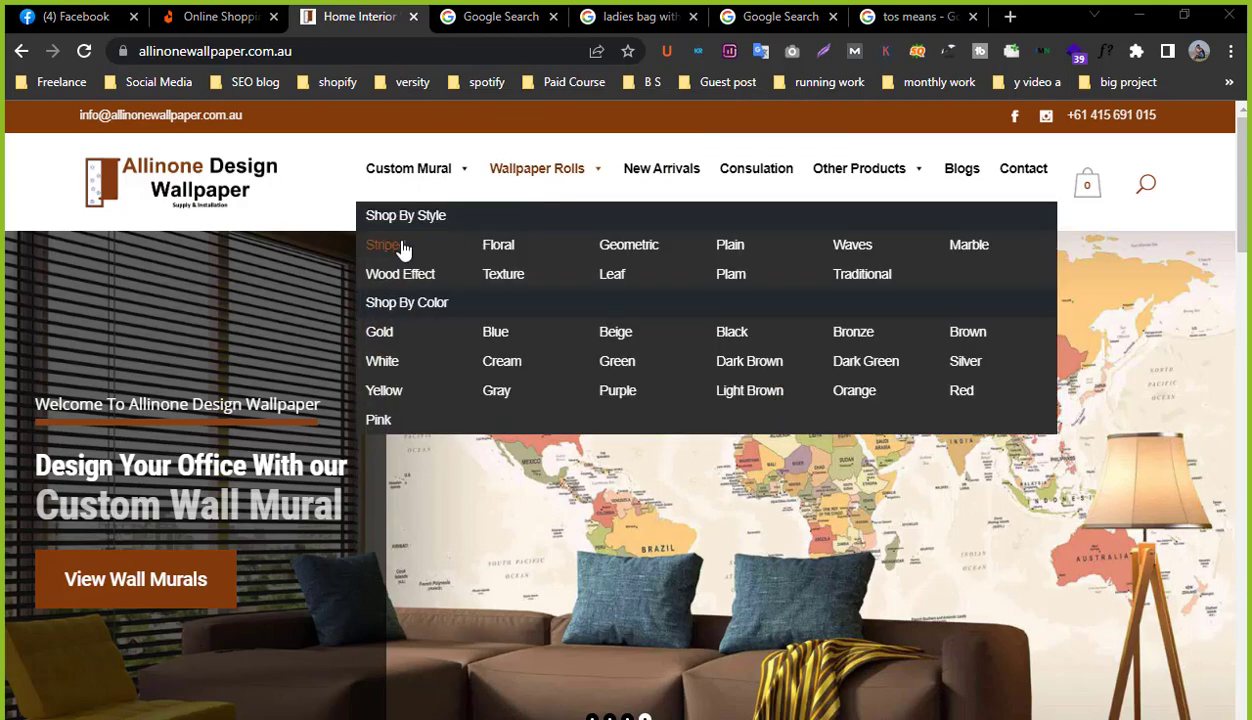
mouse_move(462, 176)
Compare the homepage's header with its footer, including the contact banner, Useful Links and payment bar, in a non-maximized browser window.
scroll(883, 455, "down", 15)
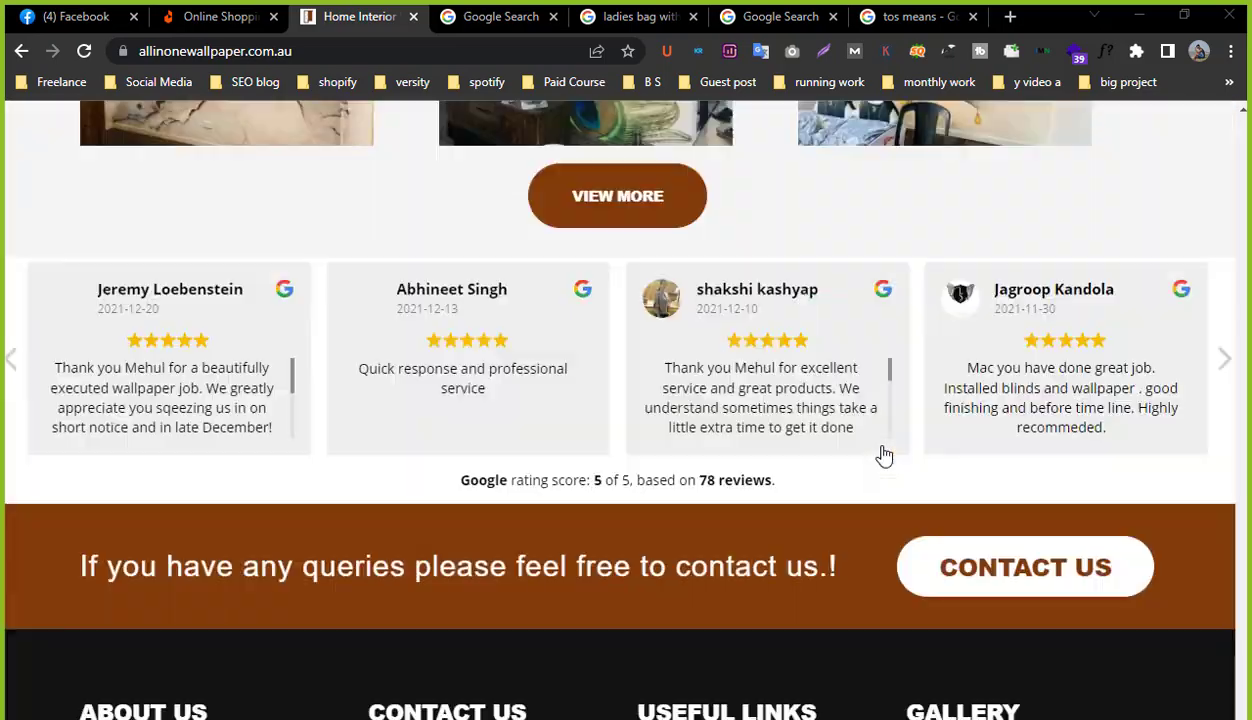
scroll(883, 455, "down", 2)
double_click(1040, 15)
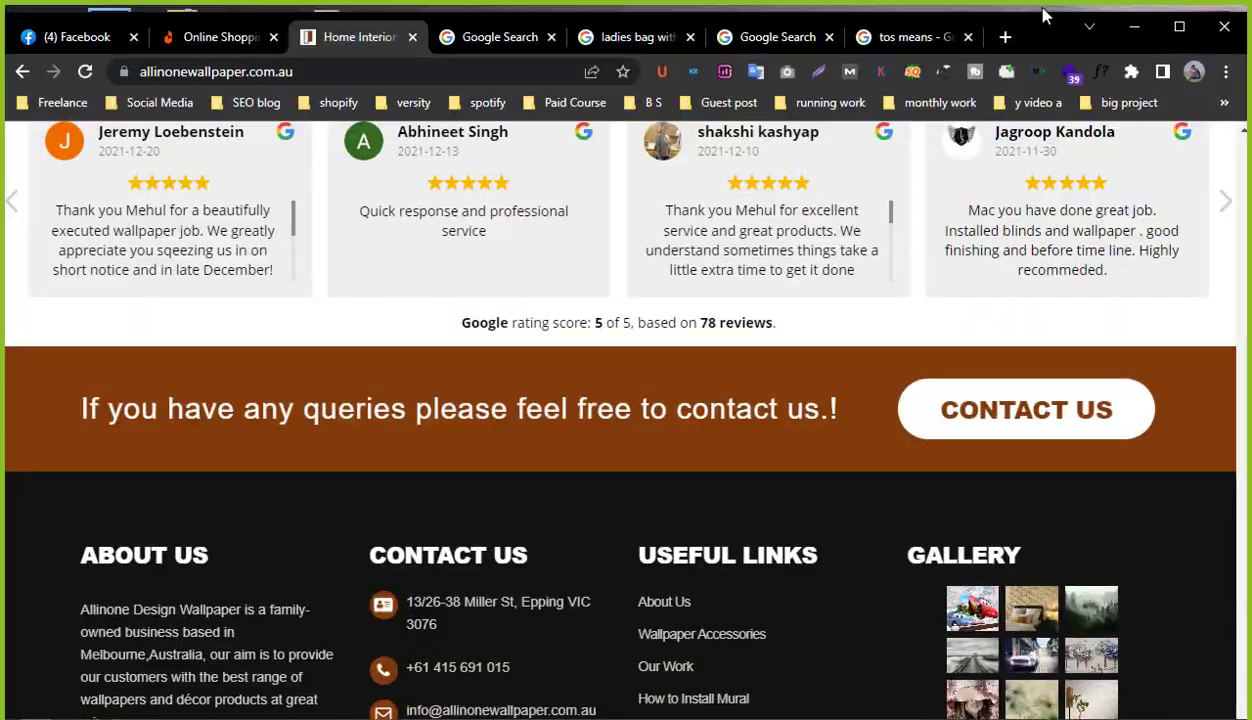
scroll(735, 494, "down", 3)
scroll(590, 505, "up", 8)
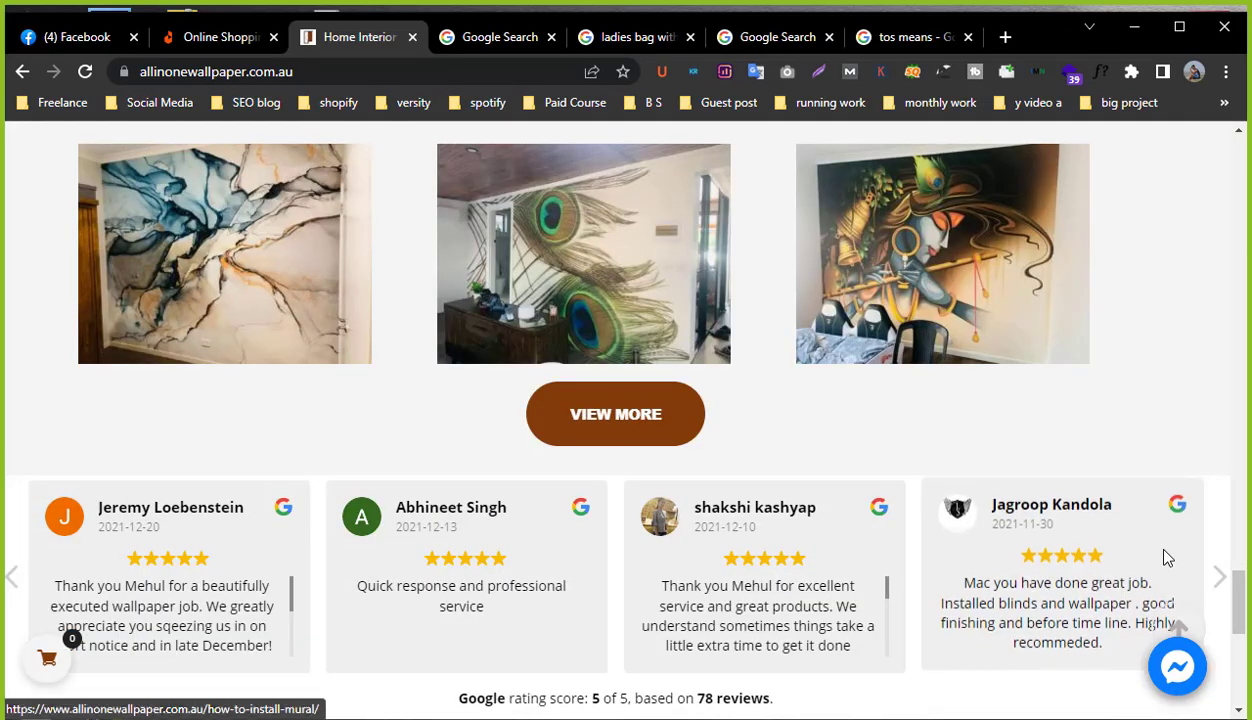
scroll(1165, 557, "up", 15)
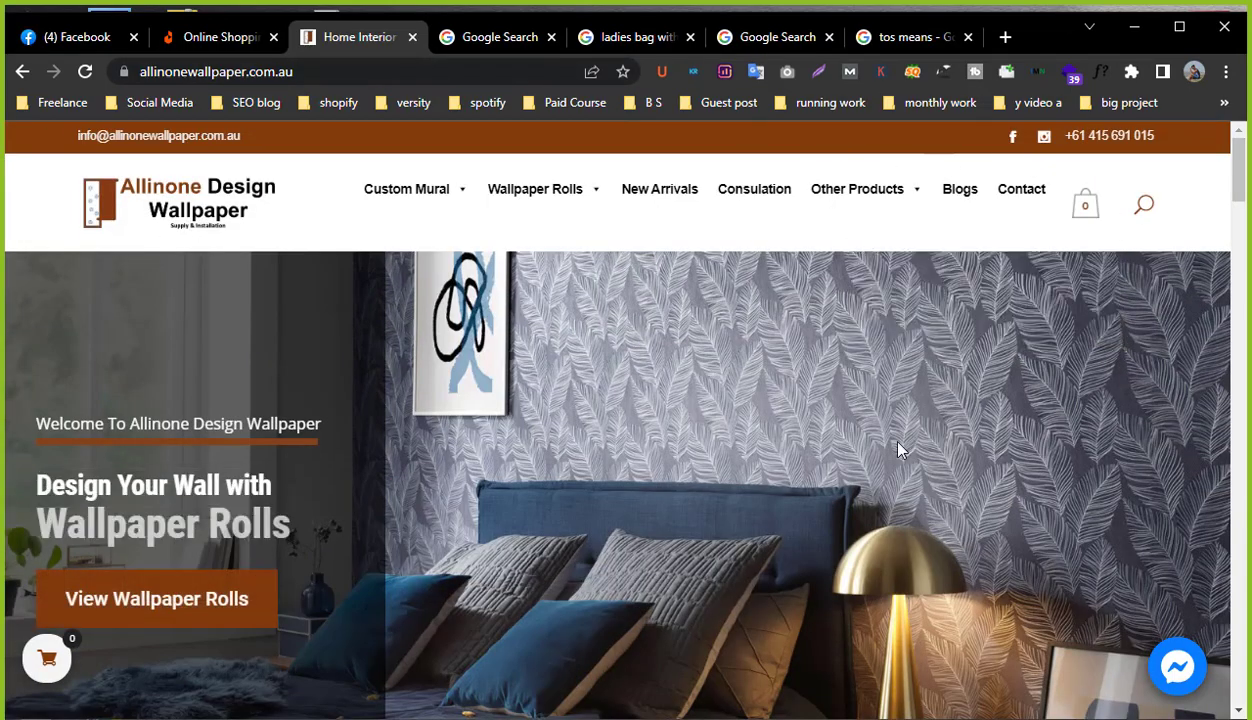
left_click_drag(1236, 163, 1214, 668)
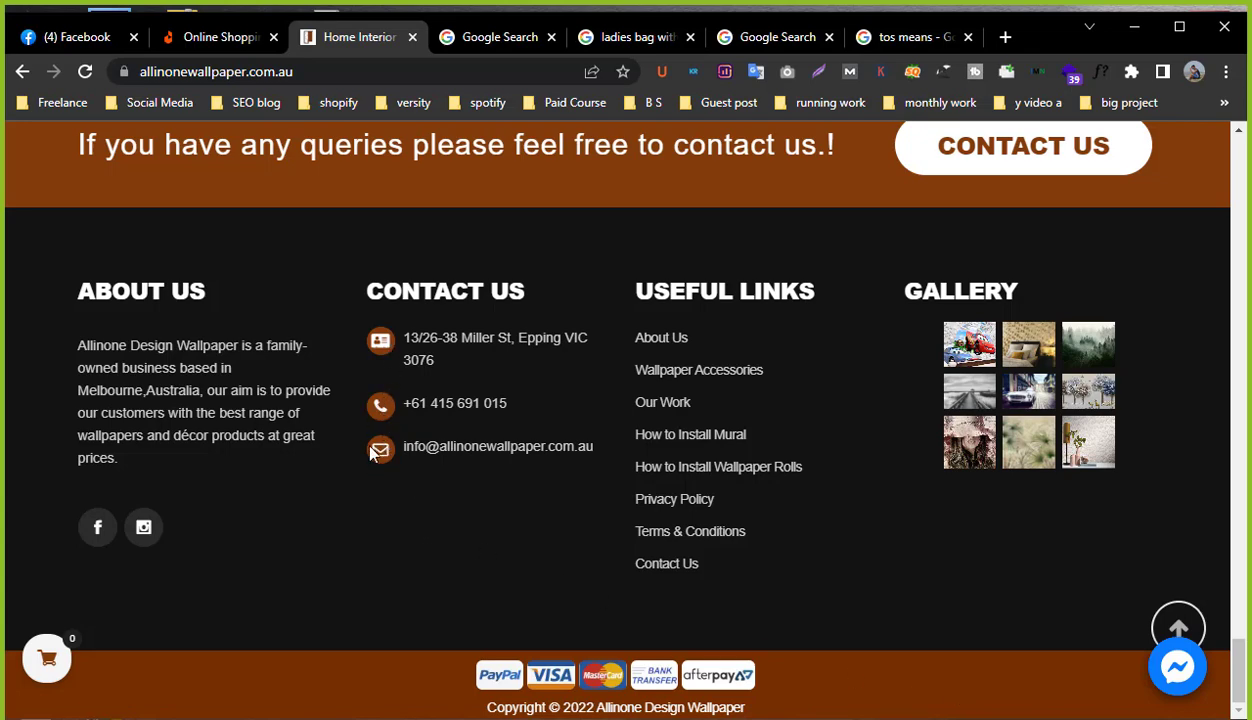
scroll(395, 347, "up", 3)
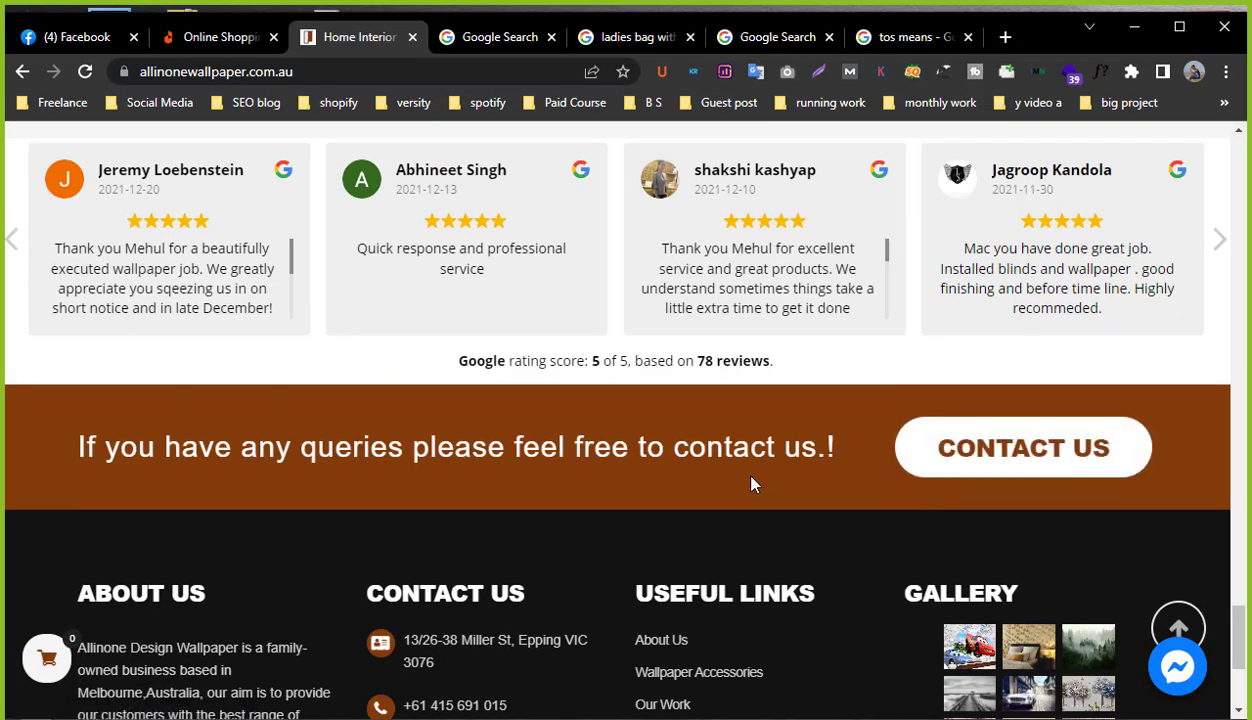
scroll(753, 484, "down", 3)
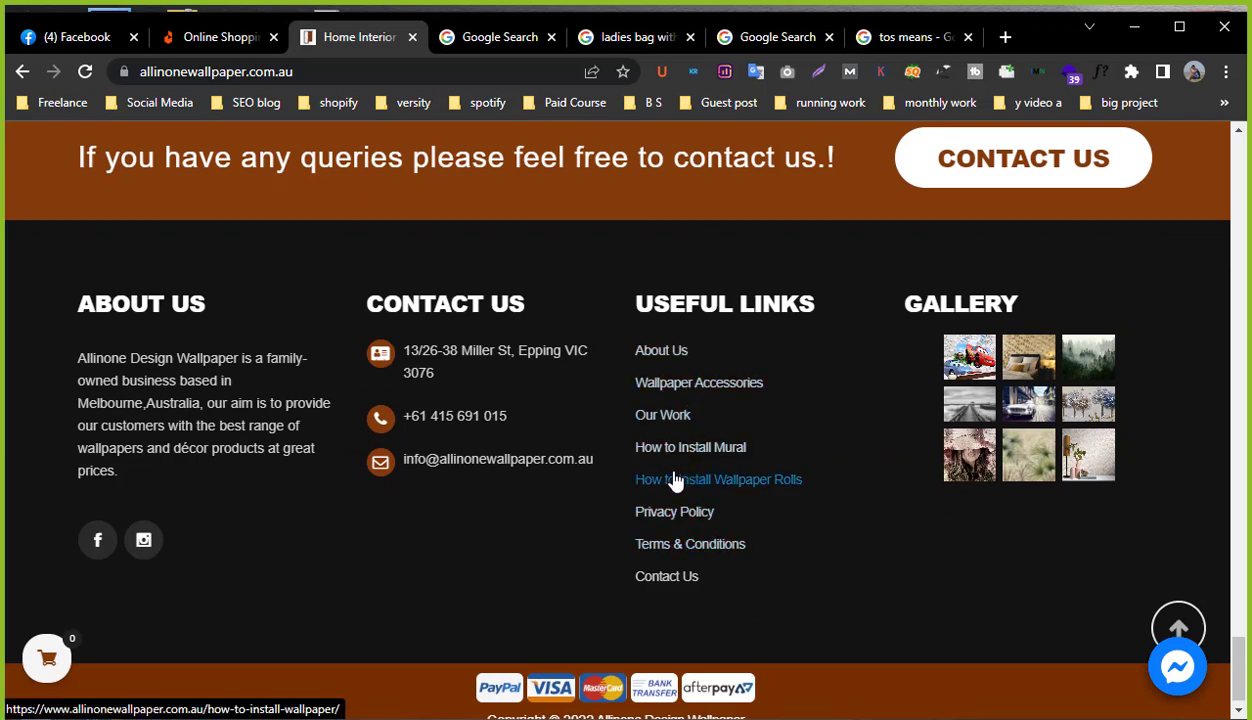
scroll(409, 628, "down", 1)
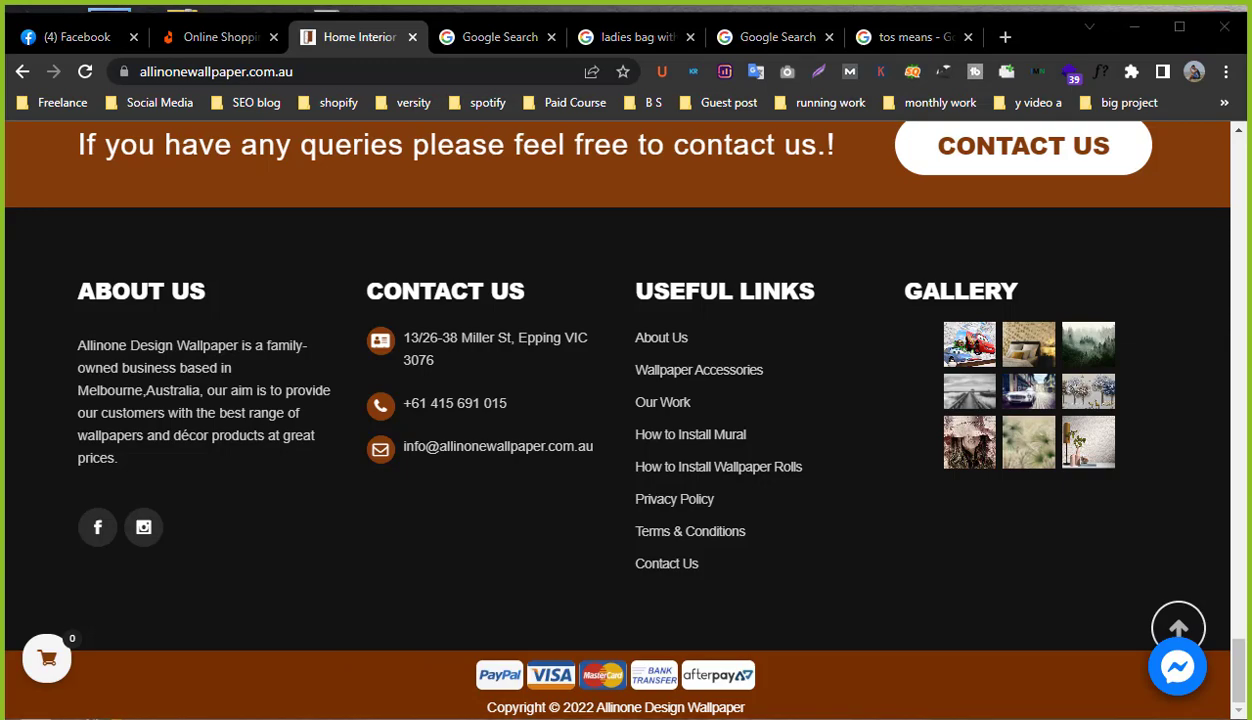
Switch to Excel and review the Navigation Color Flaw item in B11 and its comment in C11.
key("alt+Tab")
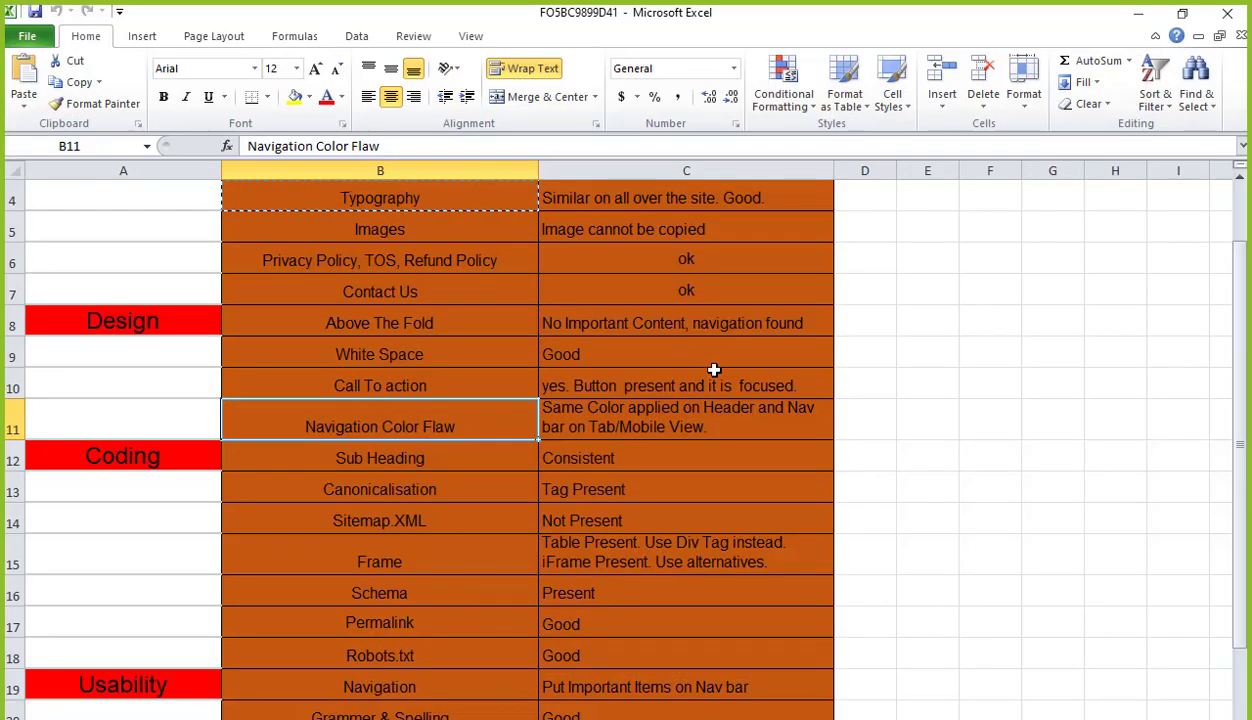
left_click(648, 406)
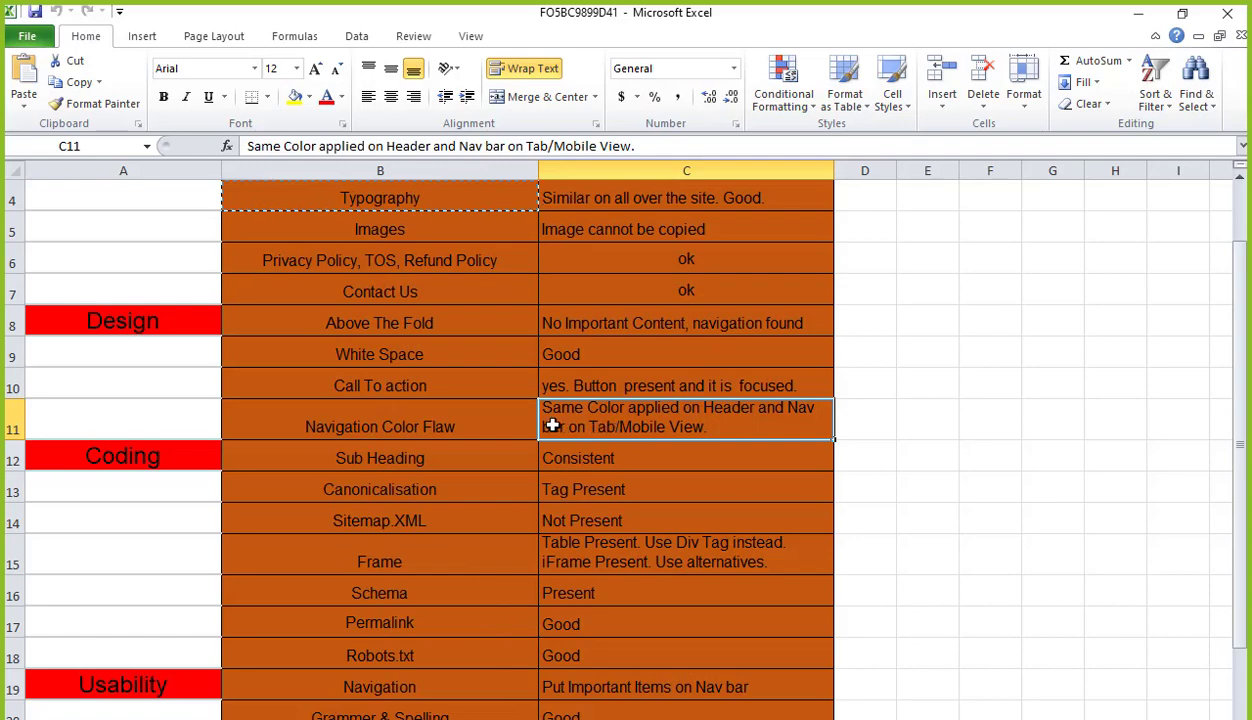
left_click(464, 425)
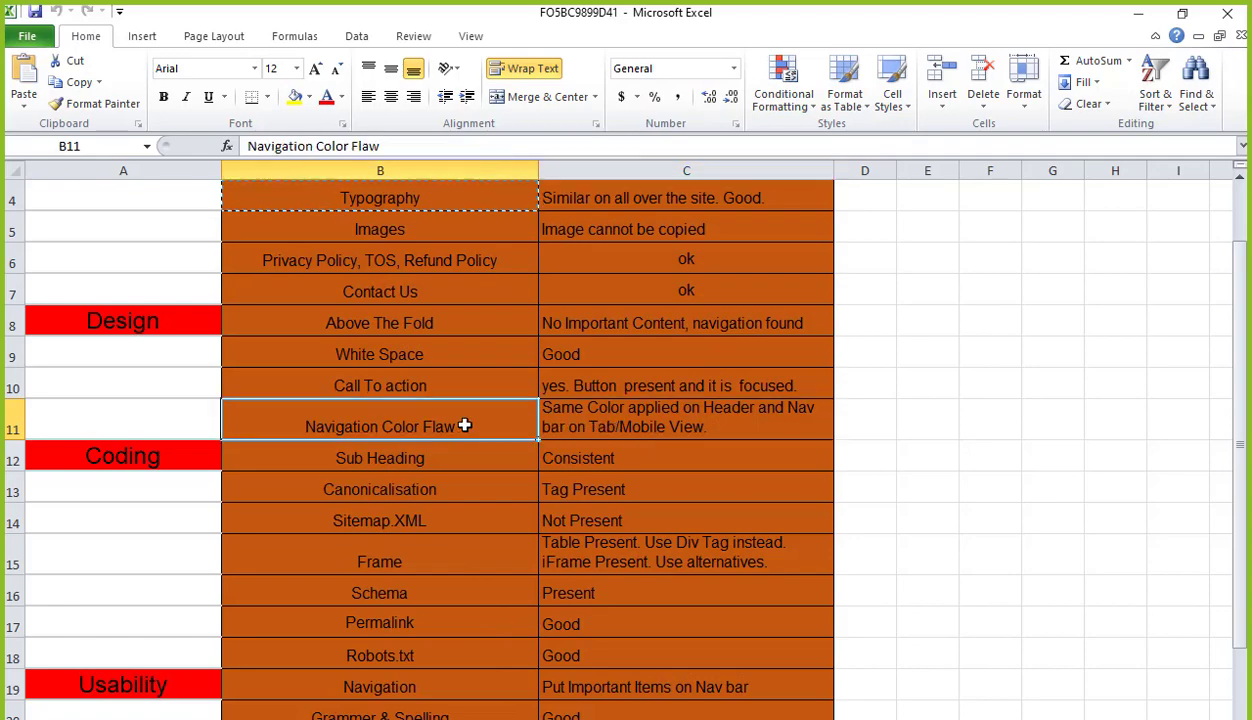
left_click(605, 416)
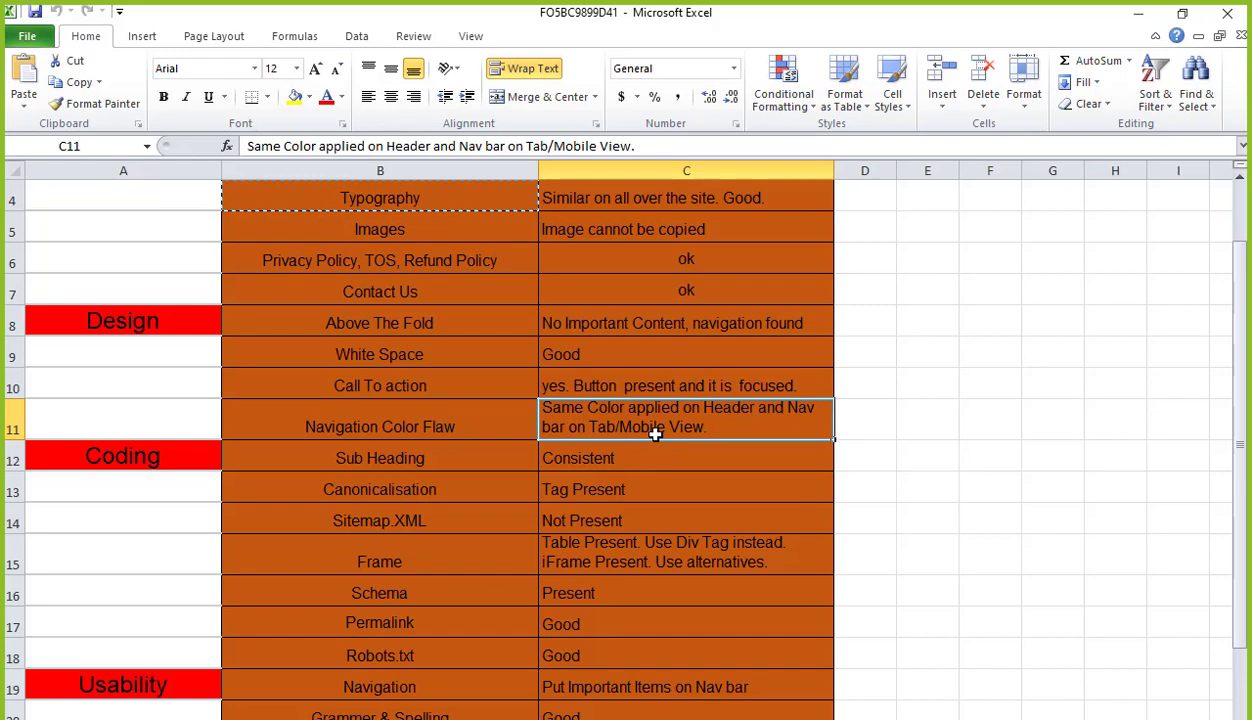
Switch to Chrome, maximize its window, and bring the wallpaper homepage's header and navigation bar into view.
left_click(1138, 14)
scroll(959, 347, "up", 20)
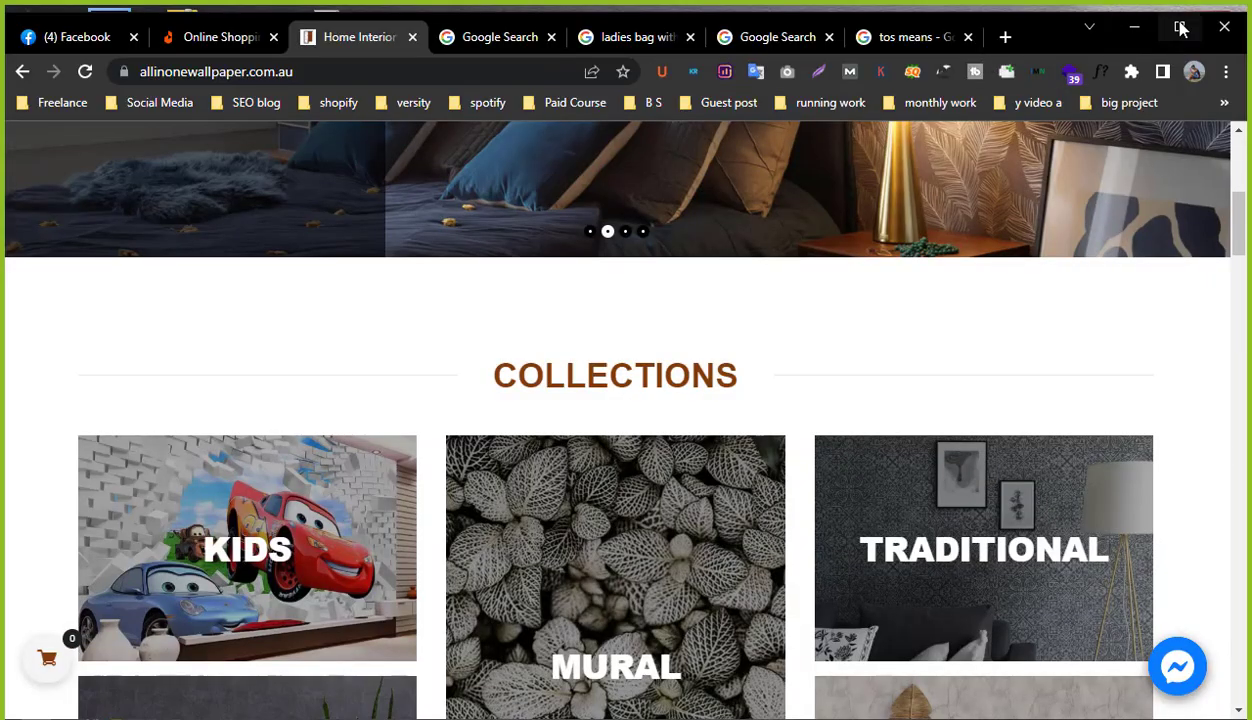
double_click(1153, 5)
scroll(906, 209, "up", 5)
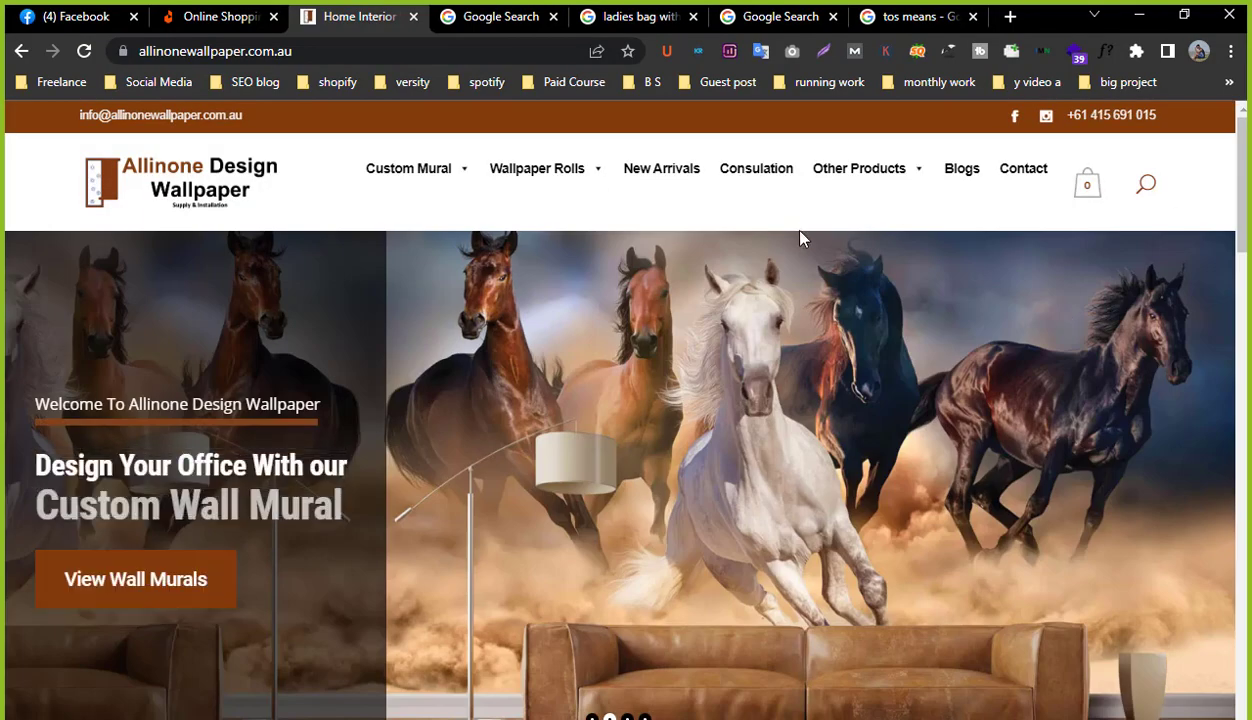
Open the developer tools on the wallpaper homepage and turn on the responsive device view to preview its mobile layout.
right_click(711, 126)
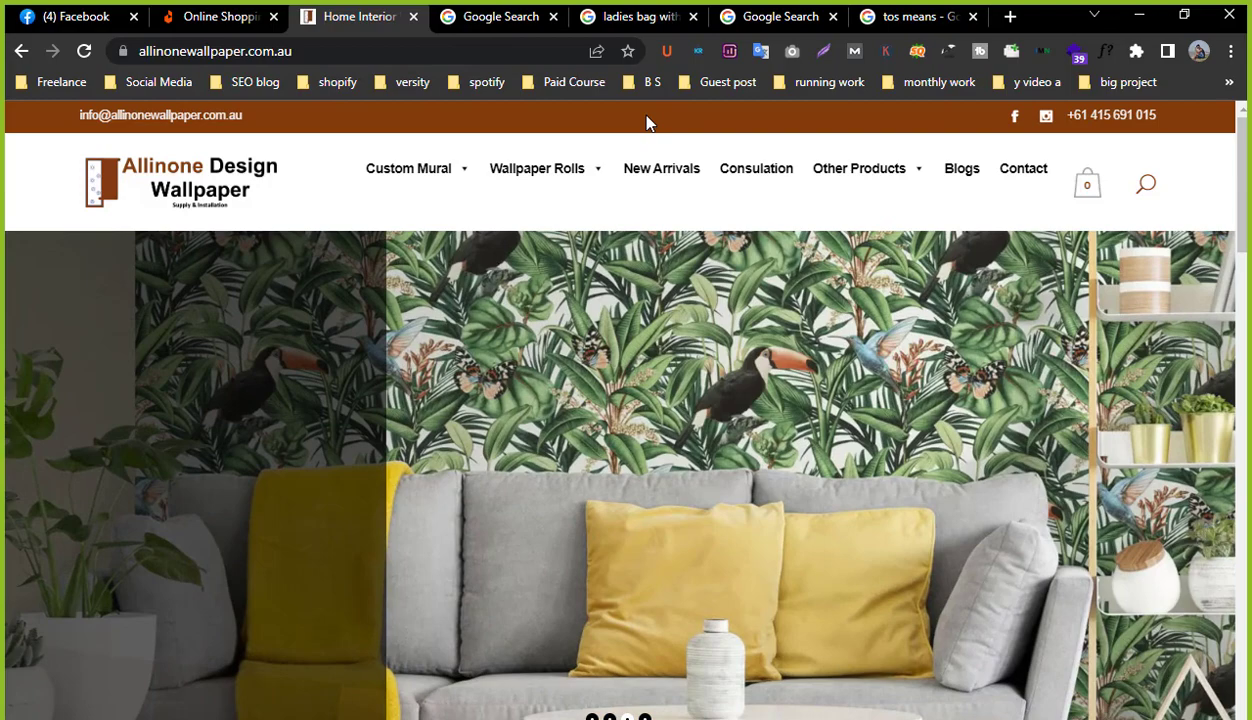
right_click(648, 117)
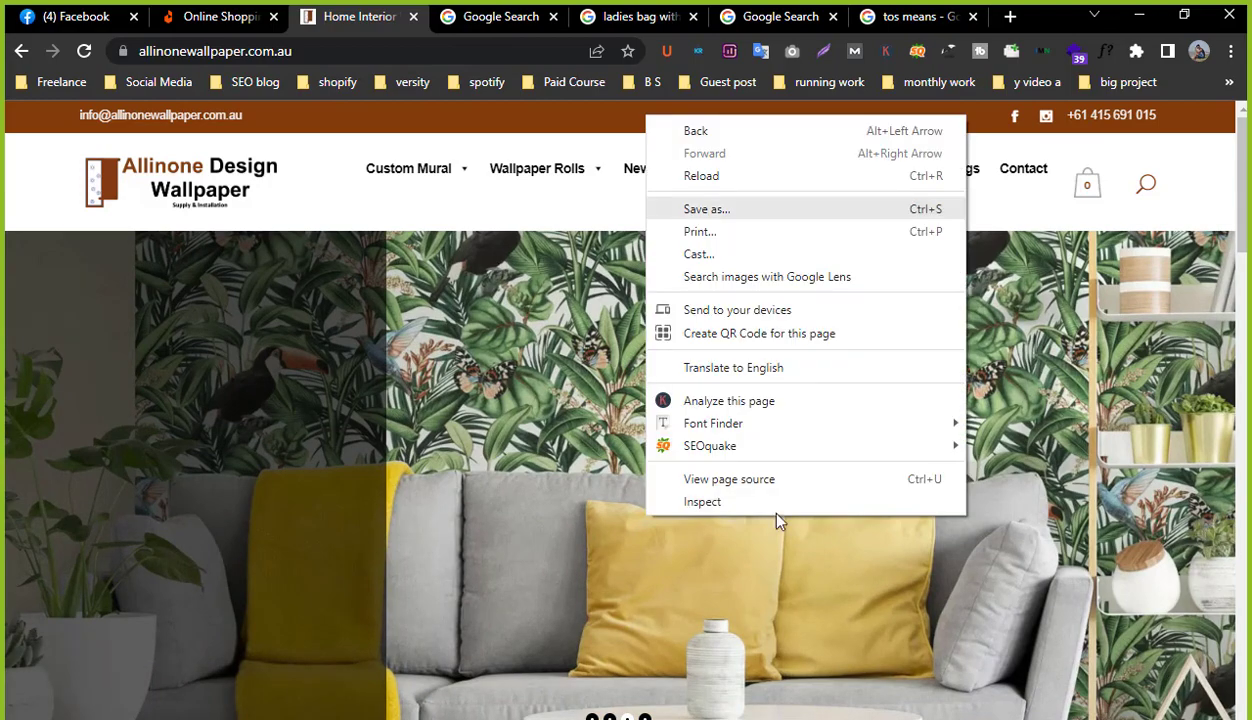
left_click(728, 513)
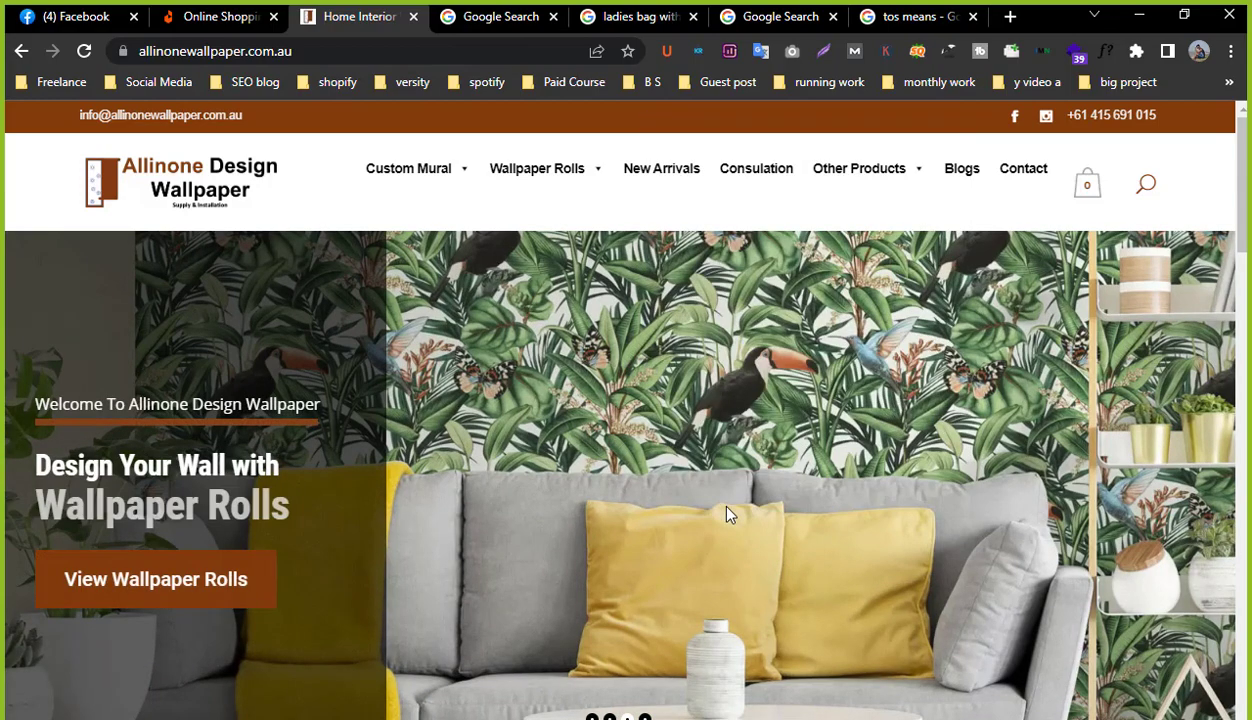
key("ctrl+shift+i")
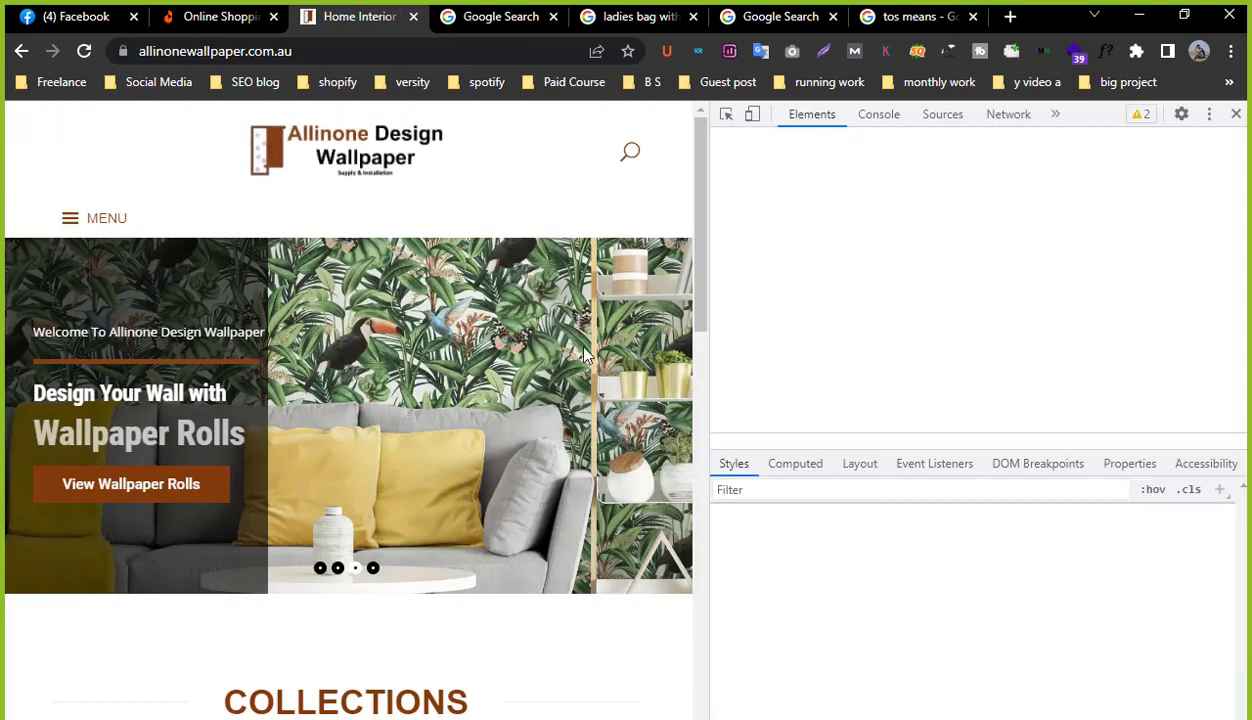
left_click(752, 116)
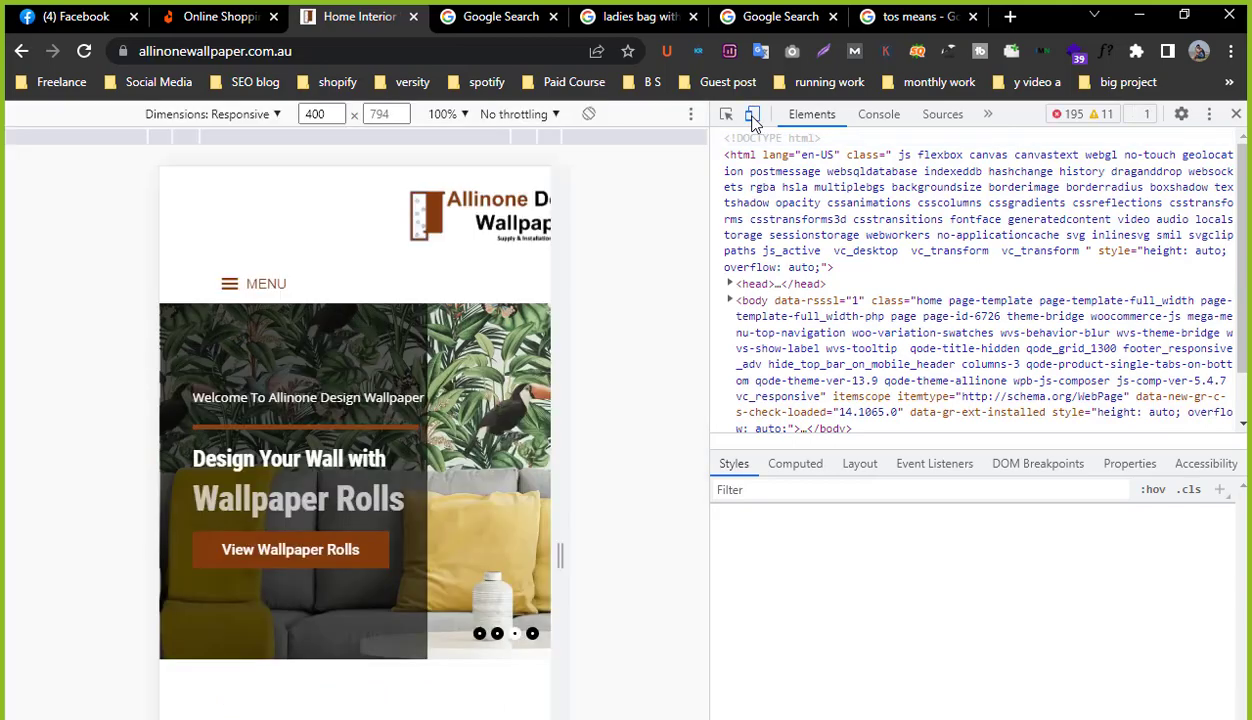
Examine the homepage's mobile layout from the slider through Collections and Popular Wallpapers to the footer's image gallery.
scroll(357, 450, "down", 12)
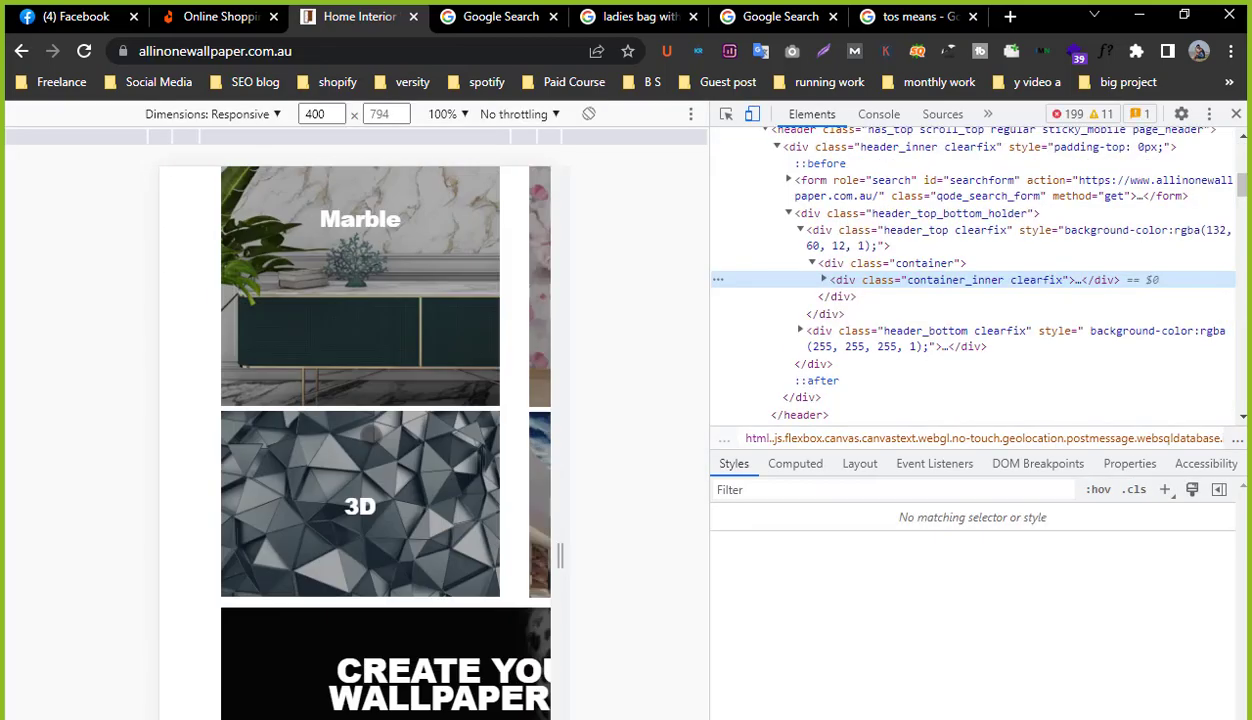
scroll(406, 447, "up", 3)
scroll(406, 447, "up", 10)
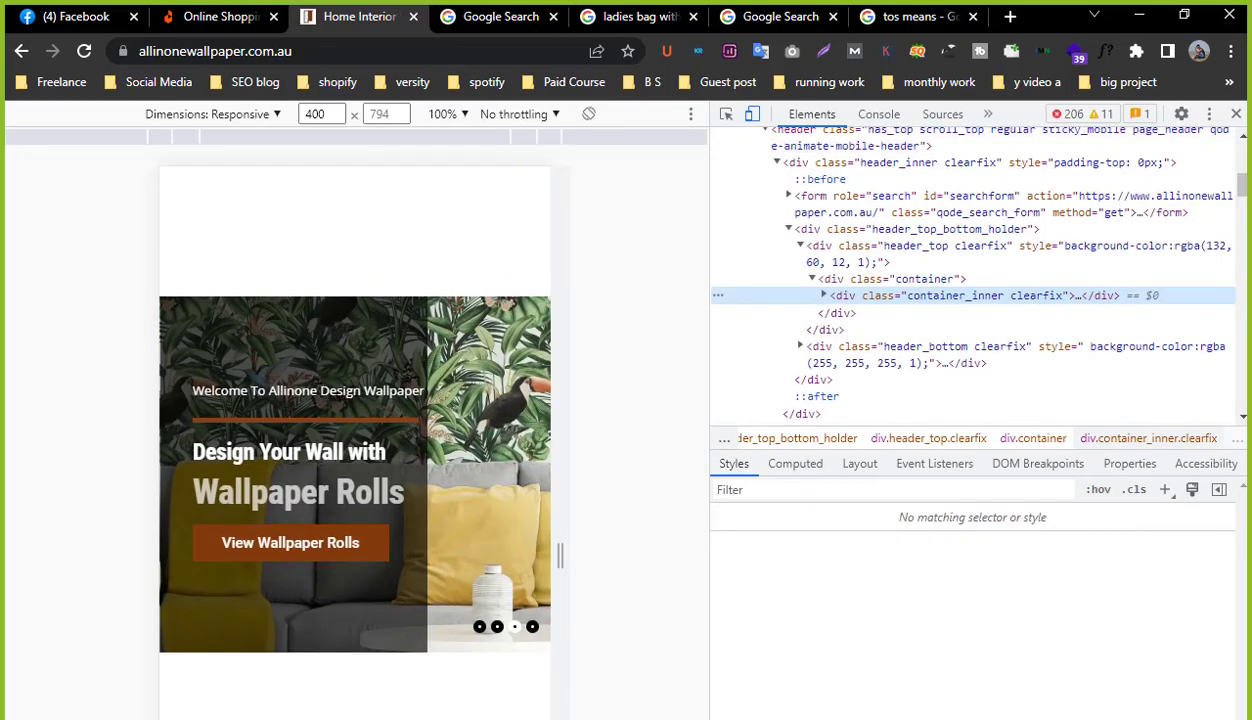
scroll(355, 450, "down", 6)
scroll(355, 450, "up", 7)
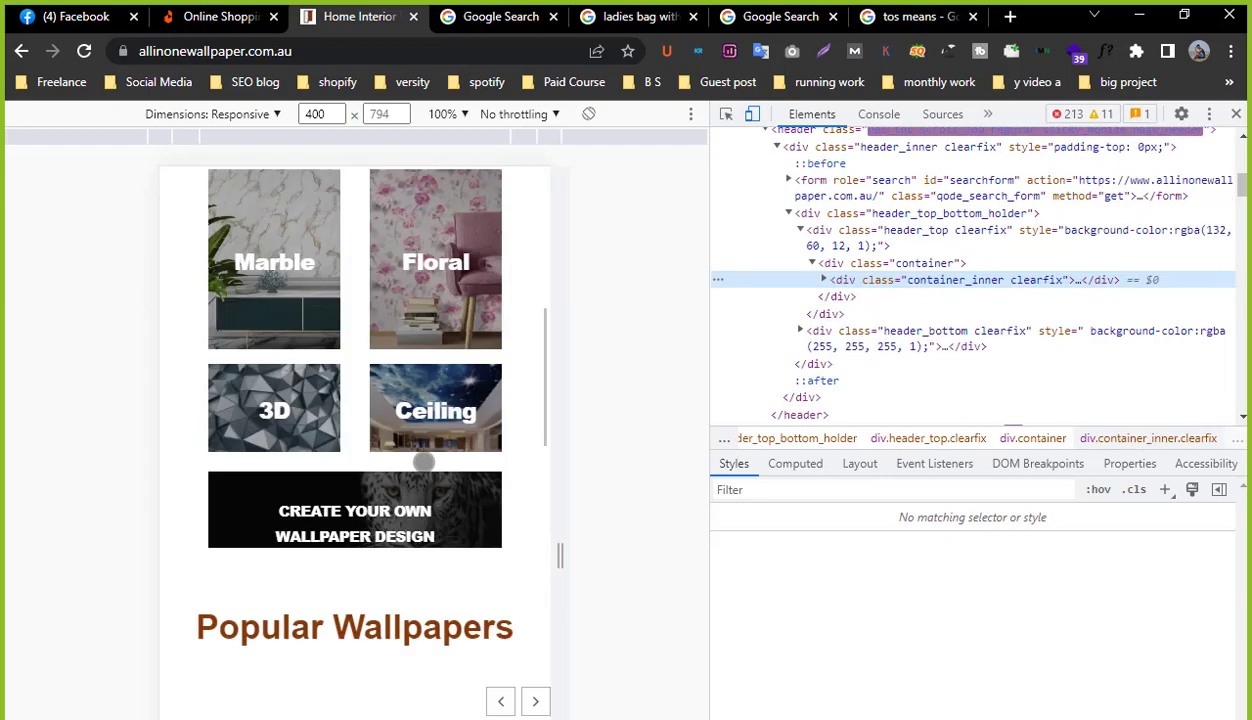
scroll(355, 450, "down", 2)
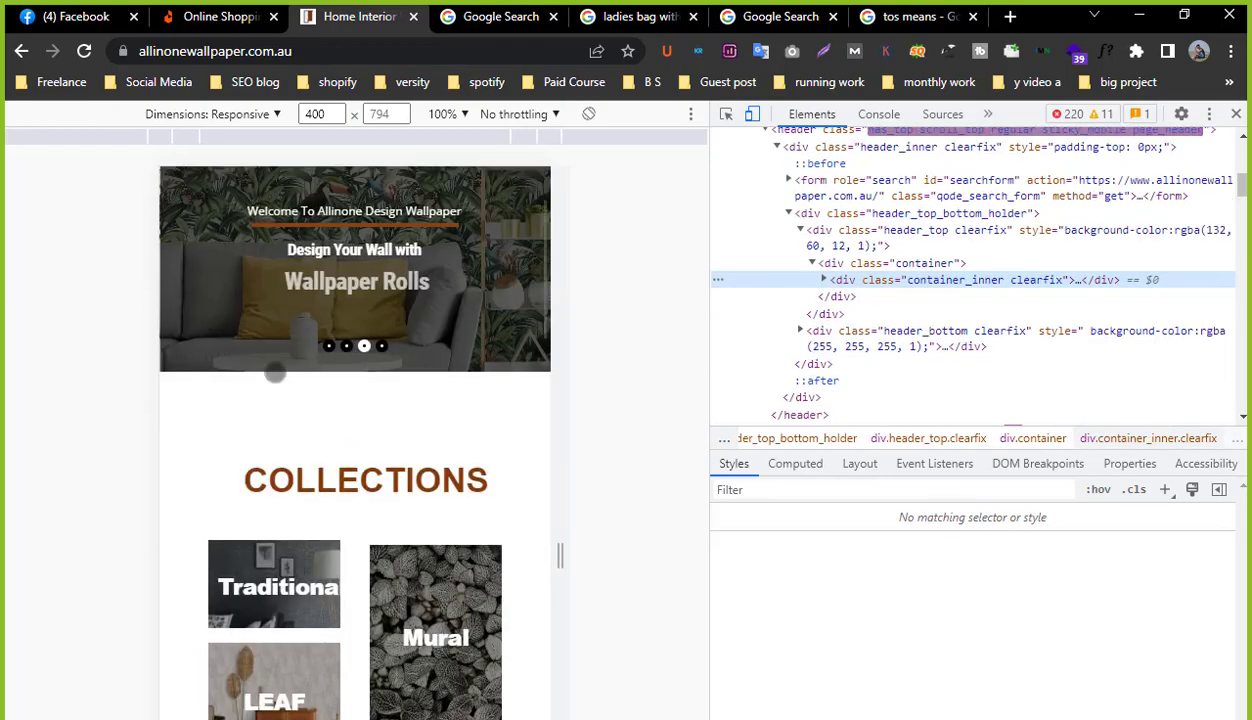
scroll(355, 450, "up", 2)
scroll(229, 290, "down", 2)
scroll(229, 285, "up", 2)
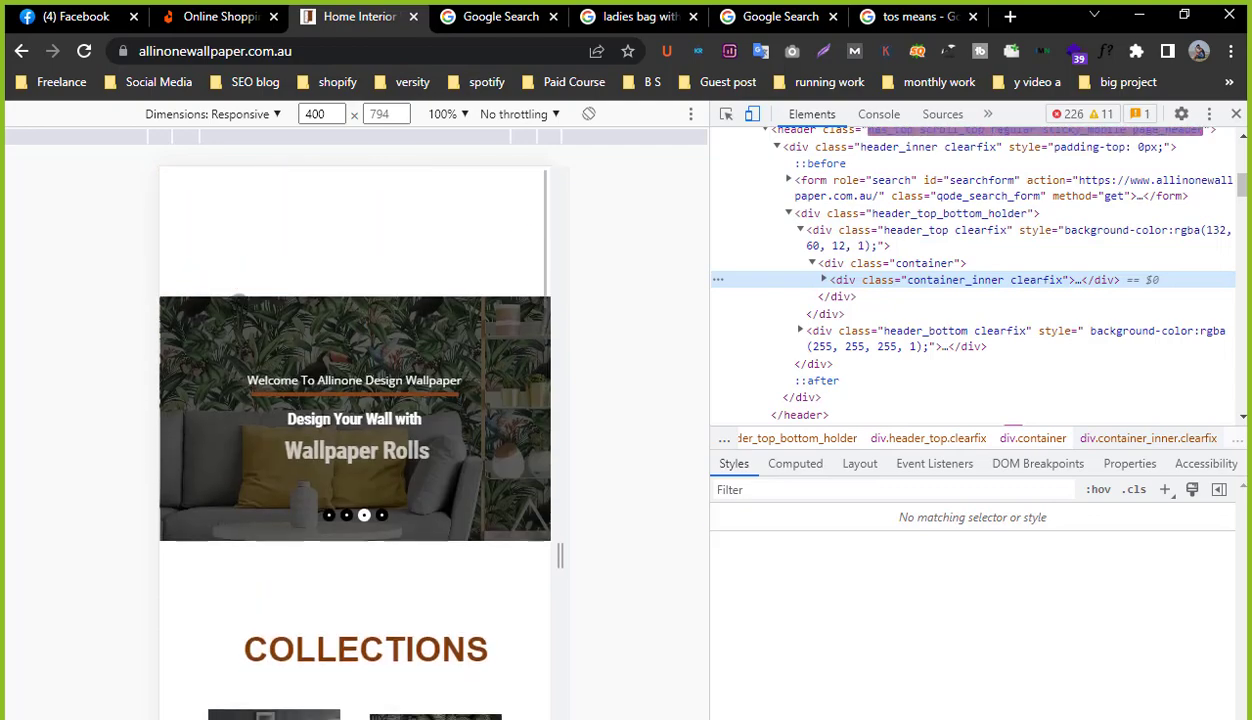
scroll(229, 278, "down", 10)
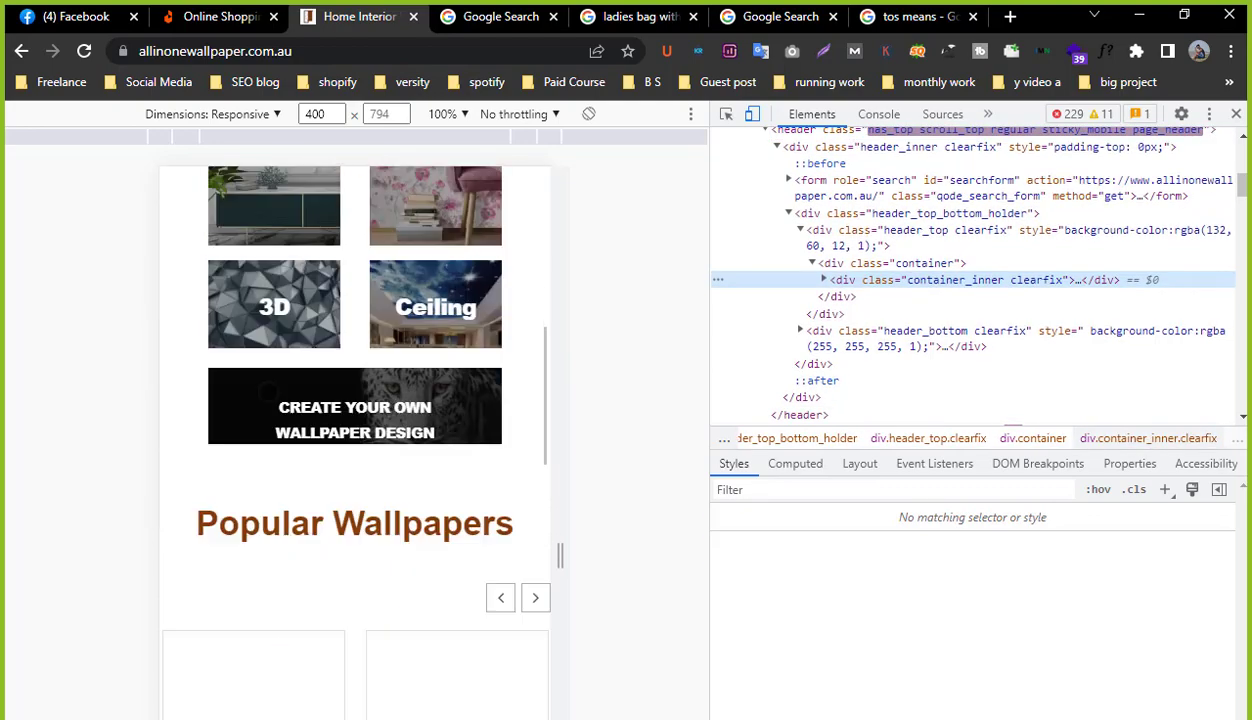
scroll(269, 392, "down", 10)
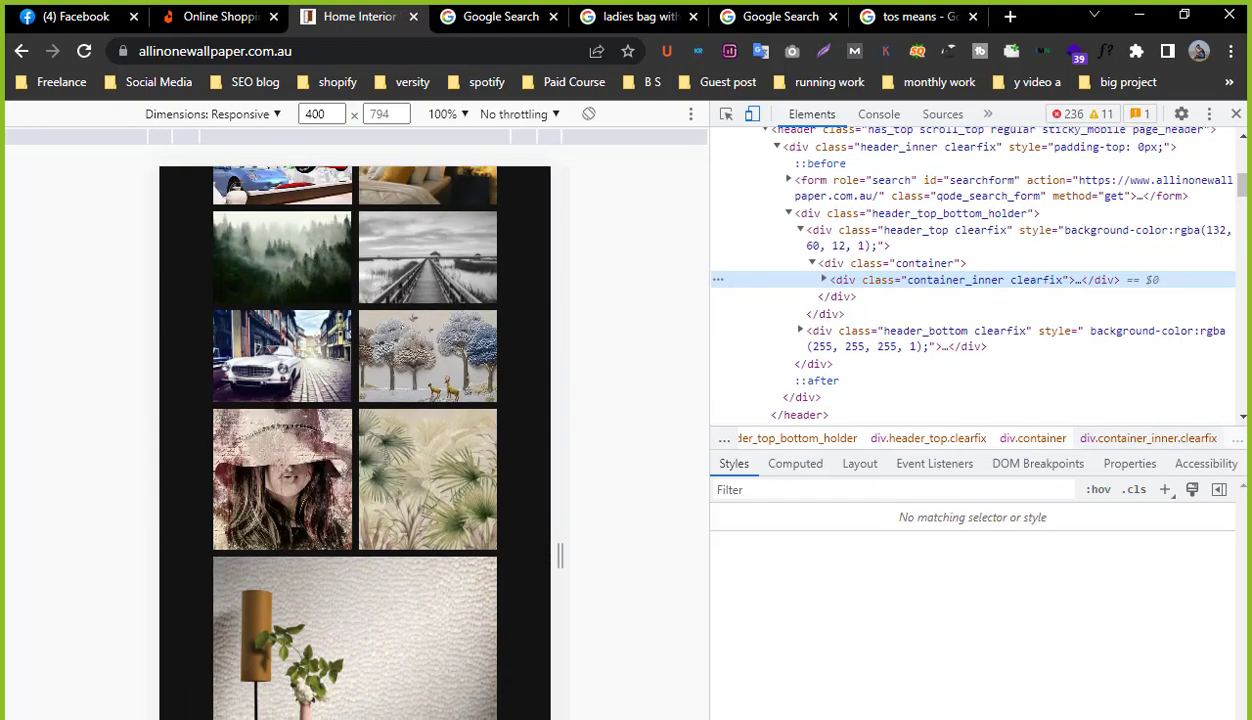
scroll(269, 392, "up", 15)
Restore the browser window from its maximized state and check the mobile layout's footer payment bar against its header.
left_click(1183, 10)
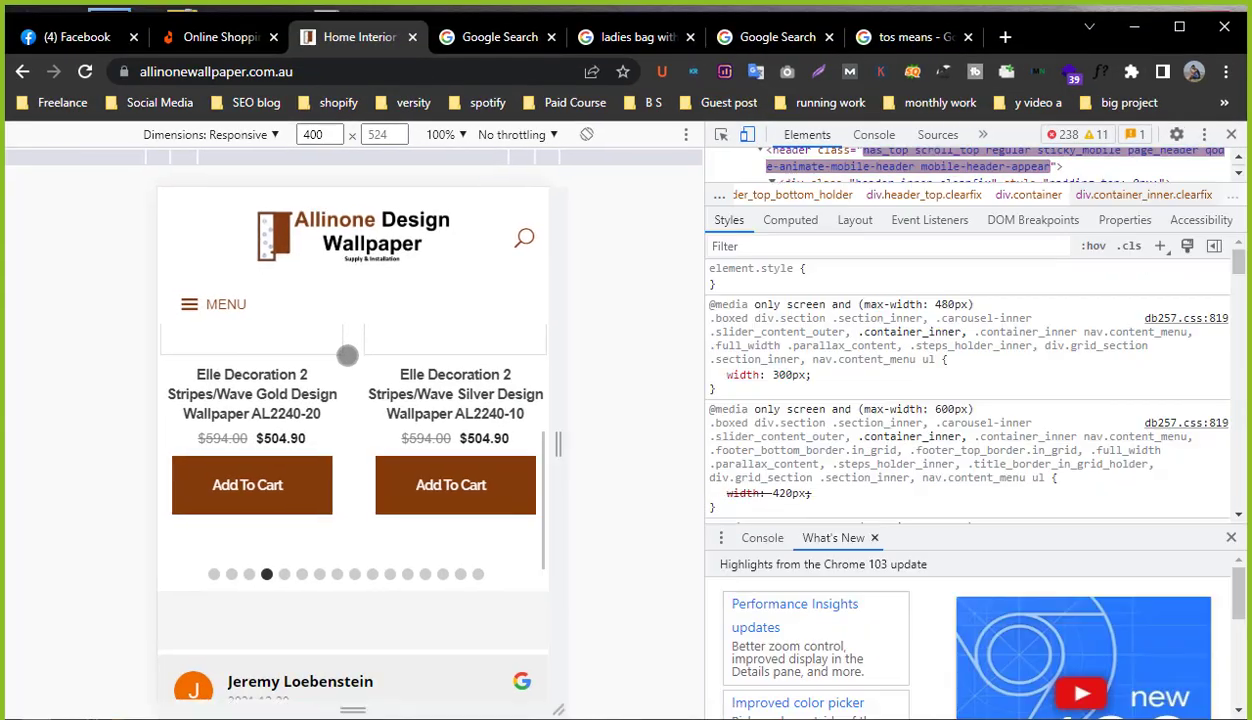
scroll(355, 360, "down", 6)
scroll(355, 359, "down", 6)
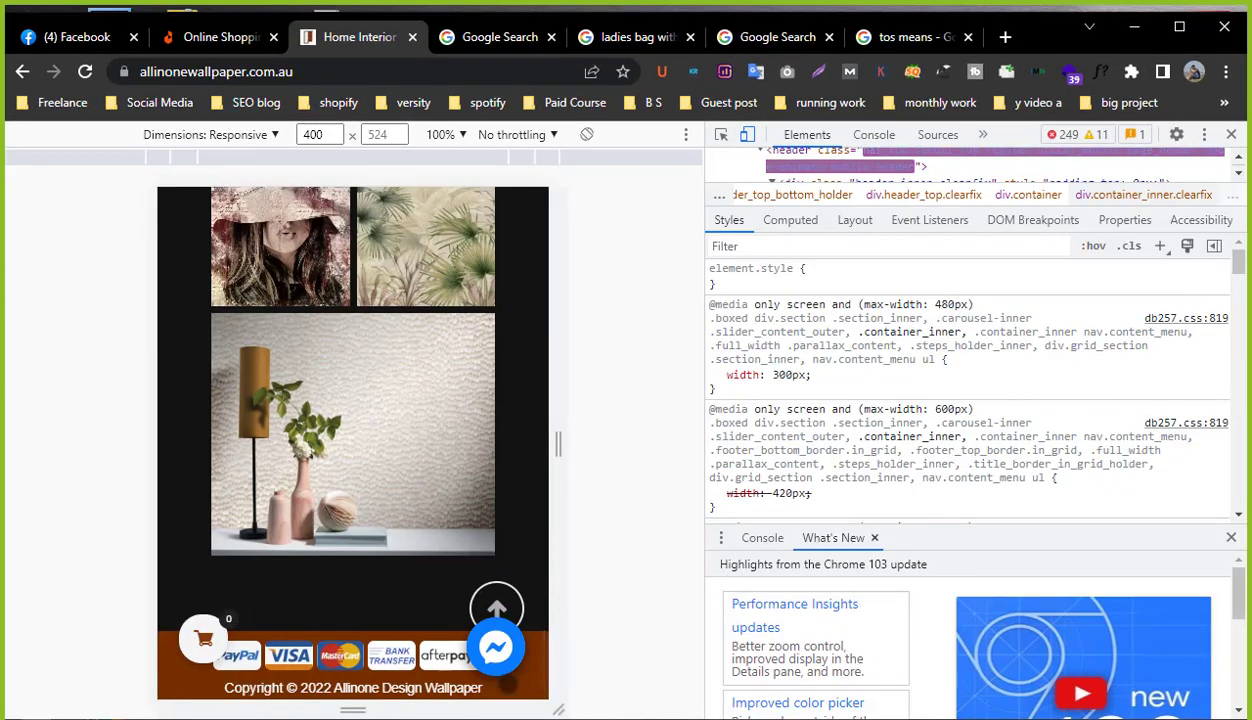
scroll(355, 400, "up", 12)
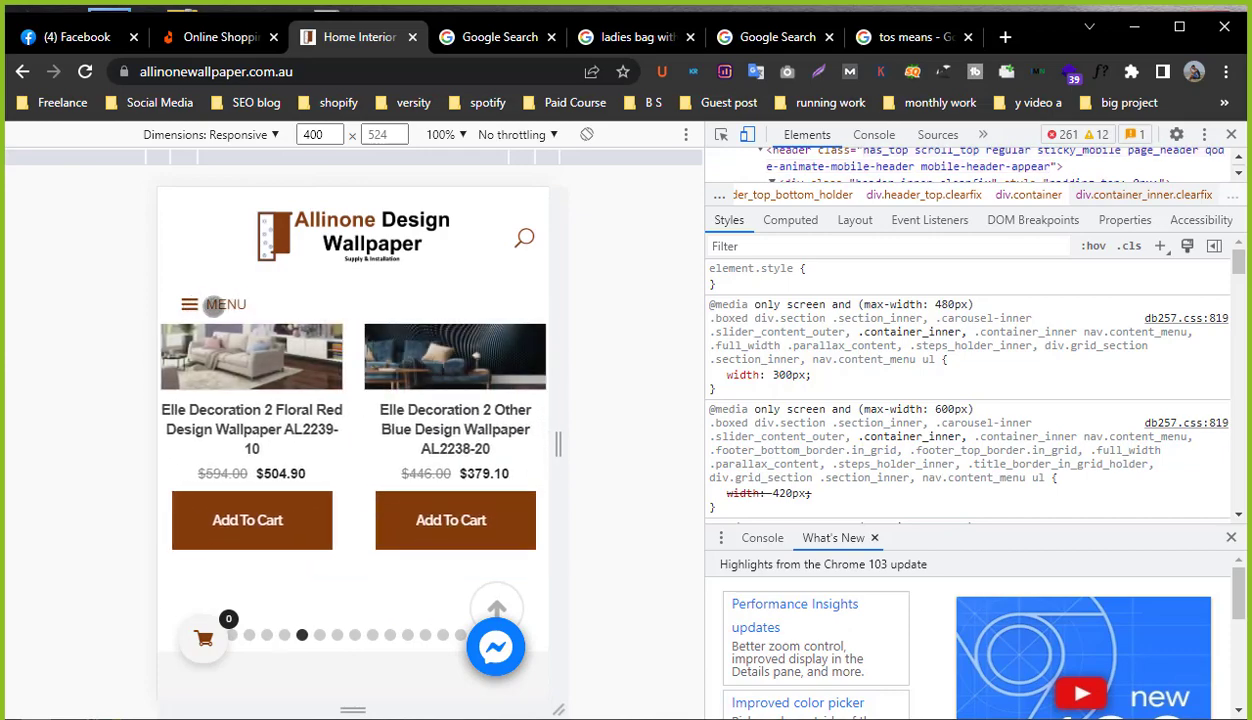
Expand the mobile layout's navigation menu and review its items, from Custom Mural to Contact.
left_click(205, 304)
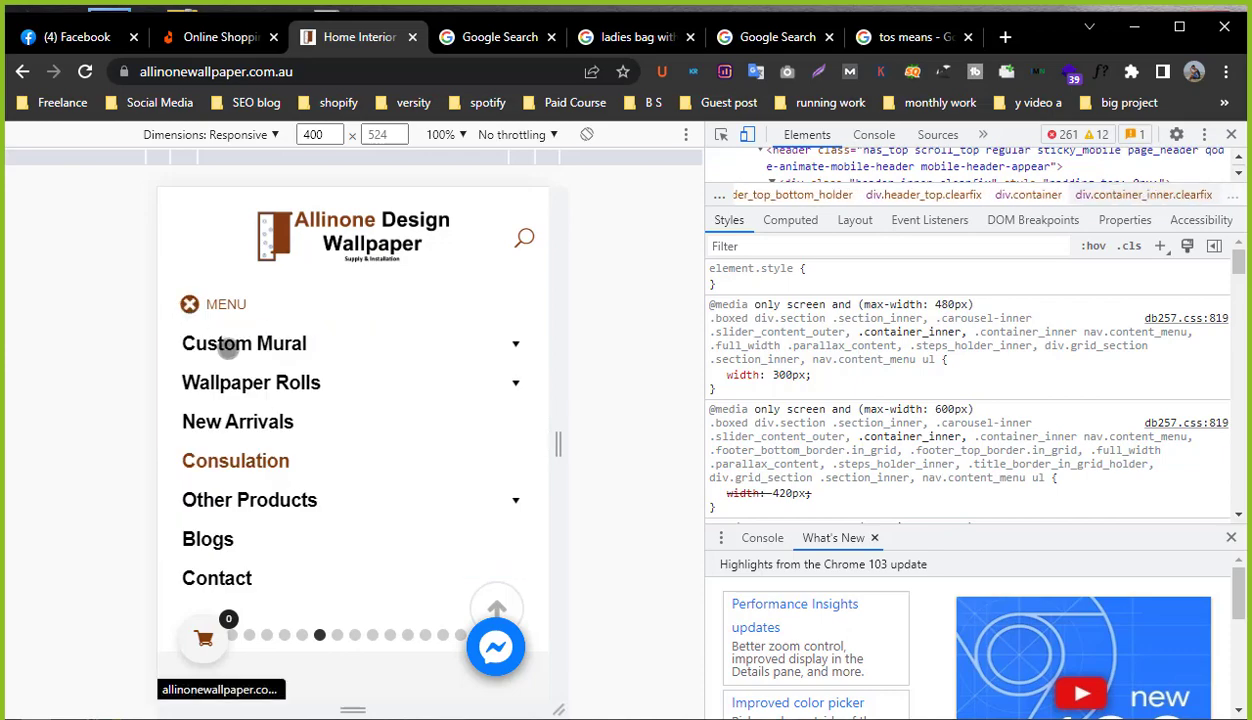
scroll(237, 447, "down", 3)
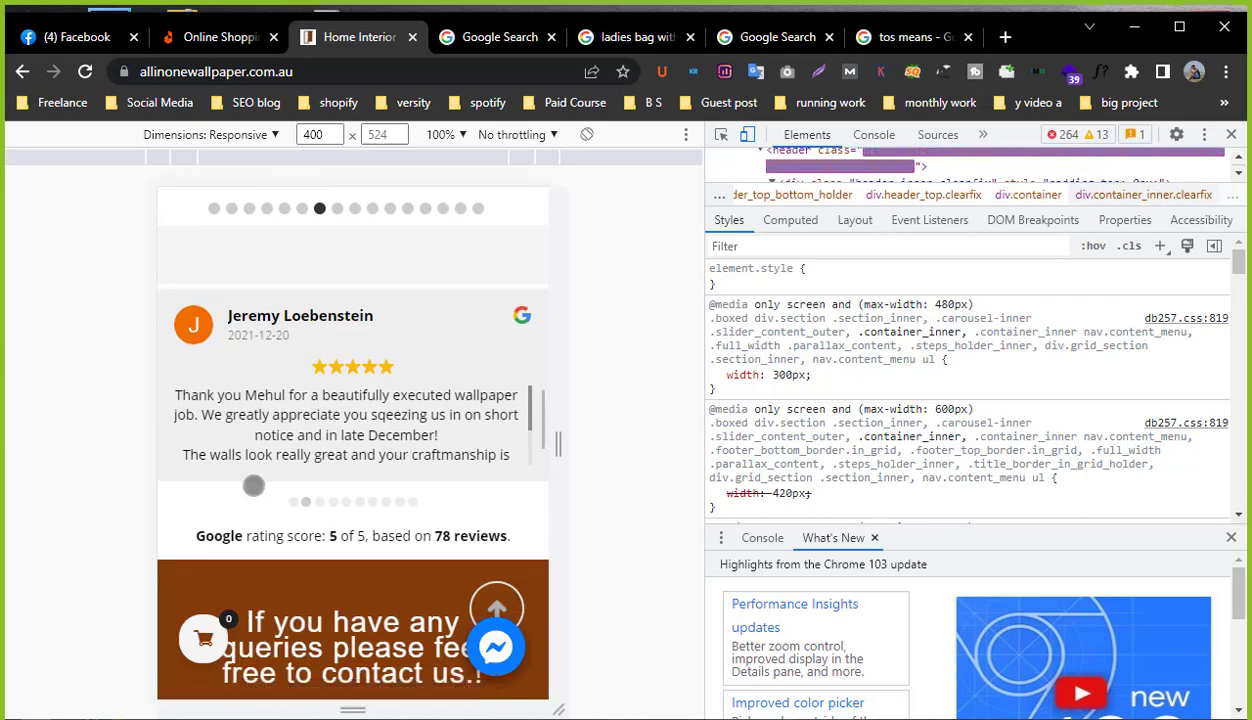
scroll(240, 470, "down", 1)
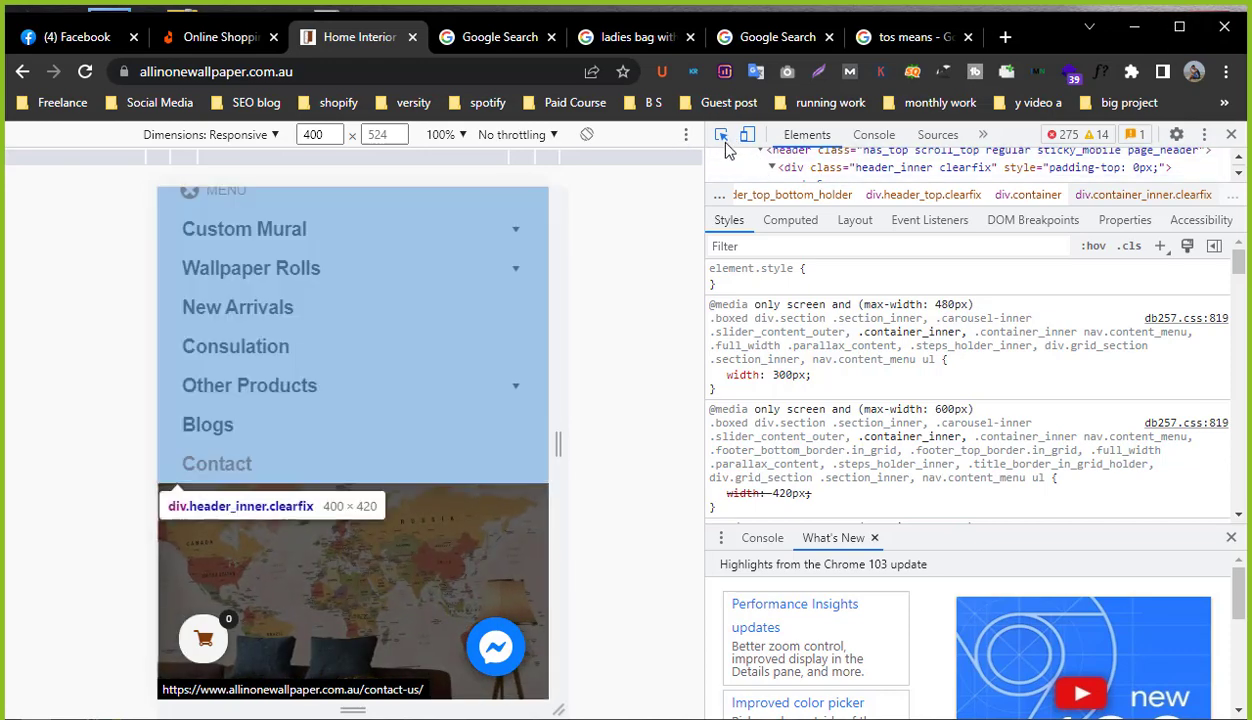
Close the developer tools and maximize the browser window.
left_click(1231, 134)
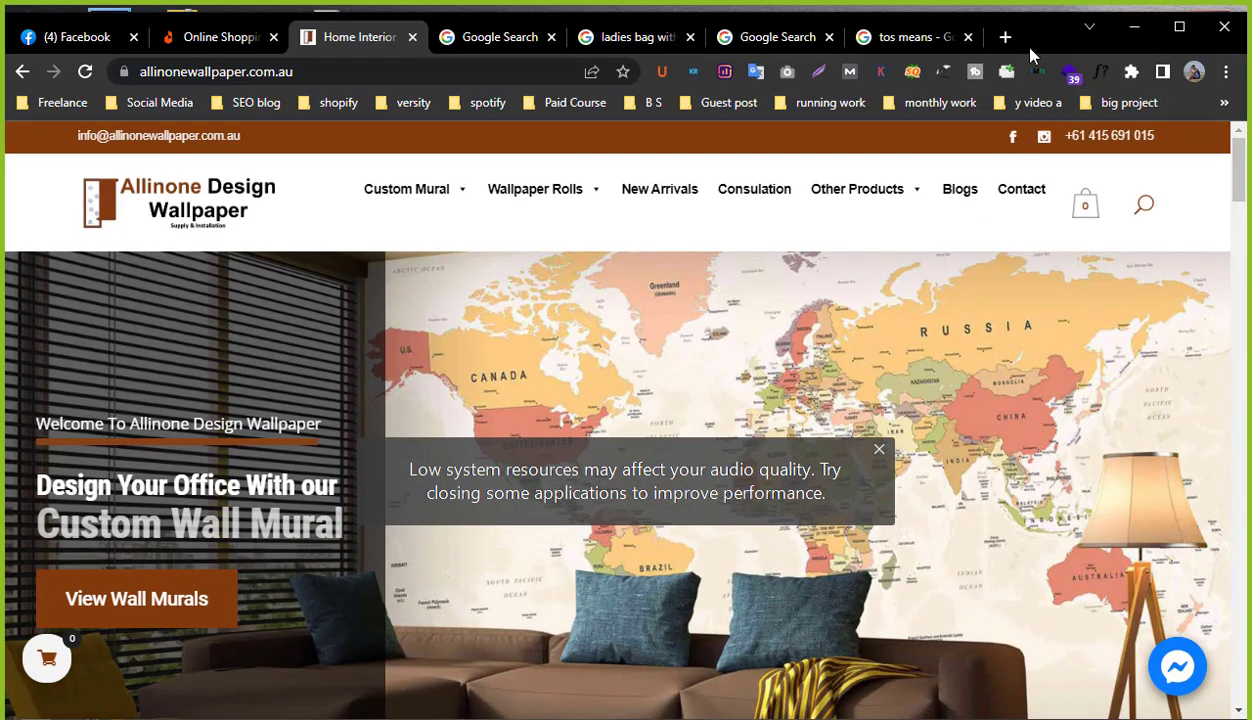
left_click(1180, 28)
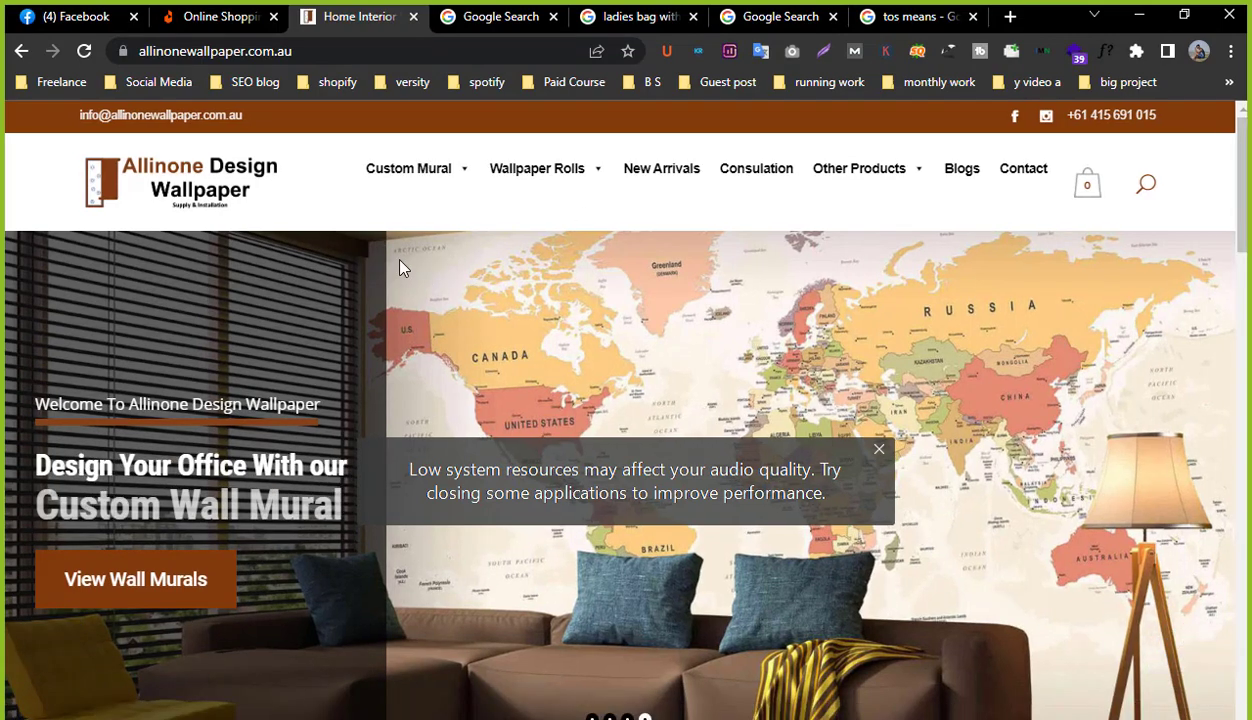
Reopen the developer tools on the homepage, turn off the responsive device view and close the tools again.
right_click(360, 124)
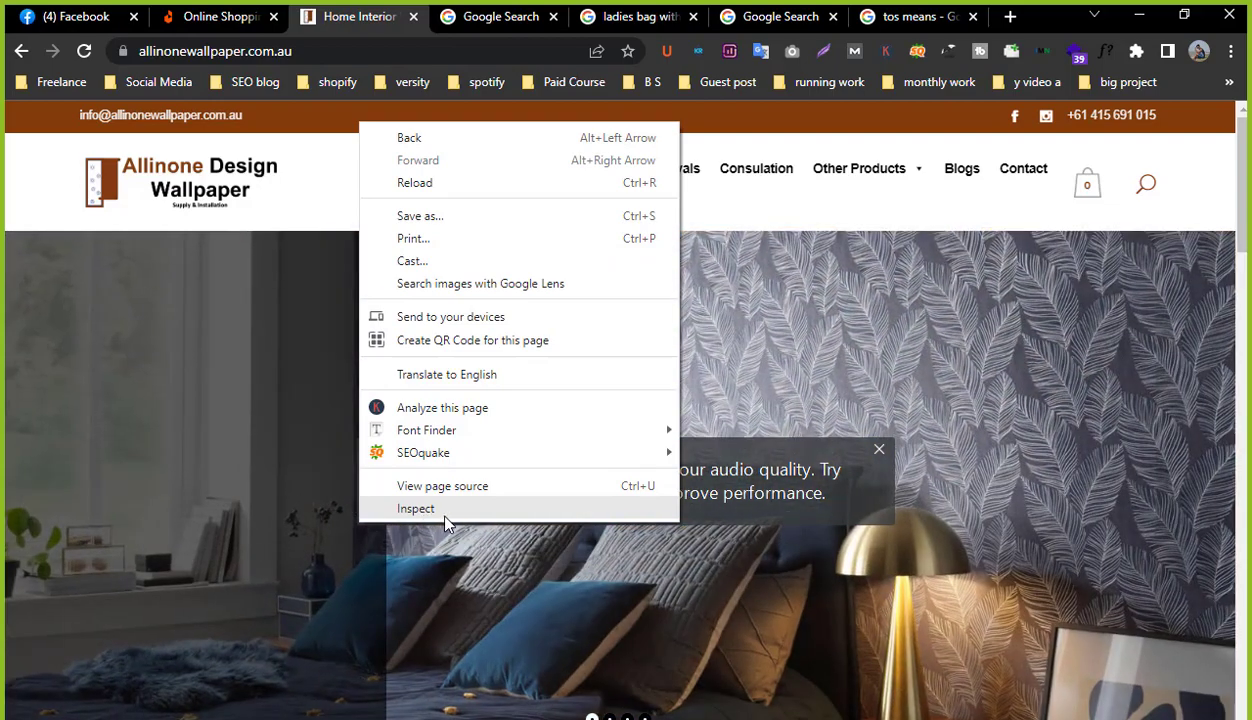
left_click(427, 512)
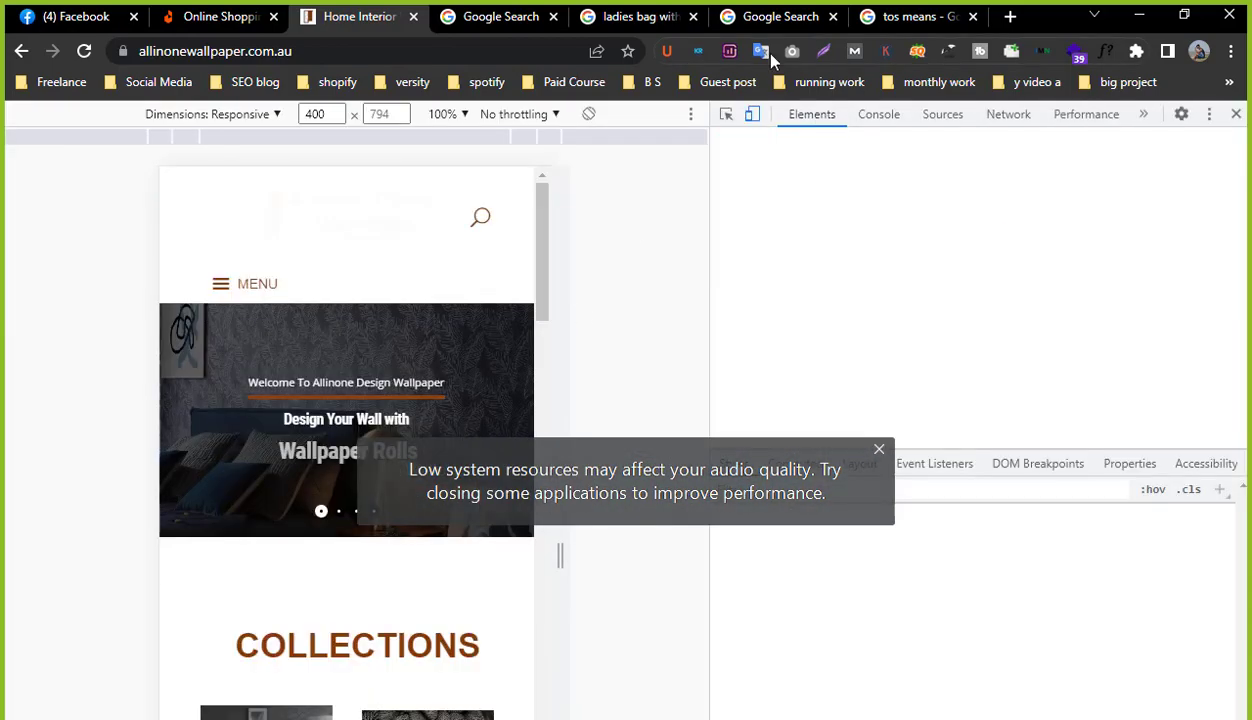
left_click(755, 125)
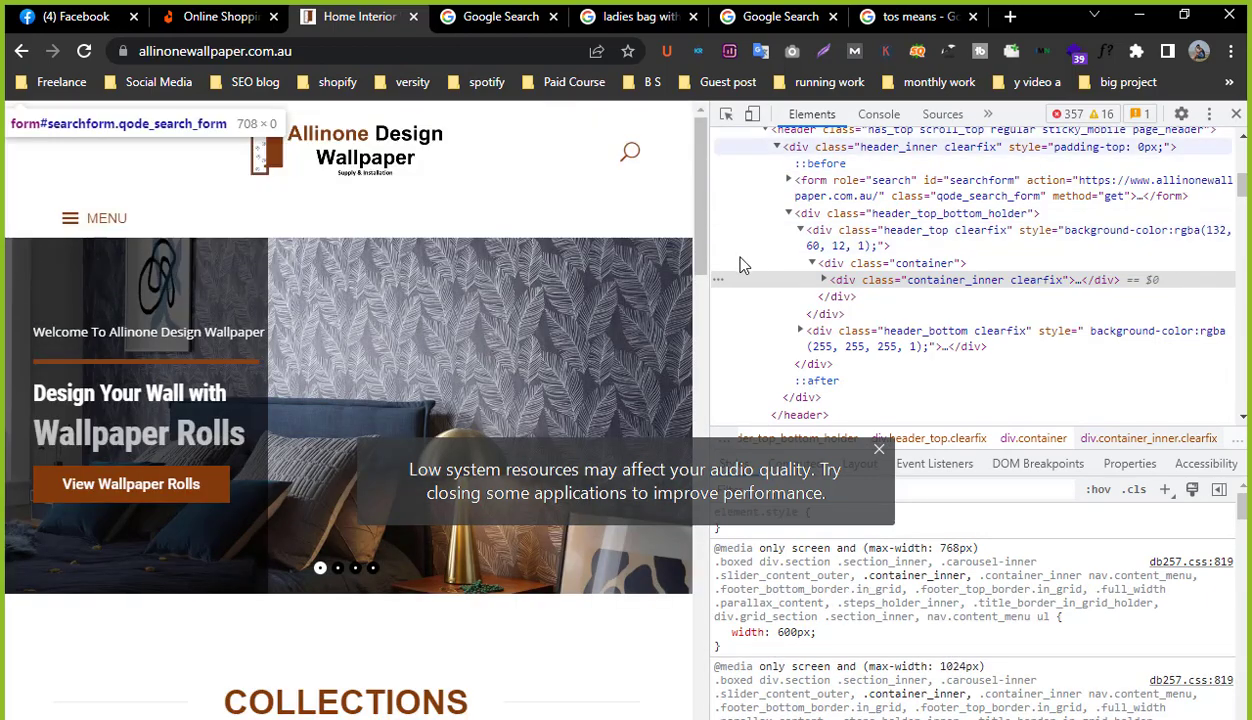
left_click(1236, 116)
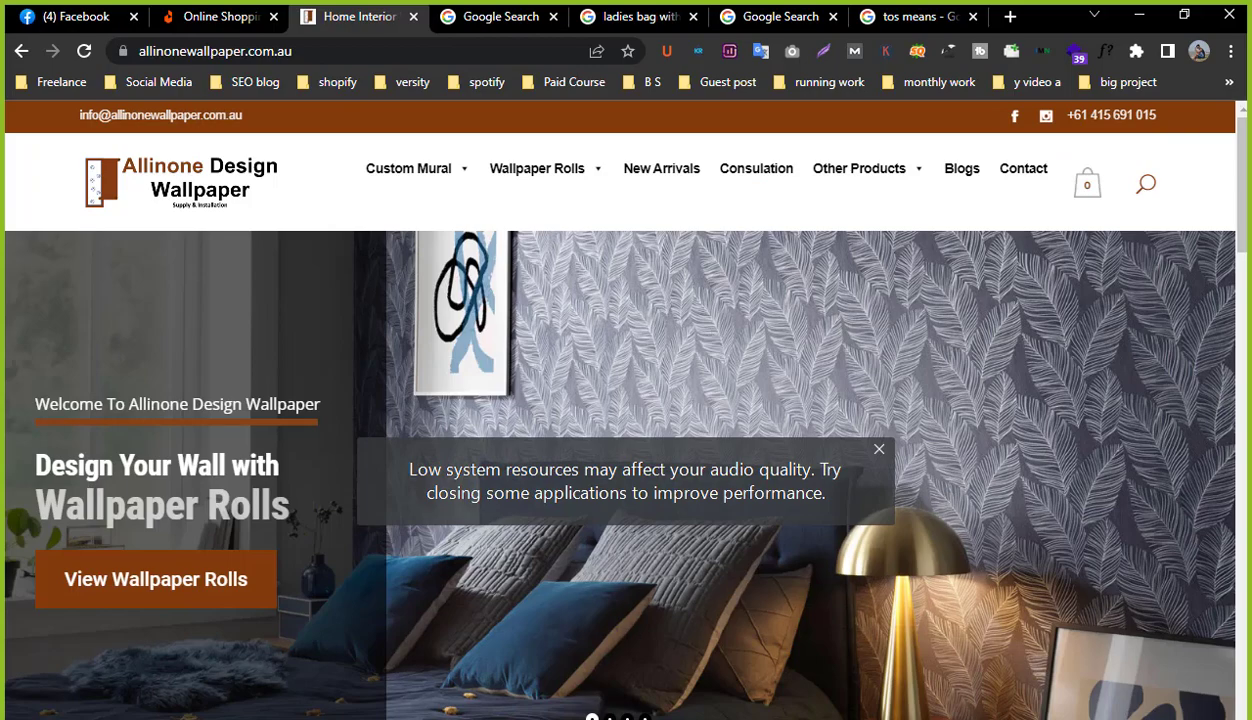
Switch to Excel and revisit the Navigation Color Flaw item in B11 together with its comment in C11.
key("alt+Tab")
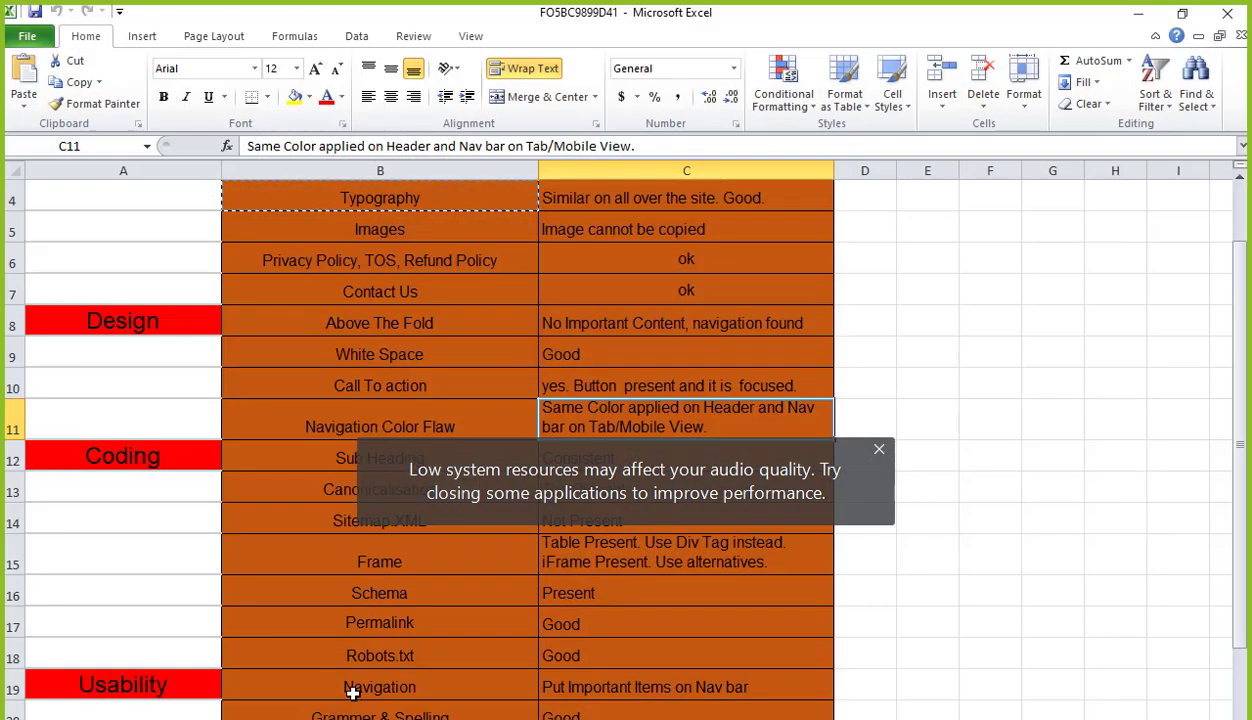
left_click(452, 424)
left_click(587, 413)
scroll(654, 433, "down", 2)
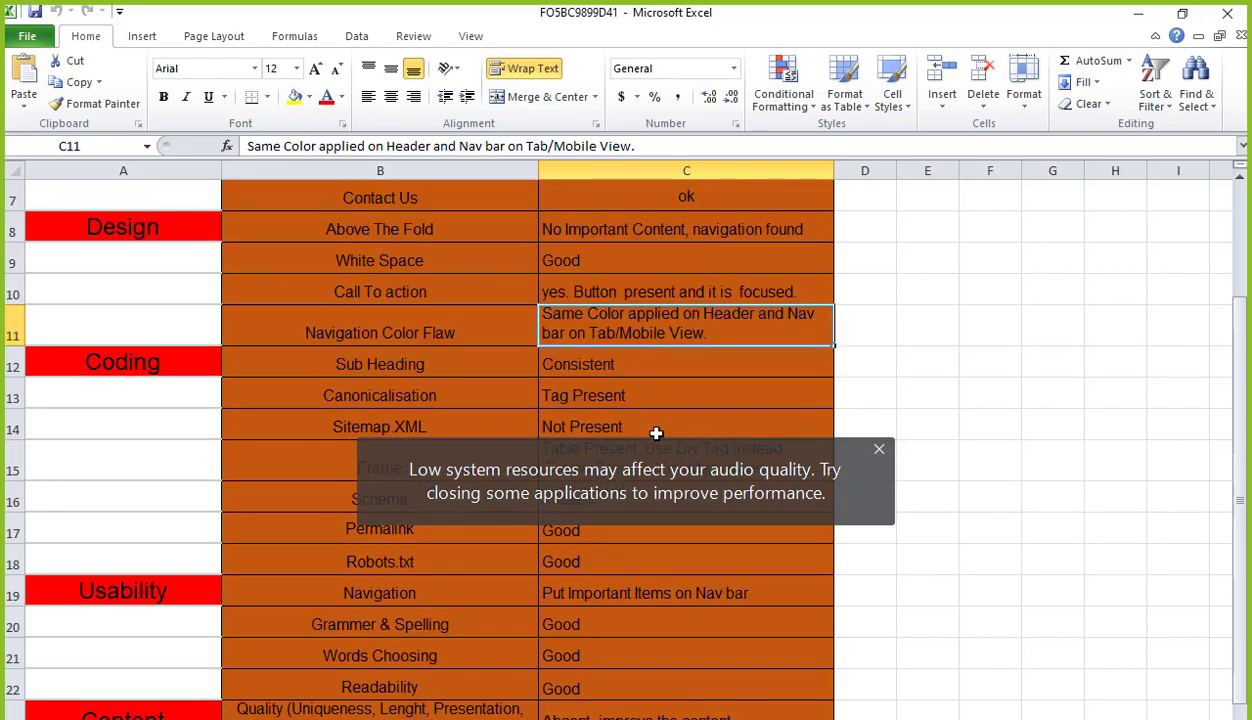
Move from the Design heading in A8 to the Coding heading in A12 and select its Sub Heading item in B12.
scroll(464, 342, "up", 2)
left_click(112, 320)
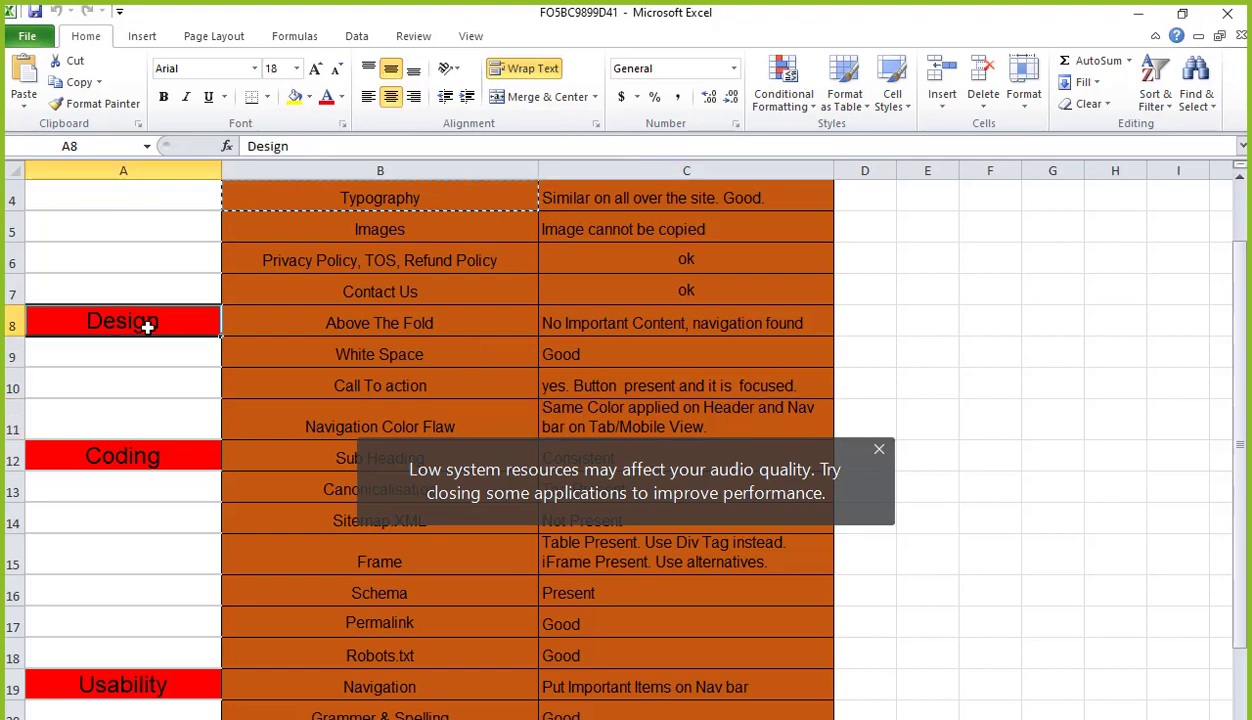
scroll(284, 354, "up", 1)
scroll(240, 376, "down", 1)
scroll(241, 380, "down", 1)
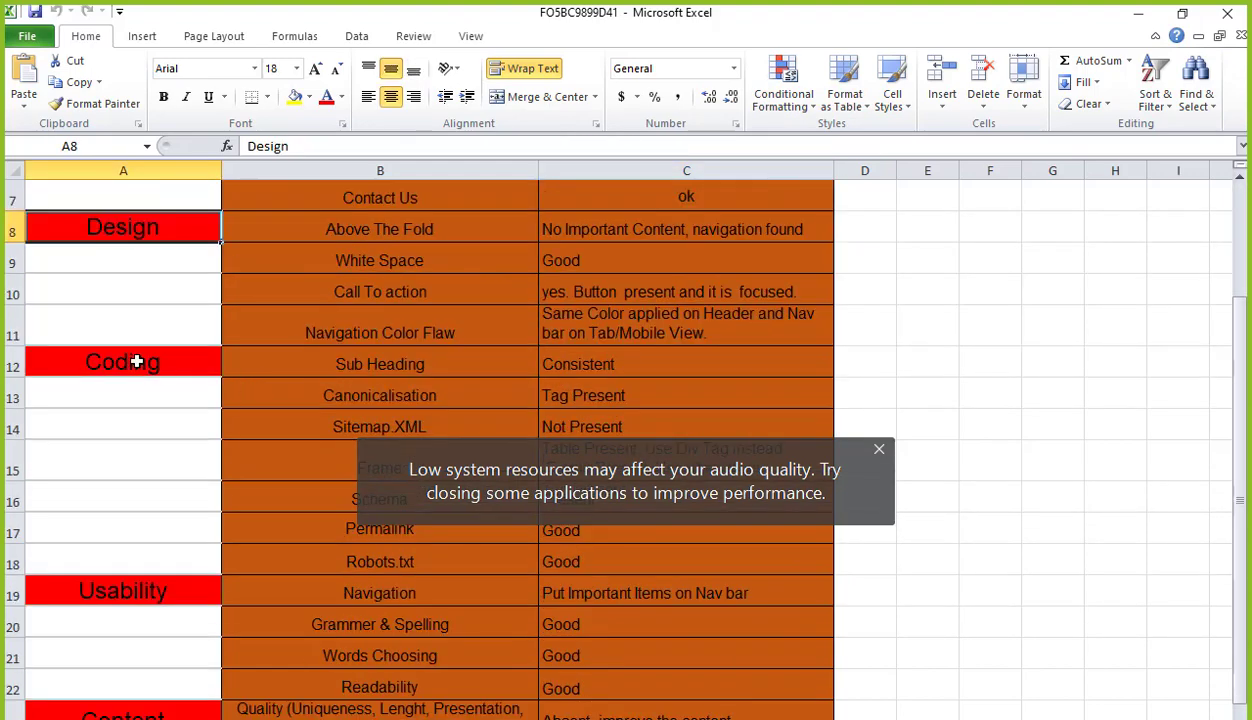
left_click(136, 361)
left_click(421, 370)
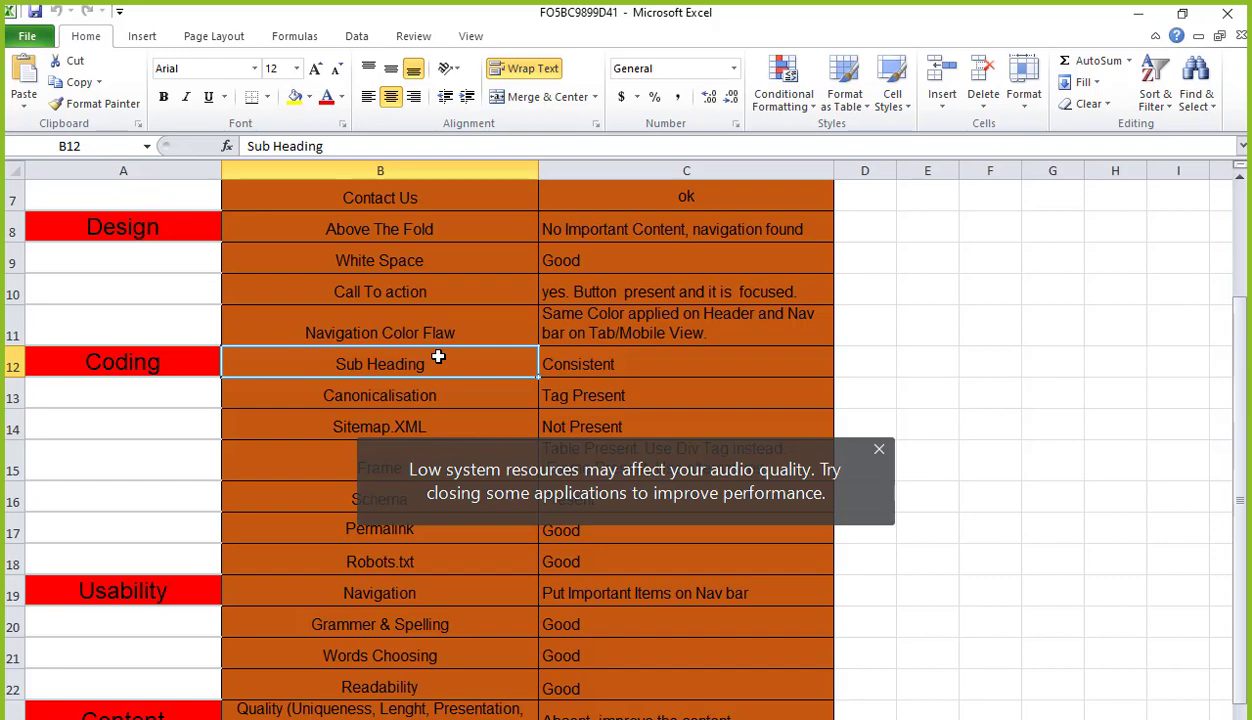
Look over the remaining Coding items, selecting Schema in B16 and Robots.txt in B18.
scroll(398, 395, "down", 1)
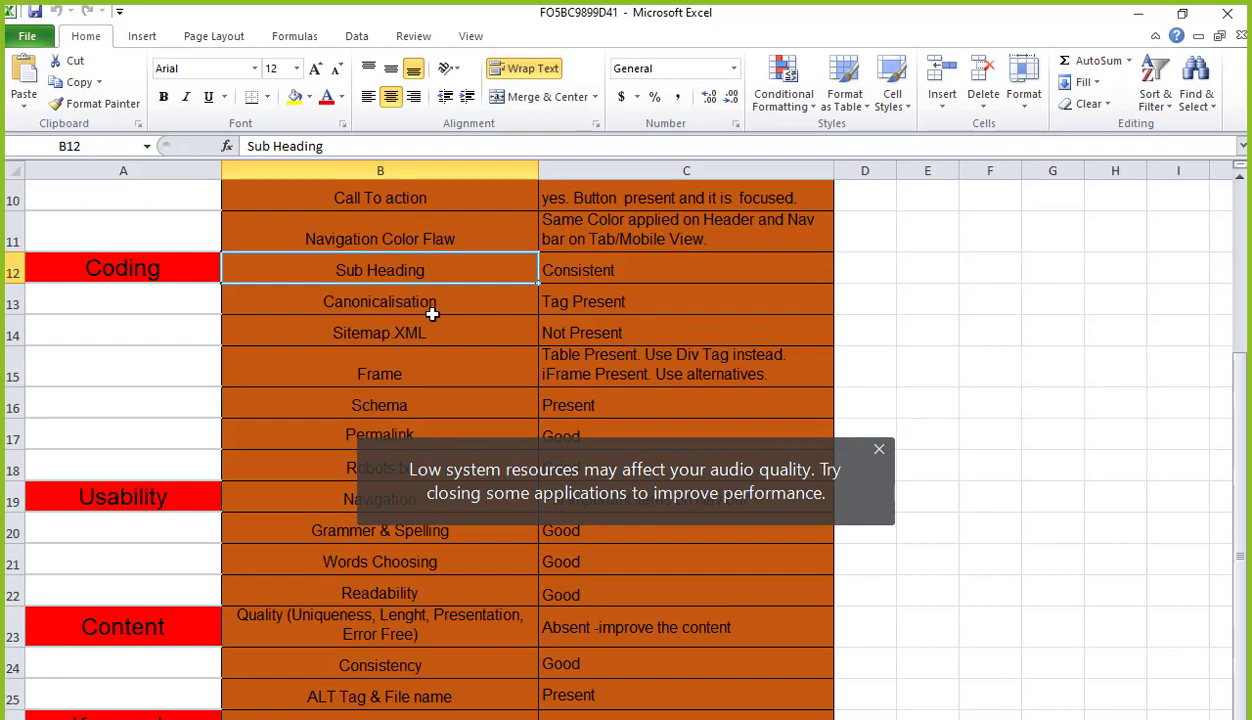
left_click(425, 400)
scroll(425, 400, "down", 1)
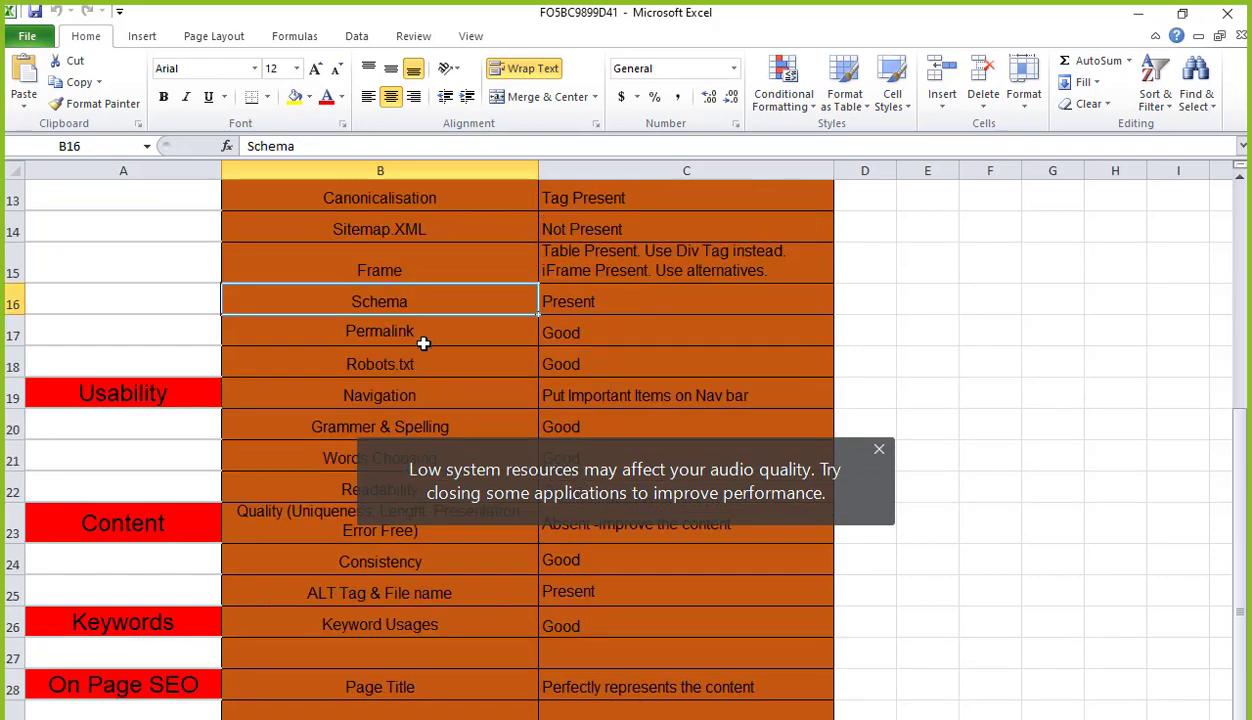
left_click(398, 362)
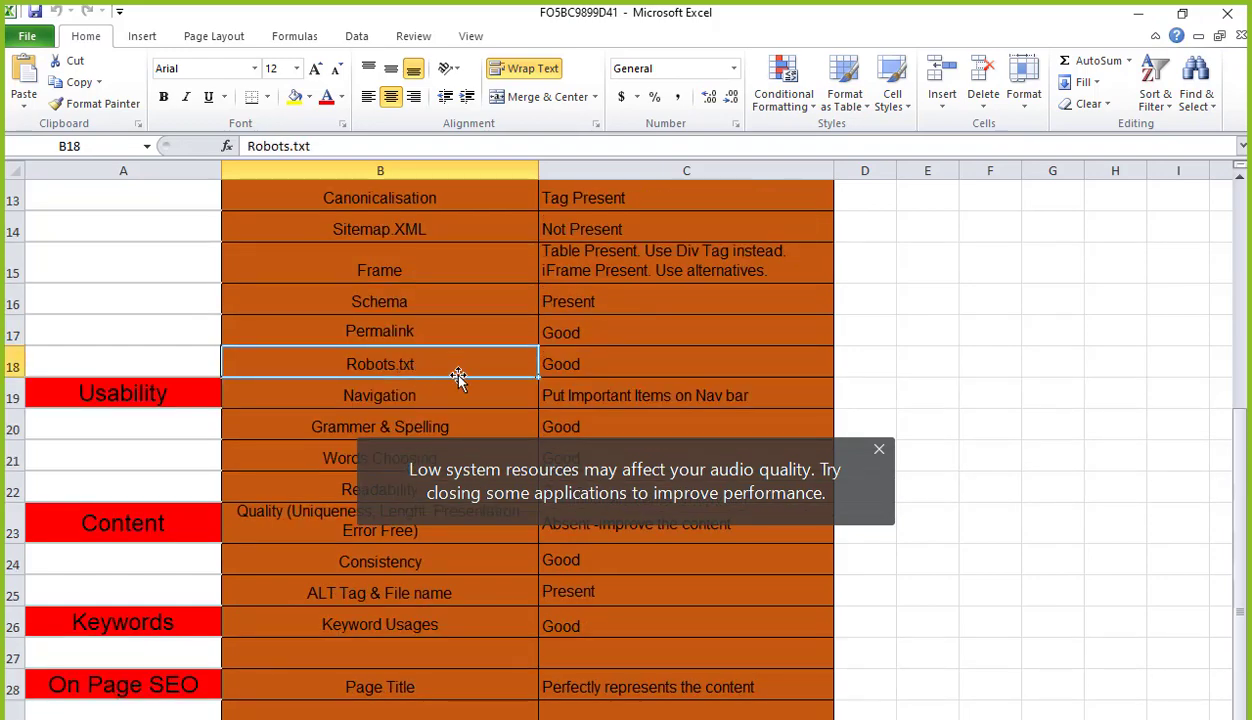
Return to the Sub Heading item in B12 and review its comment in C12.
scroll(458, 376, "up", 2)
scroll(452, 368, "down", 1)
left_click(446, 275)
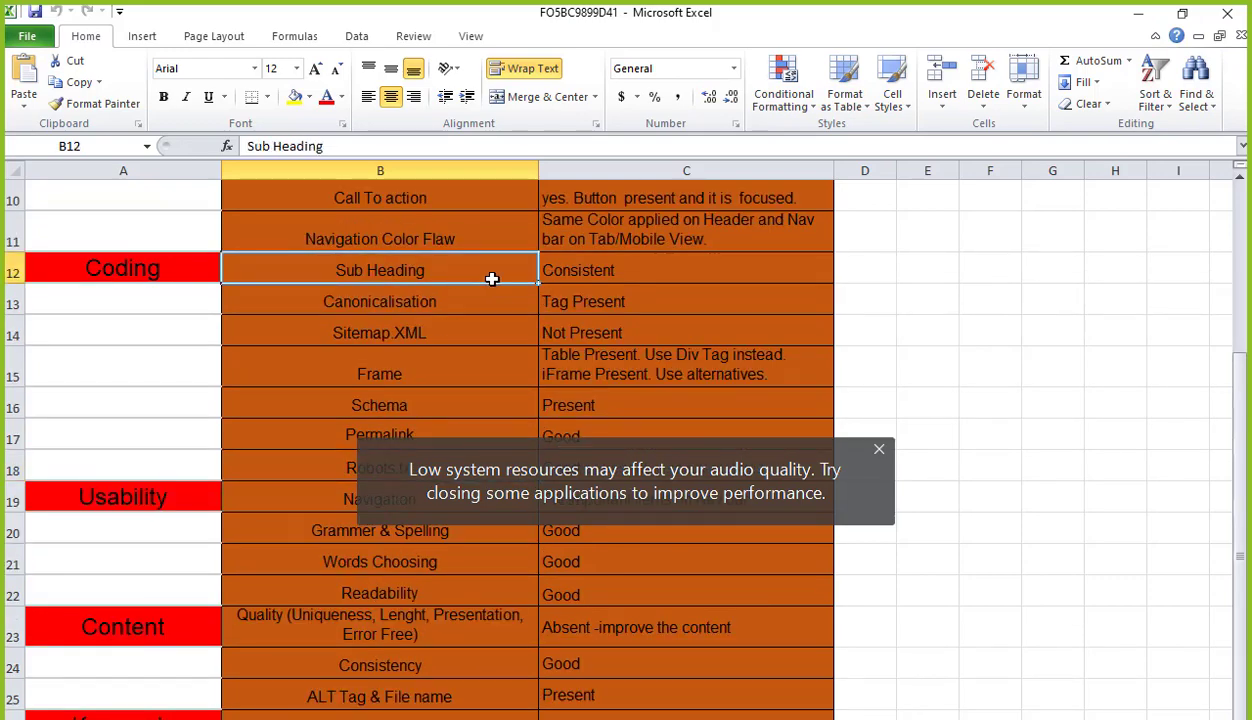
left_click(590, 278)
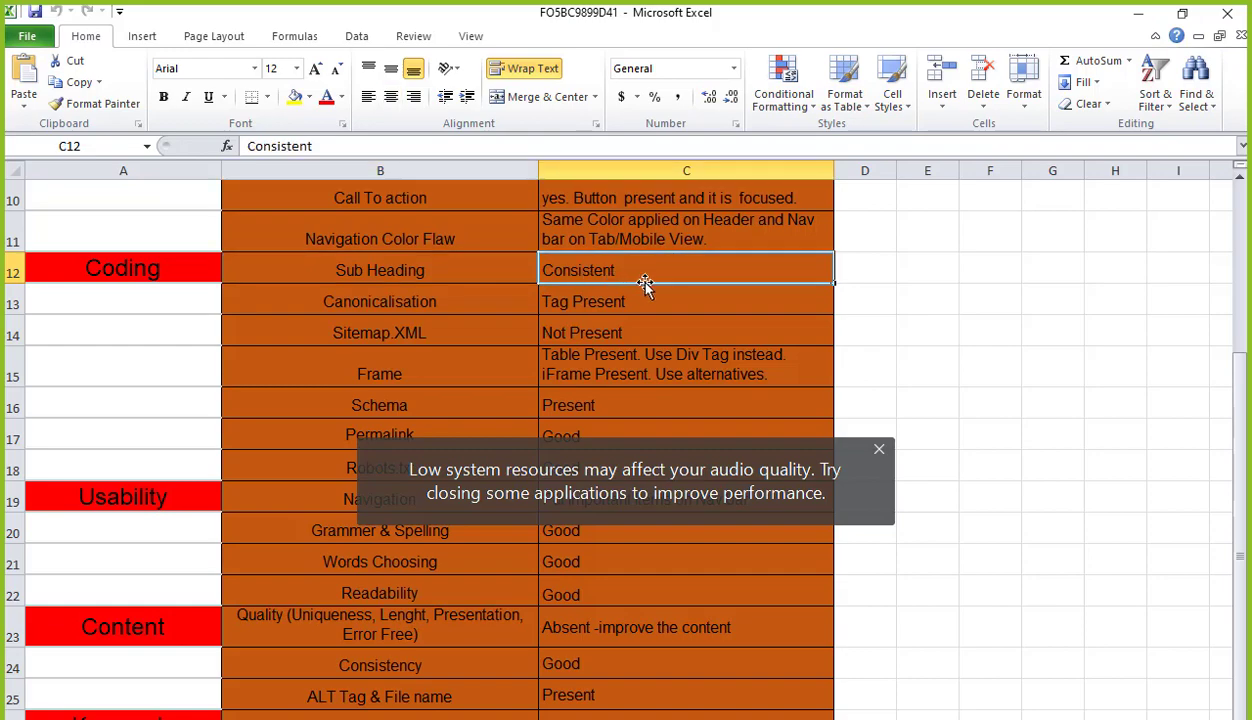
left_click(452, 270)
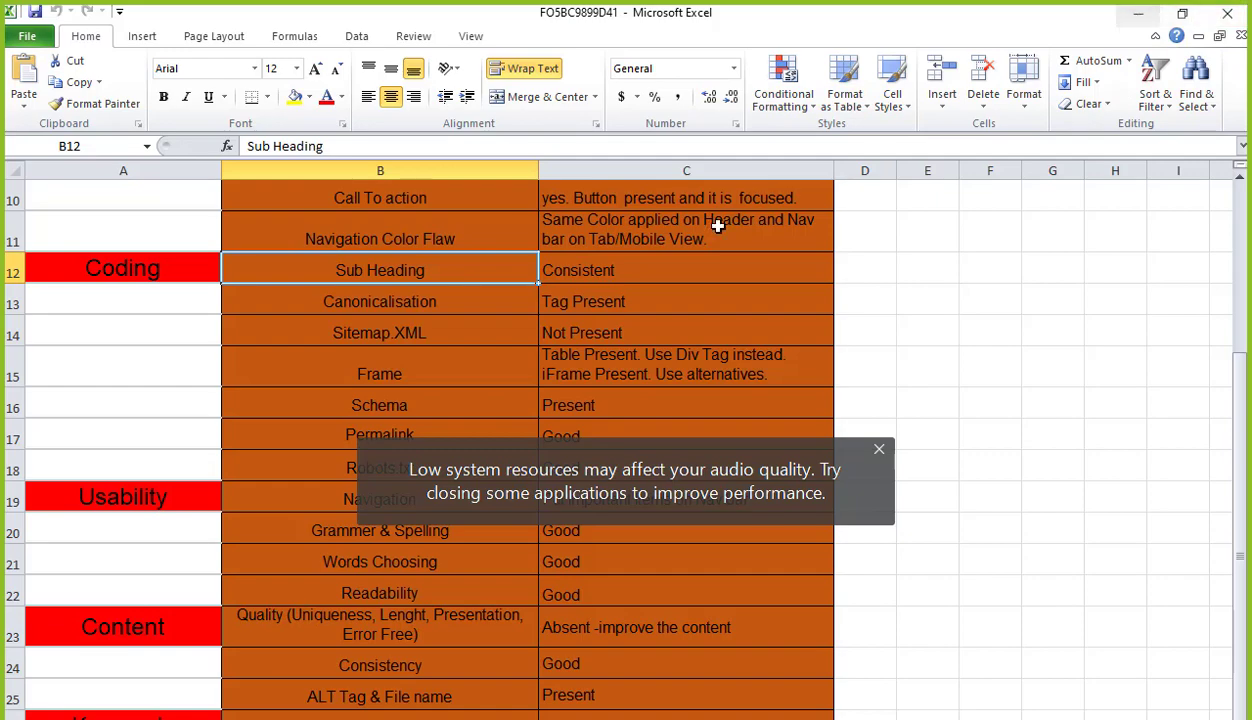
Switch to Chrome and compare the wallpaper homepage's slider headings with the Collections section's heading.
left_click(1135, 20)
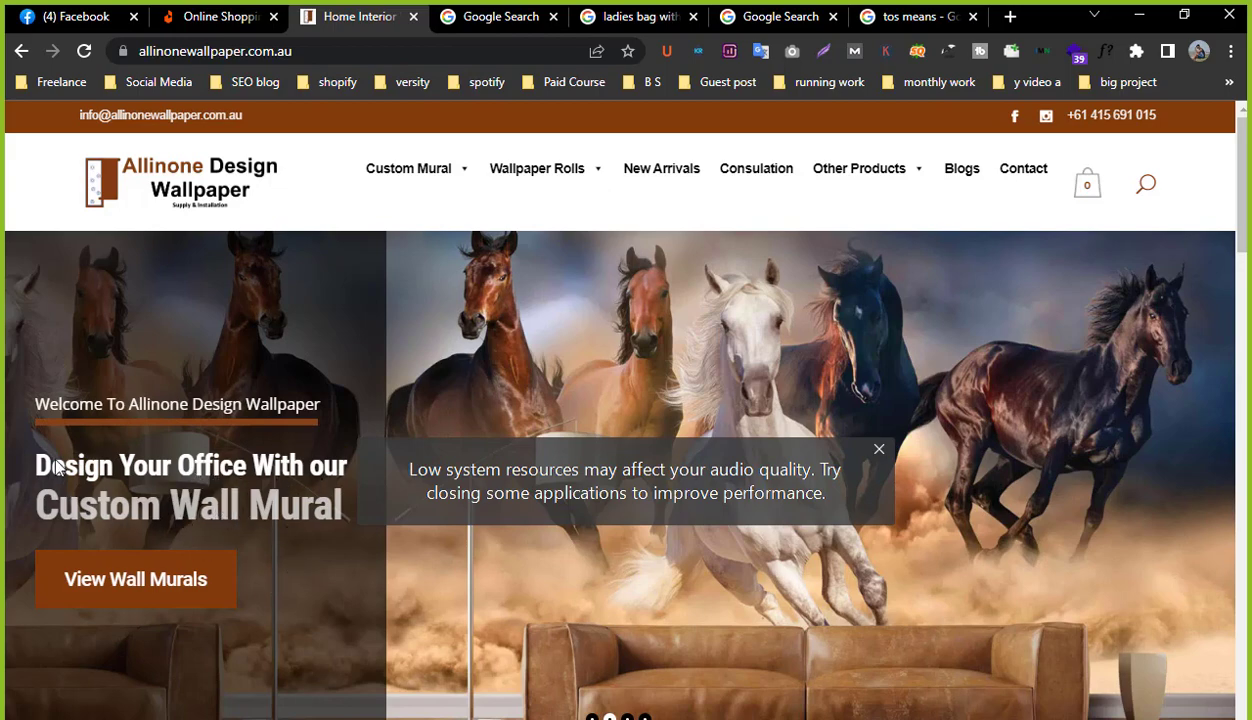
scroll(303, 441, "down", 6)
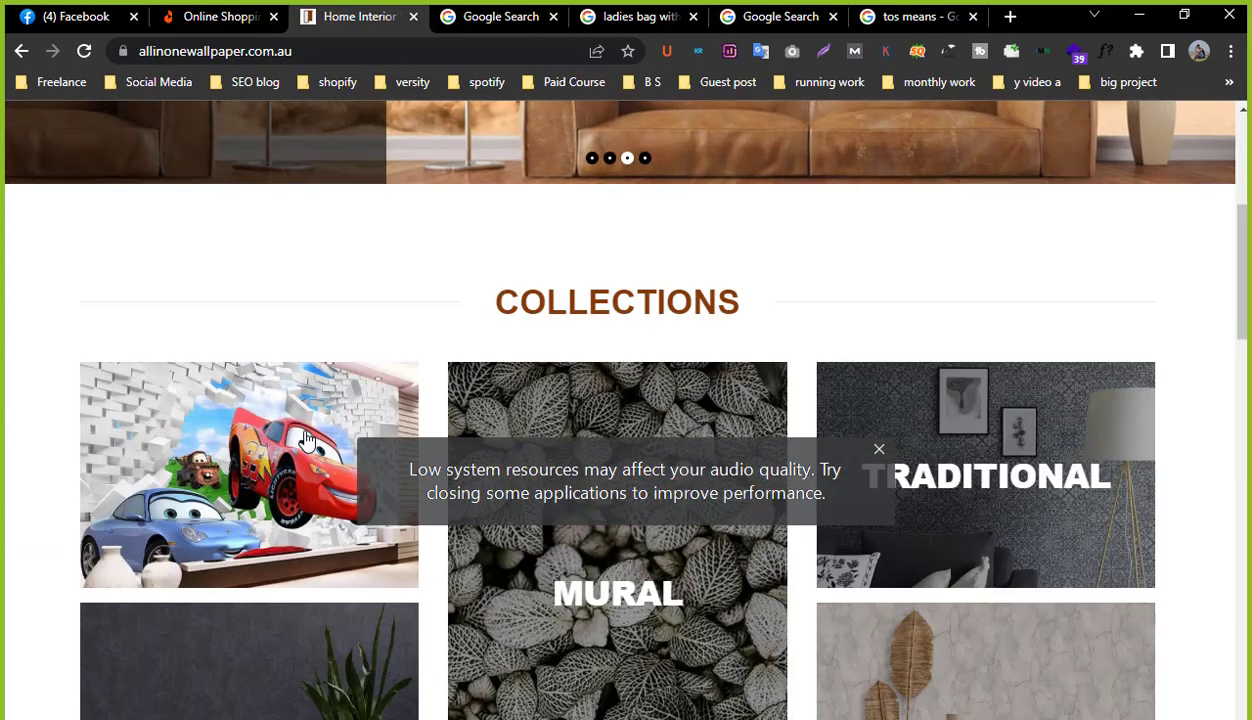
scroll(303, 441, "up", 5)
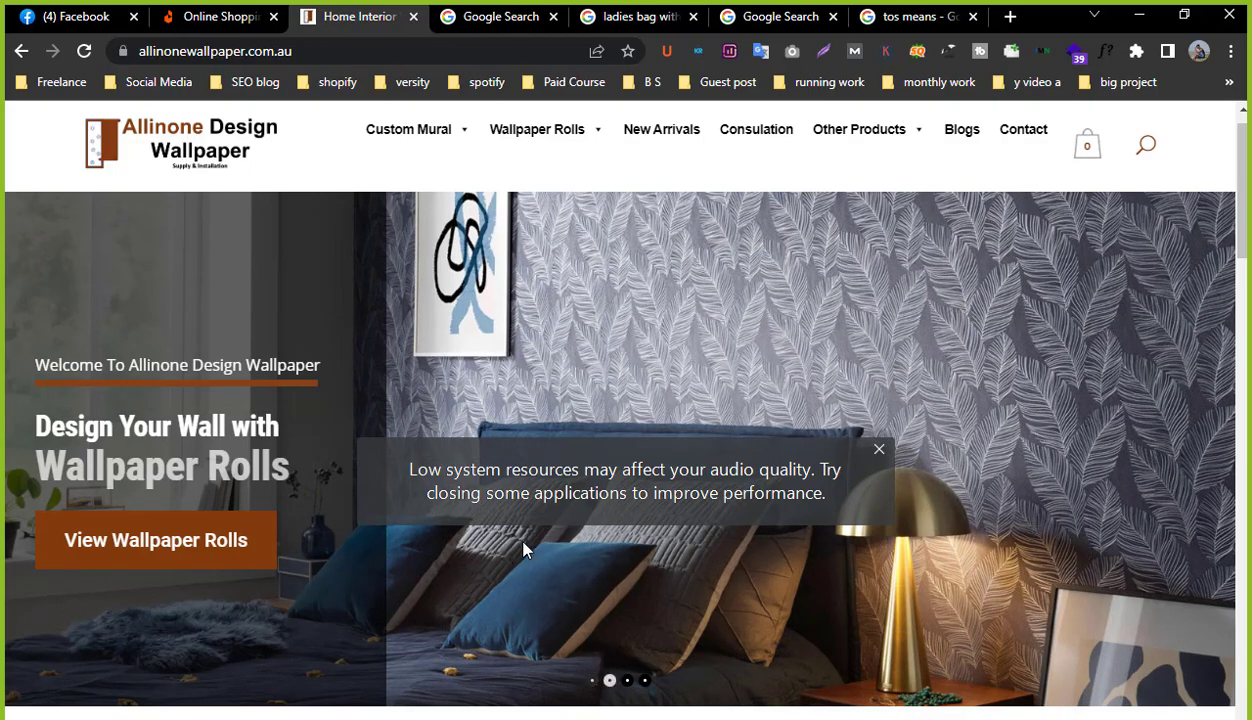
scroll(551, 620, "down", 5)
scroll(545, 349, "up", 3)
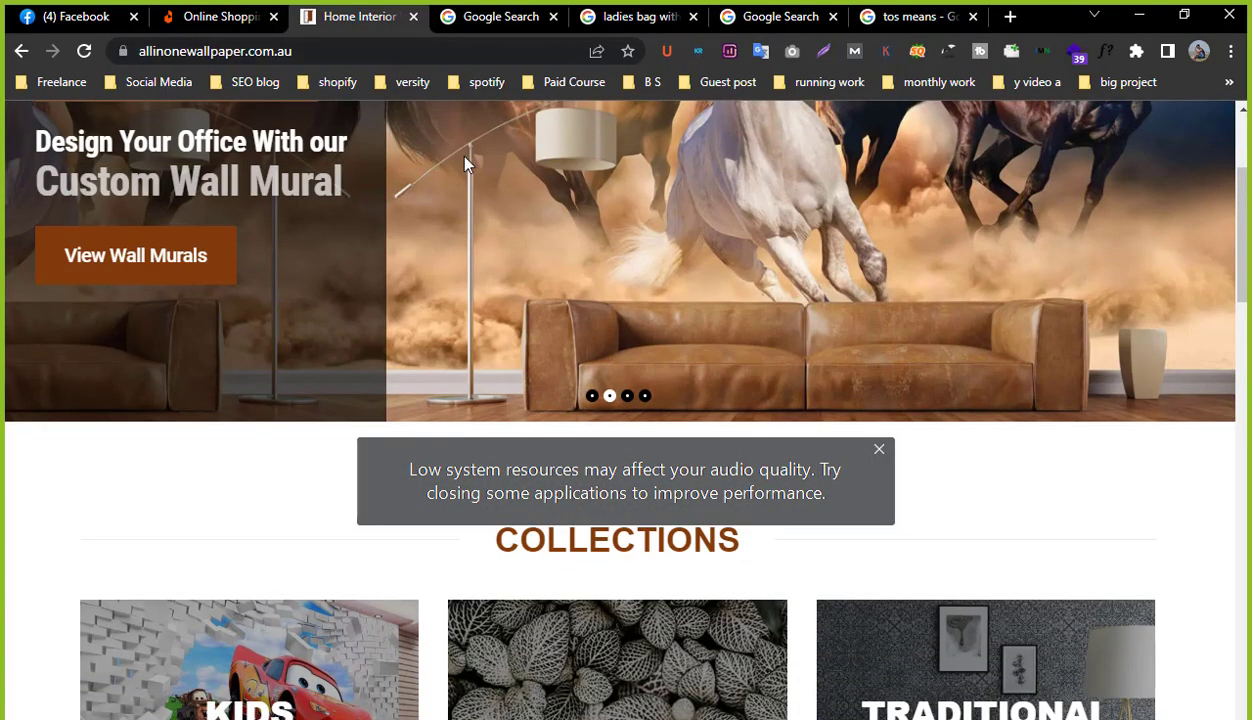
scroll(464, 163, "up", 2)
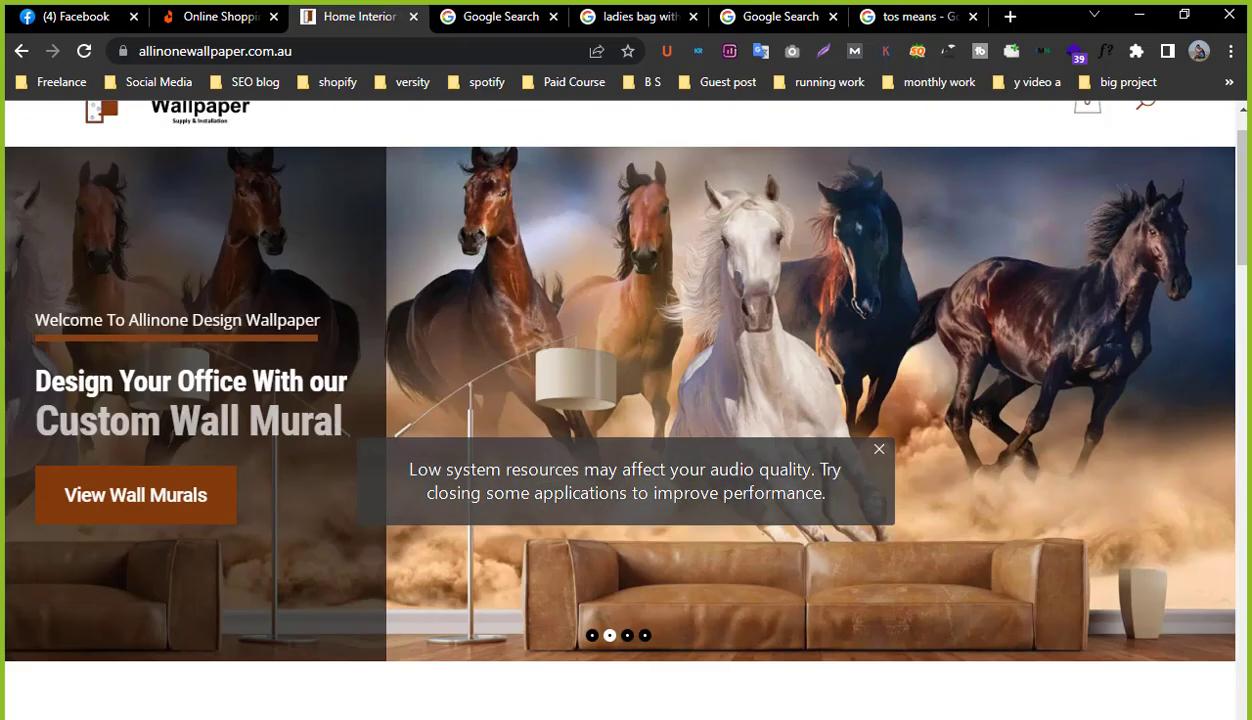
Switch to the Excel audit report, review the Sub Heading comment in C12, and select the Canonicalisation item in B13.
key("alt+Tab")
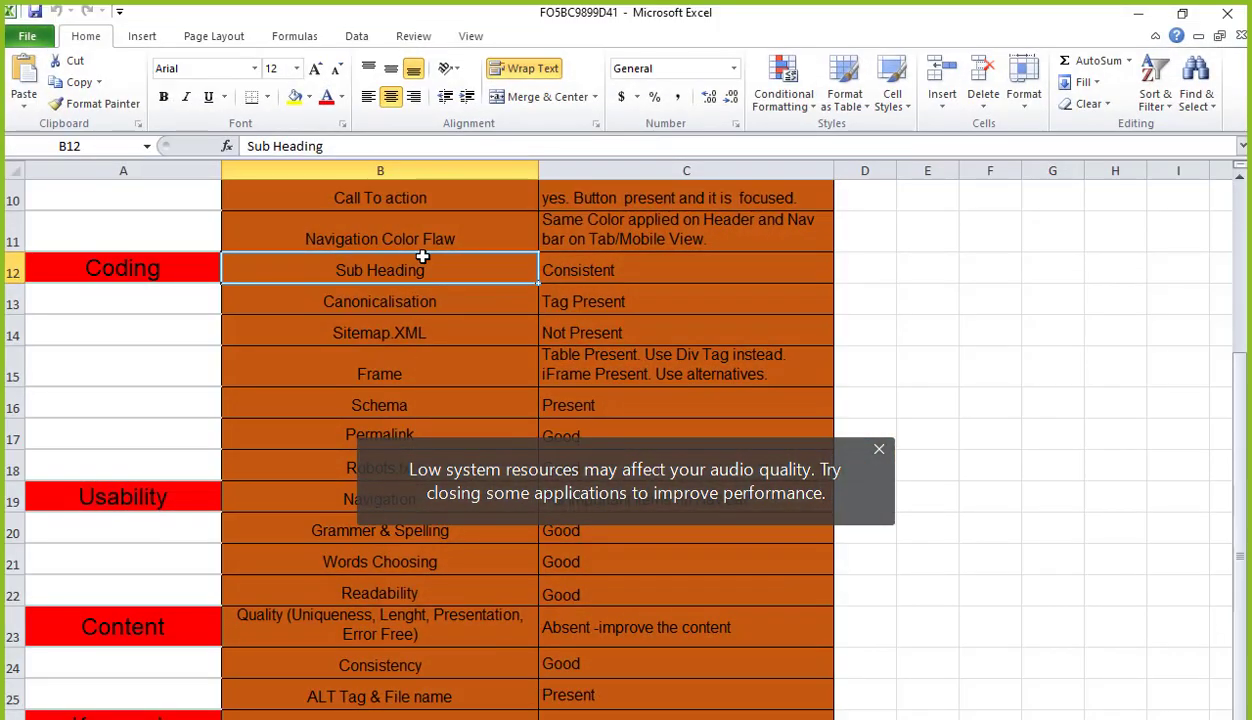
left_click(560, 268)
left_click(490, 272)
left_click(655, 274)
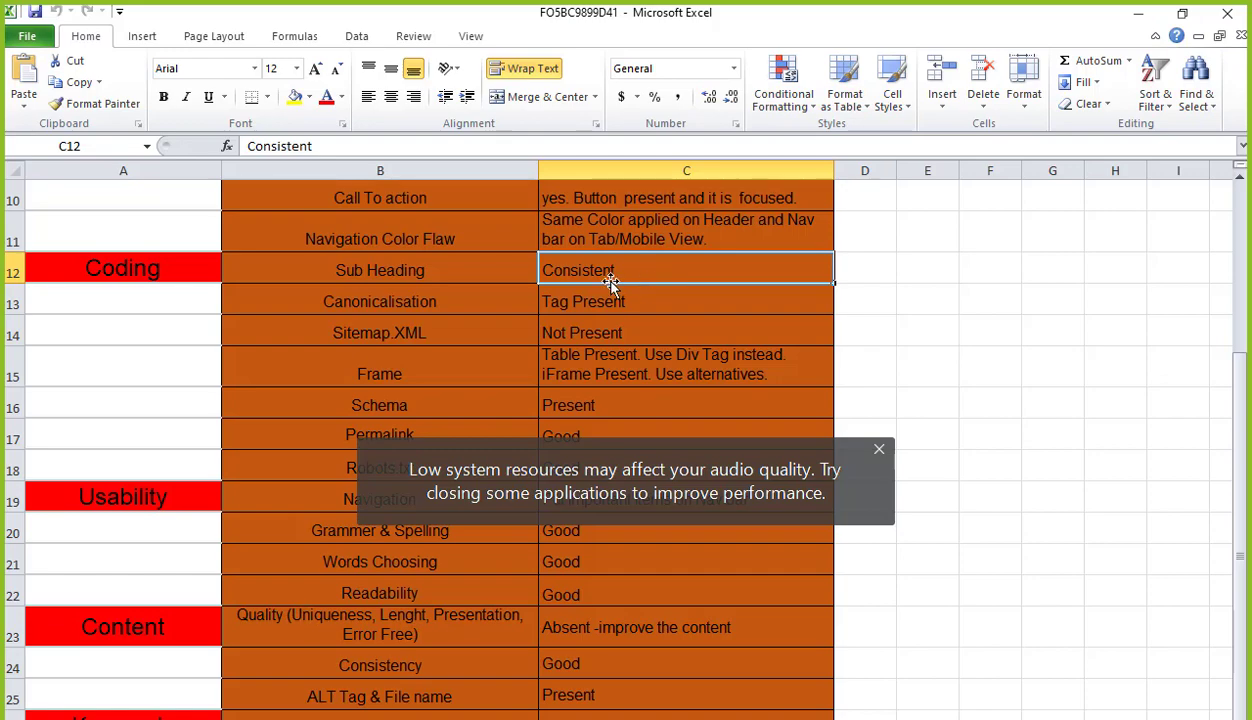
left_click(462, 301)
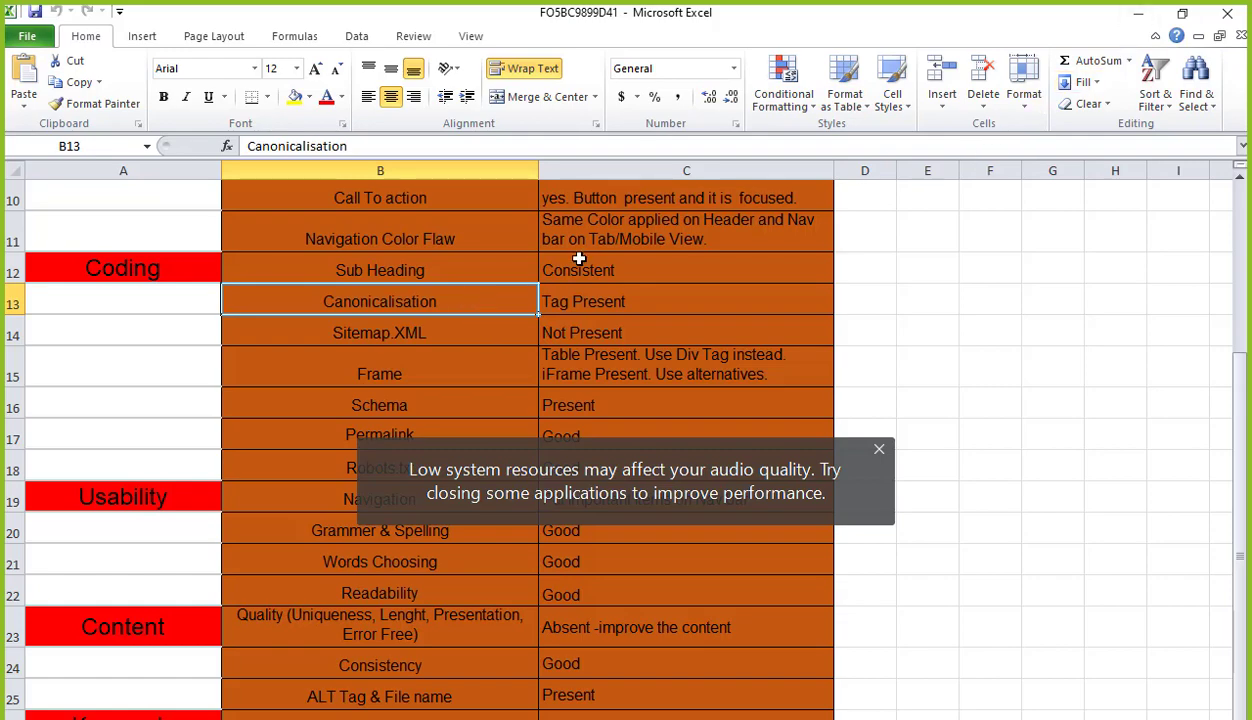
Switch to Chrome and open the page source of the allinonewallpaper.com.au homepage.
left_click(1138, 14)
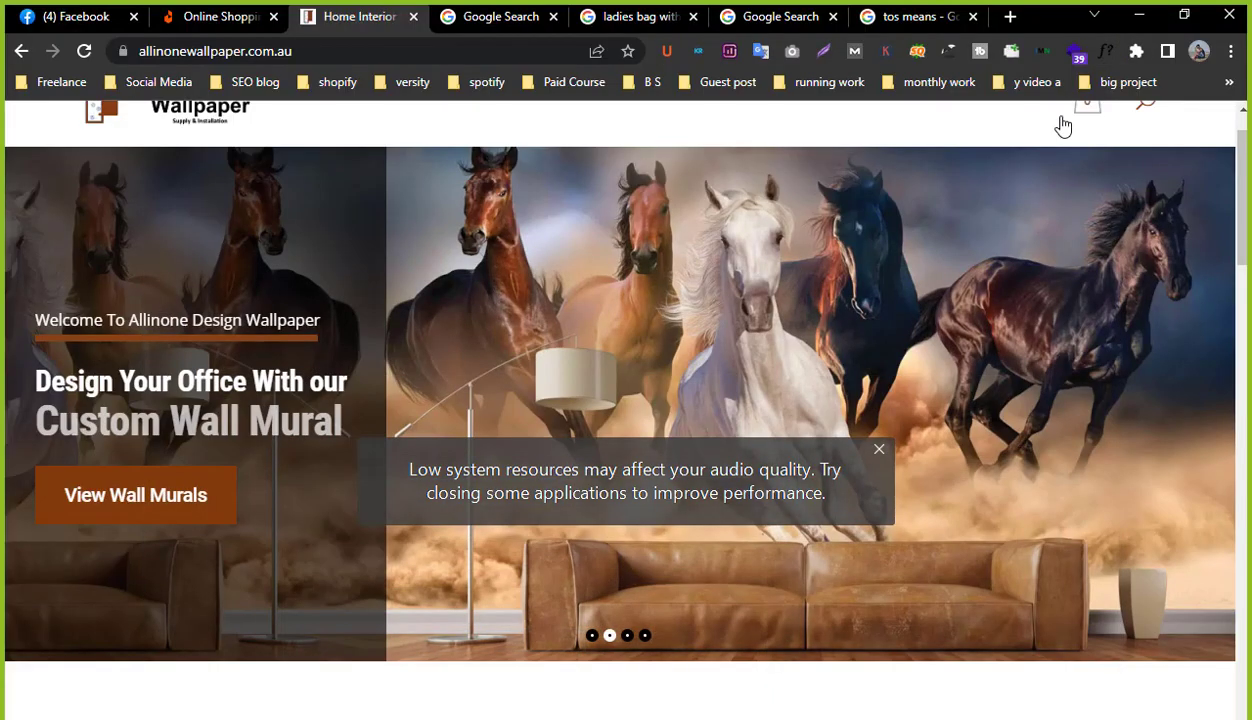
scroll(293, 265, "up", 2)
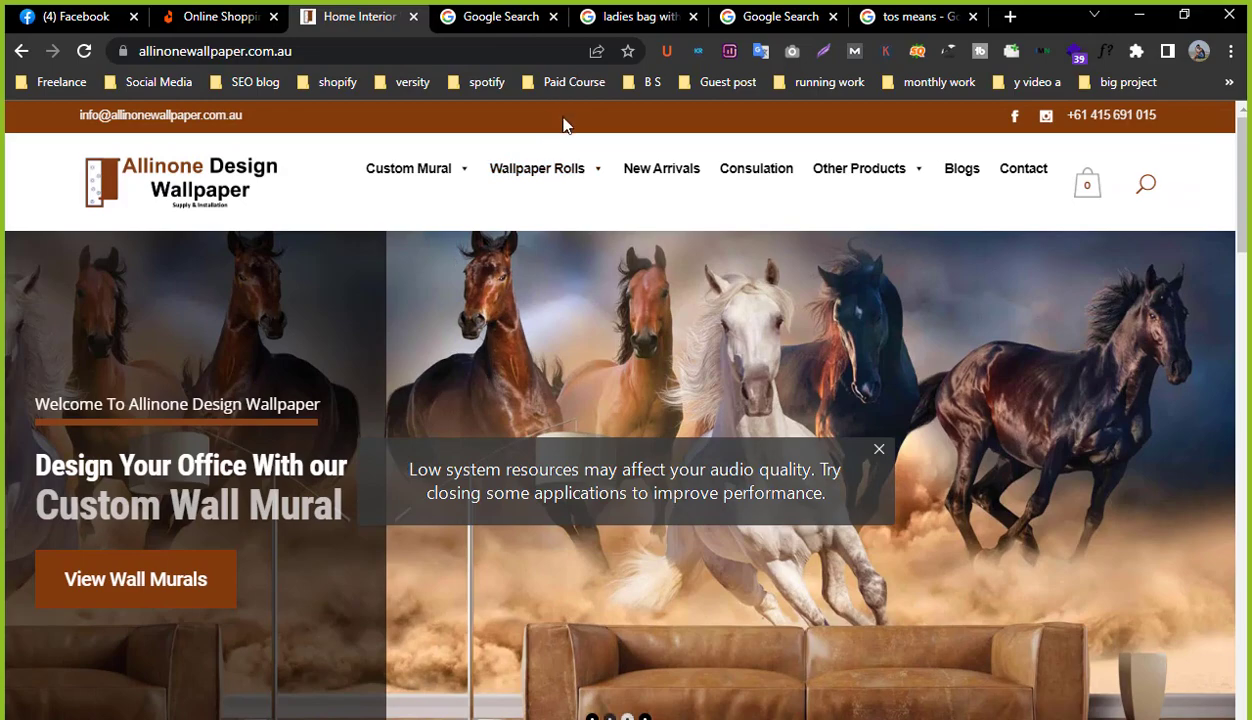
right_click(564, 122)
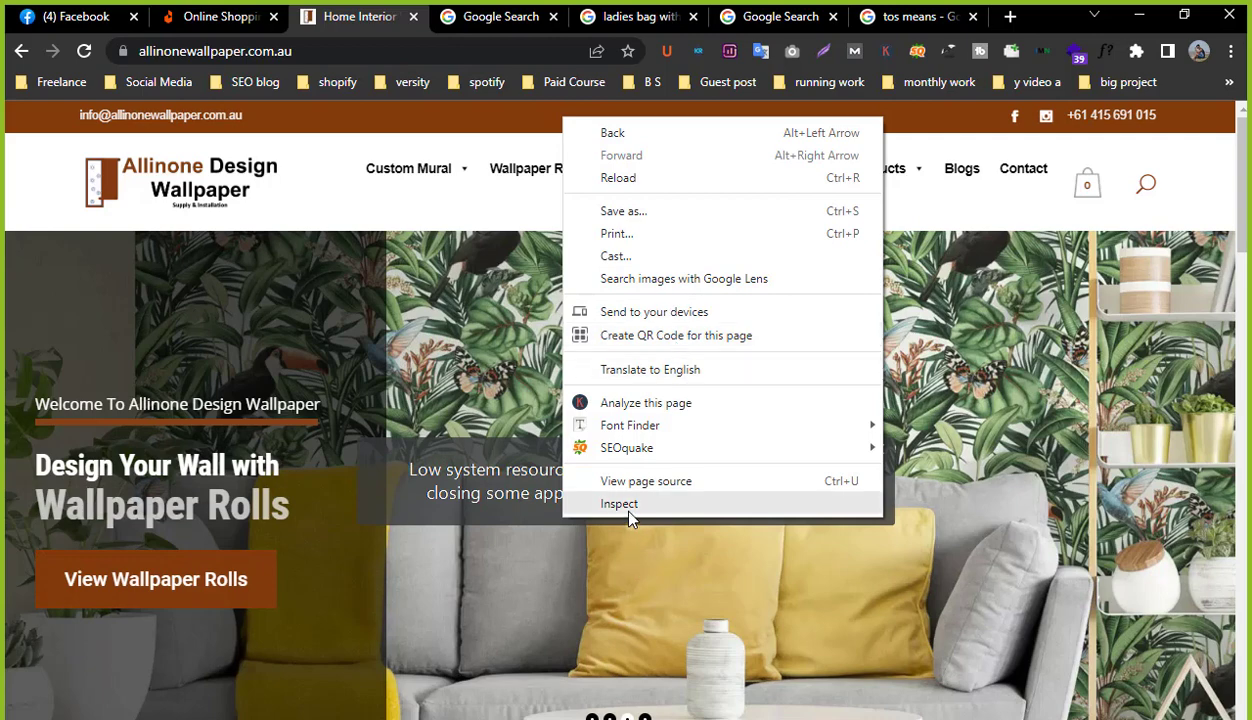
left_click(674, 484)
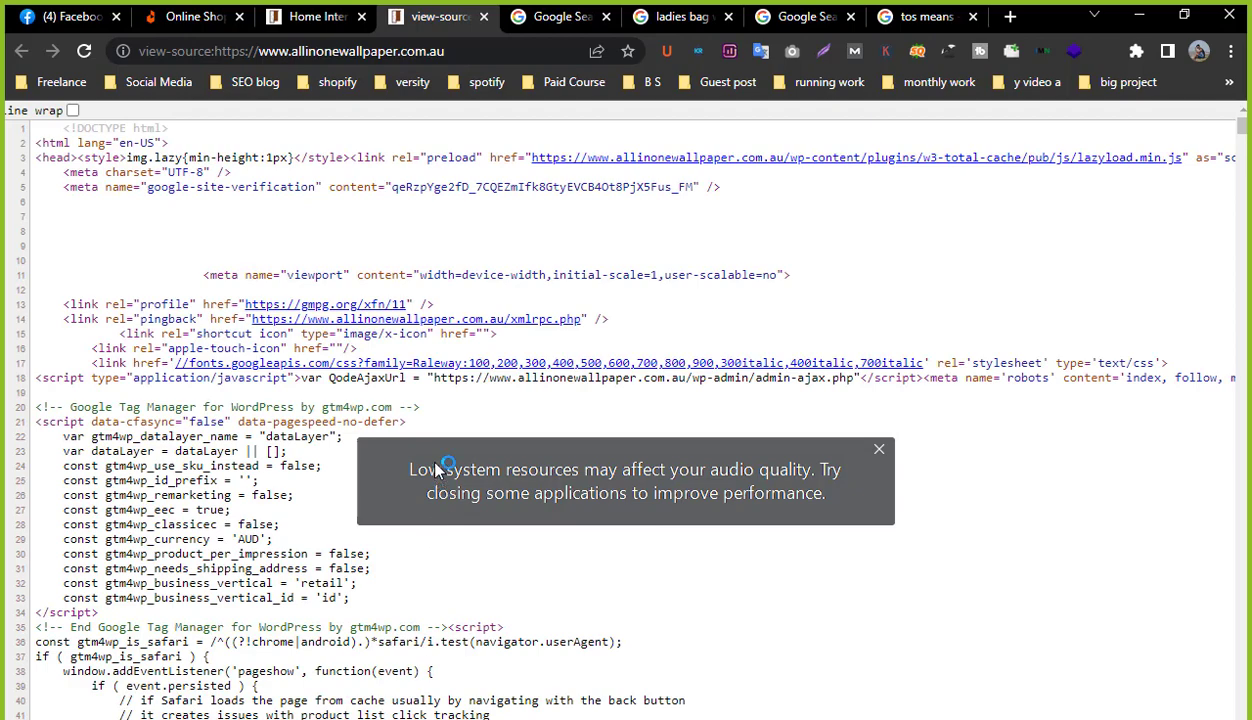
Copy the Canonicalisation item from B13 and shorten it to "Cano" for a page source search, examining the canonical link tag.
key("ctrl+f")
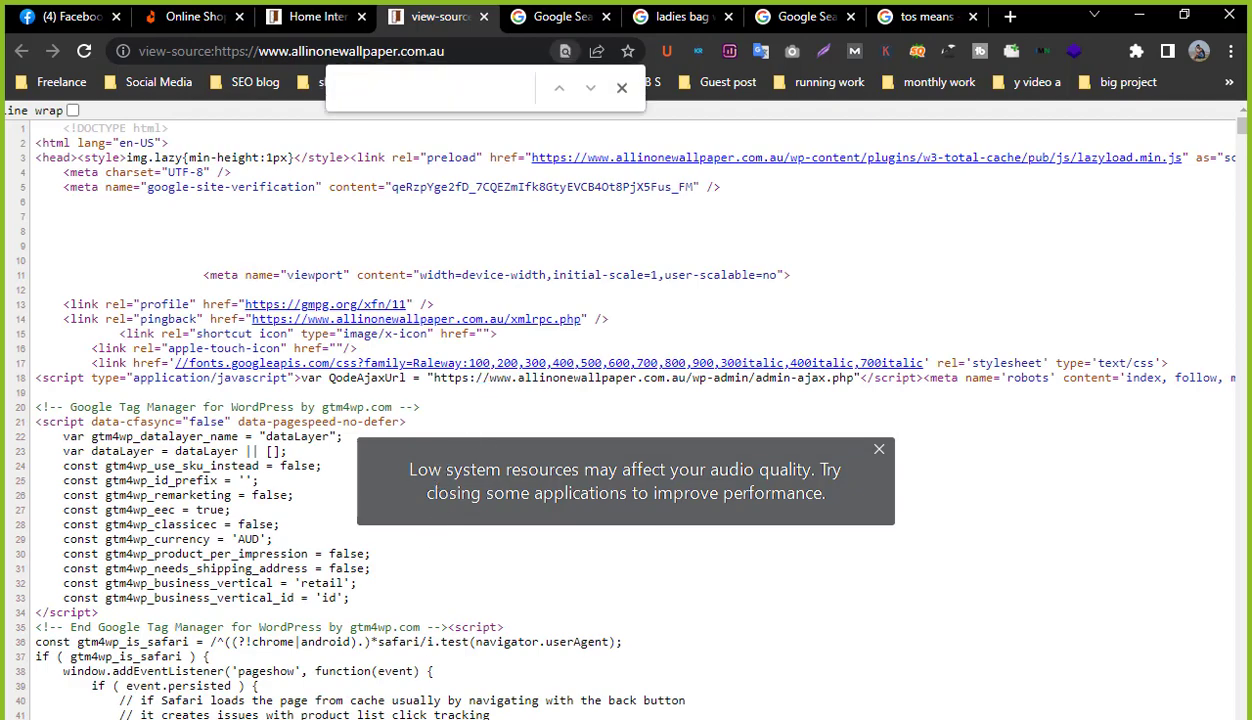
key("alt+Tab")
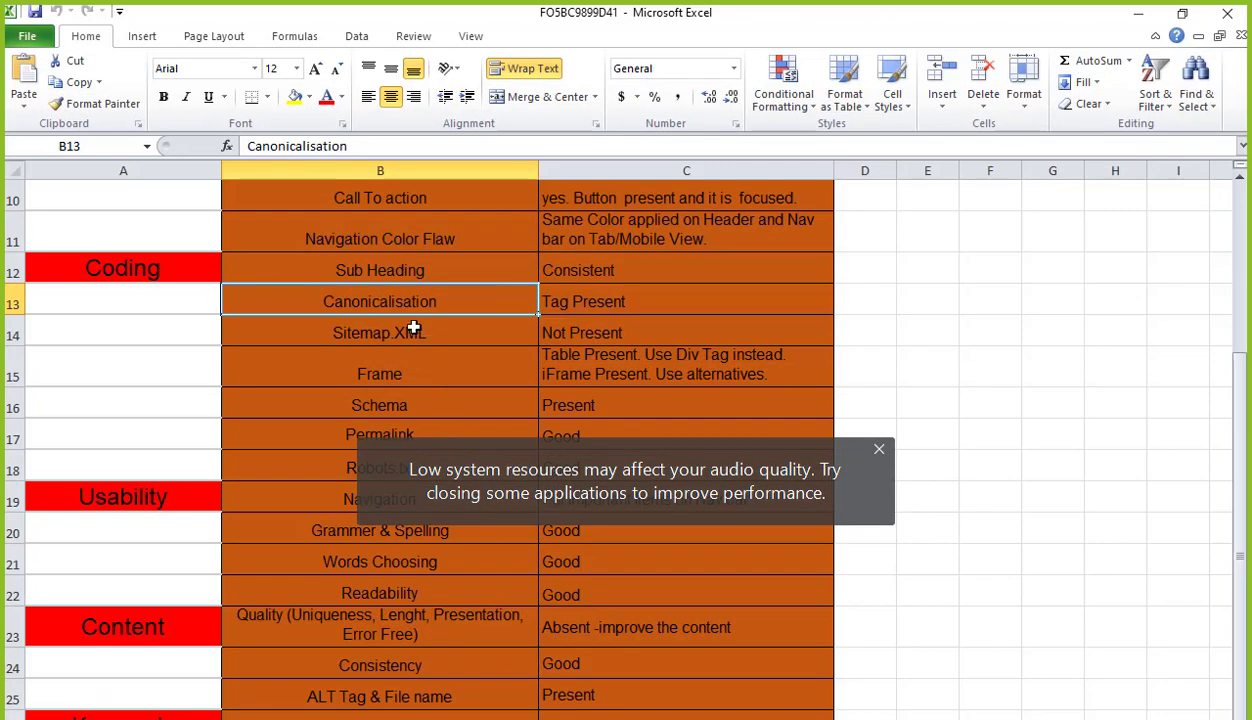
key("ctrl+c")
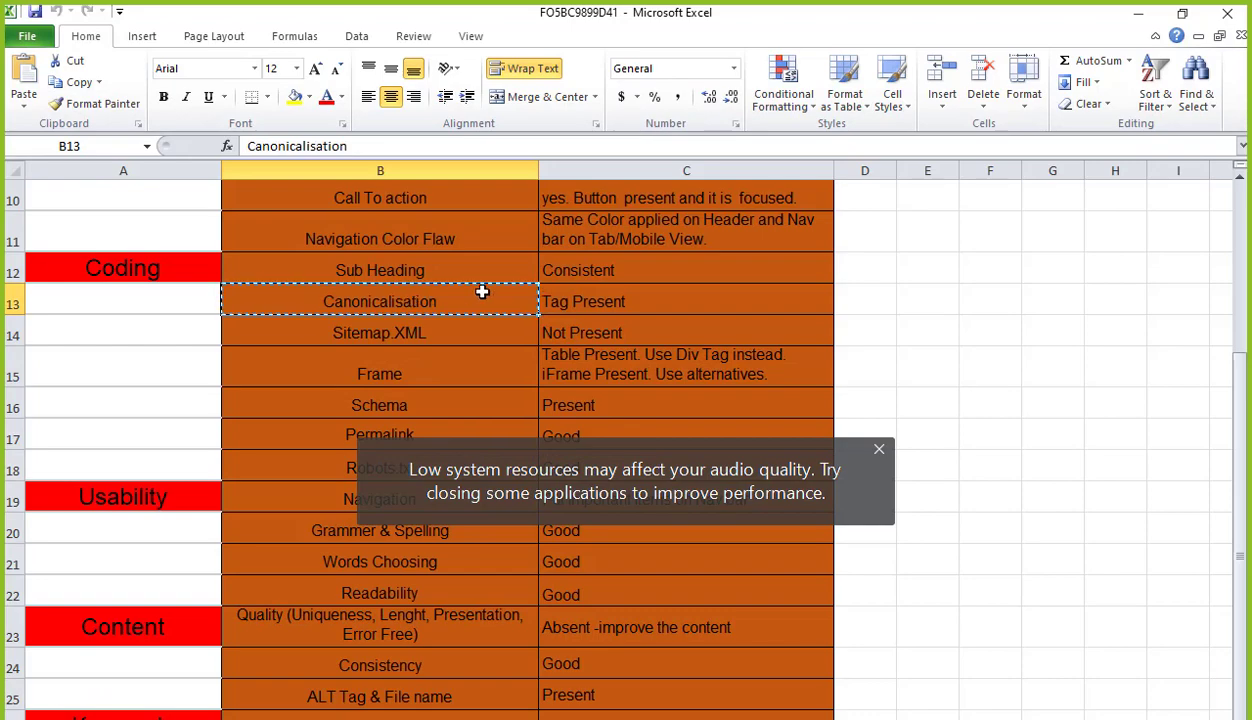
left_click(1138, 14)
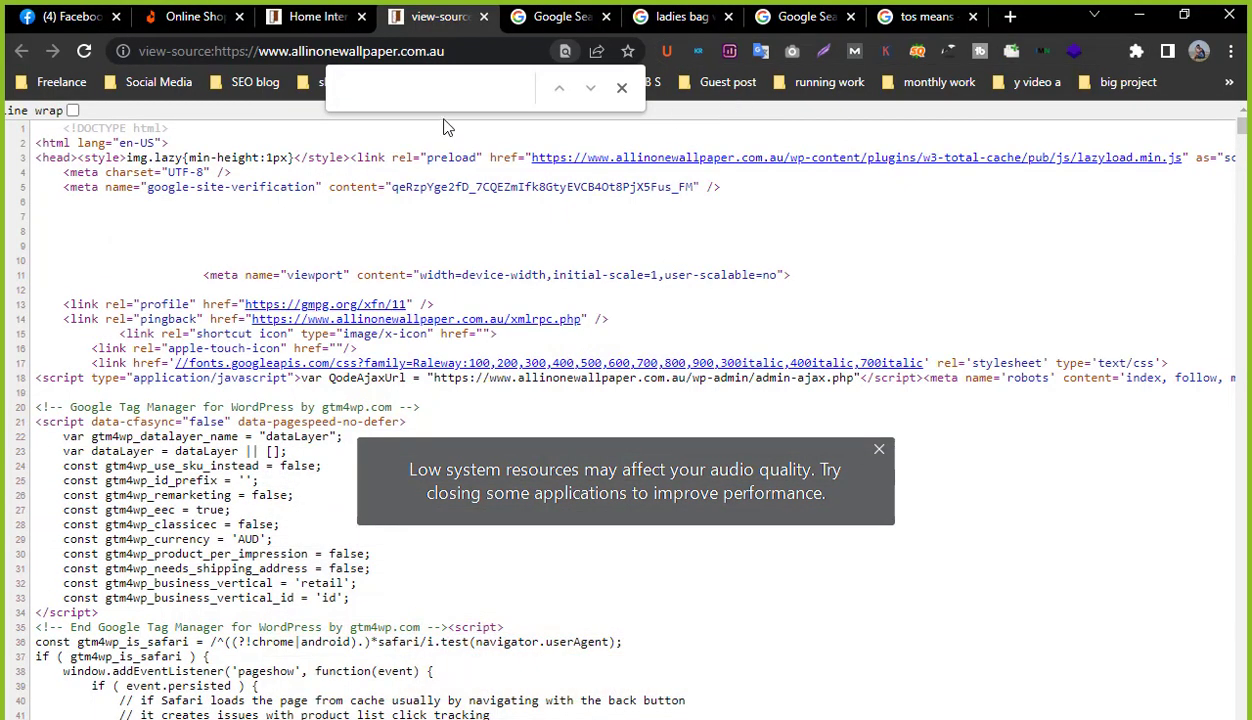
key("ctrl+v")
left_click_drag(477, 84, 368, 92)
key("BackSpace")
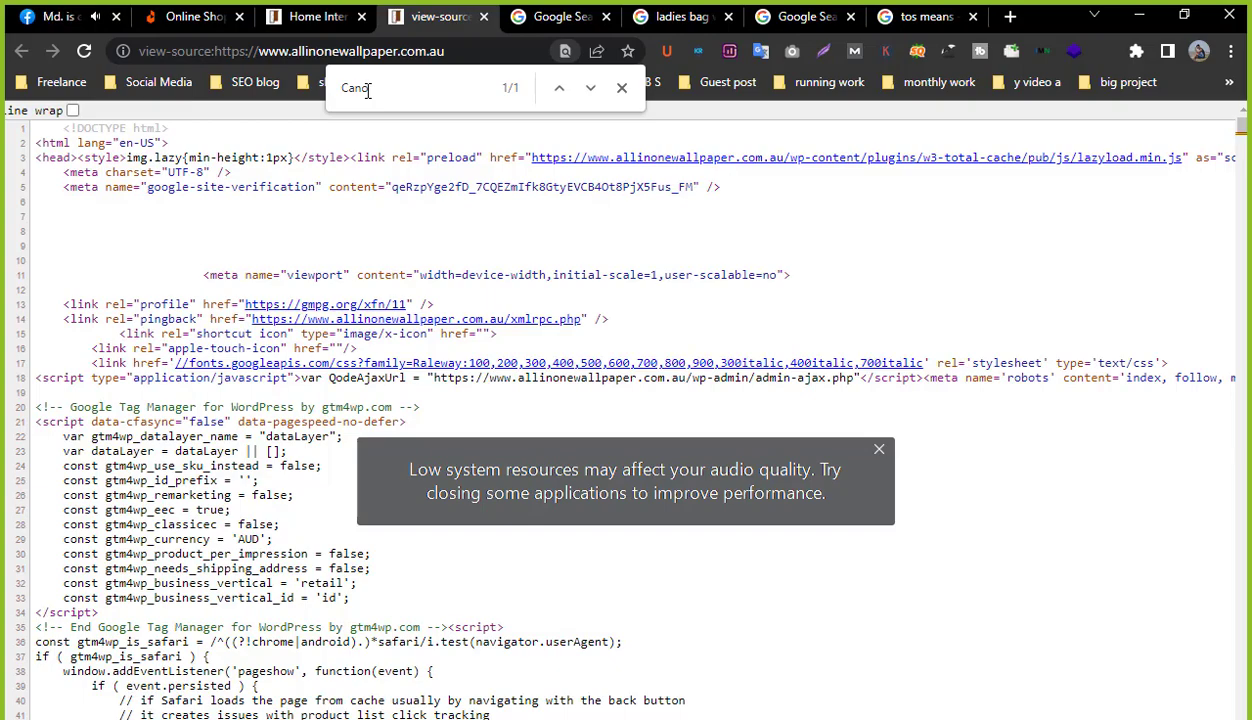
scroll(232, 620, "down", 5)
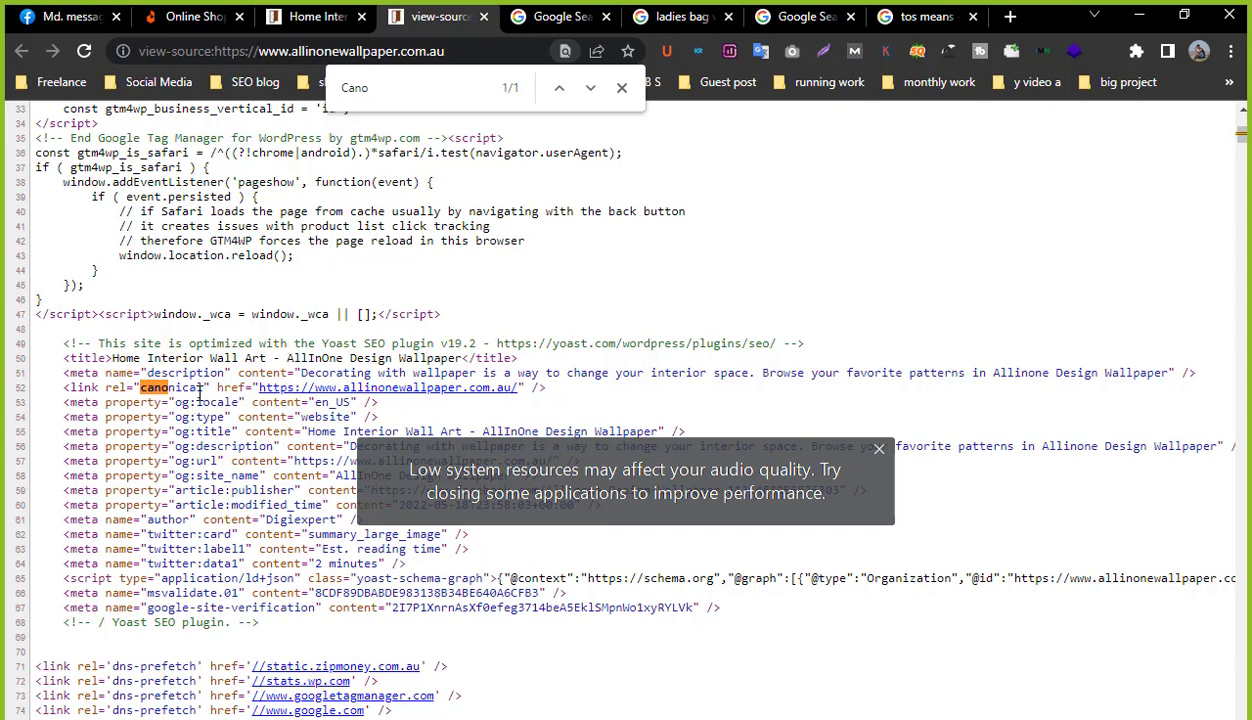
scroll(198, 380, "down", 2)
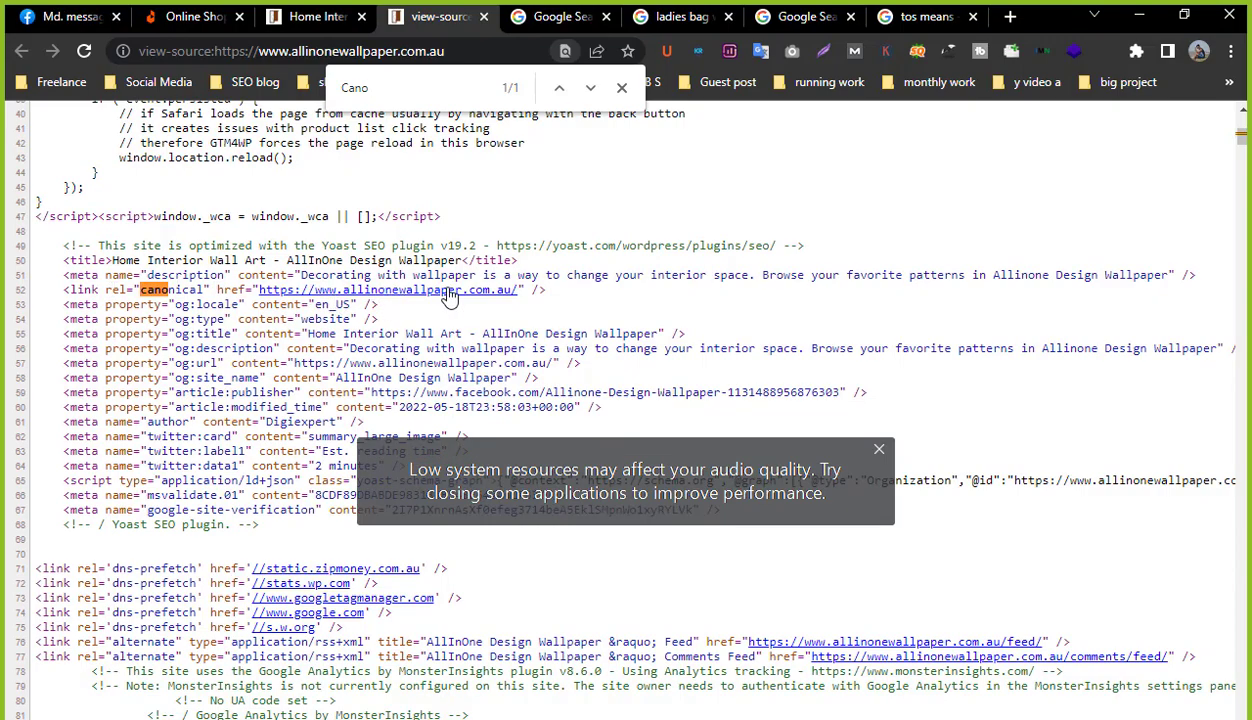
scroll(440, 290, "down", 2)
scroll(342, 288, "up", 2)
Compare the Canonicalisation comment in C13 of the audit report with the canonical tag in the page source.
key("alt+Tab")
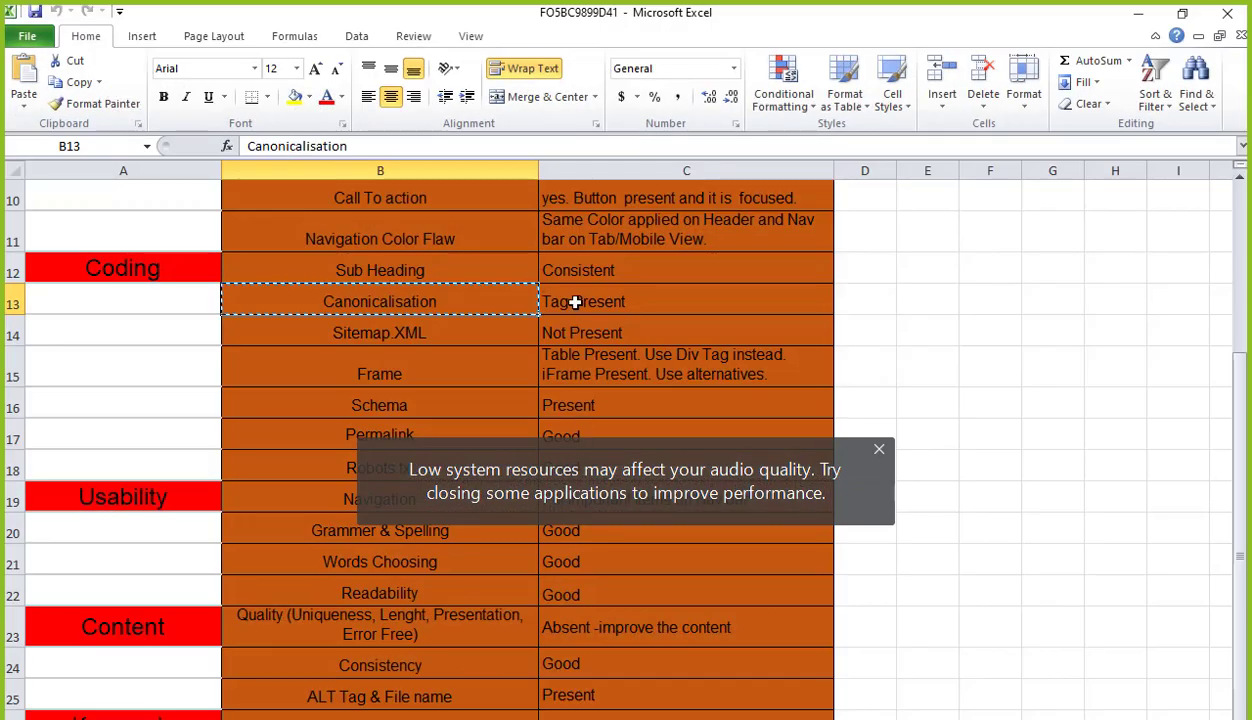
left_click(620, 304)
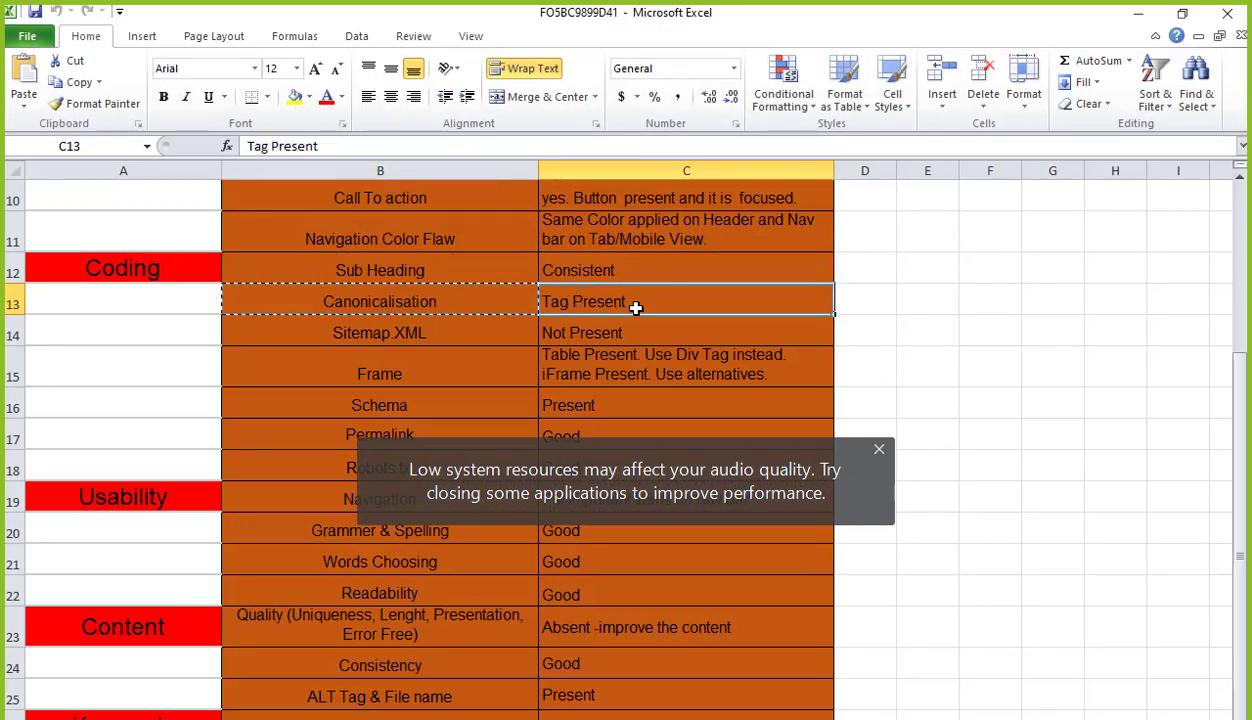
left_click(1141, 14)
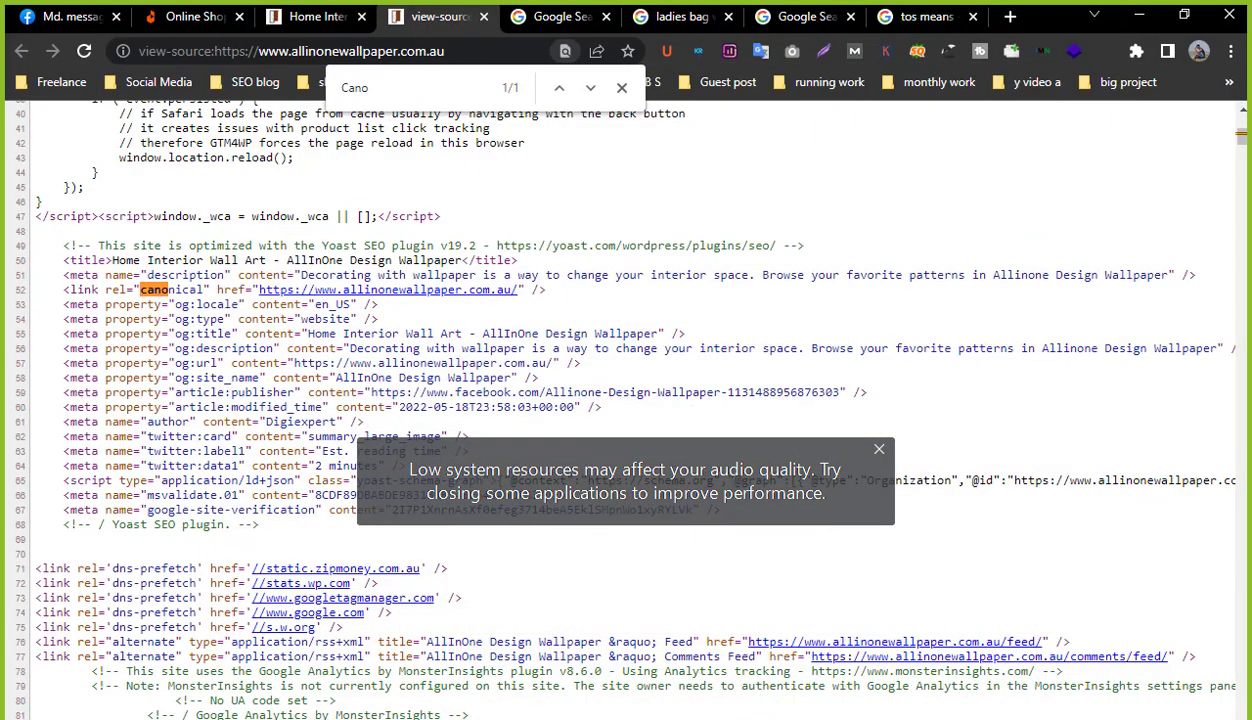
key("alt+Tab")
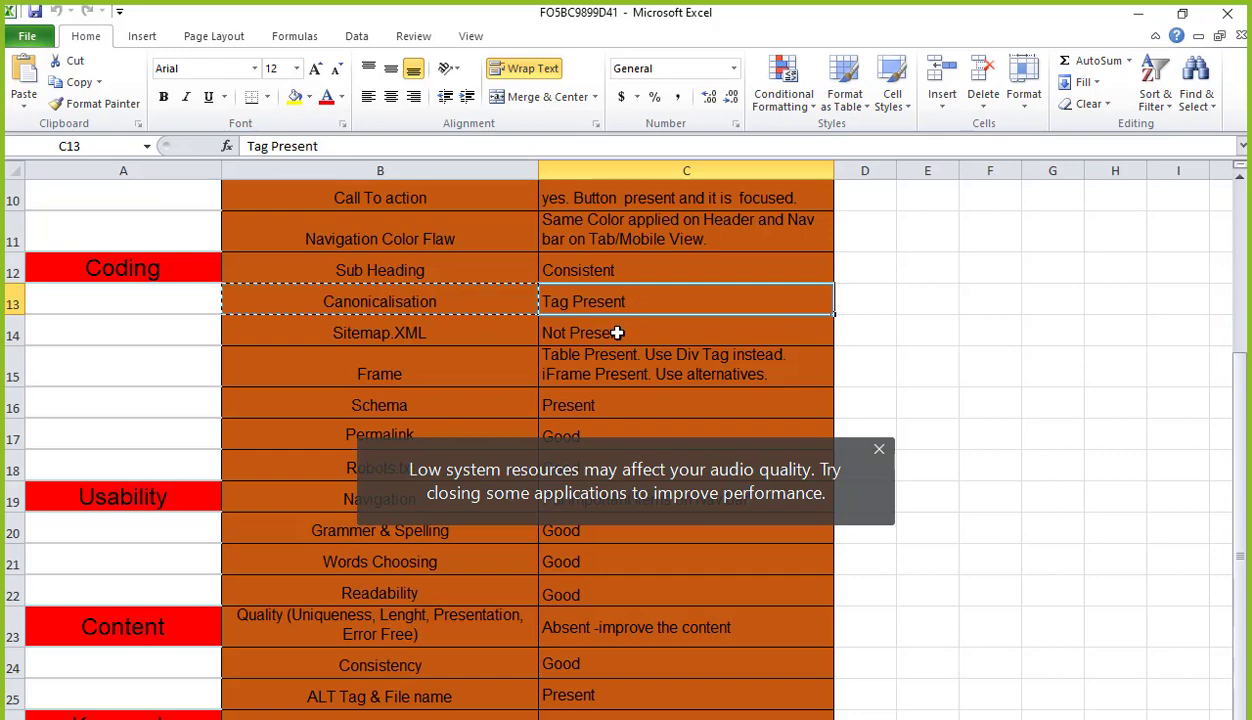
left_click(1146, 12)
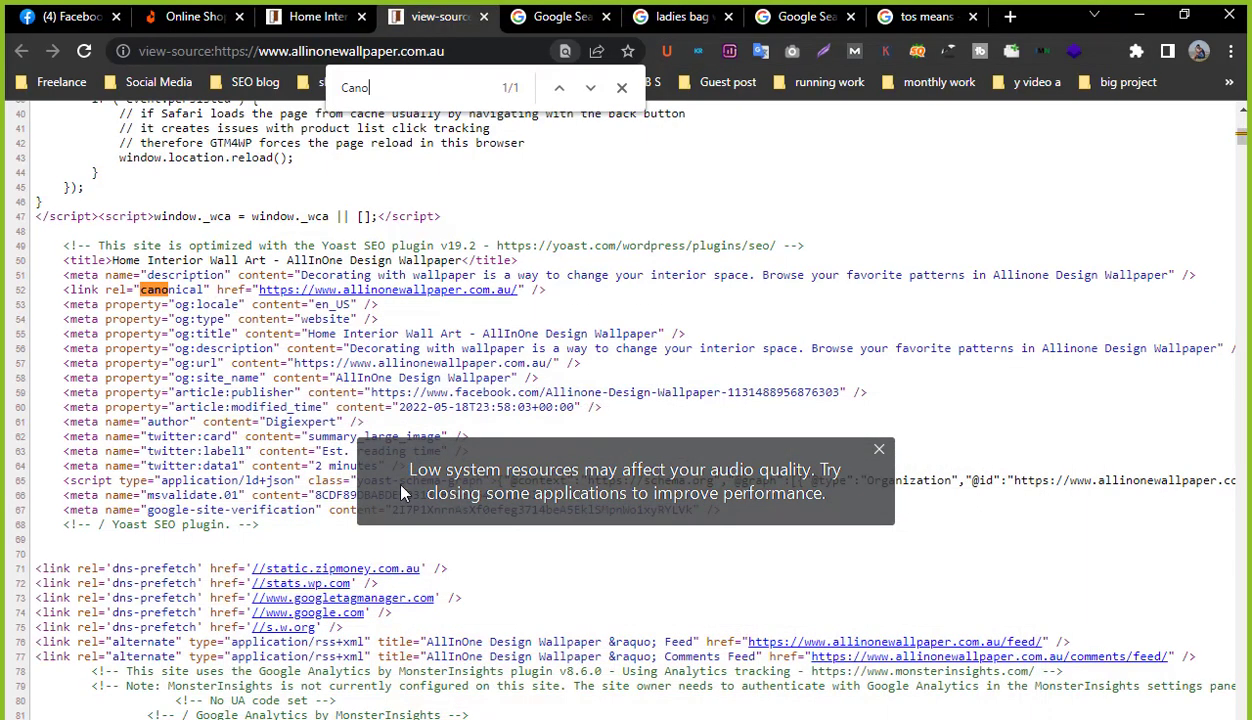
Close the page source view and reopen it from the wallpaper homepage.
left_click(621, 88)
left_click(318, 16)
left_click(483, 16)
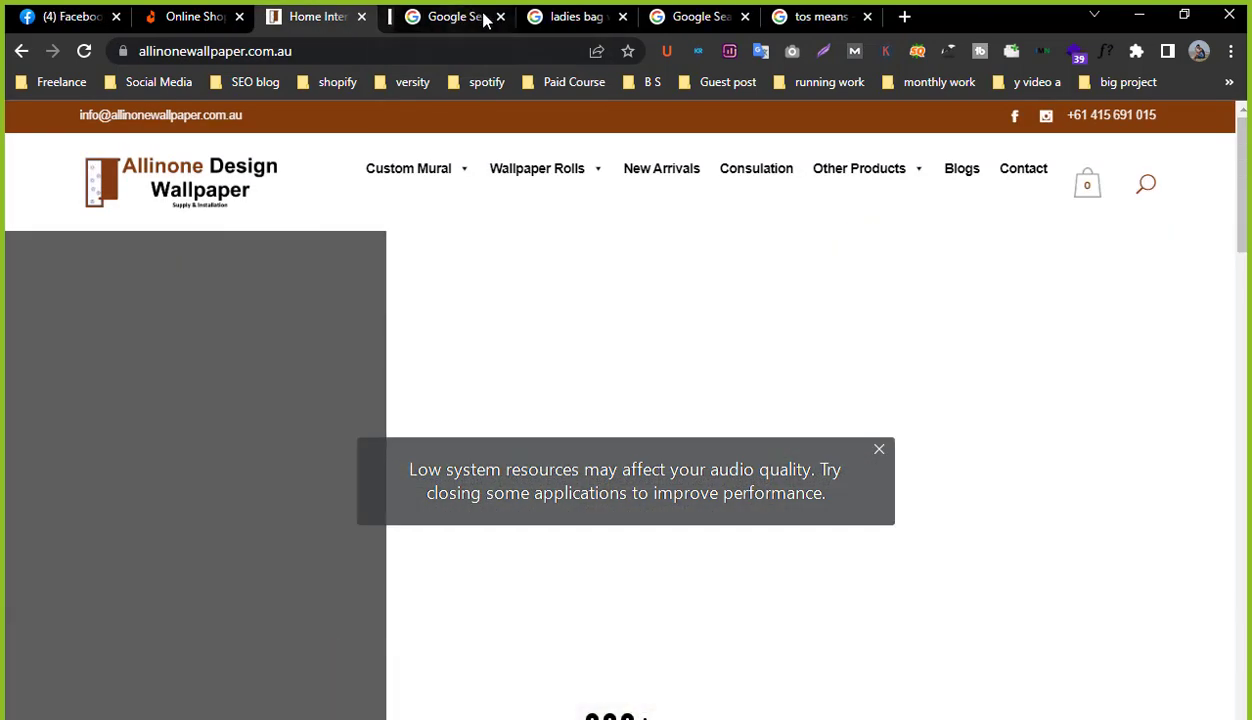
right_click(581, 123)
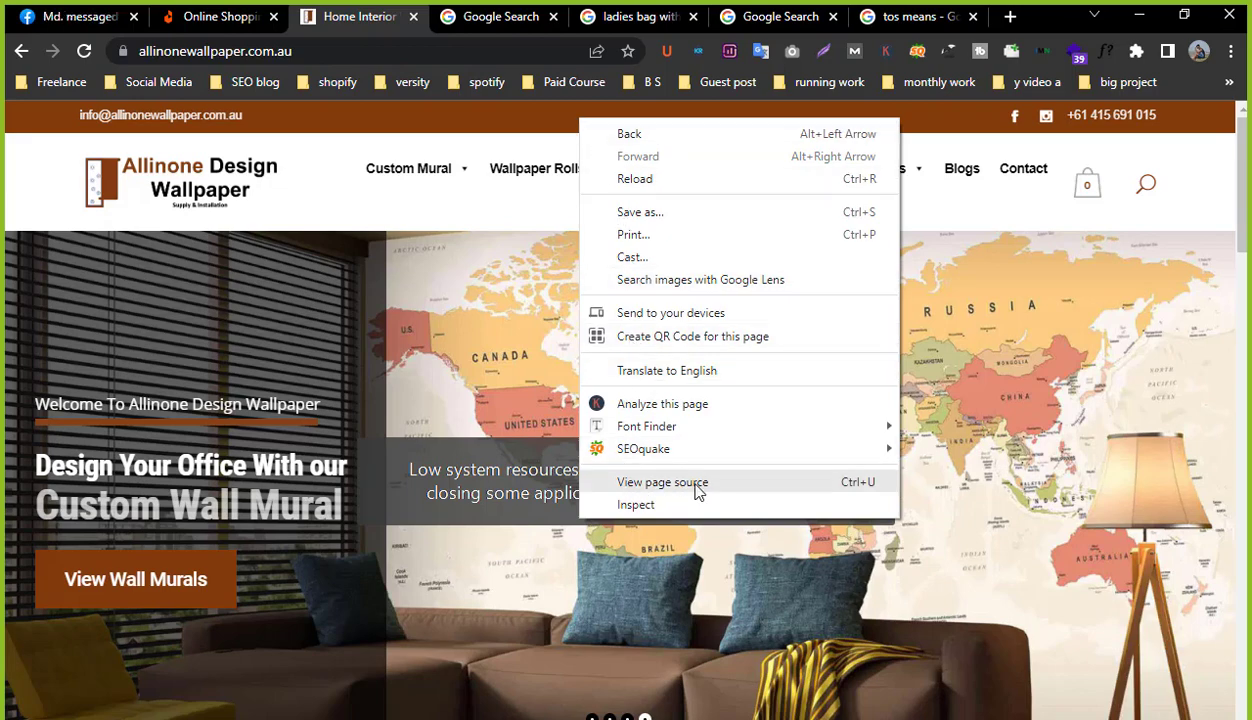
left_click(662, 482)
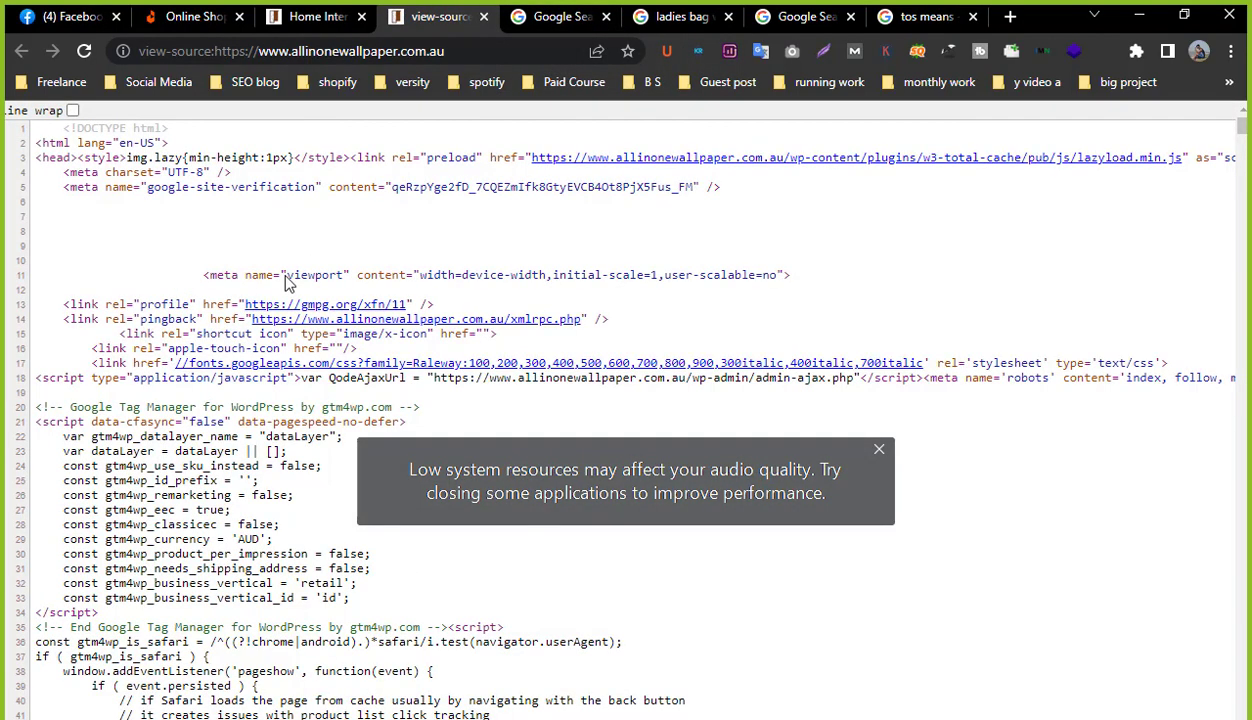
scroll(615, 349, "down", 2)
scroll(529, 335, "up", 2)
Search the page source for "can" and examine the canonical link tag in the head section.
key("ctrl+f")
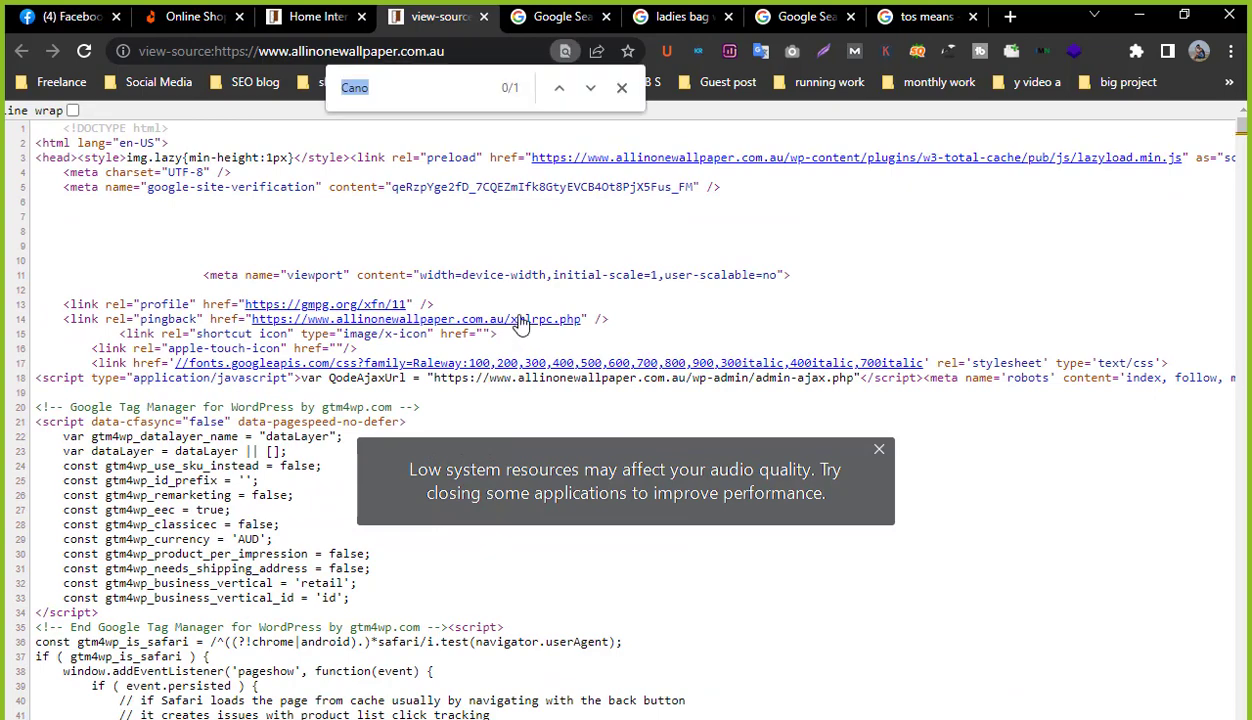
left_click(457, 88)
key("BackSpace")
type("can")
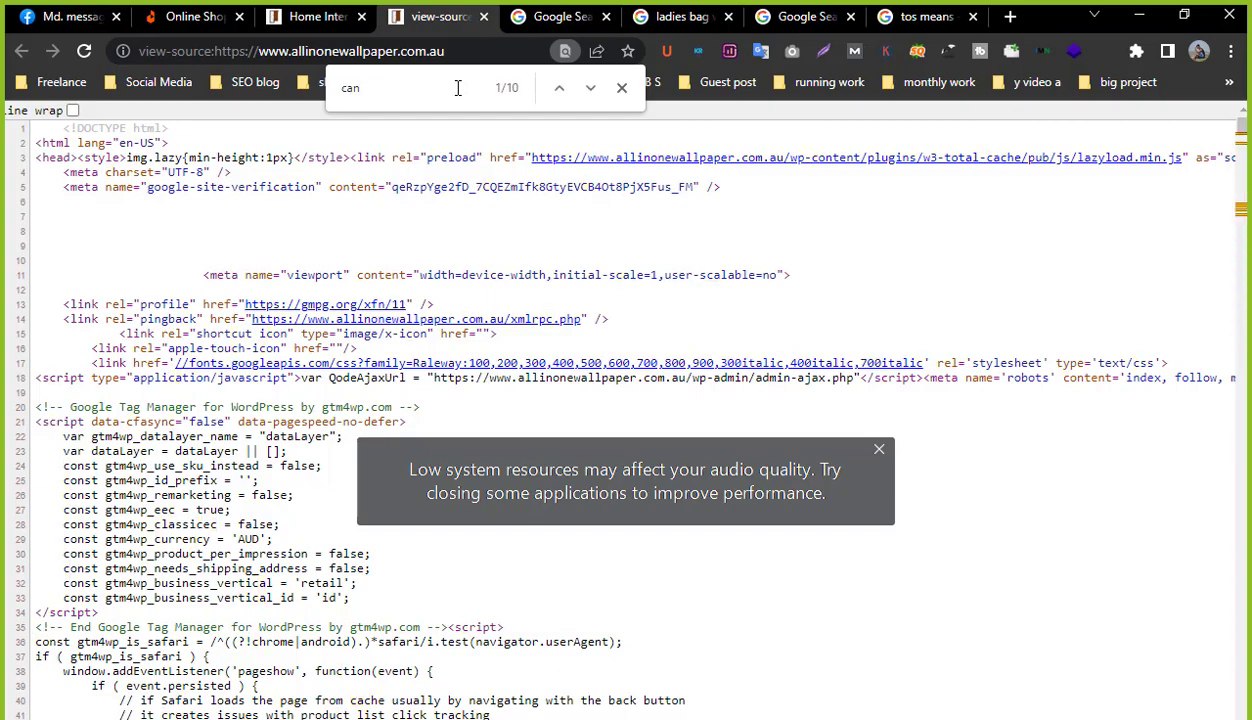
scroll(340, 420, "down", 4)
scroll(210, 450, "down", 1)
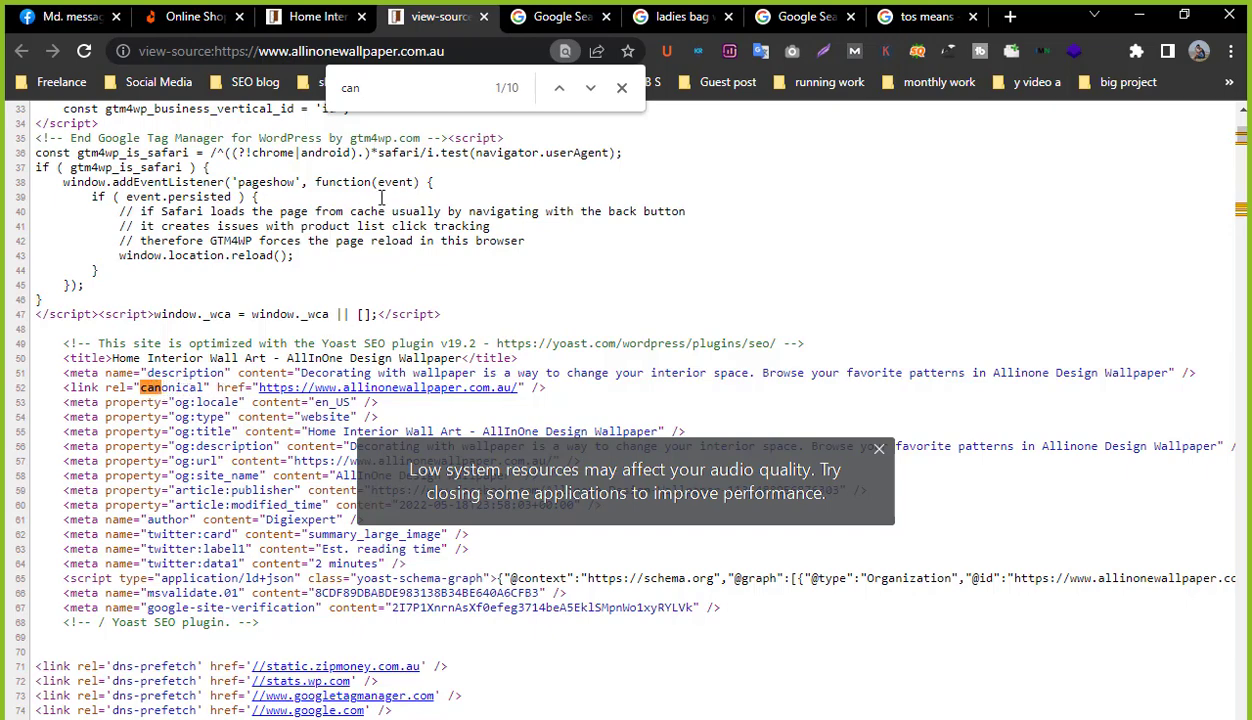
Search the page source for "sub" and clear the search text.
left_click_drag(377, 88, 333, 87)
key("BackSpace")
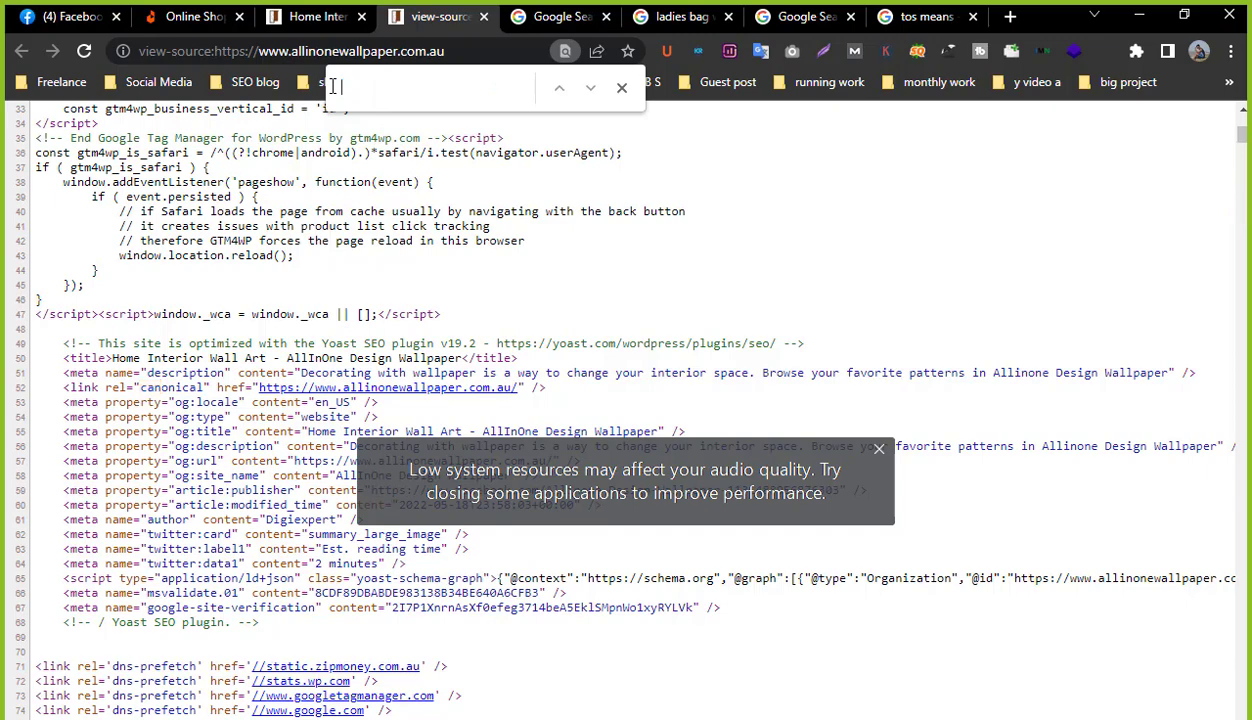
type("h")
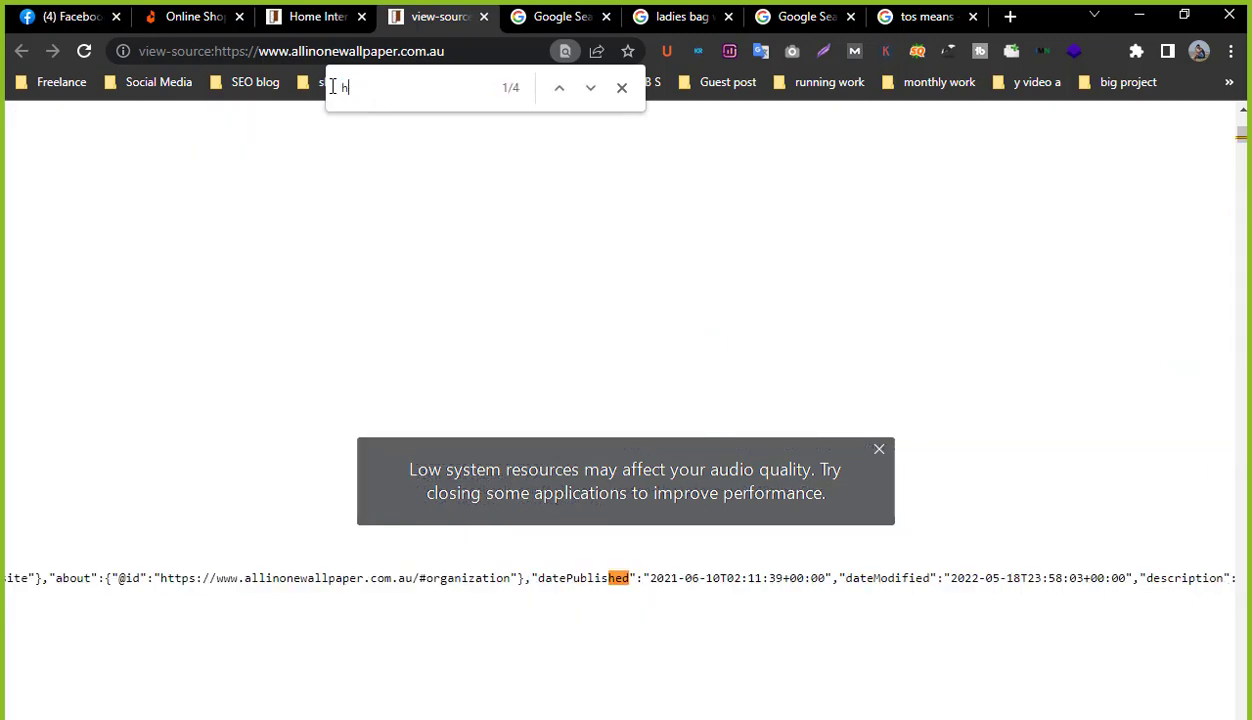
key("BackSpace")
type("sub")
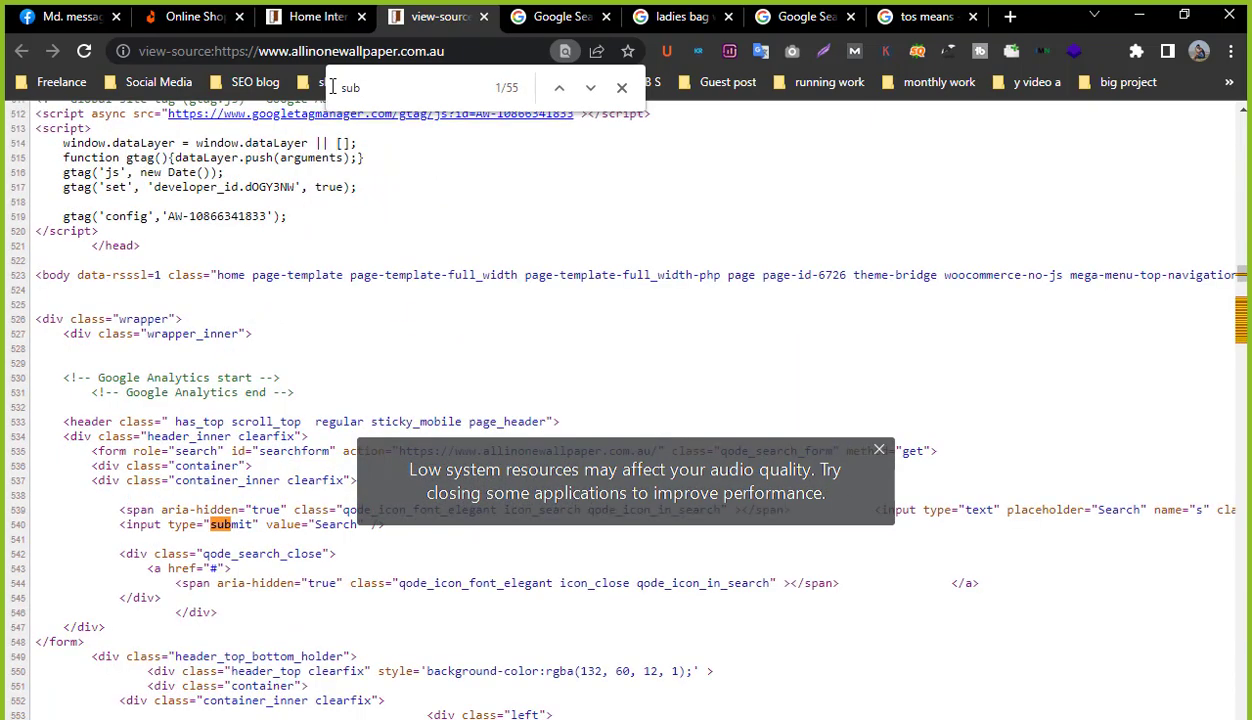
key("BackSpace")
key("BackSpace")
key("BackSpace")
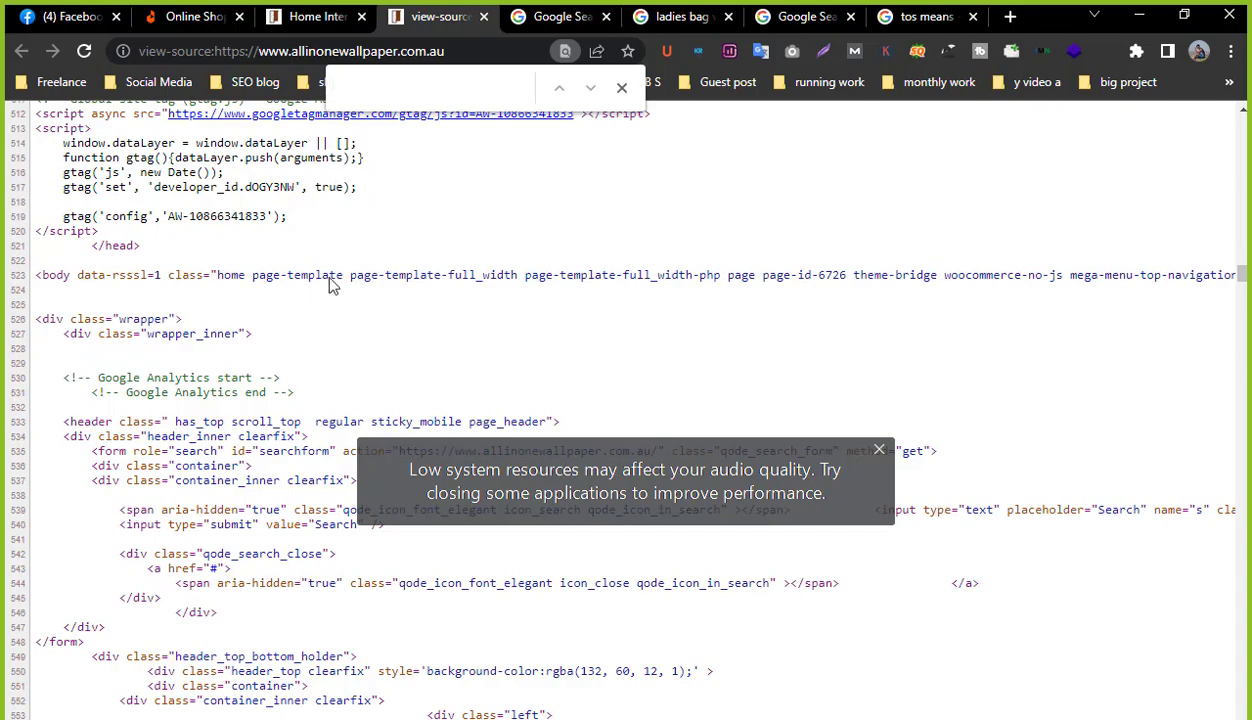
Return to the Excel audit report, review Canonicalisation in B13 and C13, and select the Sitemap.XML item in B14.
left_click(325, 15)
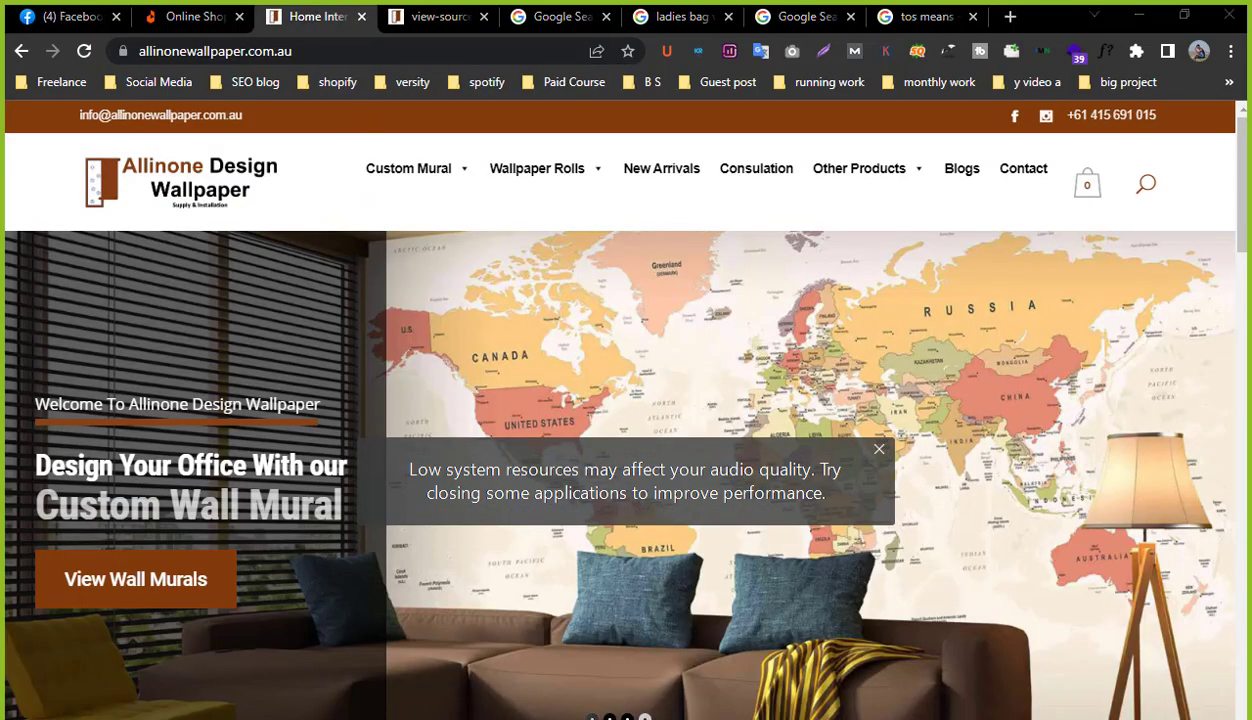
key("alt+Tab")
left_click(407, 312)
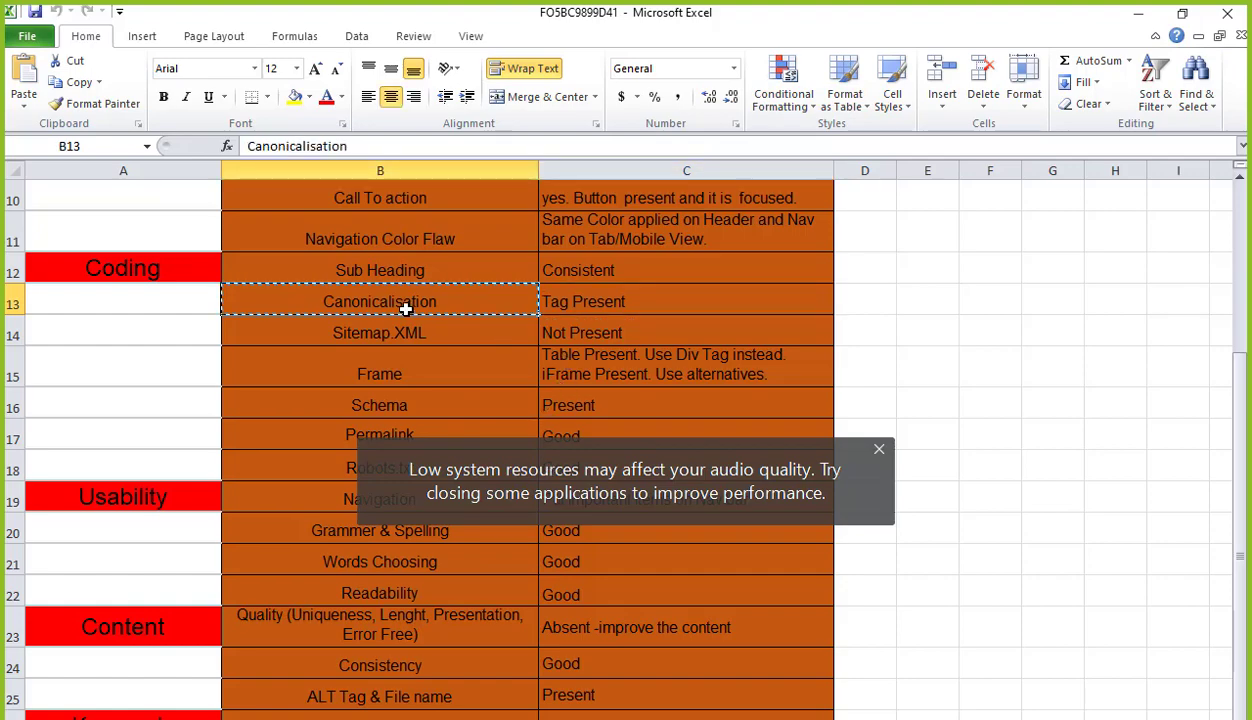
left_click(609, 302)
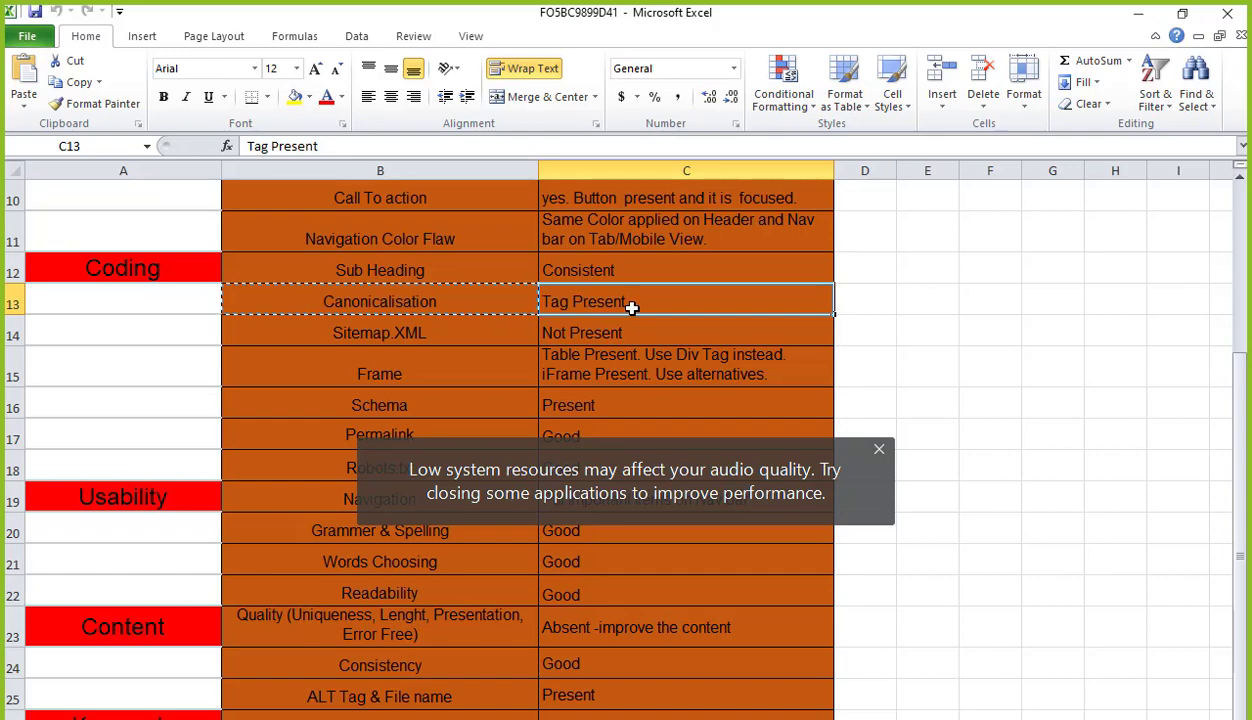
left_click(430, 336)
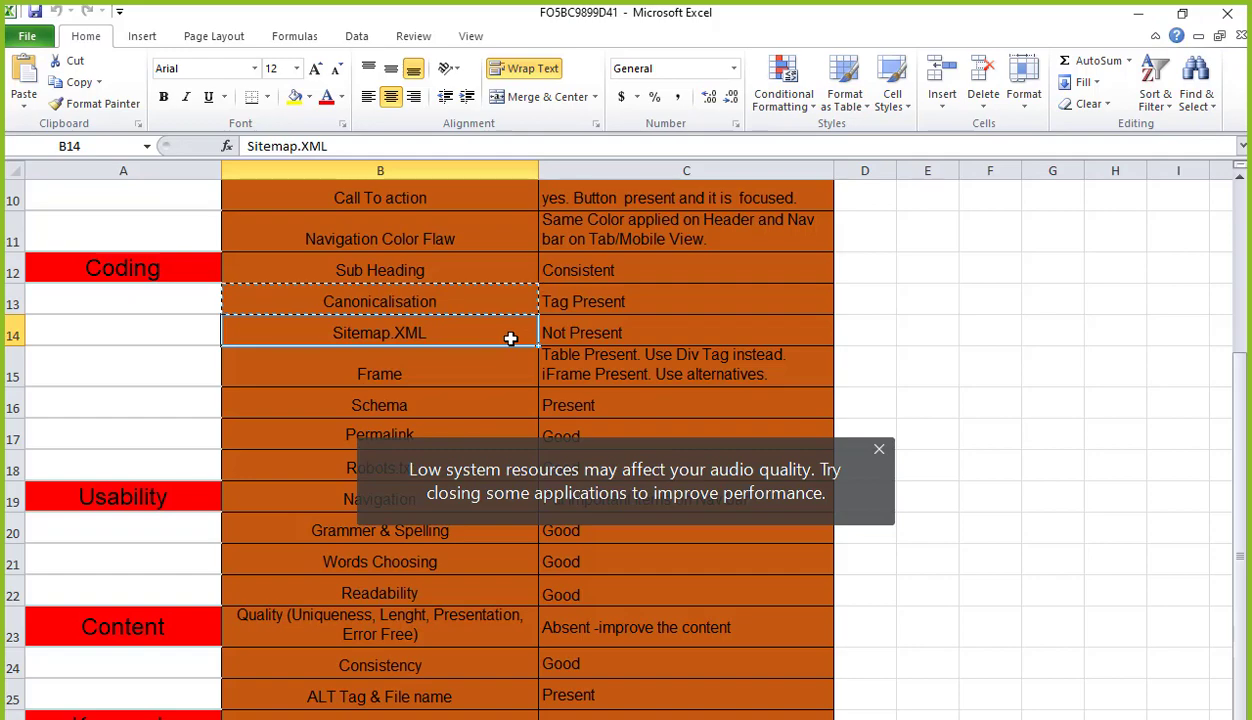
Switch to Chrome and close the page source tab, leaving the wallpaper homepage open.
left_click(1138, 13)
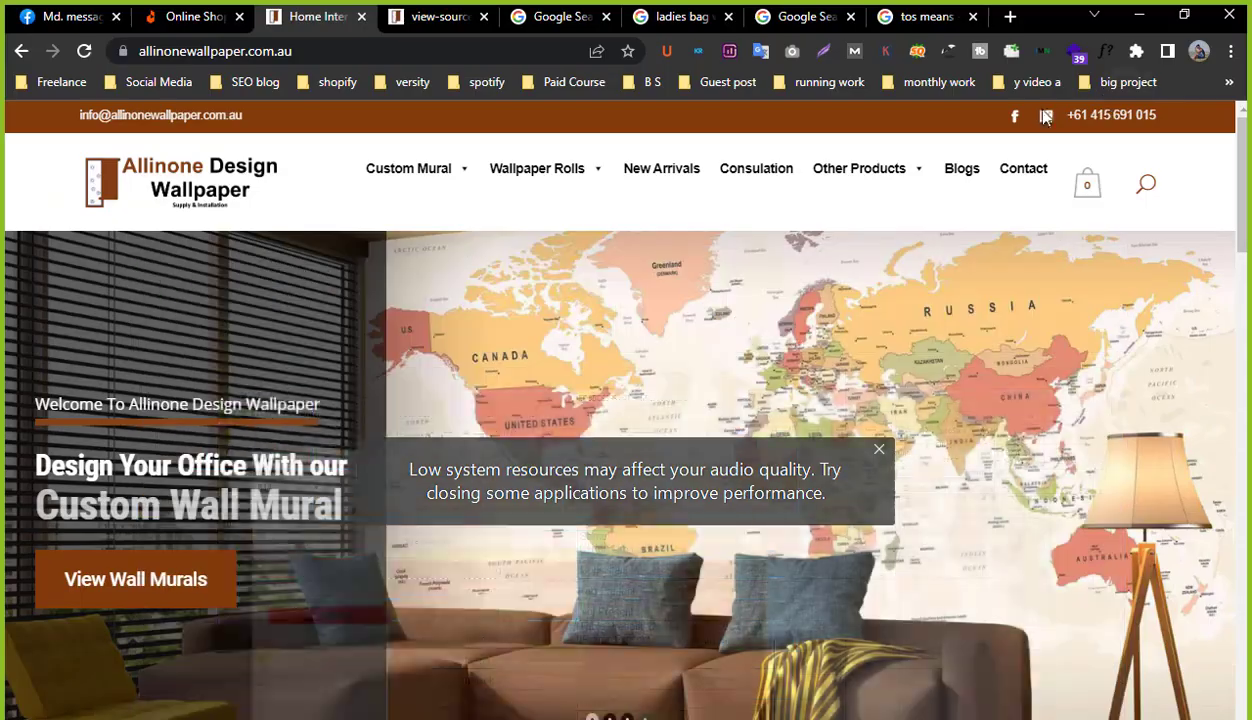
left_click(440, 16)
left_click(483, 16)
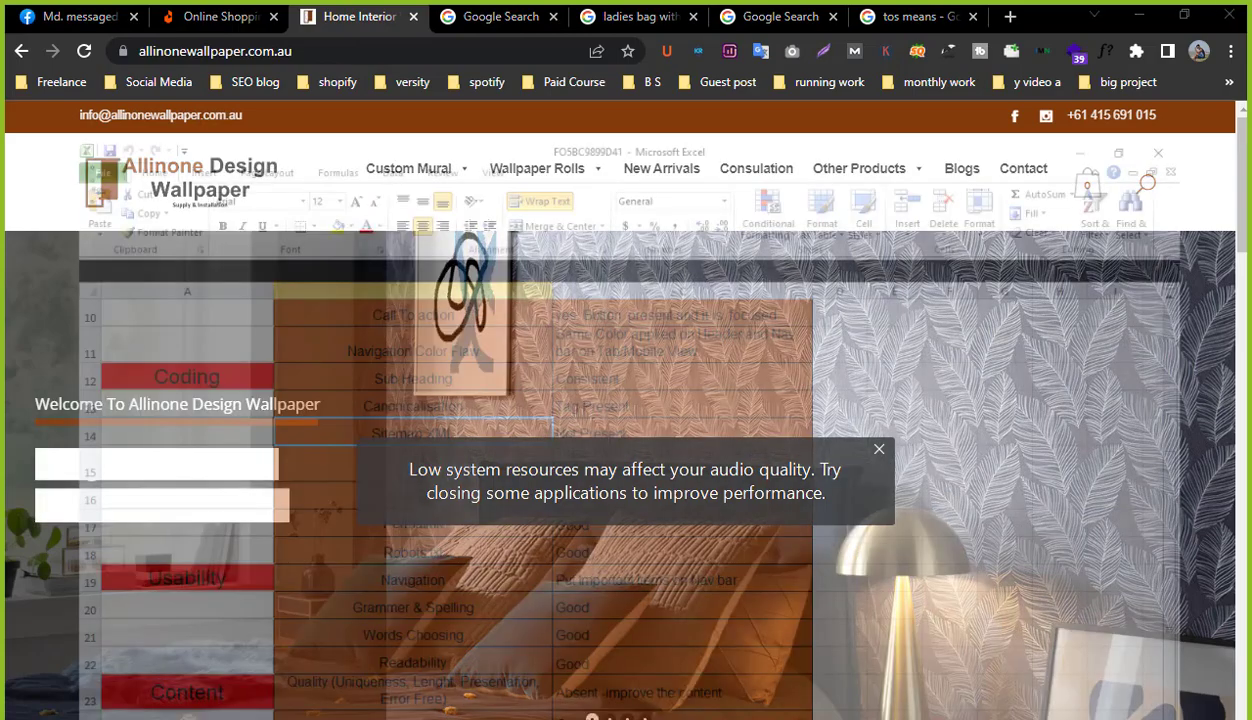
Switch to the Excel audit report and review the Sitemap.XML item in B14 and its finding in C14.
key("alt+Tab")
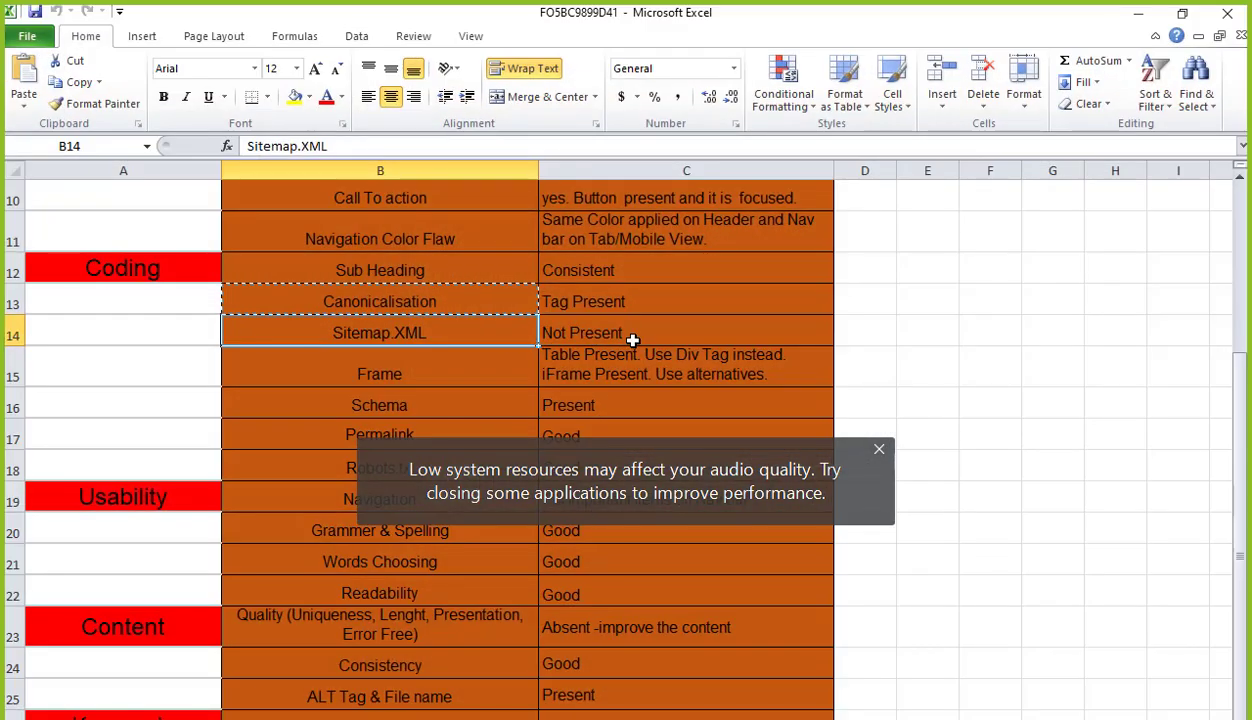
left_click(560, 333)
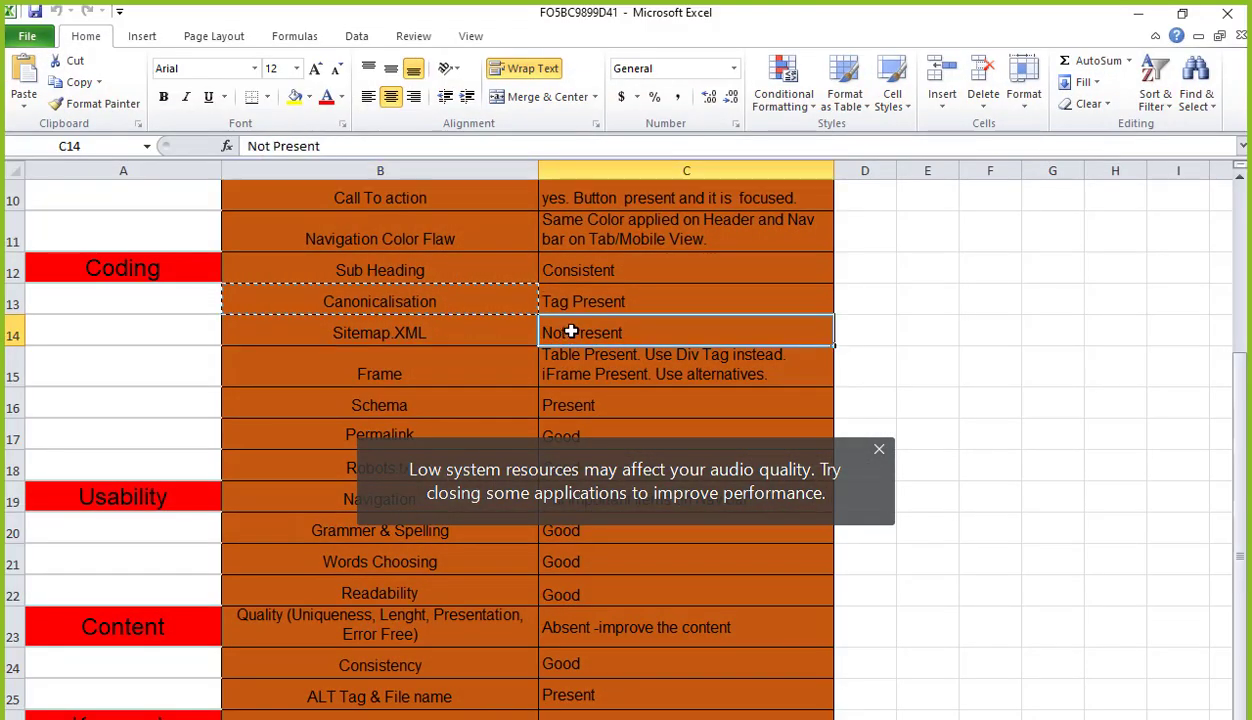
left_click(412, 333)
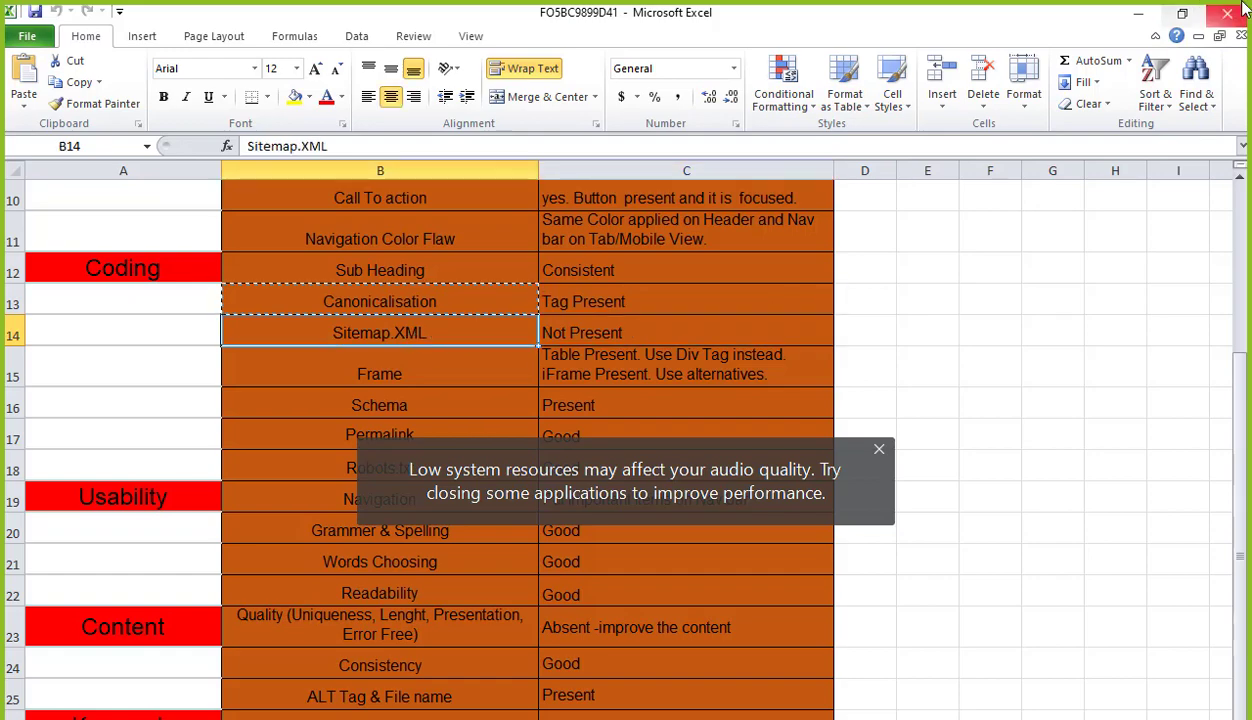
left_click(1147, 22)
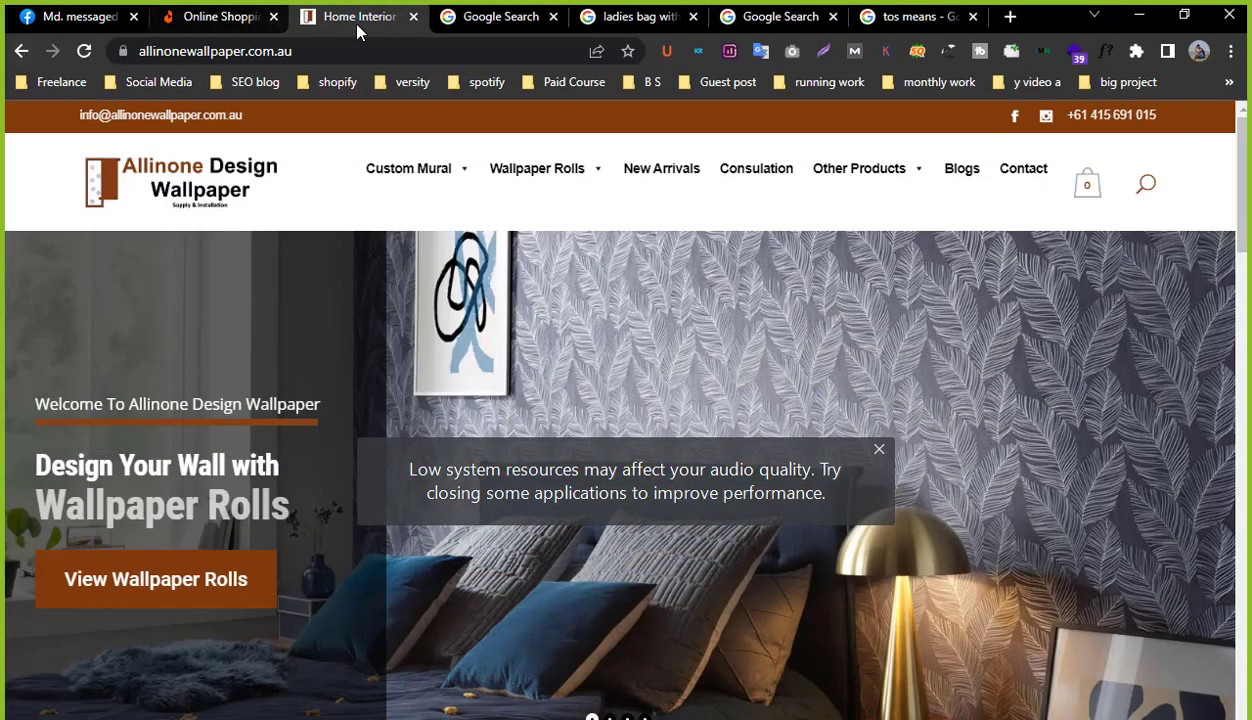
left_click(370, 50)
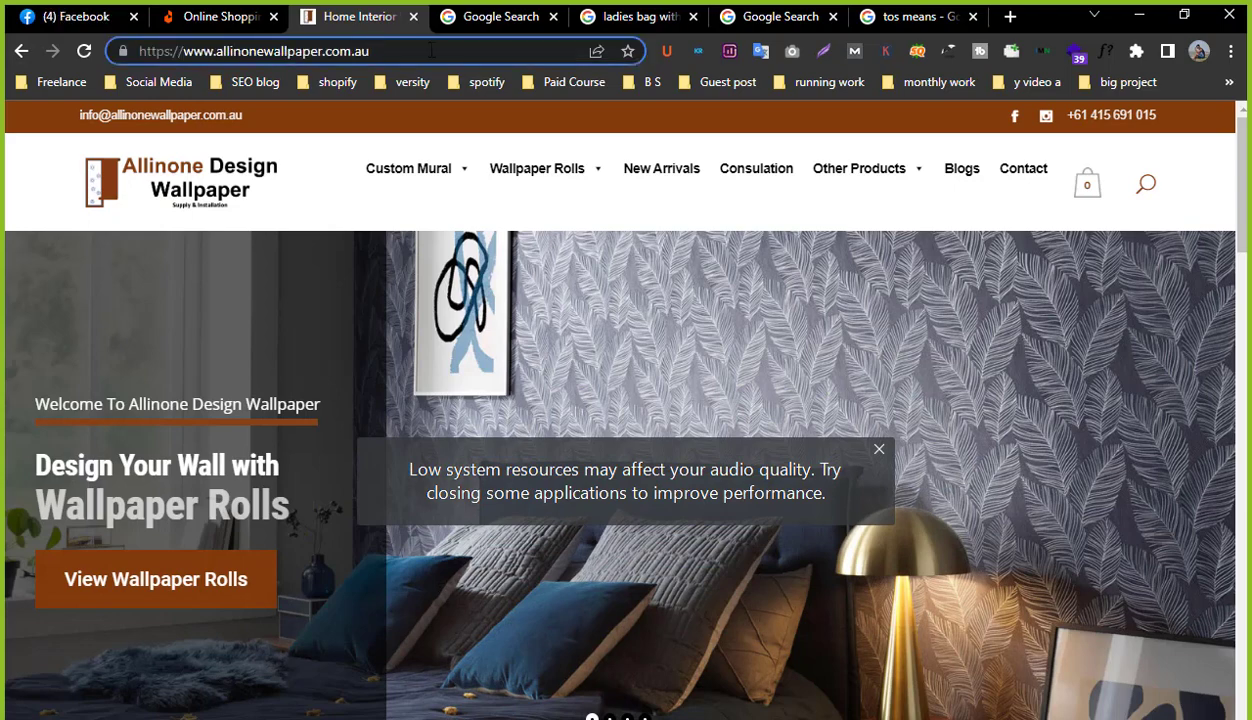
type("/")
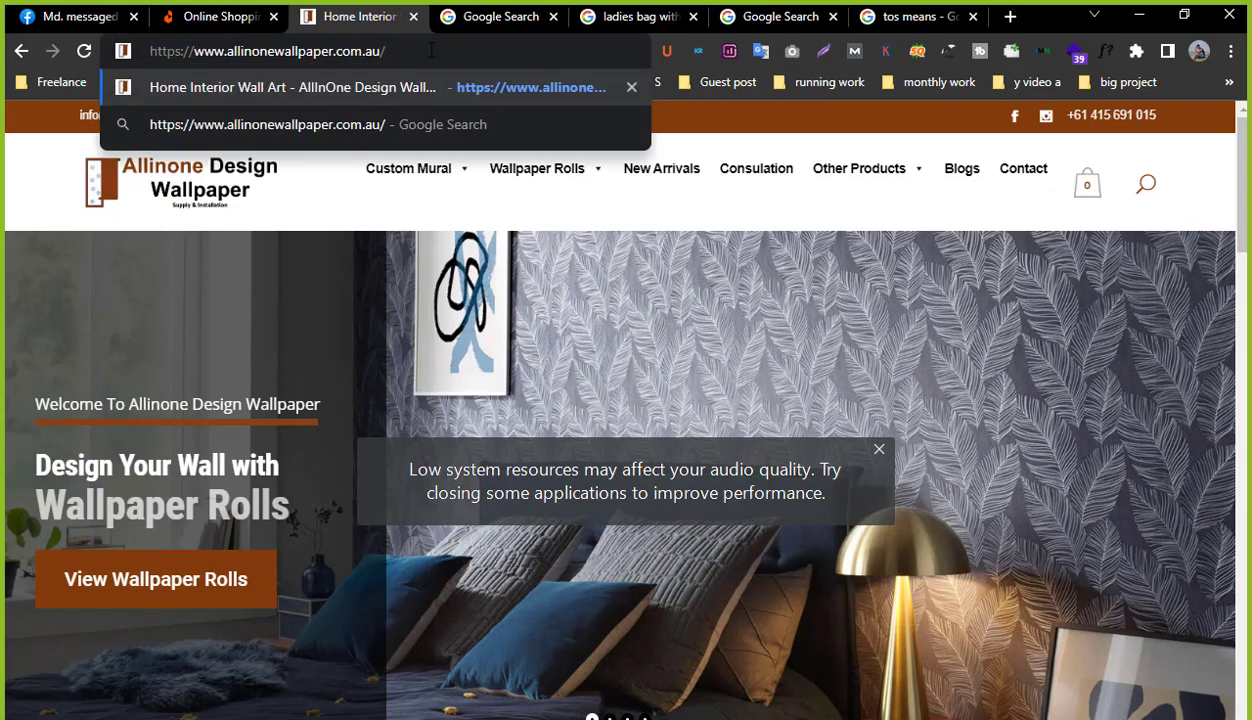
type("site")
type("ma")
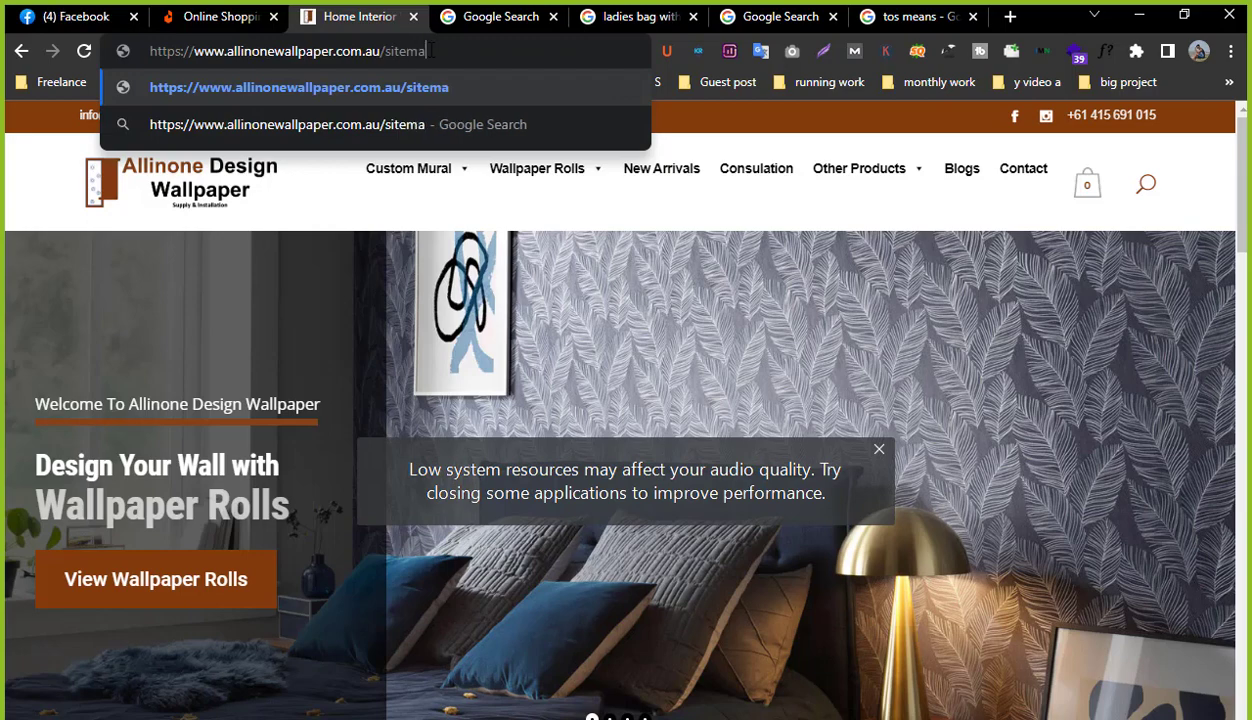
type("p.xml")
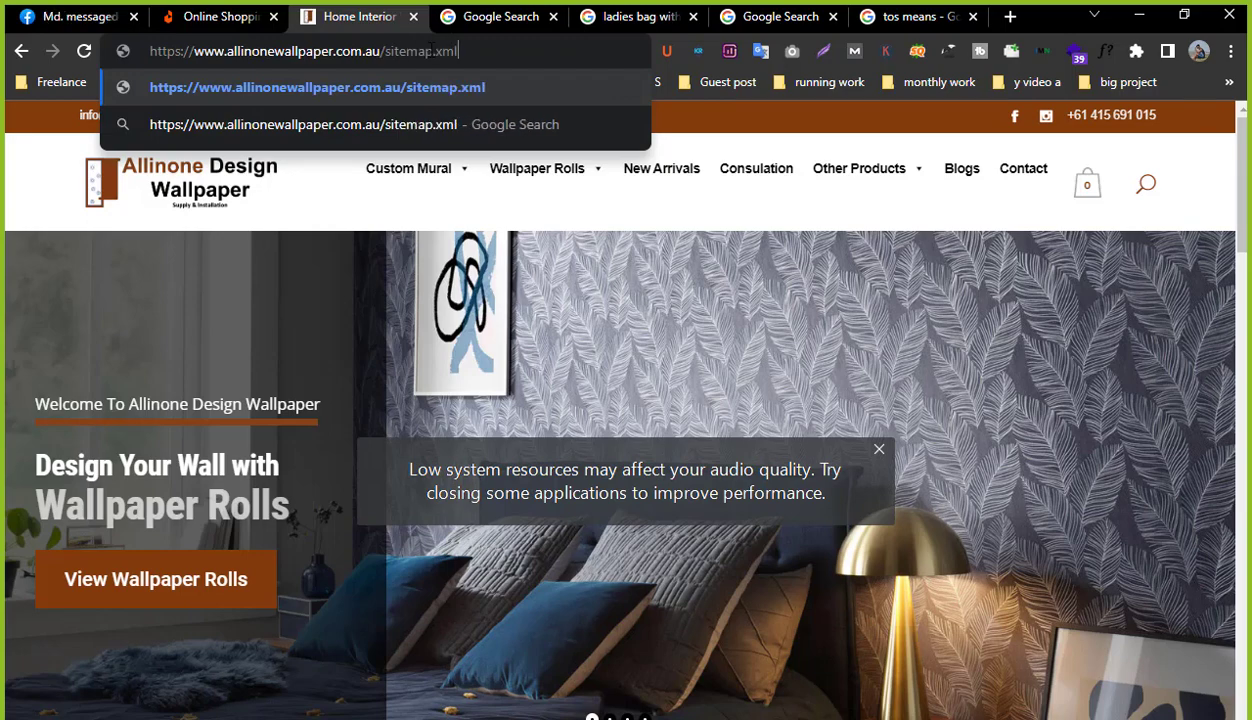
key("Return")
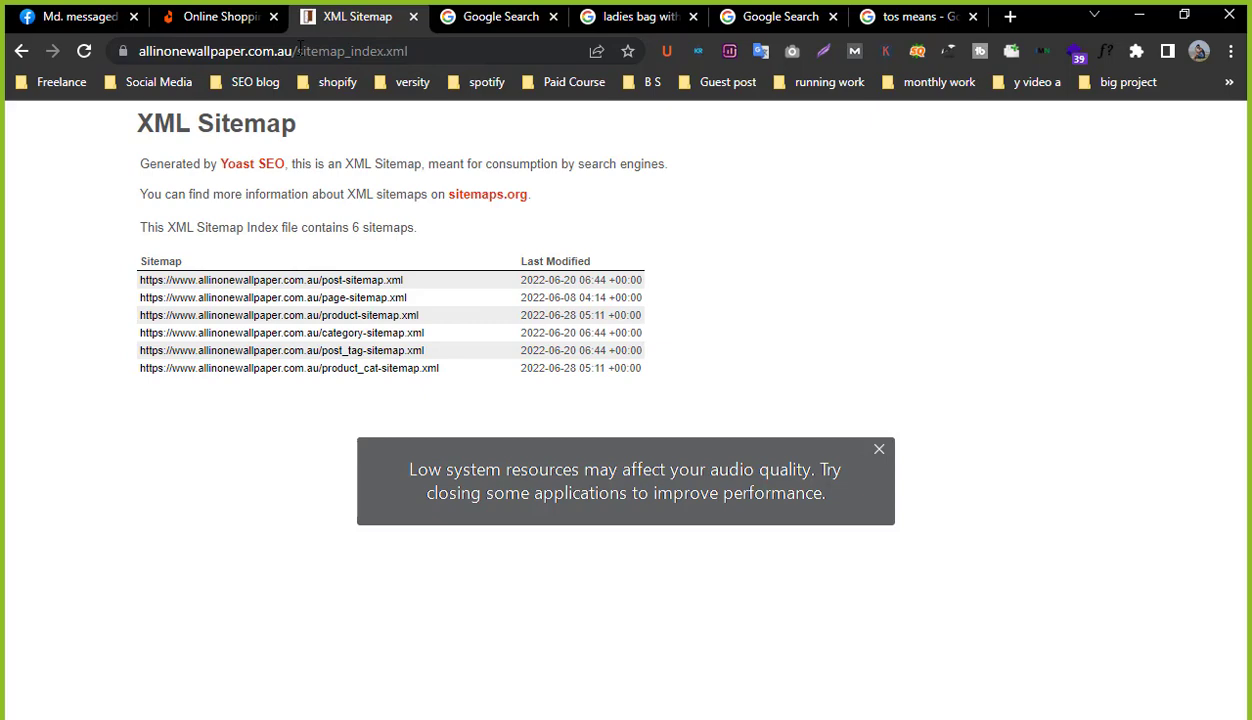
Highlight sitemap_index.xml in the sitemap page's address and return to the wallpaper homepage.
left_click_drag(298, 50, 412, 51)
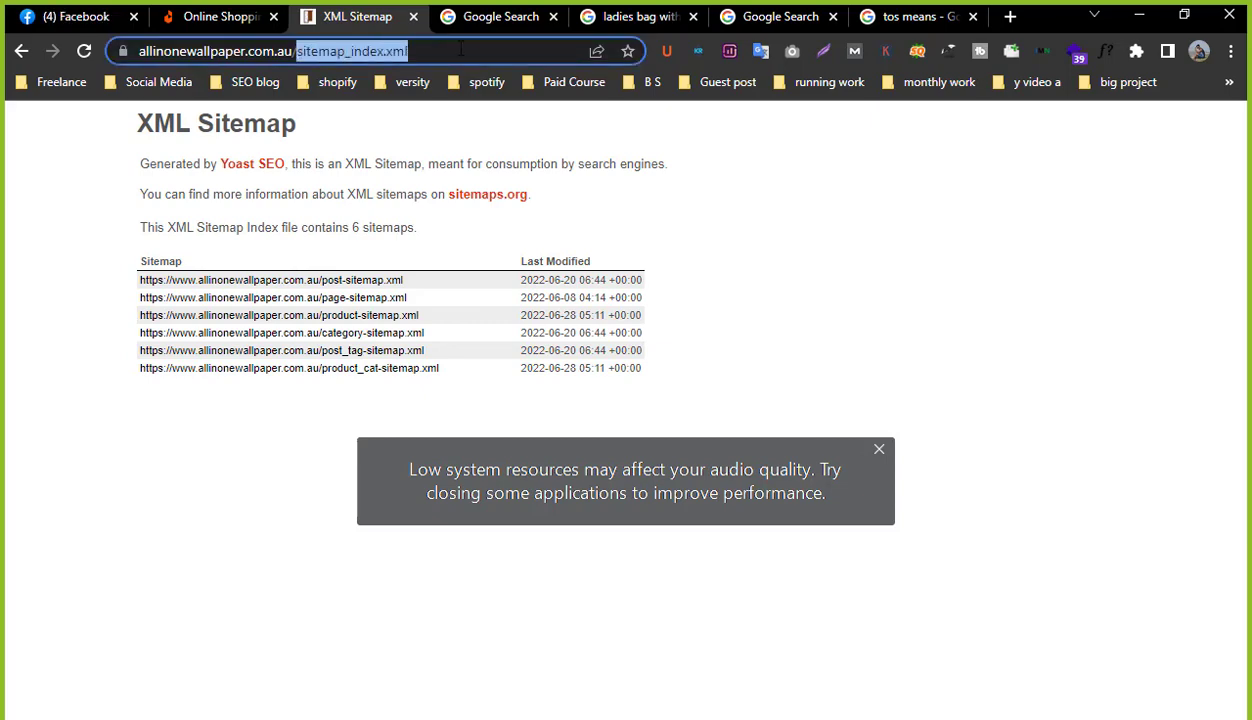
left_click(58, 372)
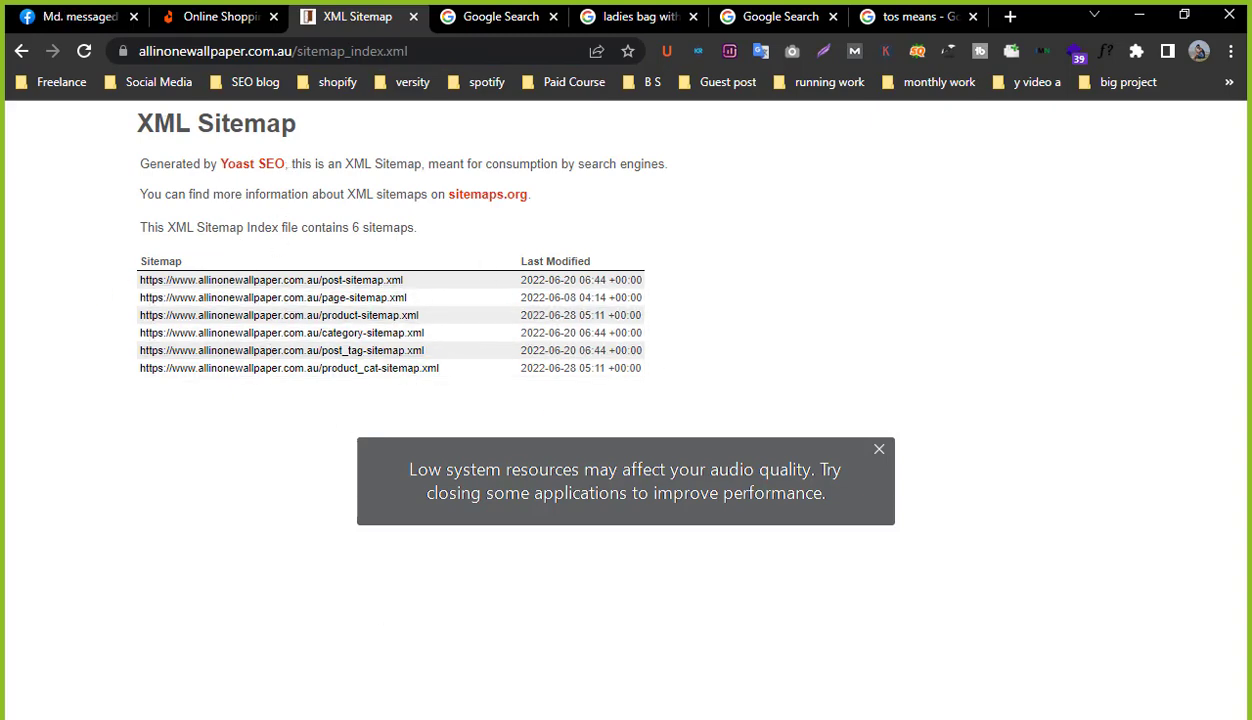
key("F5")
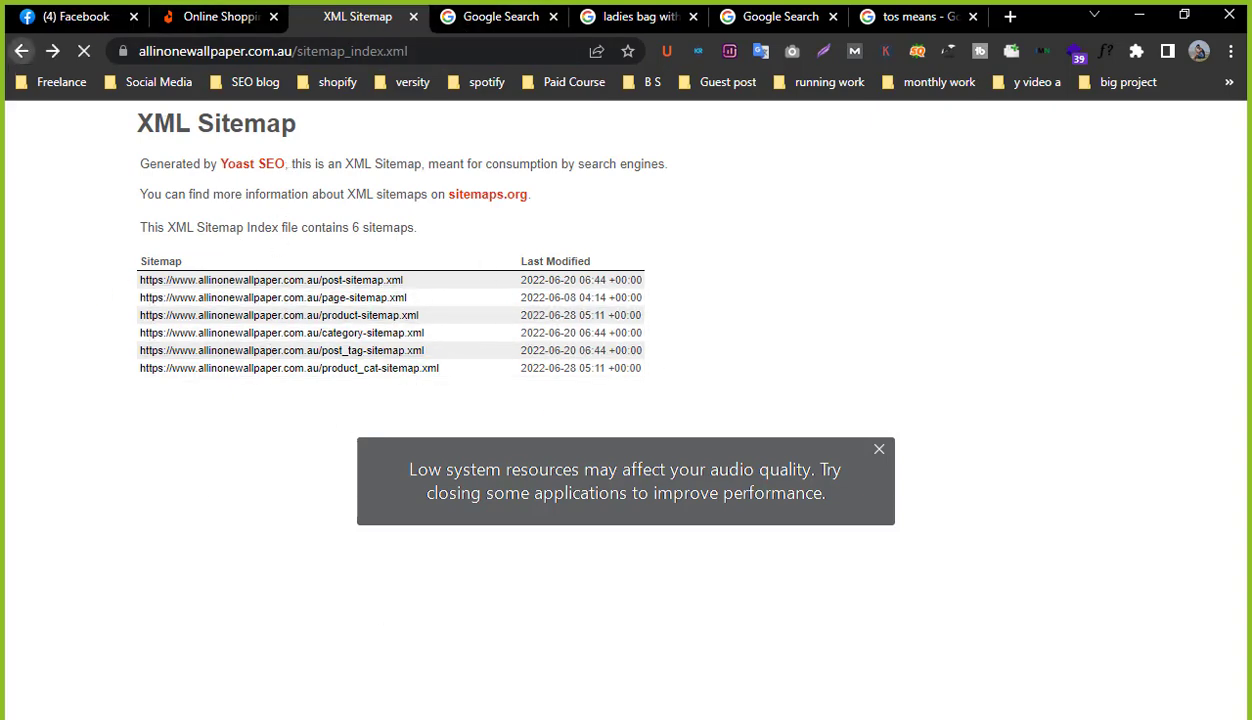
Return to the Excel audit report, recheck the Sitemap.XML finding in C14, and review the Frame item in B15 and C15.
key("alt+Tab")
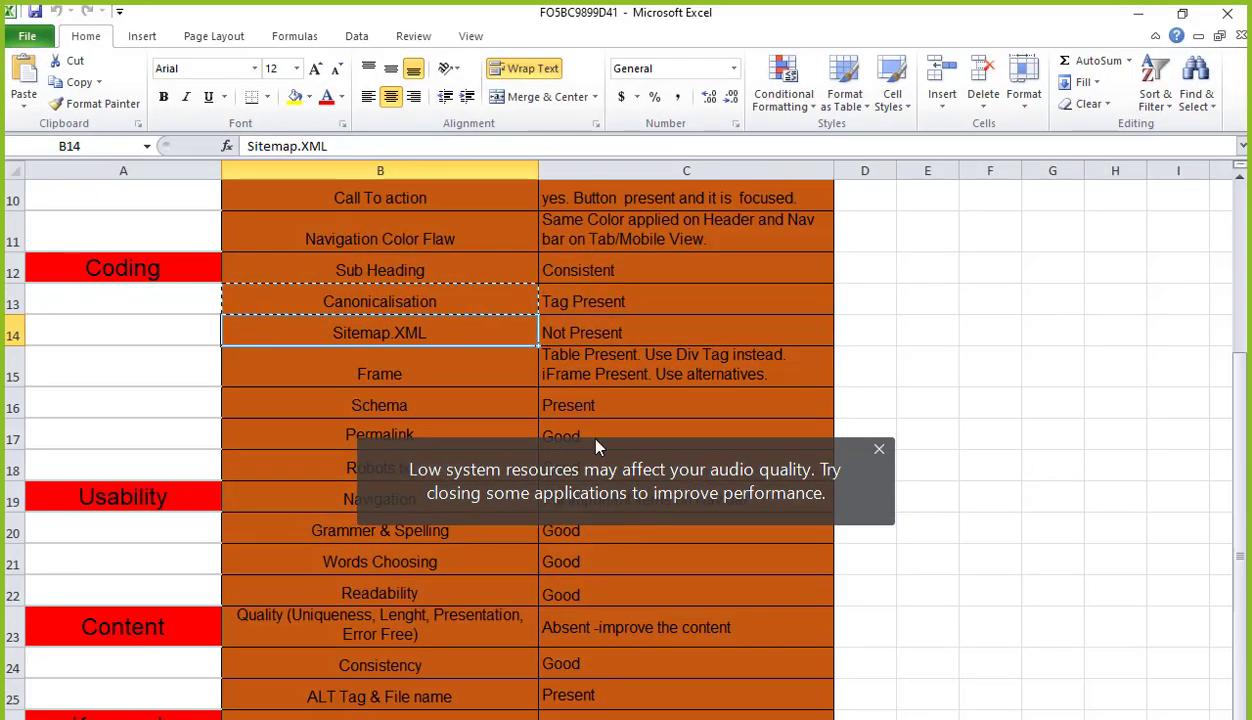
left_click(585, 336)
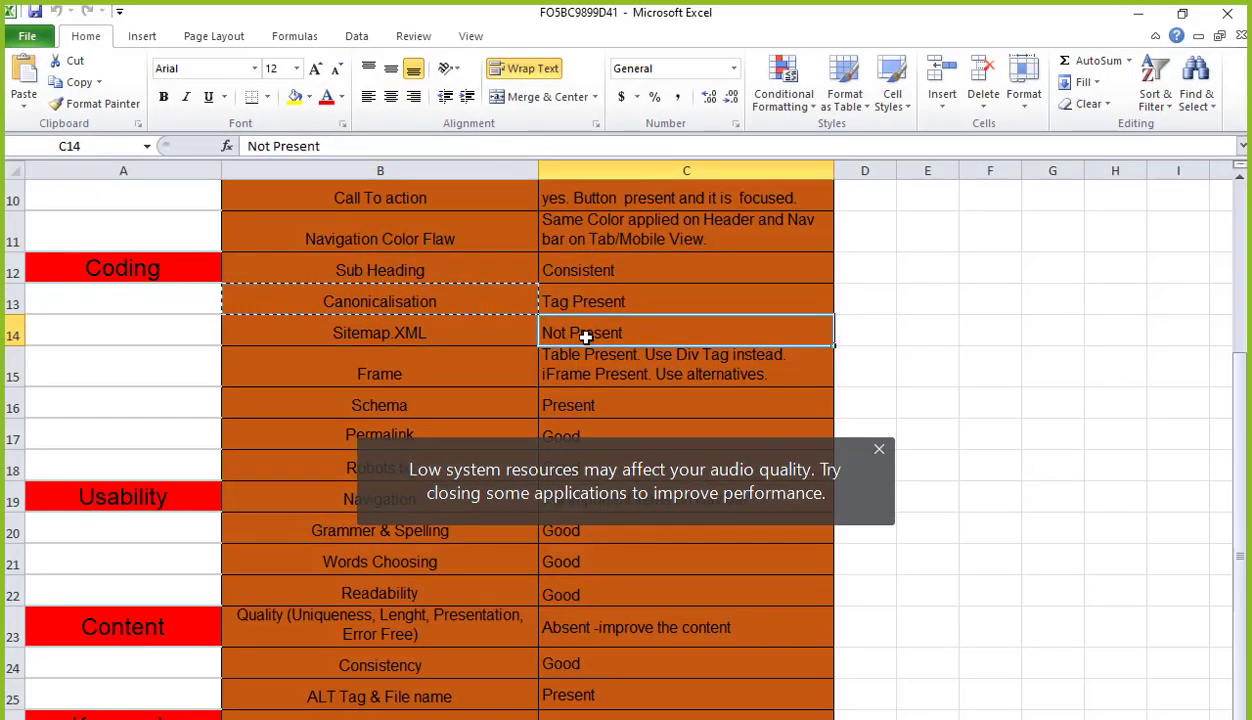
left_click(487, 369)
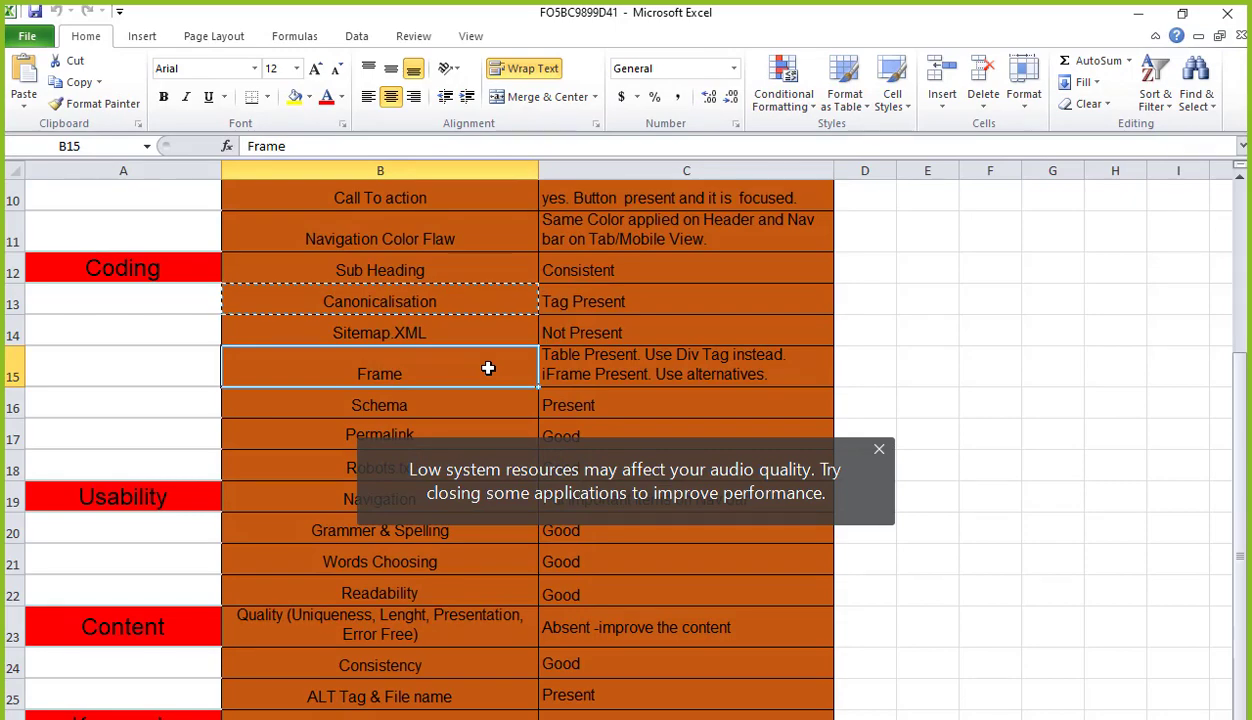
scroll(490, 367, "down", 1)
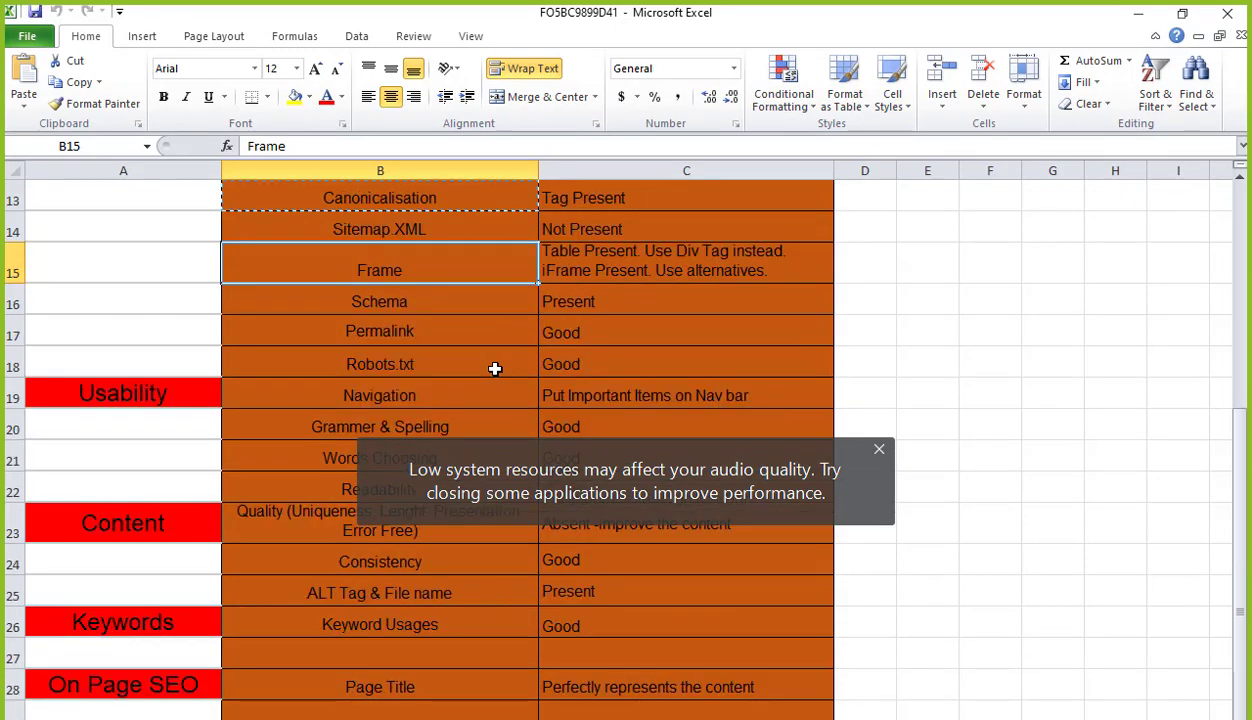
left_click(639, 262)
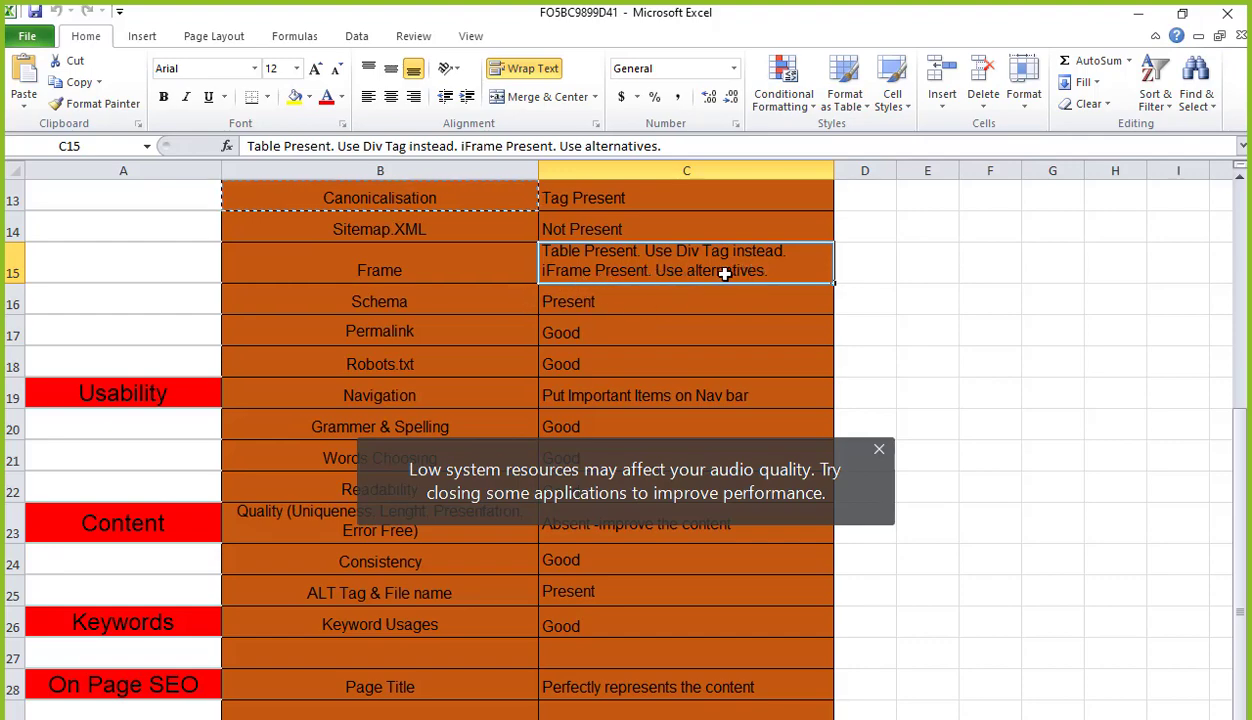
left_click(466, 271)
left_click(648, 268)
left_click(449, 264)
left_click(577, 257)
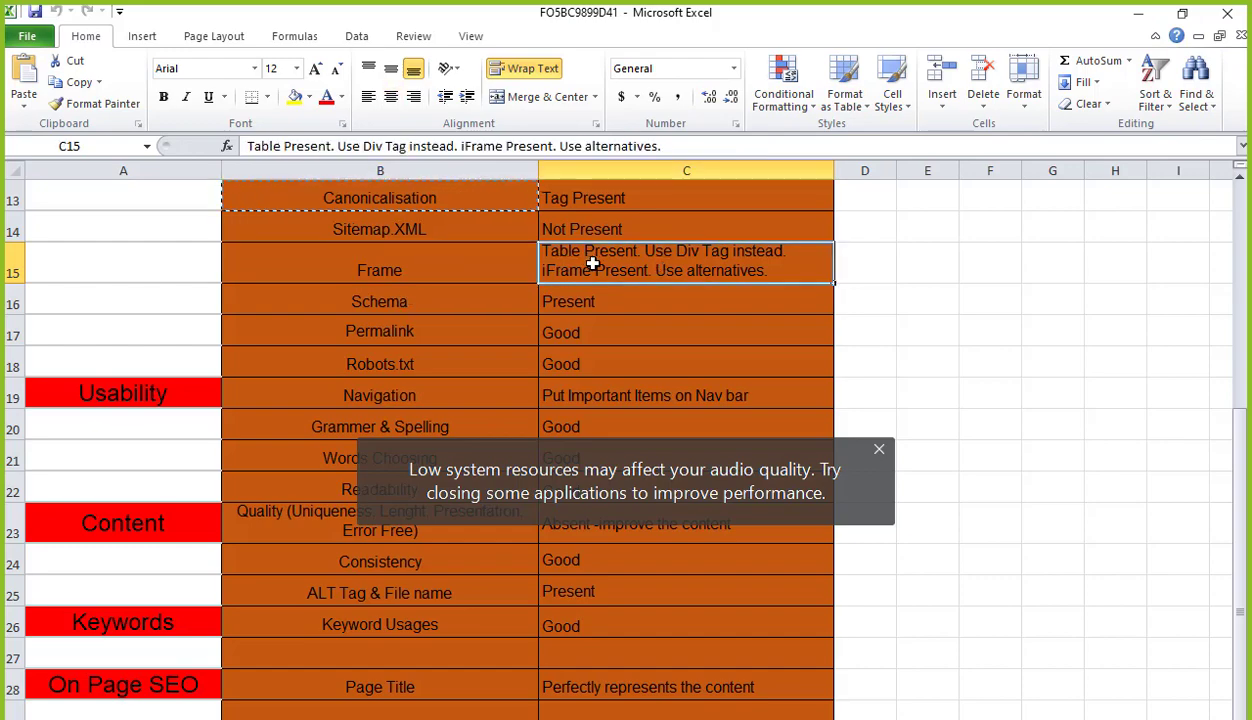
left_click(470, 268)
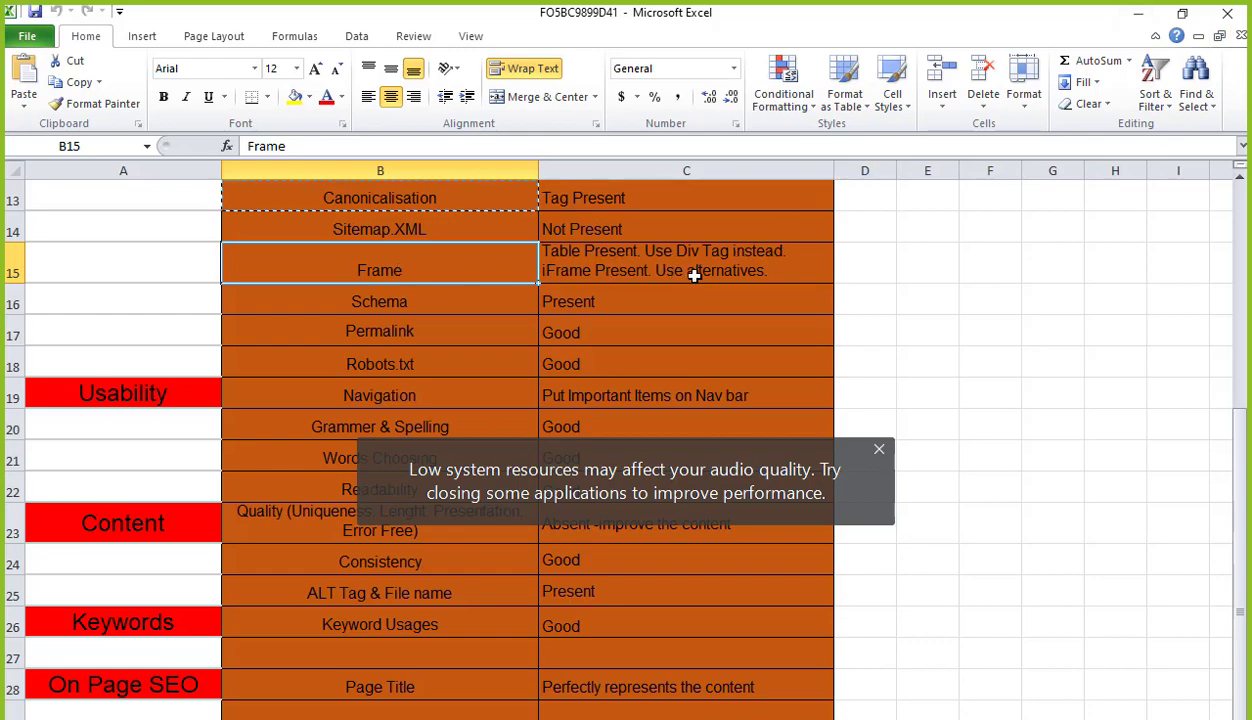
Review the Schema item in B16 and its finding in C16, and switch back to Chrome.
left_click(432, 302)
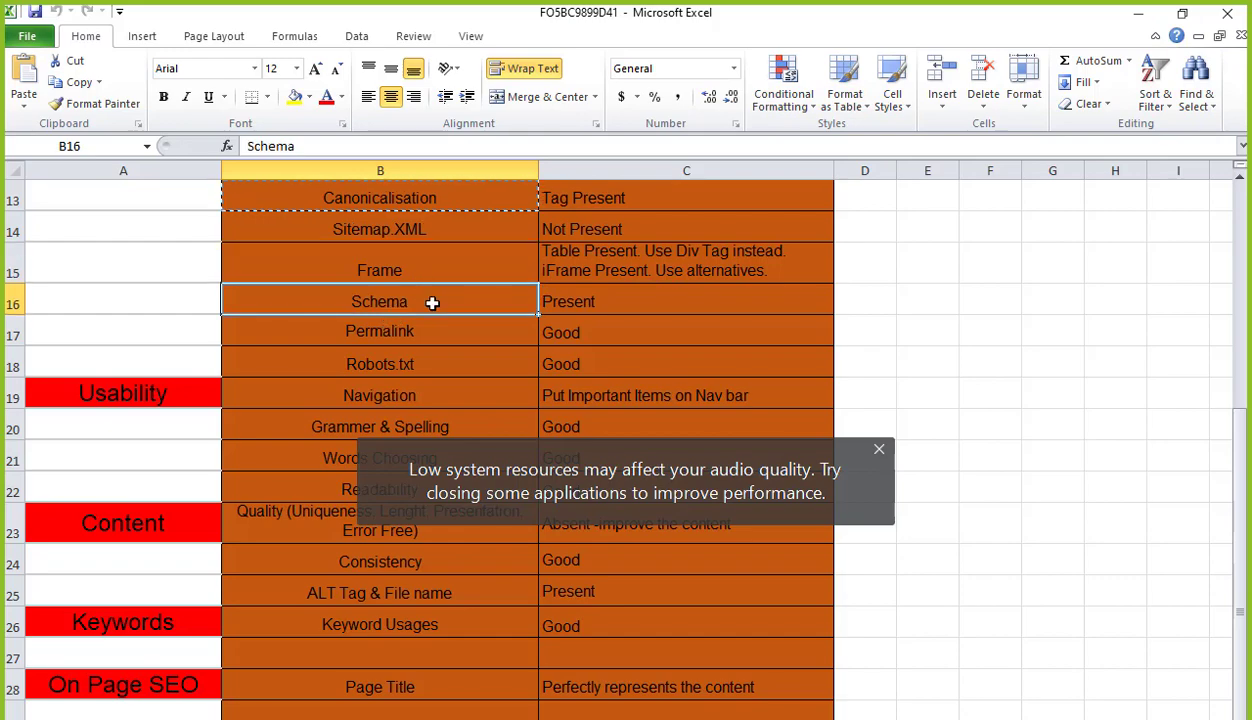
left_click(590, 300)
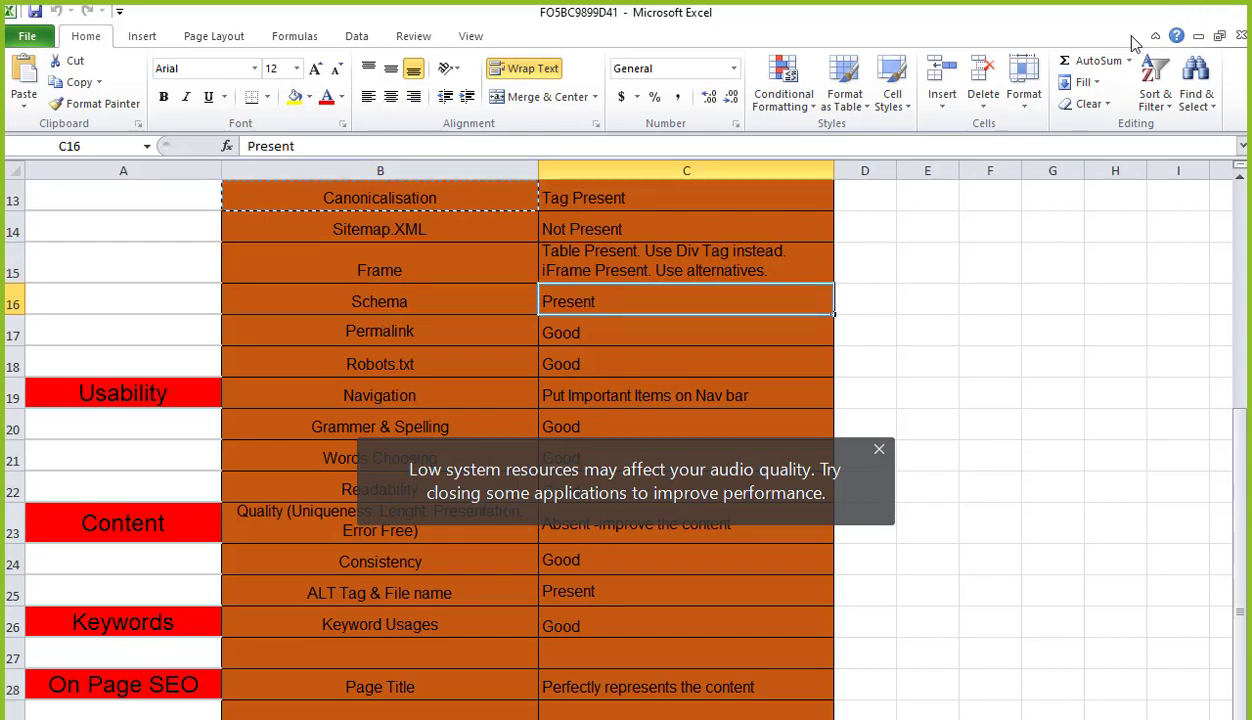
left_click(1138, 14)
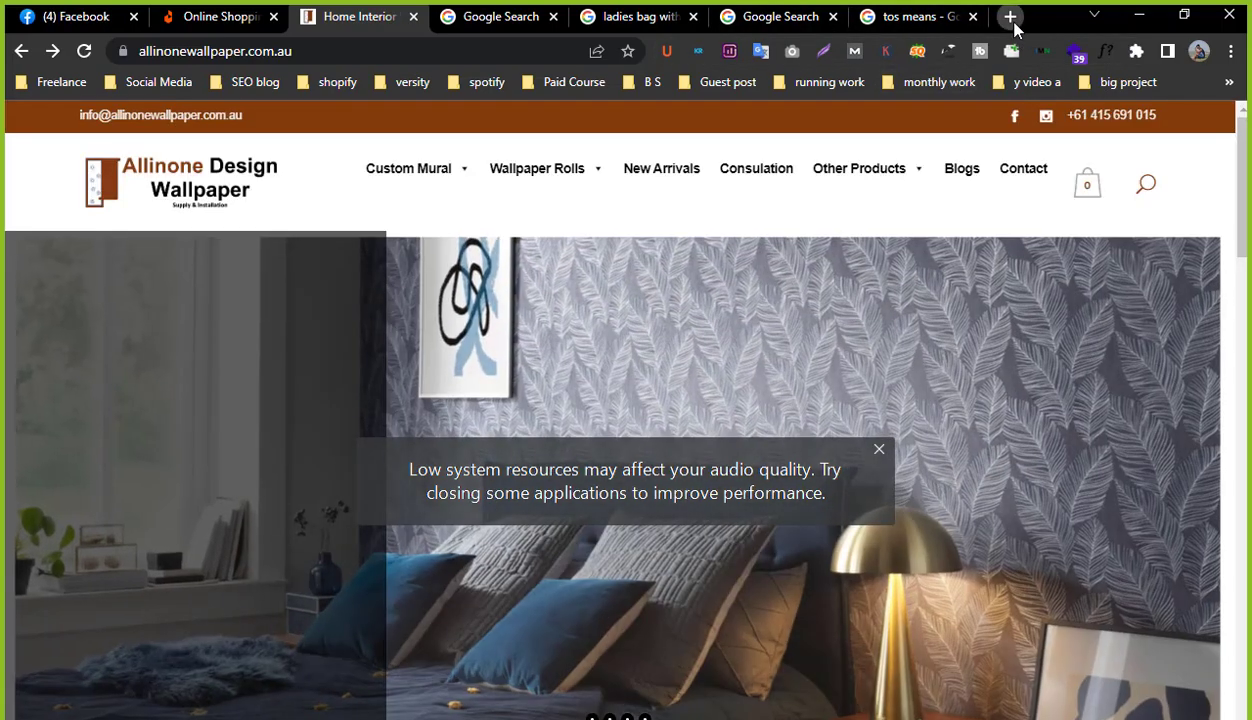
left_click(1011, 17)
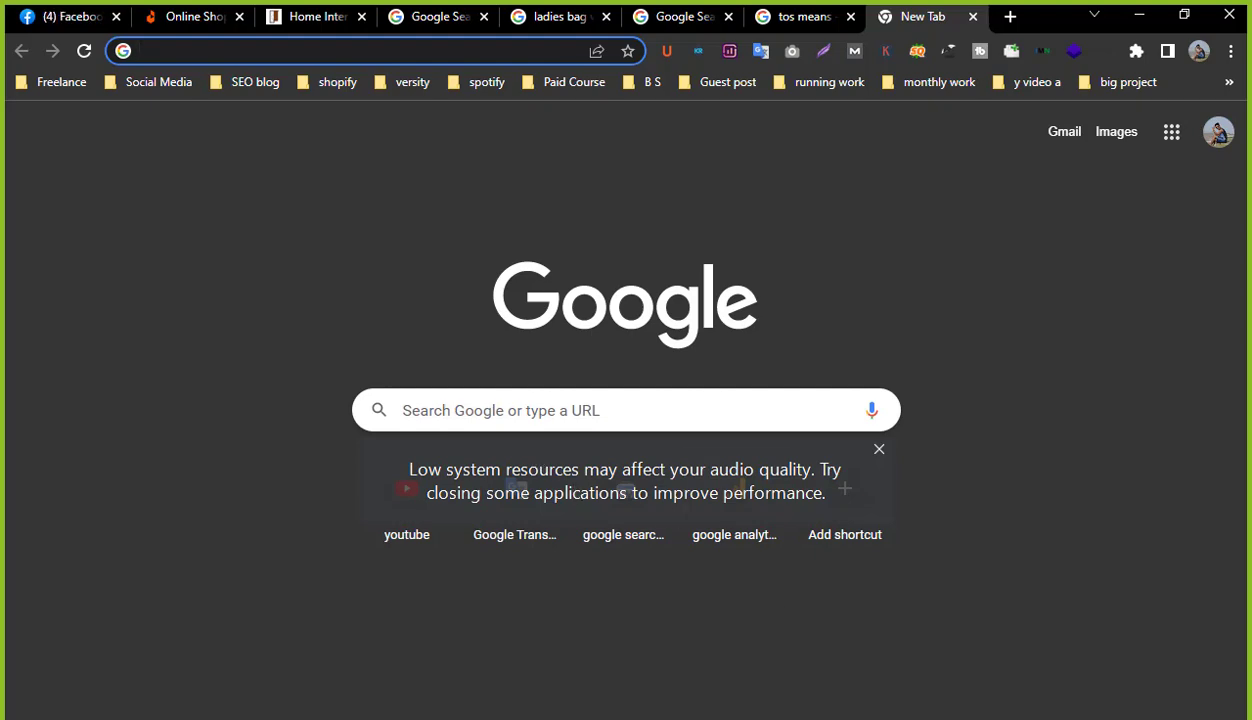
type("www.giftsrich.com")
left_click_drag(249, 51, 184, 52)
key("BackSpace")
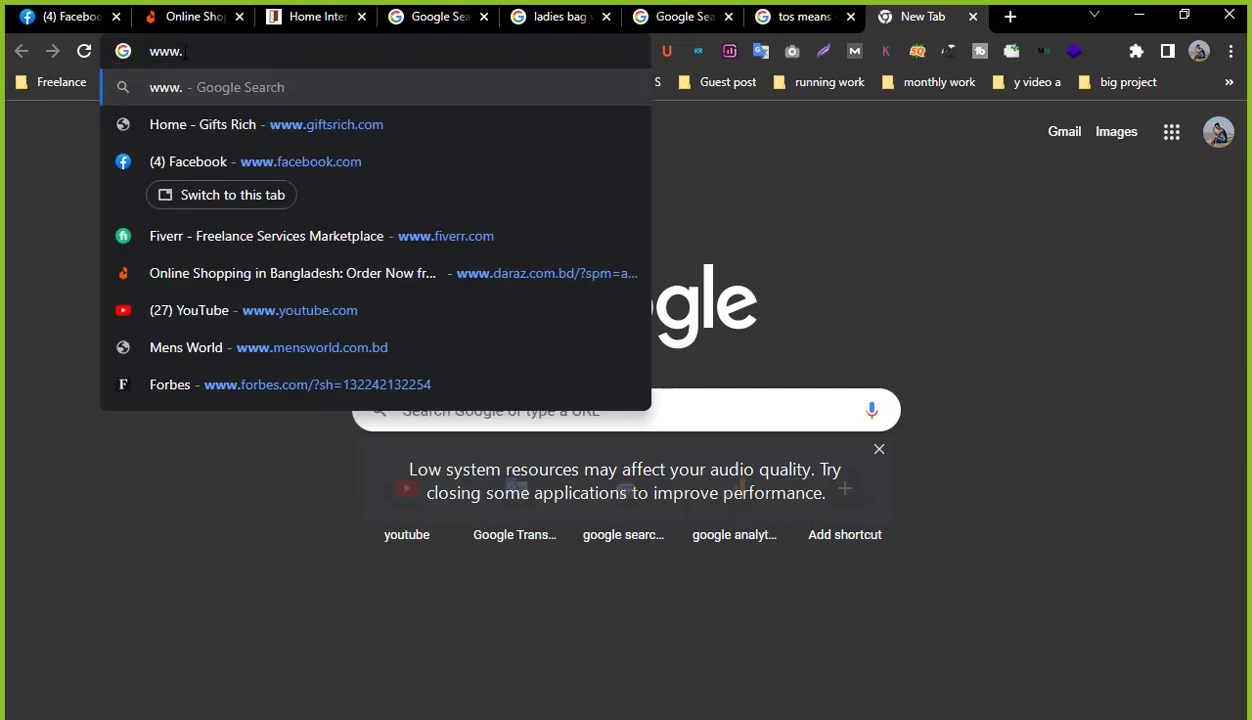
type("tri")
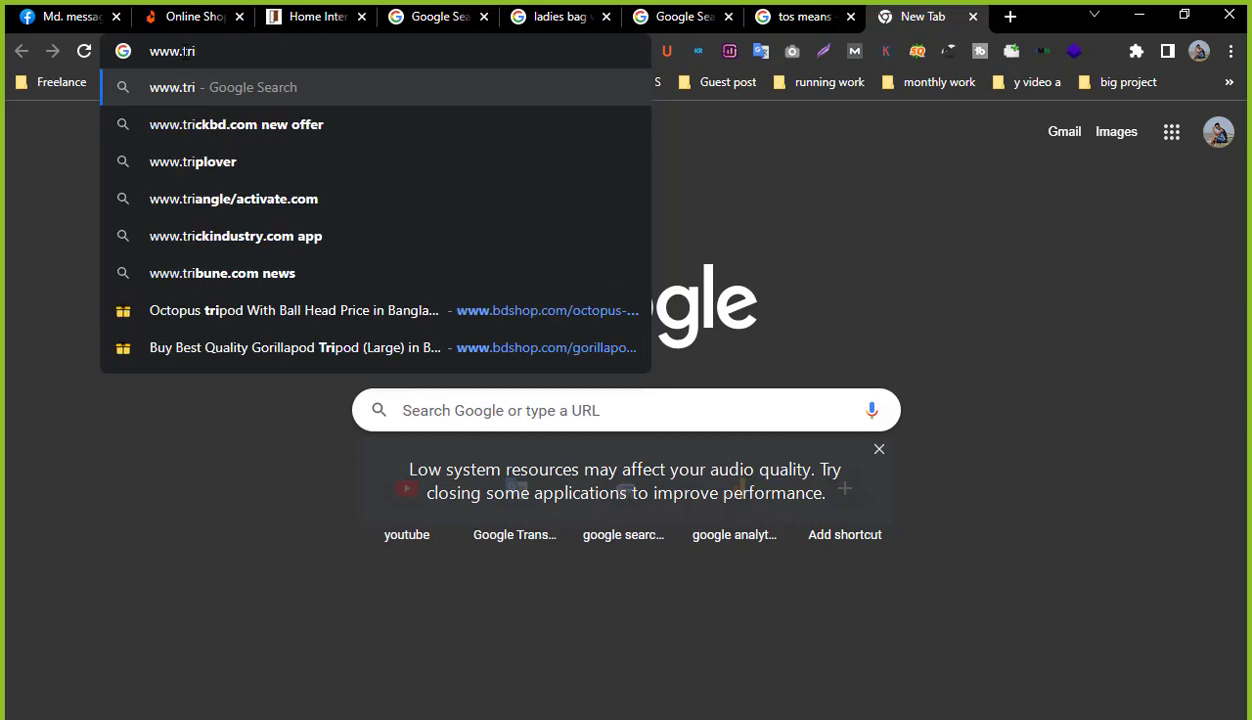
type("gu")
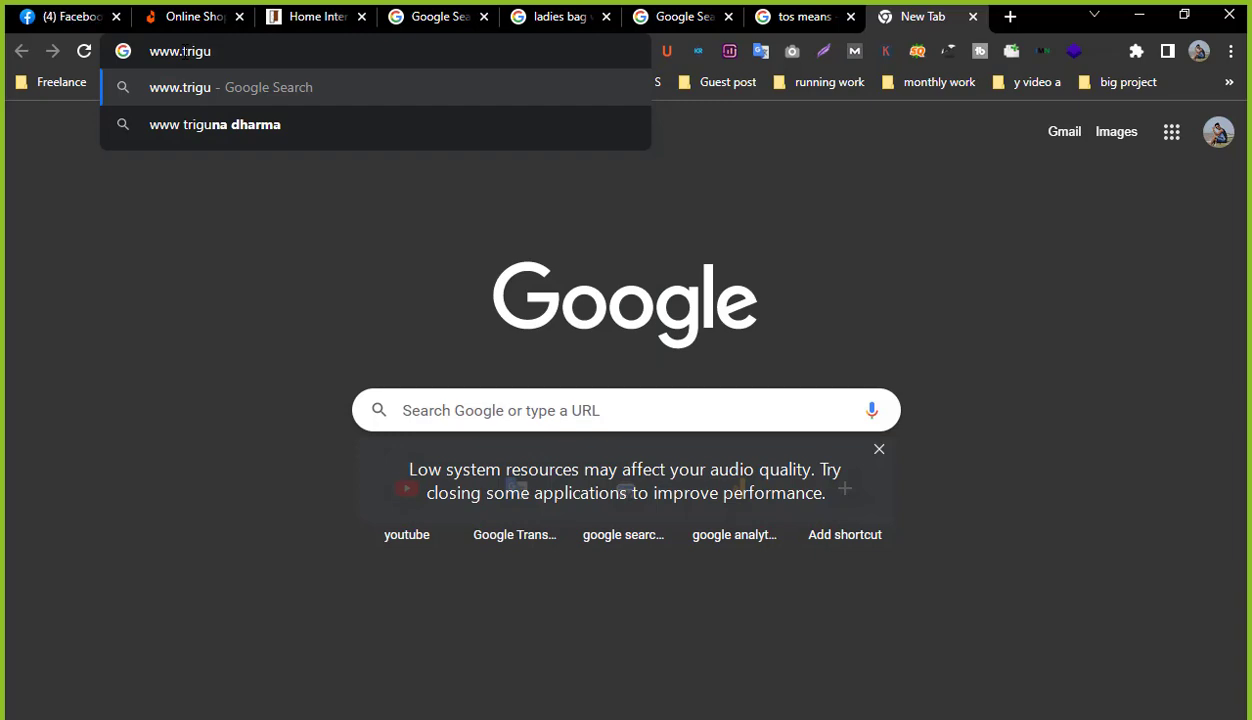
type("na")
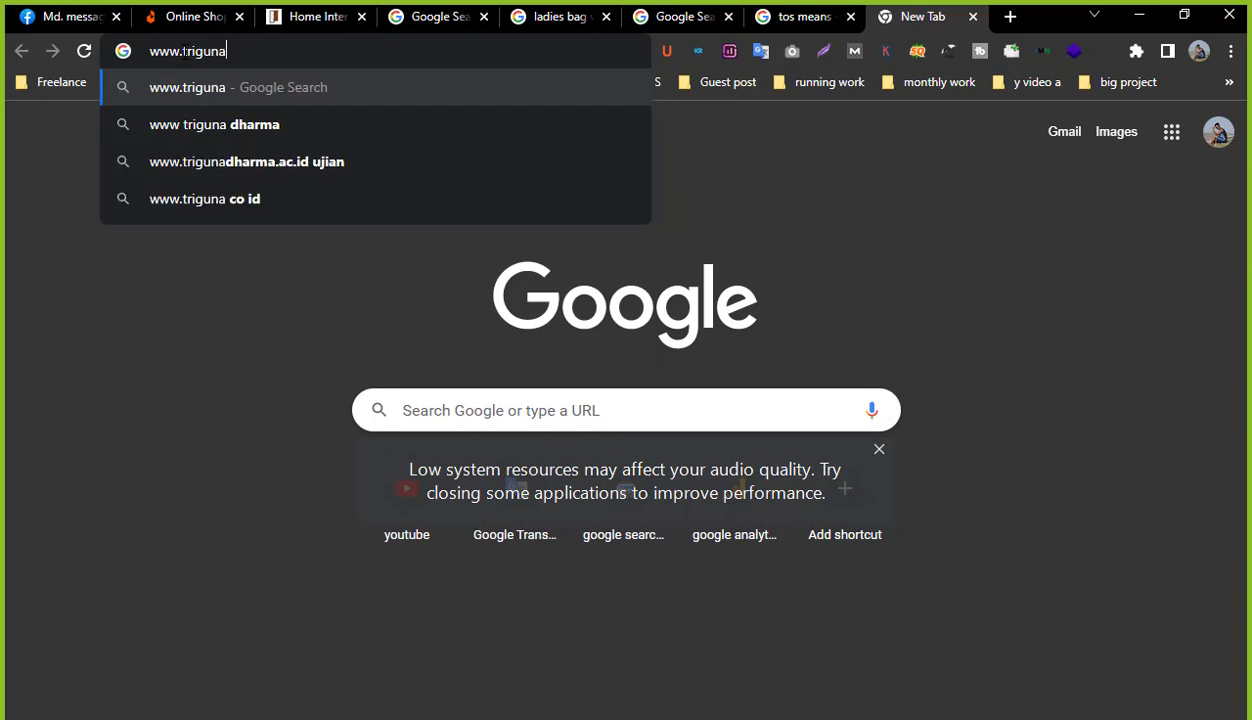
type("country")
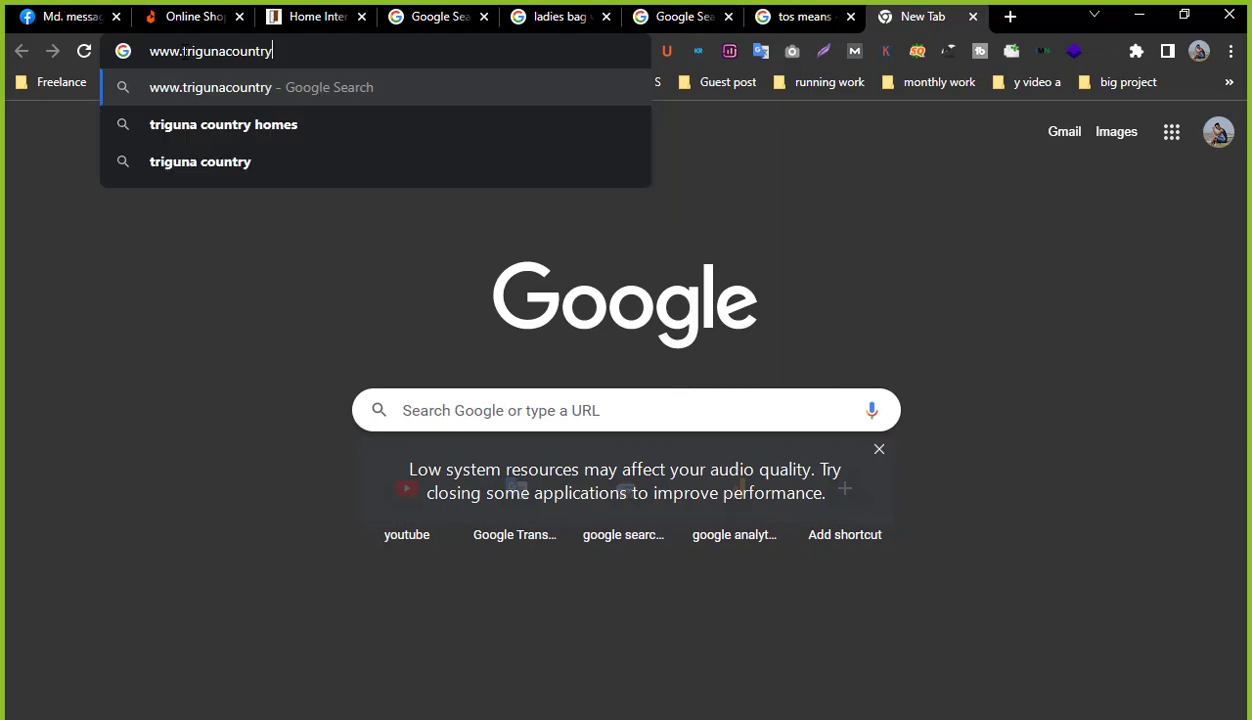
type("ho")
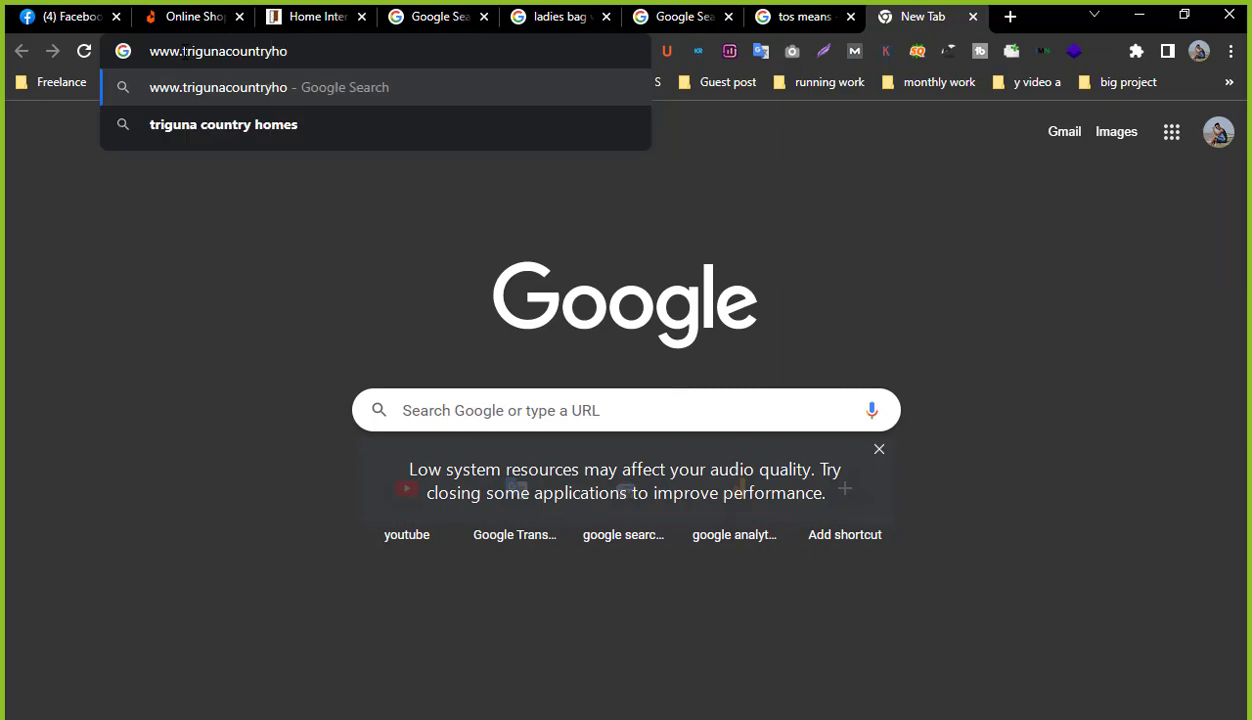
type("mes")
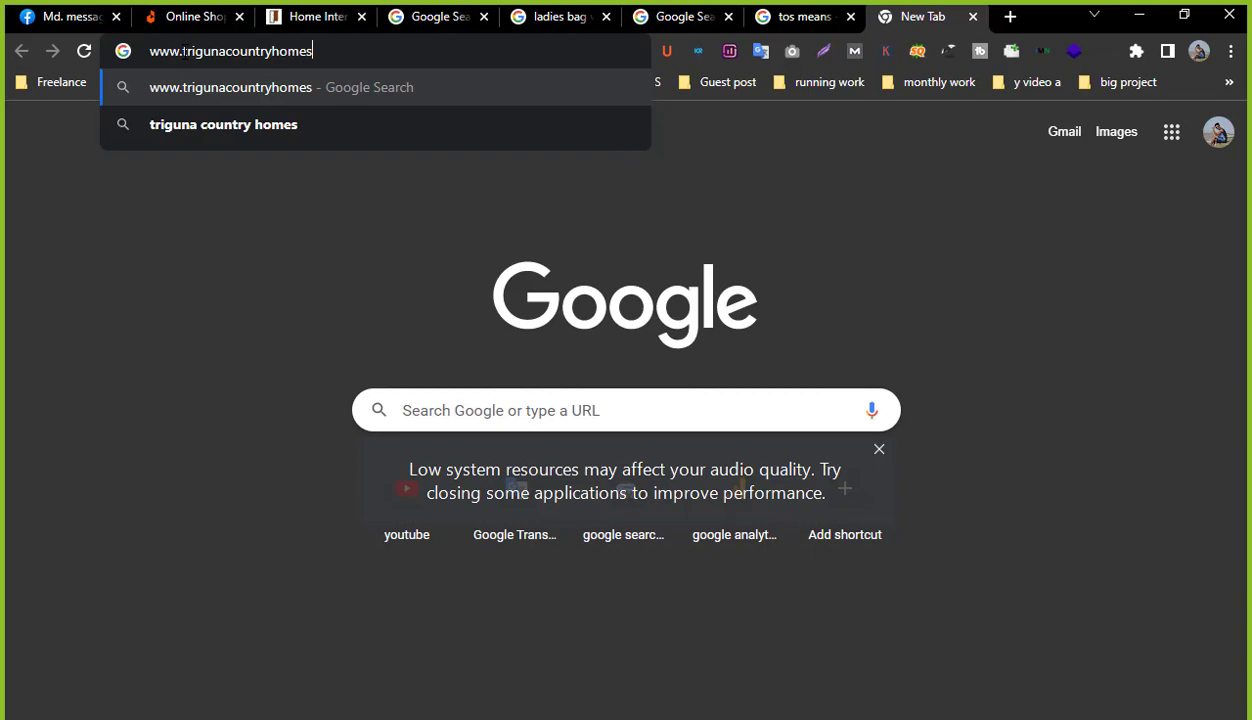
type(".o")
key("BackSpace")
type("c")
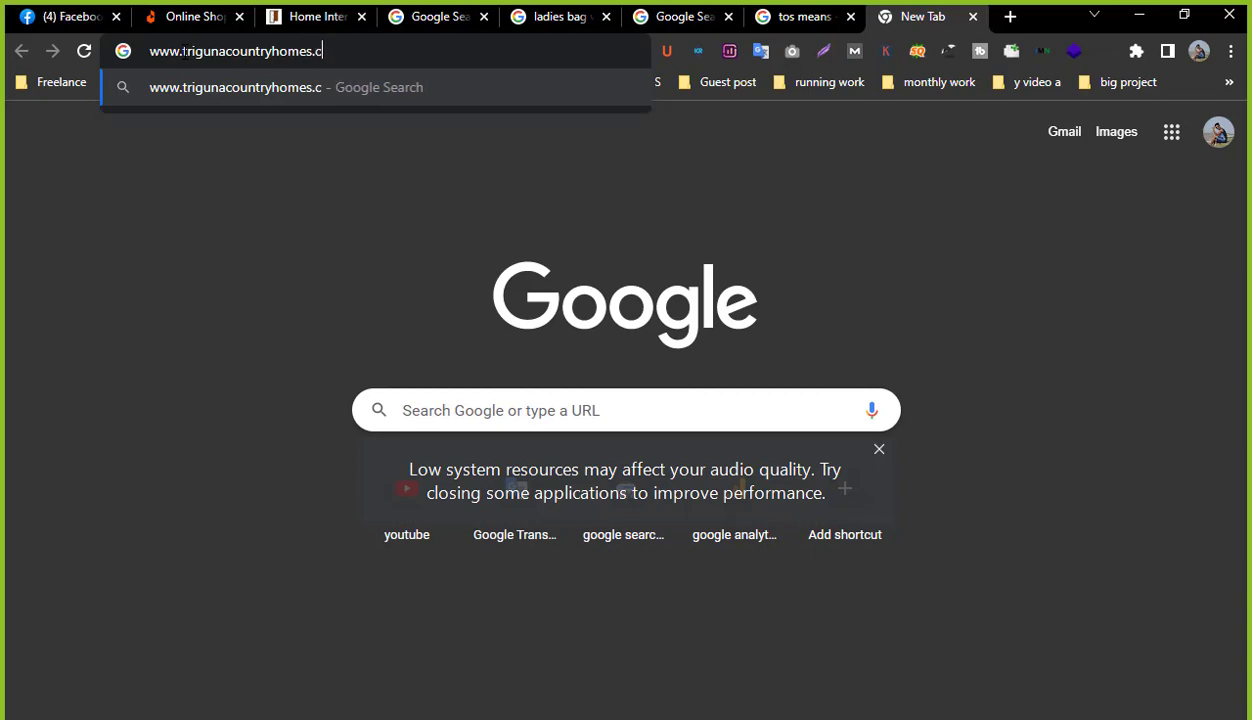
type("om")
key("Return")
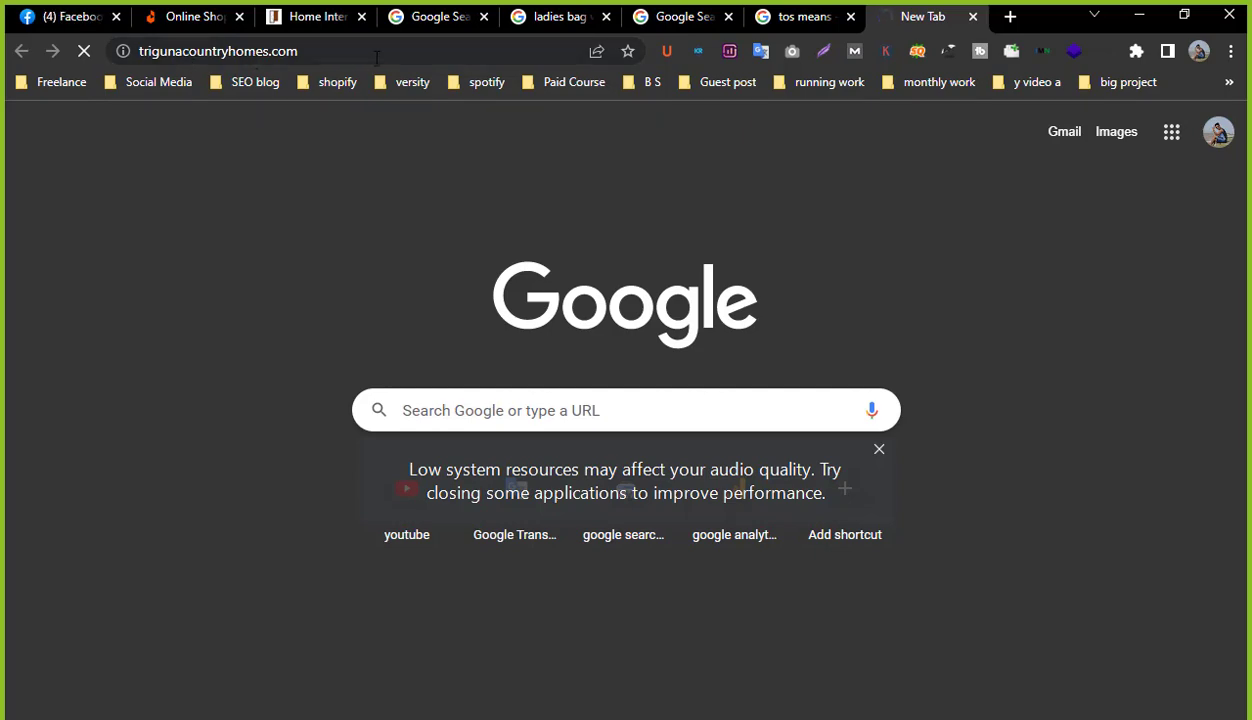
left_click(458, 51)
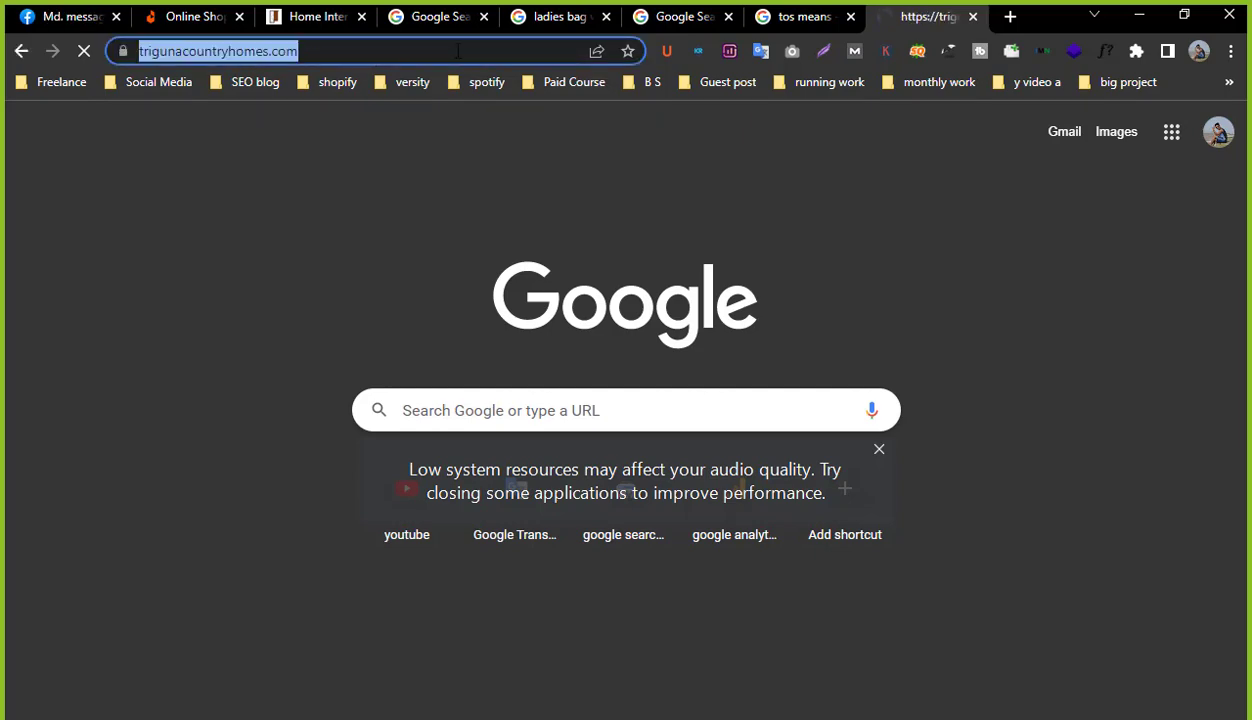
left_click(458, 51)
double_click(330, 51)
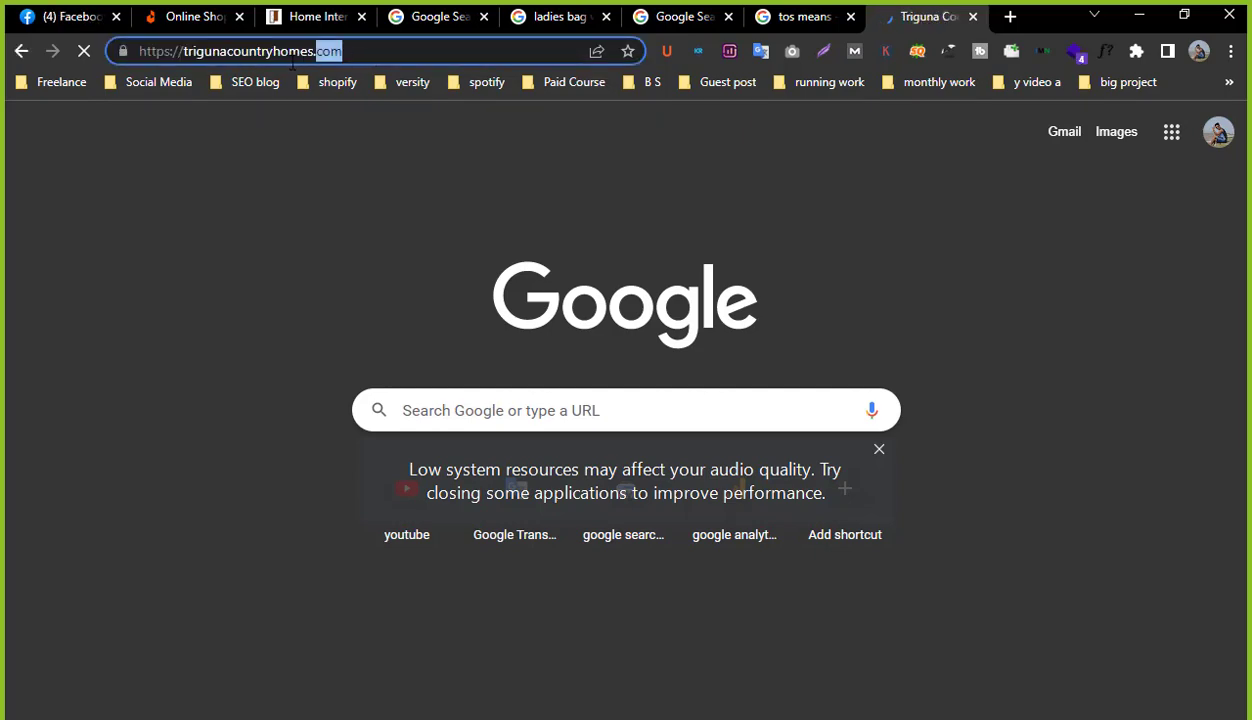
left_click(245, 52)
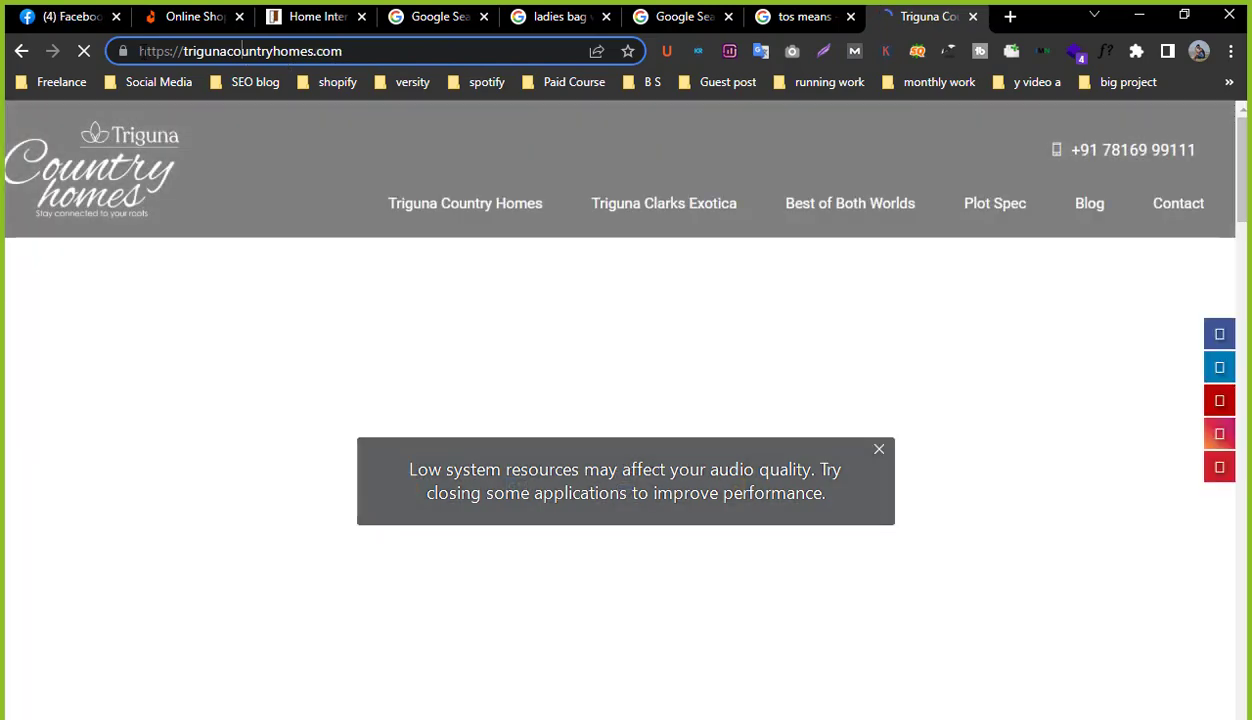
type("site")
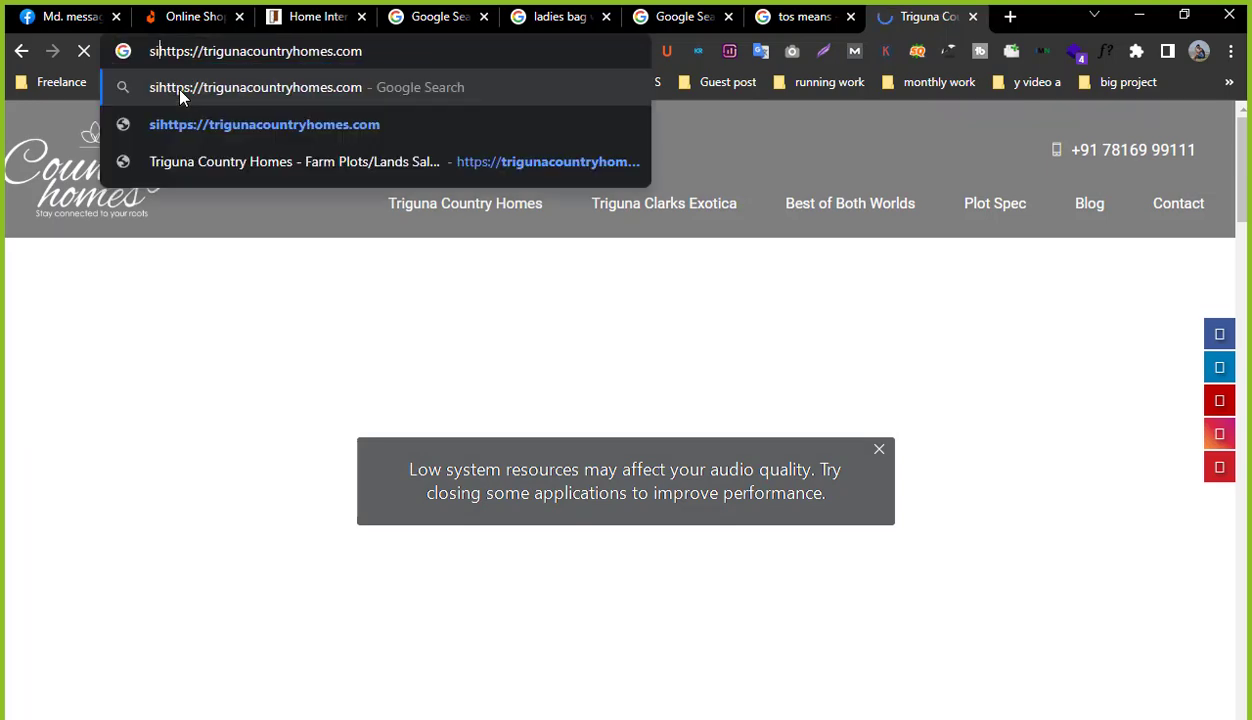
type(":")
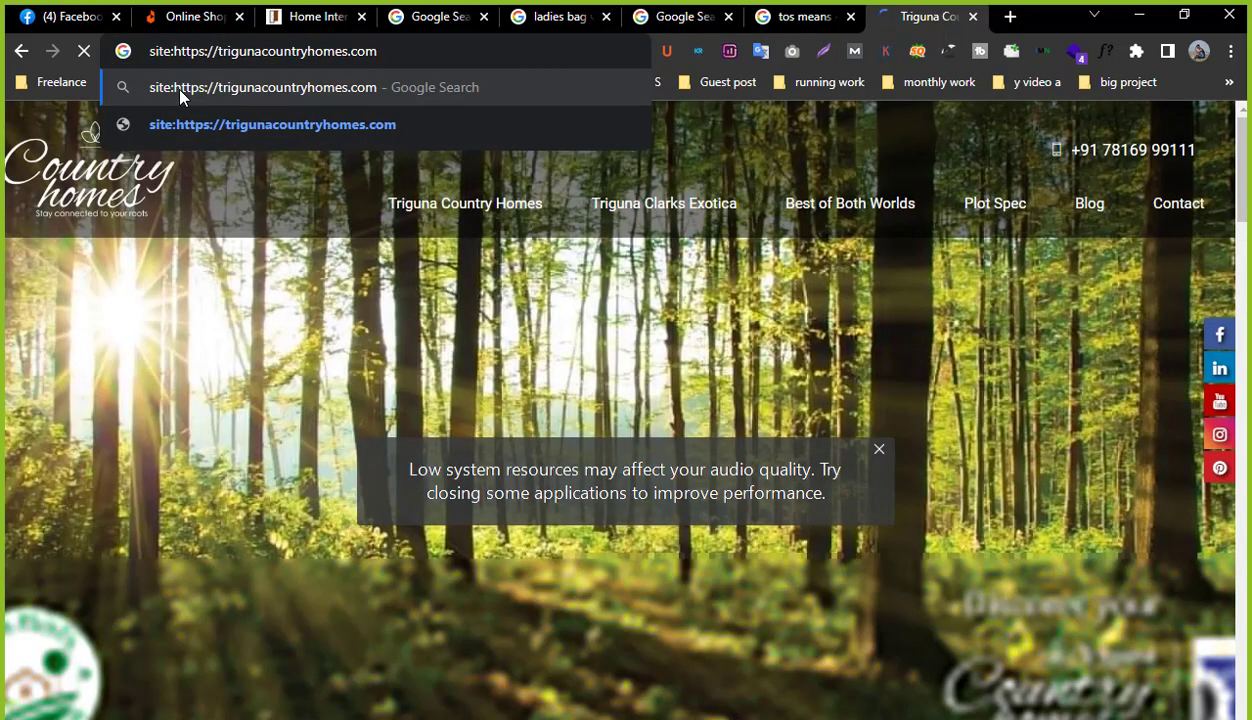
key("Return")
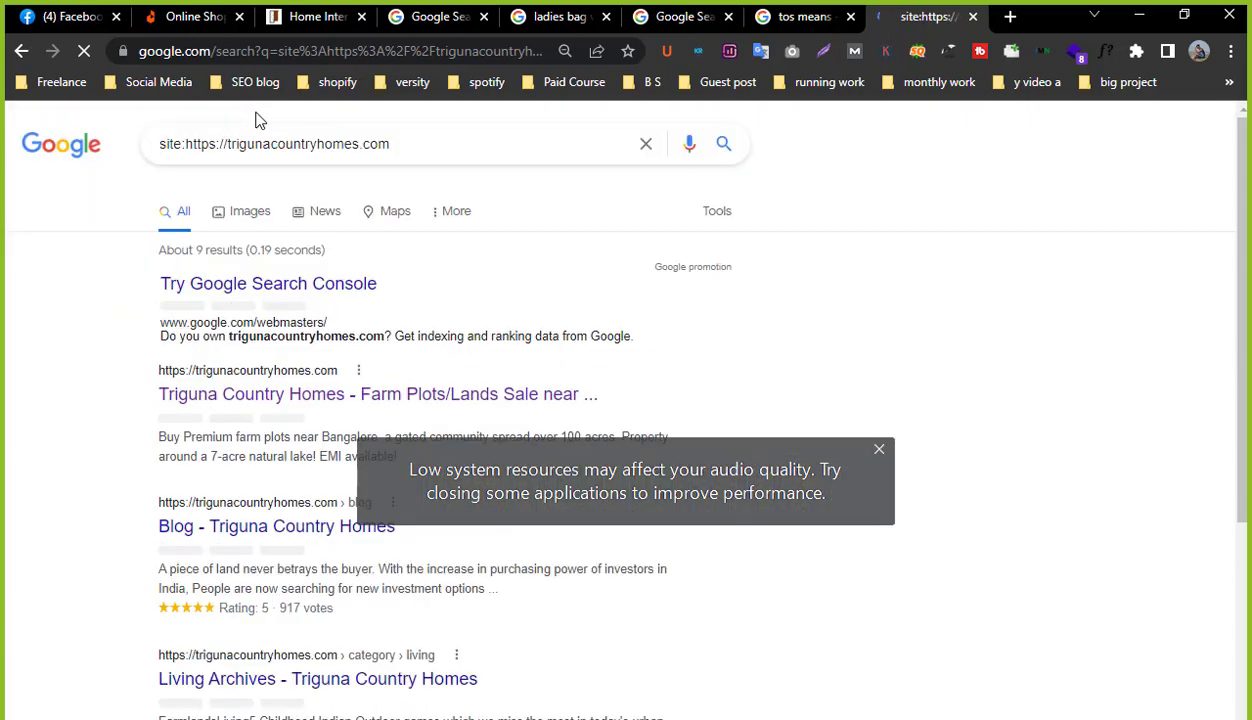
scroll(290, 170, "down", 2)
scroll(290, 170, "down", 2)
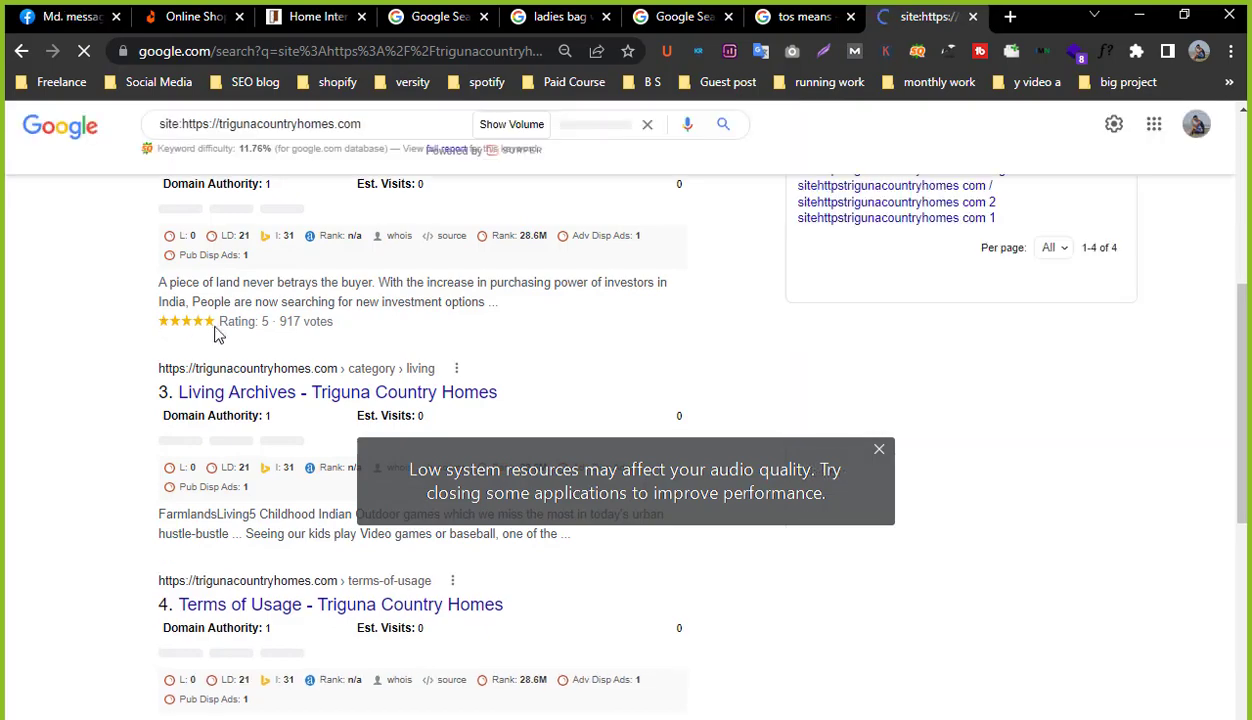
Search Google for "travel vag" in a new browser tab.
left_click(1010, 16)
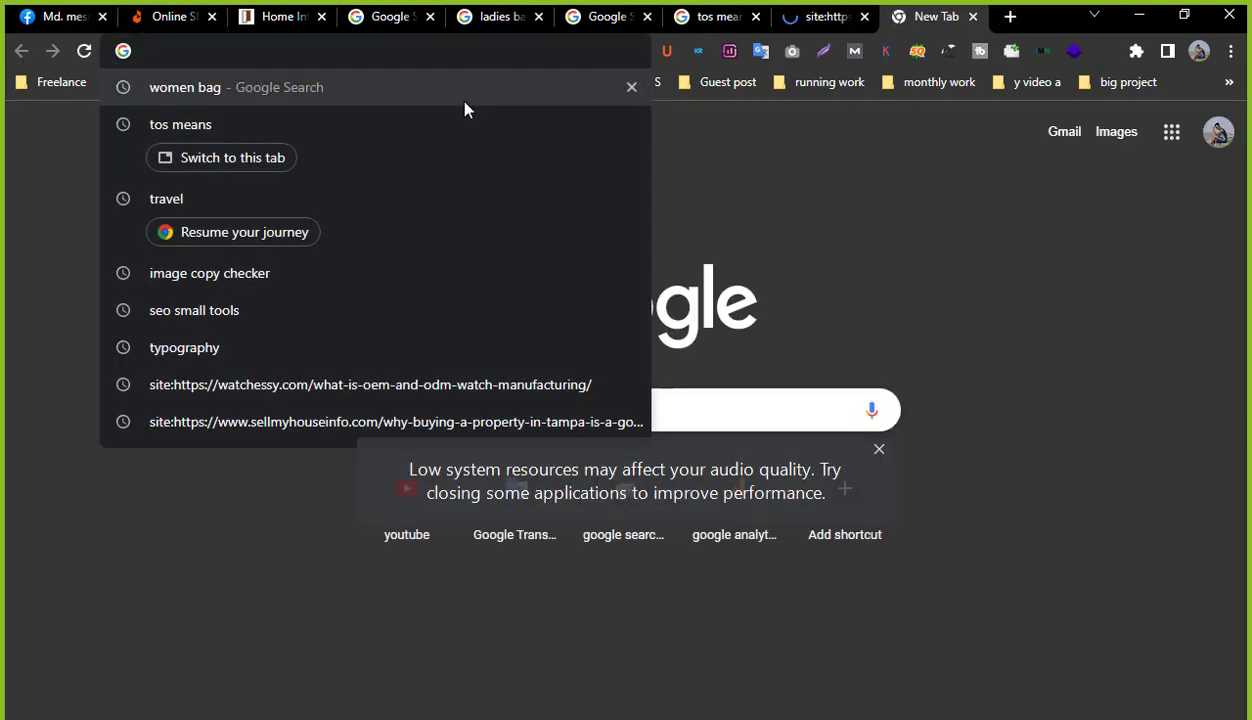
type("travel ")
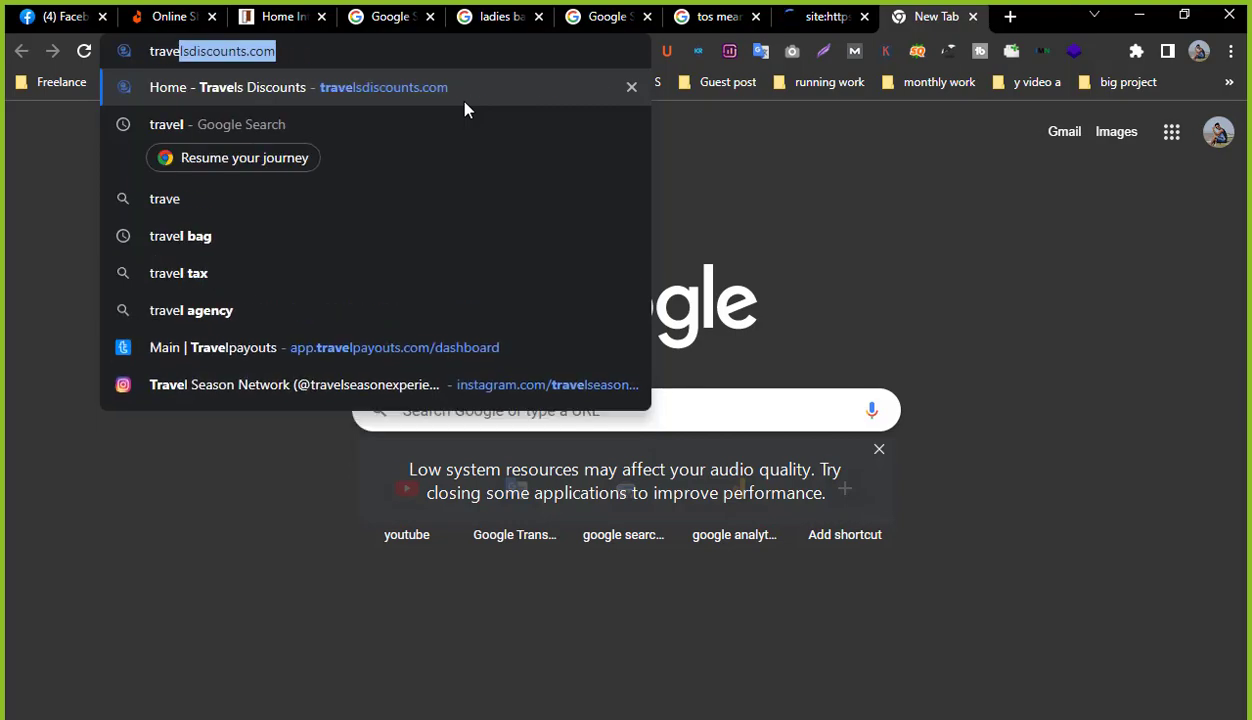
type("vag")
key("Return")
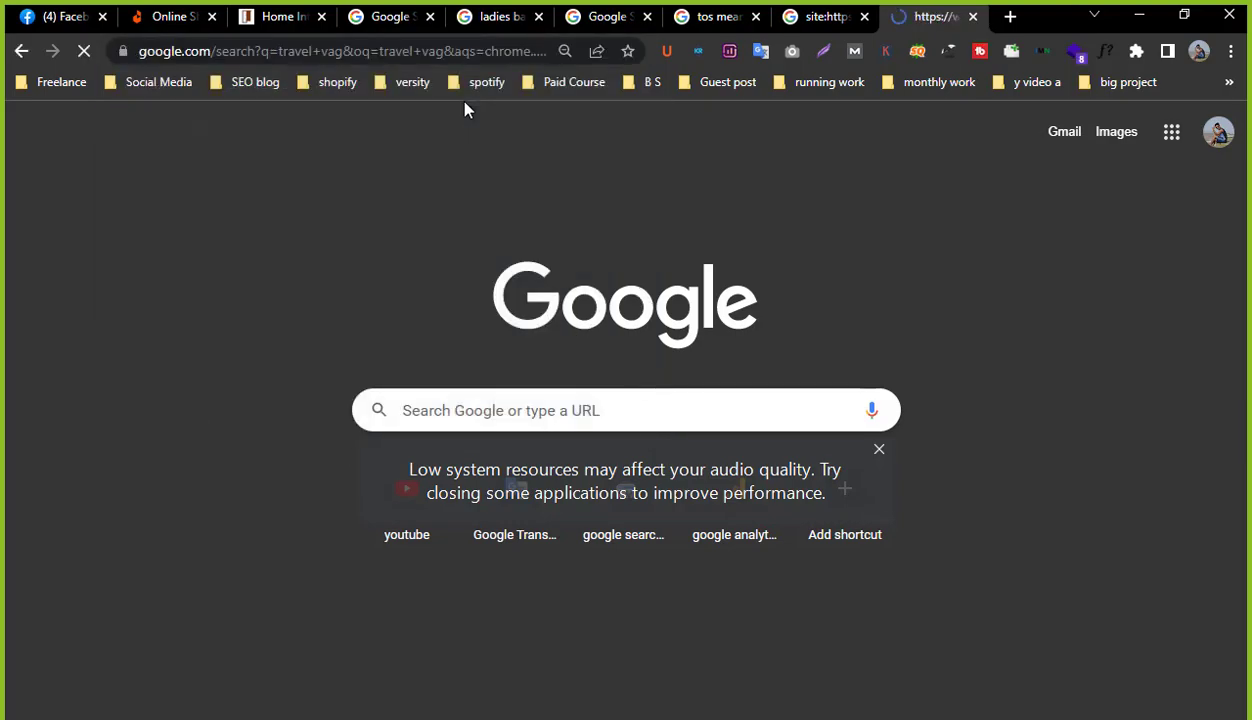
left_click(825, 16)
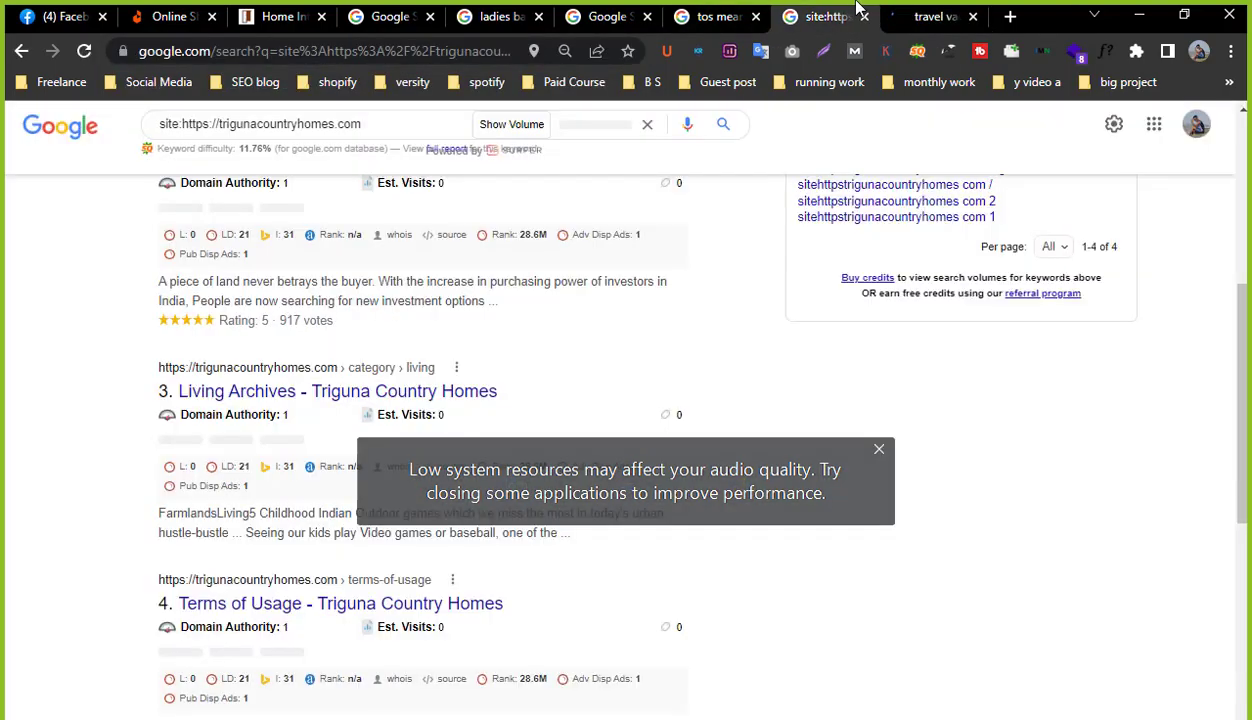
left_click(912, 14)
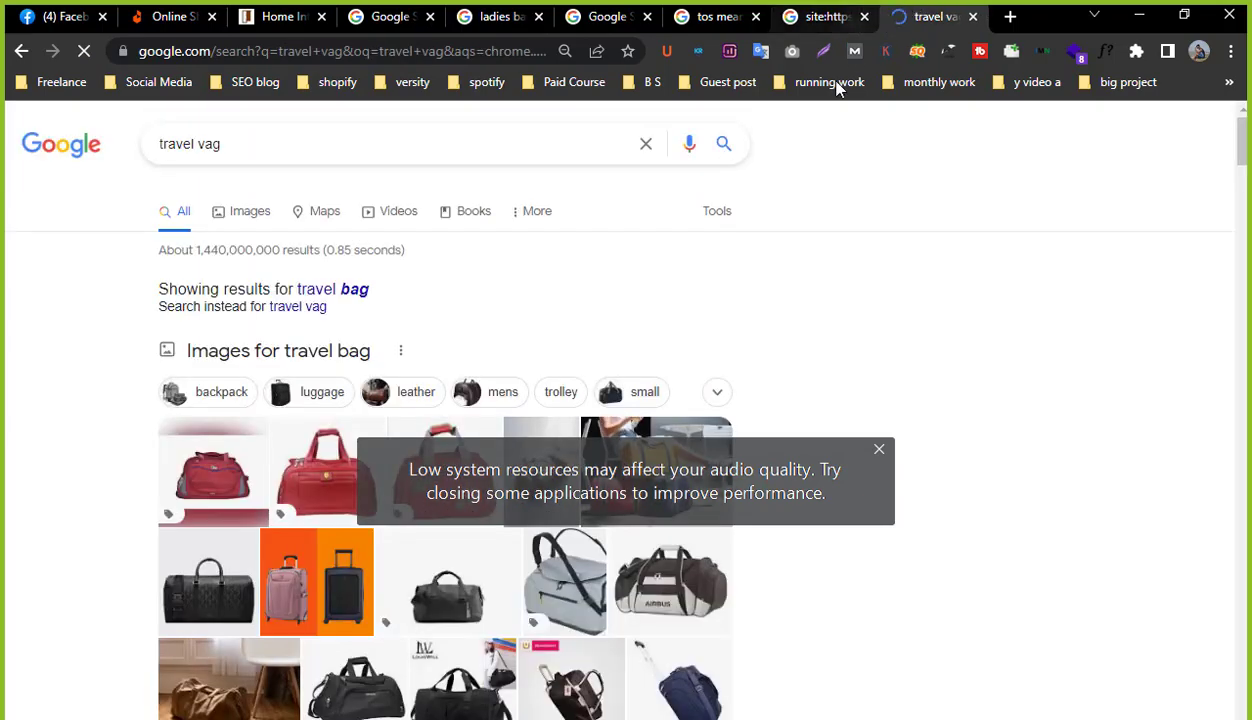
Examine the travel bag results for listings with star ratings and compare them with the trigunacountryhomes.com Blog listing.
scroll(745, 240, "down", 3)
scroll(745, 240, "down", 10)
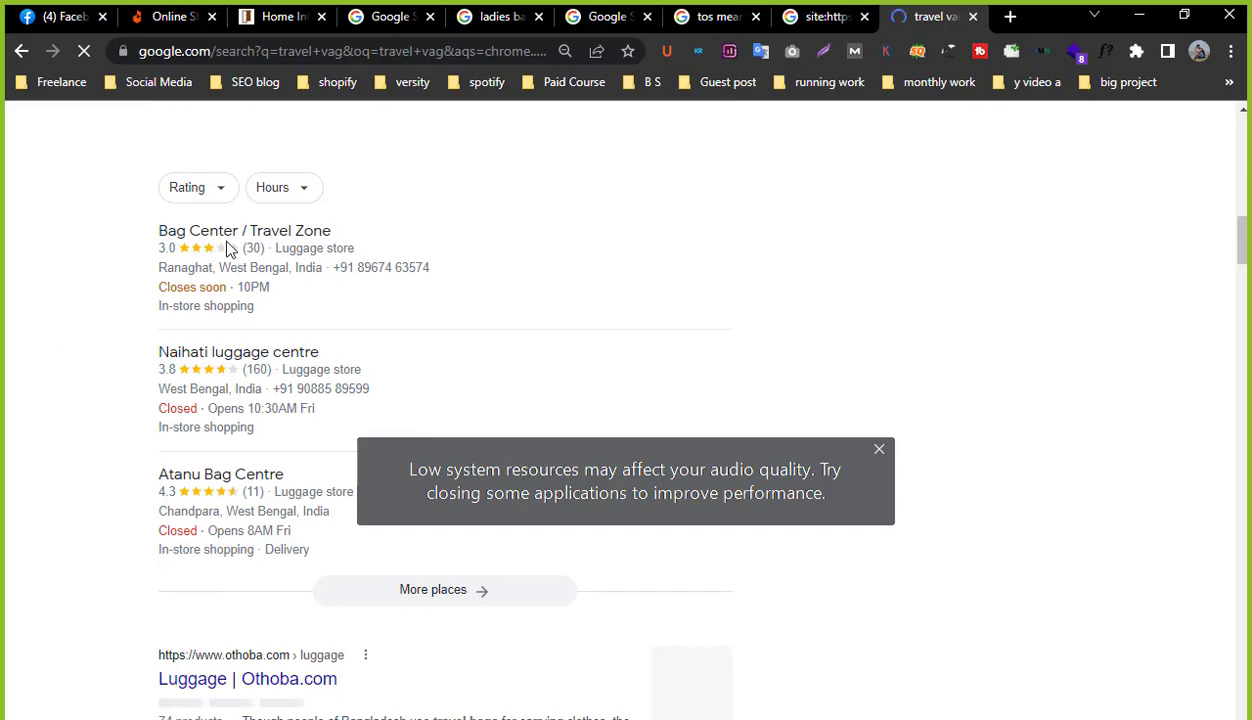
scroll(226, 248, "down", 6)
scroll(300, 262, "up", 4)
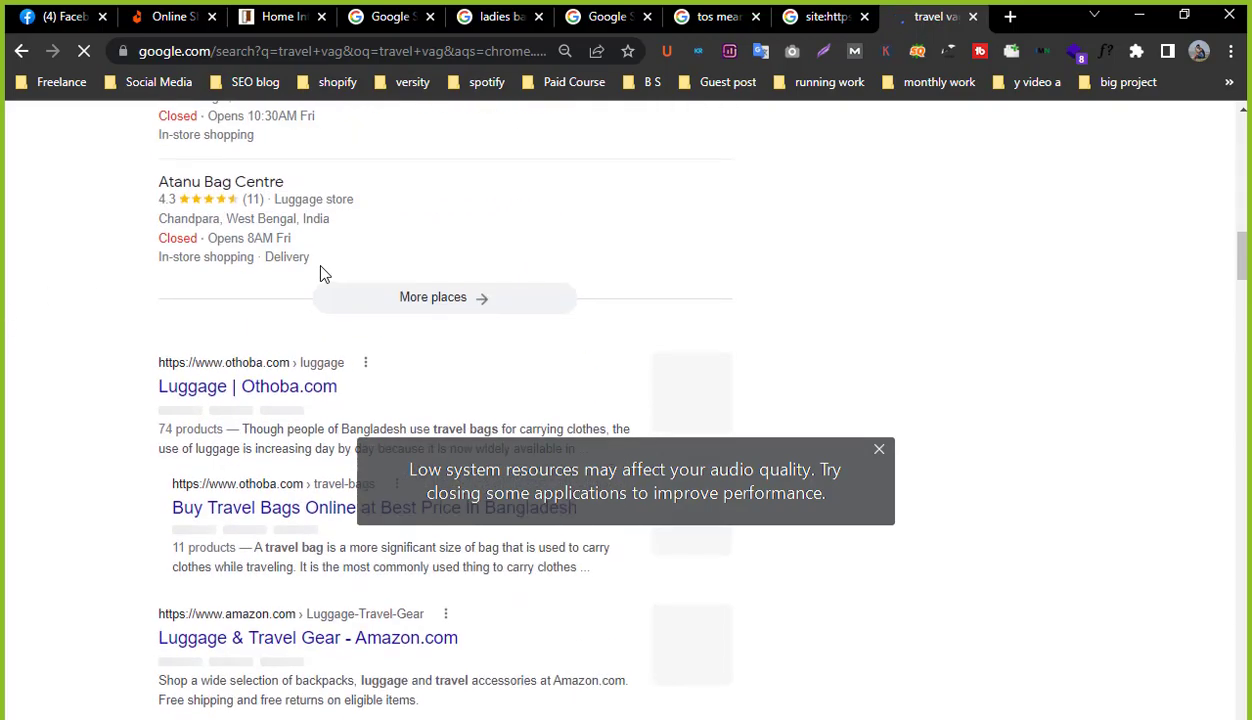
scroll(320, 272, "up", 15)
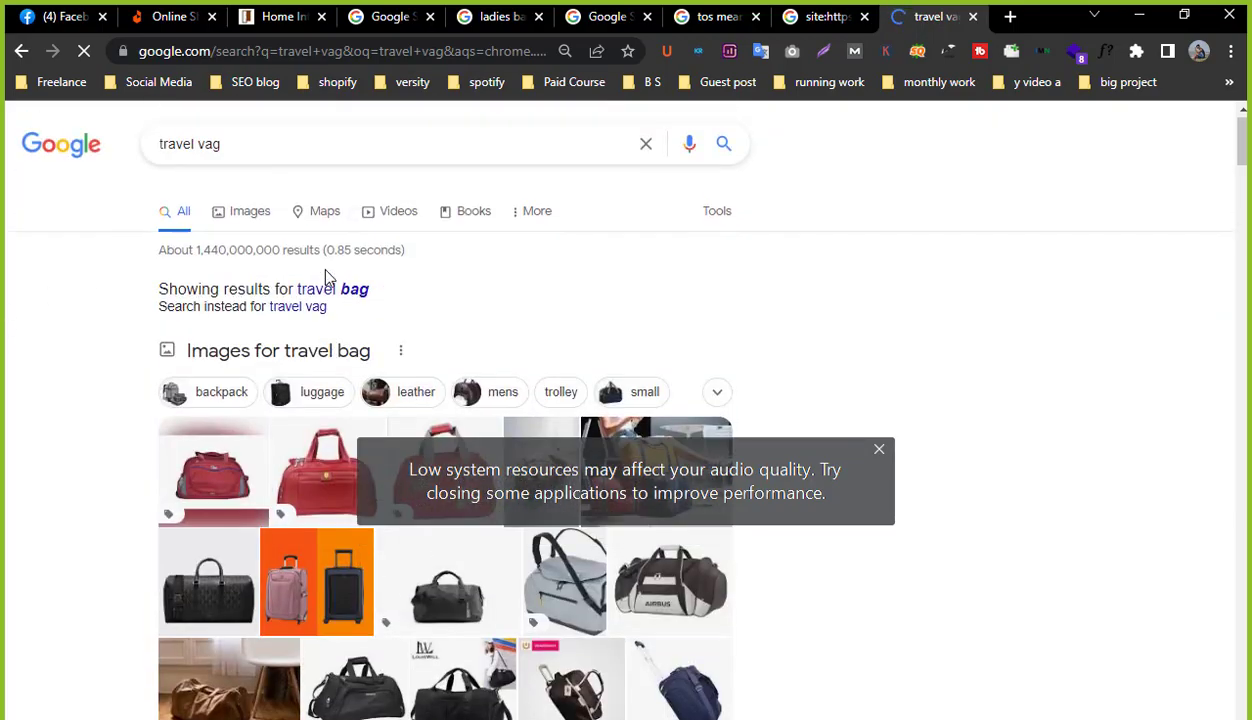
scroll(326, 276, "down", 14)
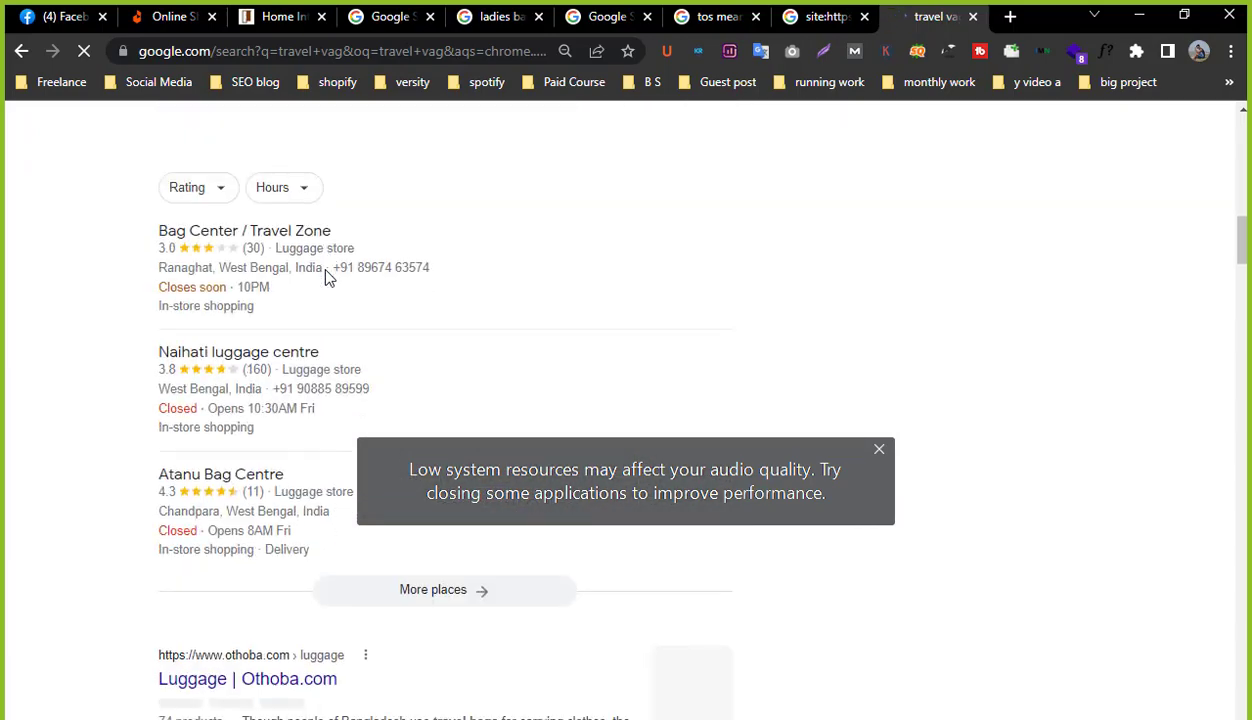
scroll(325, 276, "down", 12)
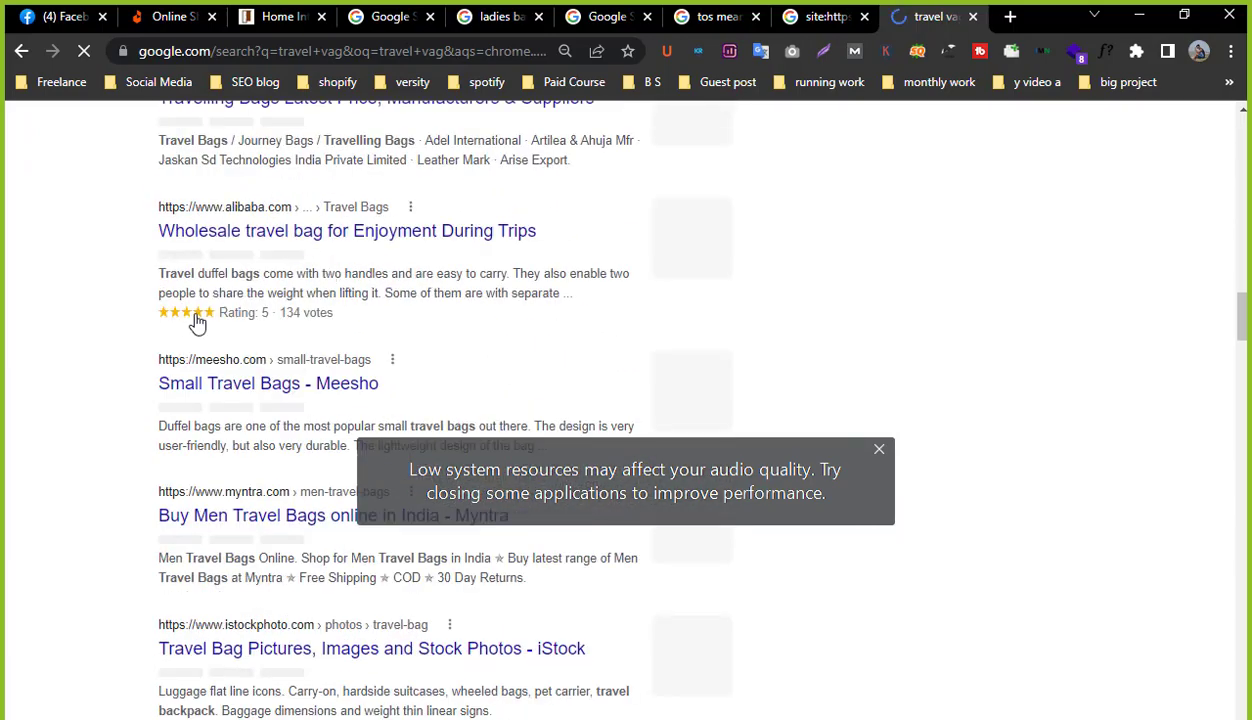
scroll(204, 333, "down", 5)
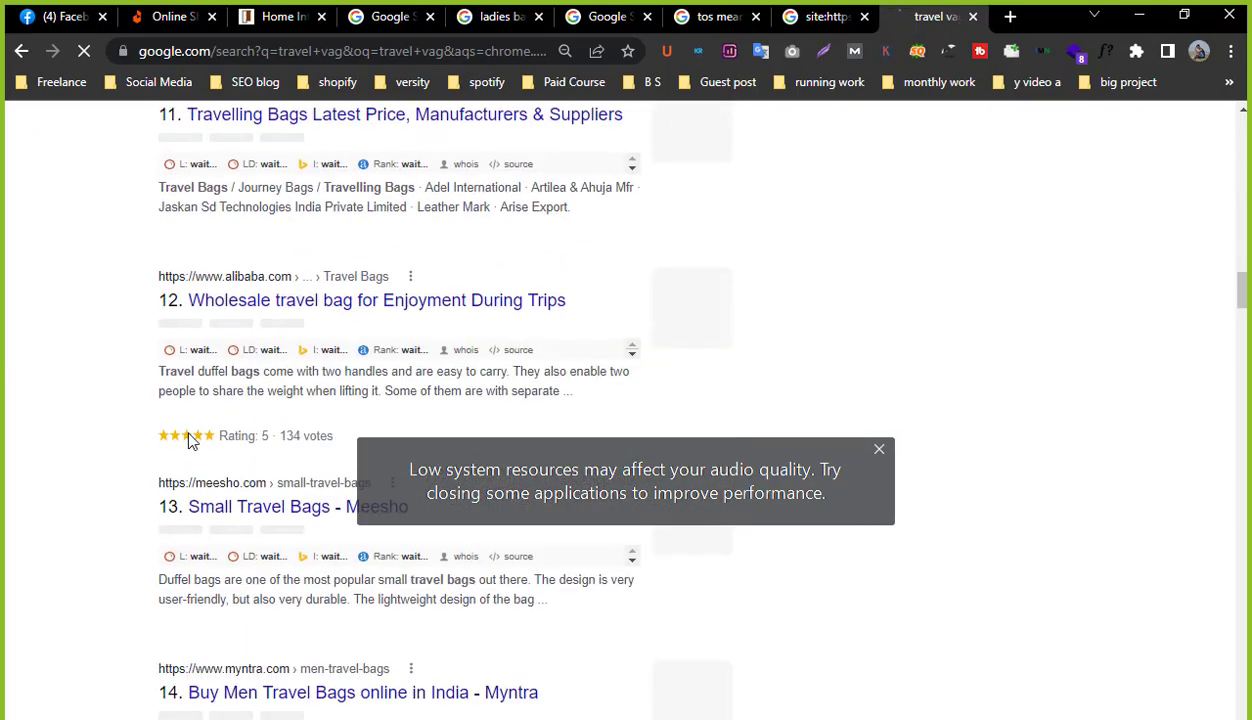
scroll(262, 402, "up", 3)
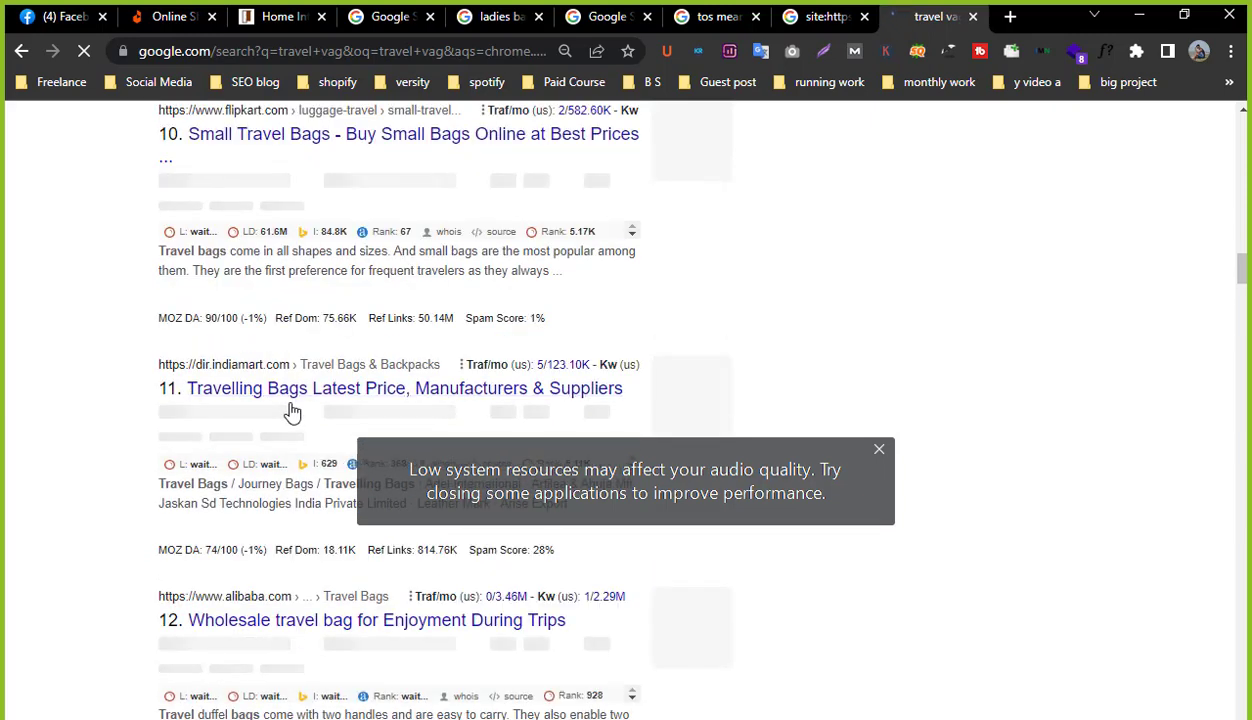
left_click(815, 16)
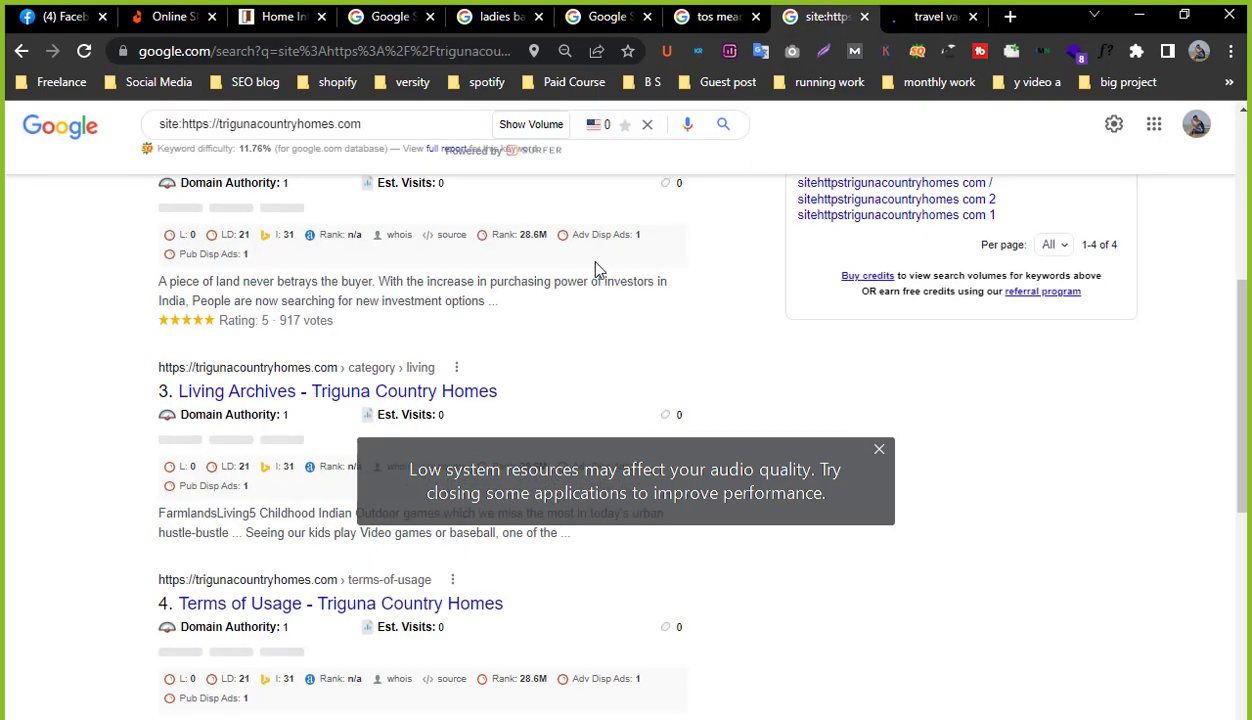
scroll(598, 252, "up", 1)
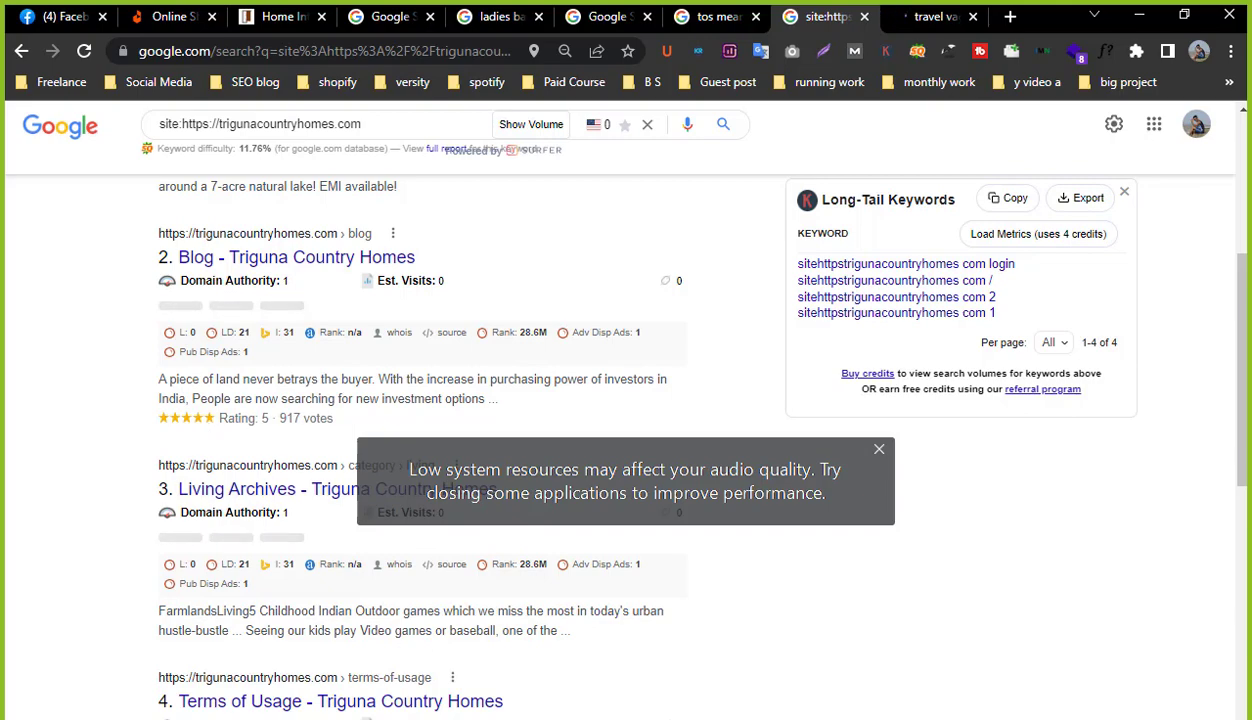
Return to the Excel audit report and recheck the Schema item and its finding in B16:C16.
key("alt+Tab")
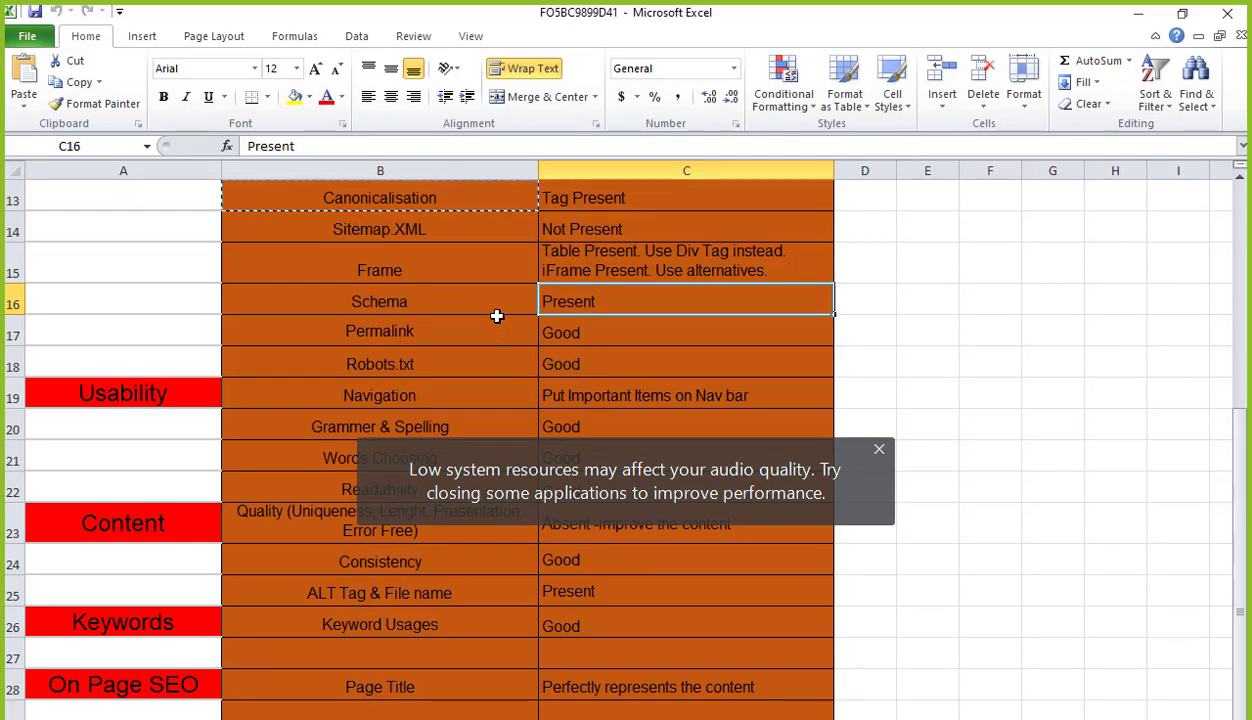
left_click(478, 293)
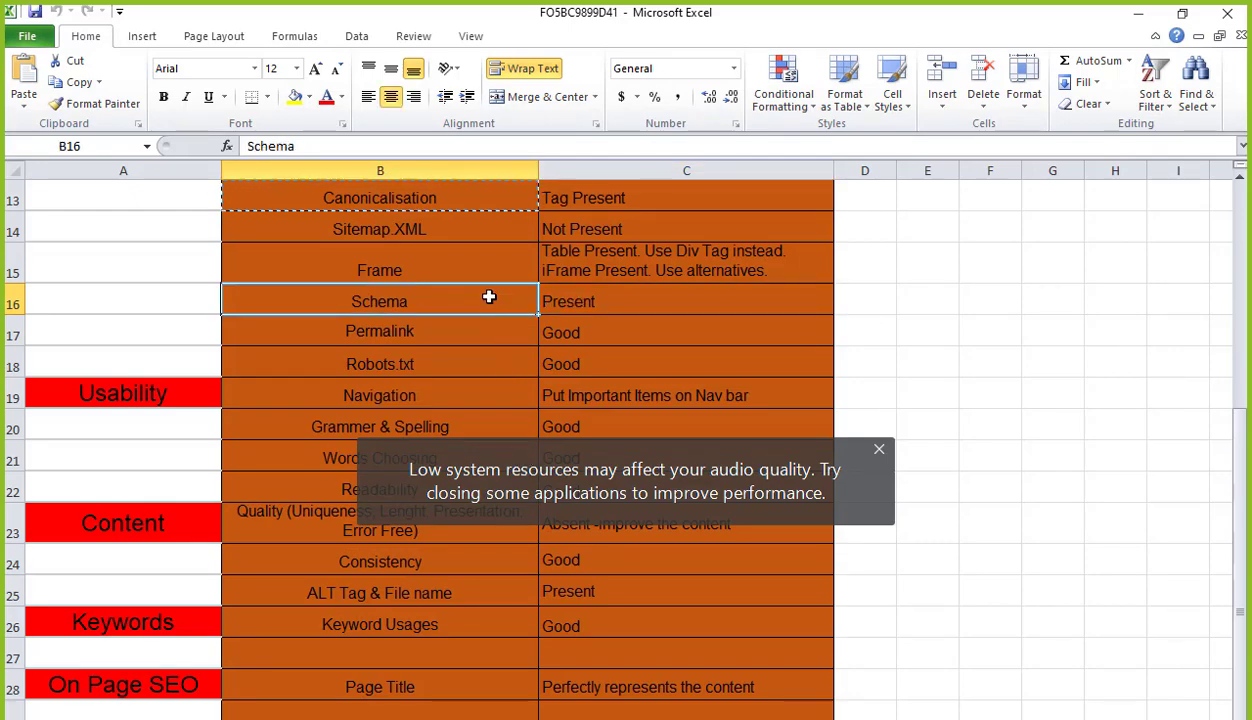
left_click(550, 301)
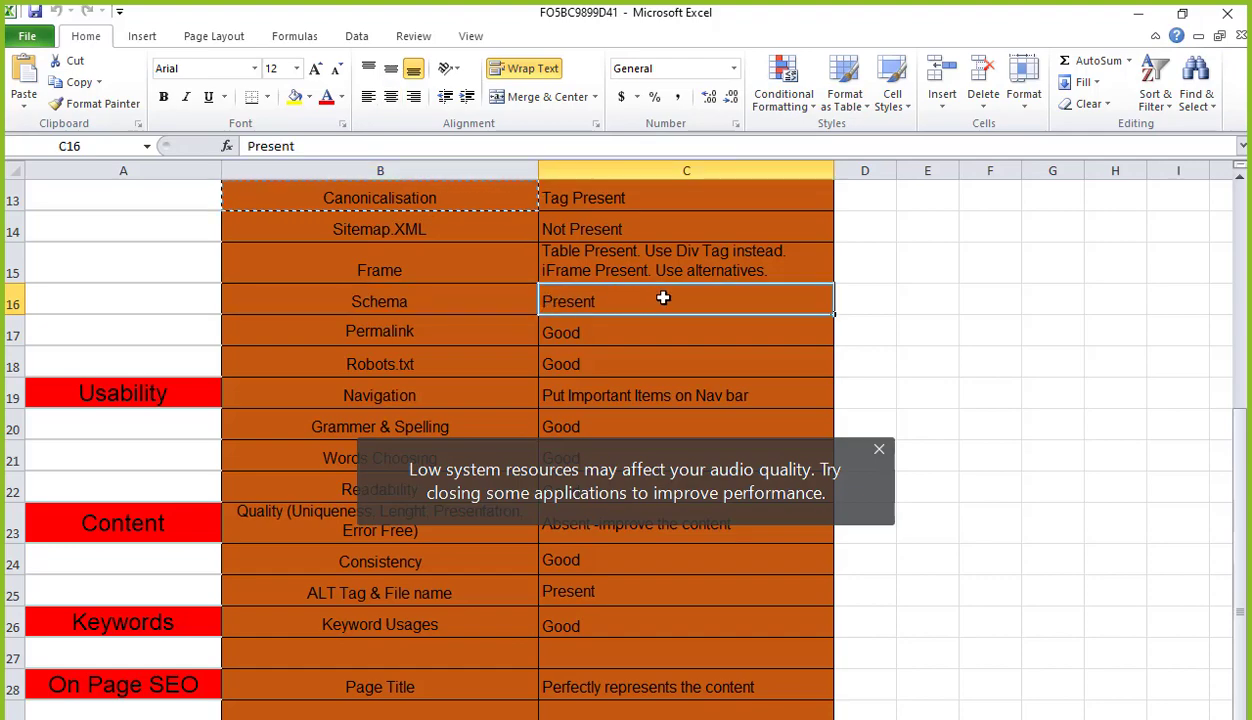
left_click_drag(413, 307, 675, 303)
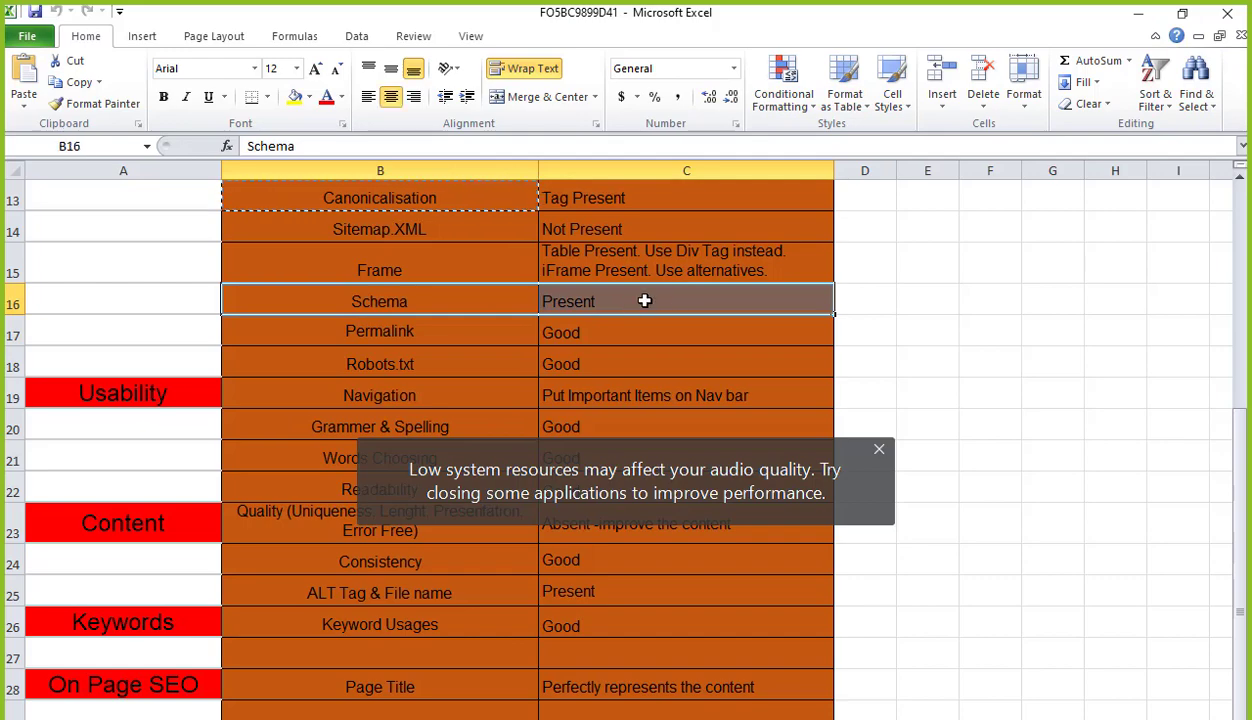
Review the Permalink item in B17 and its finding in C17, and switch back to Chrome.
left_click(410, 340)
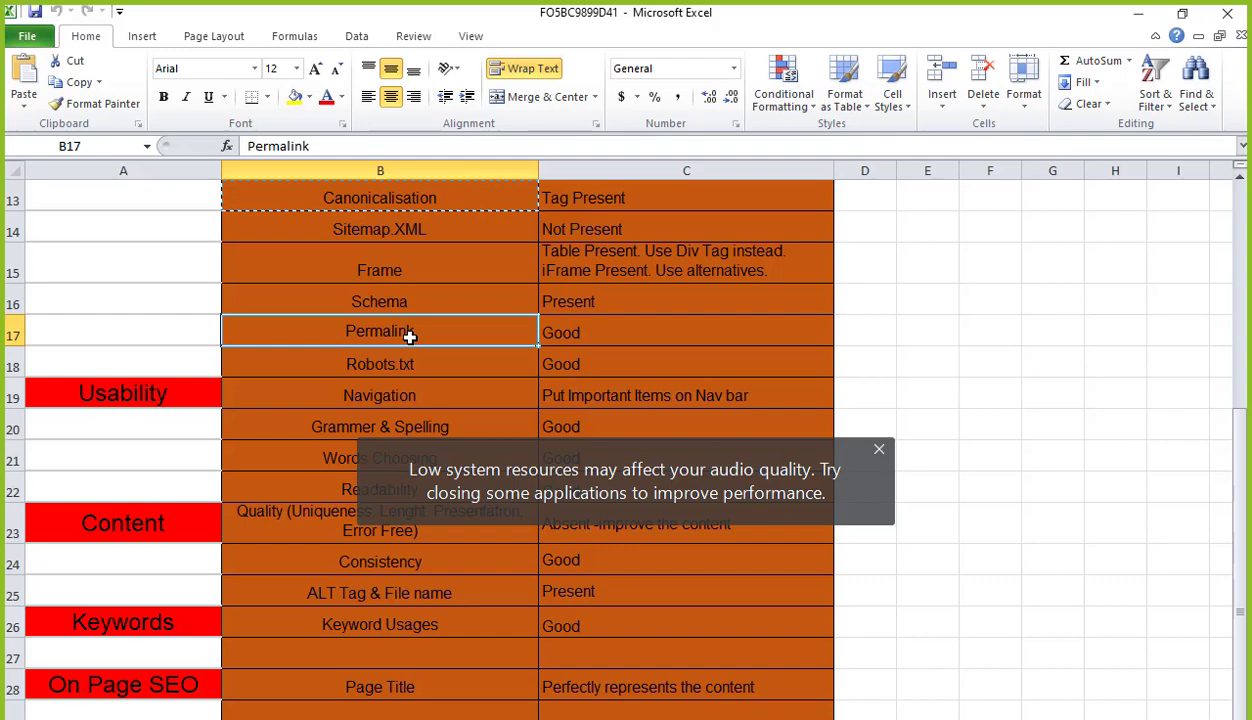
left_click(570, 333)
left_click(1138, 14)
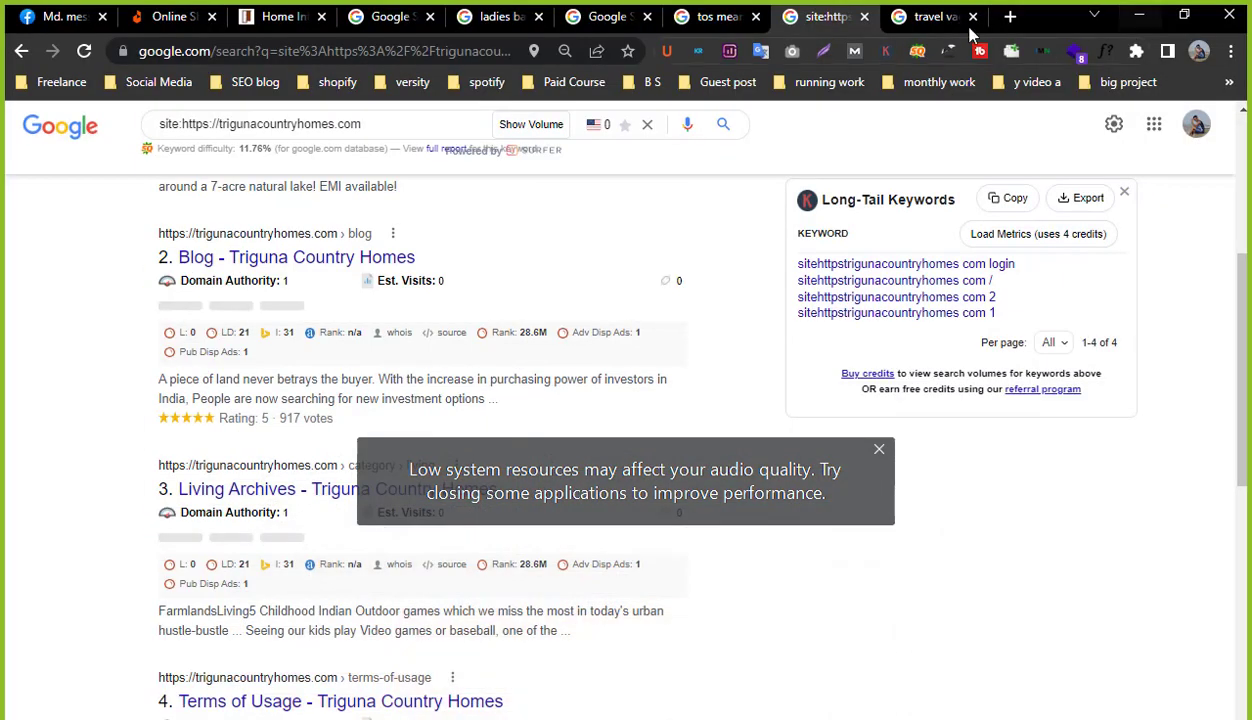
Return to the allinonewallpaper.com.au homepage and open the Animal category under Custom Mural.
left_click(724, 12)
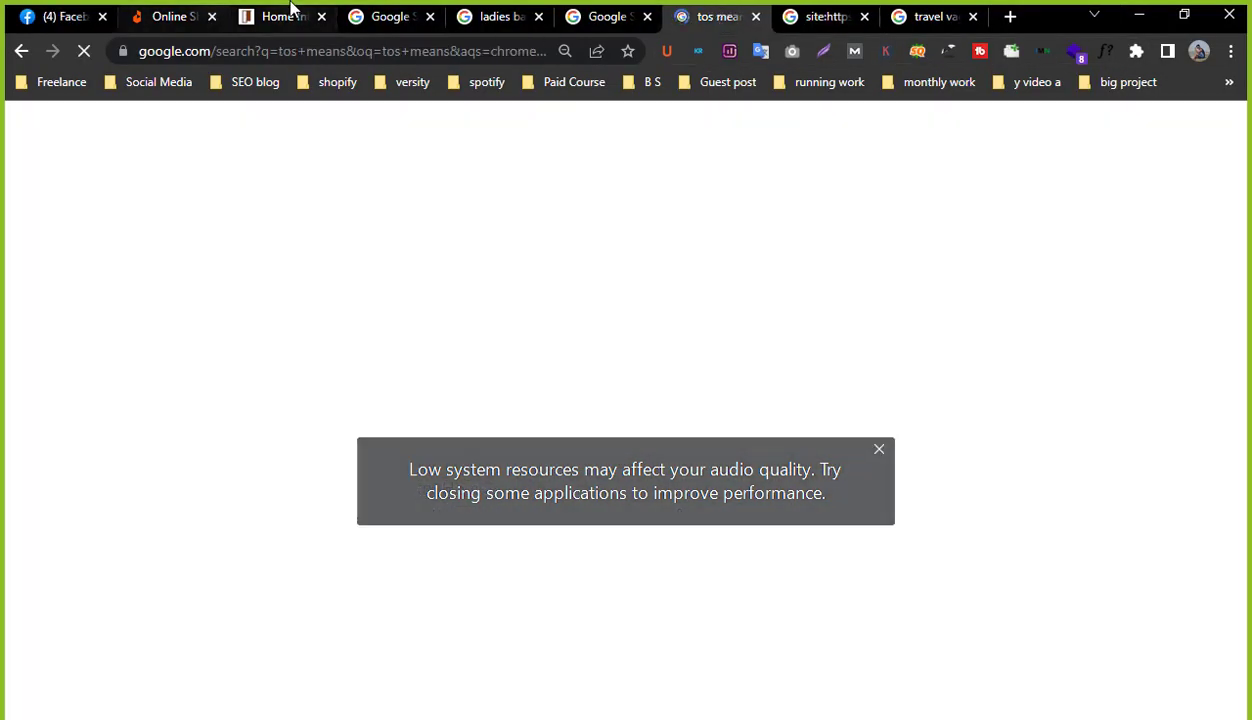
left_click(285, 16)
scroll(553, 274, "down", 5)
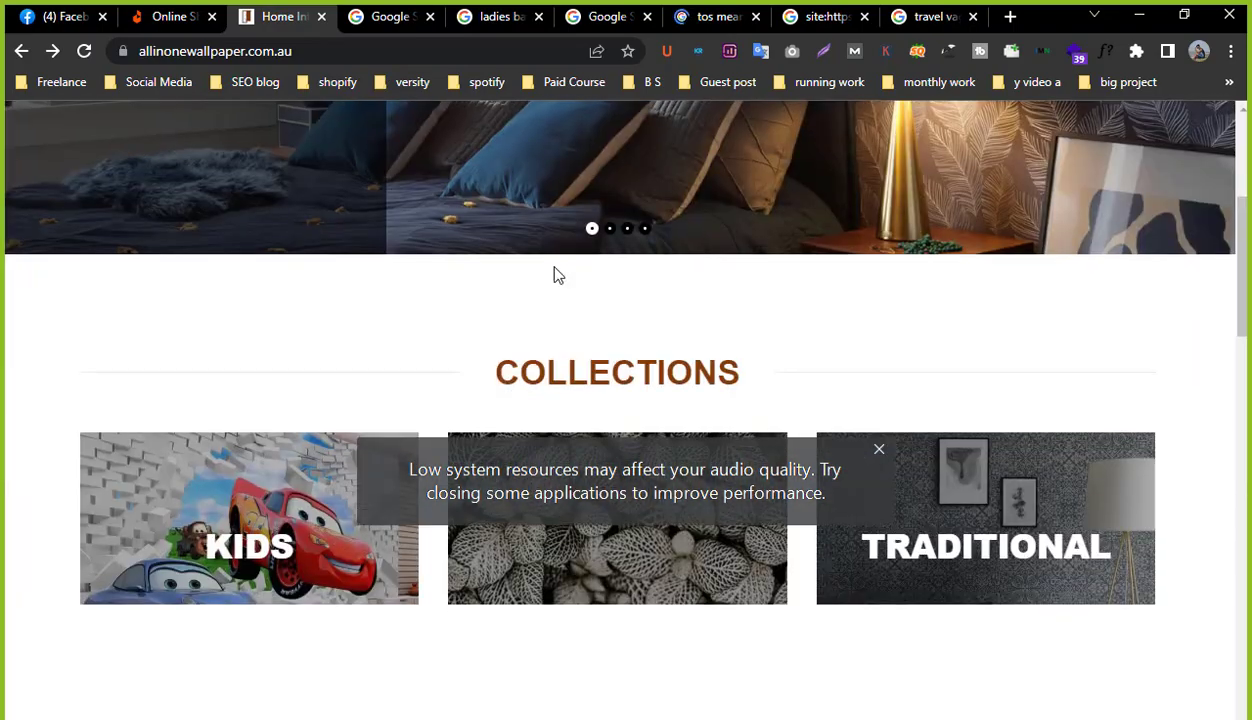
scroll(500, 230, "down", 10)
scroll(440, 190, "up", 20)
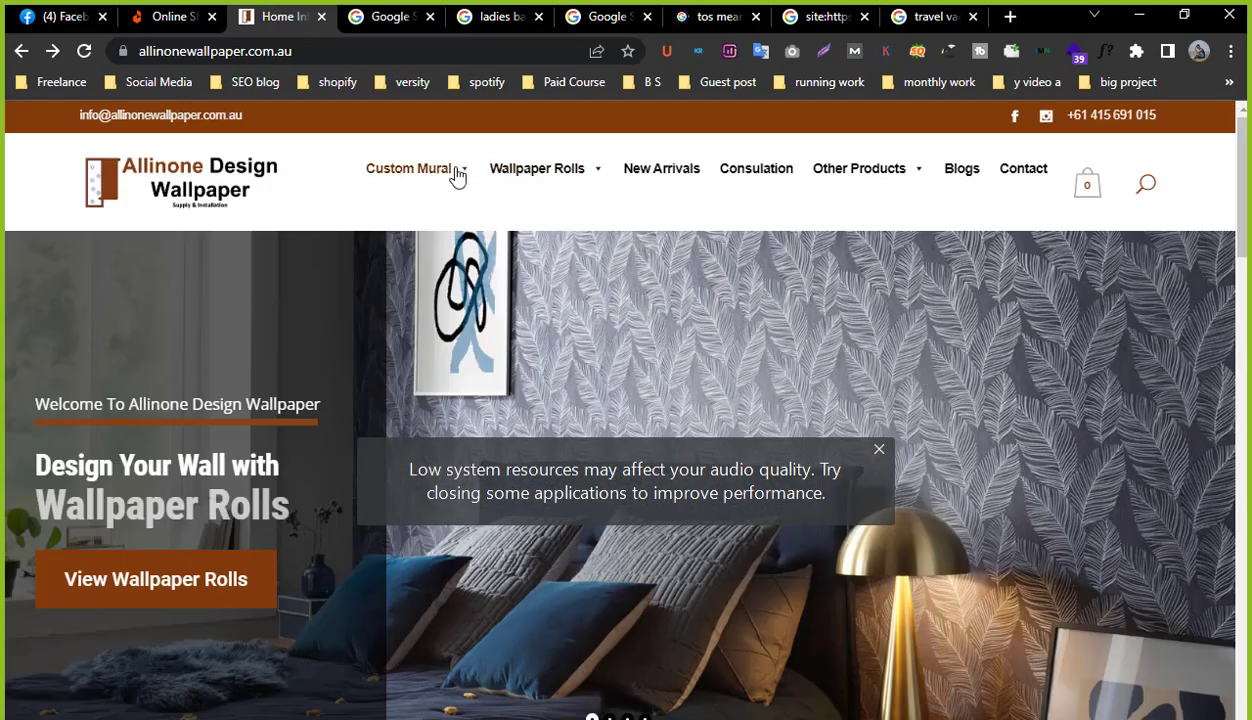
mouse_move(440, 172)
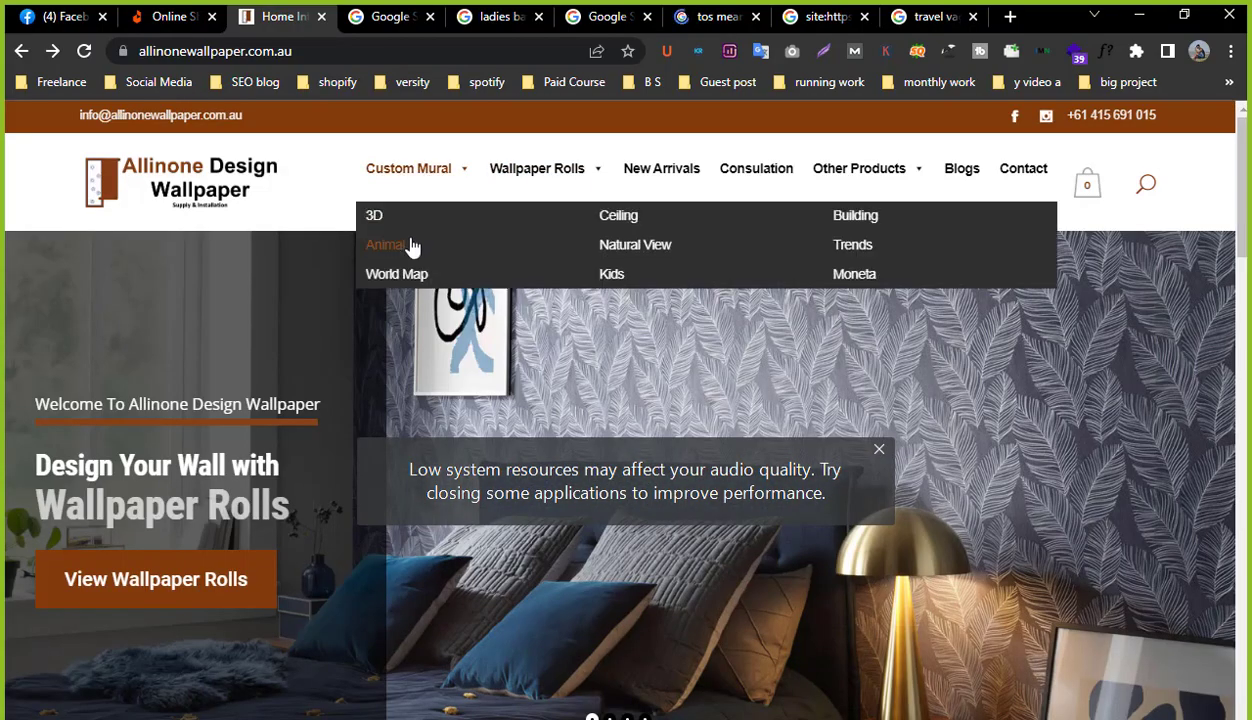
left_click(411, 246)
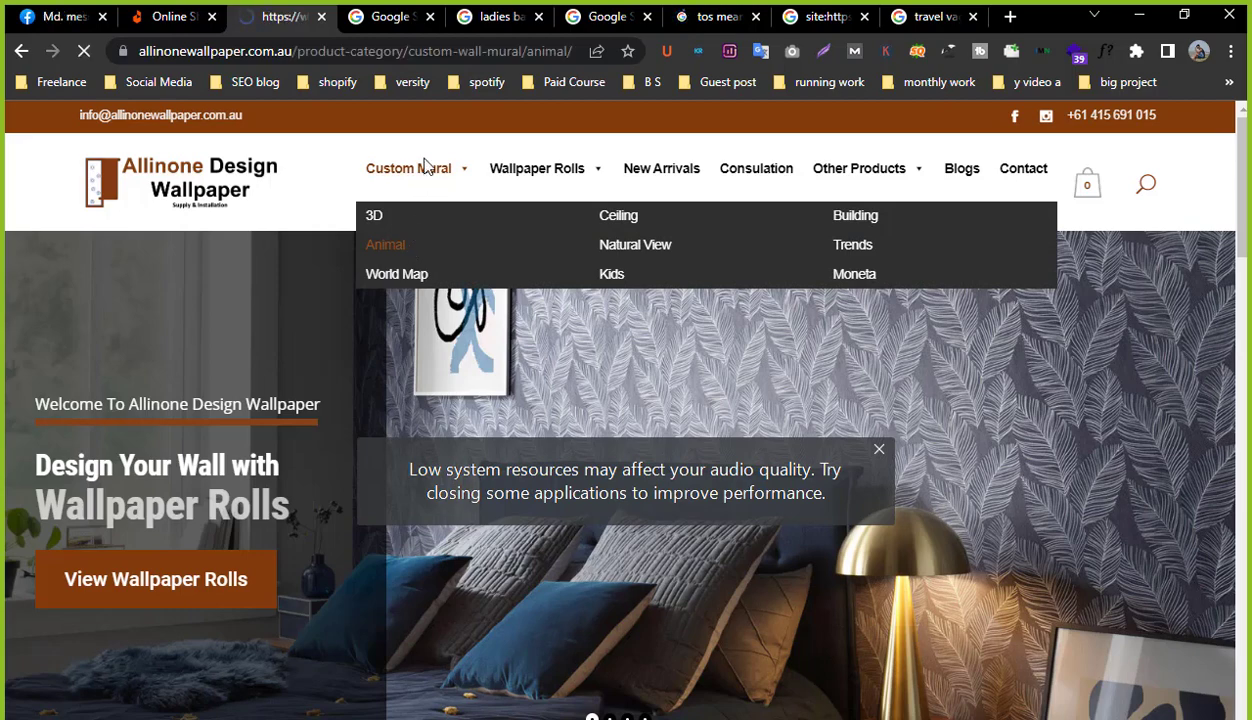
Inspect the Animal category page's address and open the product Animal Mural Wallpaper AN-01.
left_click(441, 50)
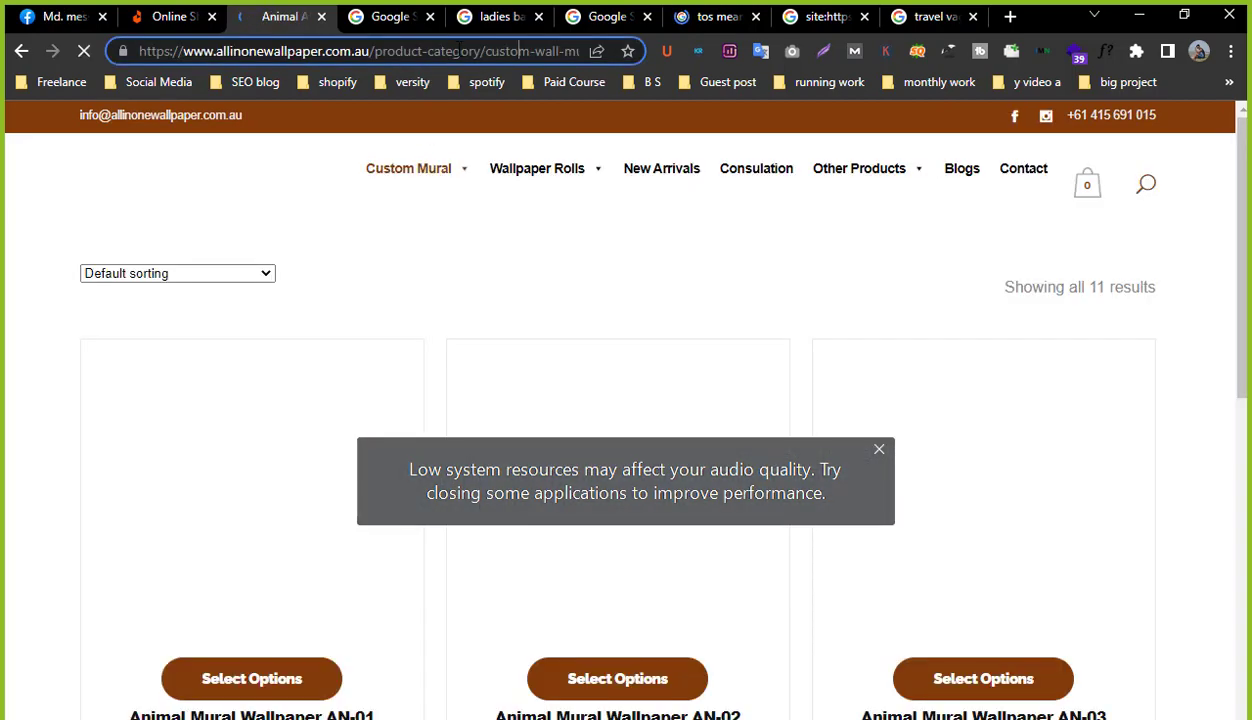
scroll(310, 542, "down", 2)
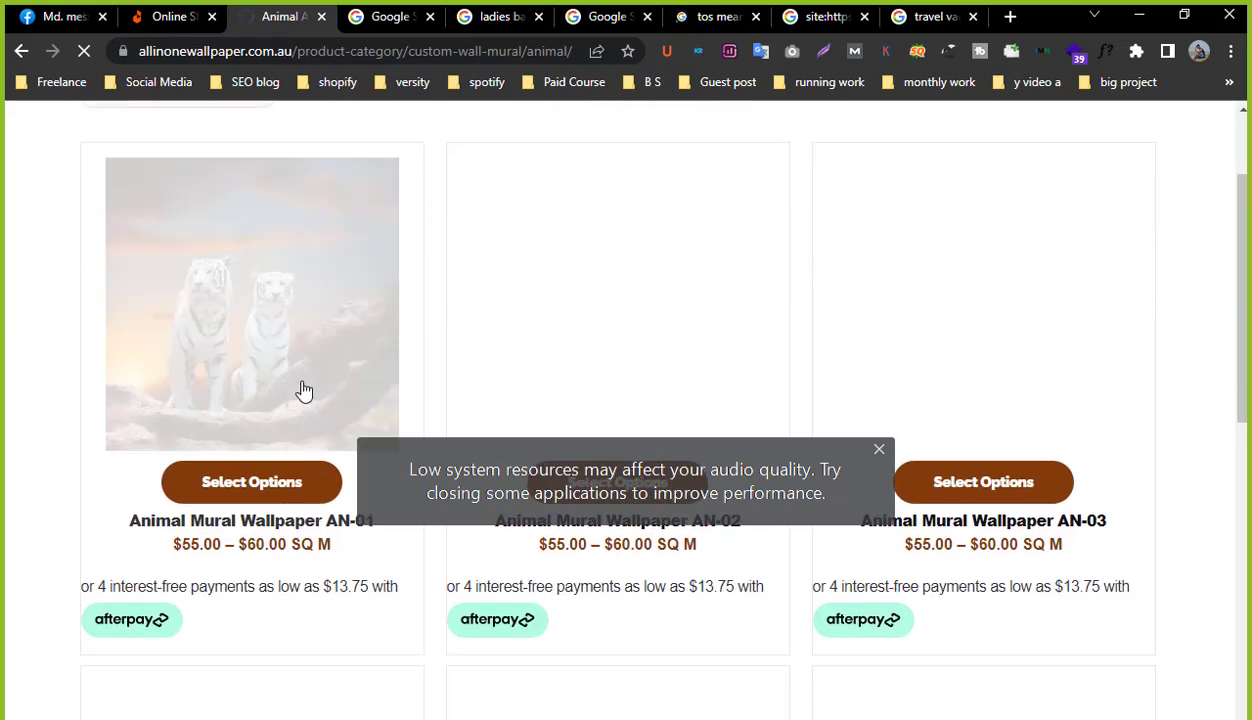
left_click(298, 398)
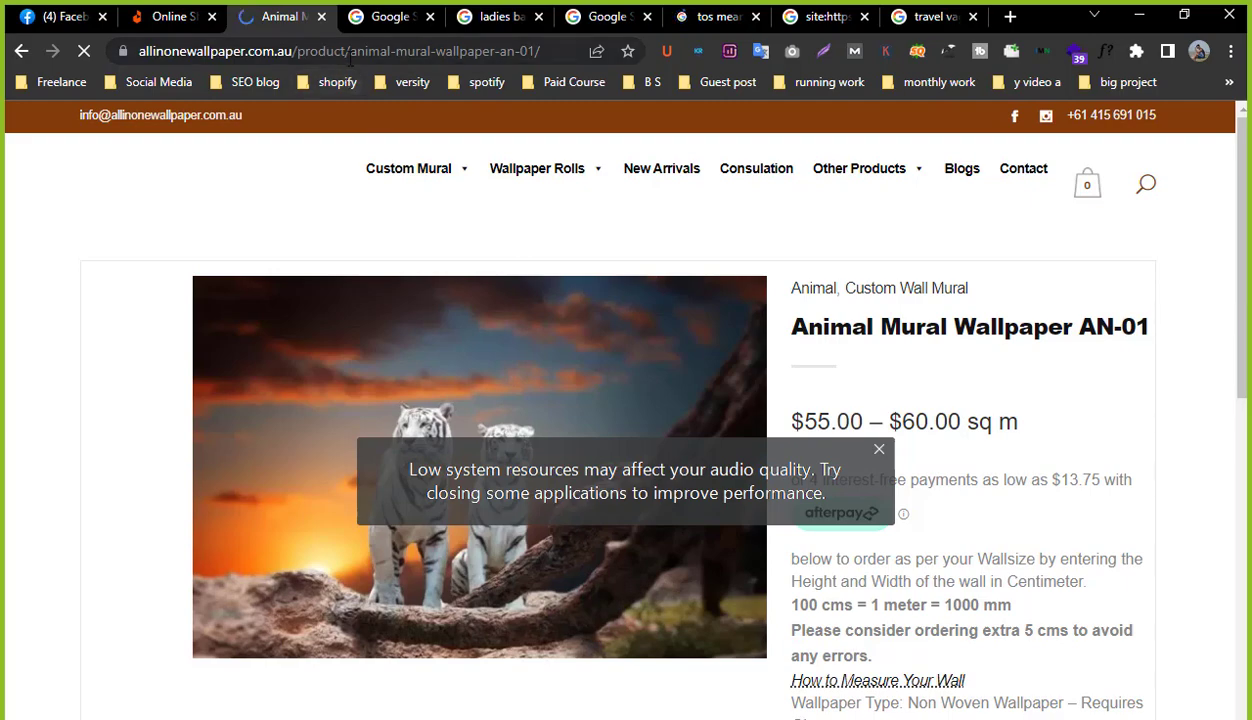
Compare the product page's address ending animal-mural-wallpaper-an-01 with the page heading Animal Mural Wallpaper AN-01.
left_click_drag(350, 58, 515, 56)
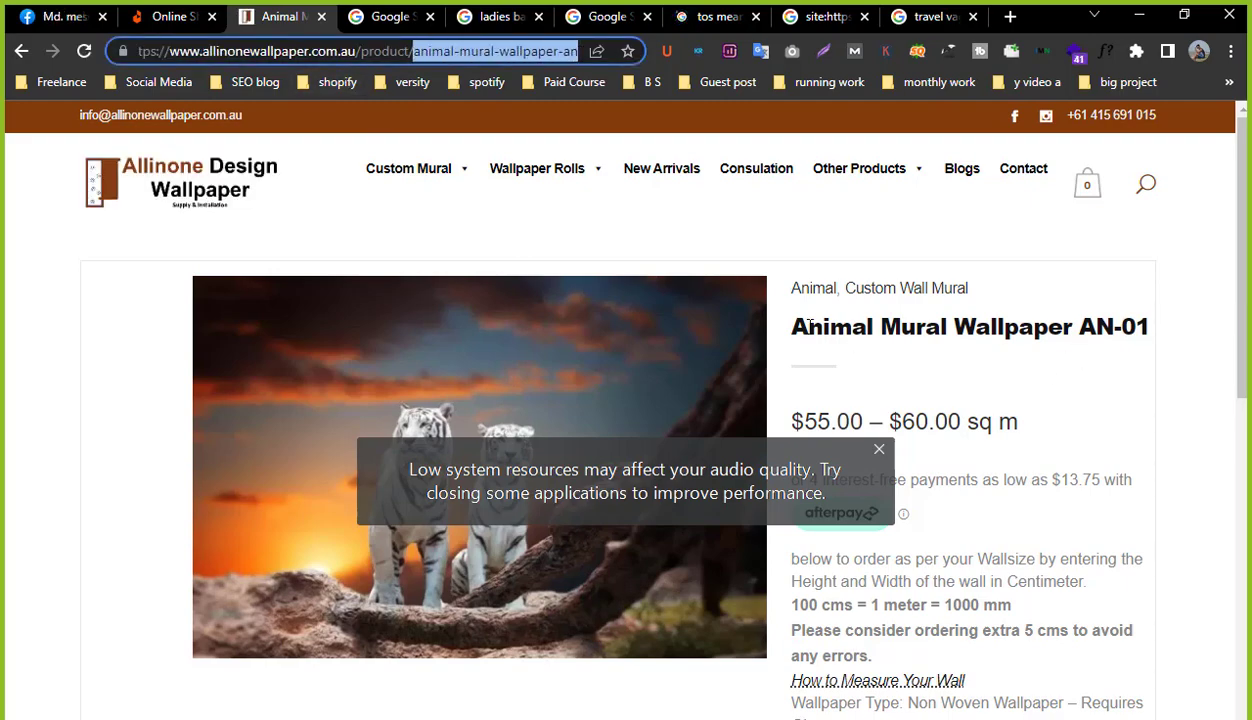
left_click_drag(797, 330, 1152, 327)
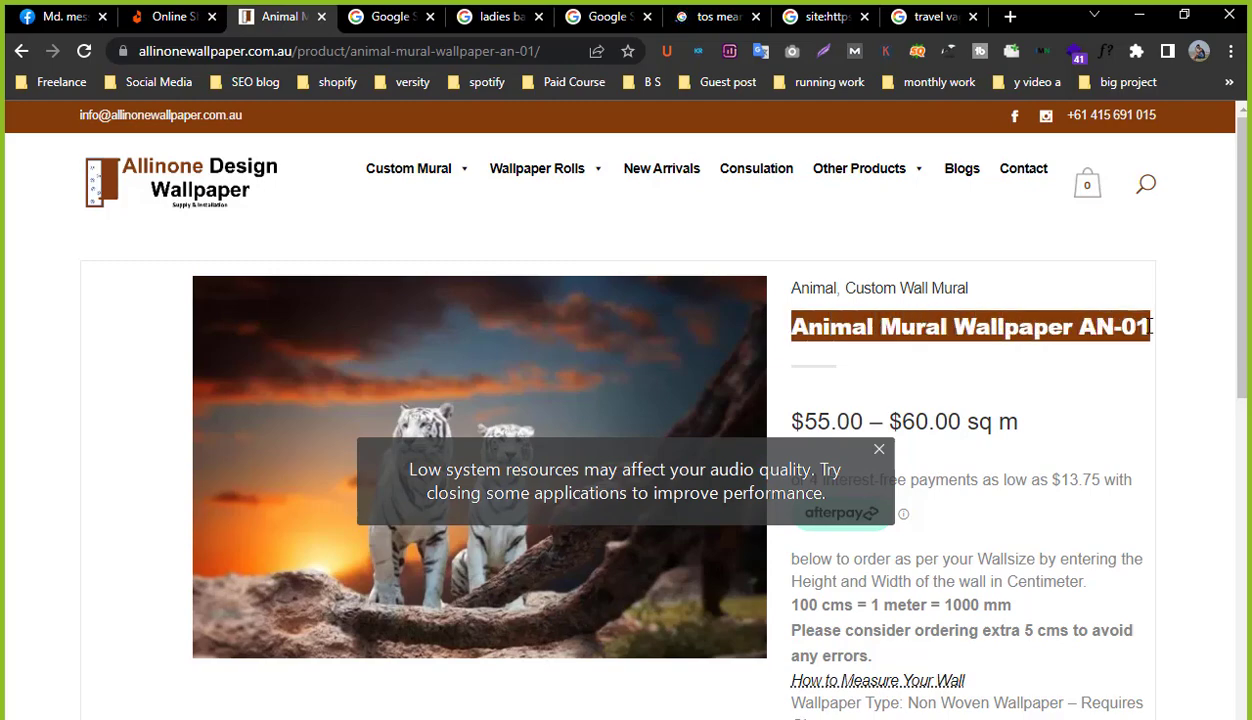
left_click(188, 47)
left_click(290, 51)
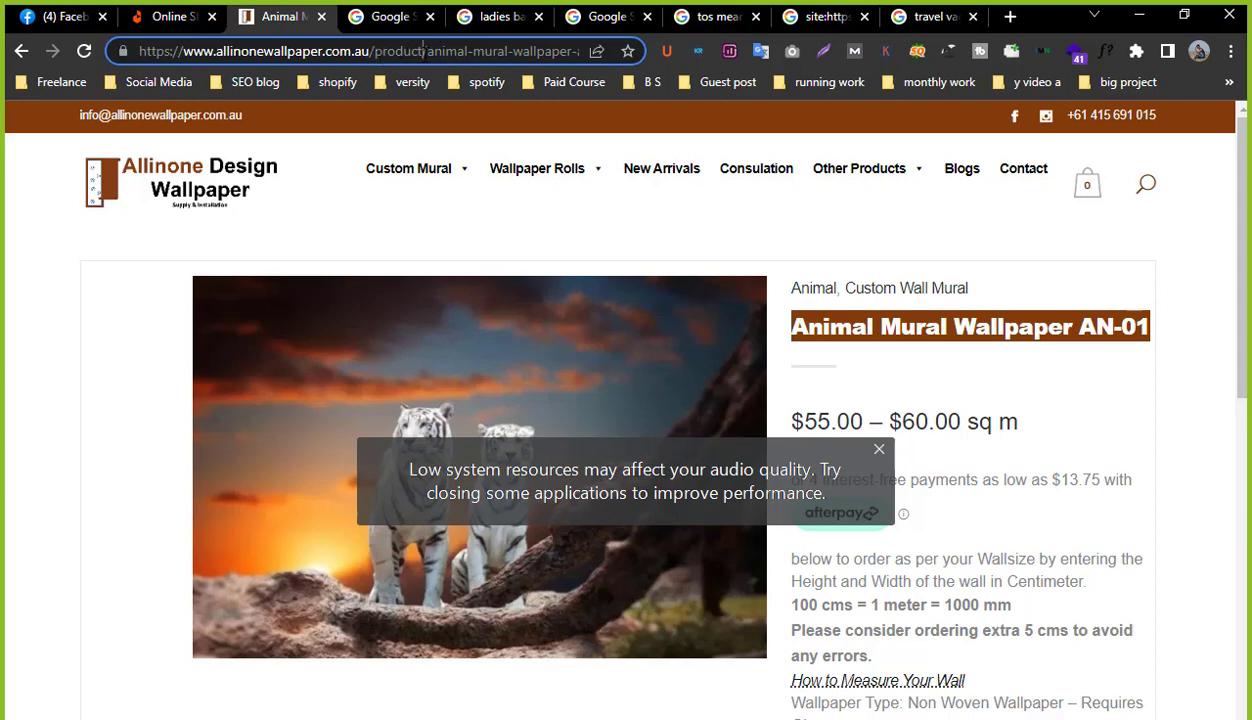
left_click_drag(424, 50, 580, 51)
left_click(475, 54)
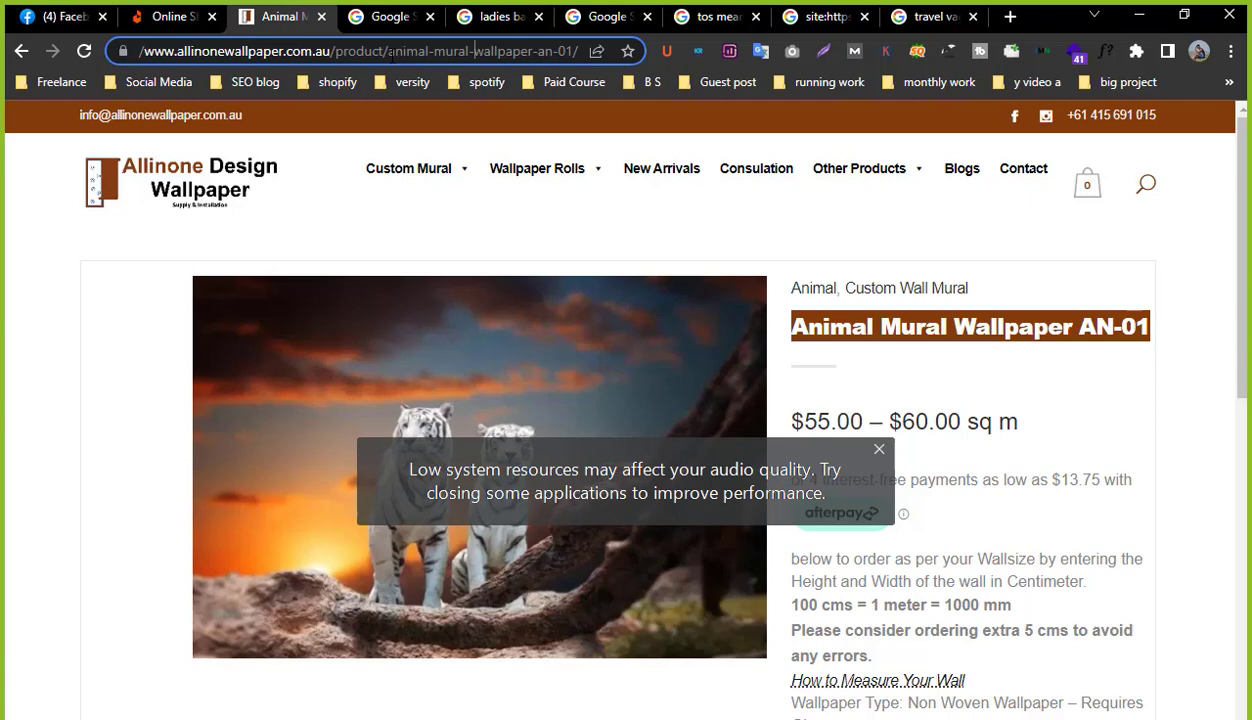
Highlight the path product/animal-mural-wallpaper-an-01/ and its product-name part in the page address to examine the permalink structure.
left_click_drag(388, 50, 566, 51)
left_click(405, 52)
left_click_drag(334, 50, 578, 51)
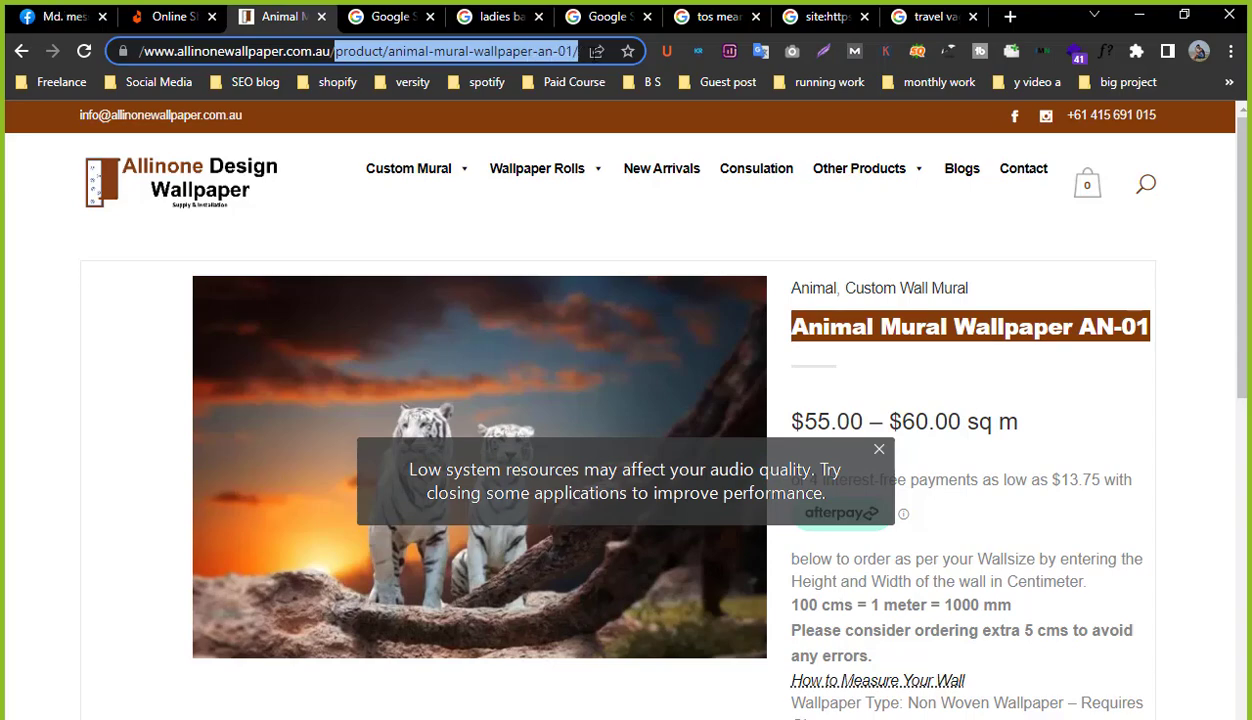
left_click(543, 51)
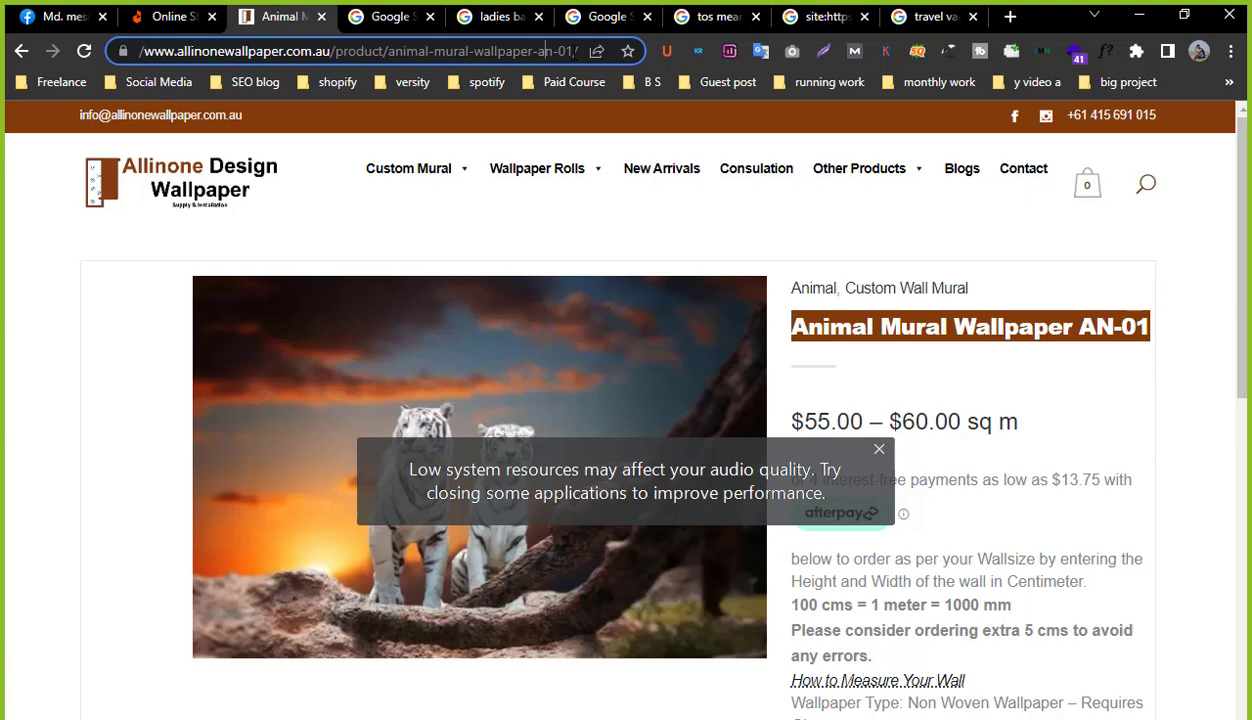
left_click_drag(577, 51, 396, 54)
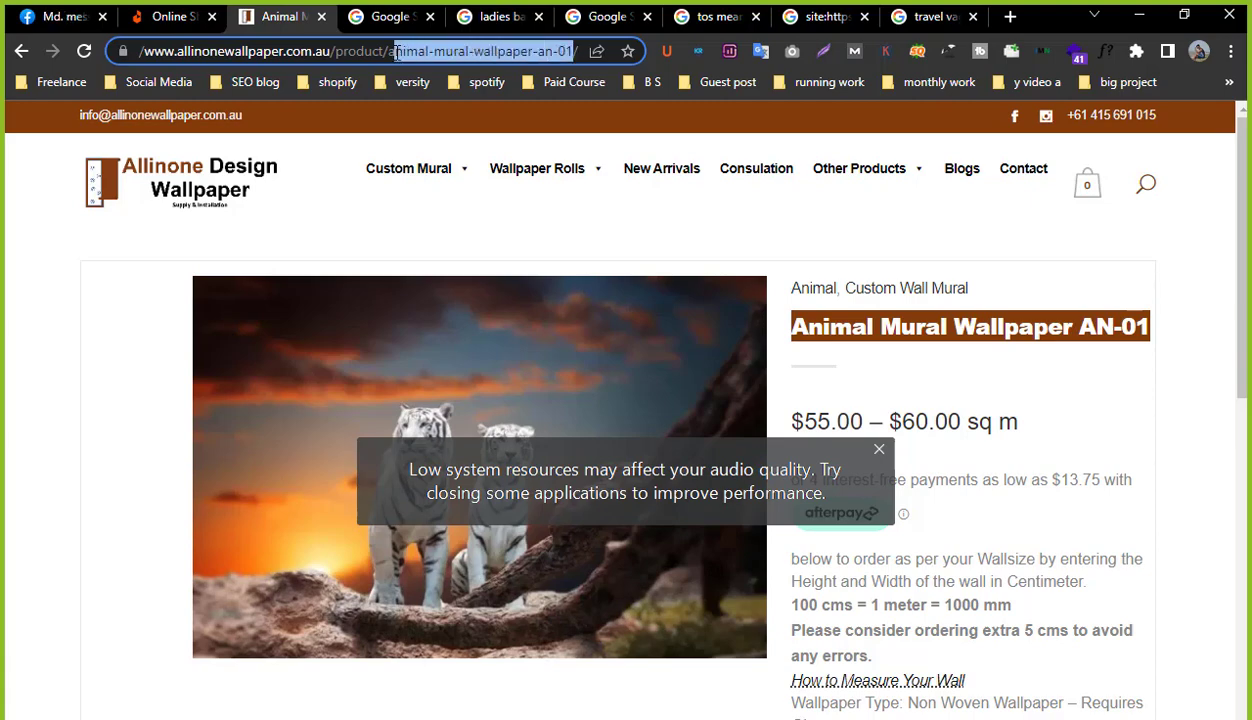
Switch to the Excel audit report, look at the Robots.txt item in B18, and return to Chrome.
key("alt+Tab")
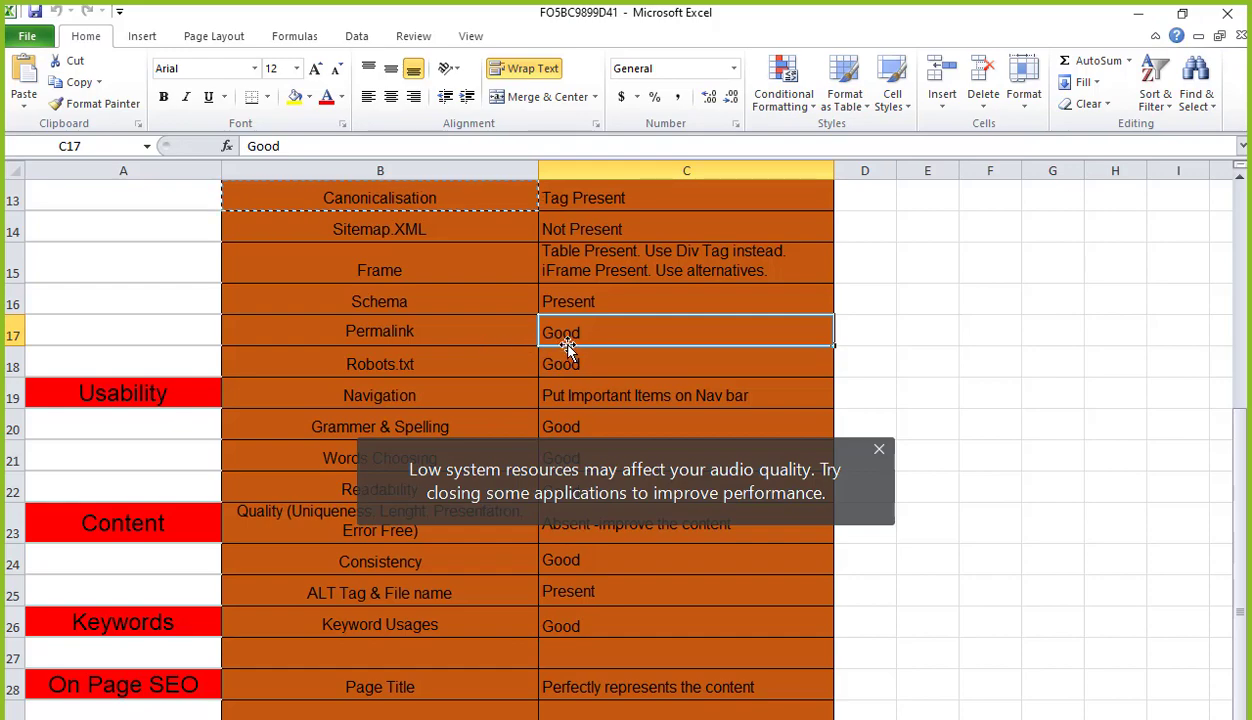
left_click(420, 366)
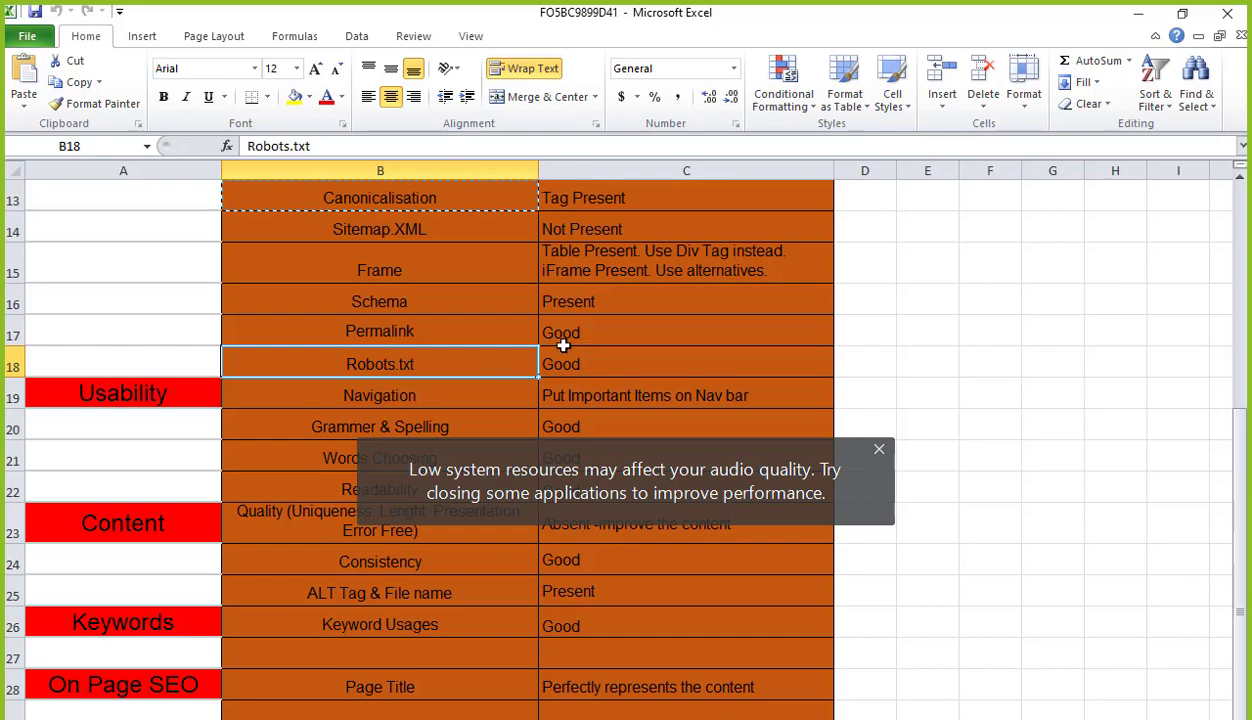
left_click(1138, 15)
mouse_move(410, 175)
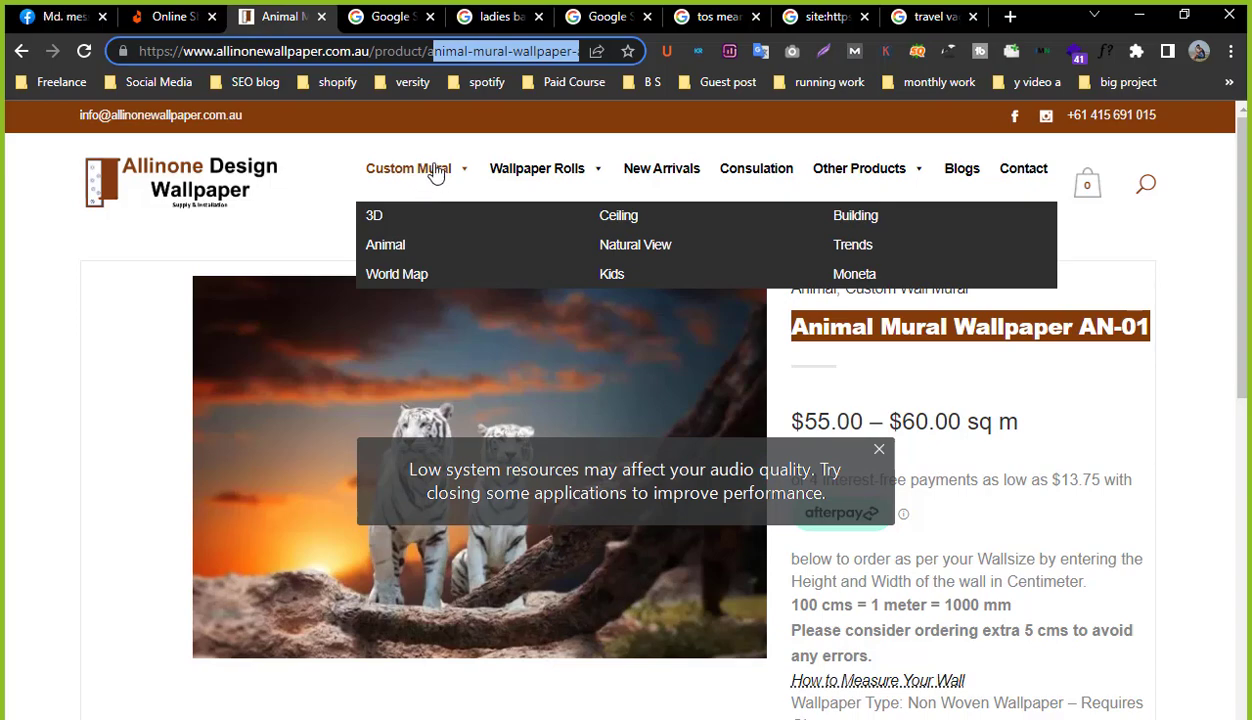
left_click(689, 14)
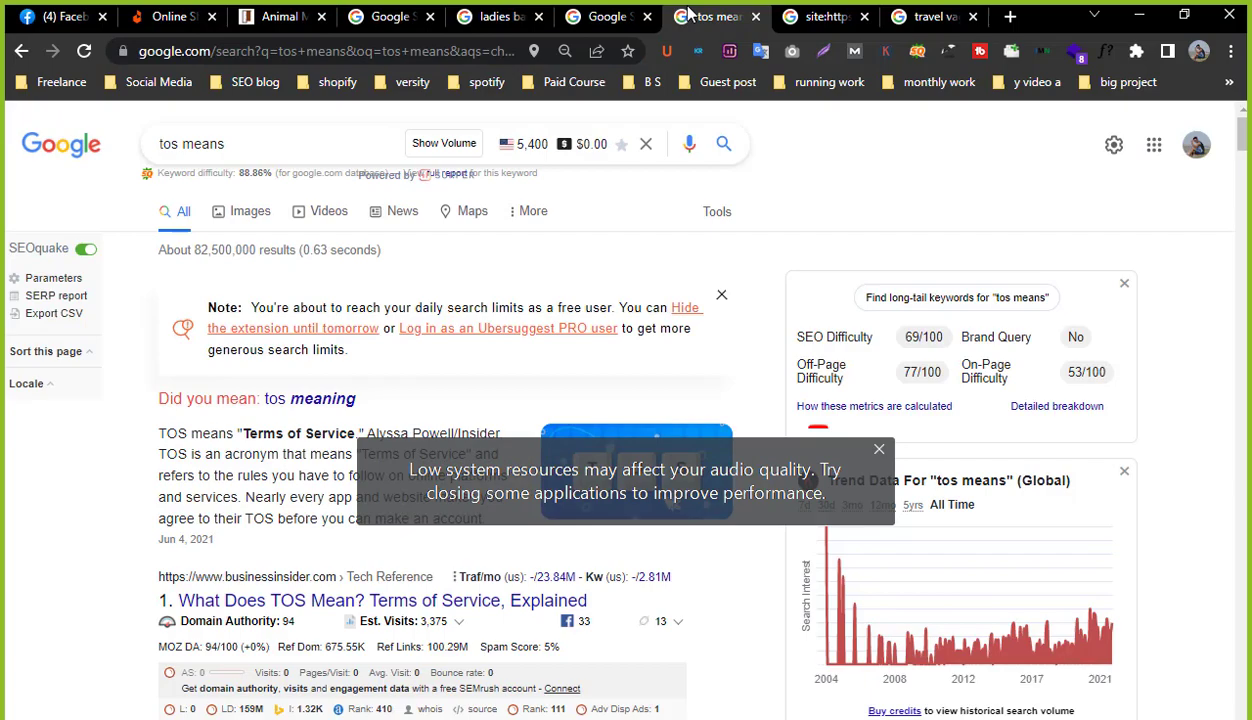
left_click(822, 16)
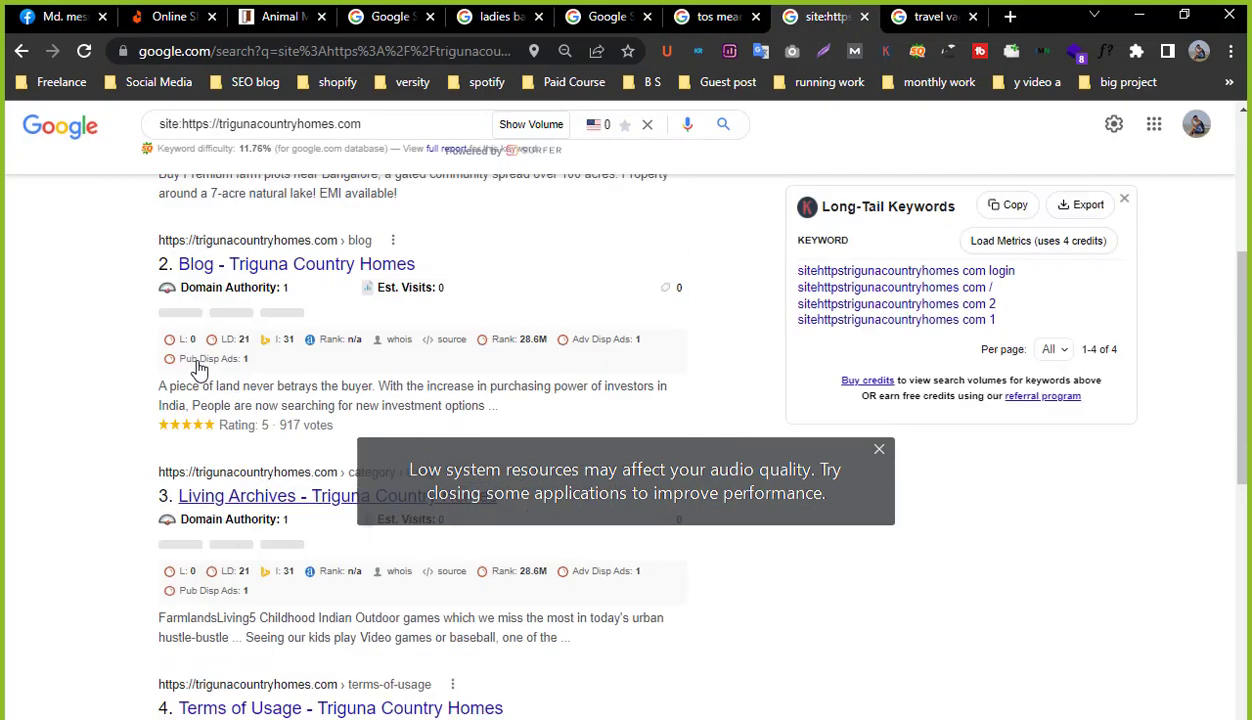
scroll(199, 365, "up", 4)
scroll(249, 385, "down", 10)
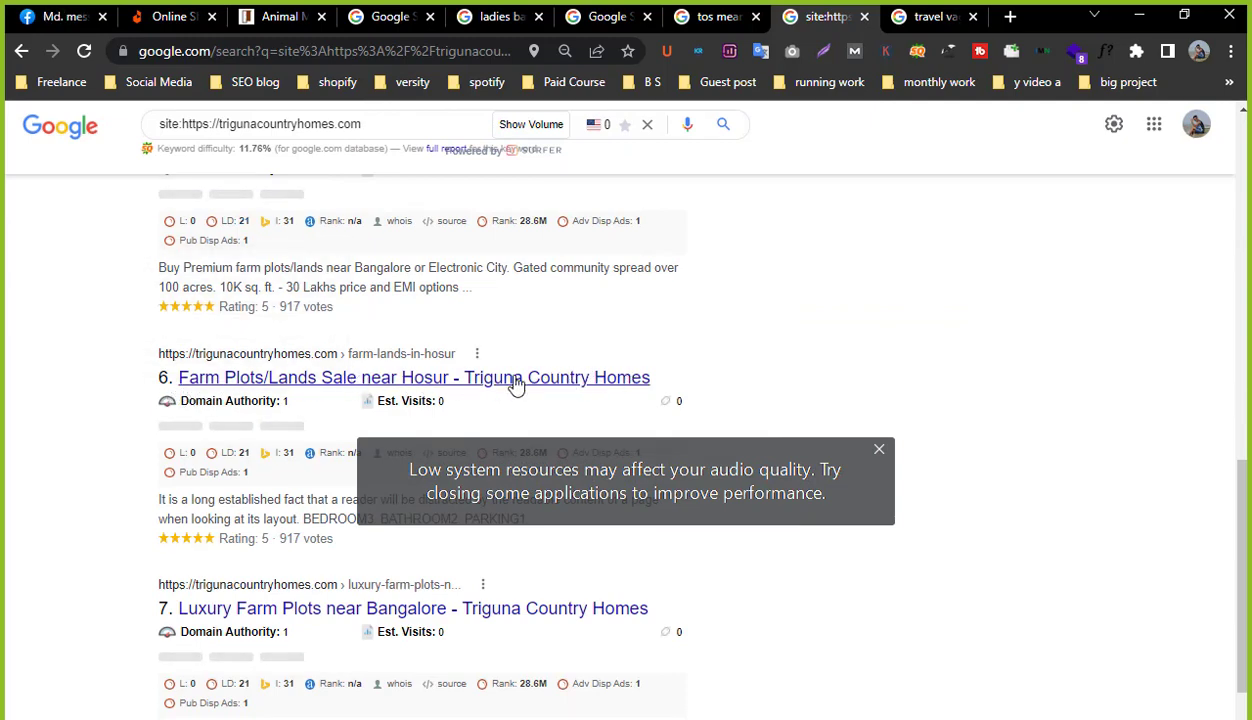
left_click(265, 16)
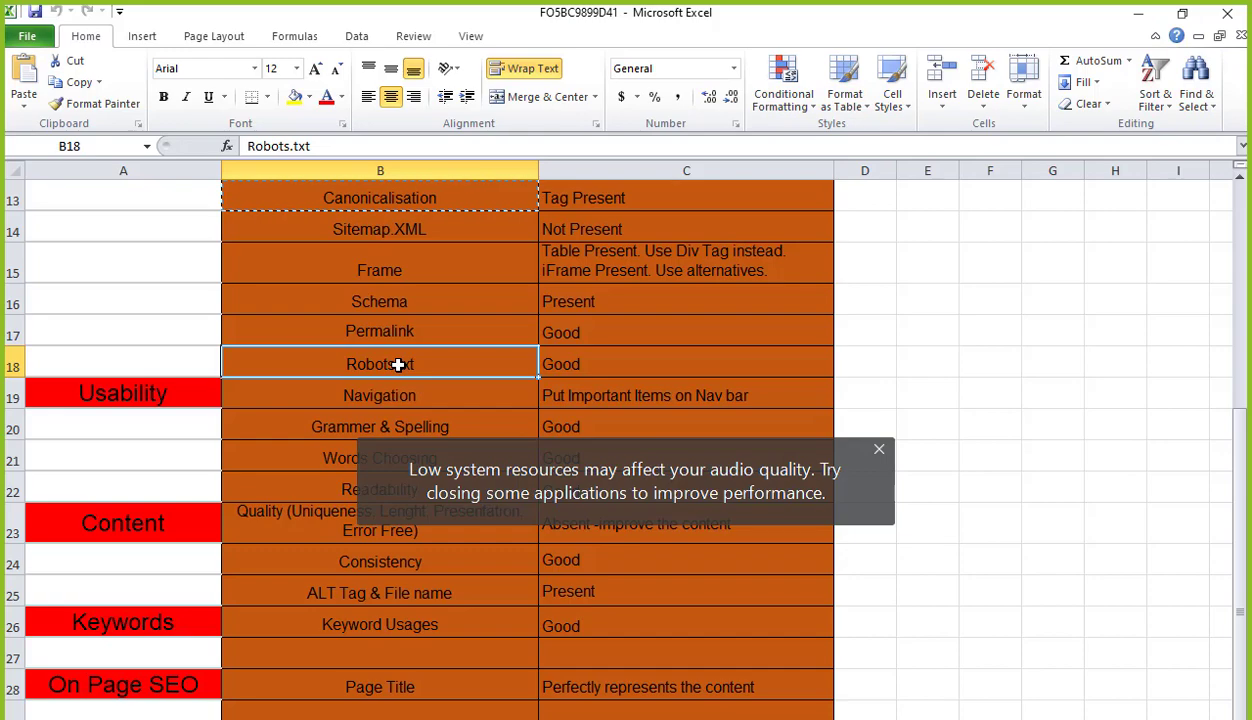
In the Excel audit report, review the Robots.txt finding in C18 and the Coding section from A12 to Permalink in B17.
left_click(594, 361)
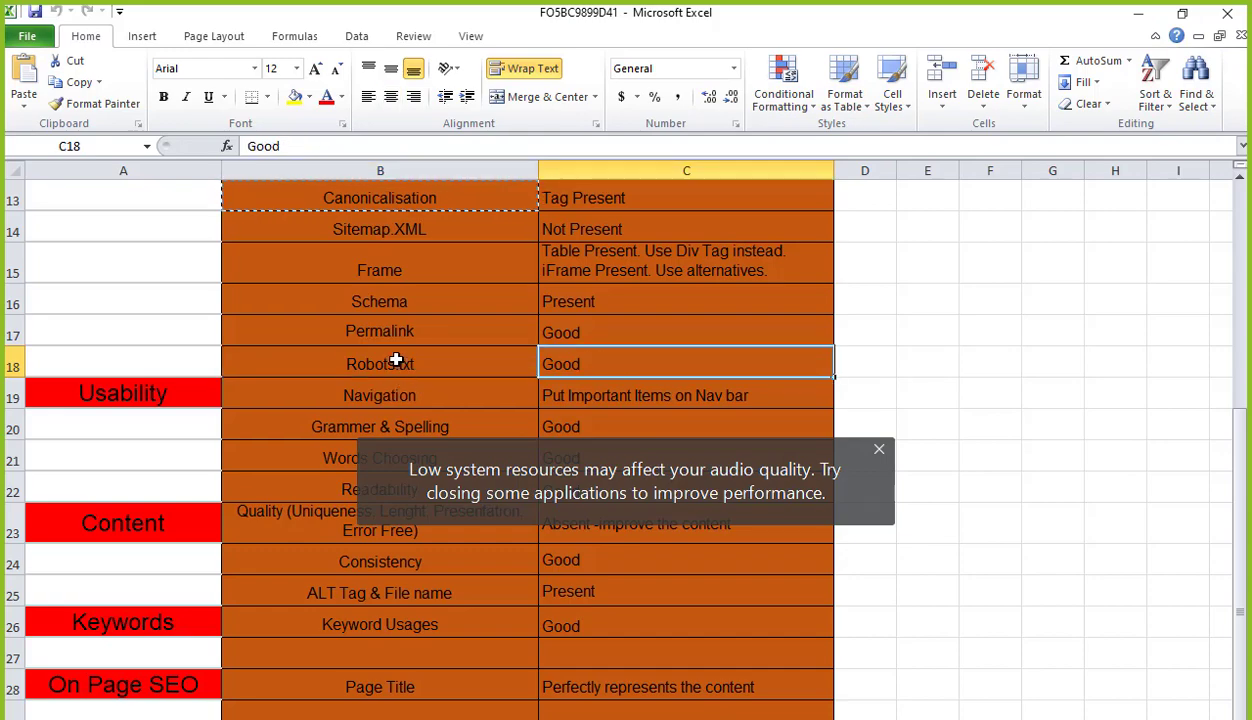
scroll(397, 357, "up", 2)
scroll(363, 371, "down", 1)
left_click(172, 276)
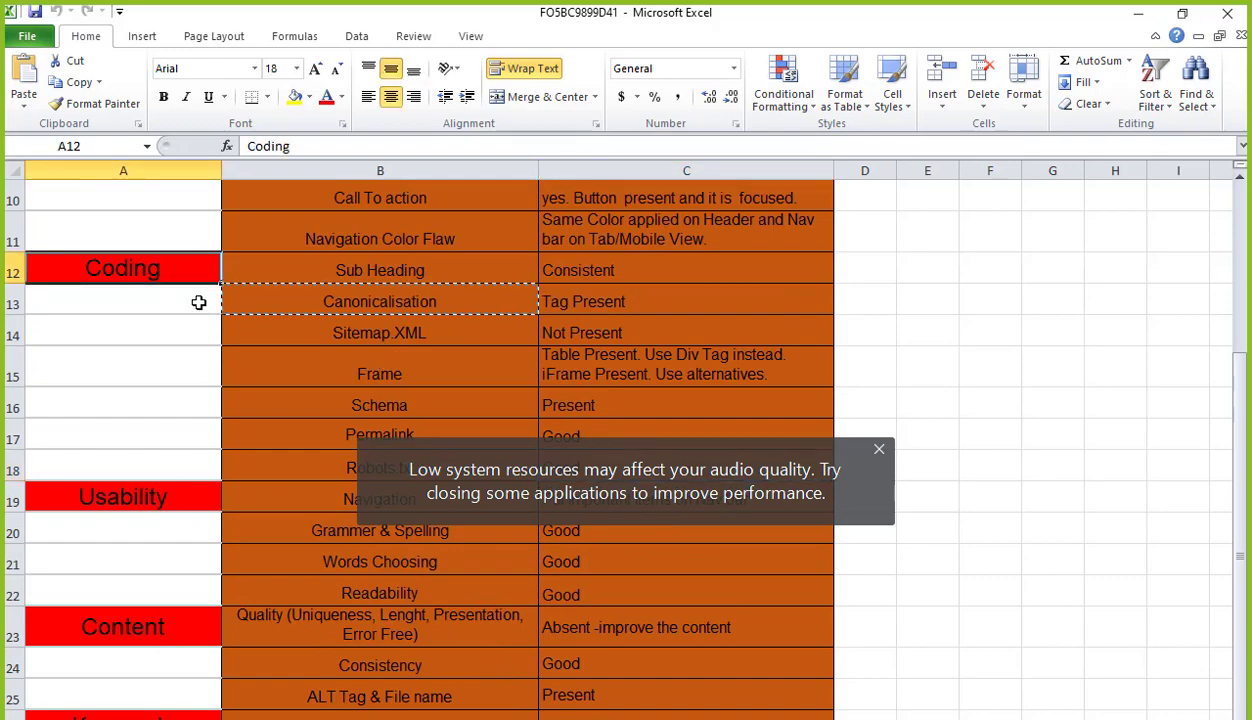
scroll(260, 466, "down", 1)
left_click(307, 340)
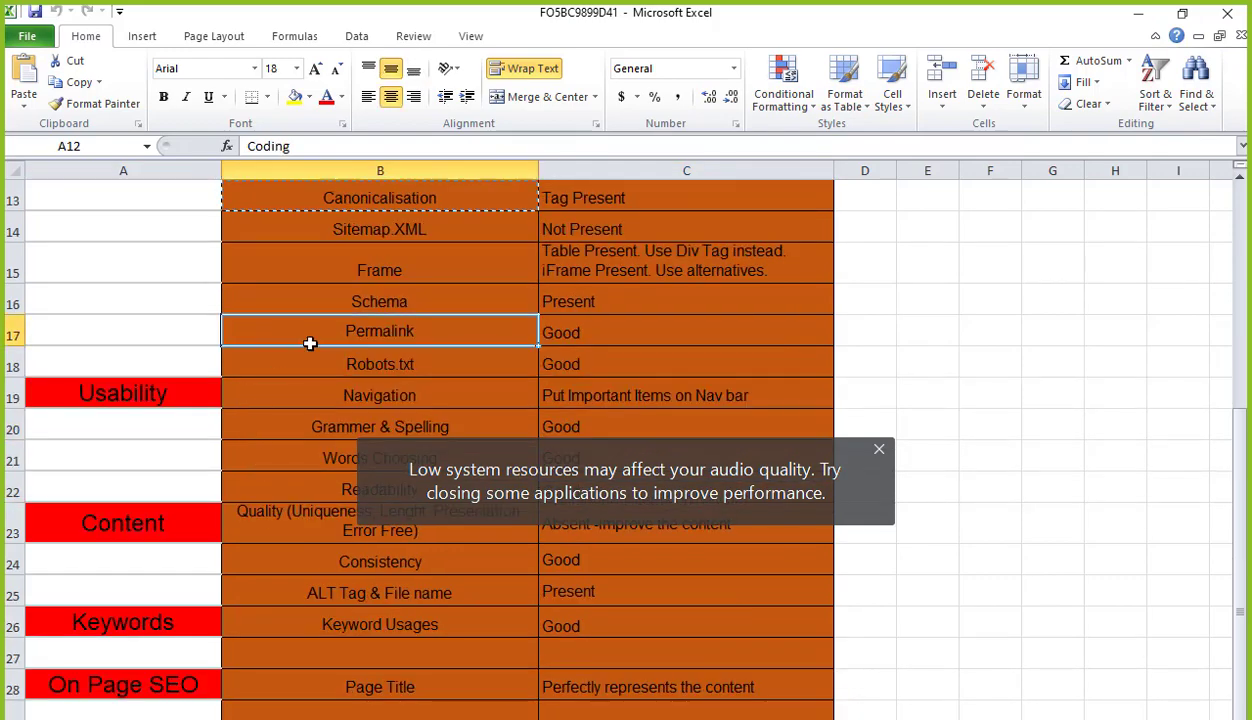
Recheck the Robots.txt item in B18 and its finding in C18 within the Coding section.
left_click(317, 368)
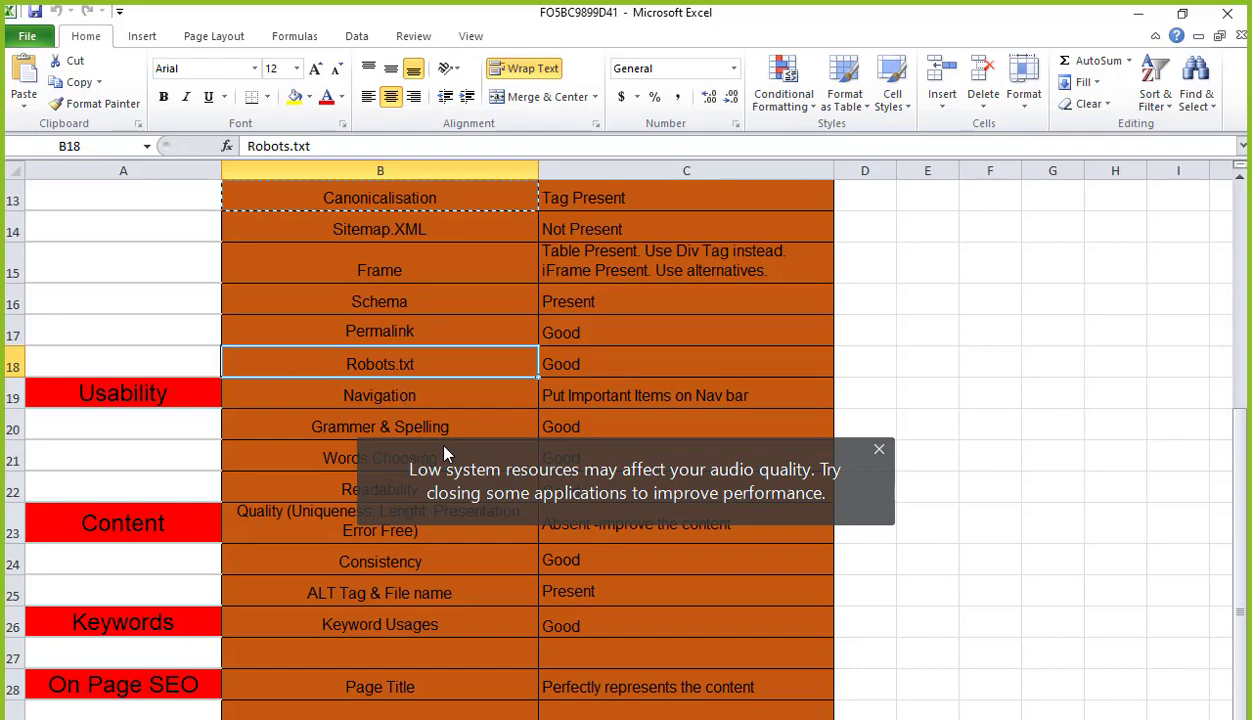
left_click(551, 378)
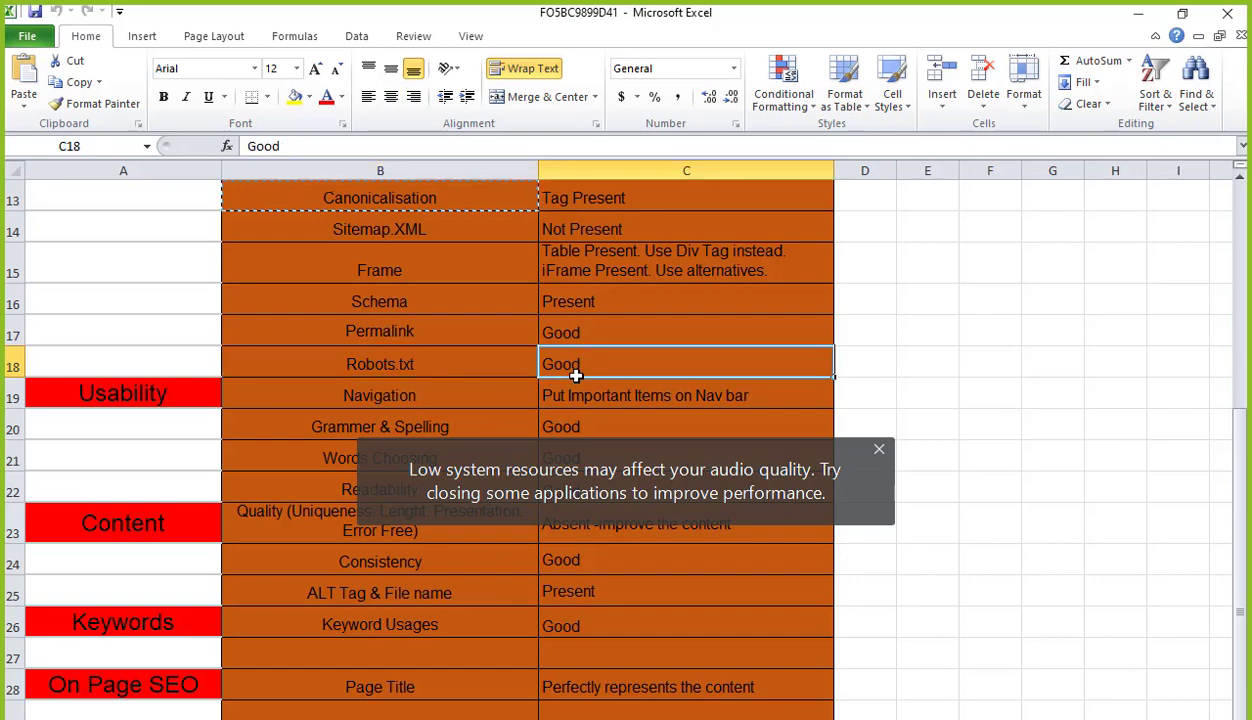
scroll(263, 413, "up", 1)
scroll(277, 430, "down", 1)
left_click(327, 366)
scroll(327, 366, "up", 2)
scroll(327, 366, "down", 1)
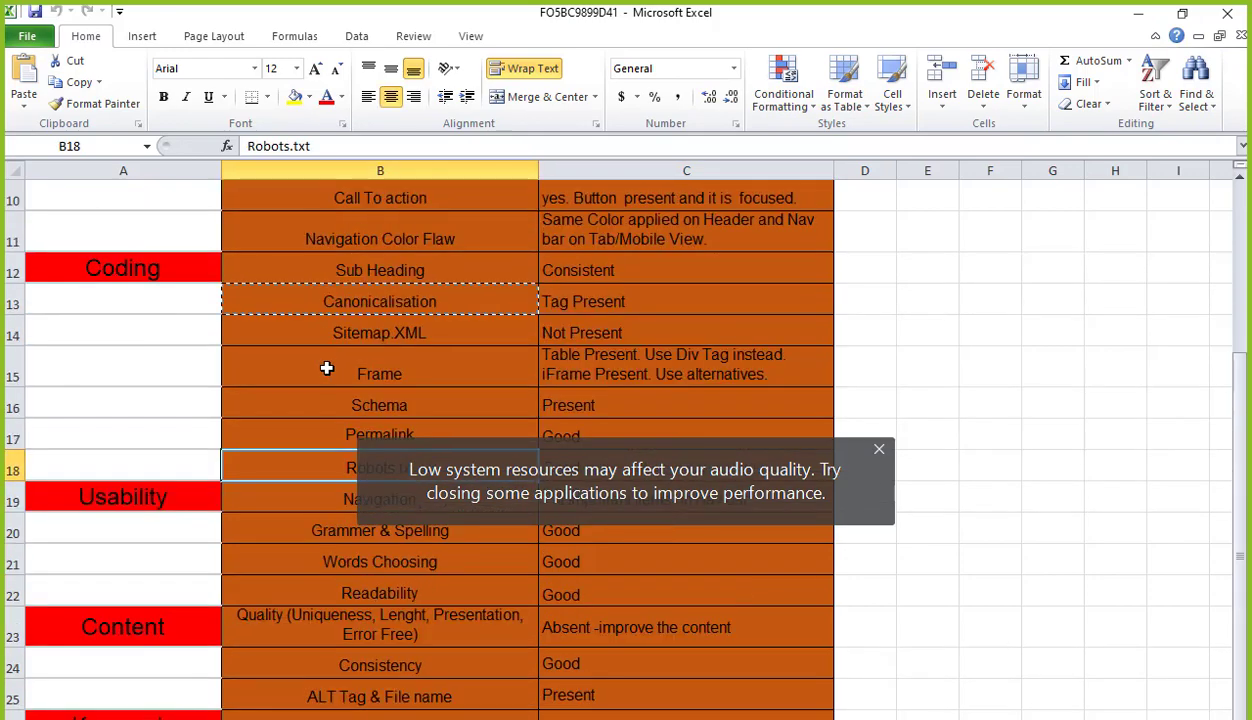